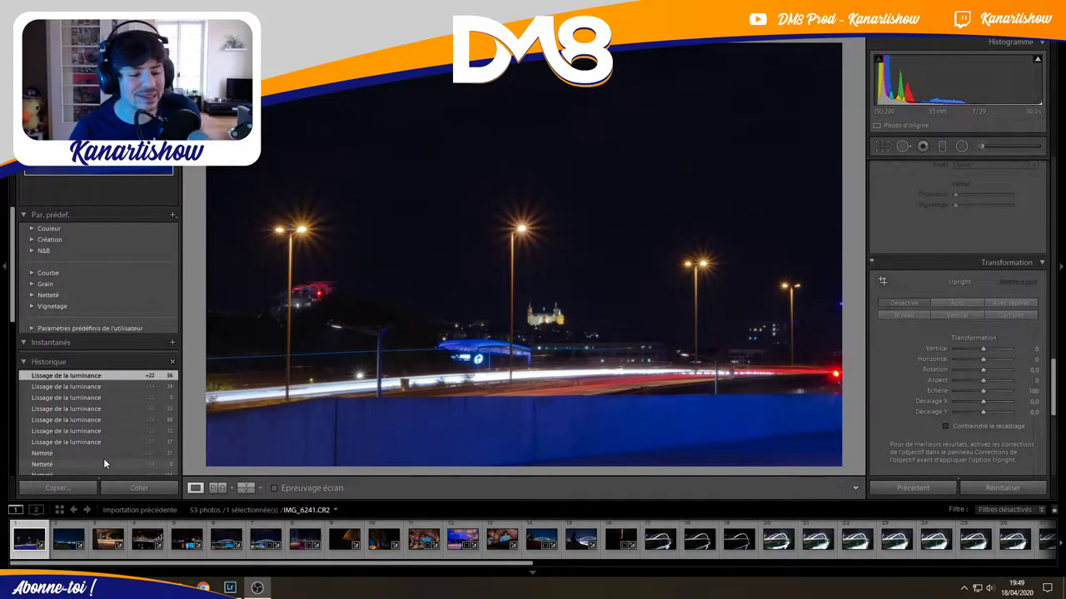
Zoom in on the blue-lit building and the lit basilica, then return to fit view.
click(491, 362)
click(497, 358)
click(567, 313)
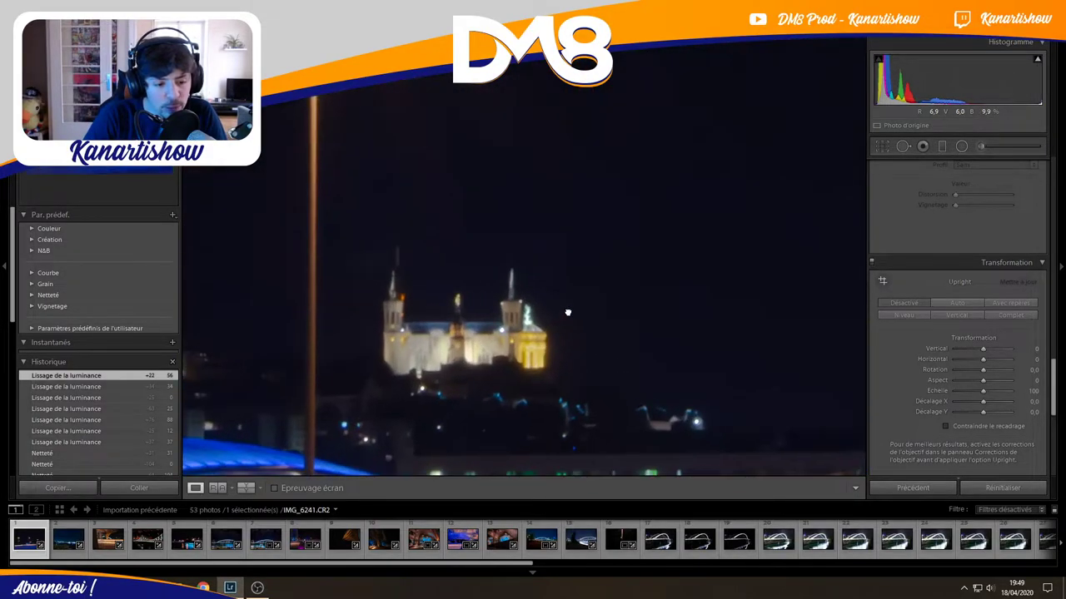
click(567, 313)
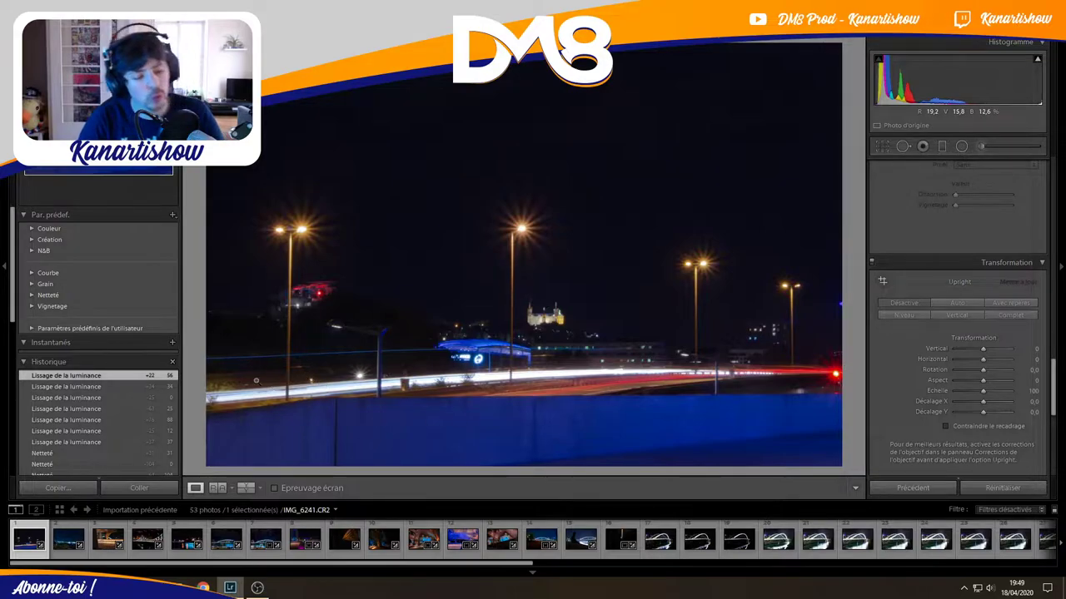
Compare before/after Left/Right at 1:1 around the shelter, then as one split image.
click(259, 489)
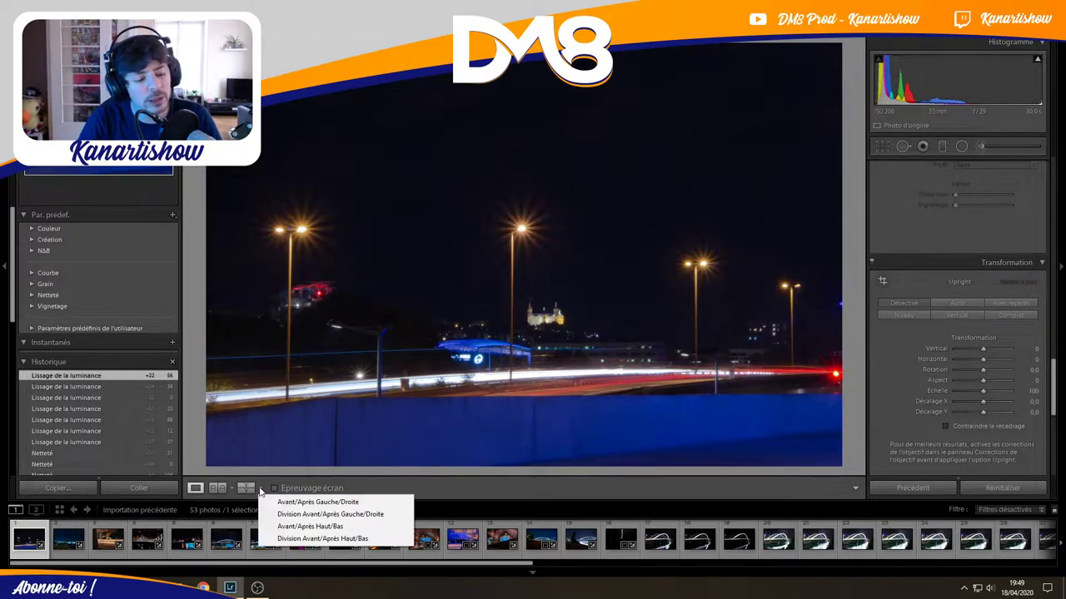
click(313, 502)
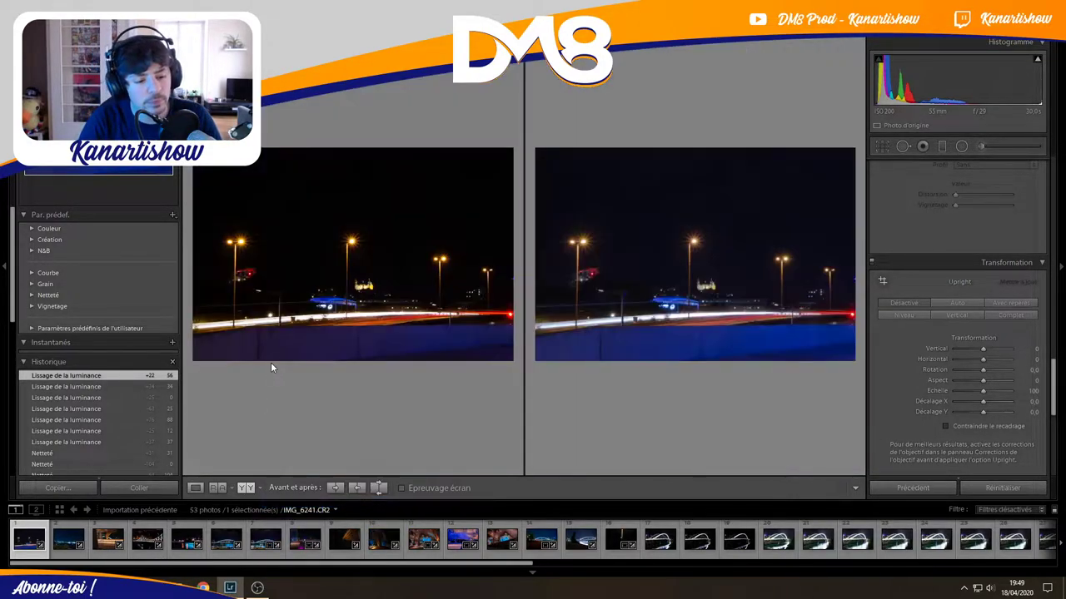
drag(481, 343, 560, 323)
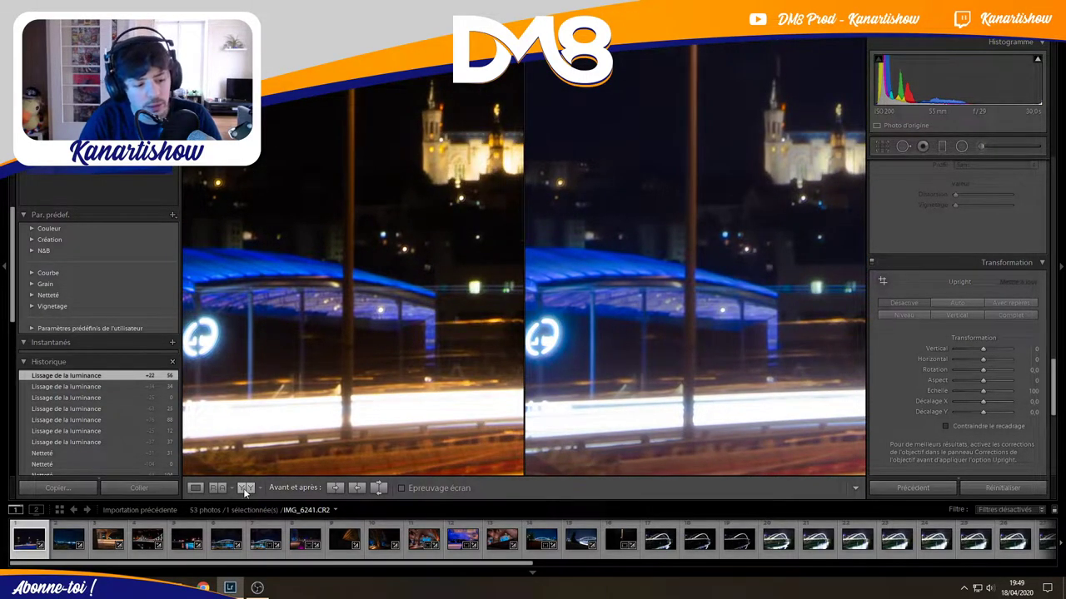
click(246, 488)
Pan the split close-up past the castle, basilica and light trails, then open the waterfront photo.
mouse_move(669, 251)
mouse_down()
mouse_move(631, 266)
mouse_move(359, 299)
mouse_up()
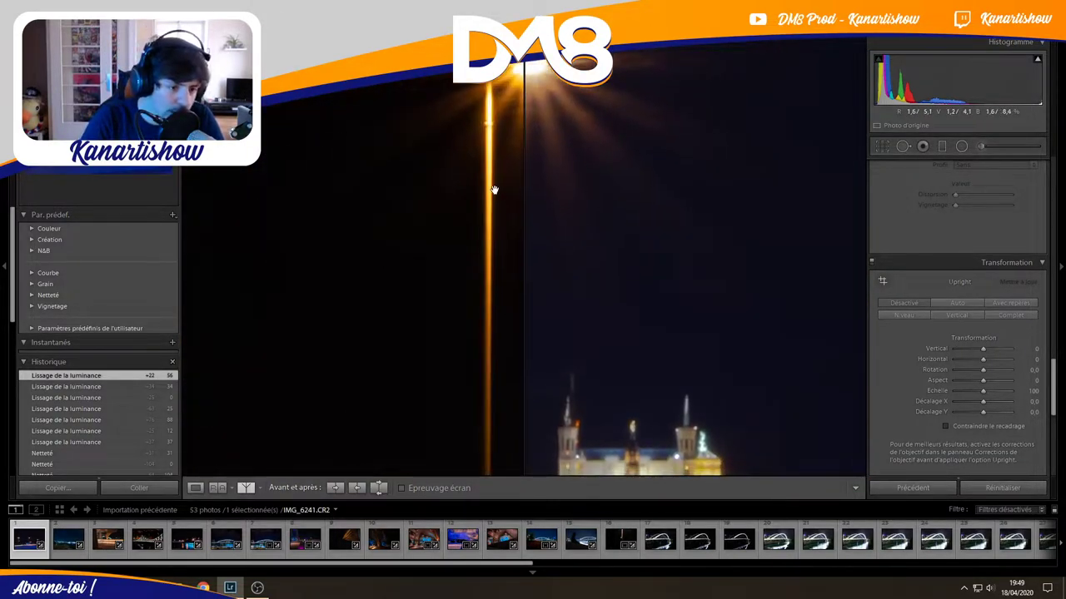
drag(299, 193, 476, 222)
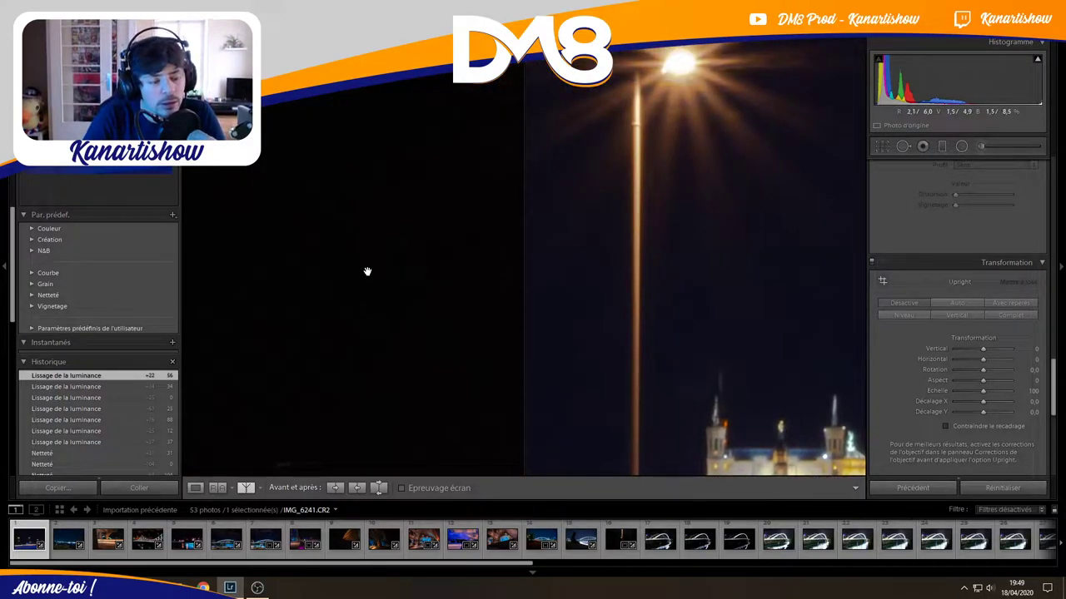
mouse_move(366, 279)
mouse_down()
mouse_move(408, 252)
mouse_move(605, 235)
mouse_move(670, 261)
mouse_move(512, 347)
mouse_up()
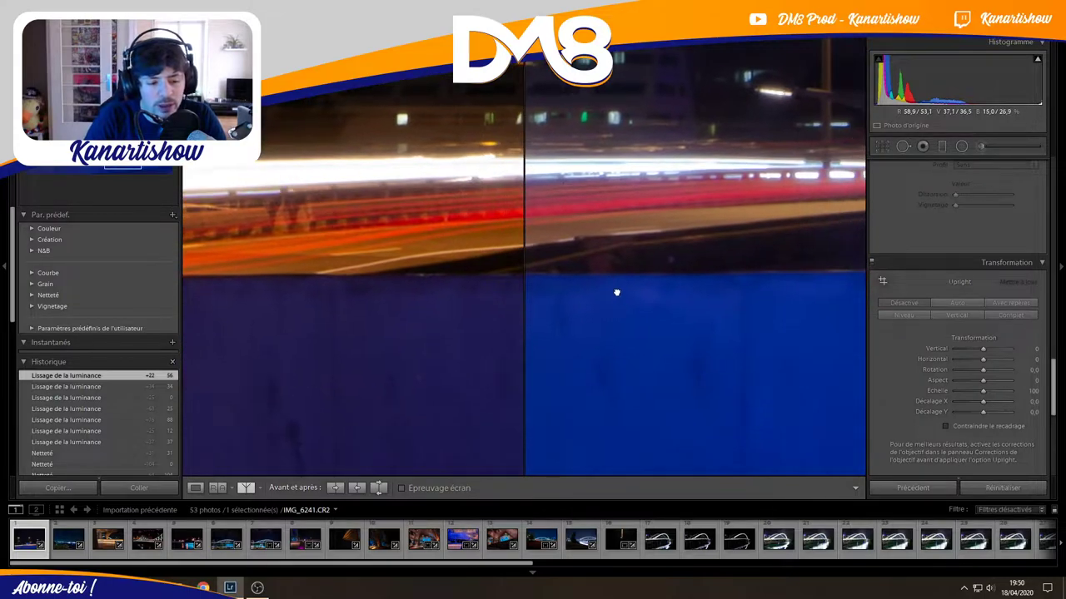
mouse_move(609, 290)
mouse_down()
mouse_move(516, 278)
mouse_move(735, 269)
mouse_move(388, 255)
mouse_move(773, 238)
mouse_move(581, 264)
mouse_move(599, 238)
mouse_up()
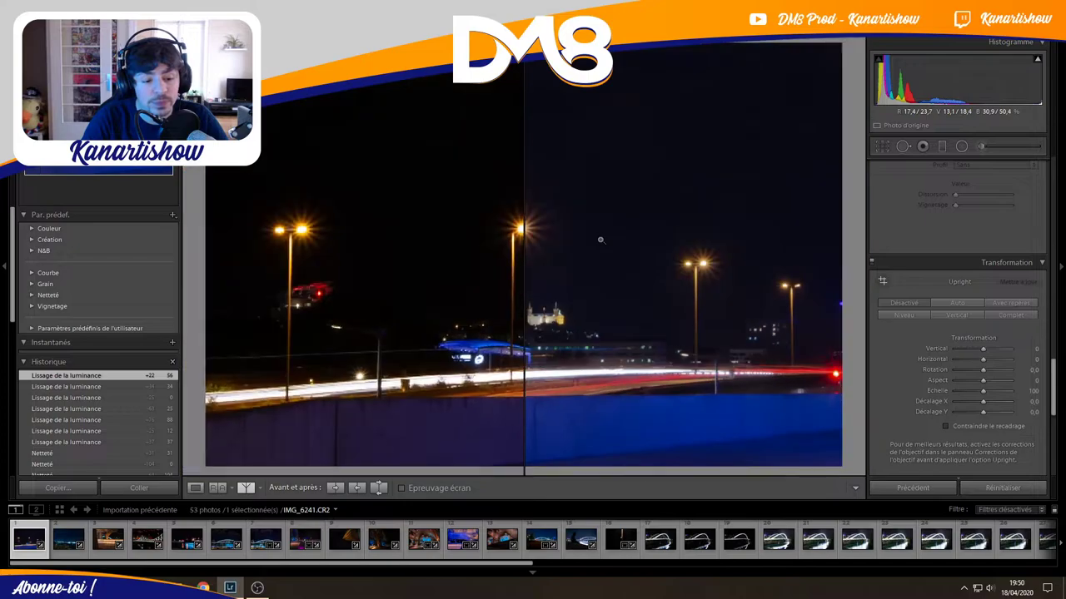
click(600, 239)
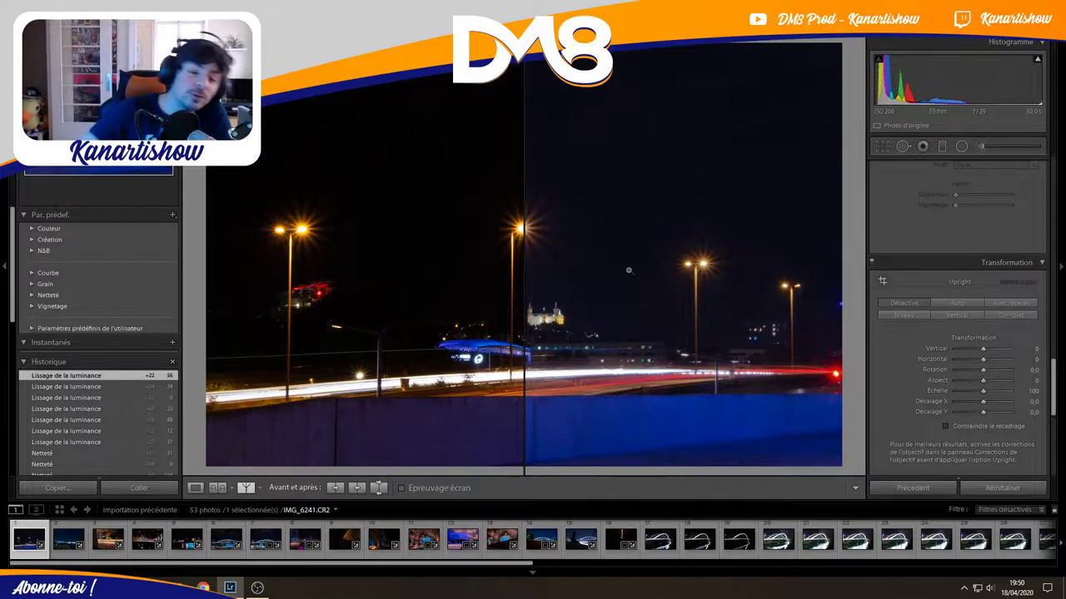
click(69, 540)
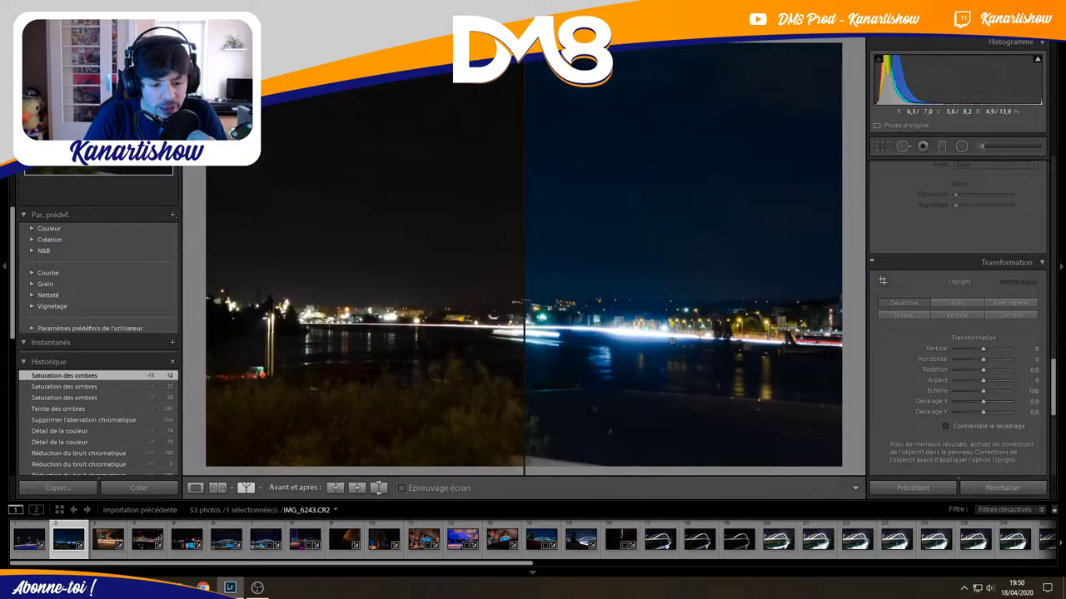
Inspect the lit waterfront, light trail and grass up close, then zoom back out.
click(581, 335)
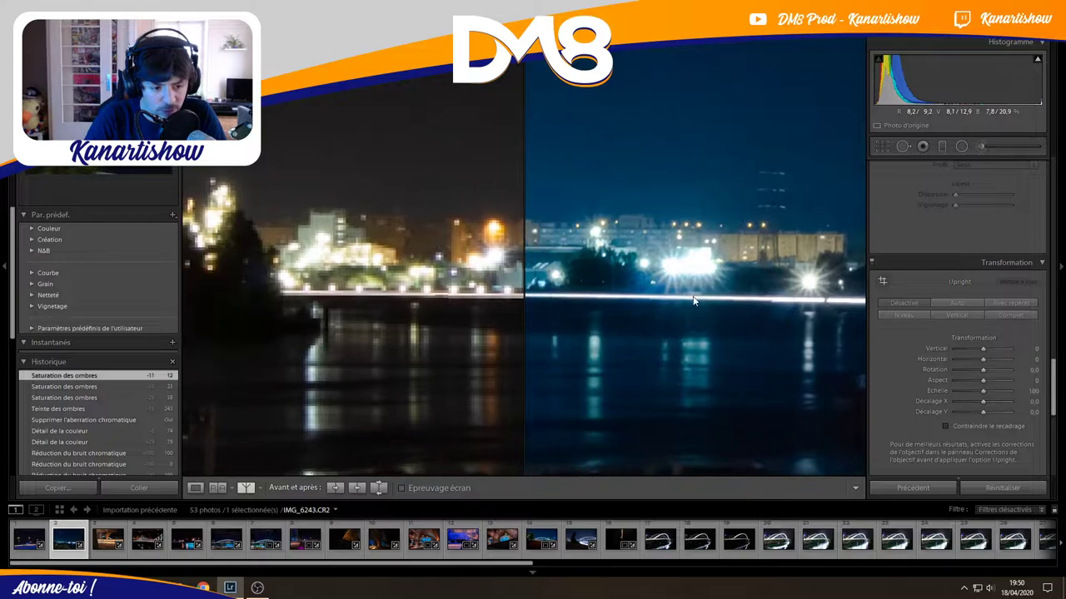
click(694, 301)
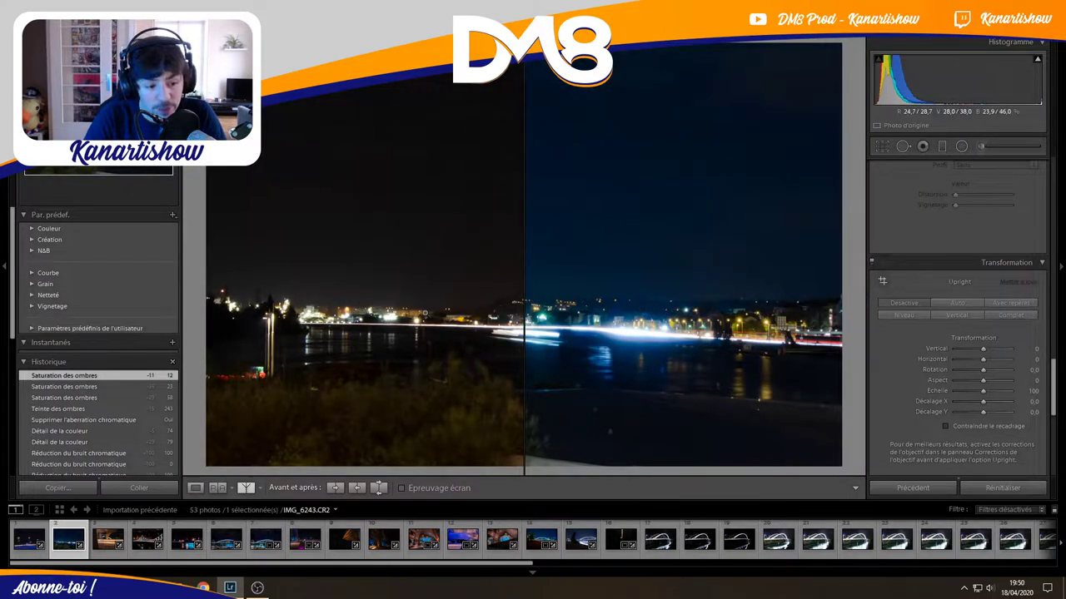
drag(522, 334, 666, 290)
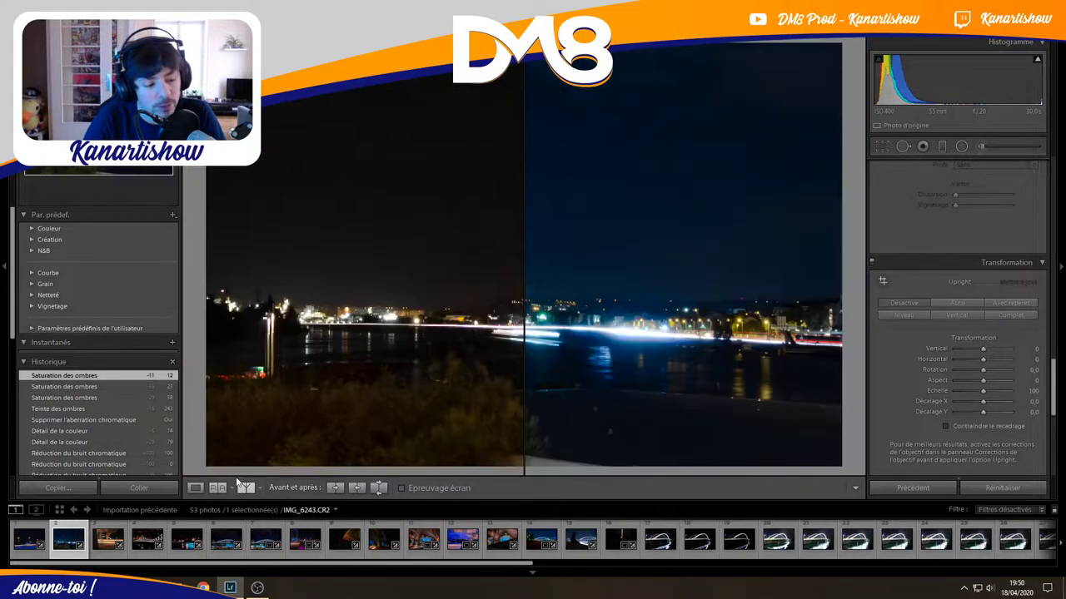
Cycle through the Top/Bottom and split layouts back to Left/Right, then advance.
click(248, 488)
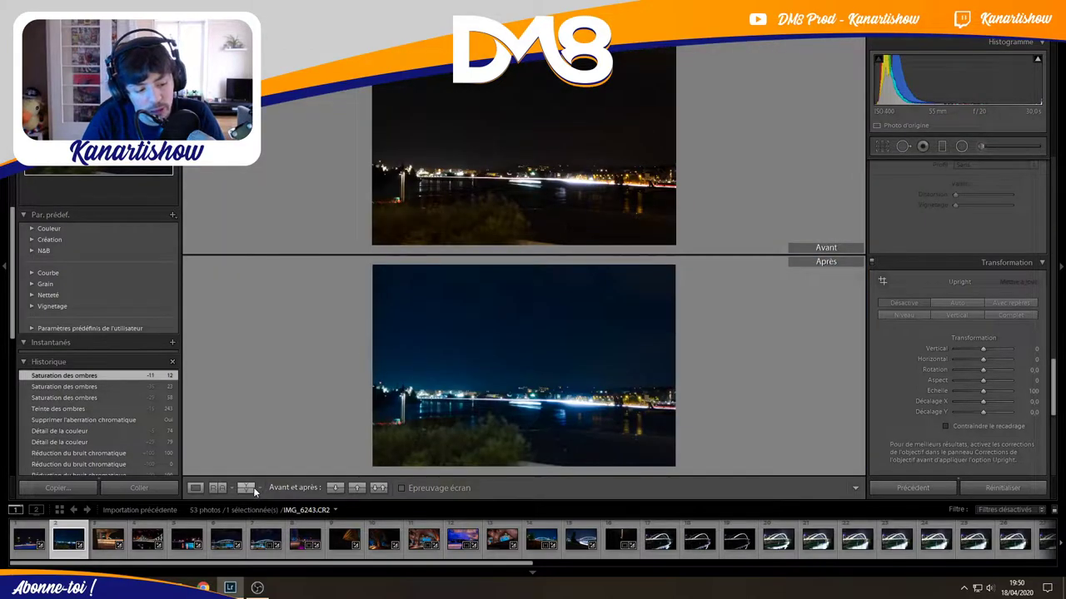
click(253, 487)
click(253, 487)
click(253, 487)
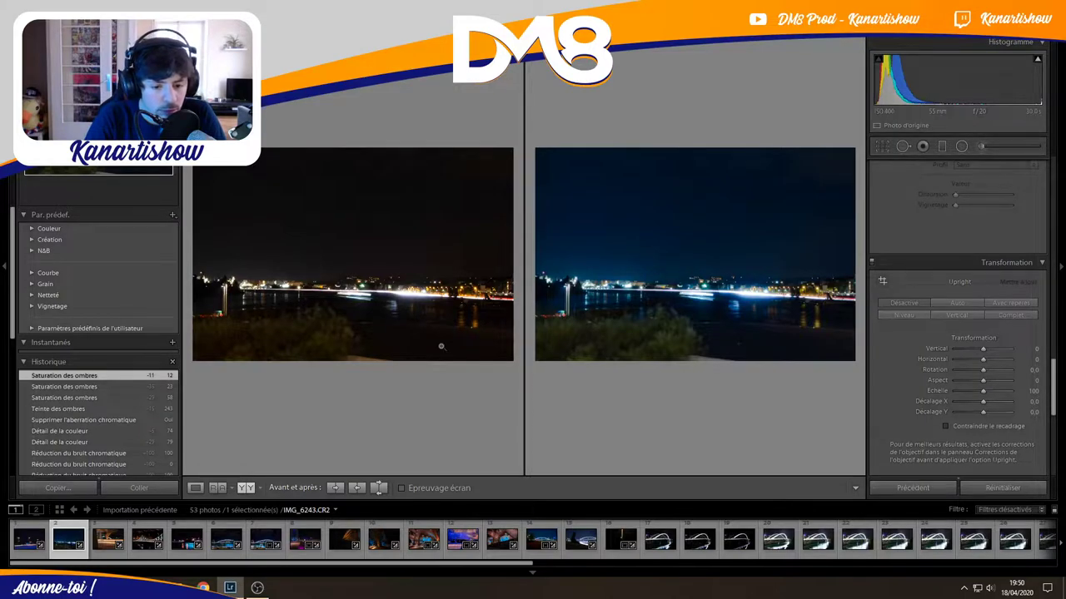
key(Right)
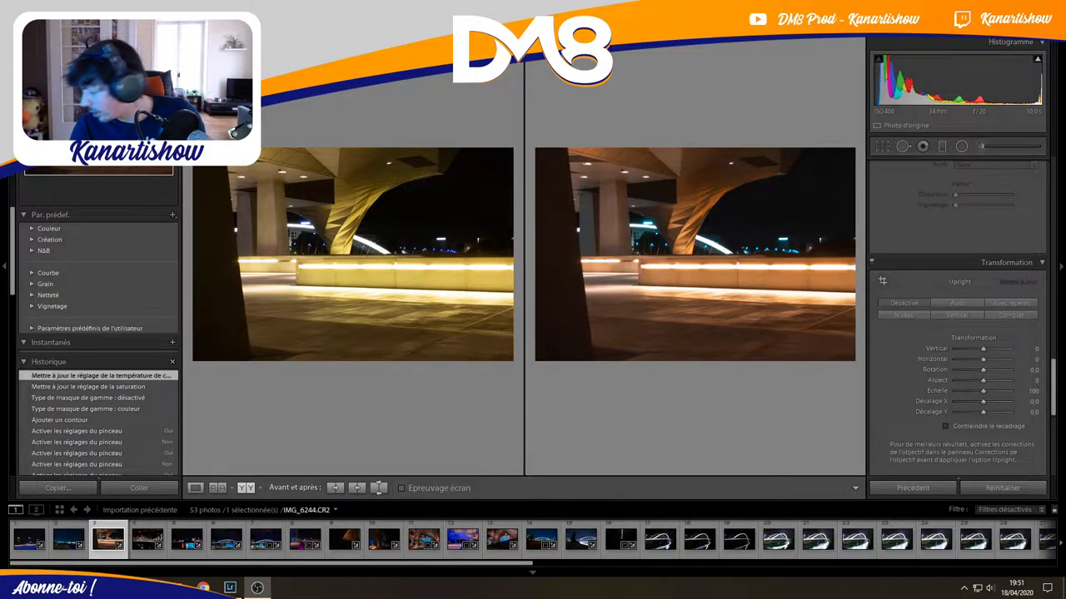
Advance to IMG_6246, the lit truss bridge with light trails.
key(Right)
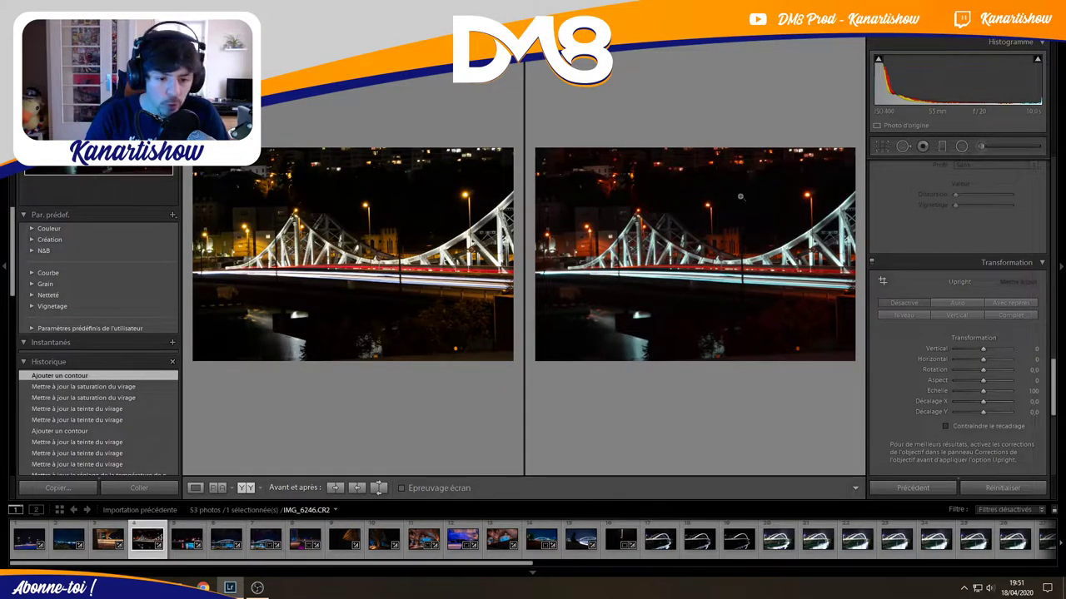
Check the bridge at 1:1 in Top/Bottom and split before/after layouts.
click(664, 295)
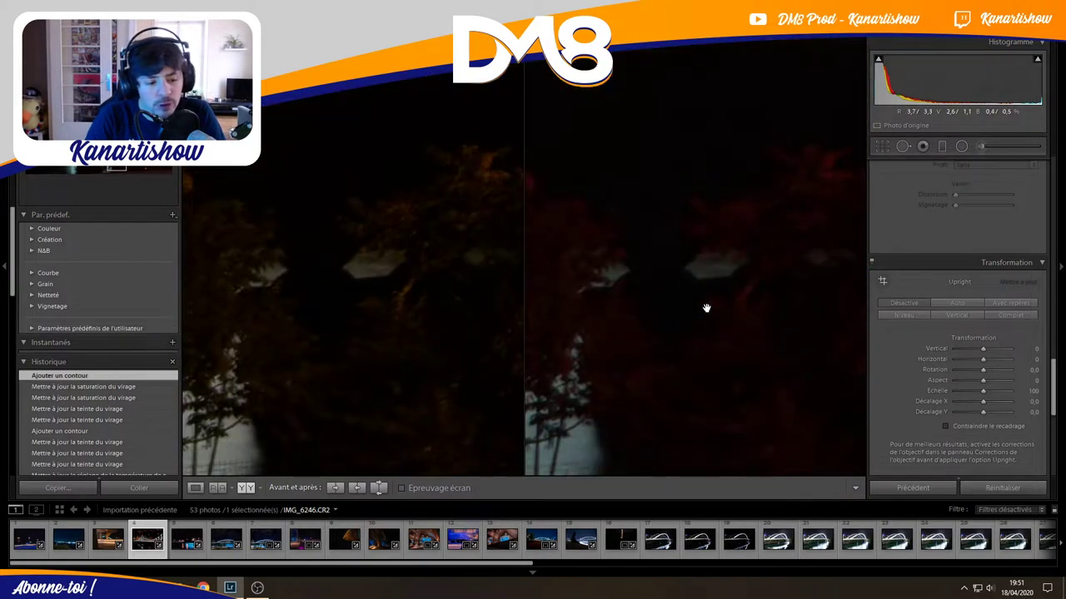
click(707, 309)
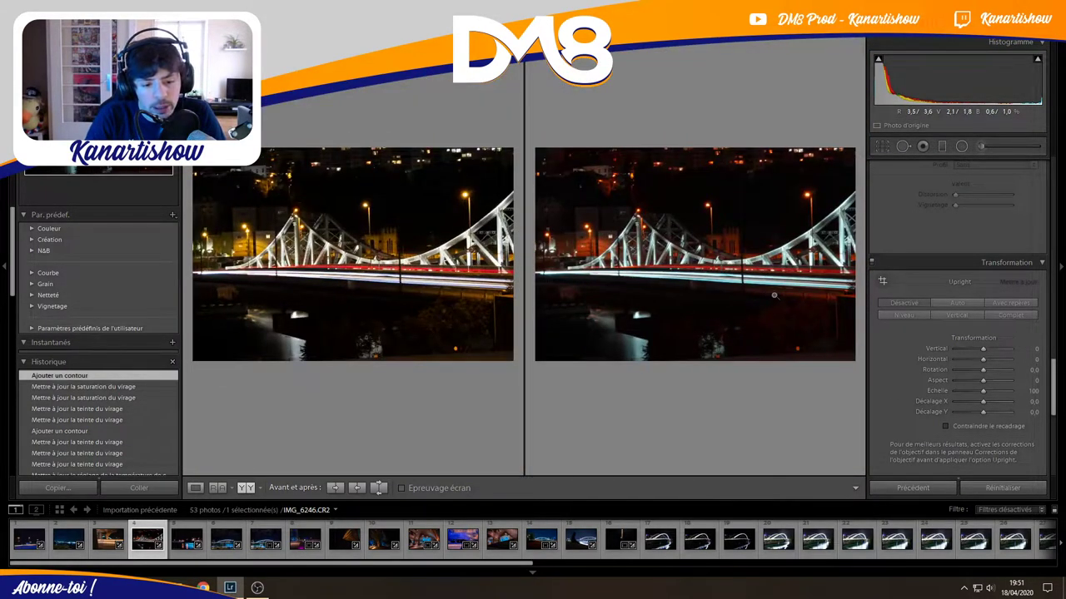
click(243, 488)
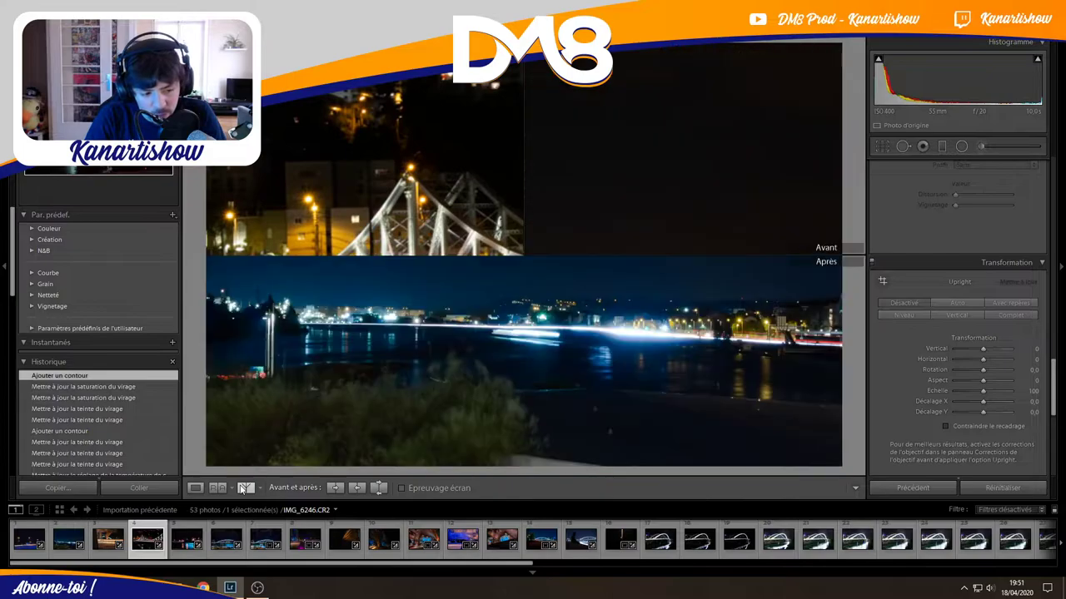
click(243, 488)
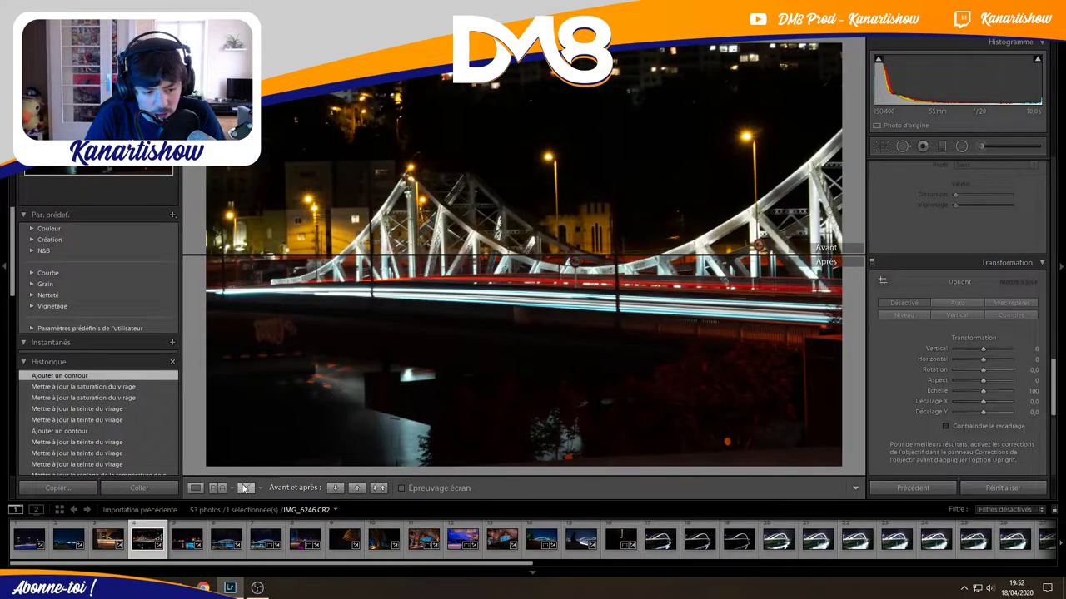
drag(534, 348, 530, 325)
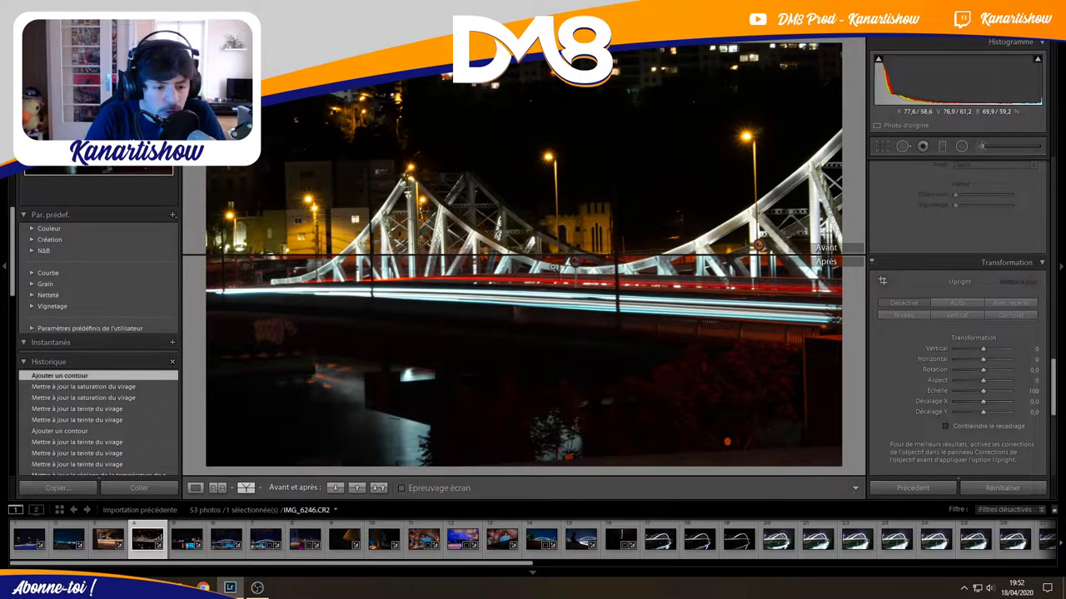
mouse_move(553, 268)
mouse_down()
mouse_move(571, 214)
mouse_move(244, 448)
mouse_up()
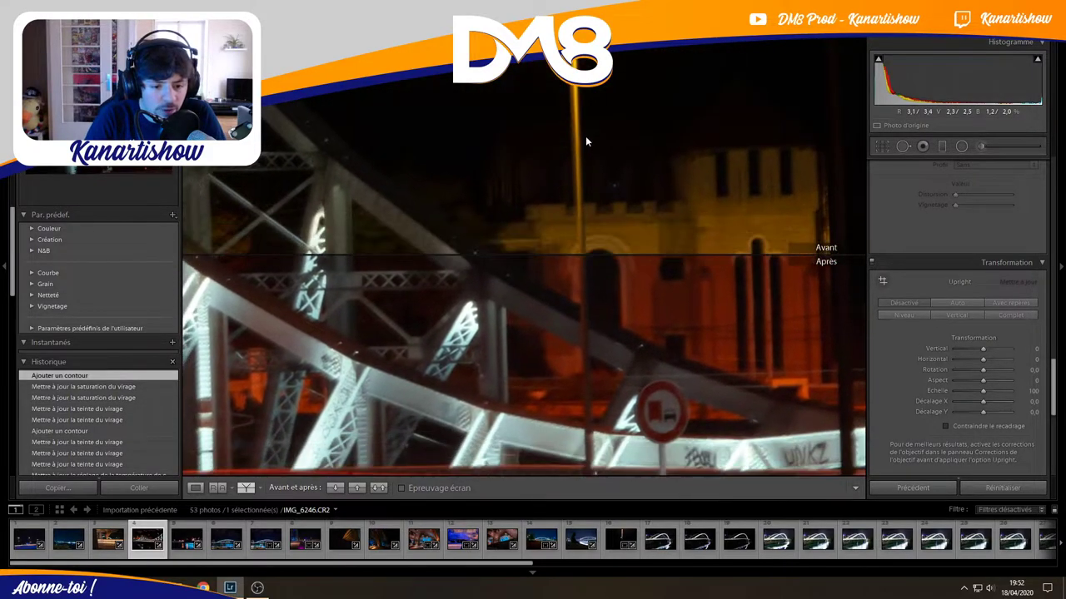
Cycle the before/after layouts back to Left/Right and zoom out to the whole bridge.
click(243, 489)
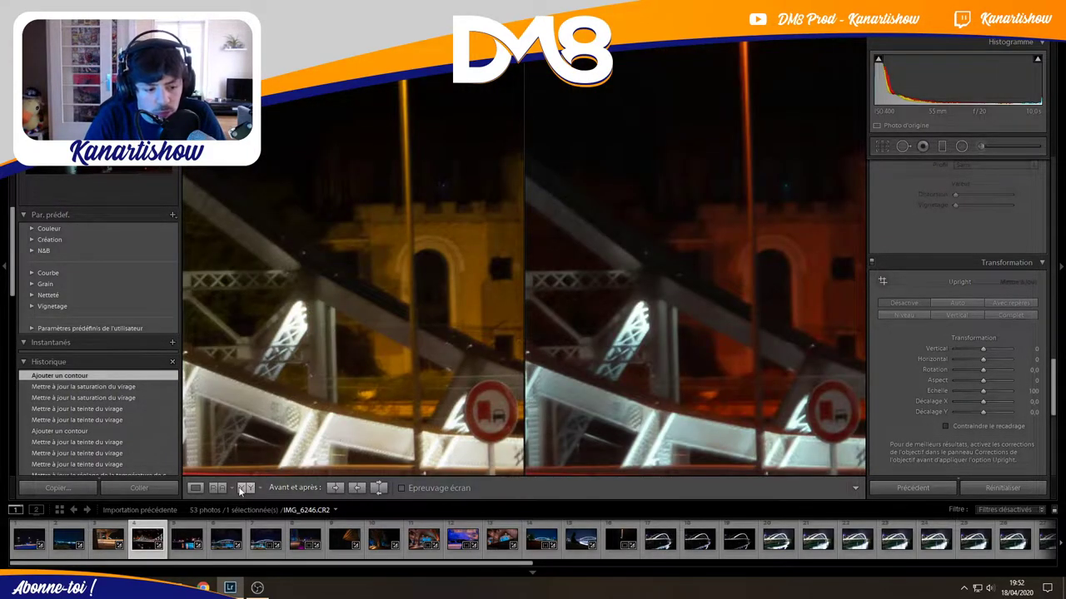
click(241, 489)
click(244, 489)
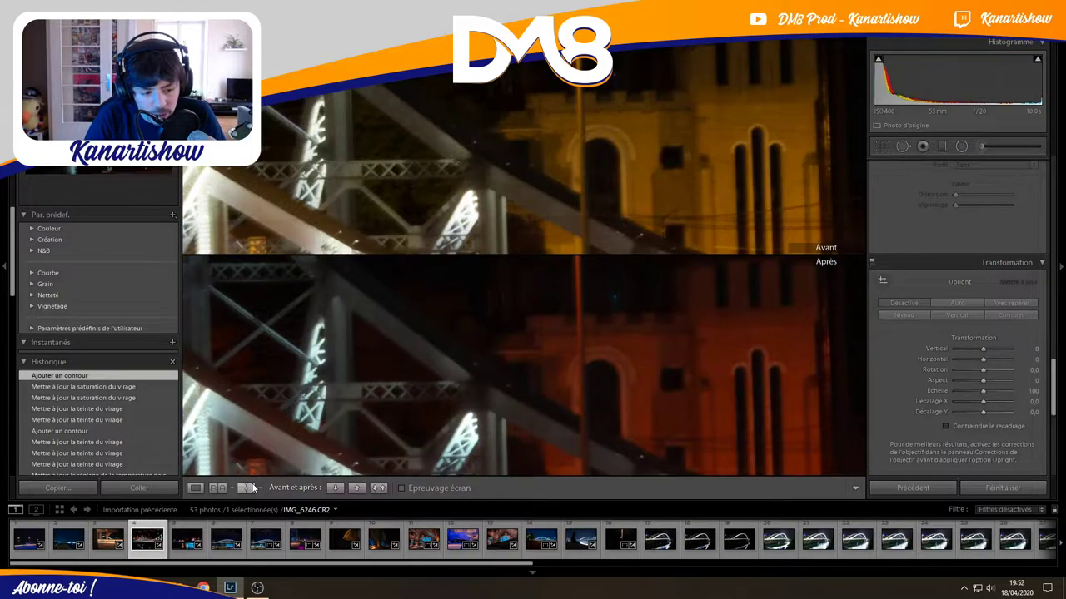
click(251, 489)
click(253, 489)
click(258, 490)
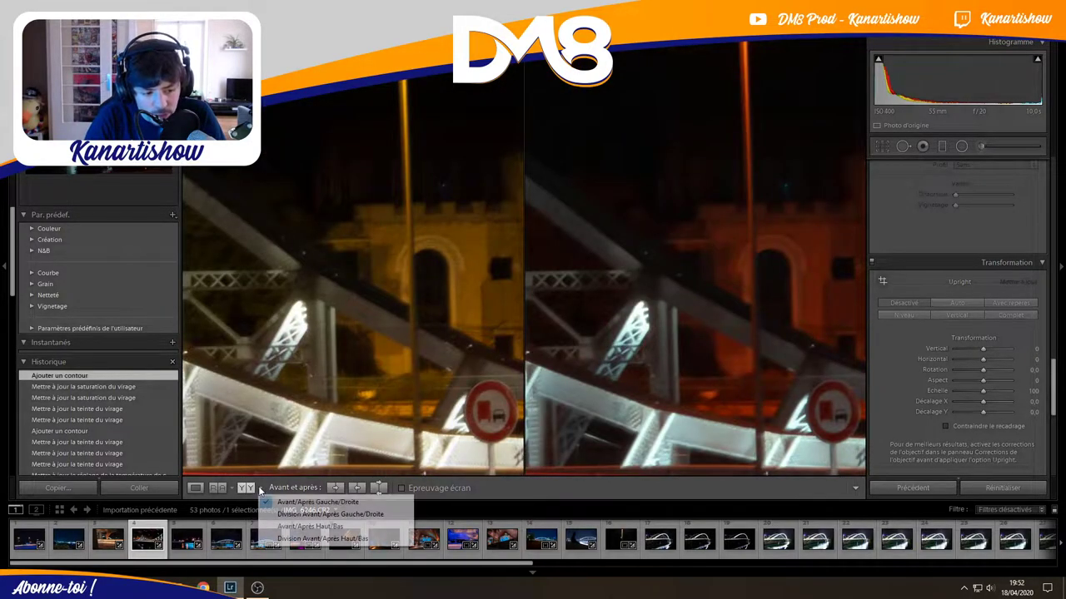
click(280, 498)
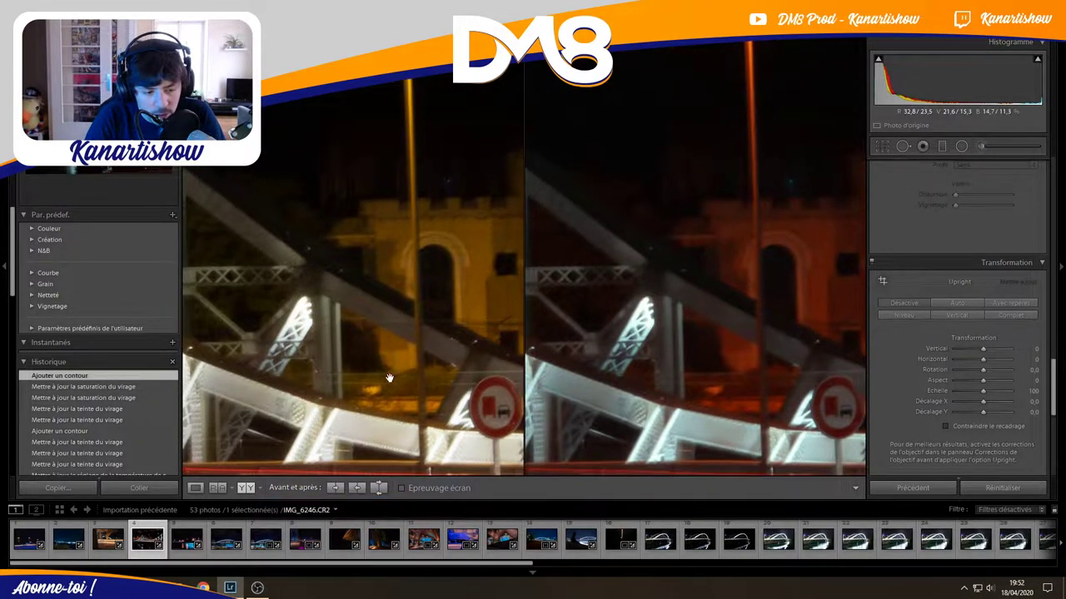
click(390, 399)
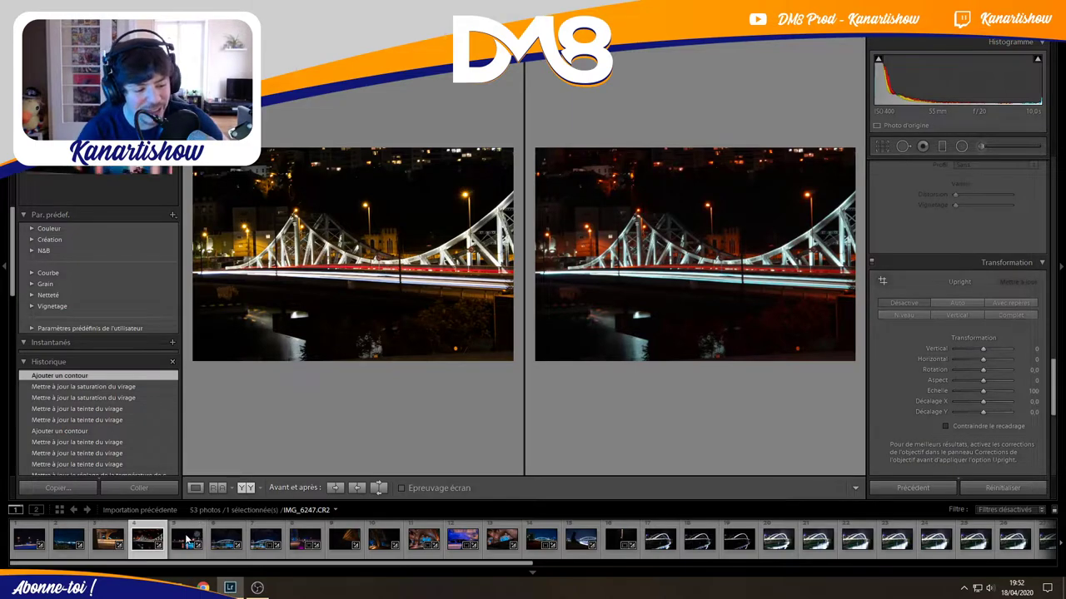
mouse_move(187, 540)
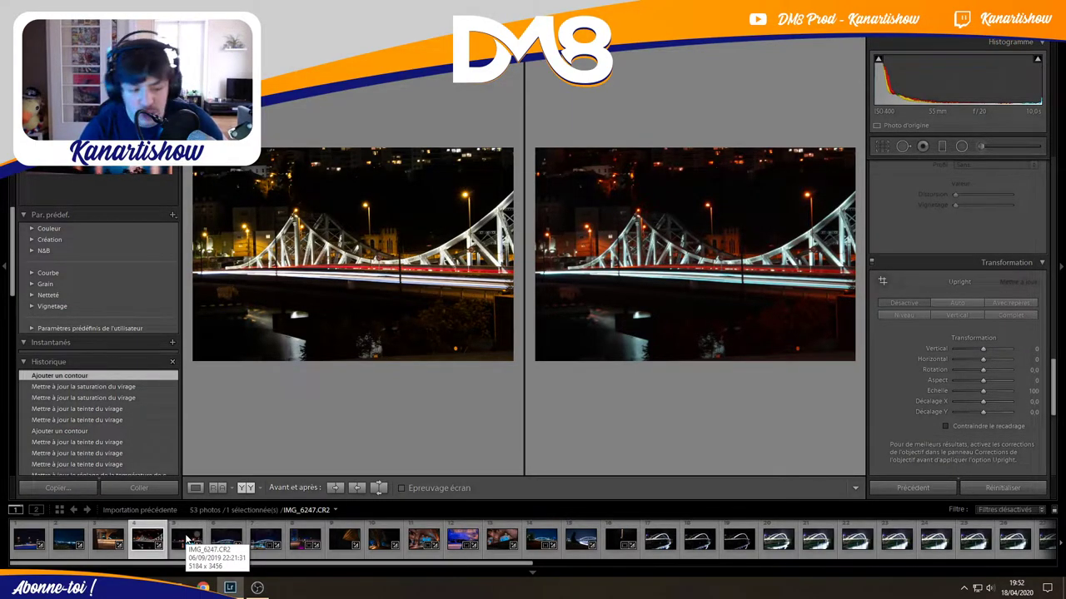
Load IMG_6247, the river with blue light trails, from the filmstrip.
click(187, 539)
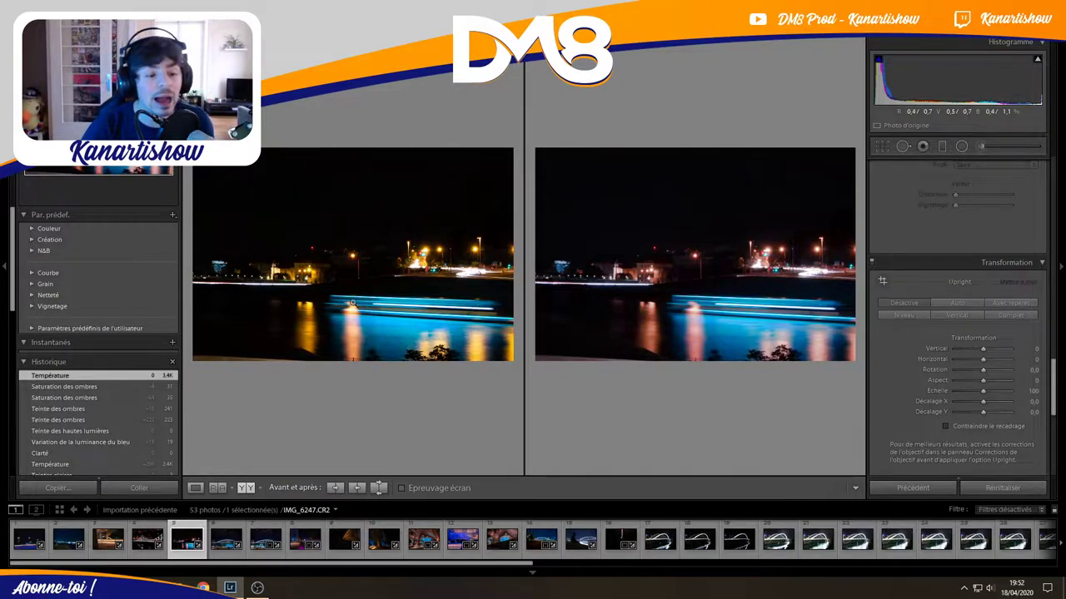
Load IMG_6251, the white-lit arch bridge over blue light trails, from the filmstrip.
click(223, 544)
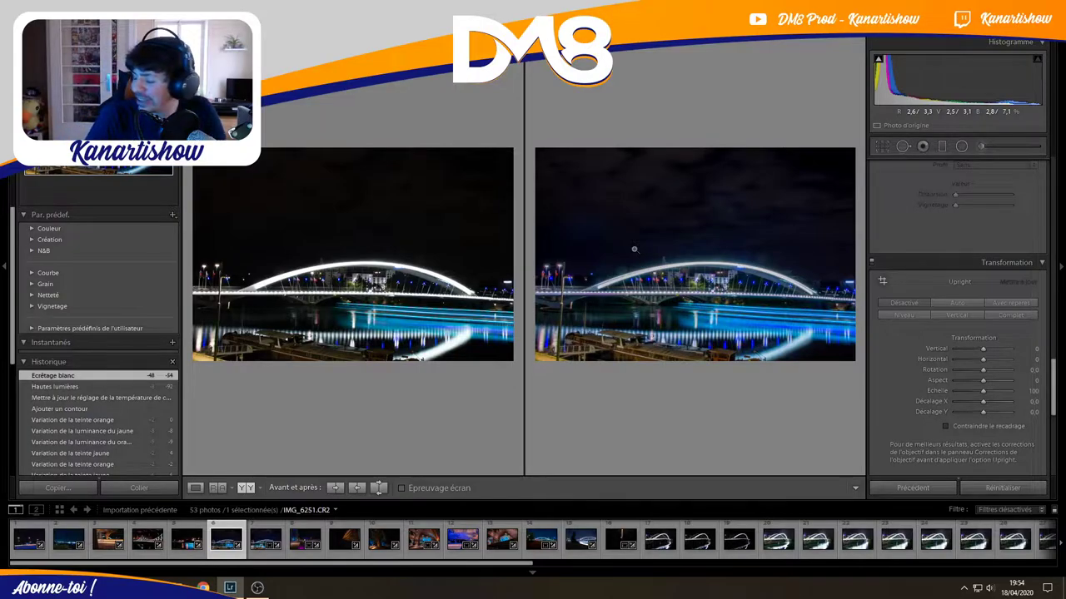
Inspect the arch bridge at 1:1, panning to the deck and buildings, then zoom out.
click(713, 240)
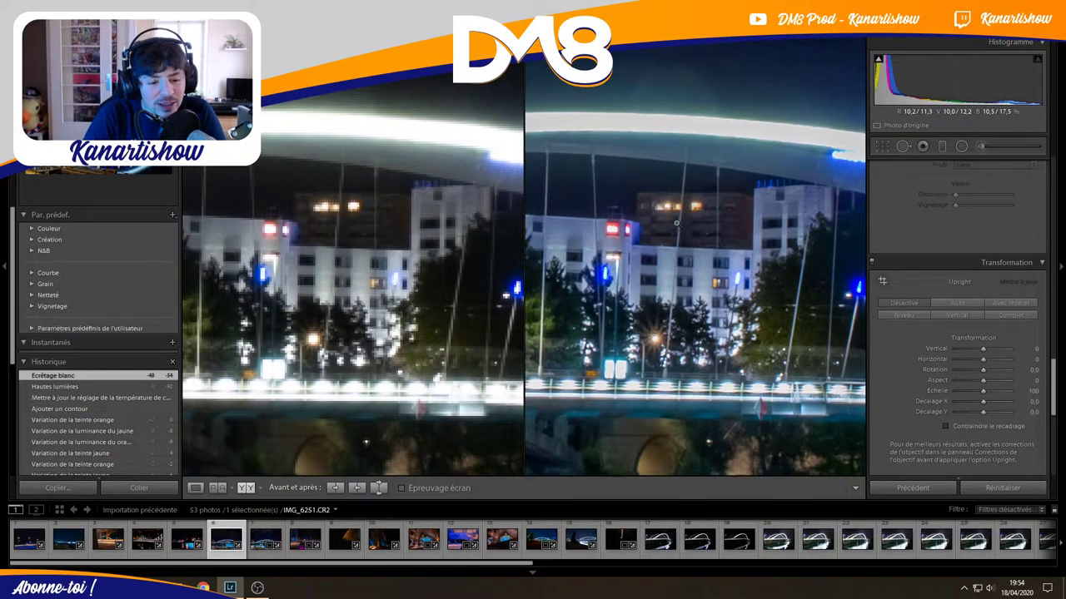
mouse_move(713, 239)
mouse_down()
mouse_move(696, 257)
mouse_move(539, 262)
mouse_up()
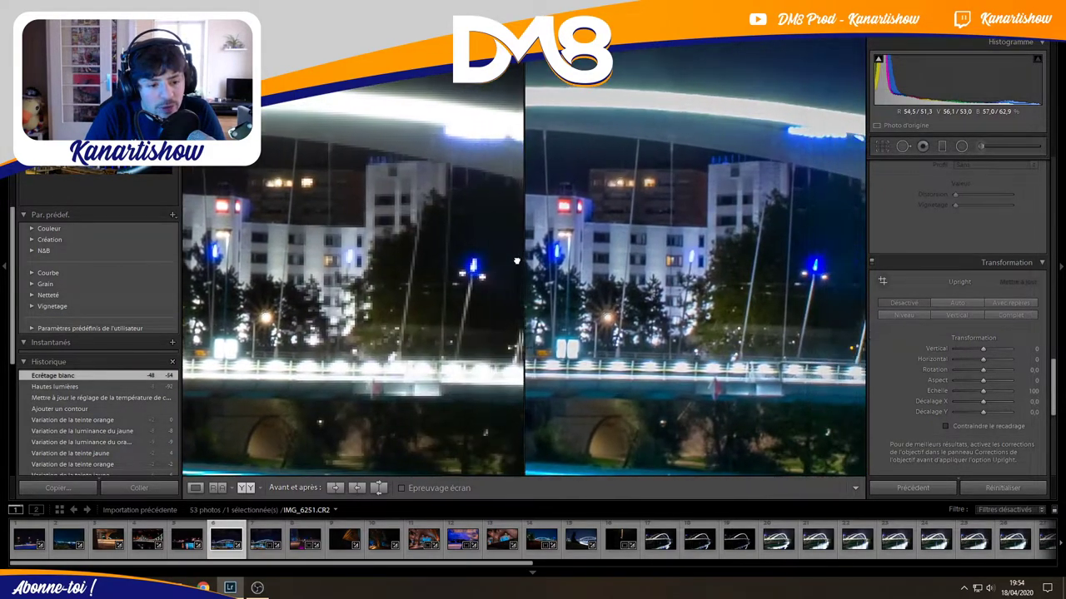
mouse_move(538, 262)
mouse_down()
mouse_move(583, 274)
mouse_move(664, 178)
mouse_move(659, 265)
mouse_up()
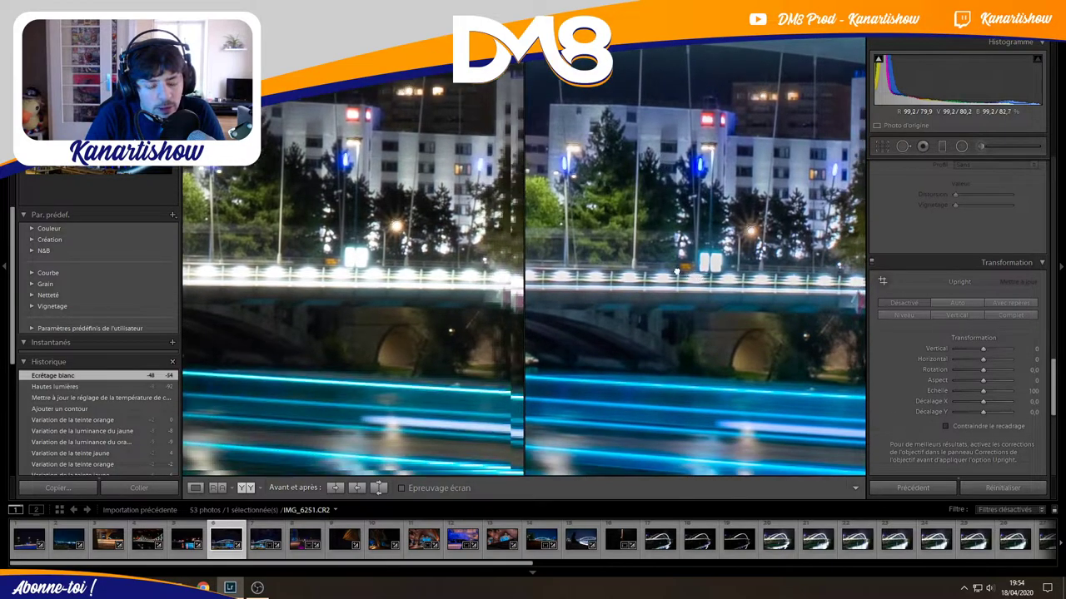
click(659, 264)
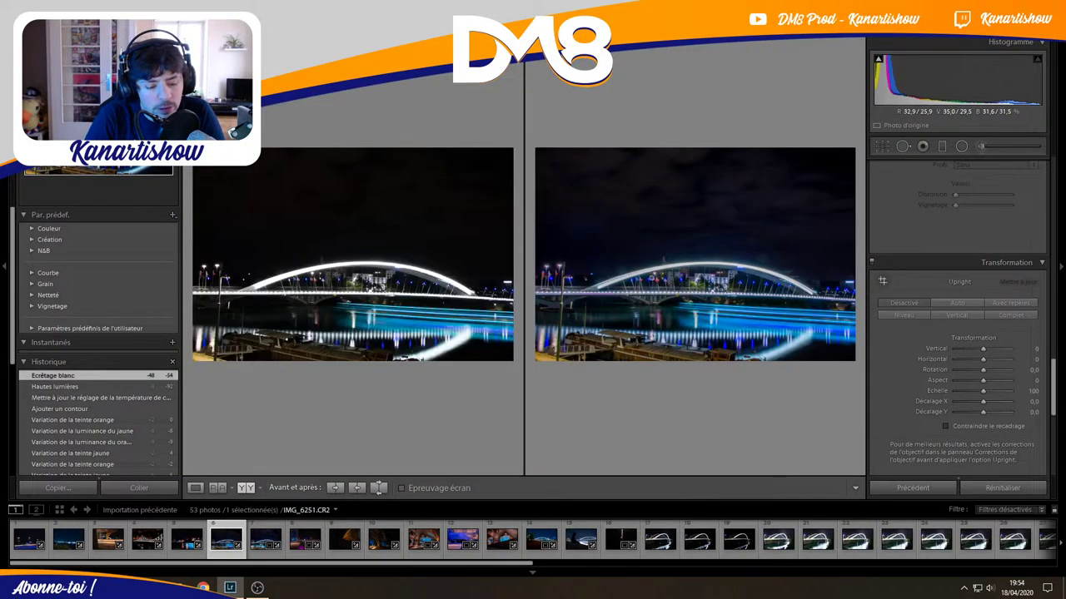
Show before/after as one split image and pan the close-up along the bridge arch.
click(246, 488)
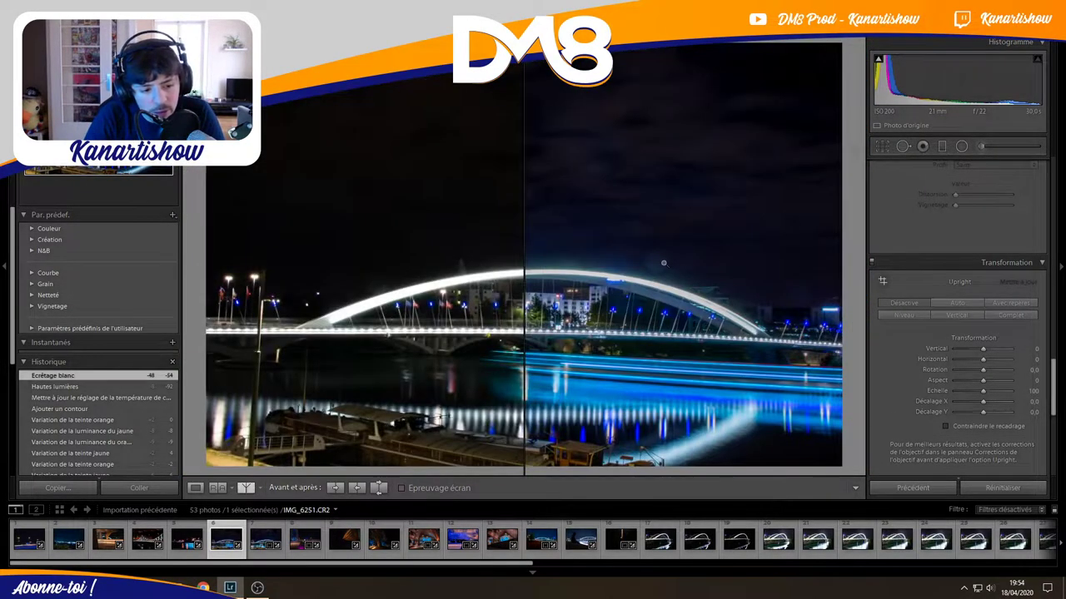
click(751, 313)
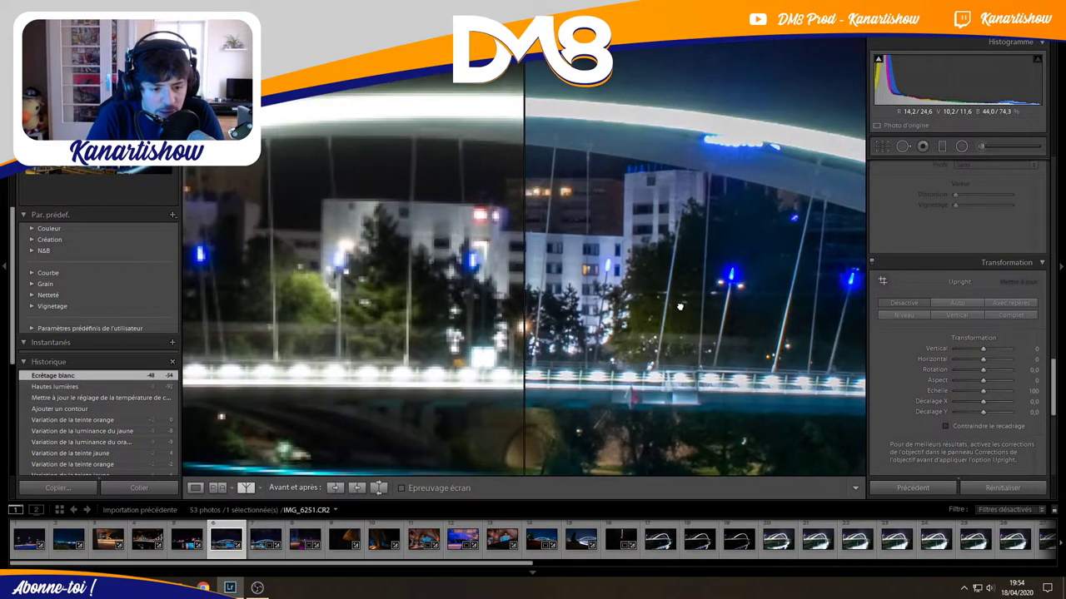
drag(751, 314, 594, 290)
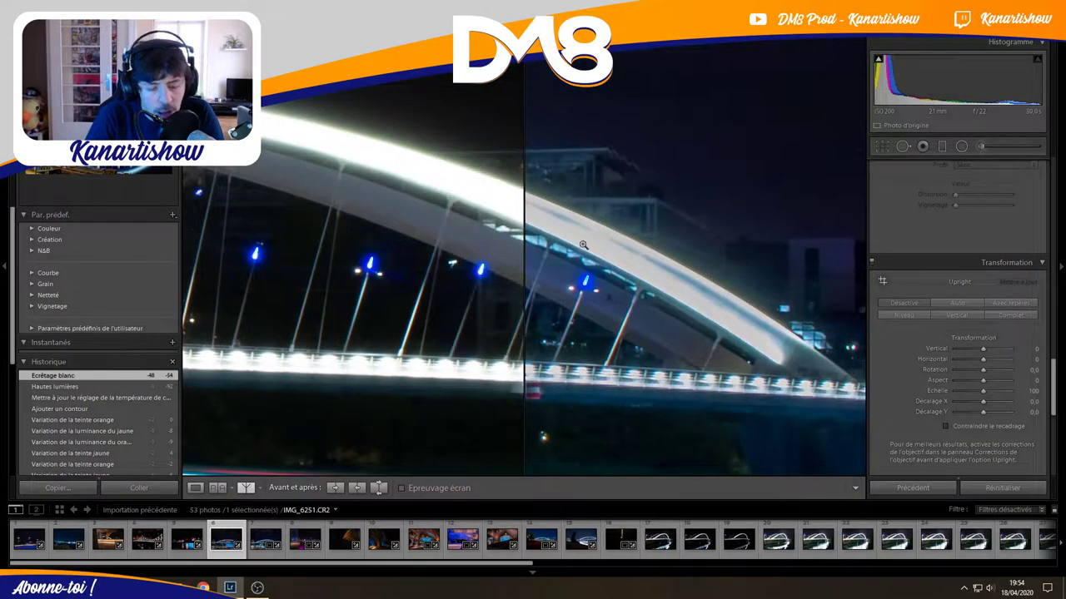
drag(595, 290, 620, 166)
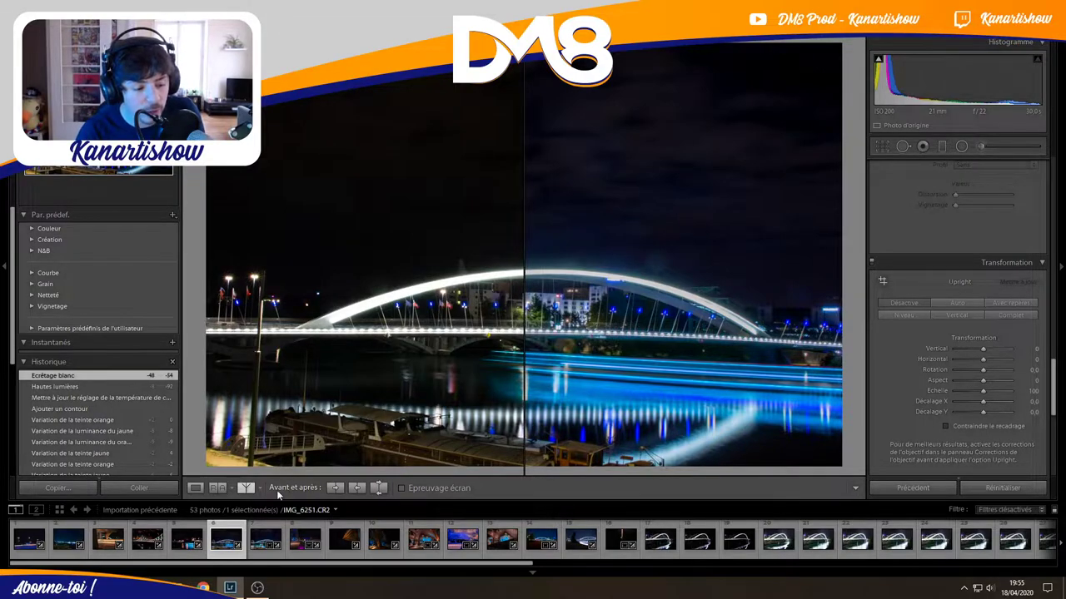
Switch between photos in the filmstrip, ending on IMG_6254-HDR.dng.
click(265, 538)
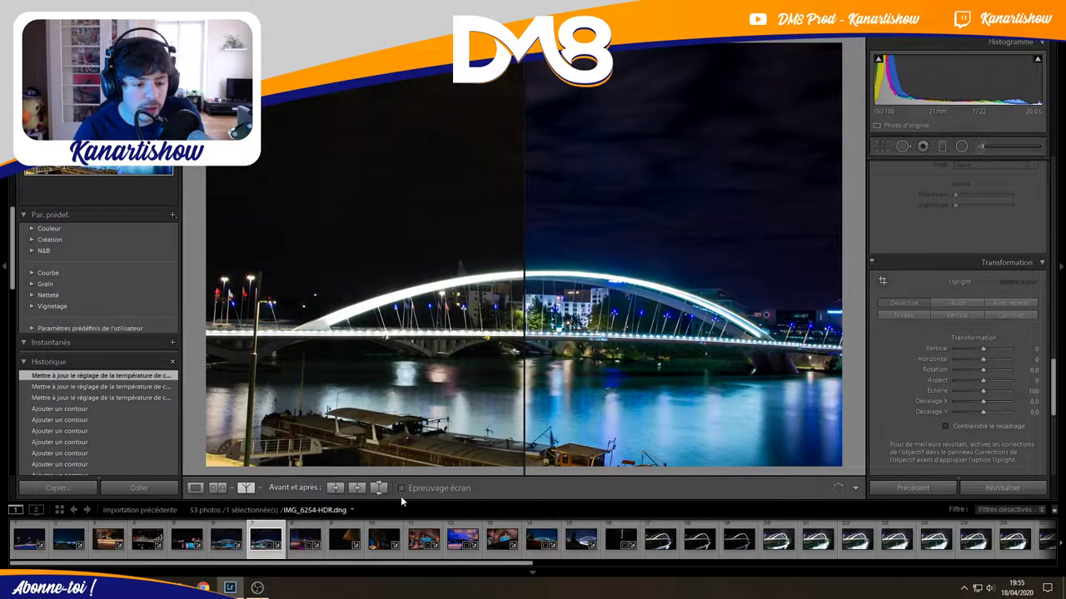
click(225, 543)
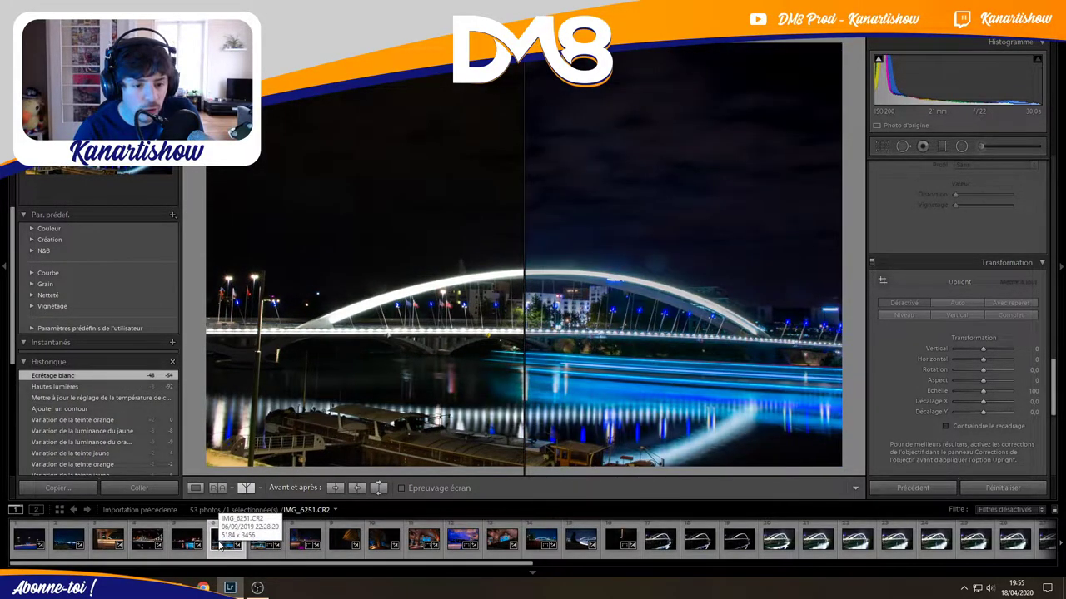
click(255, 536)
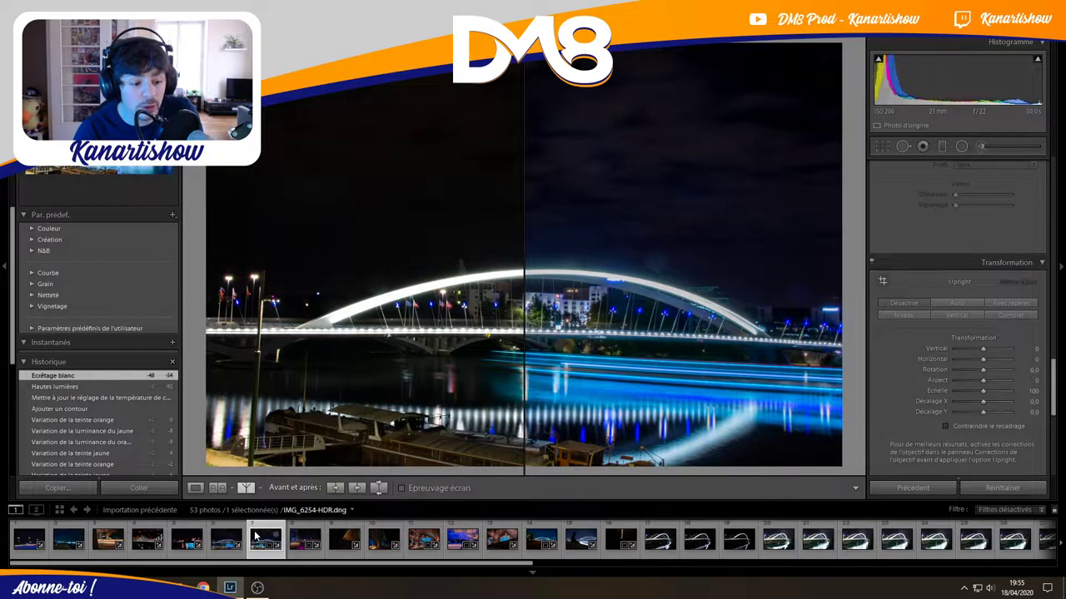
View the orange facade close up, then IMG_6260's yellow-lit museum facade, back to Fit.
click(343, 543)
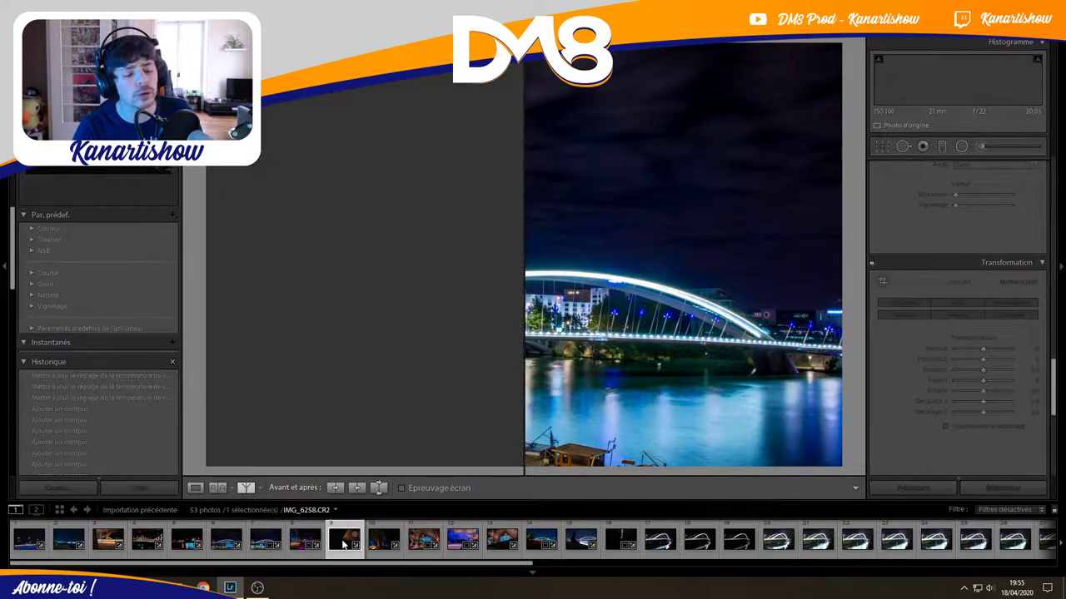
click(722, 269)
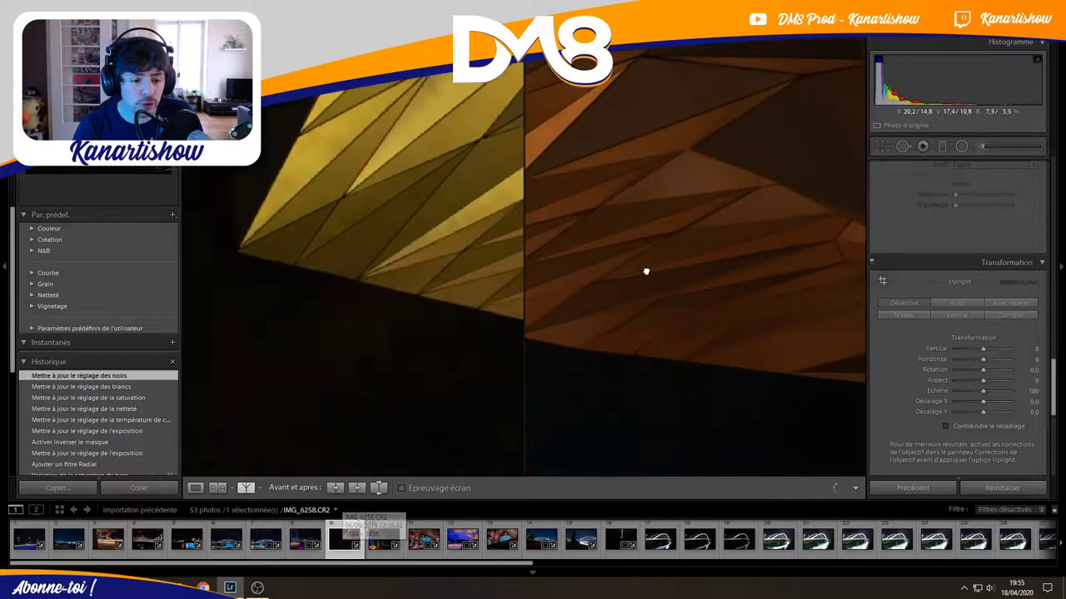
click(385, 543)
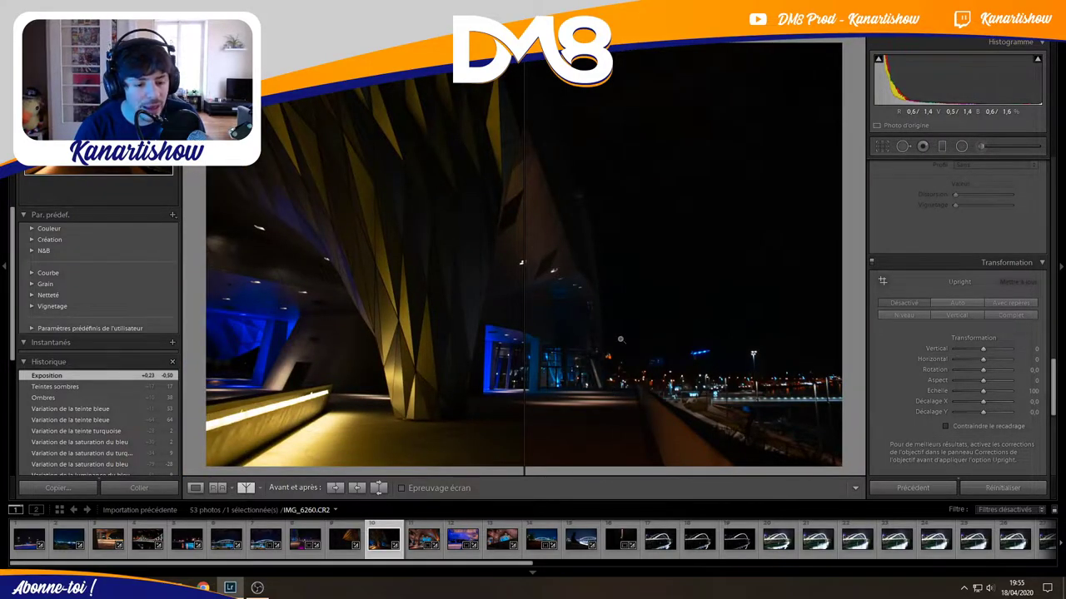
mouse_move(620, 339)
mouse_down()
mouse_move(746, 206)
mouse_move(782, 249)
mouse_move(728, 216)
mouse_up()
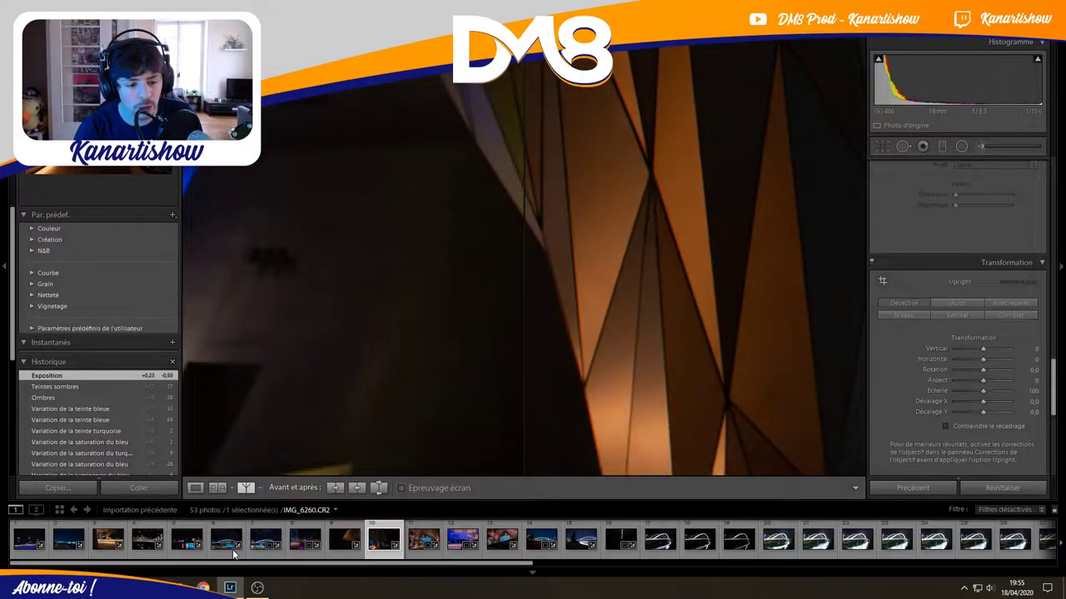
click(490, 377)
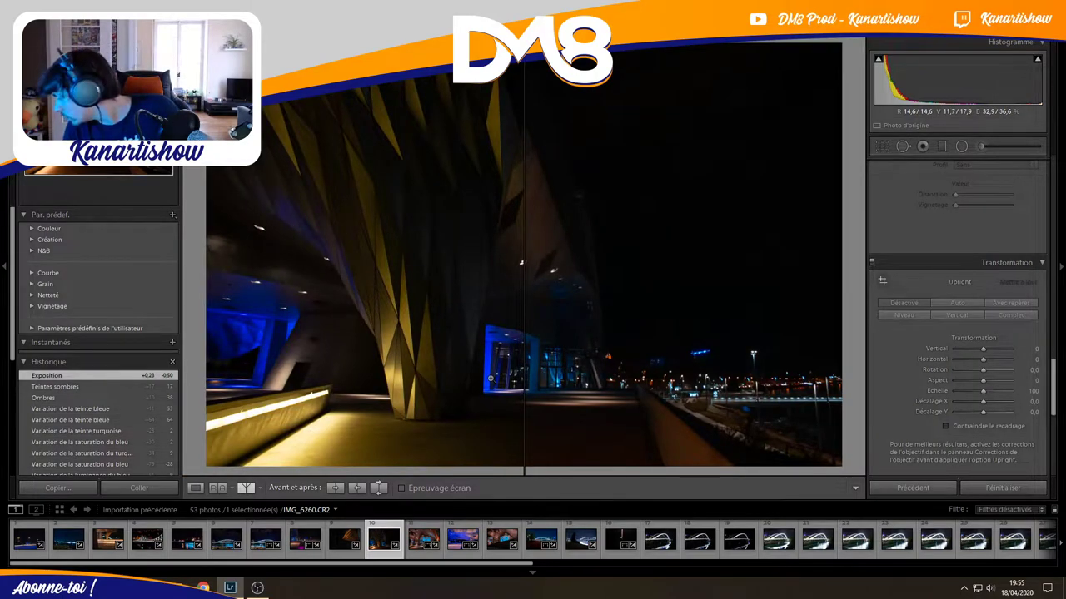
Inspect IMG_6262-HDR's blue-lit ceiling grid at 1:1, then advance to IMG_6268-HDR.
click(424, 537)
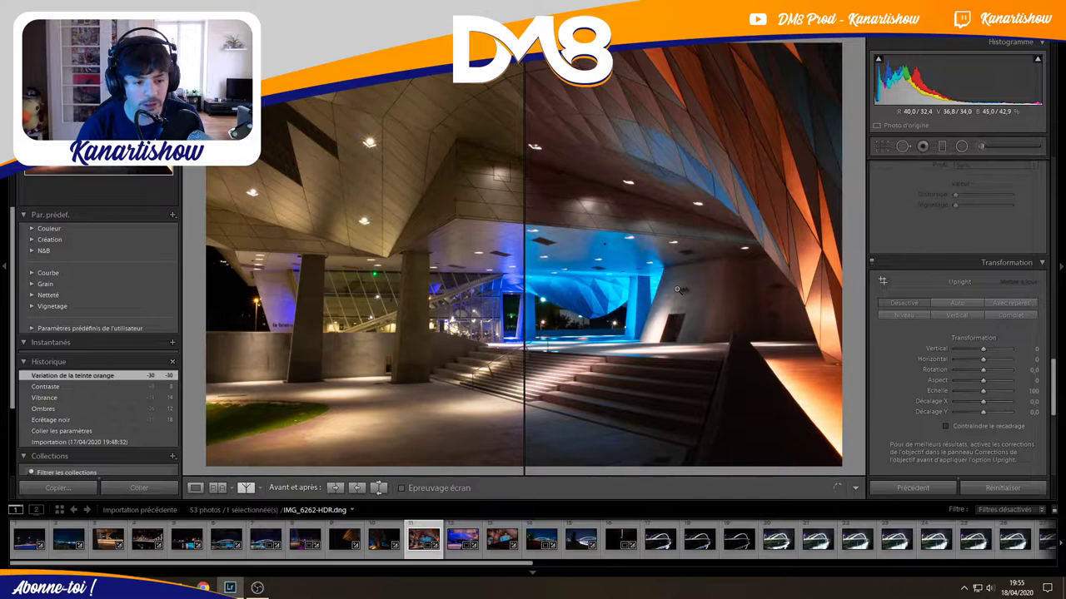
click(678, 289)
drag(716, 288, 613, 326)
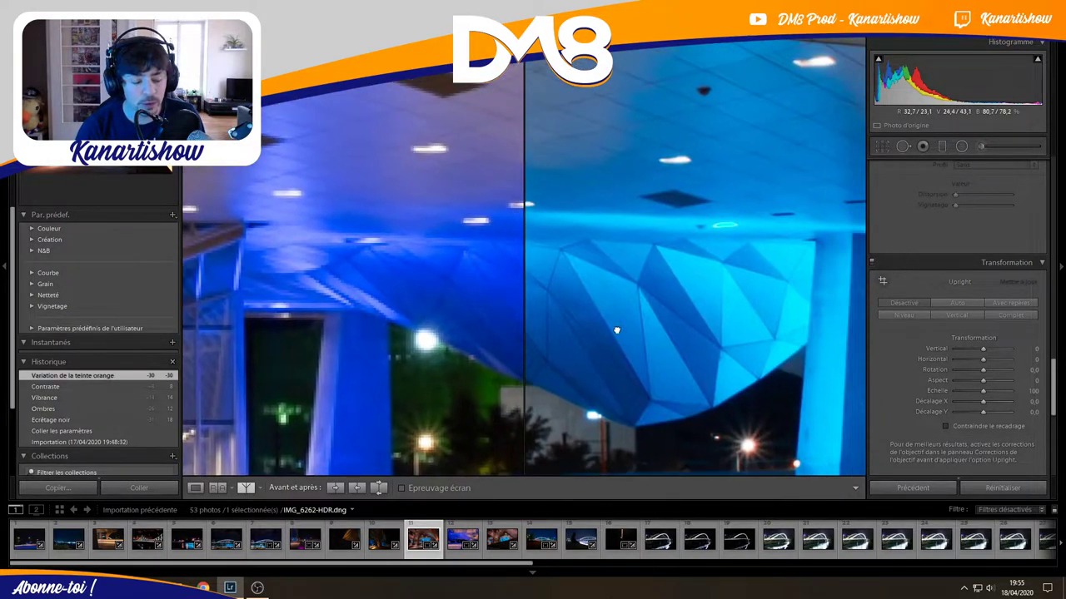
drag(470, 196, 469, 302)
mouse_move(672, 221)
mouse_down()
mouse_move(578, 250)
mouse_move(624, 304)
mouse_up()
click(631, 309)
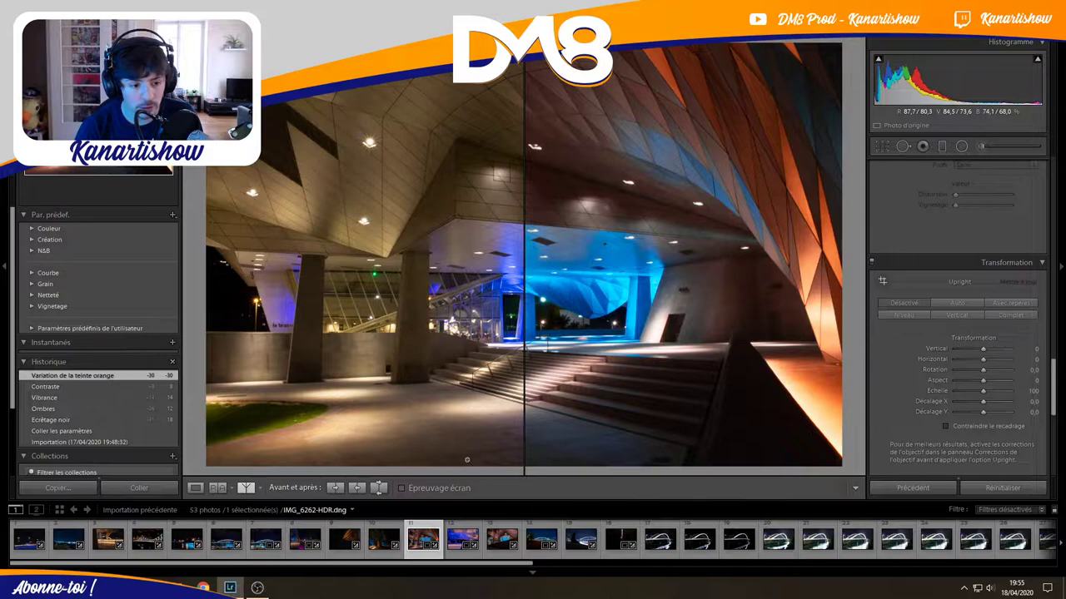
key(Right)
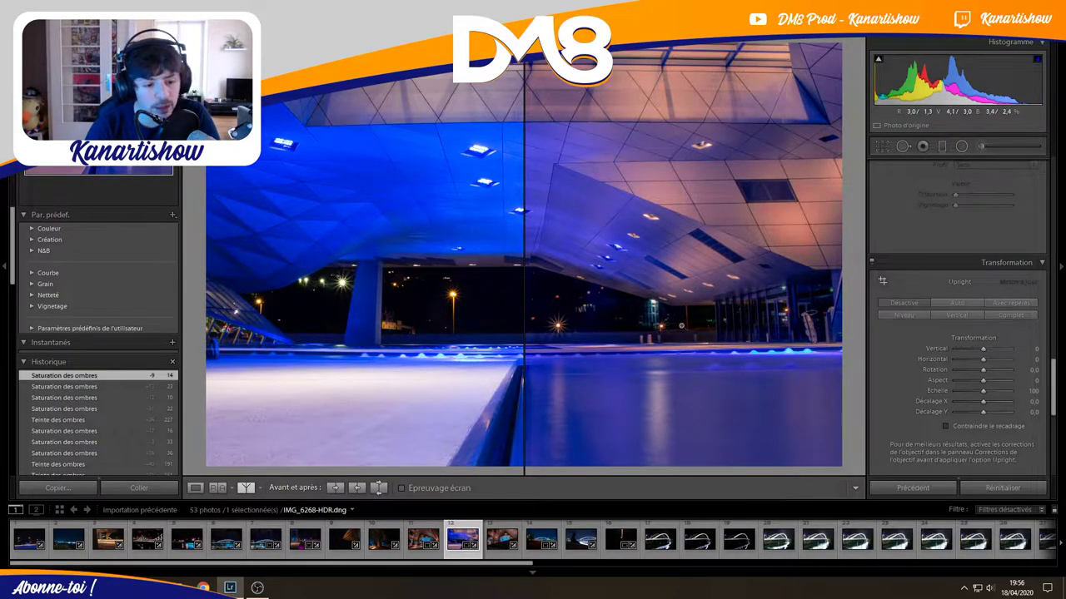
Open the staircase photo IMG_6272.CR2 and inspect the dark stairs at 1:1.
mouse_move(578, 382)
mouse_down()
mouse_move(623, 352)
mouse_move(804, 288)
mouse_move(731, 298)
mouse_up()
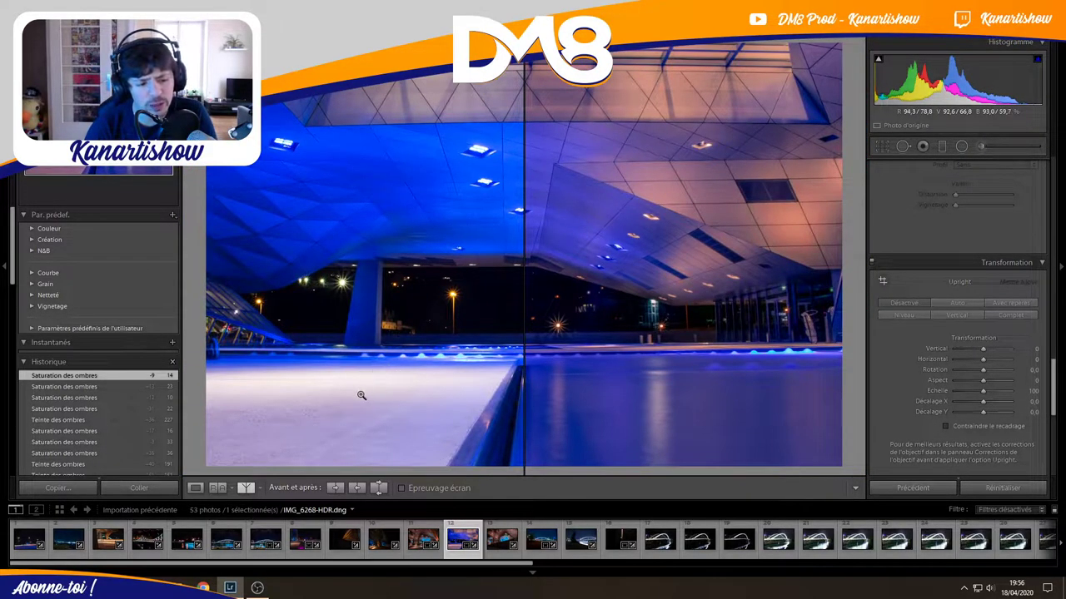
click(498, 541)
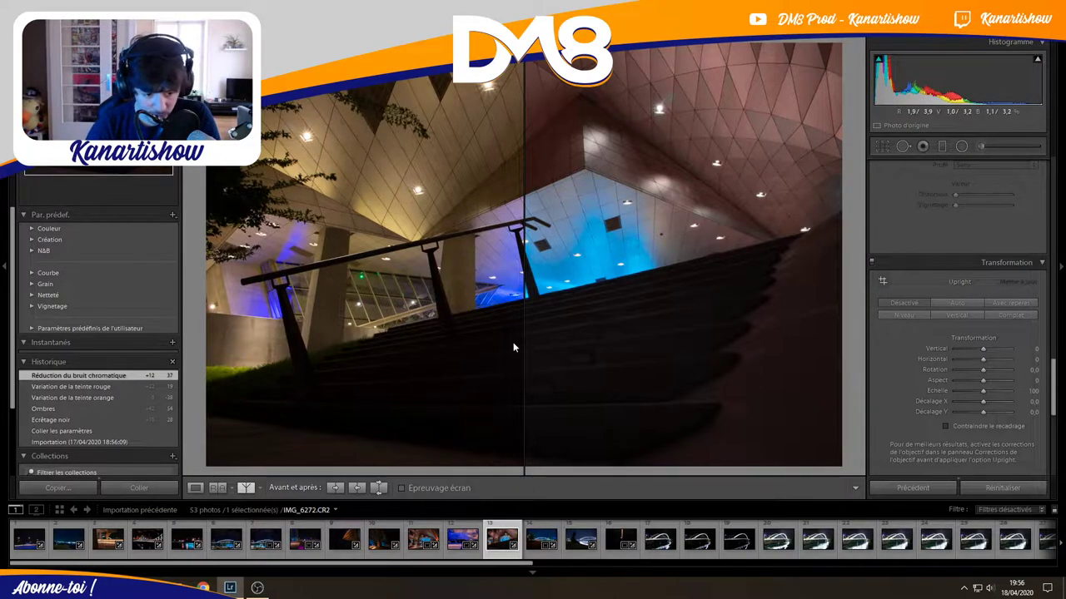
click(412, 395)
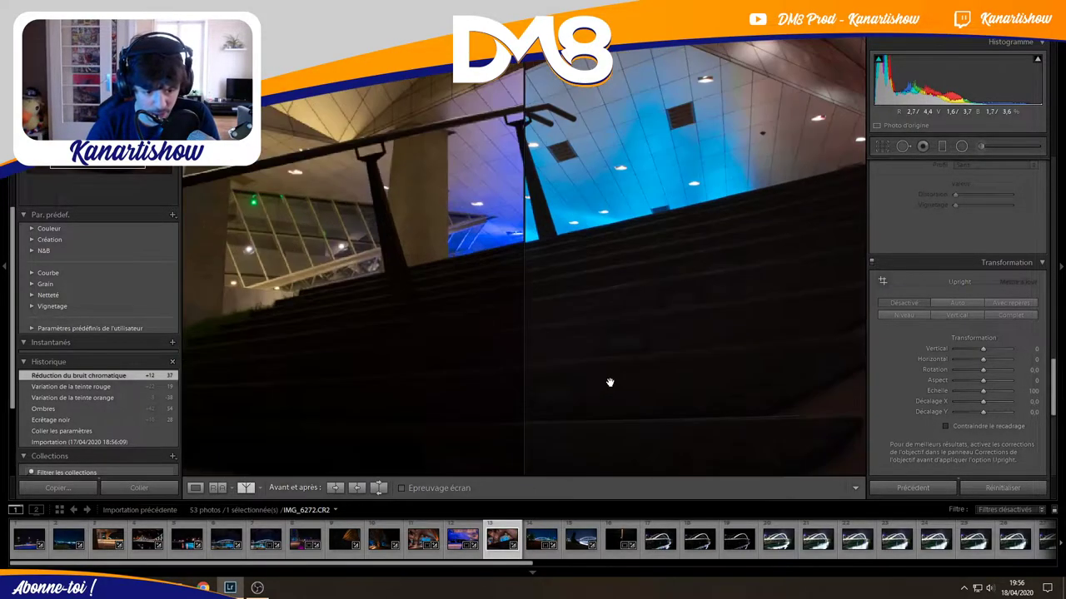
mouse_move(540, 324)
mouse_down()
mouse_move(602, 311)
mouse_move(504, 208)
mouse_move(671, 228)
mouse_move(792, 220)
mouse_up()
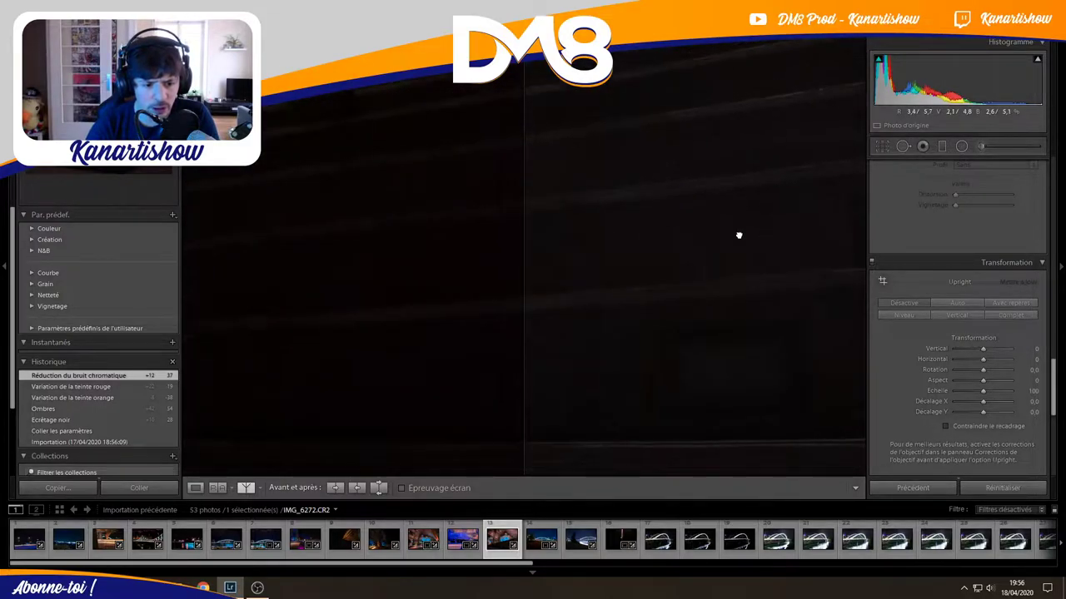
click(667, 314)
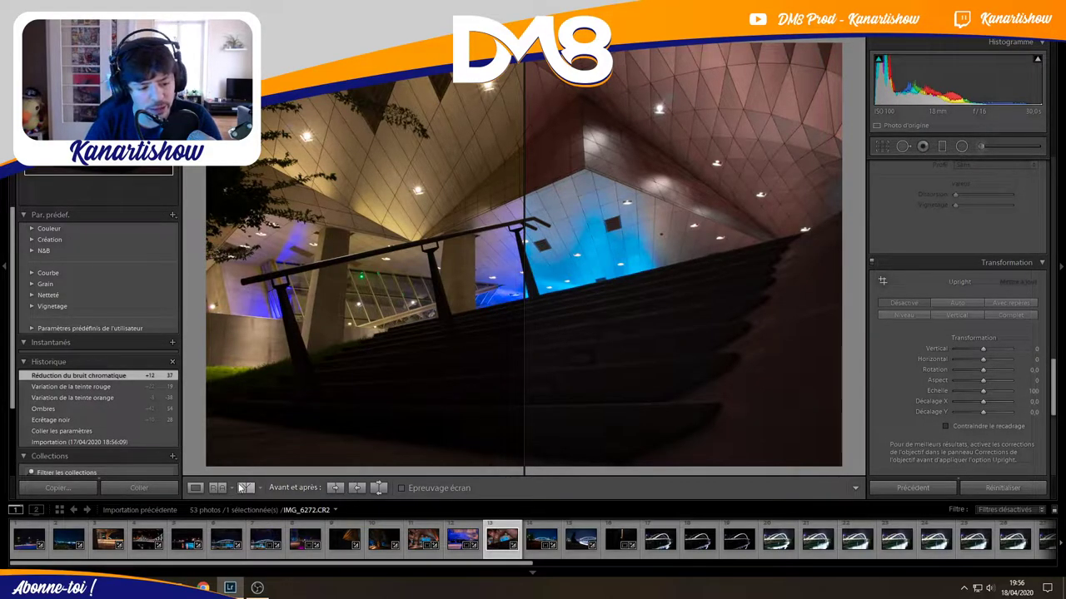
Stack before/after Top/Bottom, then view only the edited staircase photo in Loupe.
click(242, 488)
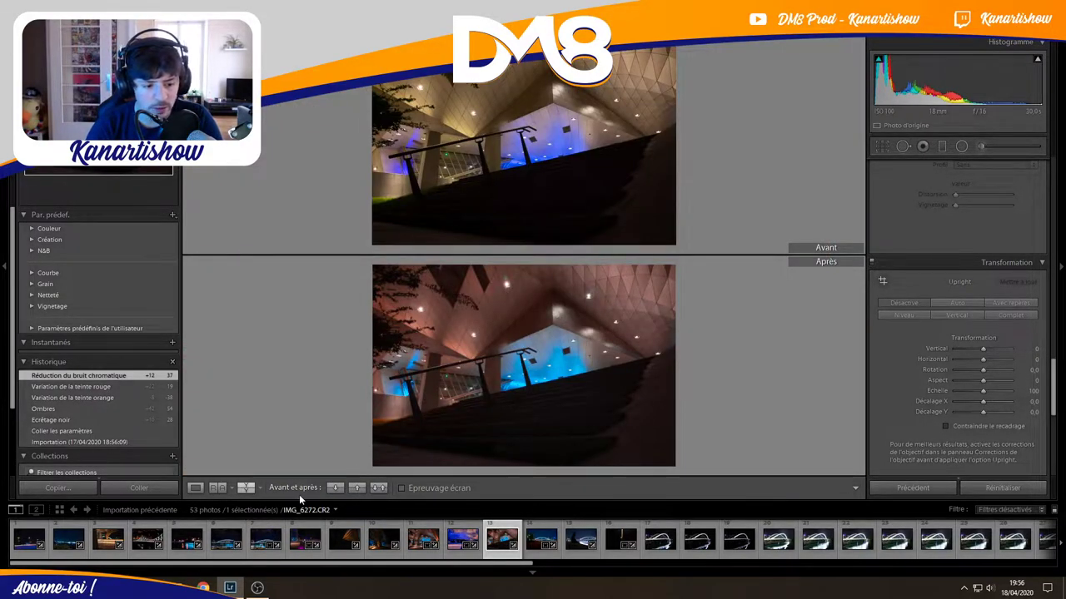
click(196, 488)
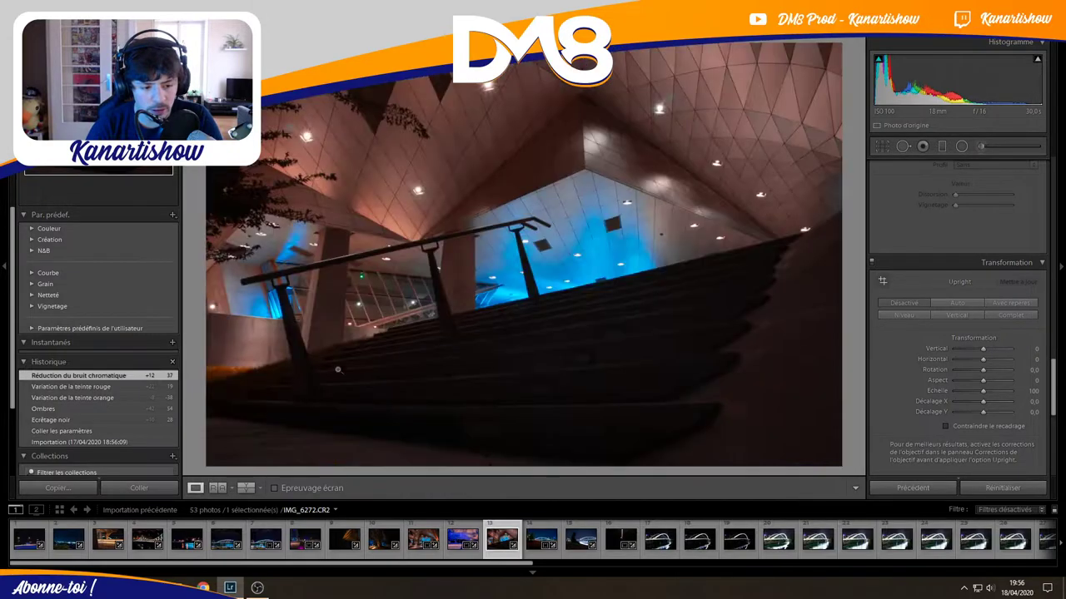
click(547, 270)
click(547, 270)
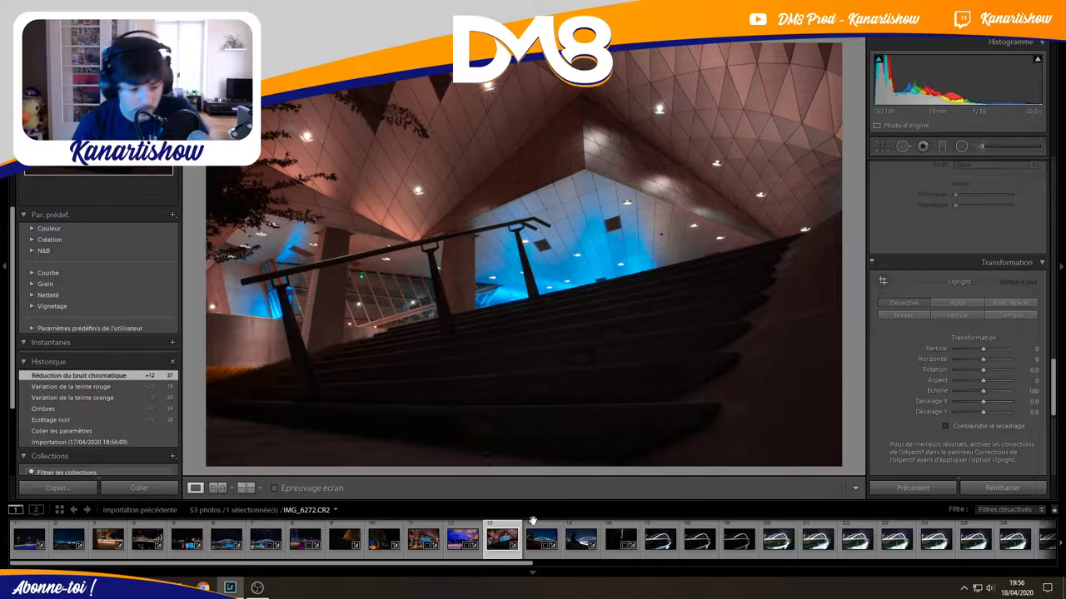
Show the night bridge photo IMG_6279-HDR in a split Before/After Left/Right view.
click(531, 545)
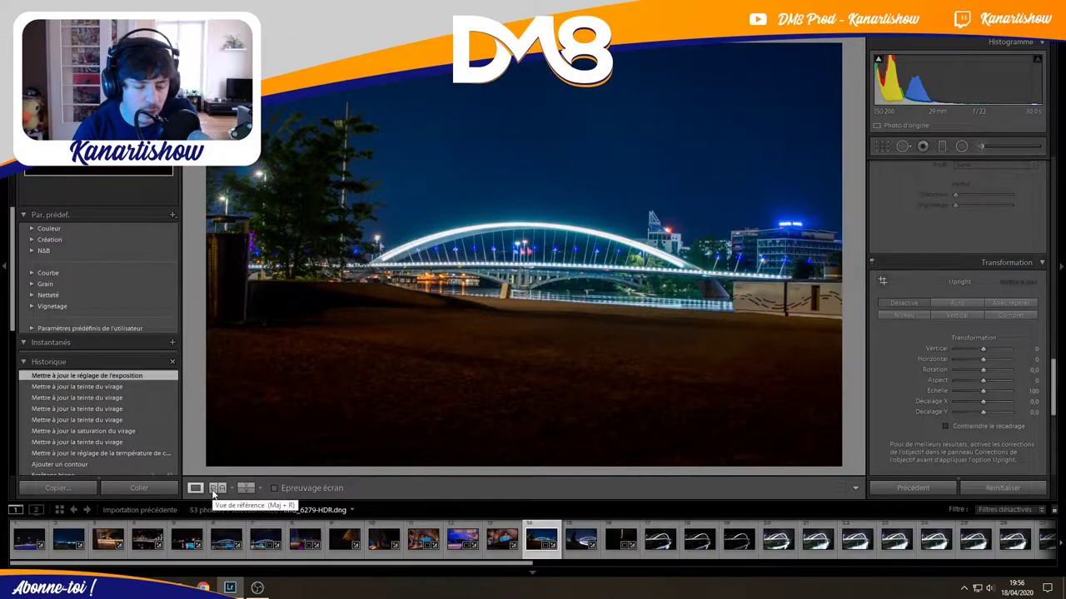
click(259, 489)
click(317, 501)
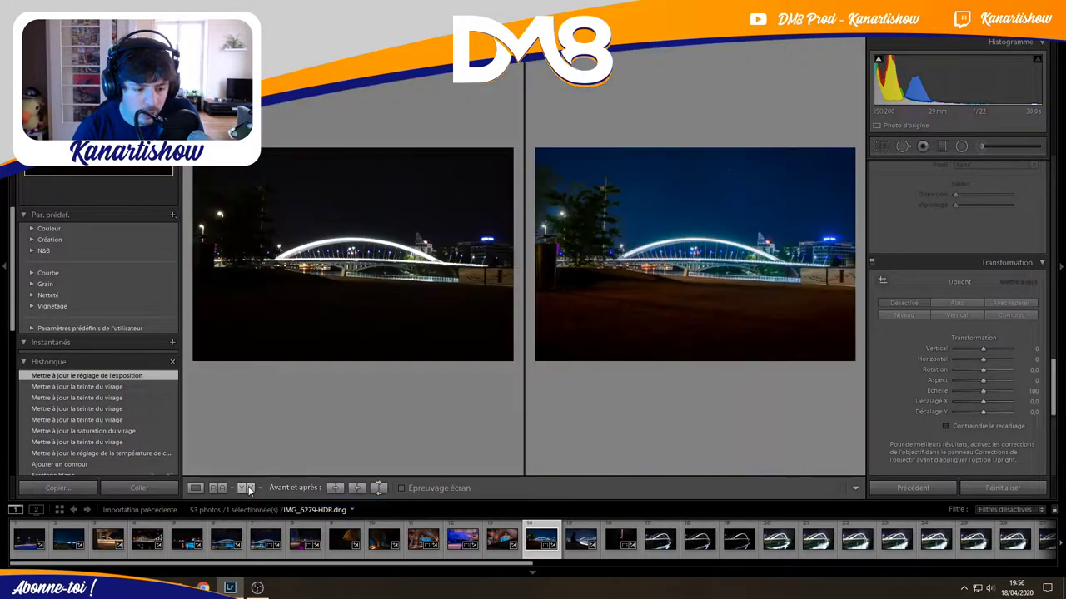
click(247, 488)
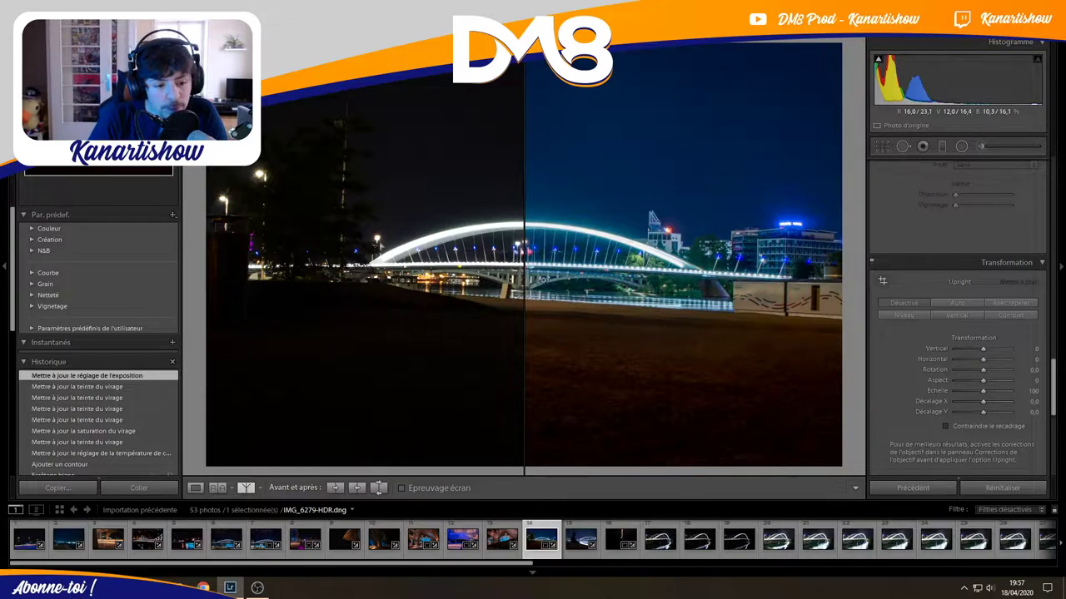
Zoom and pan across the bridge deck and flags, then fit the view and select IMG_6293.CR2.
drag(624, 275, 354, 258)
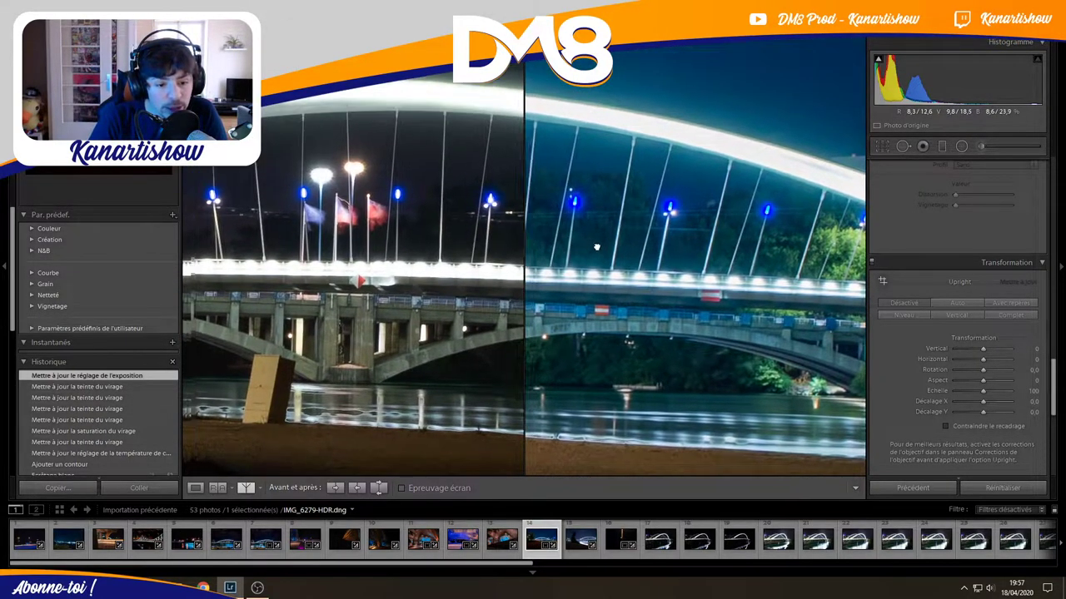
drag(353, 258, 655, 273)
click(704, 213)
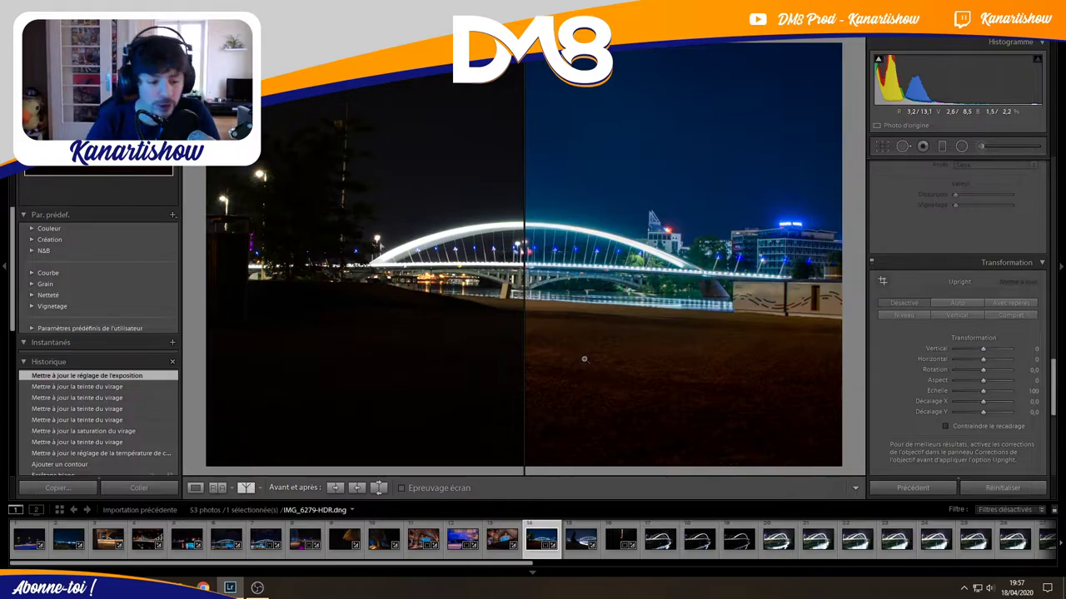
click(581, 539)
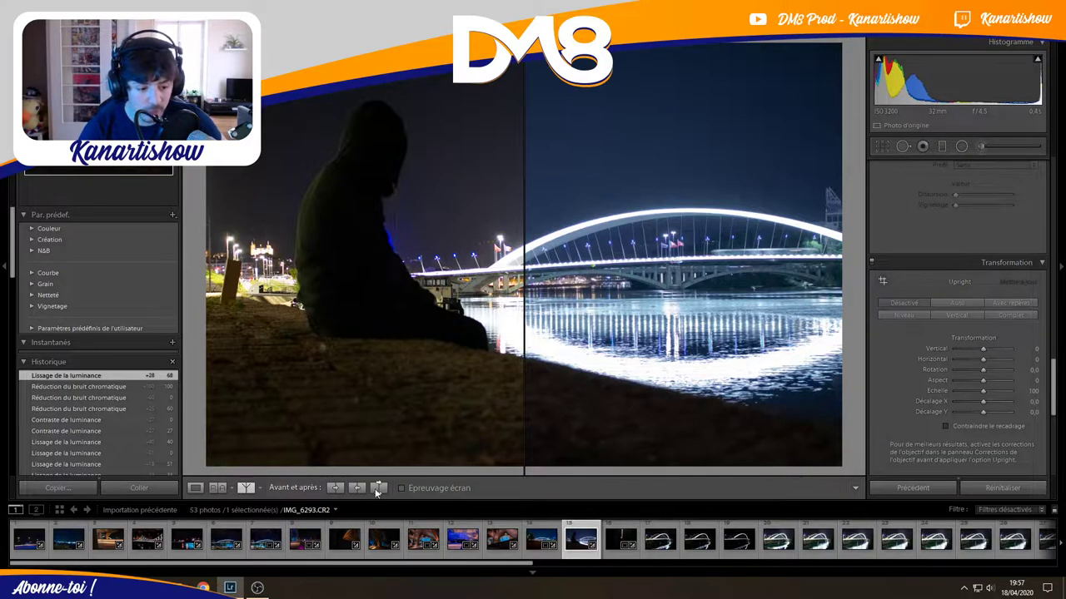
click(196, 489)
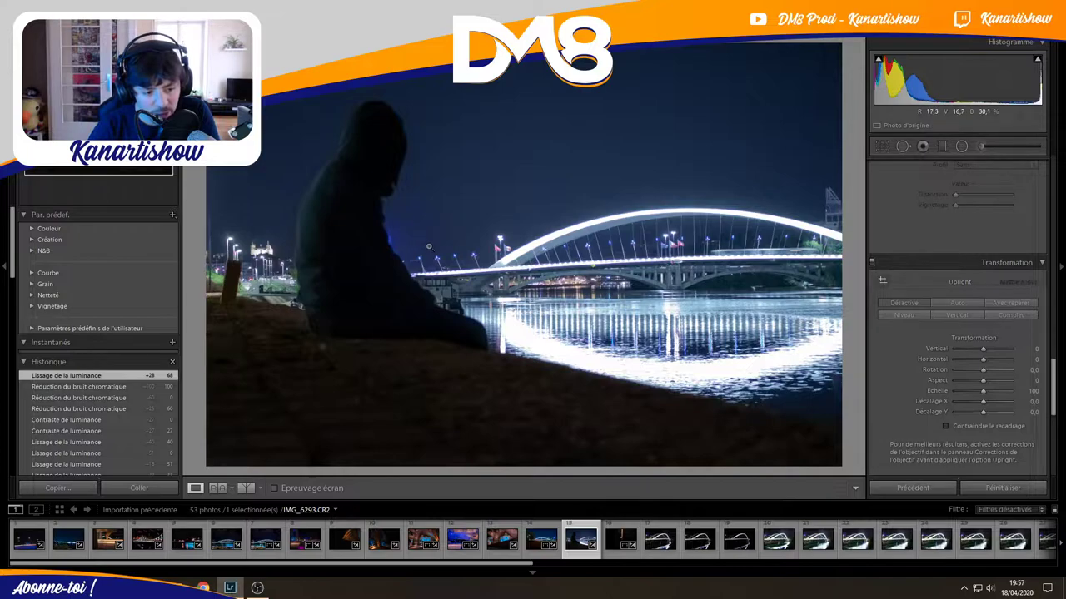
click(246, 488)
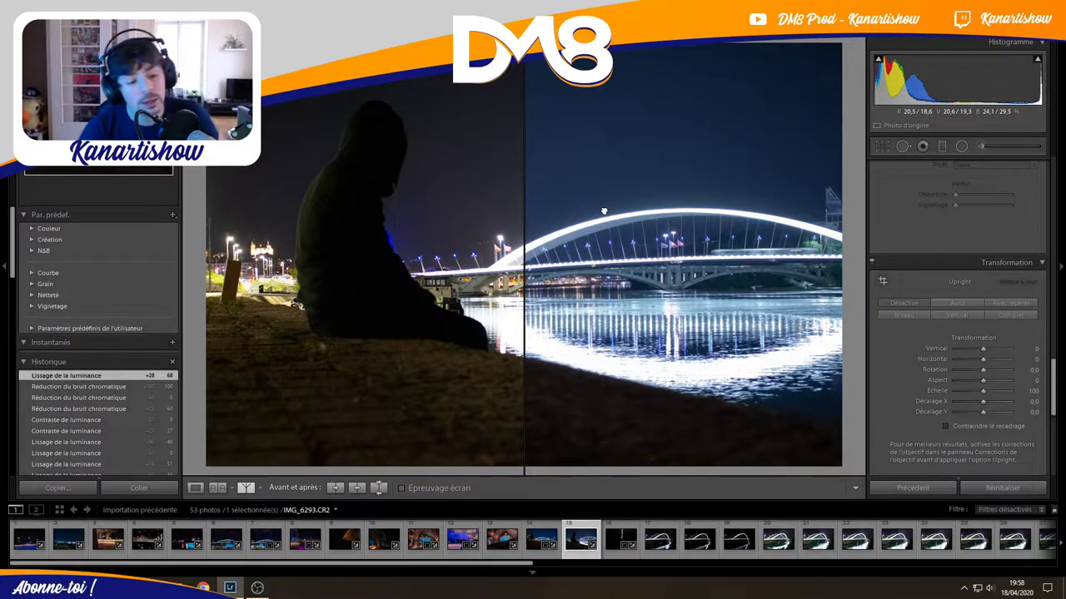
click(663, 297)
Zoom in and pan along the IMG_6293 bridge arch and boat to compare grain before and after.
drag(663, 297, 475, 326)
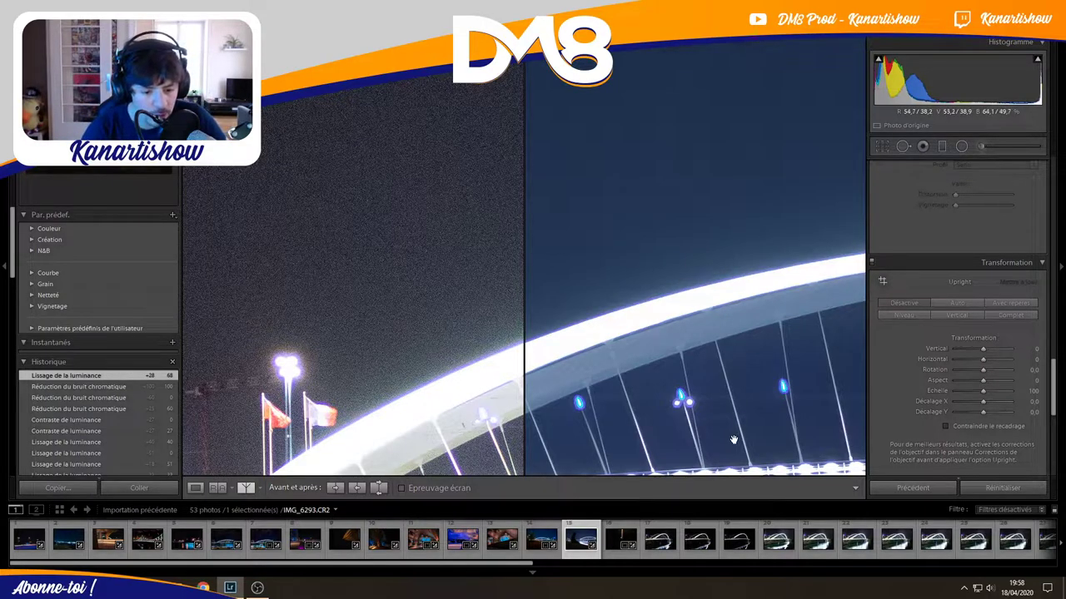
drag(741, 403, 707, 322)
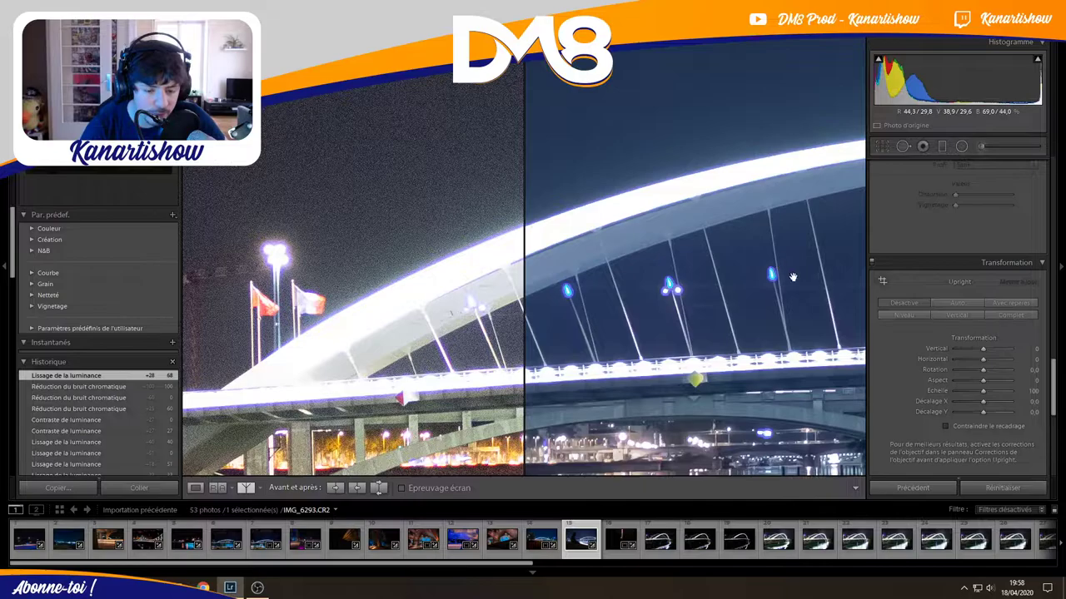
click(692, 322)
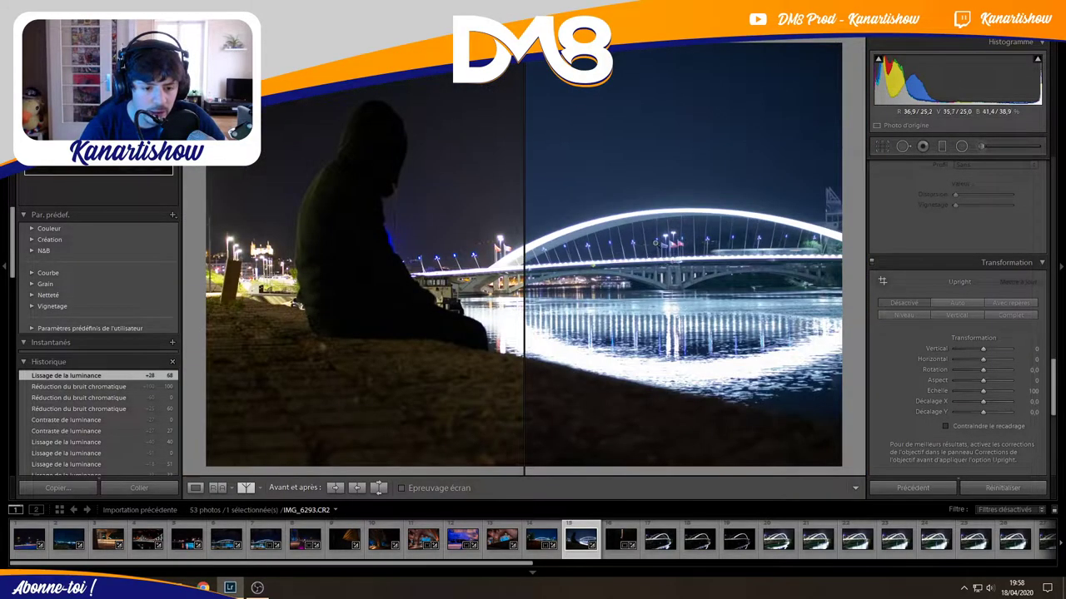
click(477, 263)
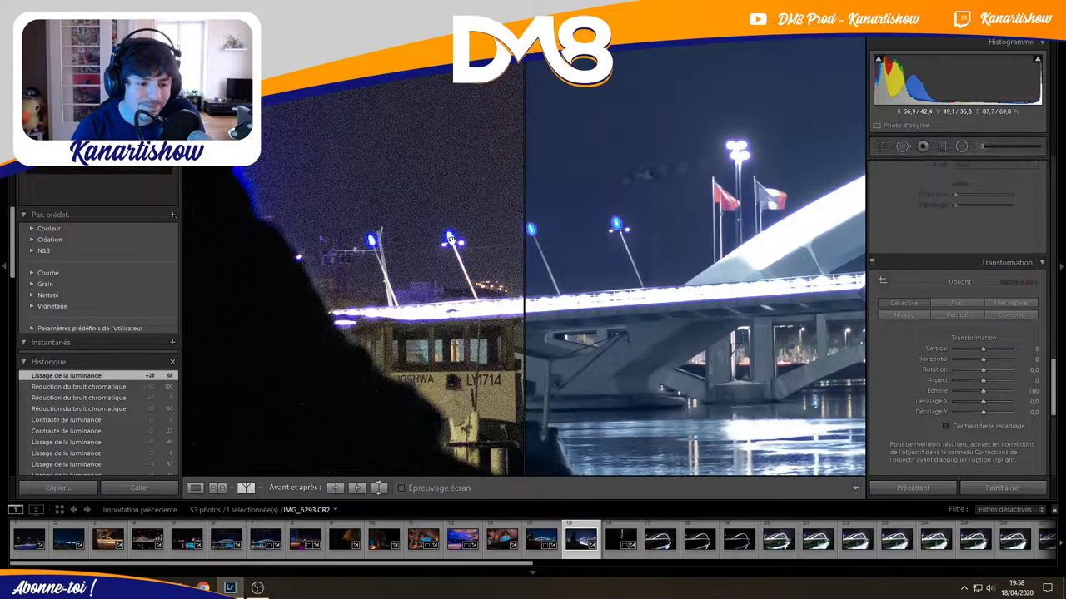
click(451, 240)
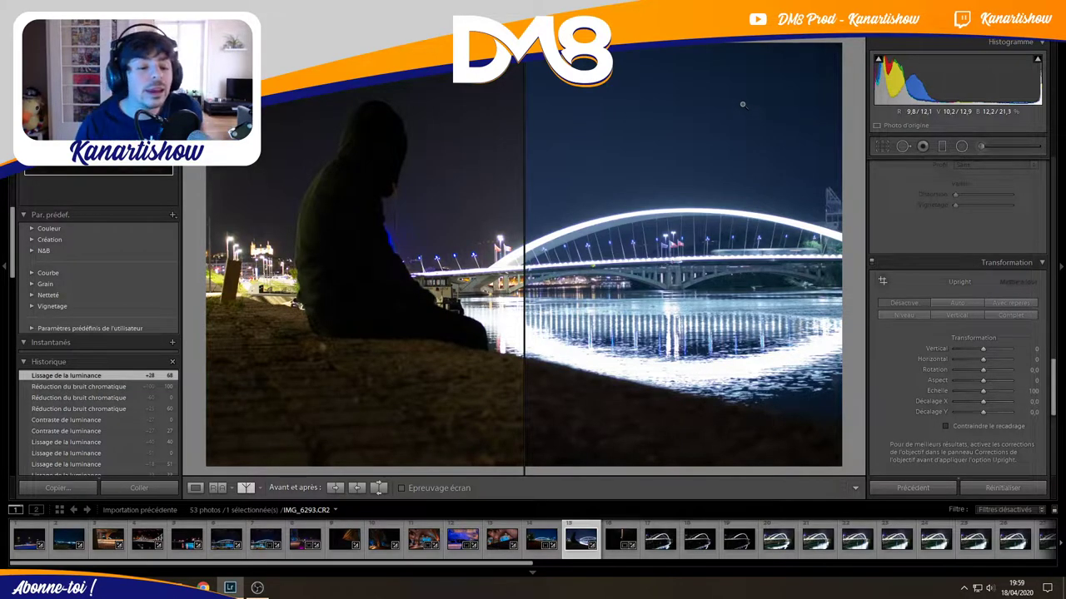
click(678, 152)
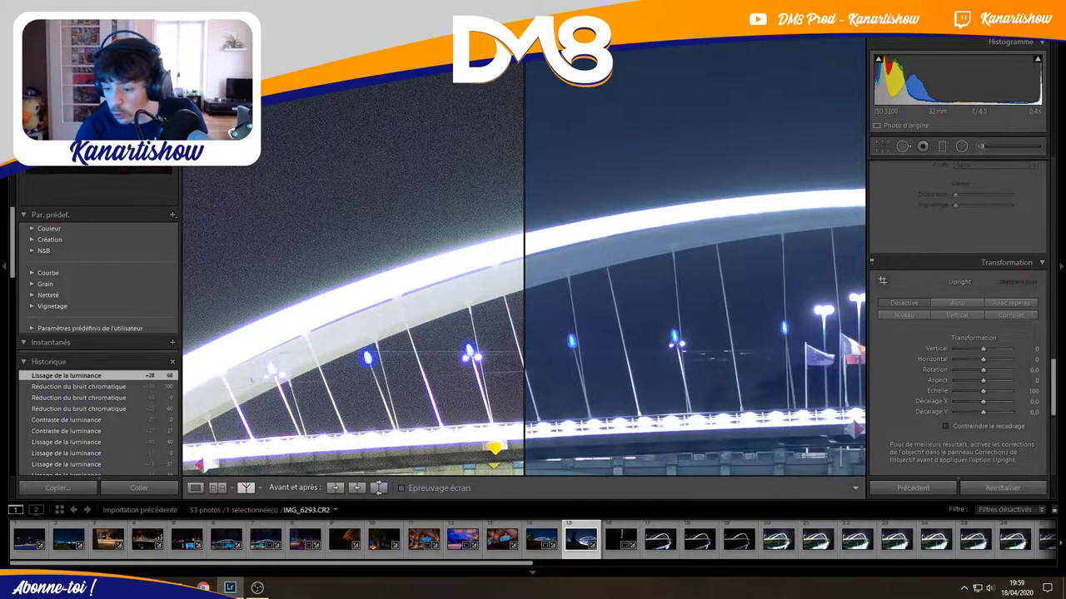
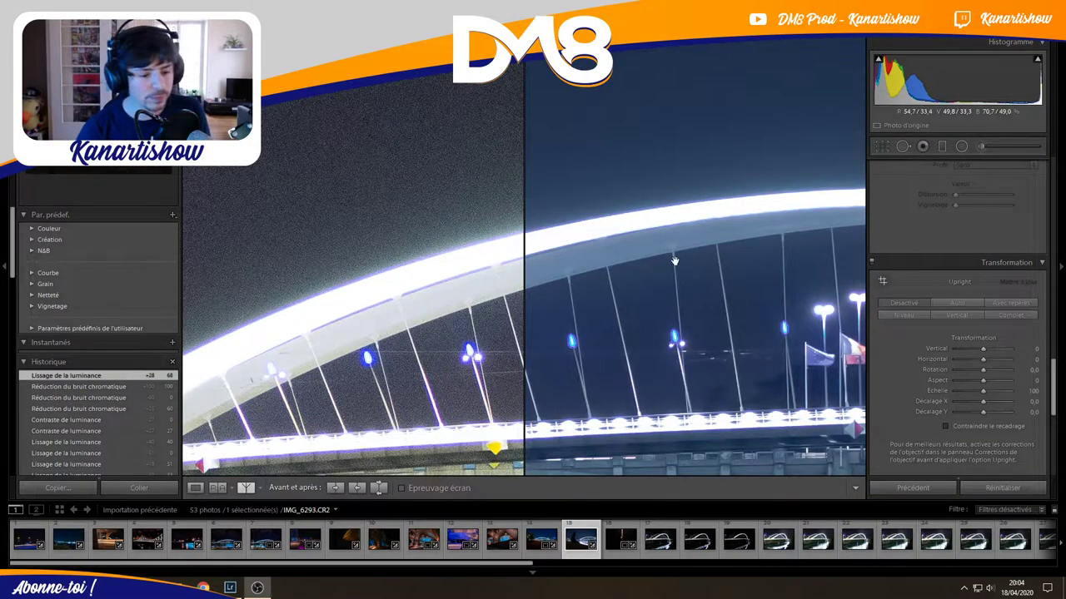
Fit the arch bridge photo in view, then move on to IMG_6298.
click(719, 275)
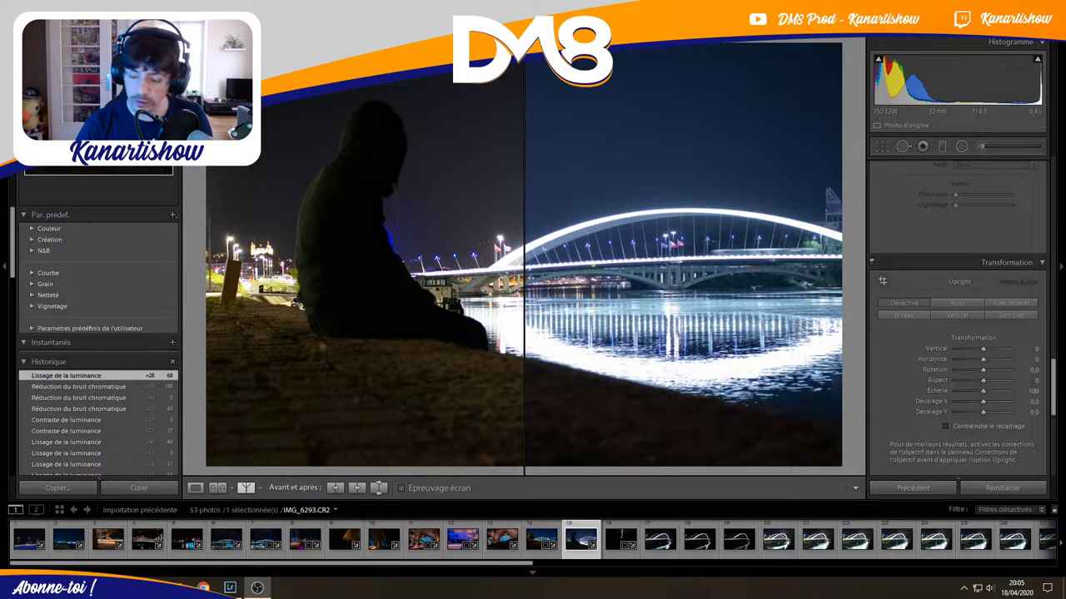
click(616, 541)
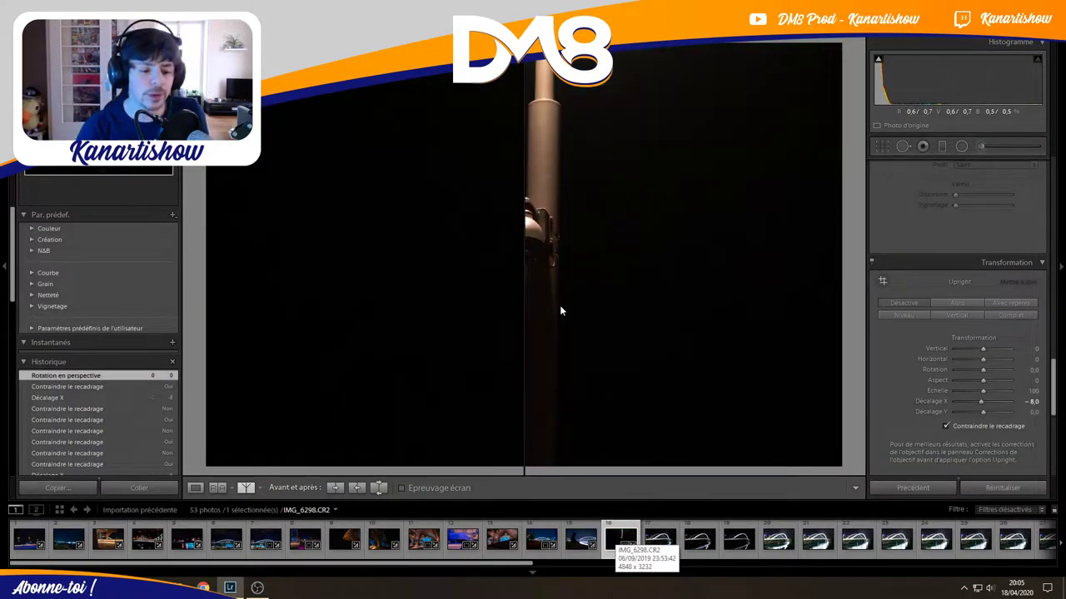
Zoom in to inspect the dark pole photo, then zoom back out to fit.
click(561, 309)
click(591, 308)
click(597, 306)
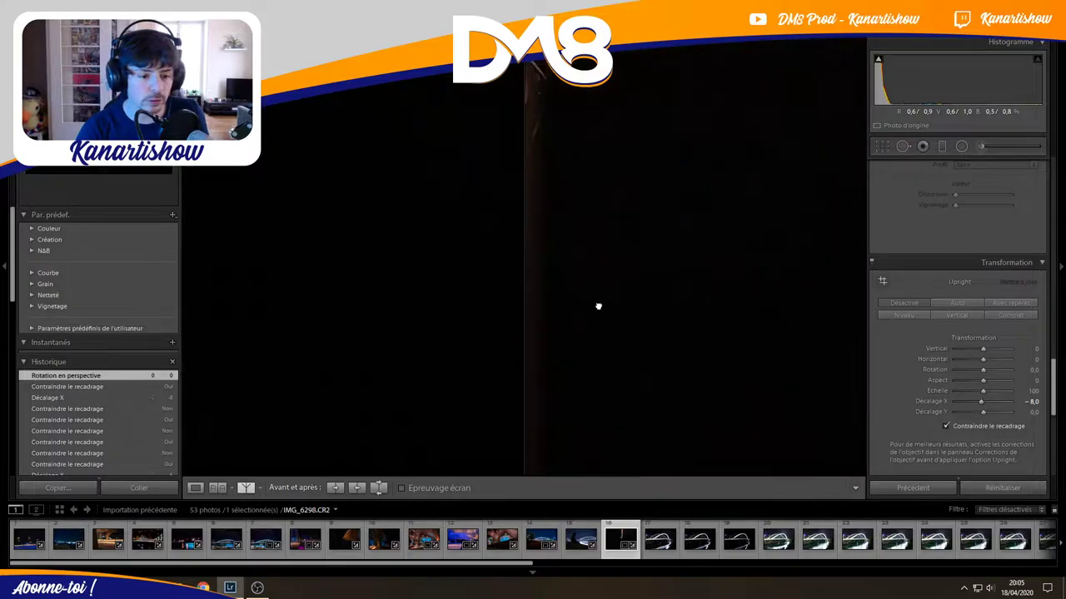
click(598, 307)
click(597, 310)
click(592, 369)
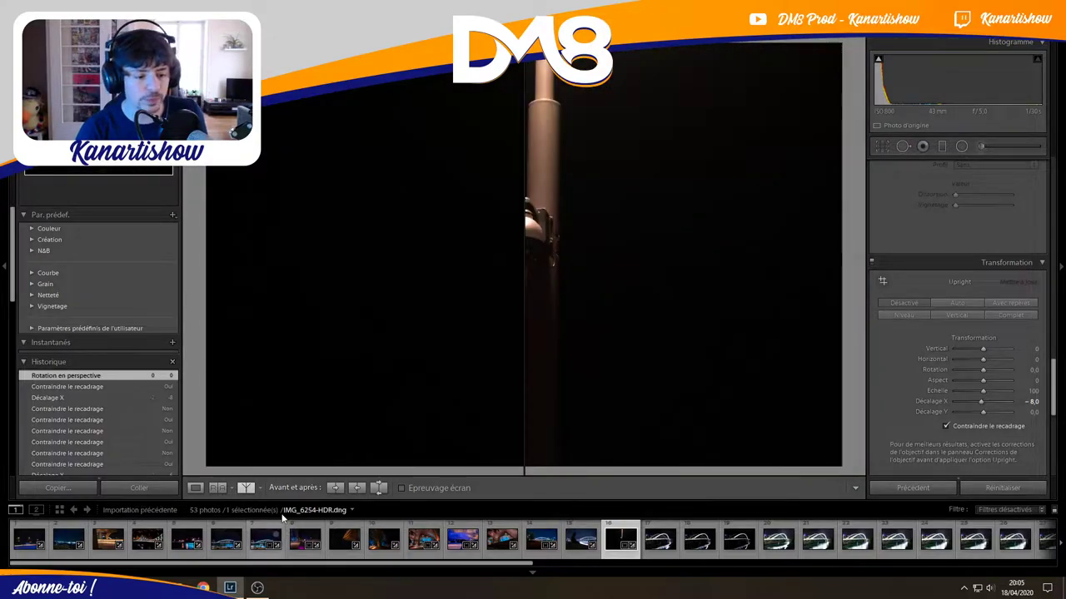
Stack Before/After top and bottom, then browse the bridge exposures through IMG_6334-HDR and back to IMG_6321.
key(alt+y)
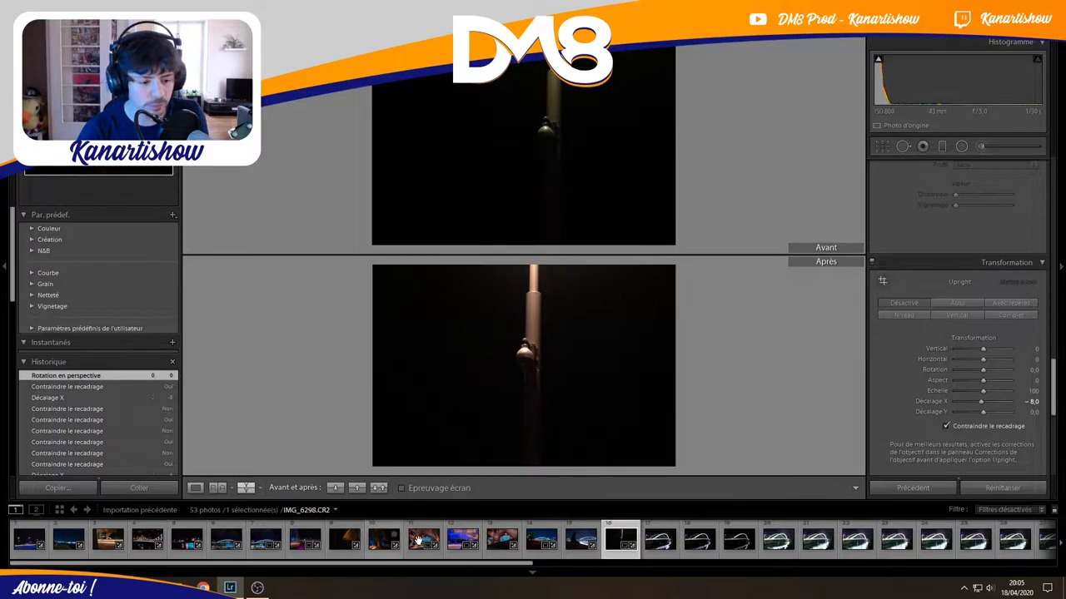
click(660, 542)
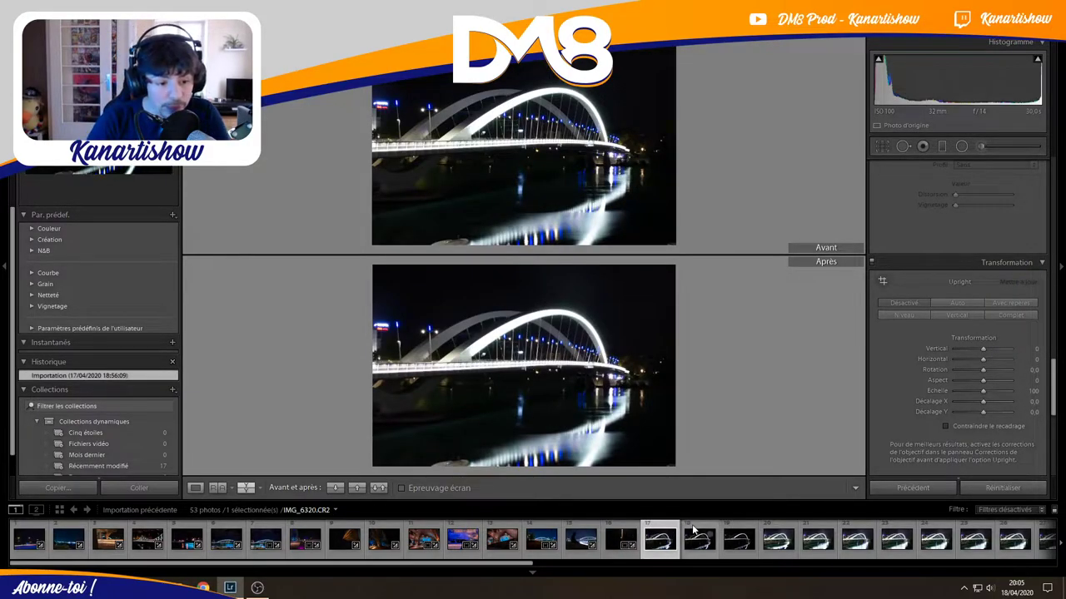
click(701, 545)
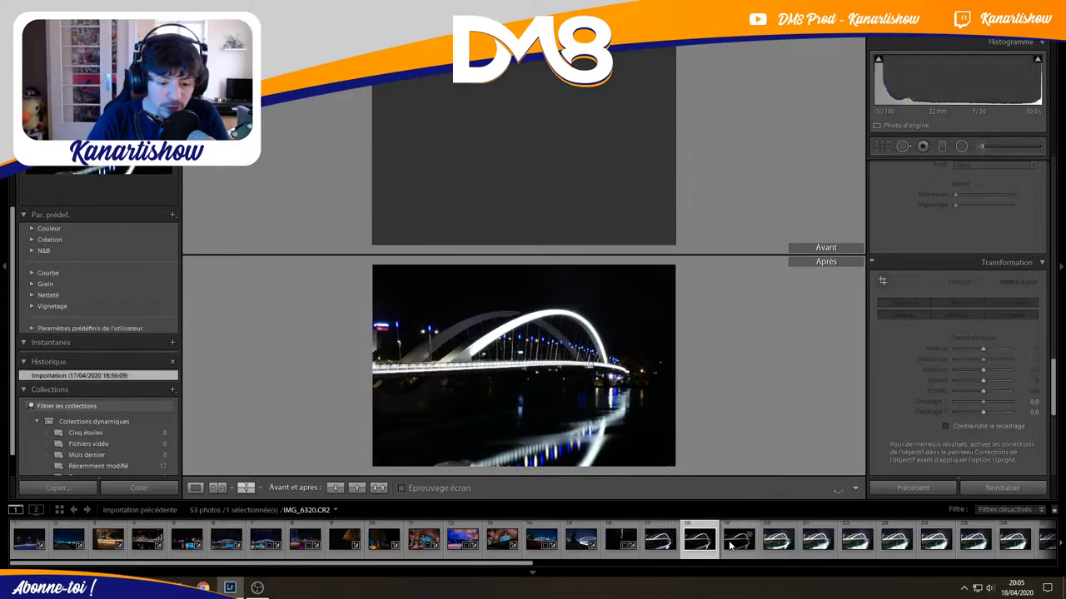
key(Right)
drag(470, 568, 700, 573)
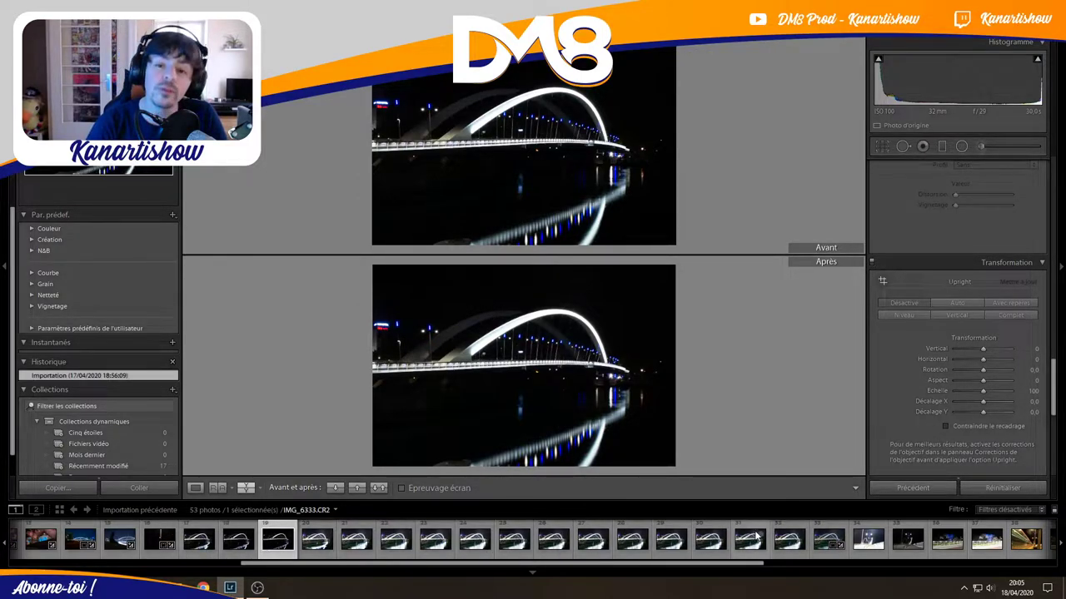
click(824, 543)
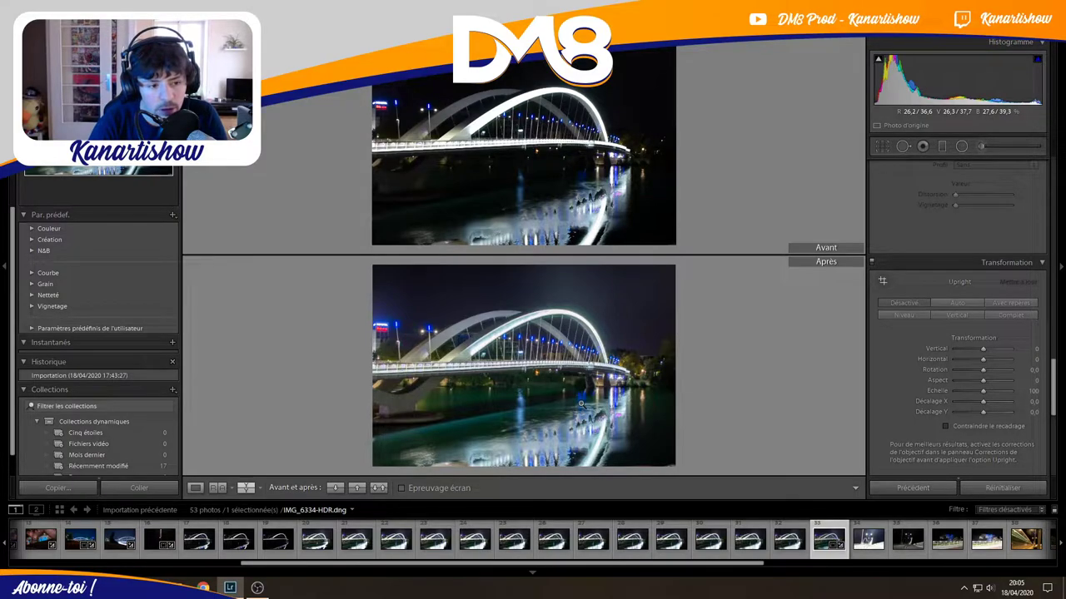
click(284, 544)
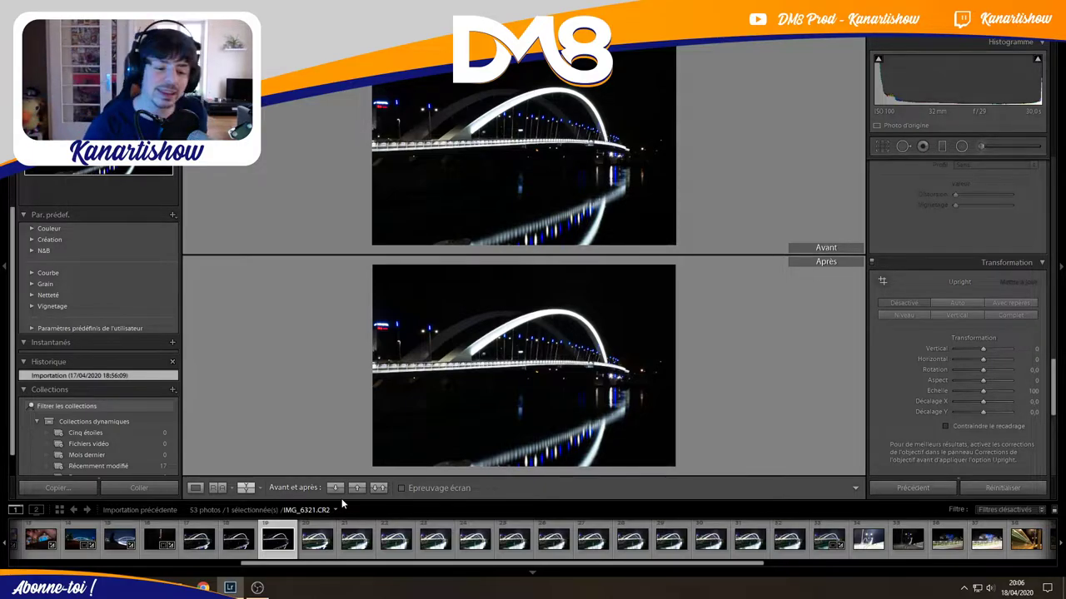
Check detail briefly, then show IMG_6319 alone in Loupe view.
drag(511, 294, 523, 489)
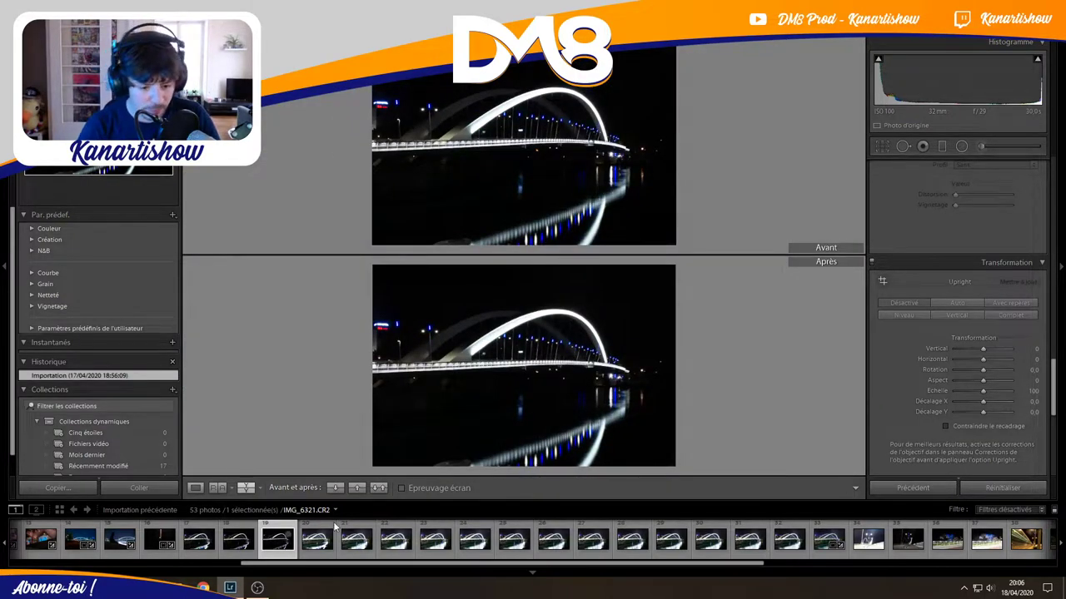
click(201, 542)
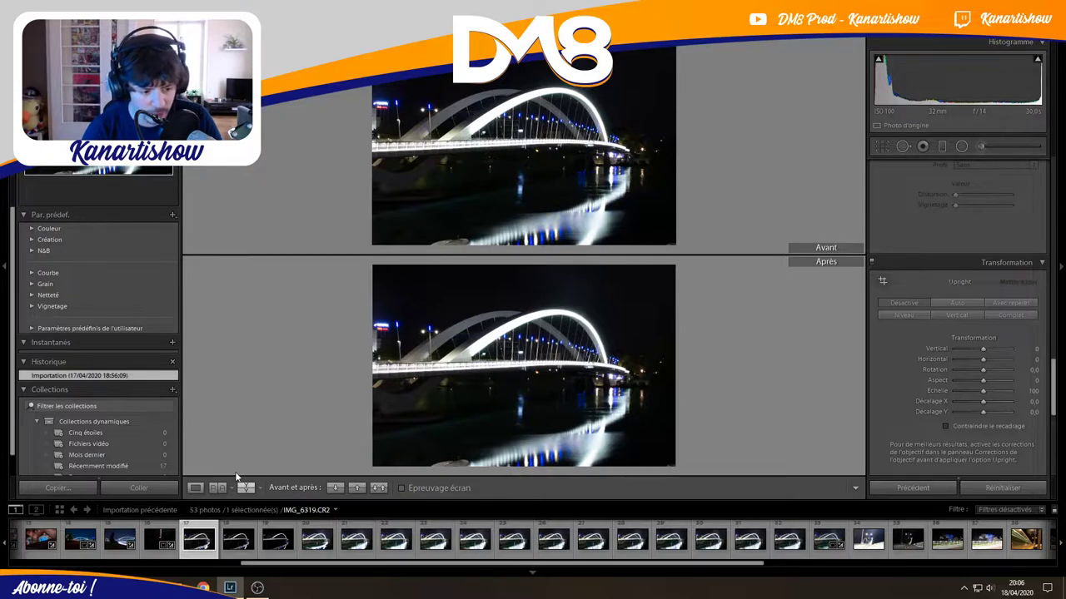
click(201, 488)
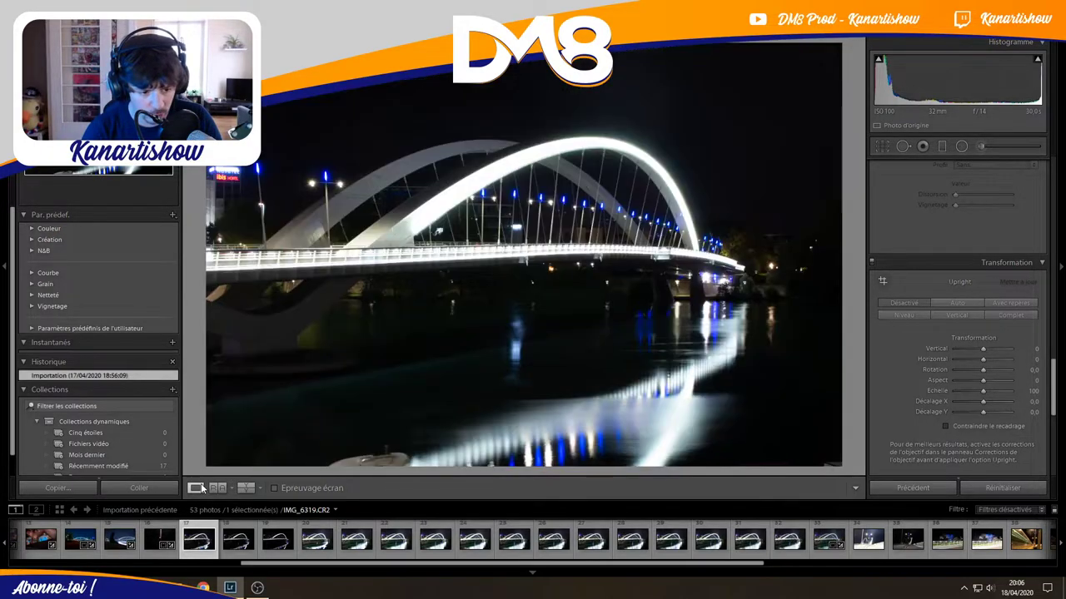
Select three bridge exposures, preview them as an HDR merge, and close the preview unmerged.
click(275, 543)
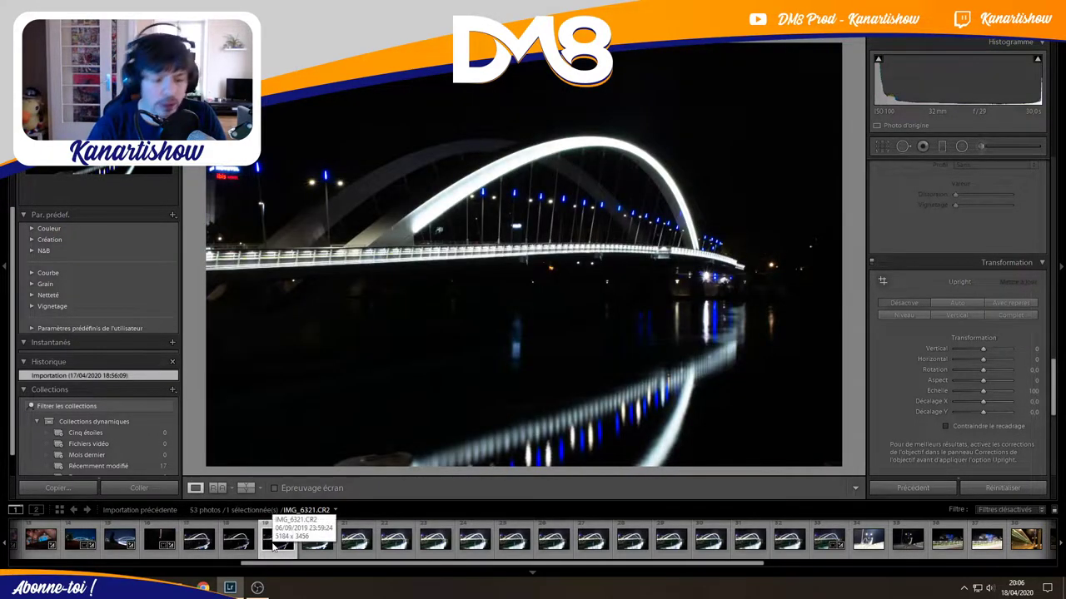
ctrl+click(199, 543)
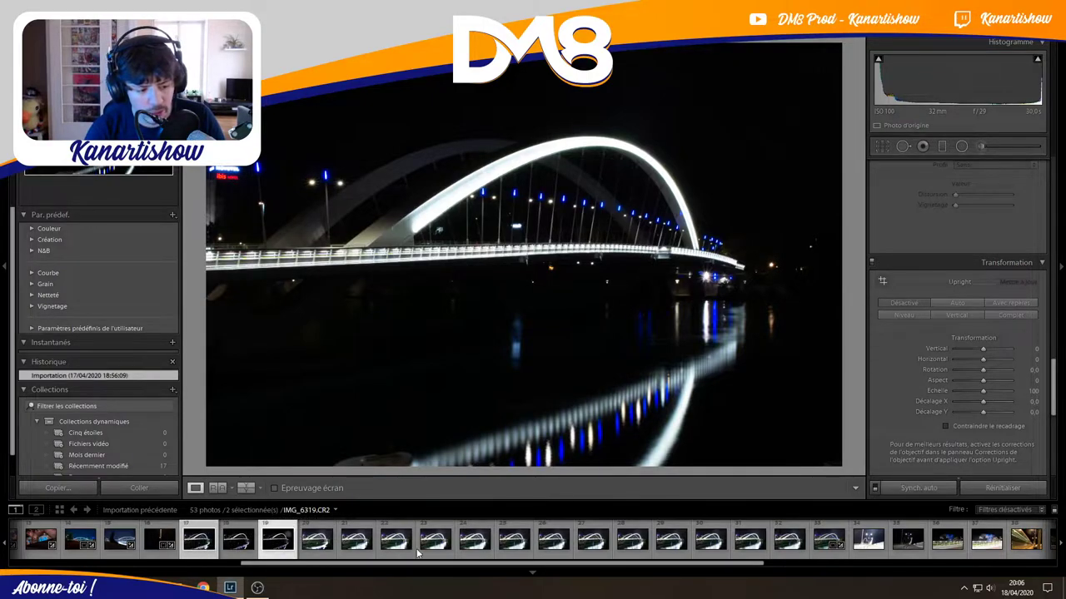
click(795, 541)
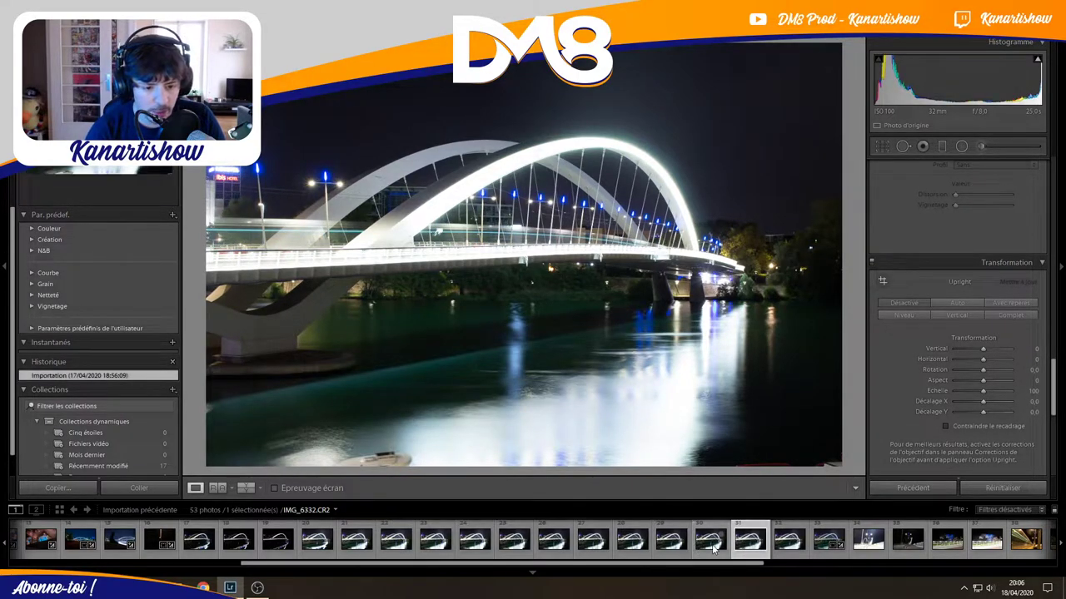
ctrl+click(277, 541)
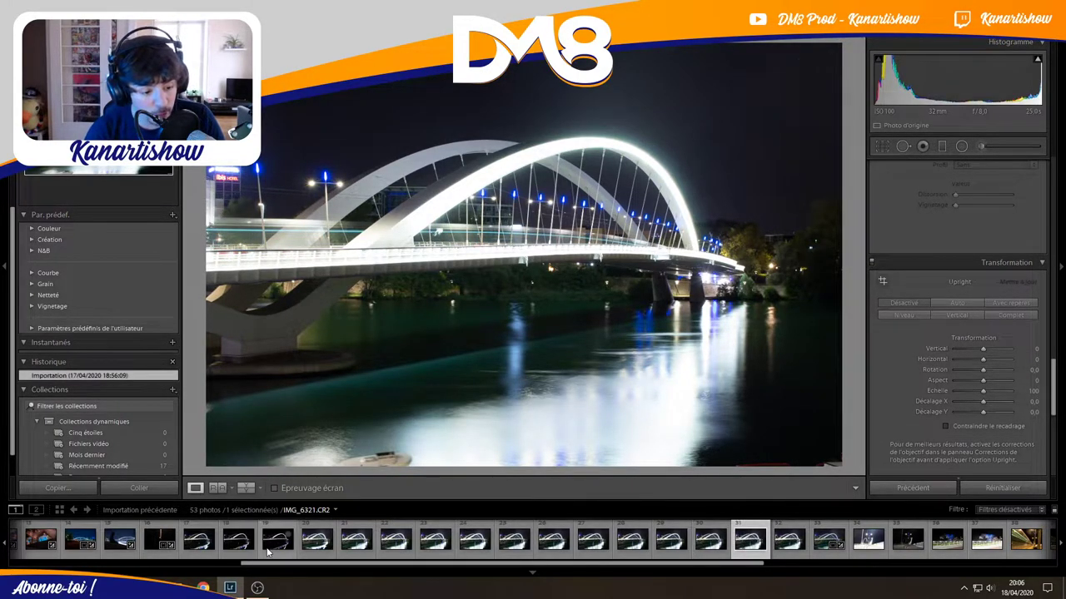
ctrl+click(198, 541)
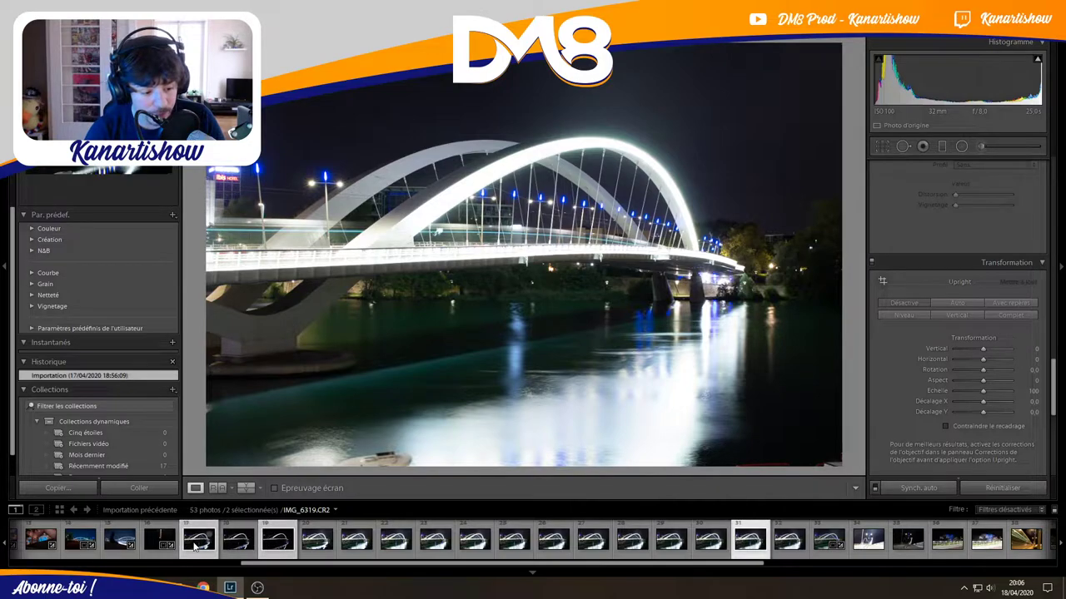
right_click(290, 529)
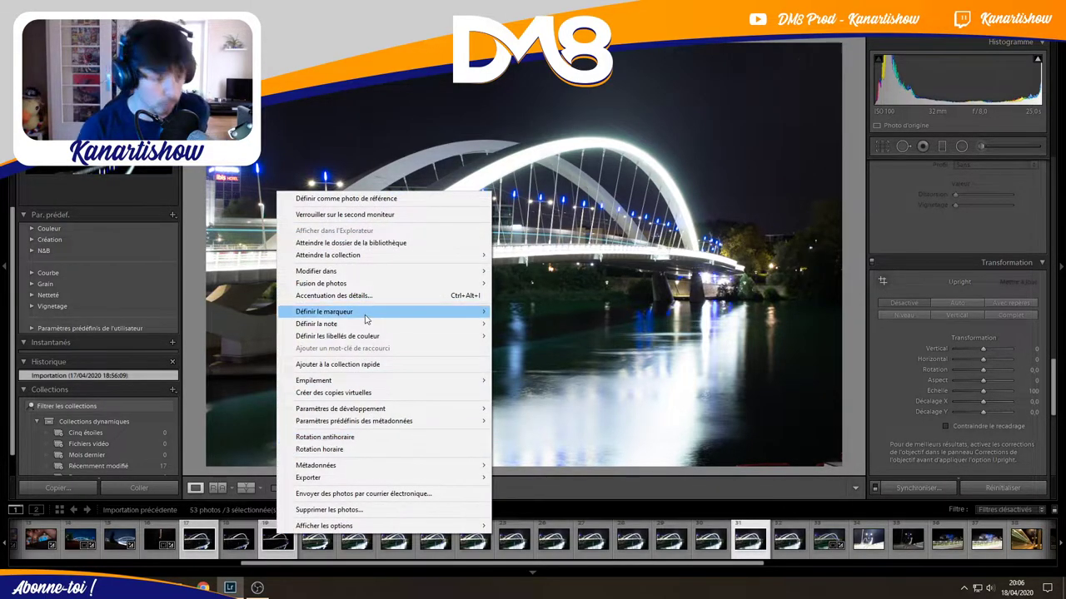
mouse_move(322, 283)
click(521, 284)
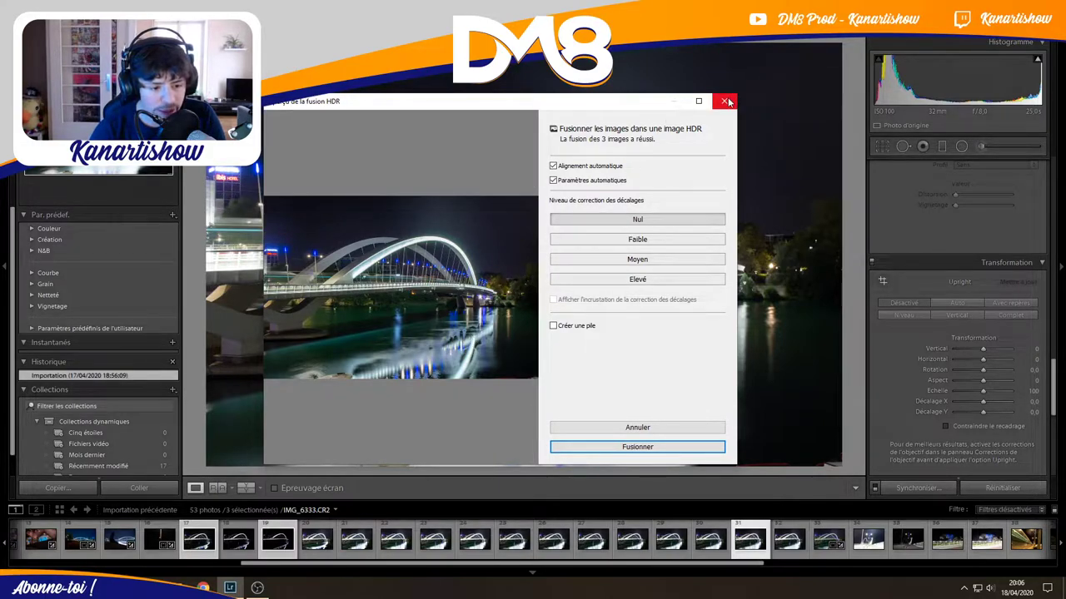
click(726, 102)
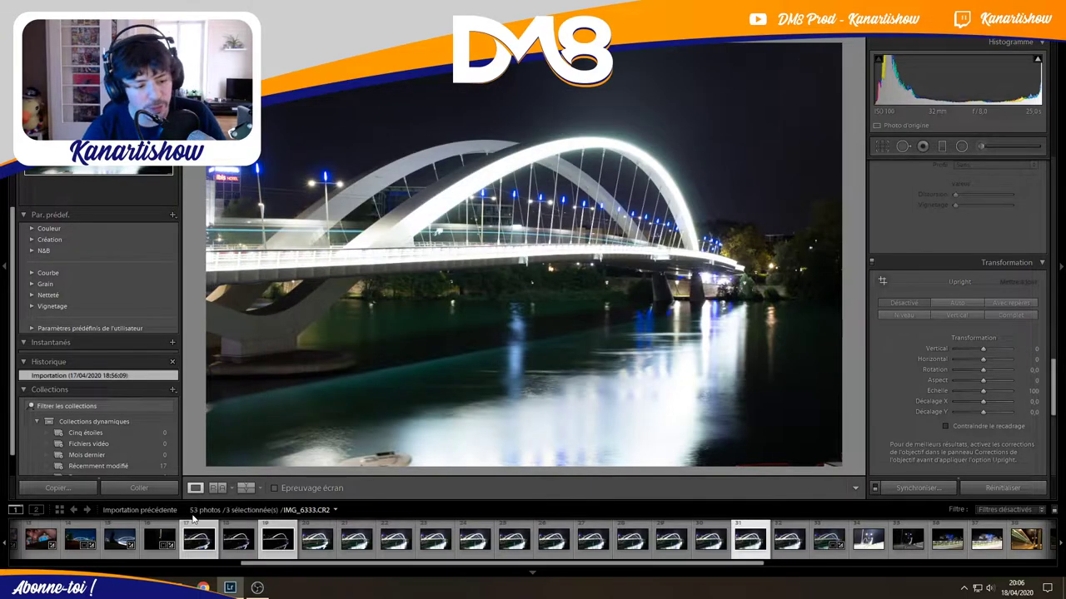
Select IMG_6319 and IMG_6321 and run an HDR merge, ending on IMG_6334-HDR.dng.
click(279, 541)
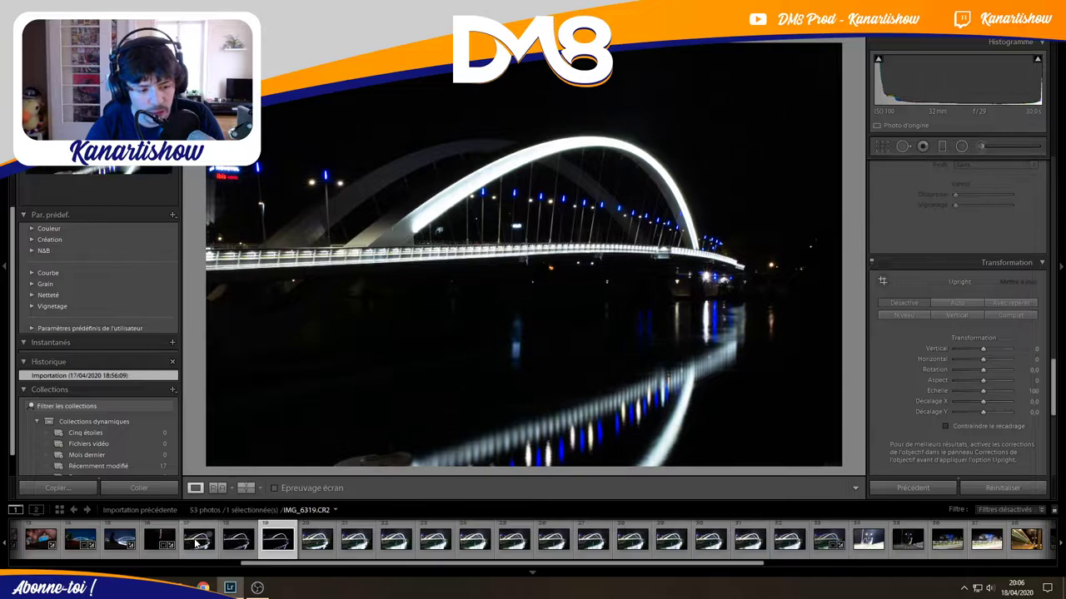
click(197, 543)
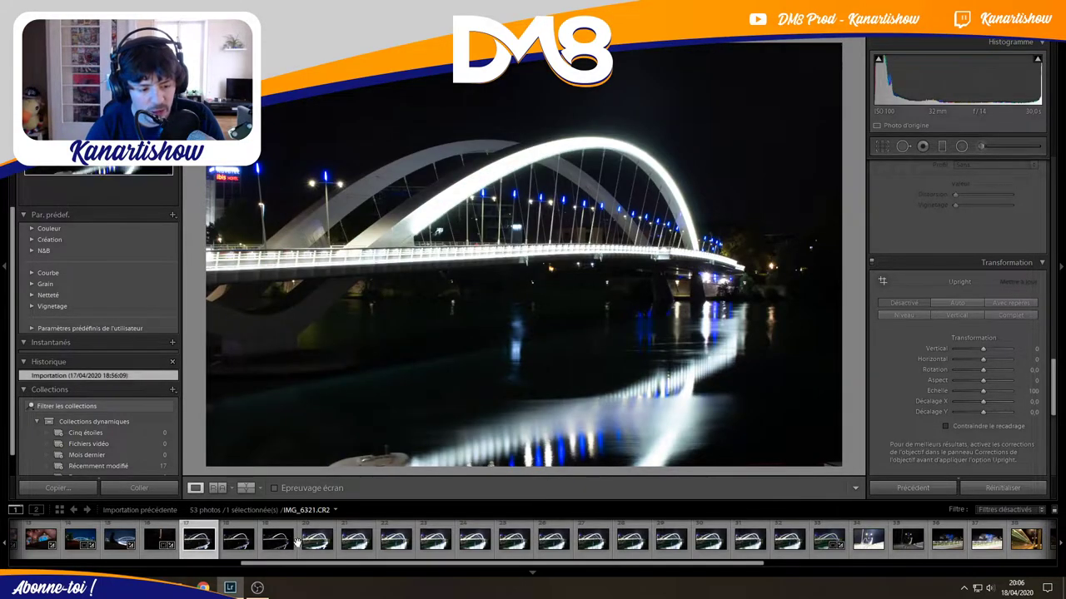
click(279, 542)
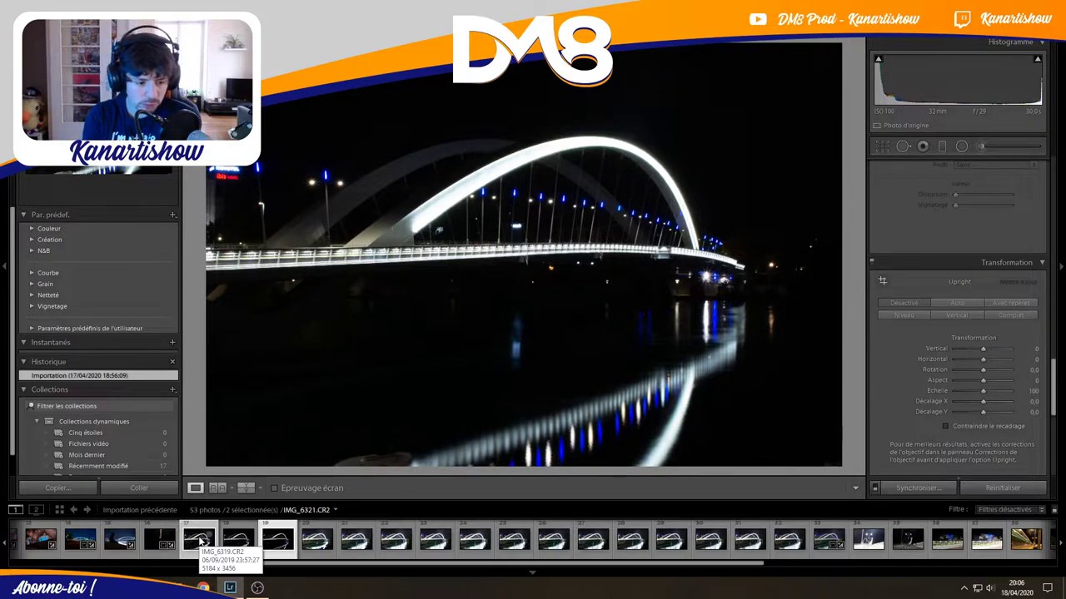
right_click(275, 531)
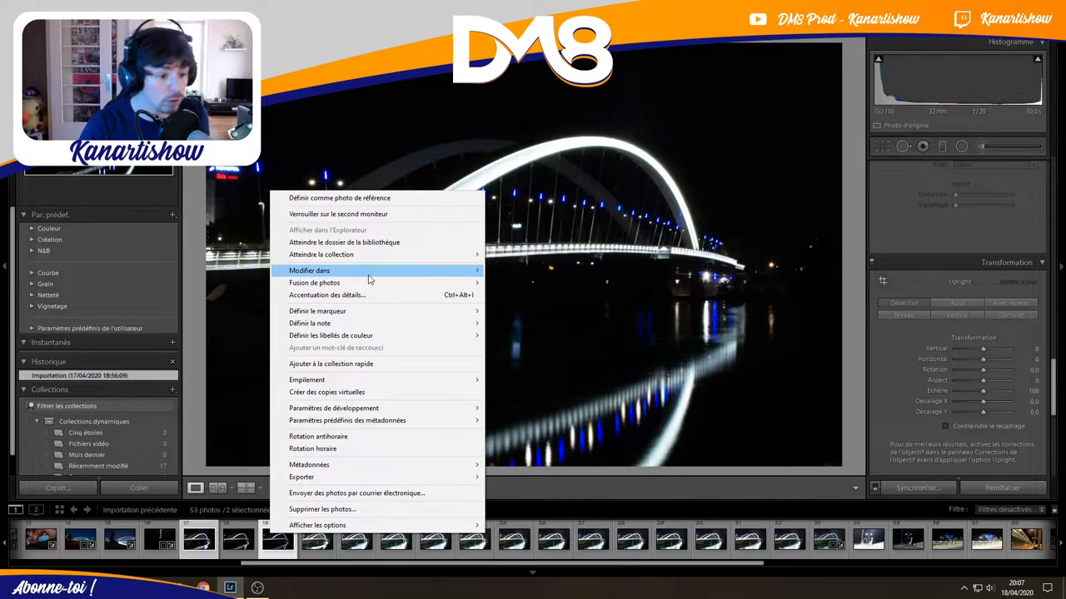
click(536, 280)
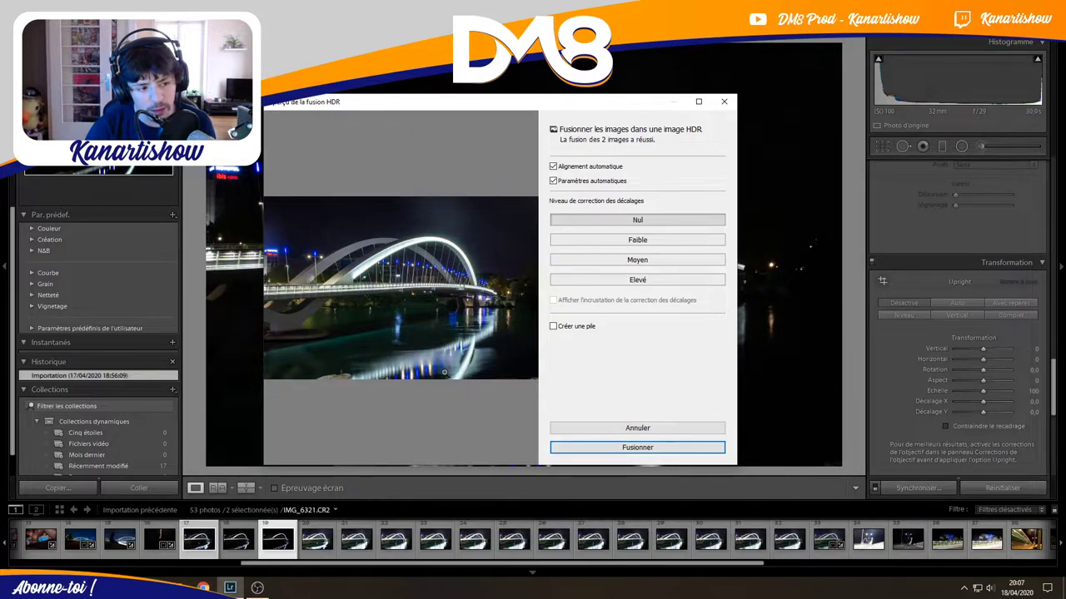
click(637, 447)
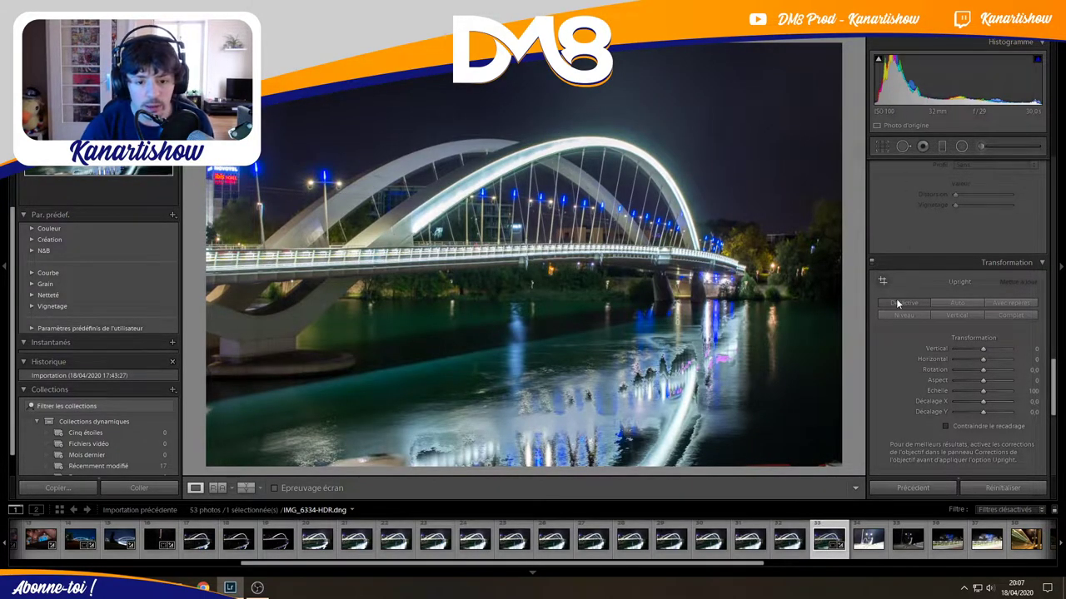
scroll(913, 238, up, 3)
scroll(913, 237, up, 3)
scroll(913, 237, up, 3)
scroll(913, 238, up, 3)
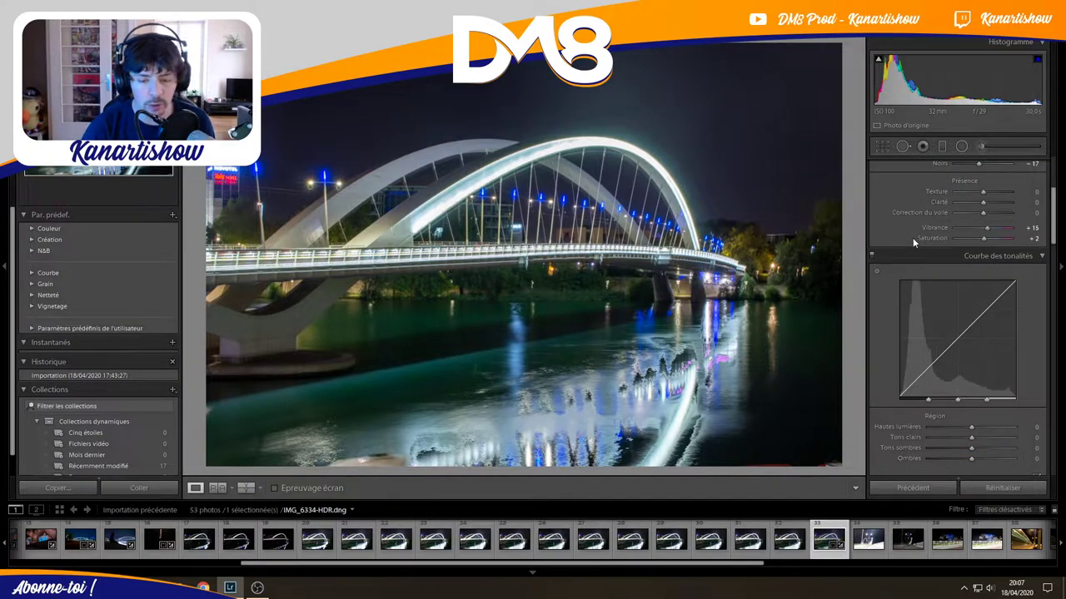
scroll(913, 237, up, 3)
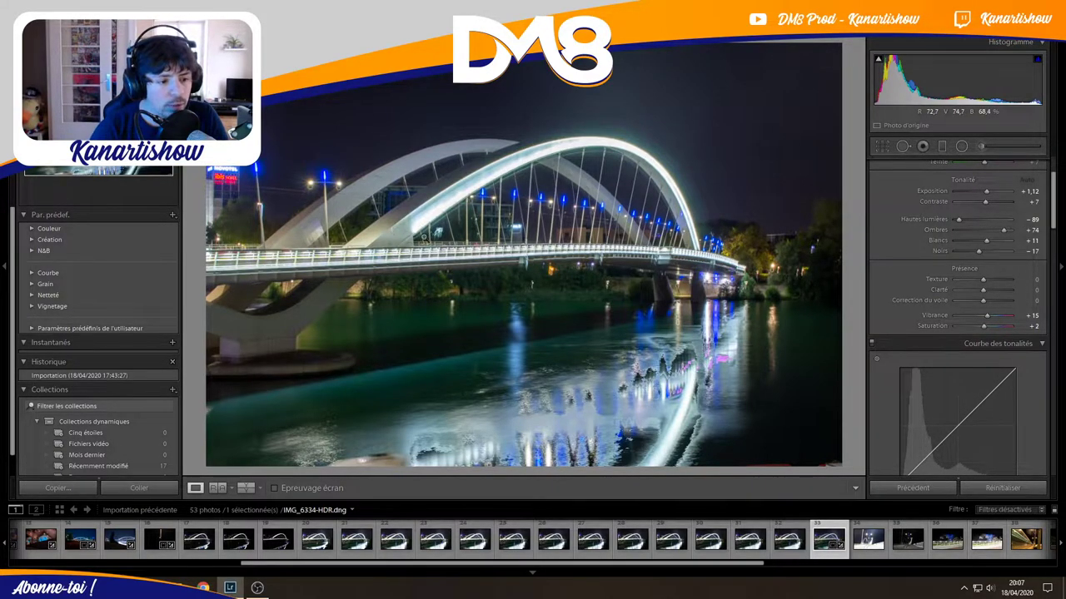
click(476, 229)
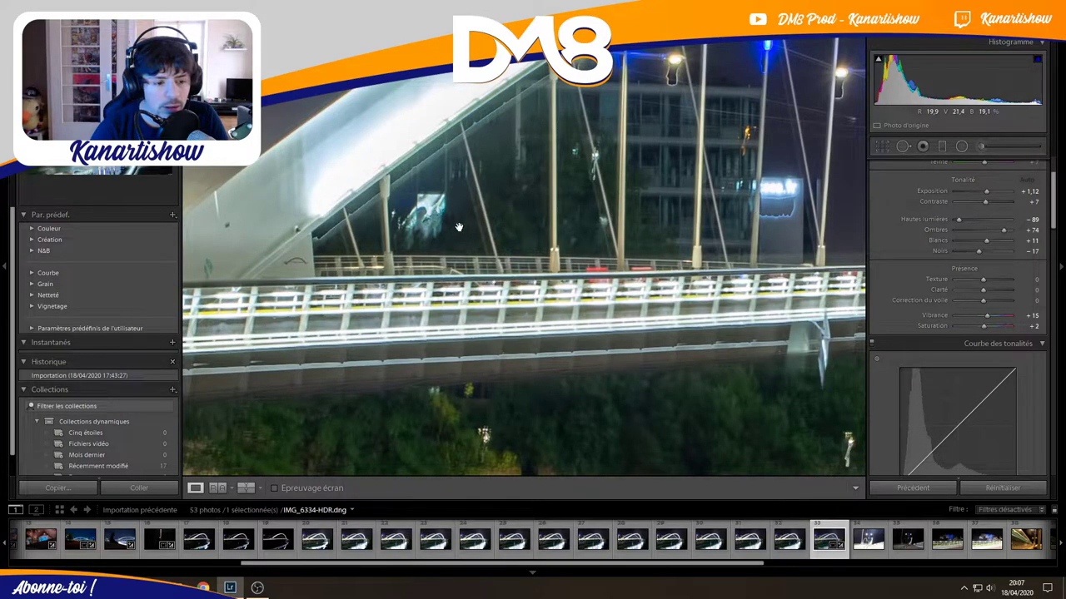
click(783, 209)
click(745, 231)
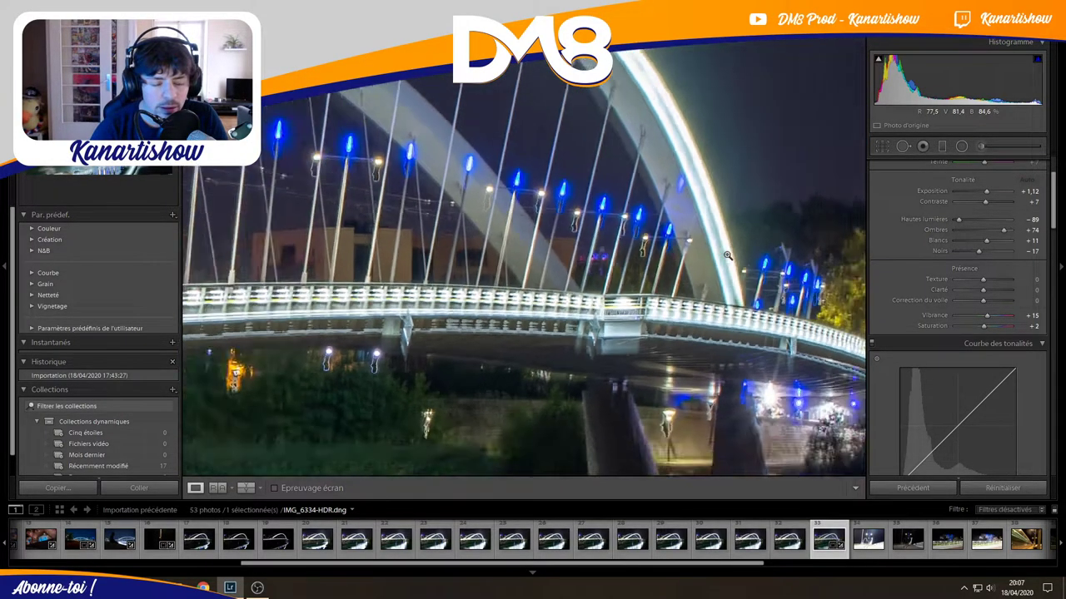
click(308, 235)
click(308, 235)
click(308, 235)
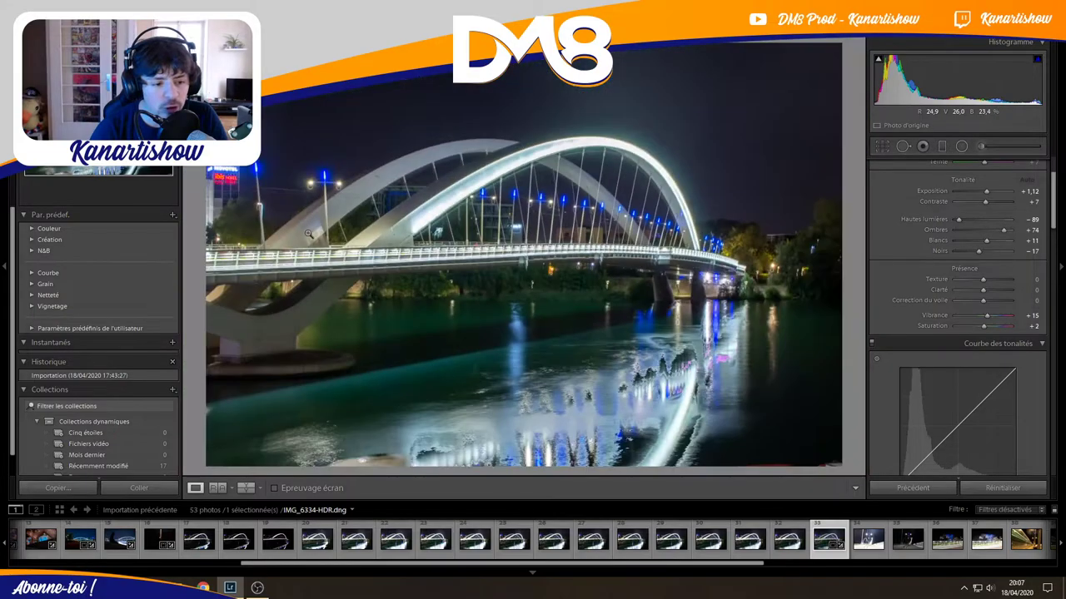
click(308, 234)
click(281, 231)
click(823, 294)
click(823, 295)
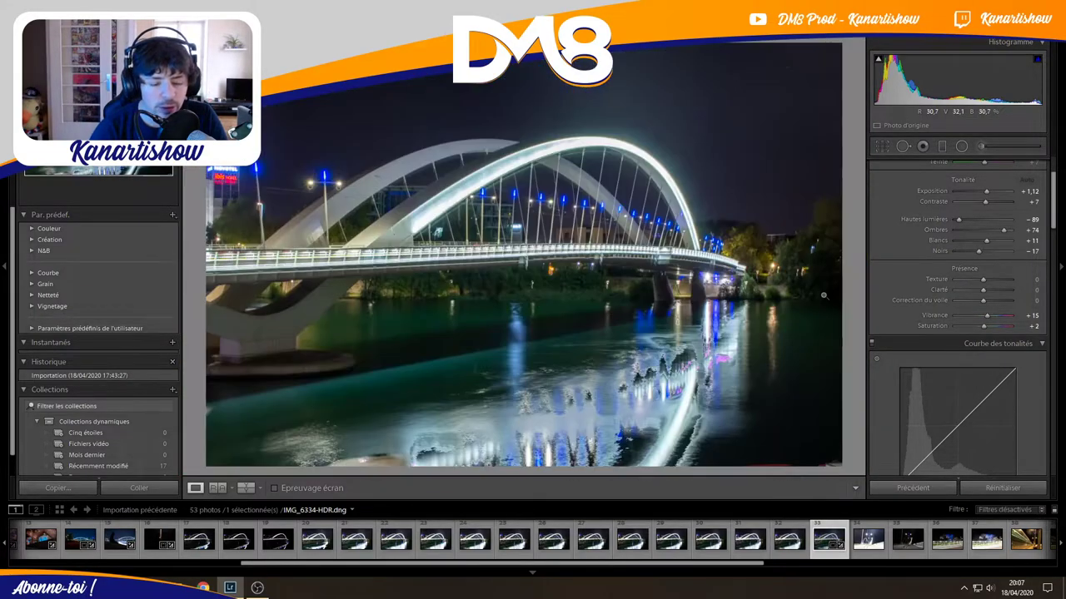
click(823, 295)
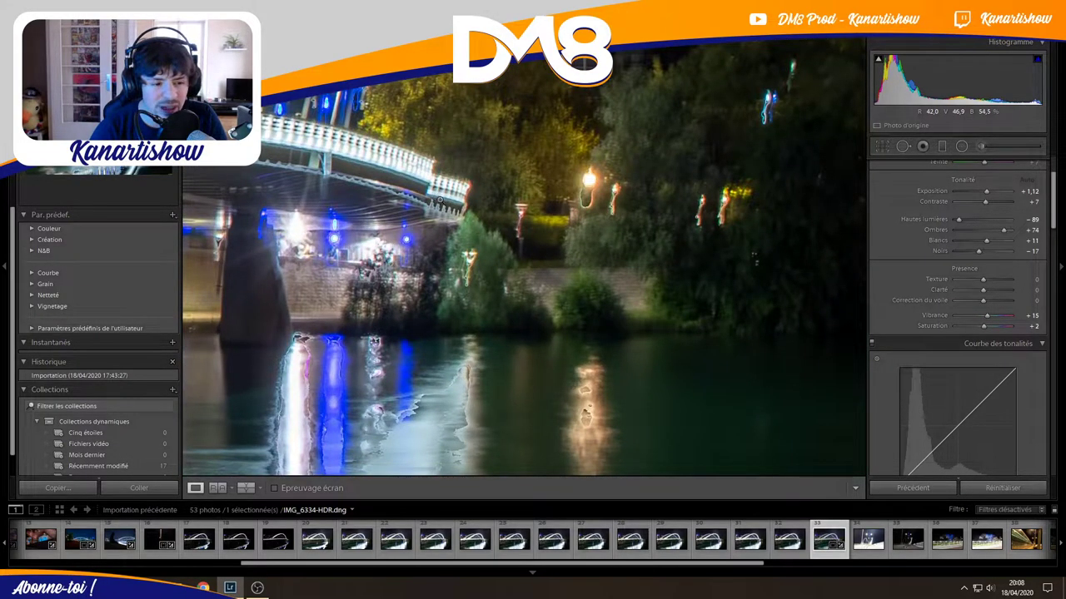
click(521, 314)
click(521, 313)
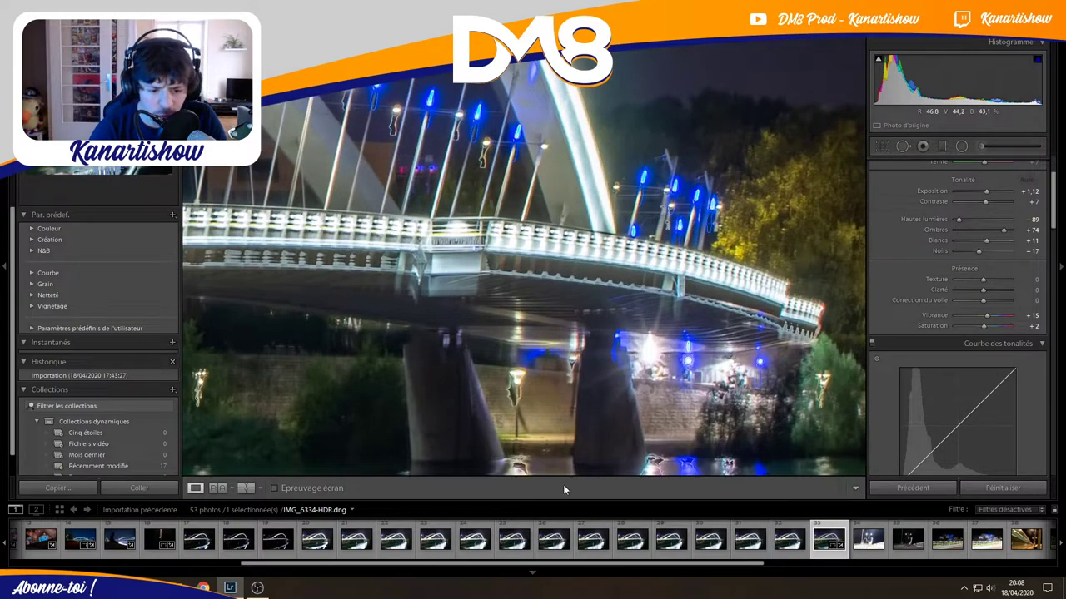
click(790, 539)
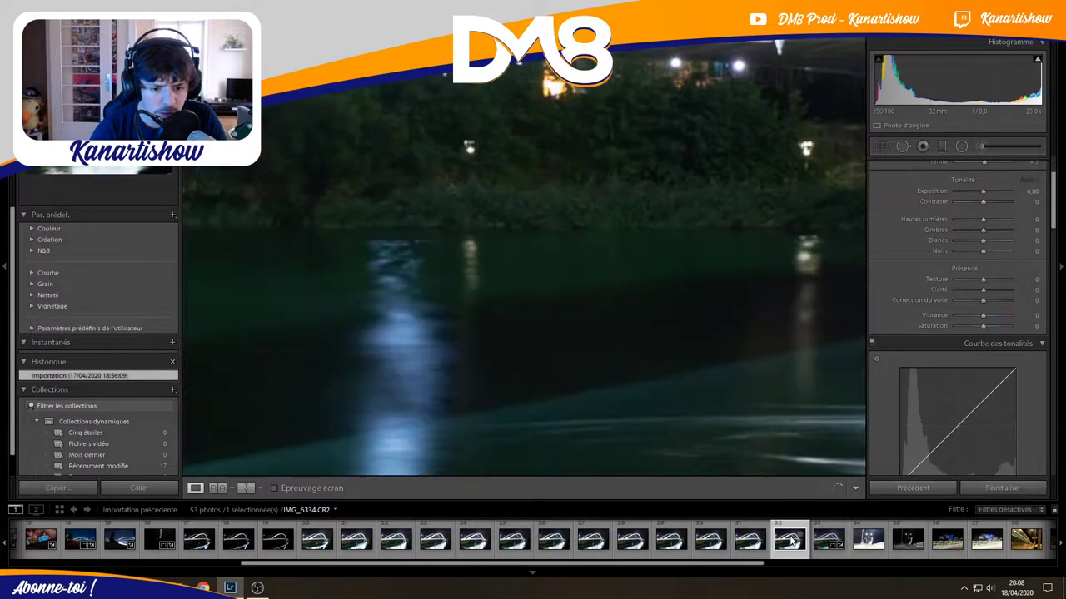
click(716, 230)
click(751, 266)
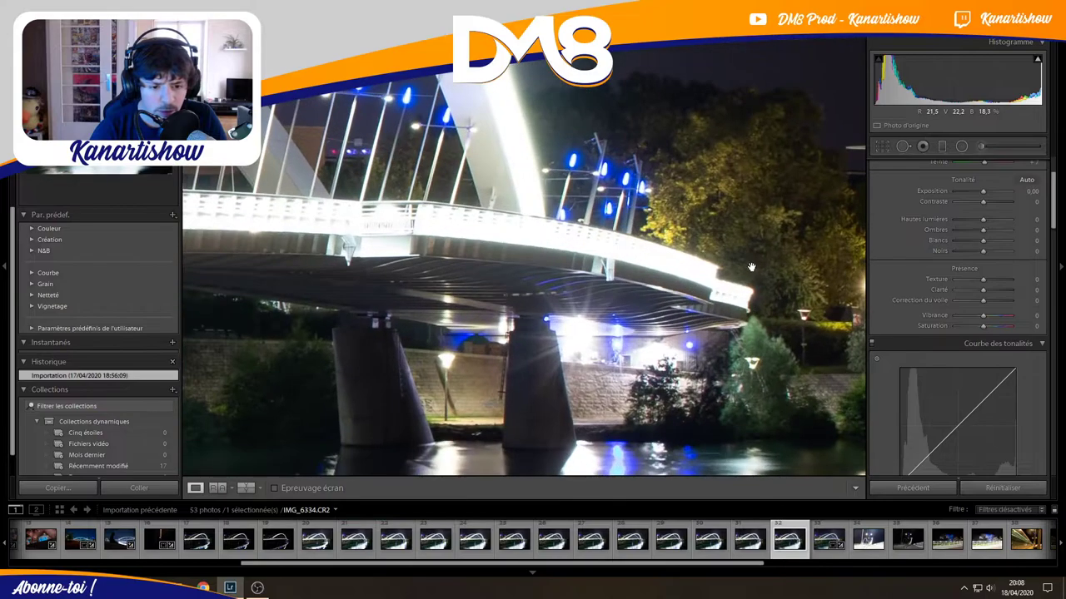
click(748, 286)
key(Right)
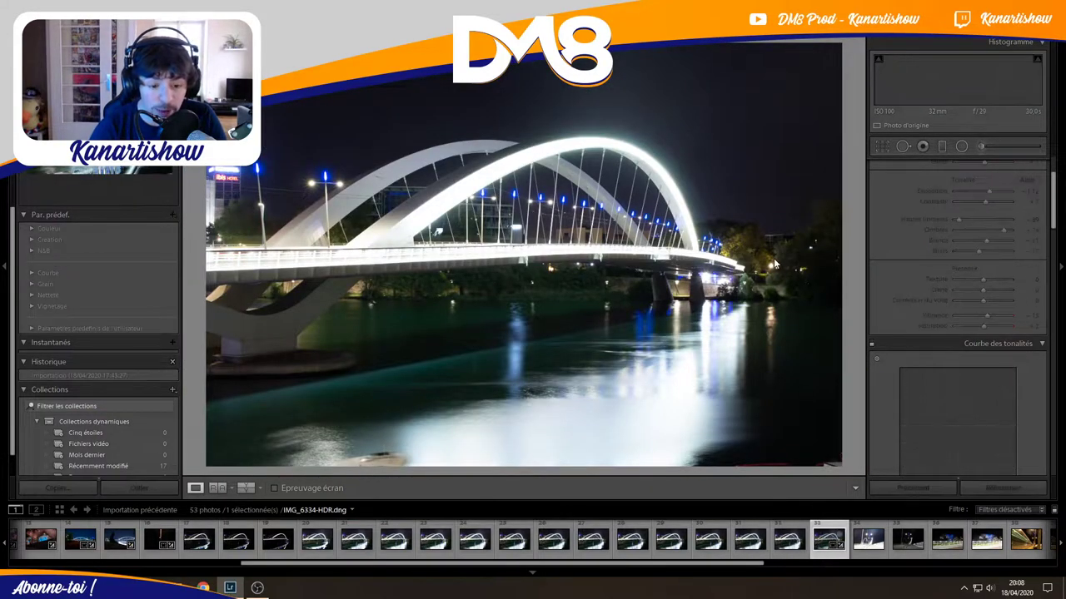
click(744, 268)
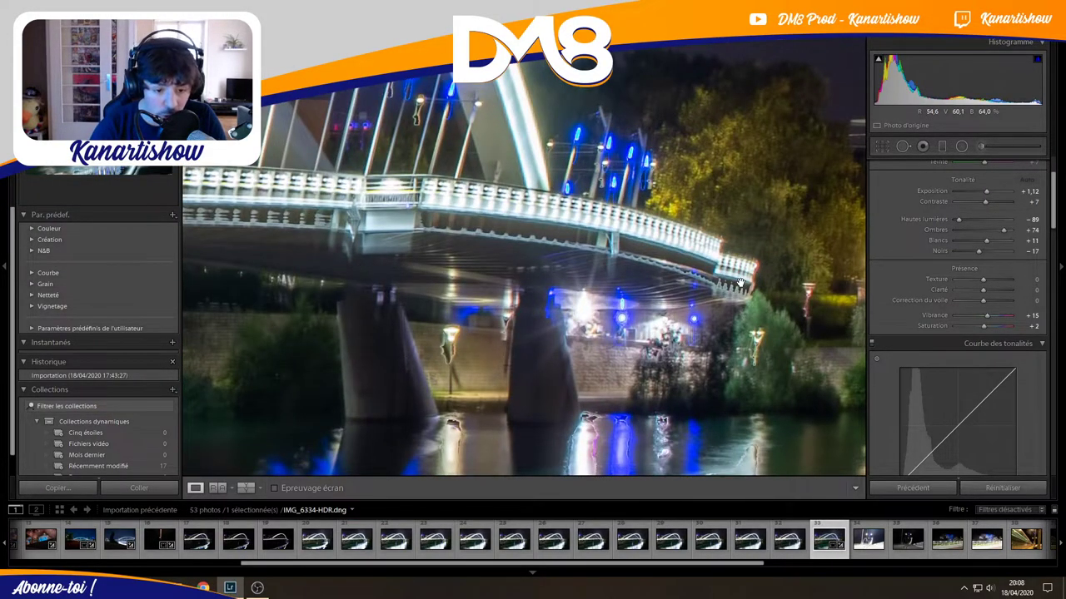
click(740, 283)
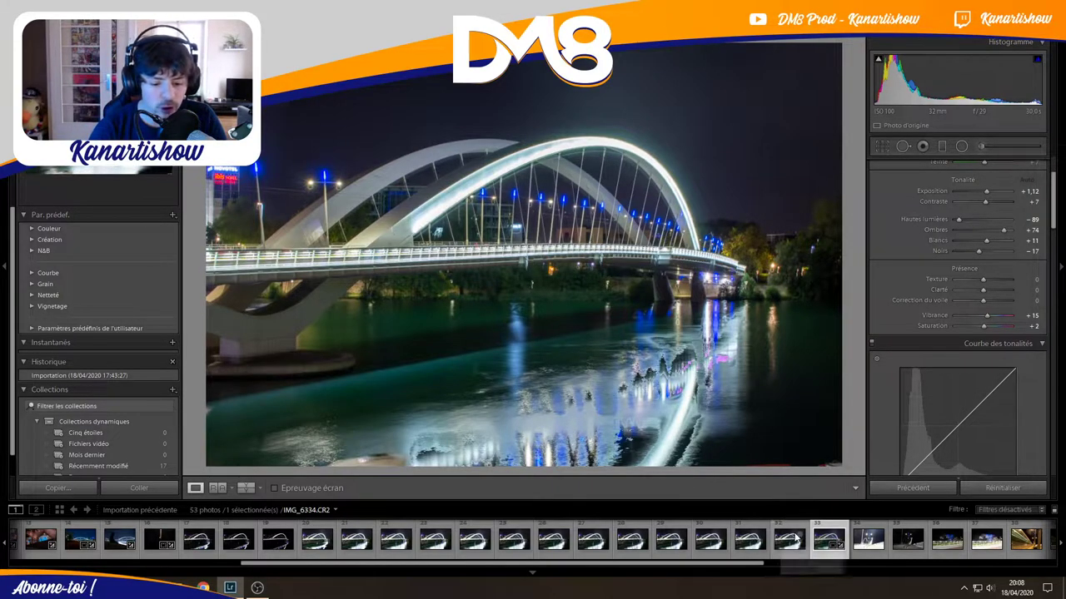
Remove the current bridge photo from the catalogue.
right_click(823, 537)
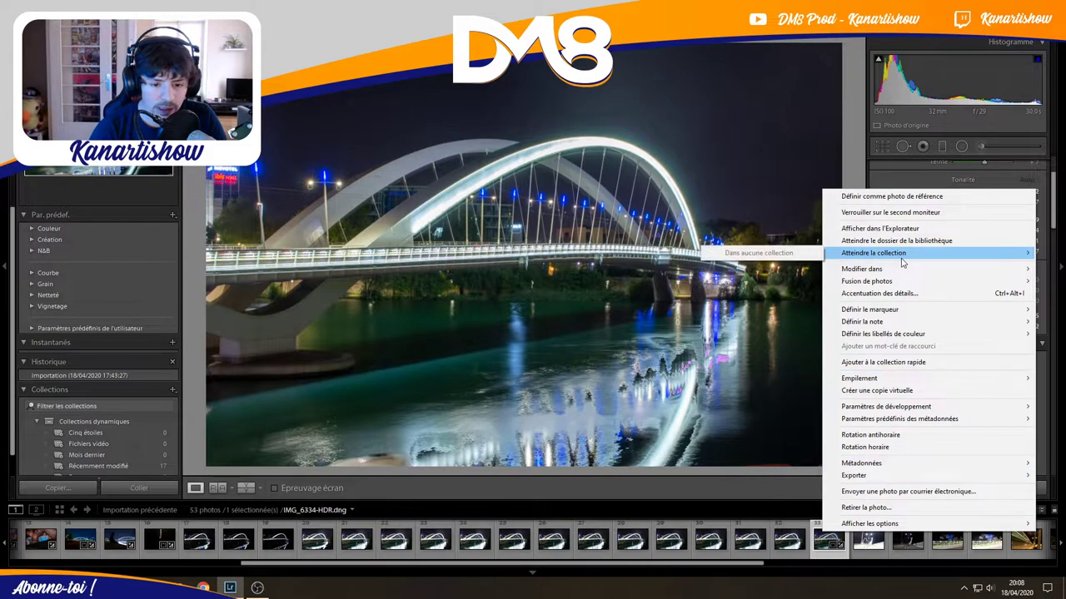
click(866, 507)
key(Return)
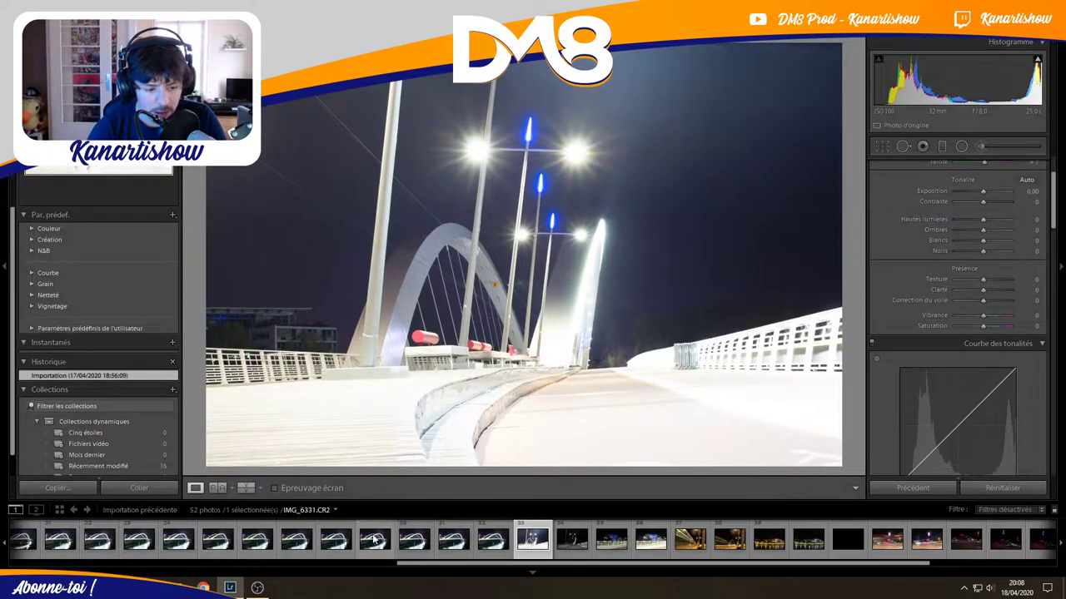
Remove frames IMG_6319 and IMG_6320 from the catalogue only, leaving 50 photos.
mouse_move(294, 566)
mouse_down()
mouse_move(327, 570)
mouse_move(261, 570)
mouse_up()
click(198, 543)
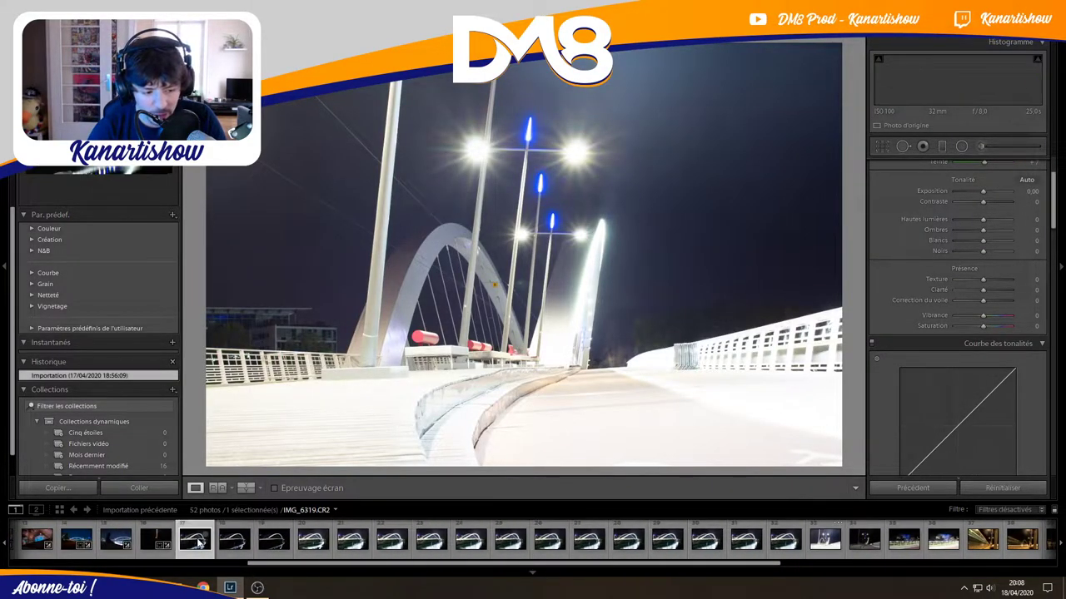
click(235, 546)
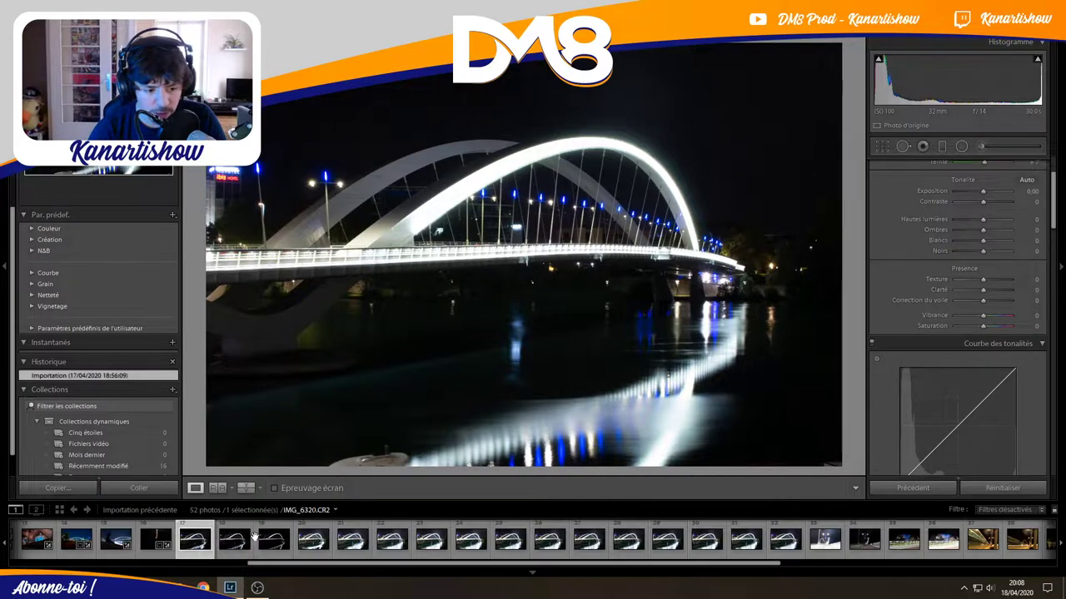
ctrl+click(278, 545)
right_click(274, 546)
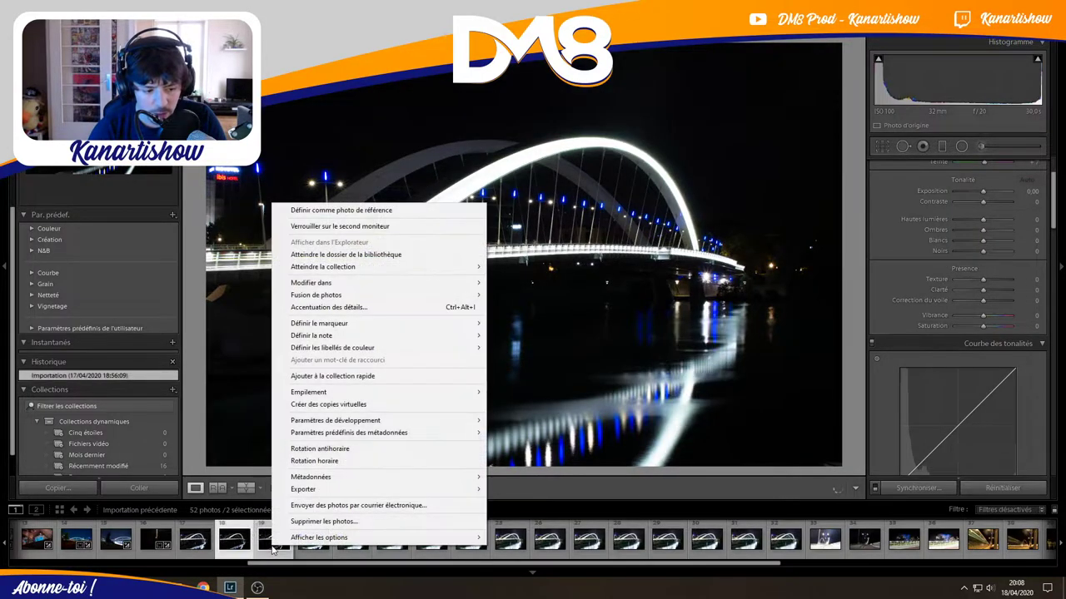
click(333, 522)
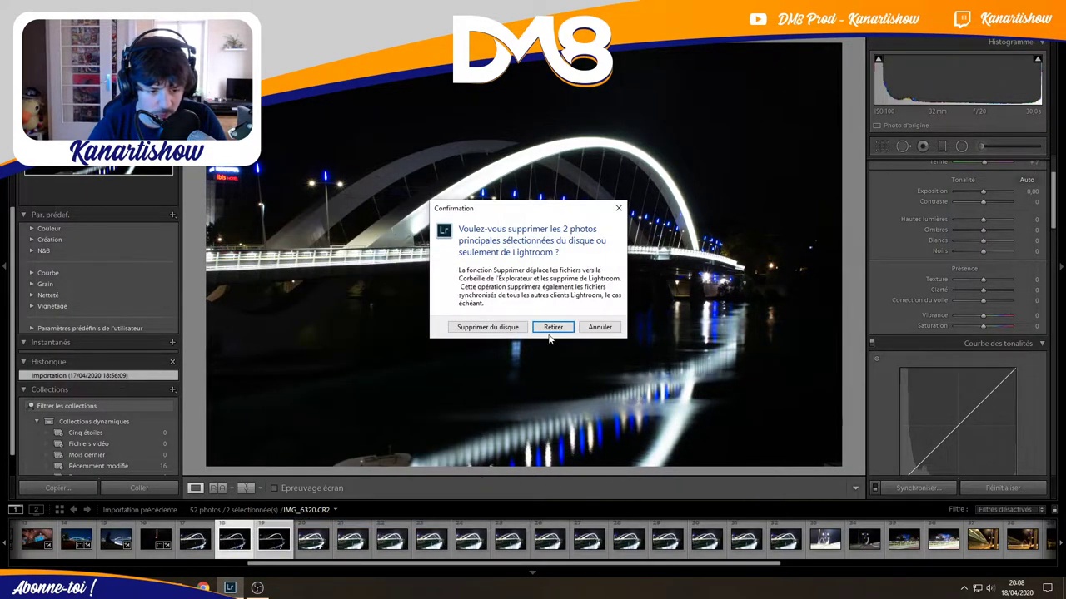
click(555, 327)
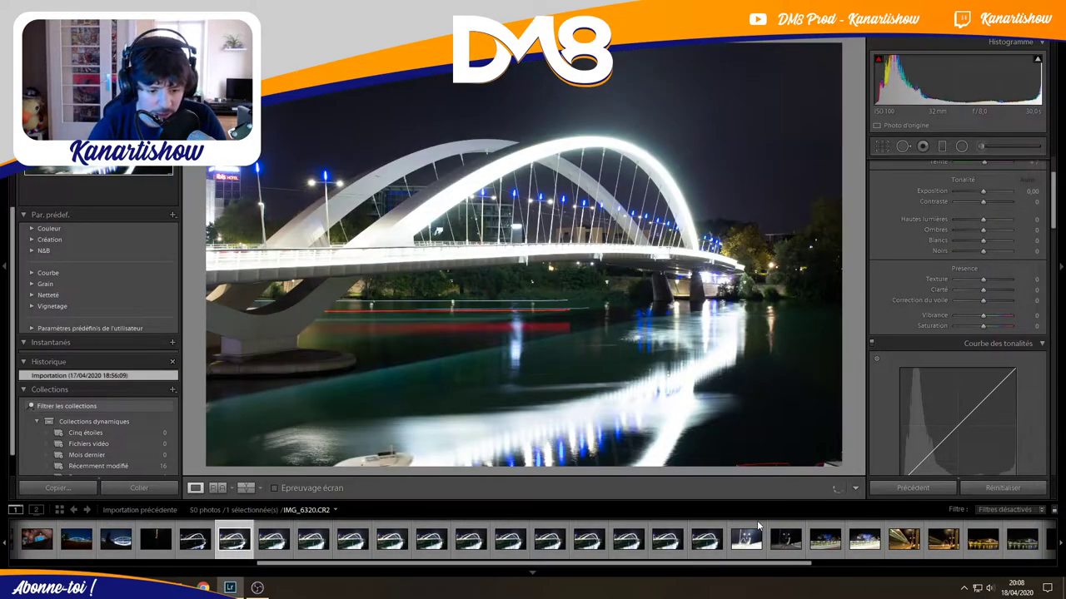
Browse bridge frames IMG_6332 back through IMG_6325 and IMG_6327 to compare them.
click(626, 542)
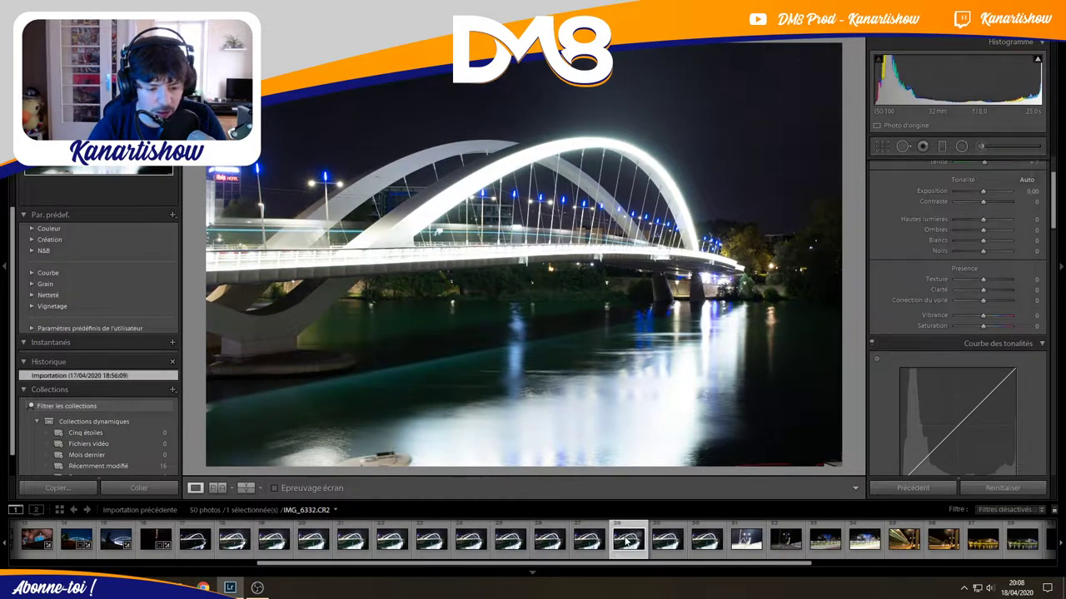
click(588, 542)
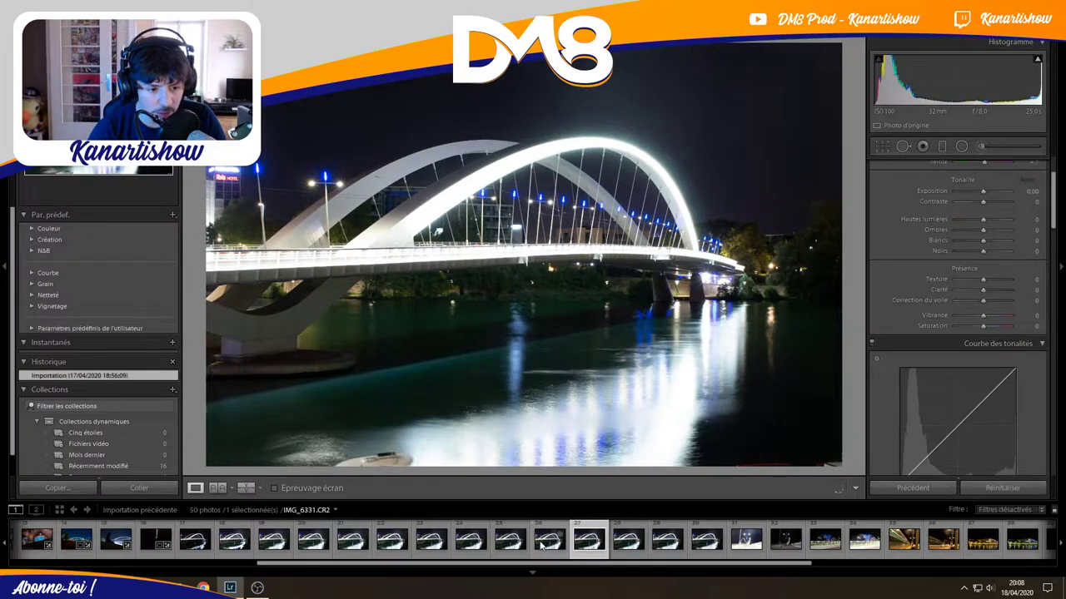
click(541, 543)
click(493, 542)
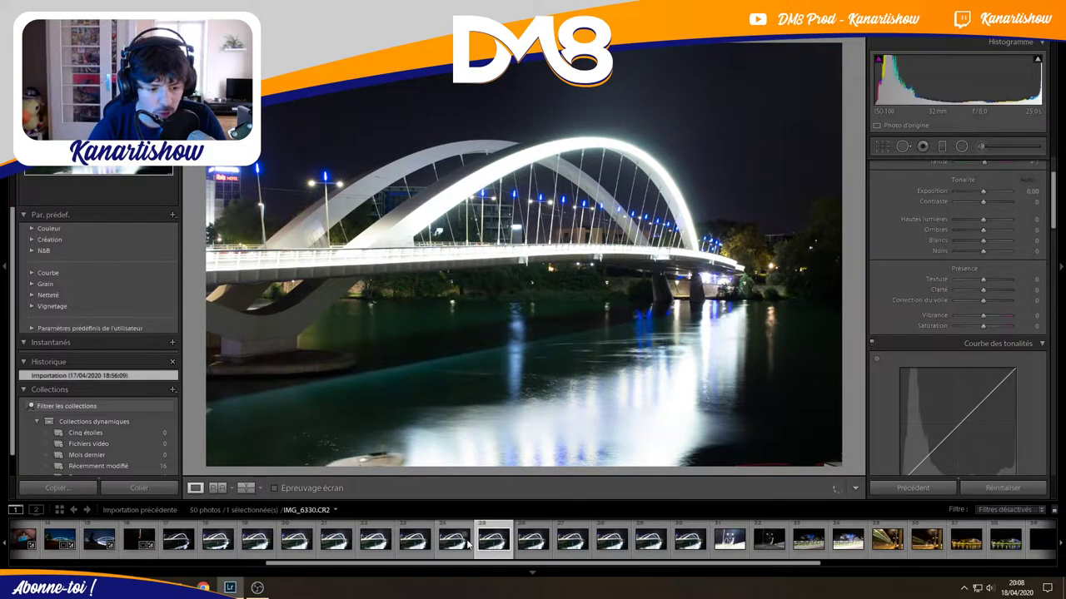
click(374, 542)
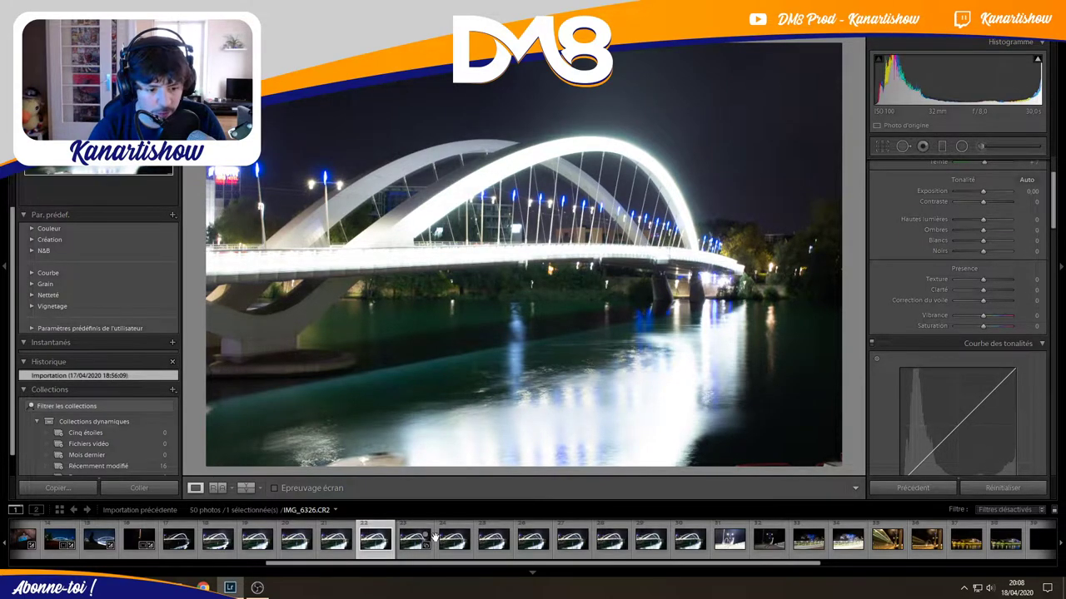
click(416, 542)
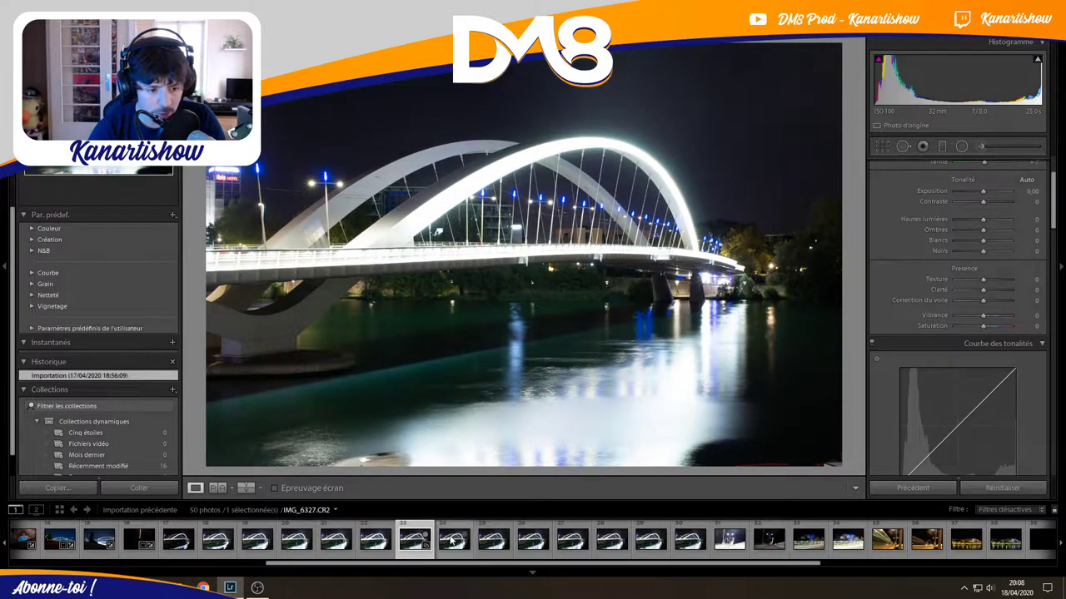
click(454, 542)
Compare IMG_6322, IMG_6333 and IMG_6334, picking IMG_6322 as the first merge frame.
click(256, 542)
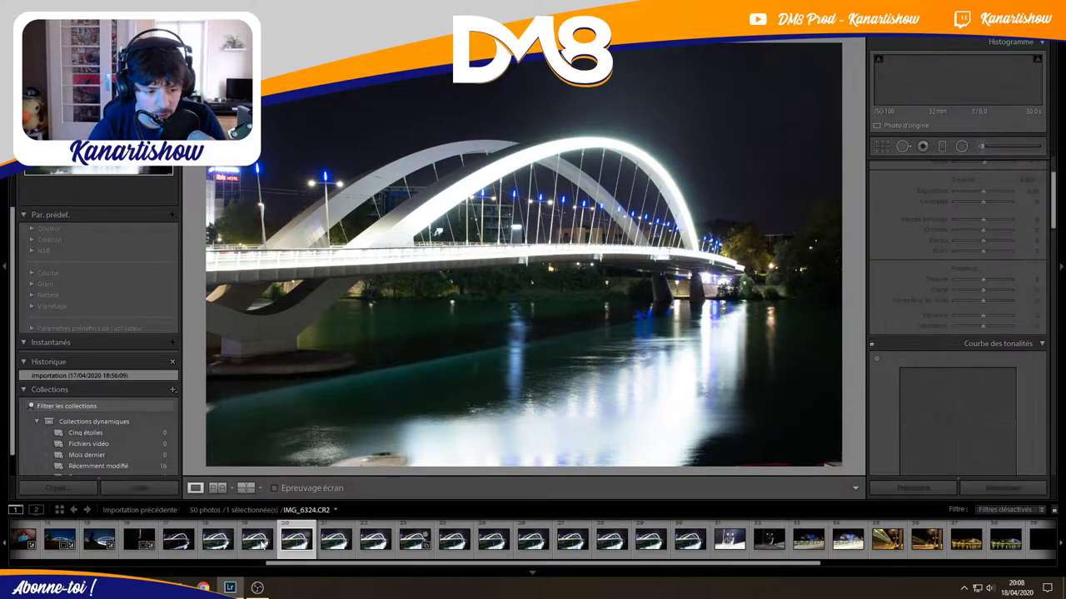
click(209, 542)
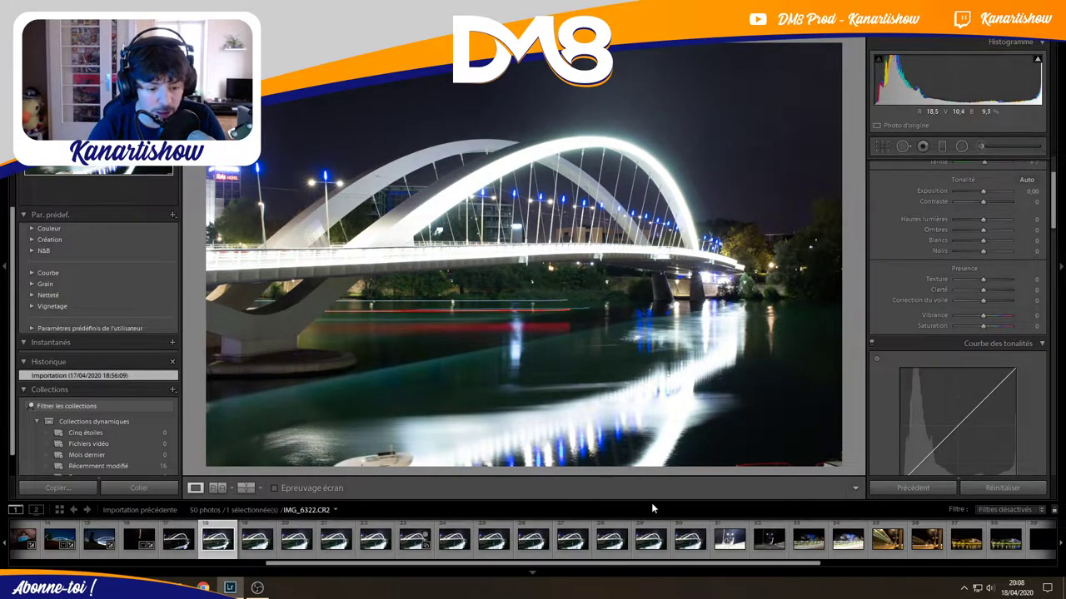
click(650, 542)
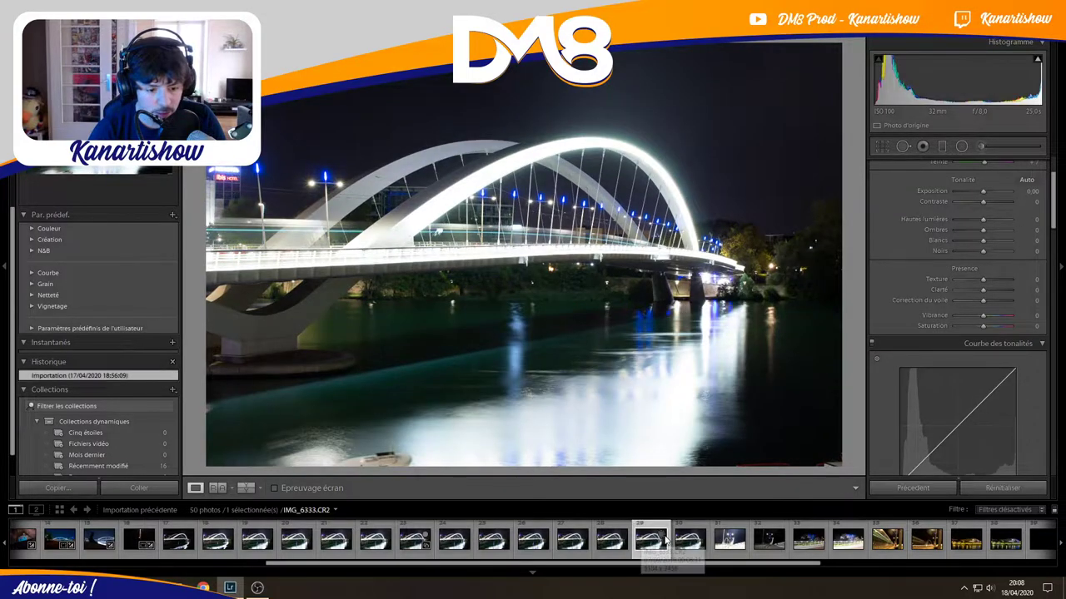
click(666, 541)
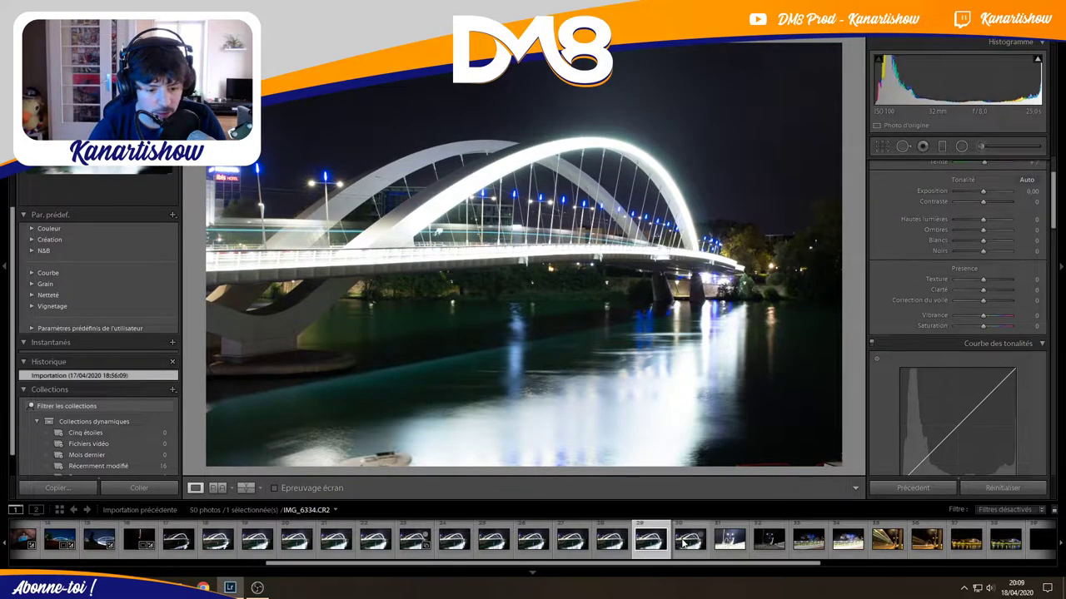
click(220, 546)
click(221, 545)
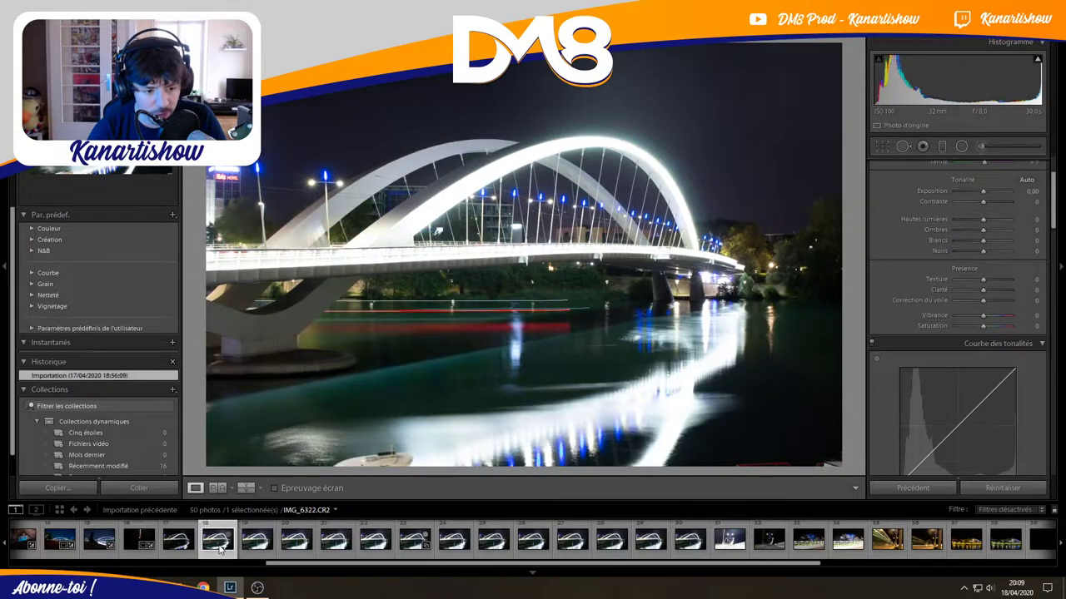
Add IMG_6333 to the selection and start an HDR merge of the two frames.
ctrl+click(650, 541)
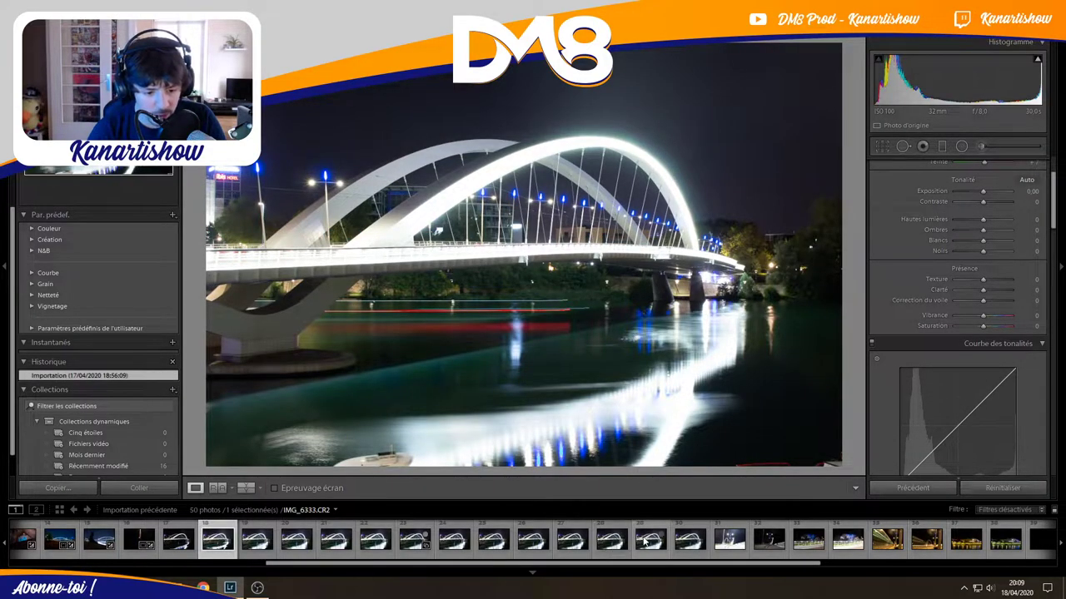
right_click(643, 539)
mouse_move(687, 286)
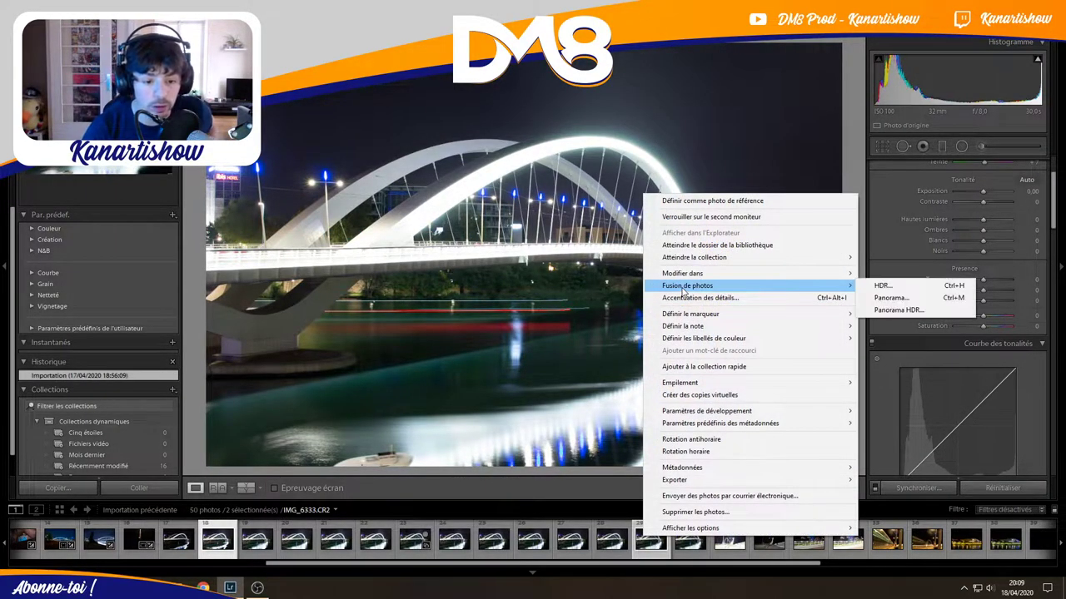
click(867, 286)
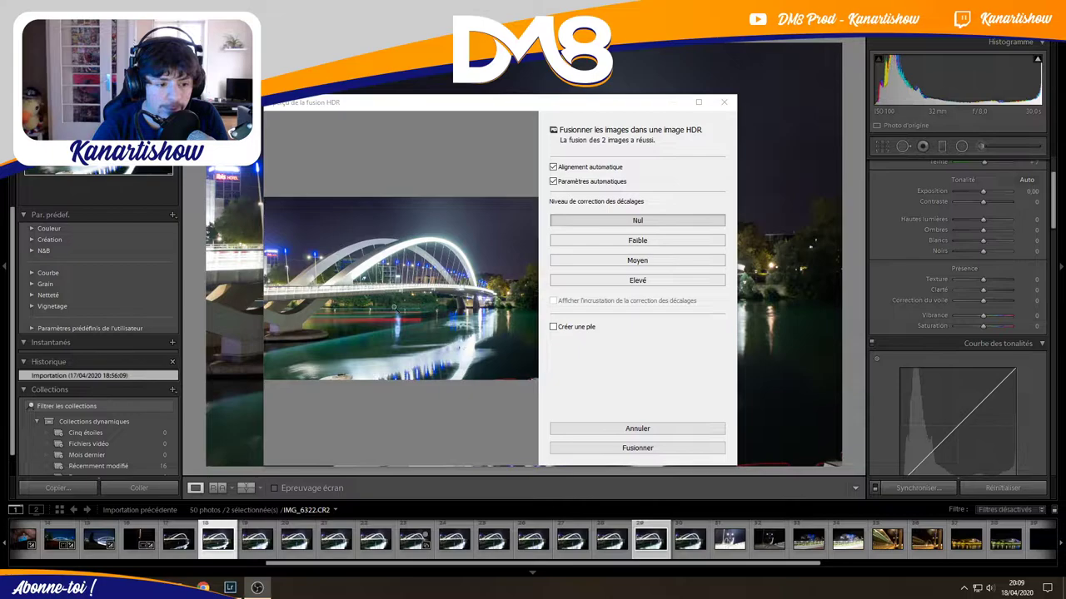
Zoom into the merge preview to check the bridge arch, then confirm the HDR merge.
click(403, 321)
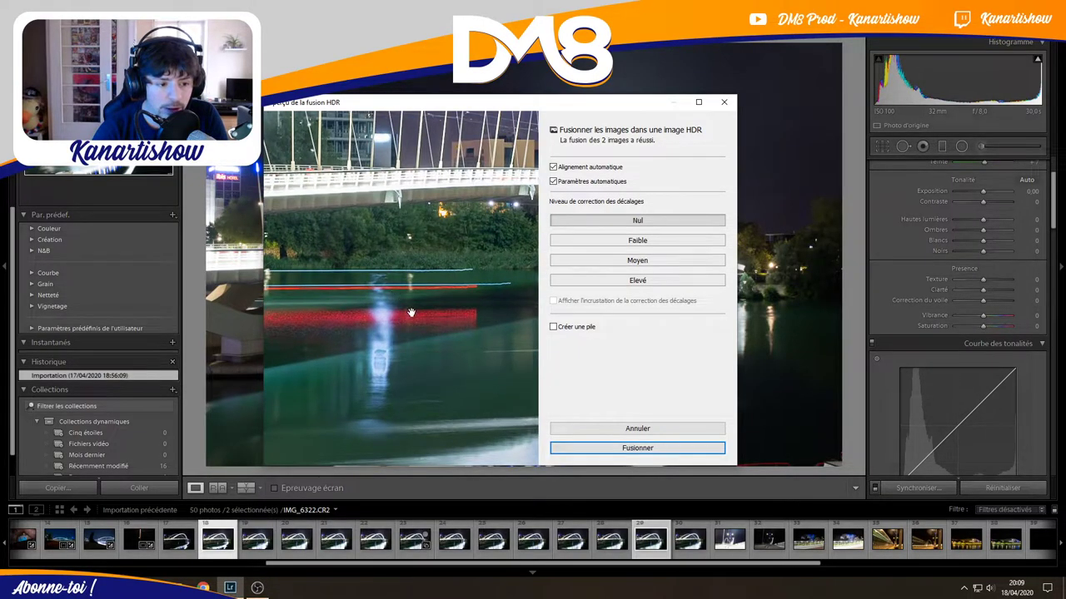
mouse_move(476, 111)
mouse_down()
mouse_move(897, 101)
mouse_move(581, 172)
mouse_up()
click(559, 307)
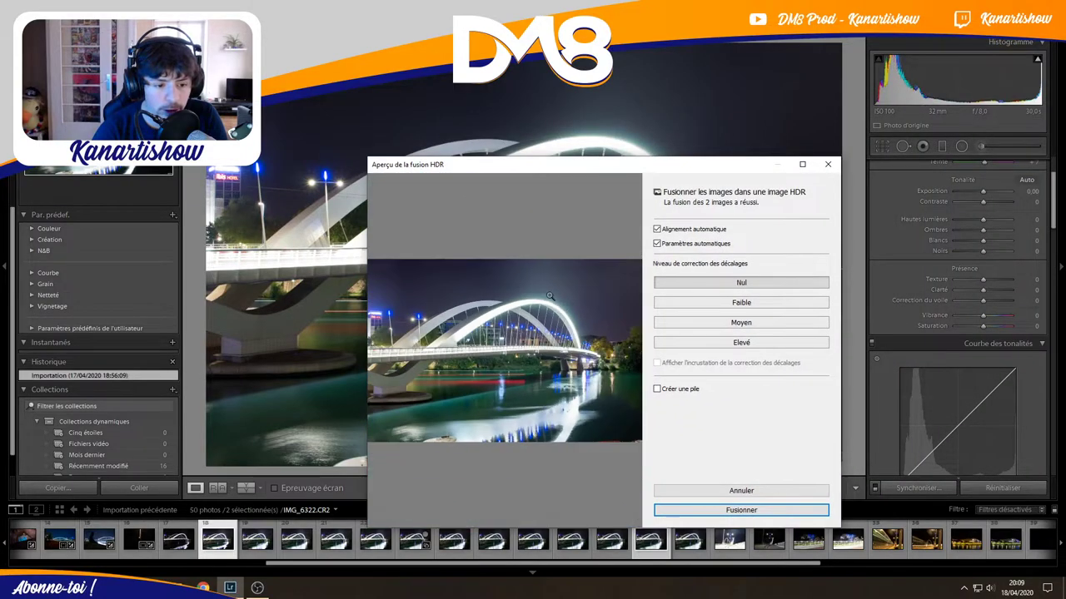
click(481, 325)
click(516, 388)
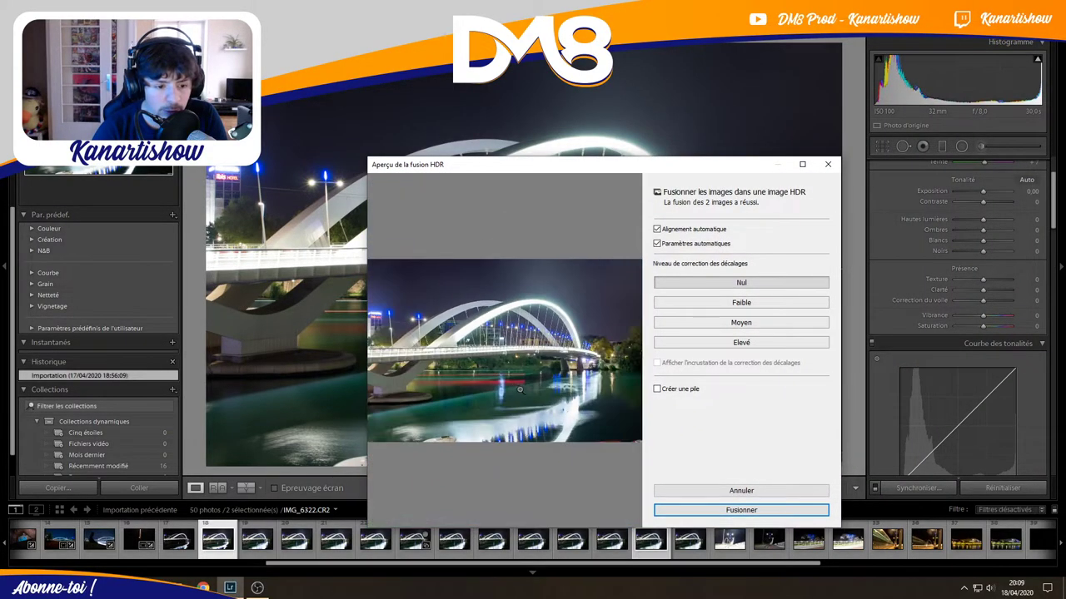
click(741, 510)
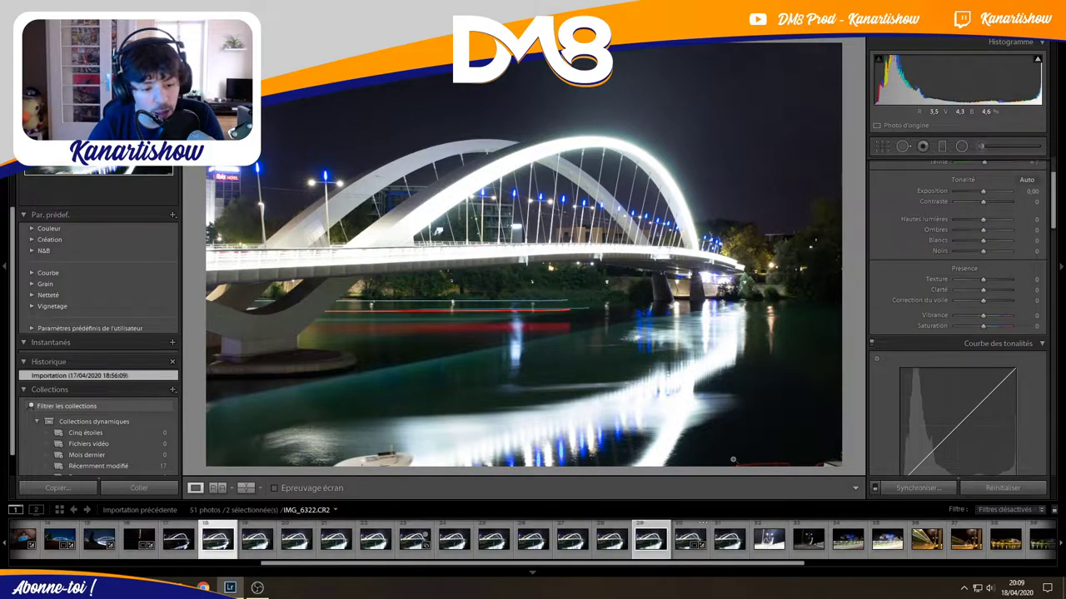
Remove the twelve source frames behind IMG_6322-HDR.dng from the catalogue, leaving 39 photos.
click(677, 543)
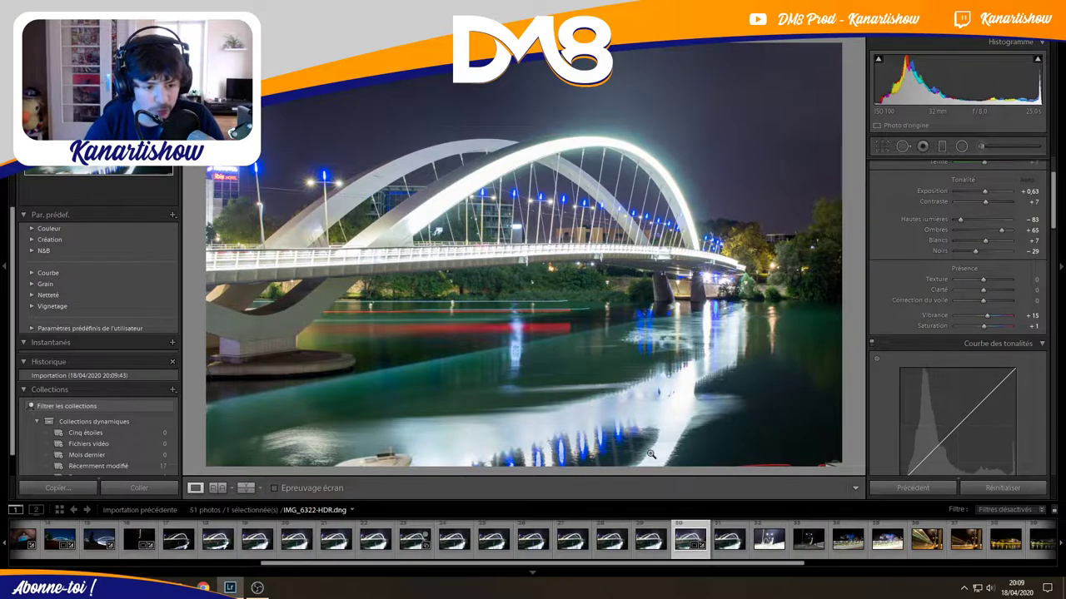
click(641, 543)
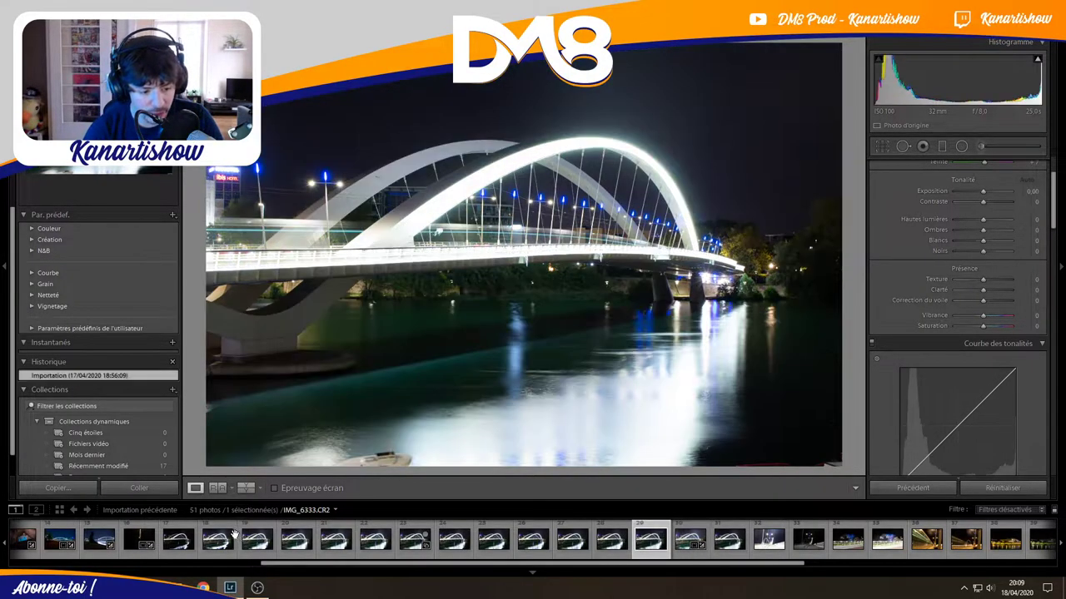
shift+click(215, 541)
right_click(210, 541)
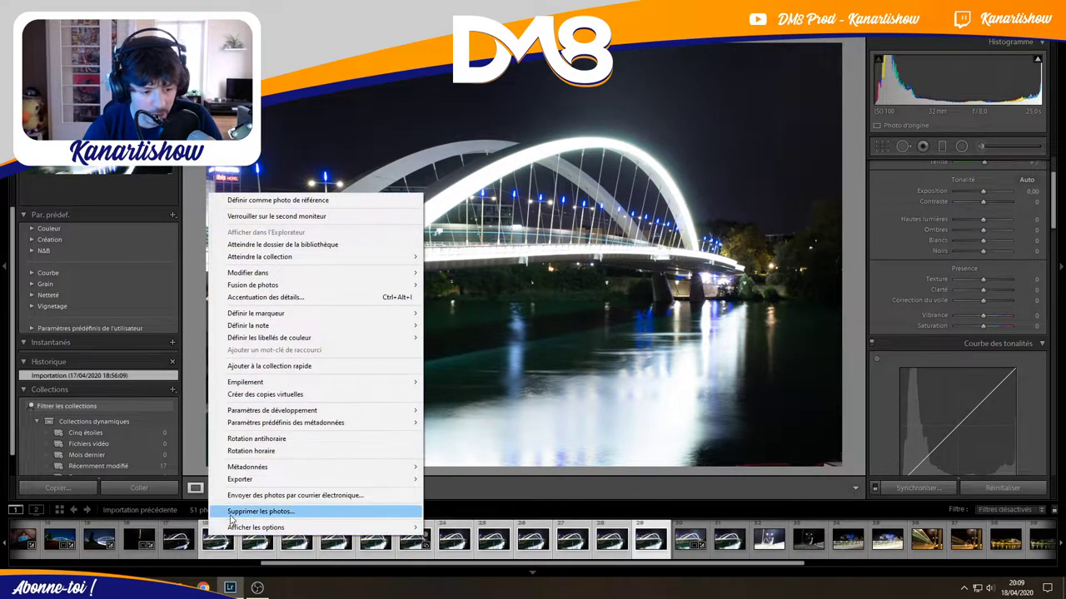
click(261, 511)
click(552, 327)
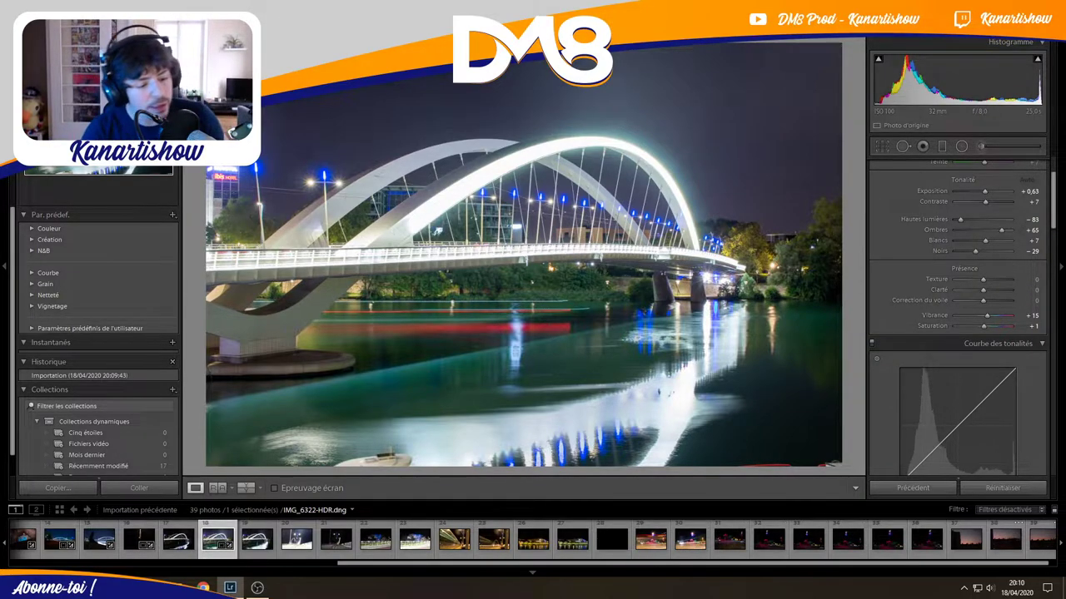
On IMG_6319.CR2, set the white balance to tint +39 and temperature 3300.
click(174, 543)
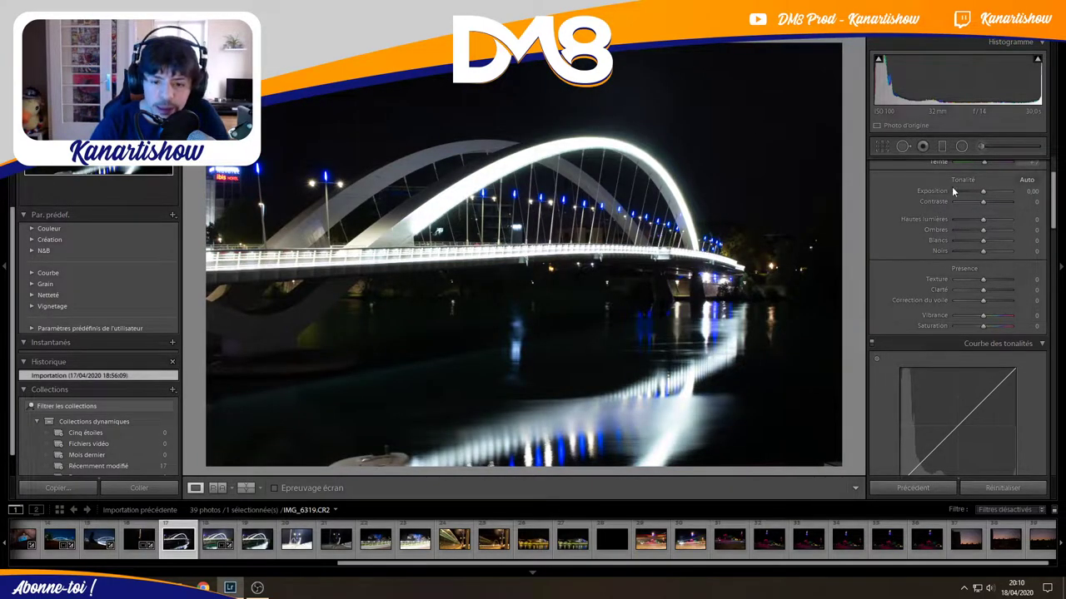
scroll(949, 188, up, 2)
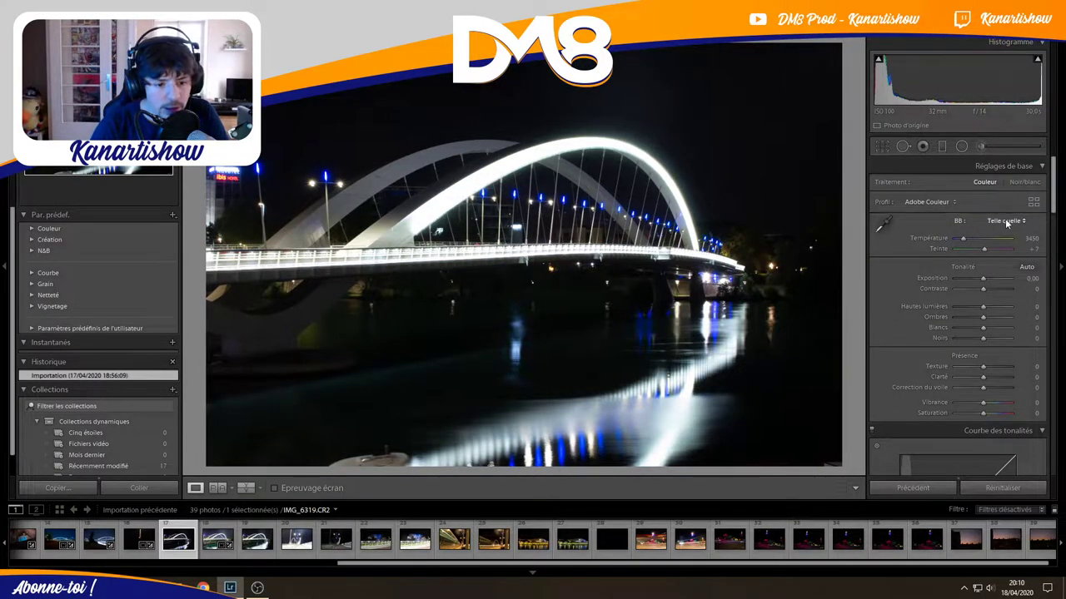
drag(983, 251, 989, 253)
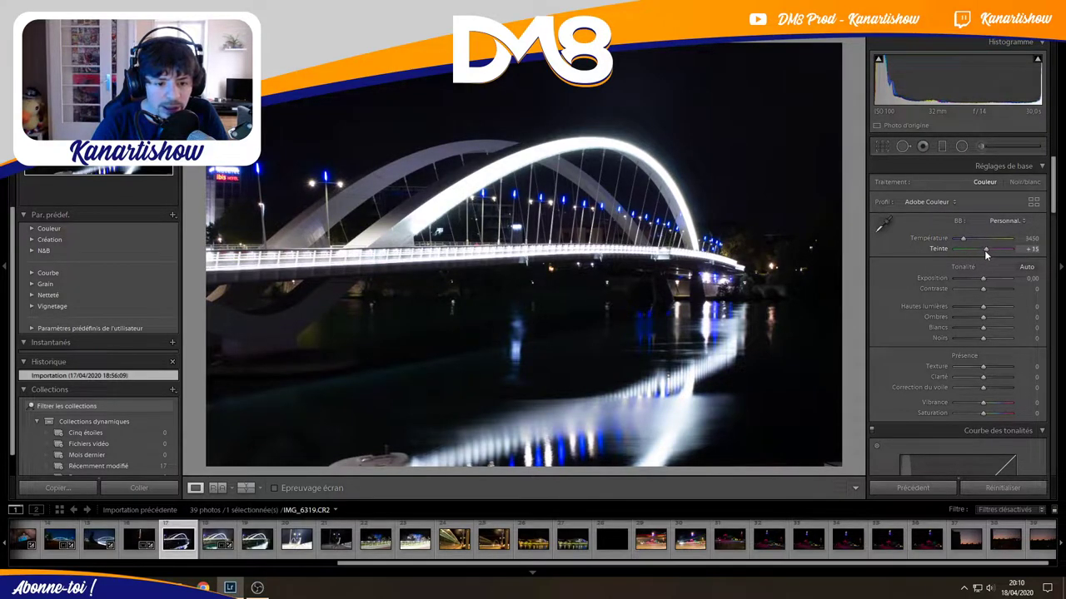
drag(984, 249, 984, 250)
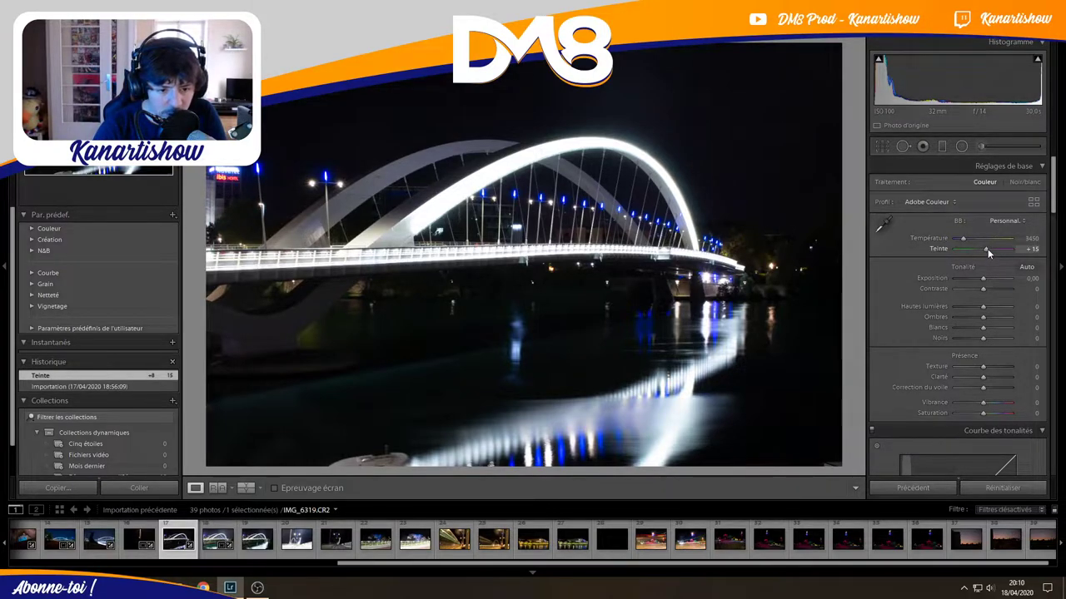
drag(987, 249, 992, 252)
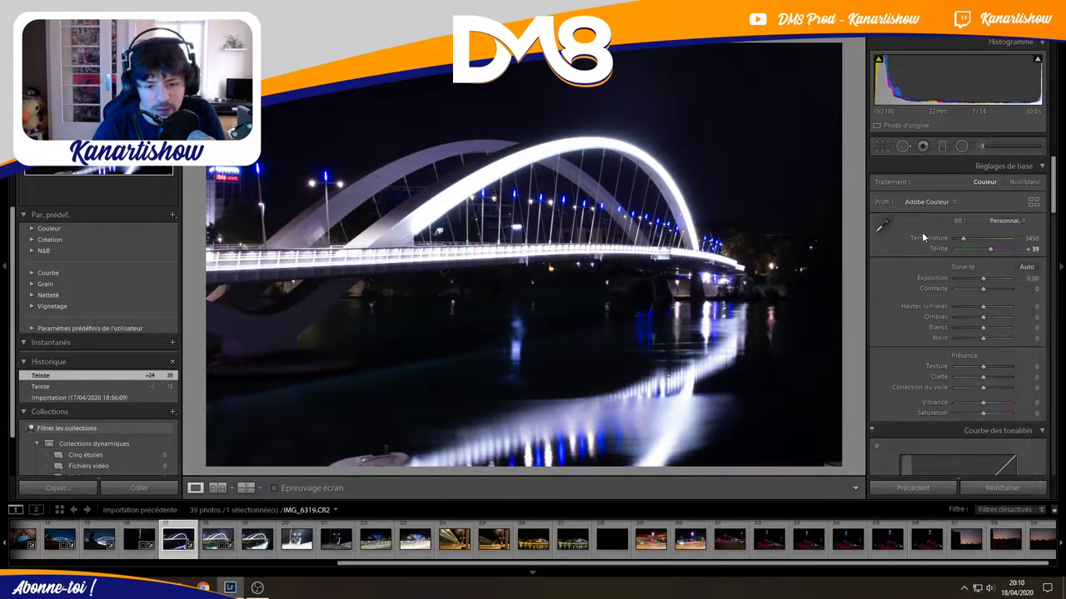
drag(964, 241, 963, 240)
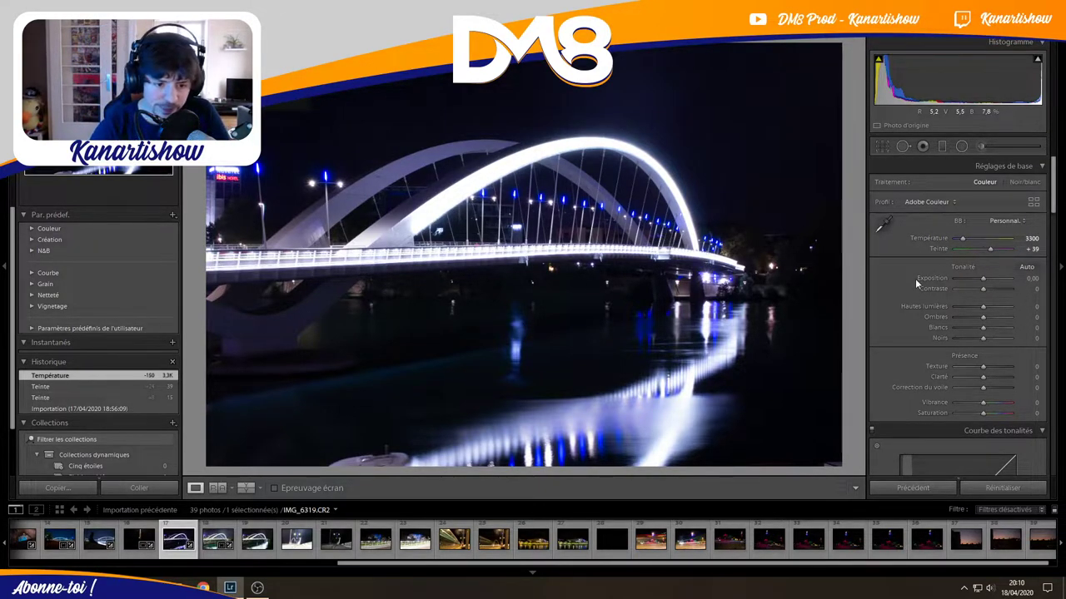
Test a brighter exposure and pull it back, then raise blacks and contrast to +40.
drag(988, 278, 995, 287)
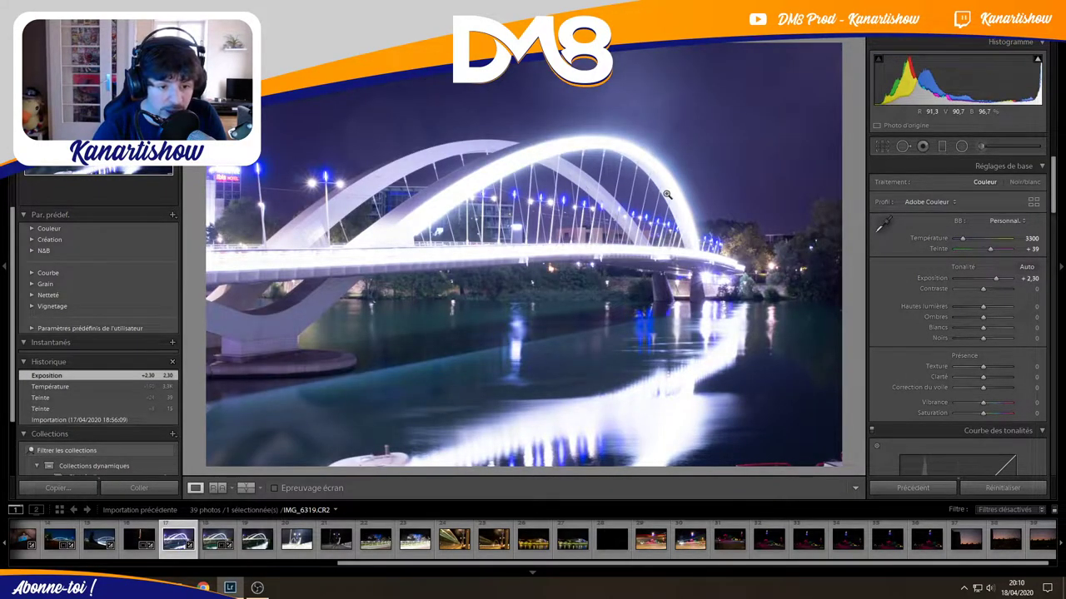
drag(996, 278, 980, 278)
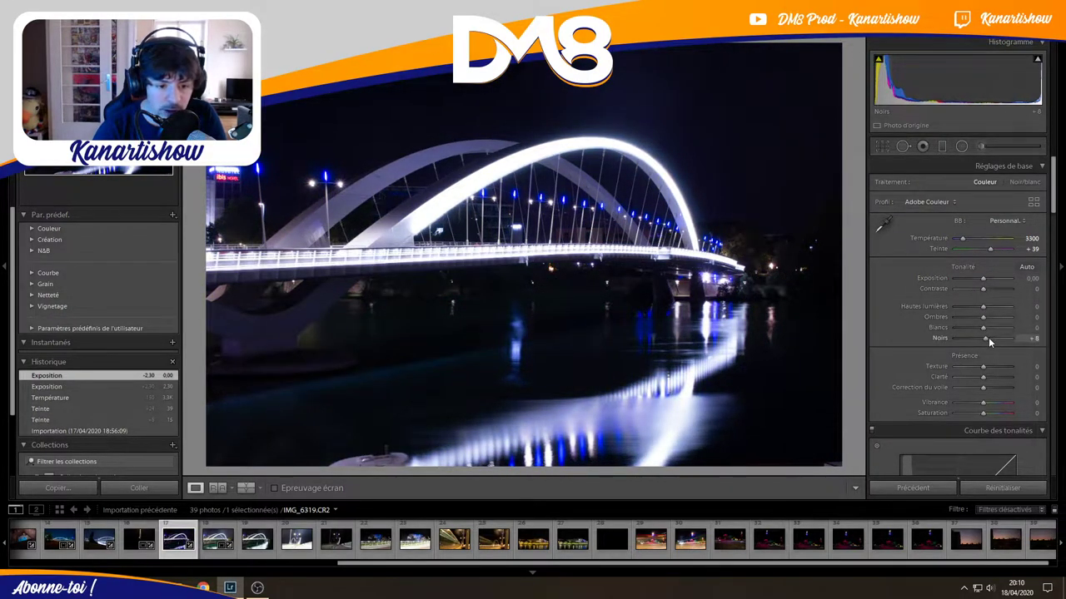
mouse_move(988, 337)
mouse_down()
mouse_move(998, 342)
mouse_move(993, 318)
mouse_up()
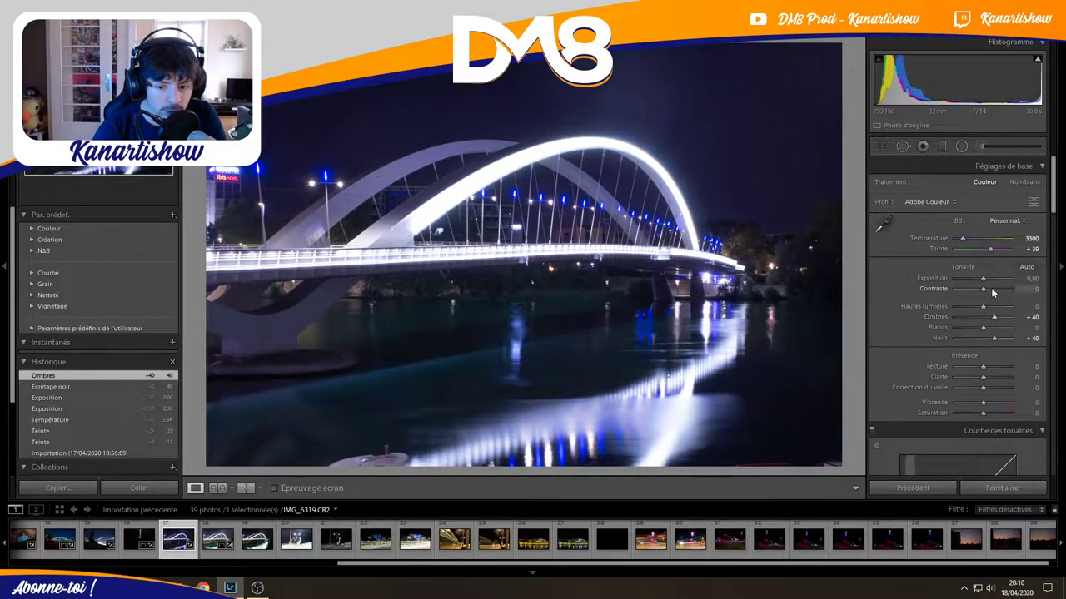
drag(983, 289, 994, 292)
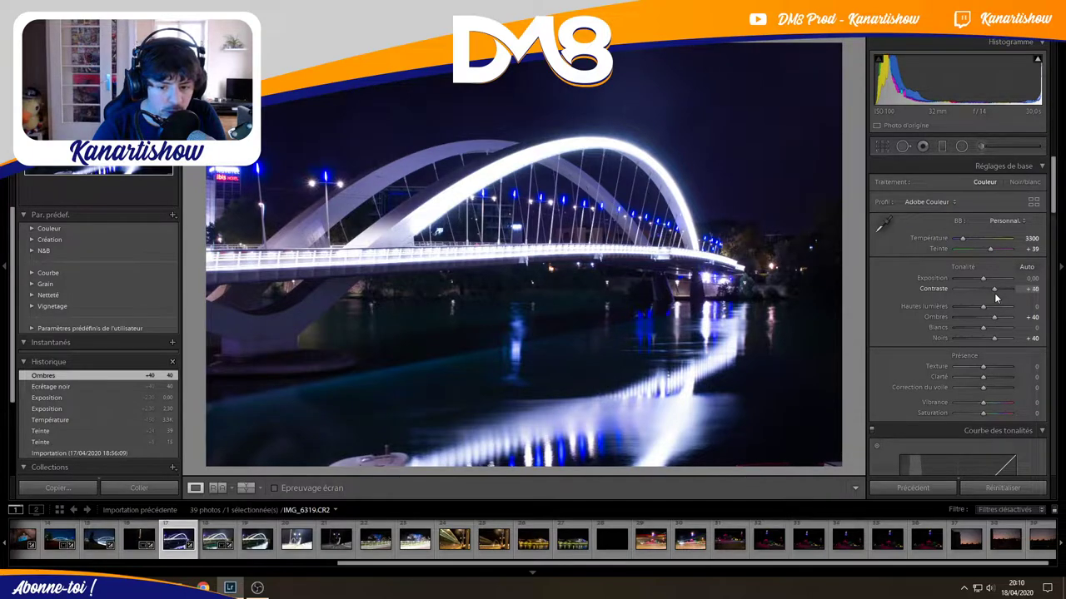
scroll(915, 340, down, 2)
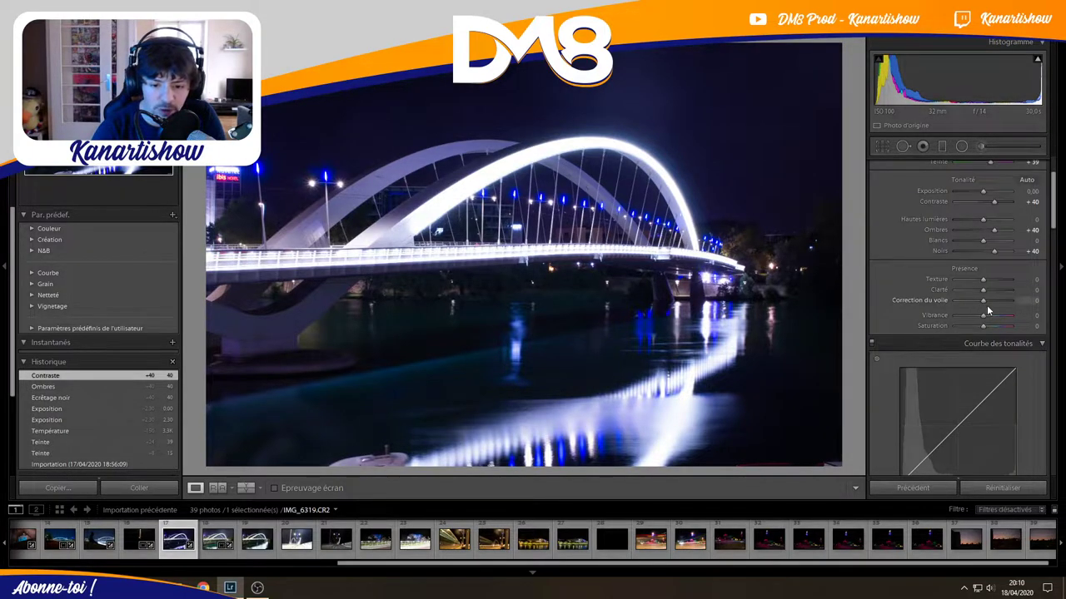
Compare Clarté from negative to +100, then settle it at +10.
drag(983, 290, 1012, 290)
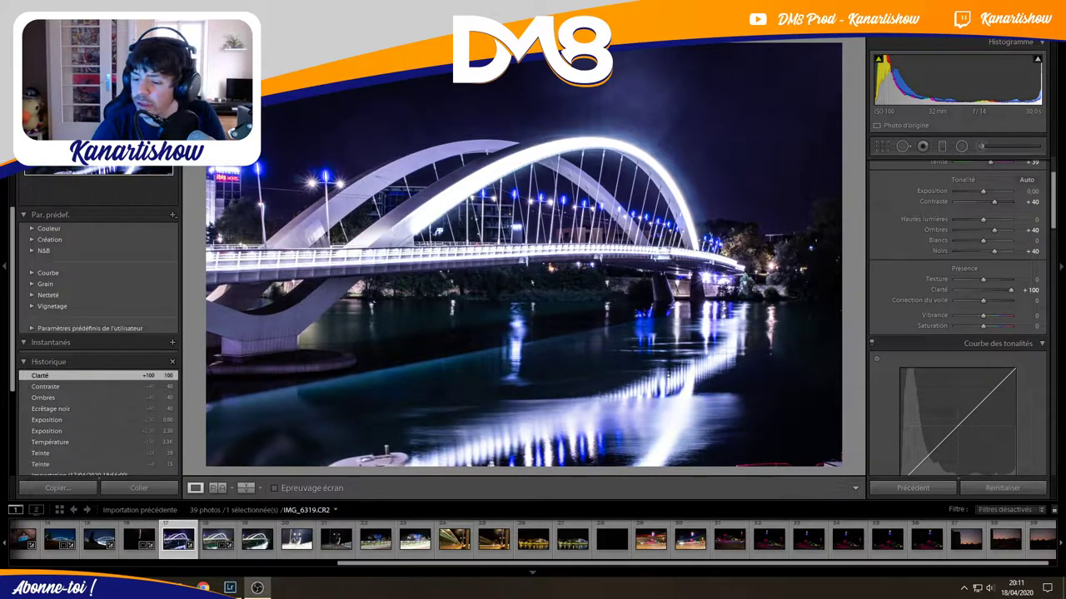
drag(1011, 290, 991, 292)
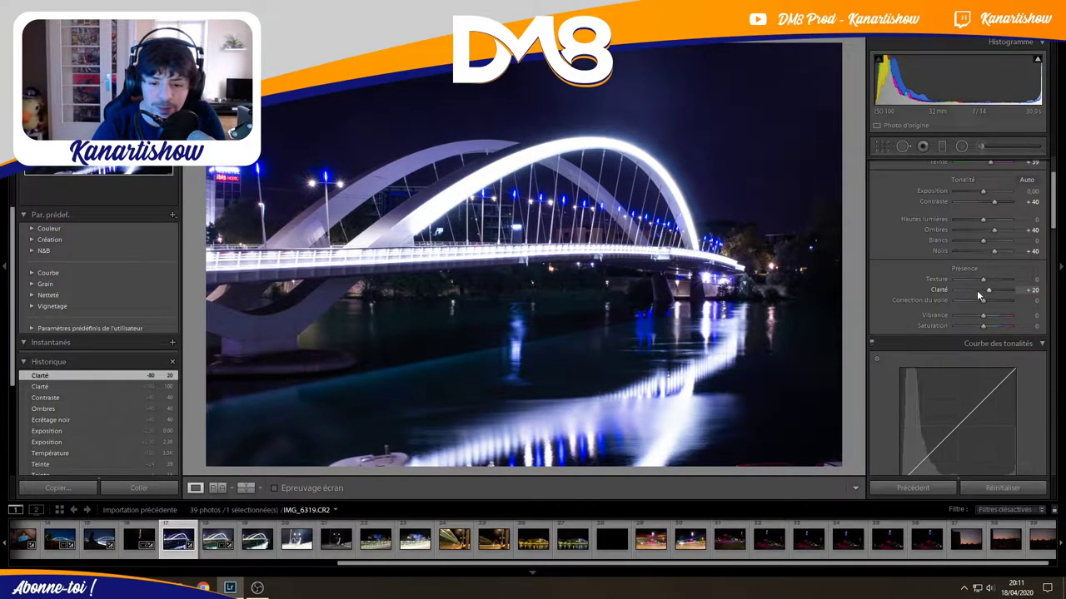
mouse_move(976, 290)
mouse_down()
mouse_move(961, 291)
mouse_move(1019, 293)
mouse_up()
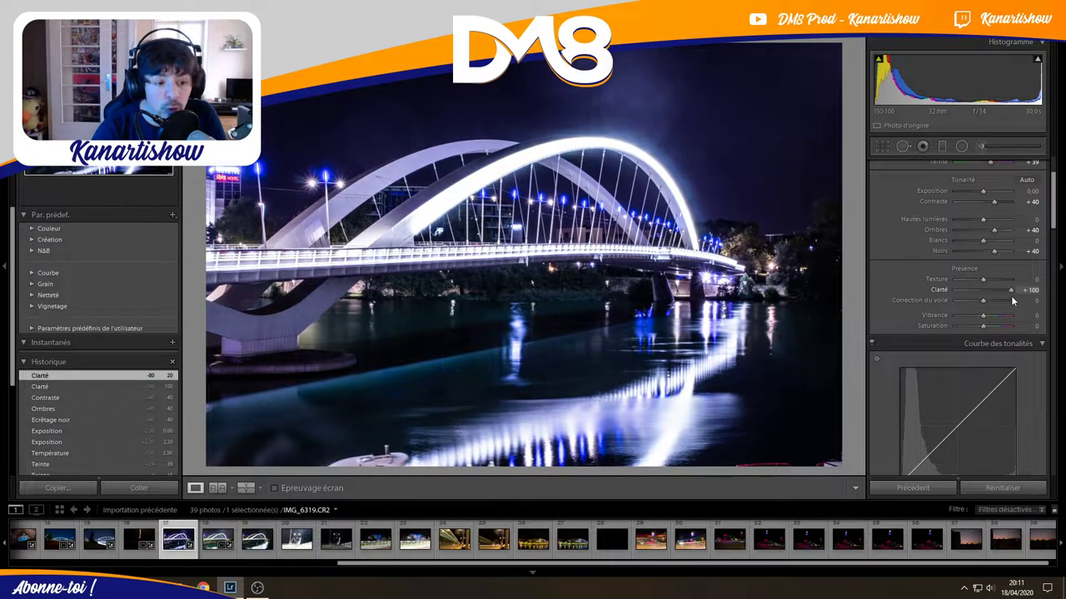
drag(1010, 296, 1016, 305)
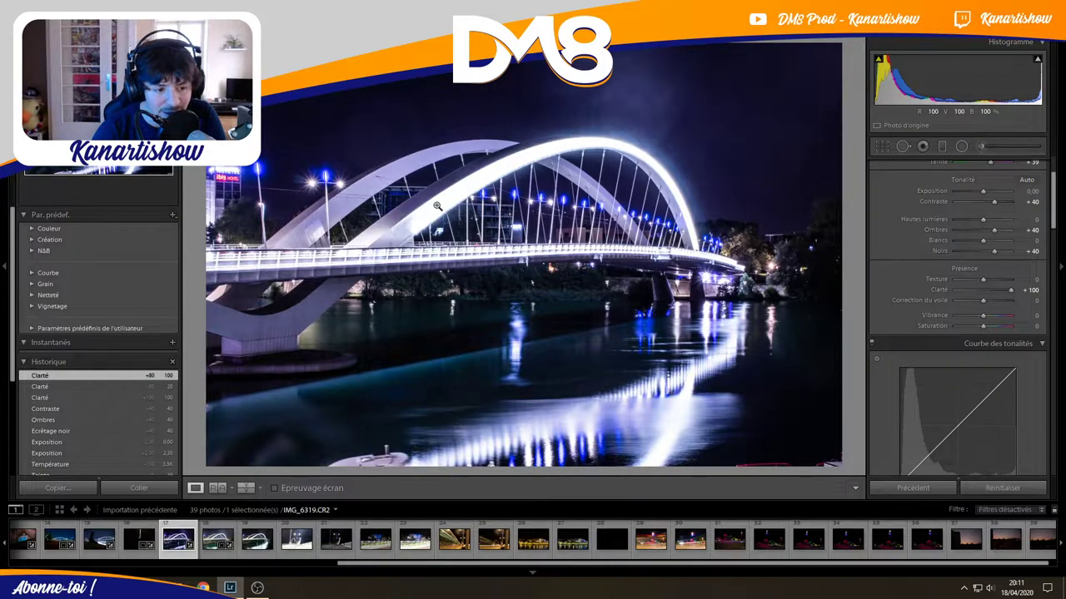
click(991, 289)
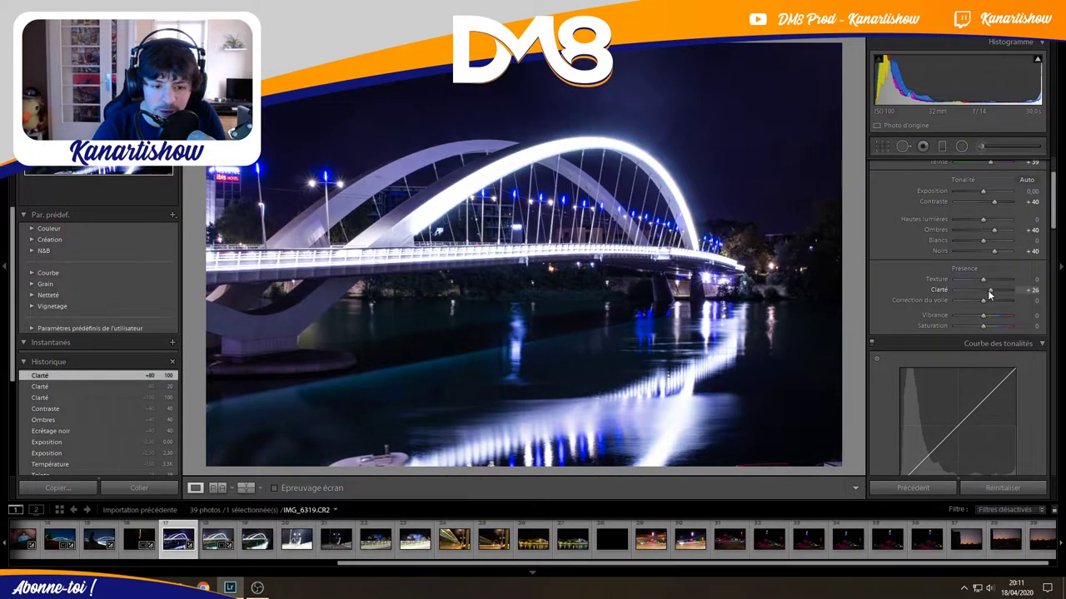
drag(987, 289, 987, 291)
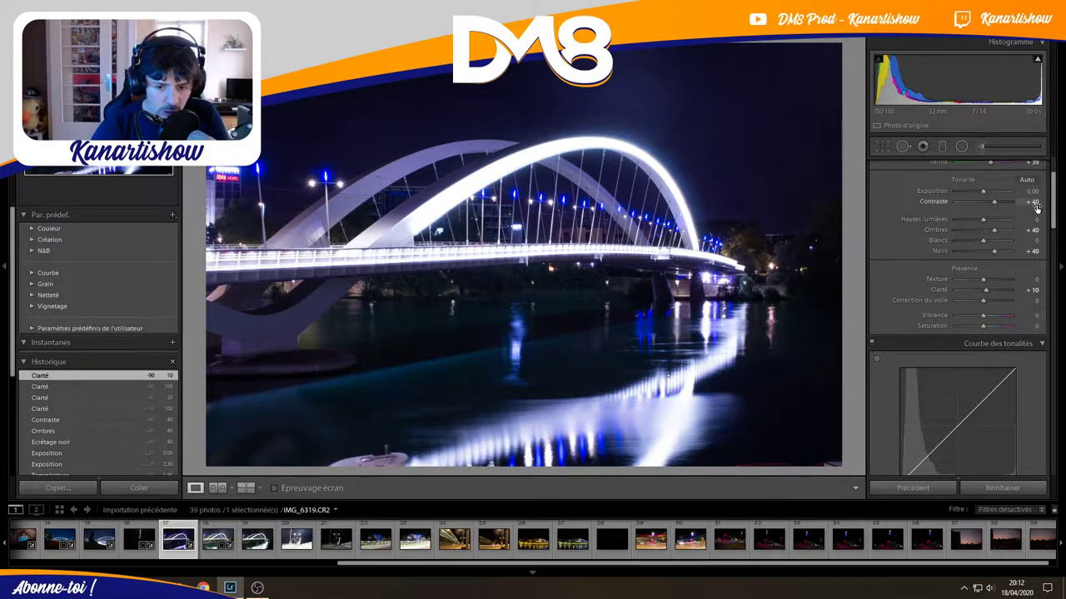
Try several Vibrance and Saturation values, ending at Vibrance −30 and Saturation +40.
drag(1050, 193, 1055, 204)
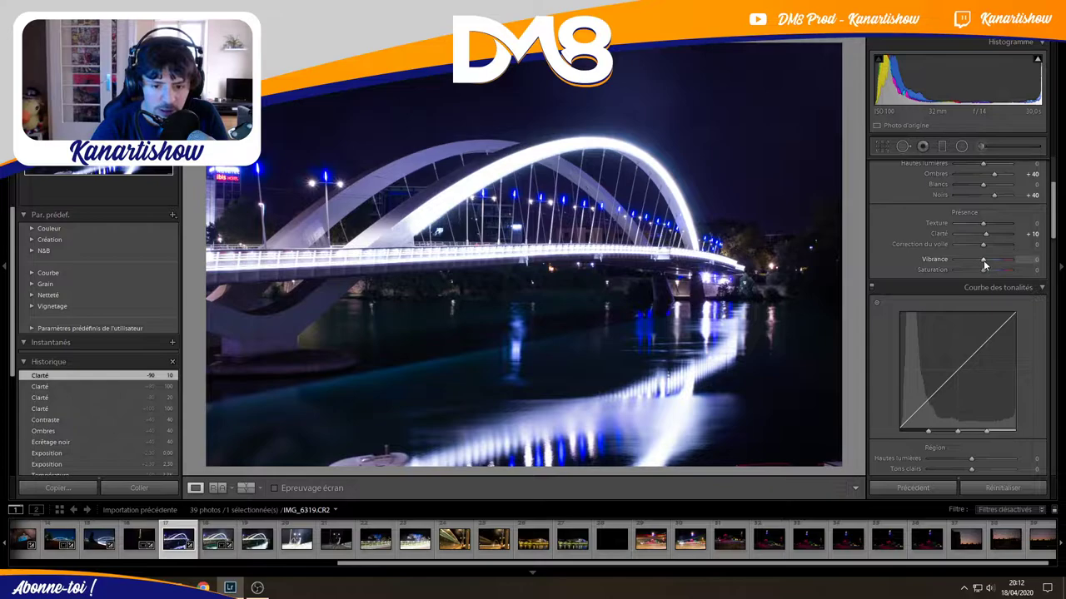
drag(985, 261, 992, 262)
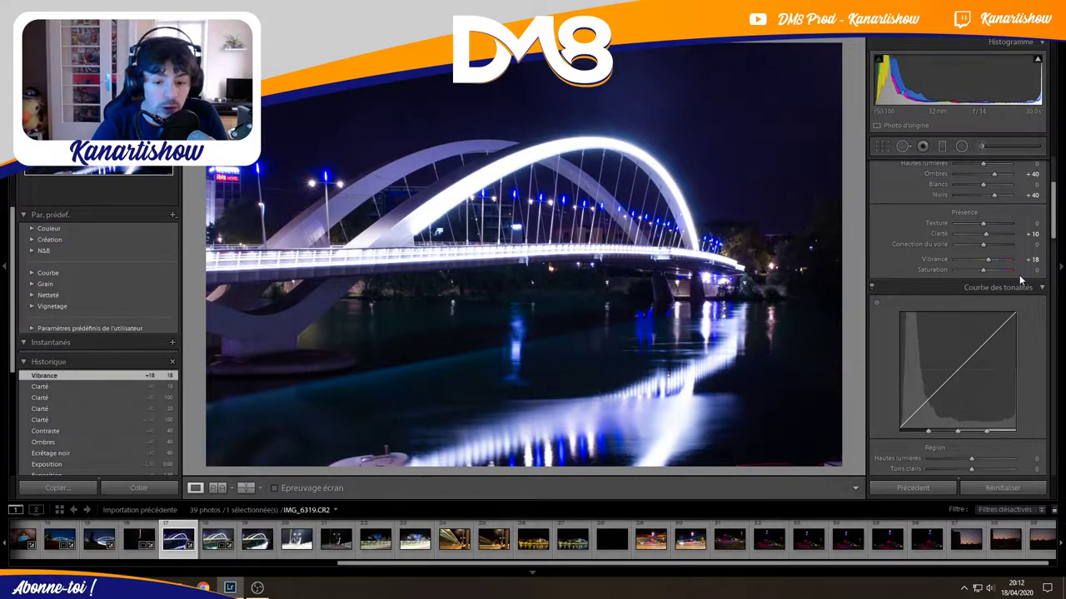
mouse_move(990, 261)
mouse_down()
mouse_move(1011, 260)
mouse_move(886, 269)
mouse_up()
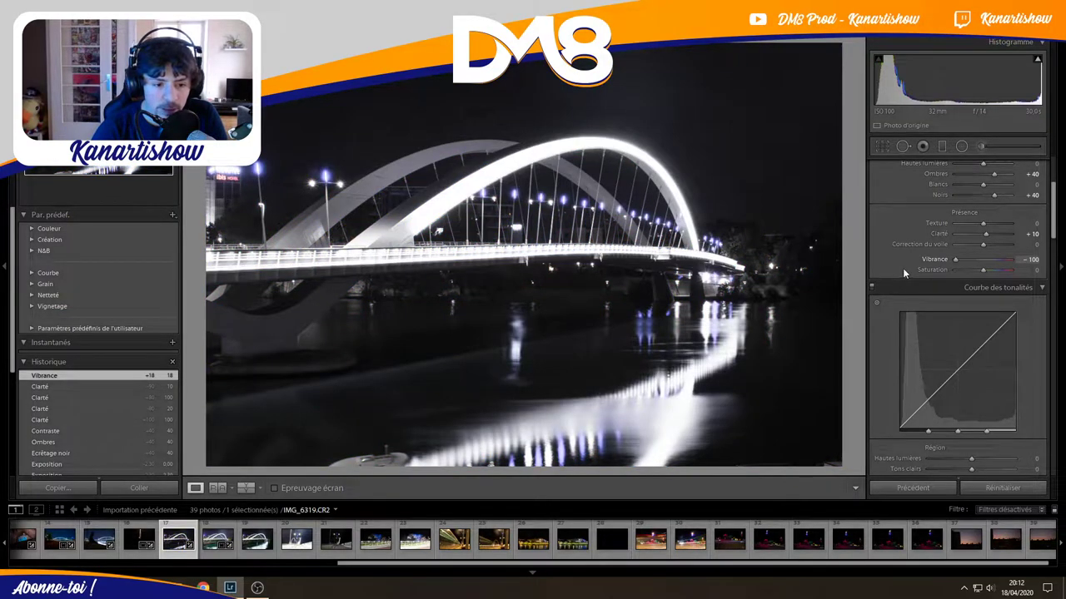
mouse_move(992, 271)
mouse_down()
mouse_move(1009, 275)
mouse_move(973, 257)
mouse_move(990, 263)
mouse_up()
double_click(990, 273)
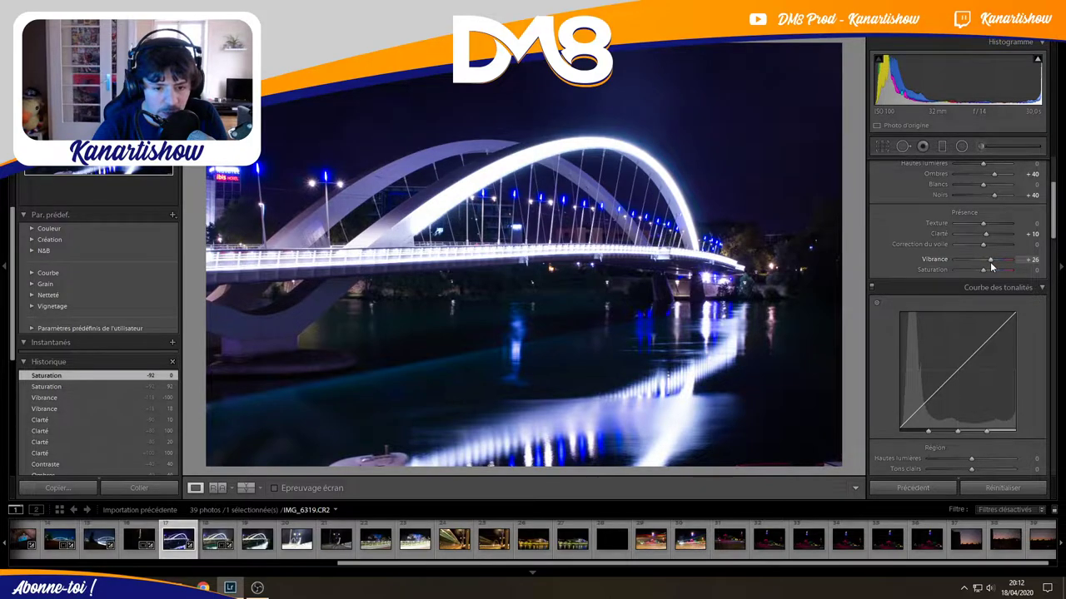
drag(989, 261, 970, 257)
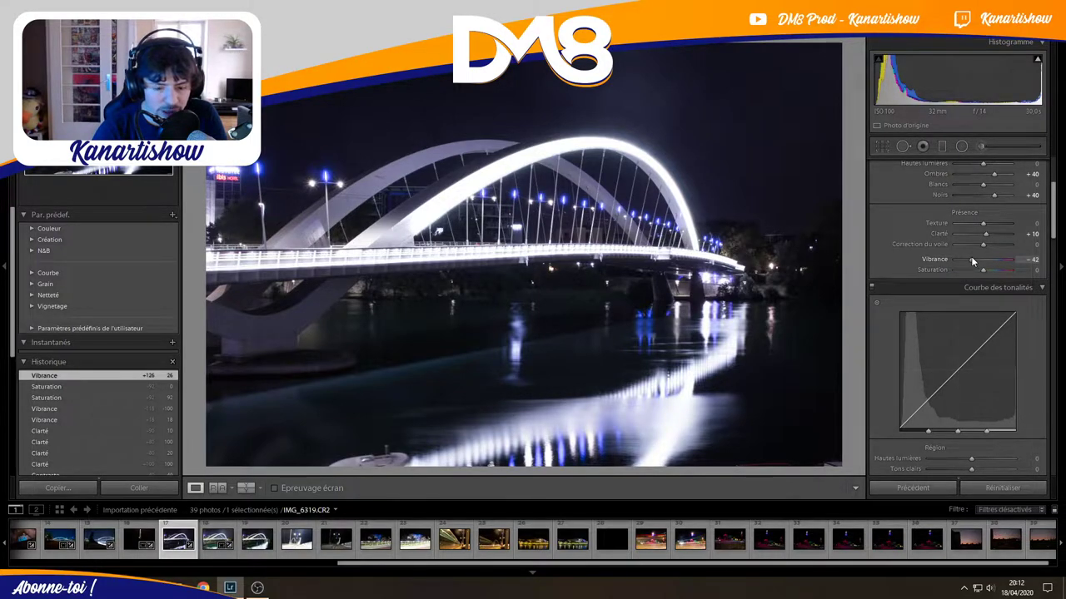
drag(970, 258, 985, 262)
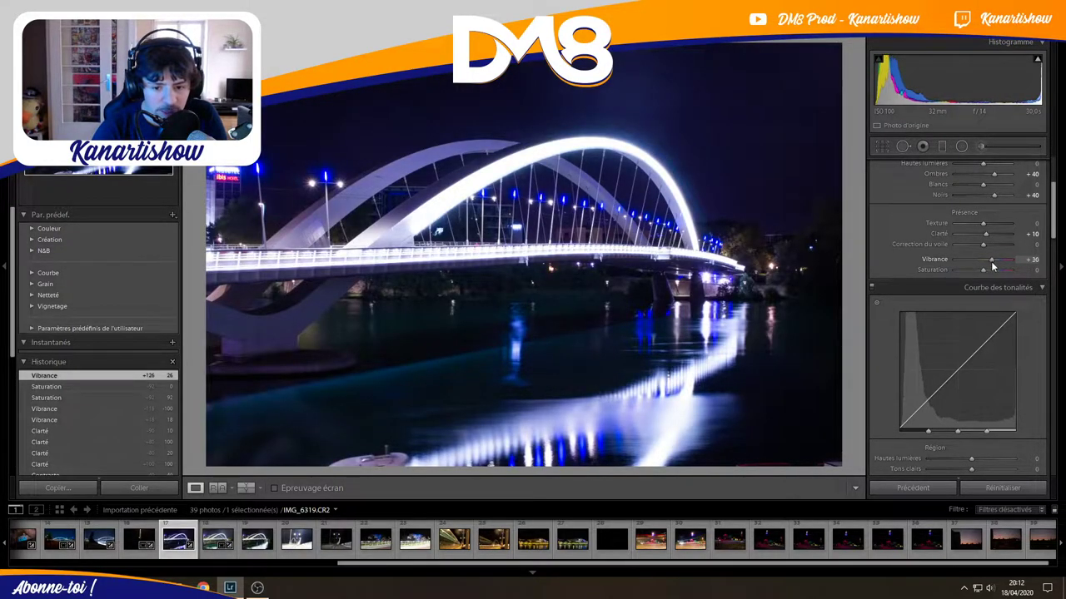
drag(990, 261, 972, 261)
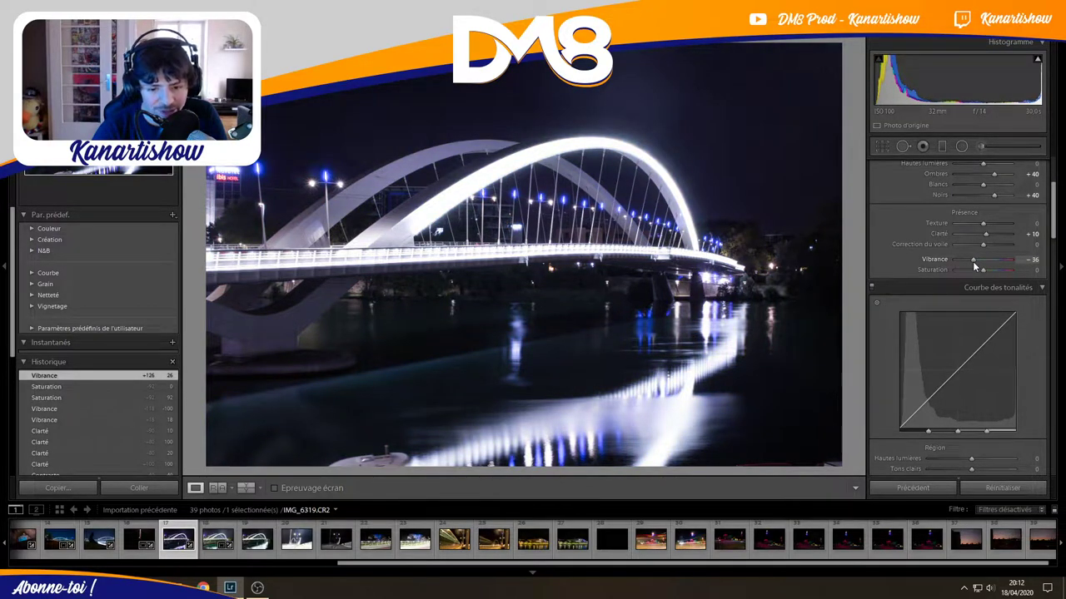
drag(972, 262, 988, 273)
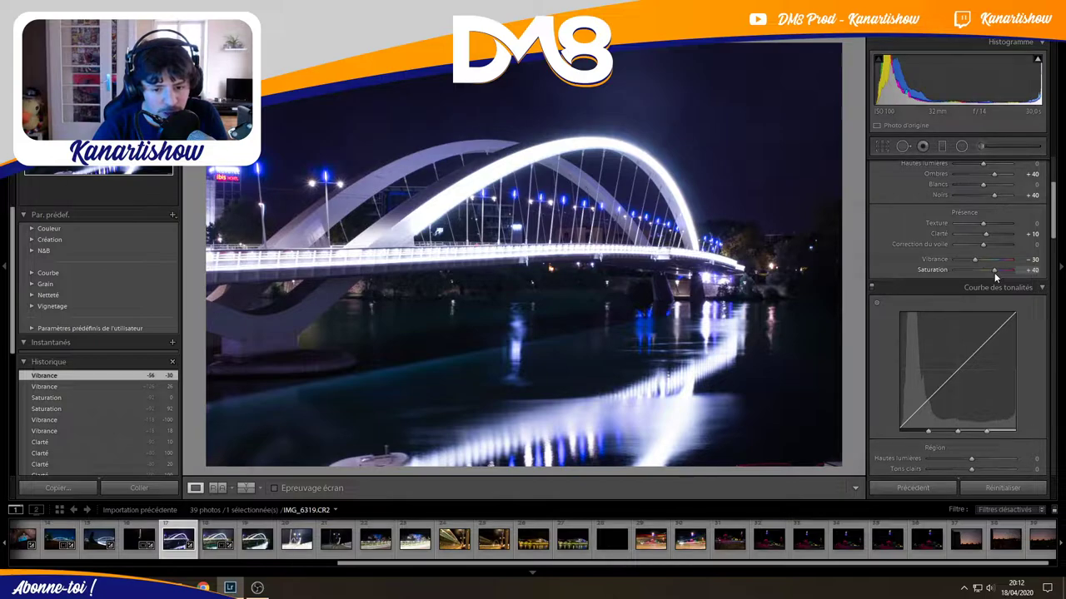
drag(1055, 204, 1056, 229)
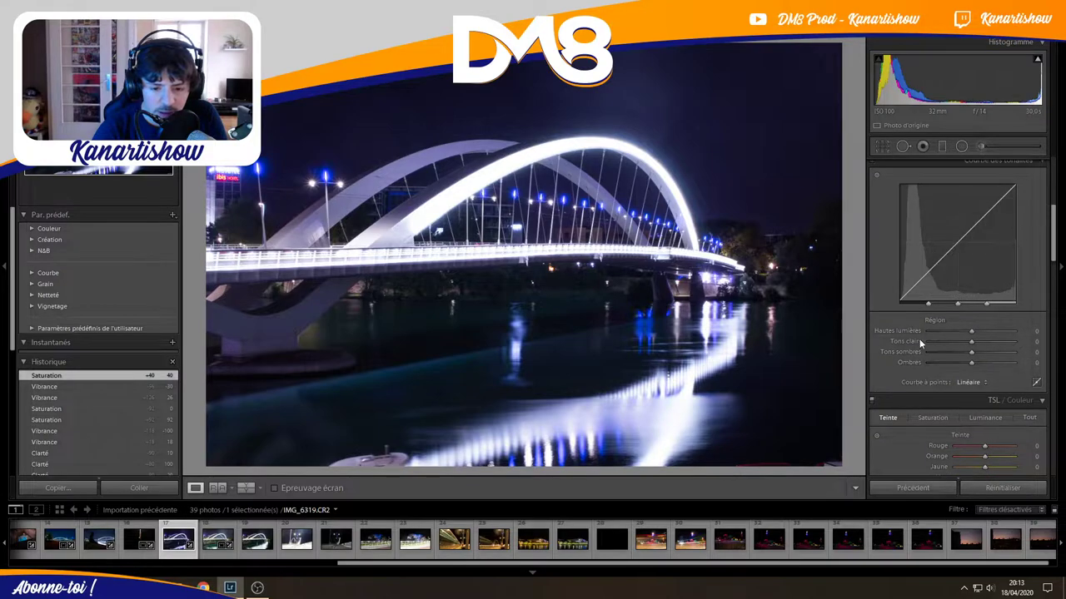
Lower the tone curve Highlights region to -100 and Lights to -23 to tame the bright arch.
mouse_move(970, 330)
mouse_down()
mouse_move(926, 337)
mouse_move(961, 343)
mouse_up()
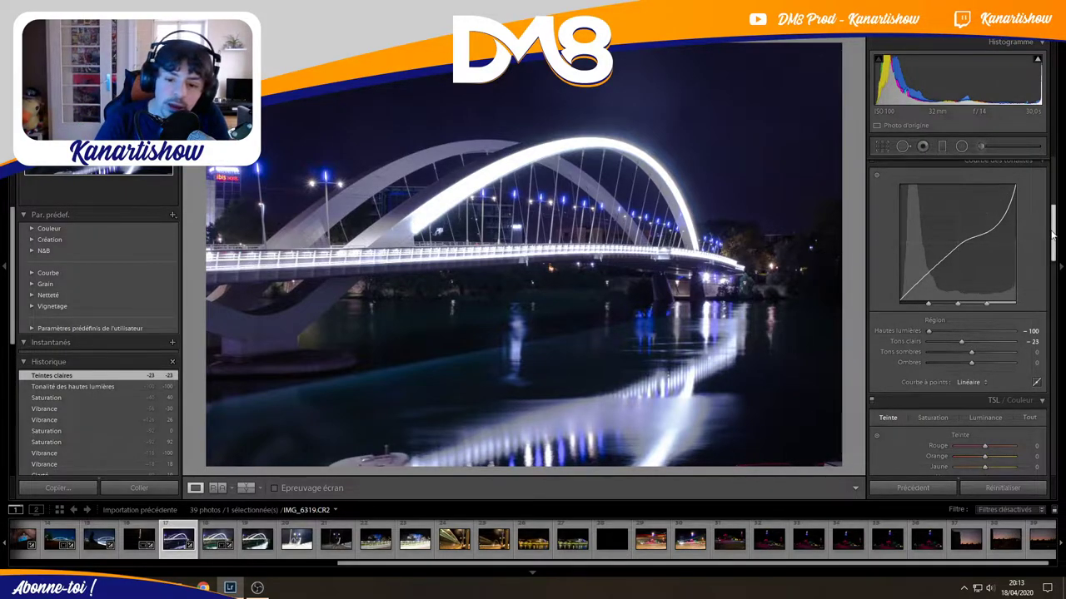
drag(1052, 236, 1060, 270)
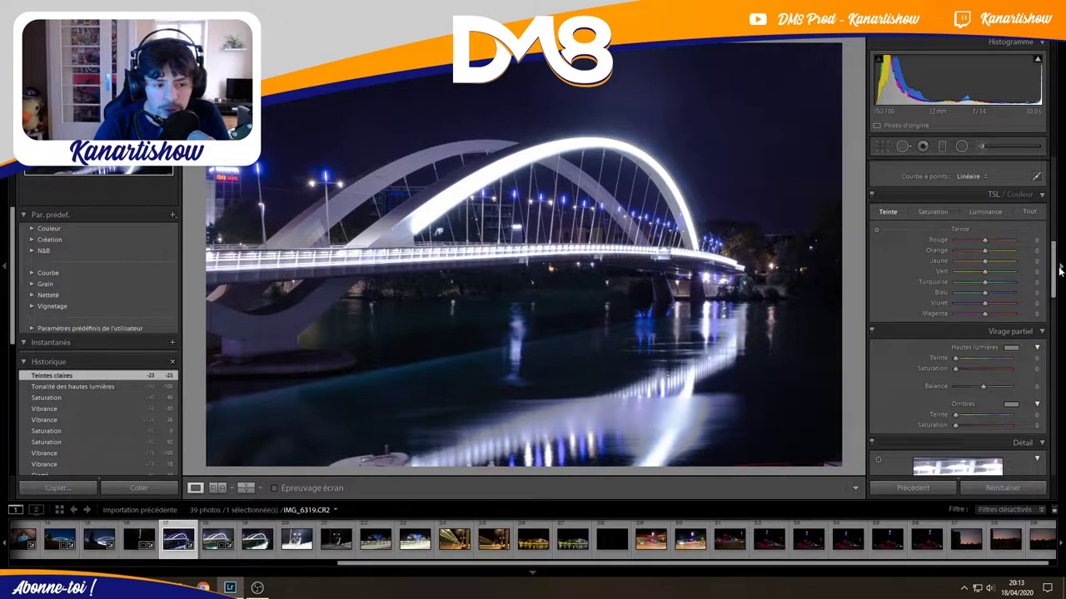
Desaturate orange and yellow to -79 each in the HSL Saturation controls.
click(931, 212)
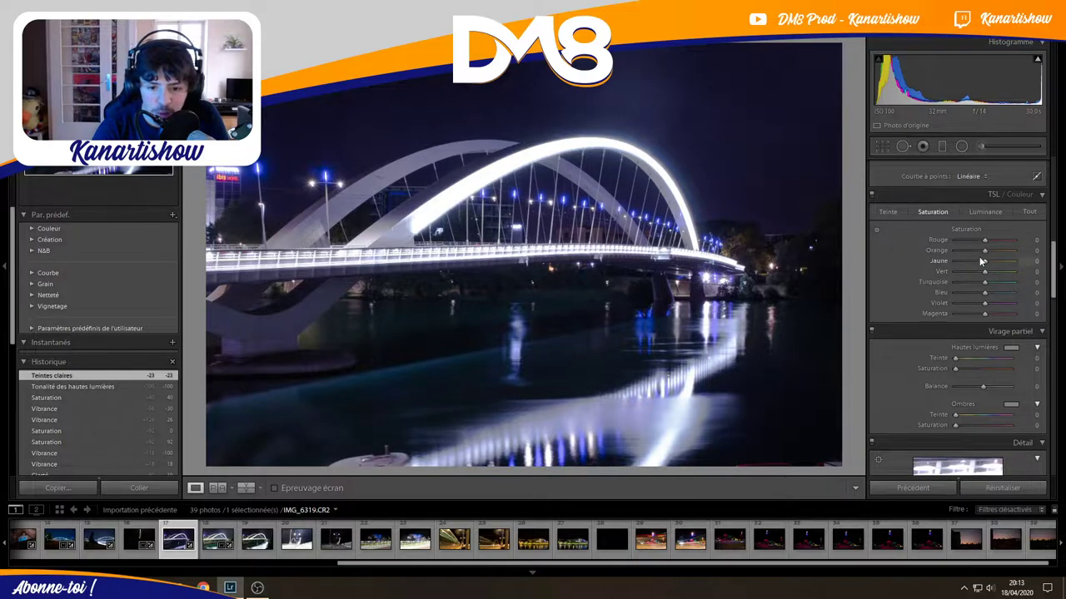
drag(979, 263, 986, 251)
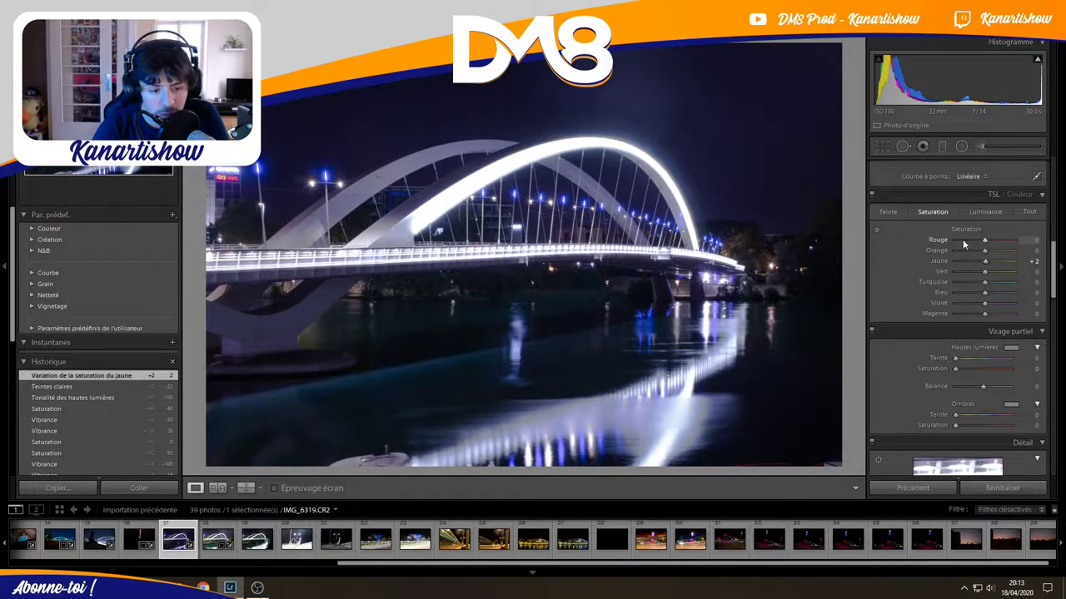
mouse_move(963, 239)
mouse_down()
mouse_move(937, 242)
mouse_move(984, 243)
mouse_move(962, 263)
mouse_up()
click(961, 251)
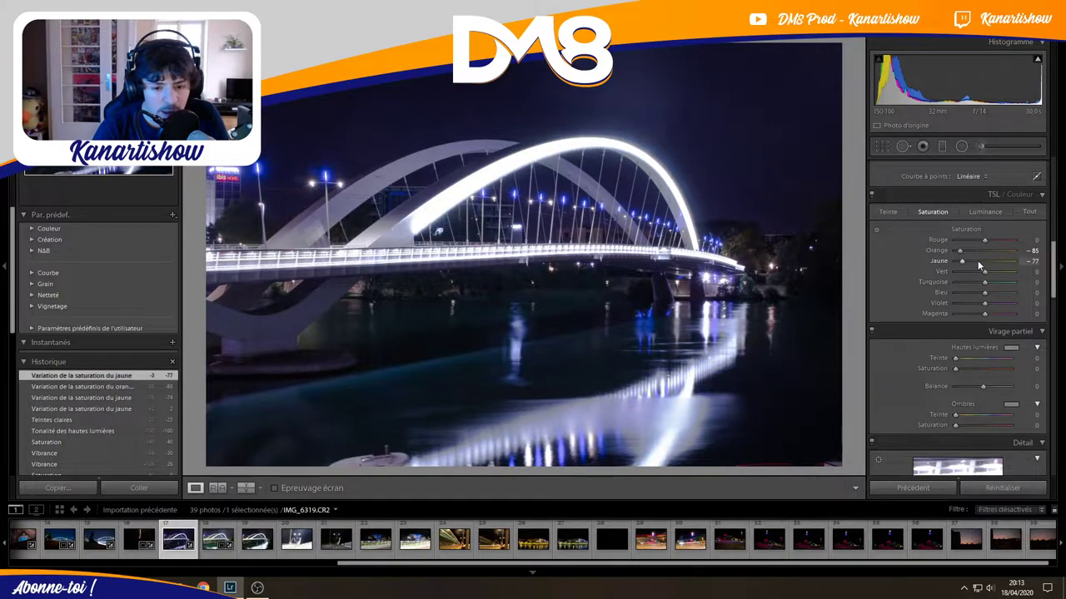
click(982, 251)
click(983, 261)
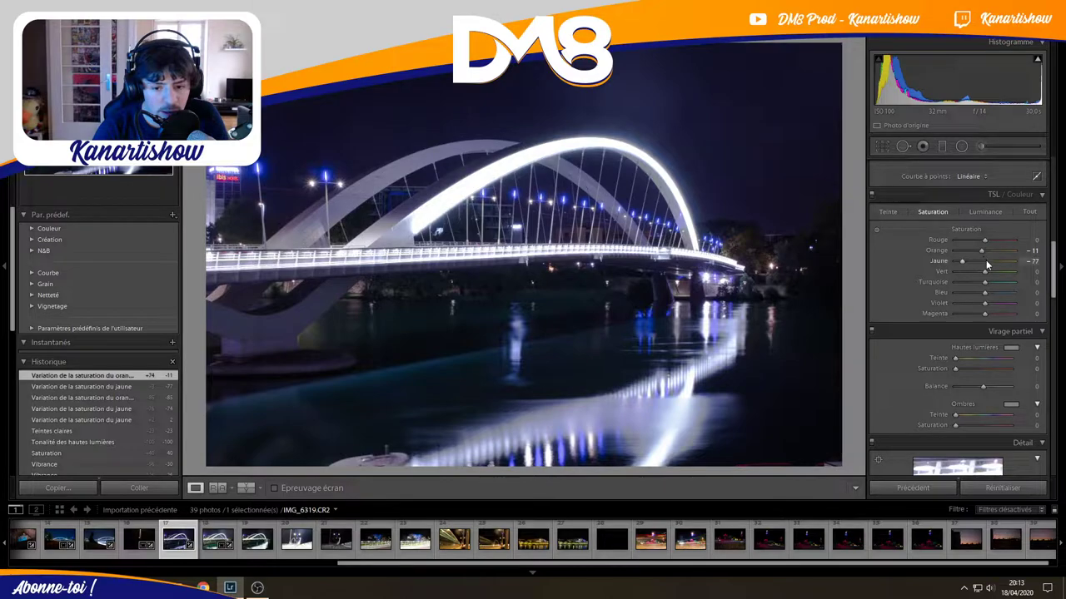
click(962, 251)
click(958, 260)
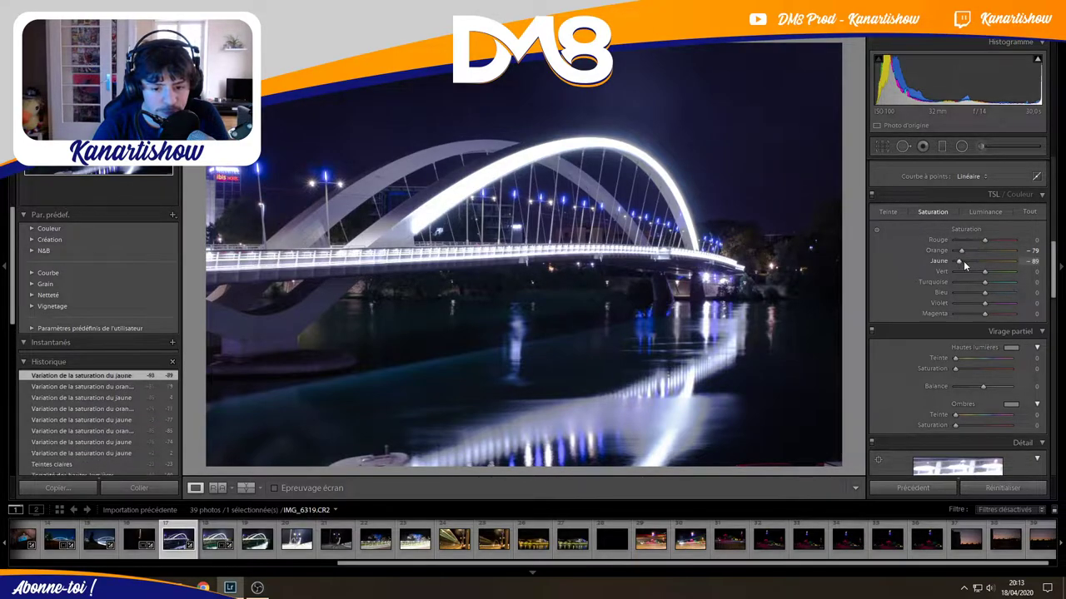
click(962, 261)
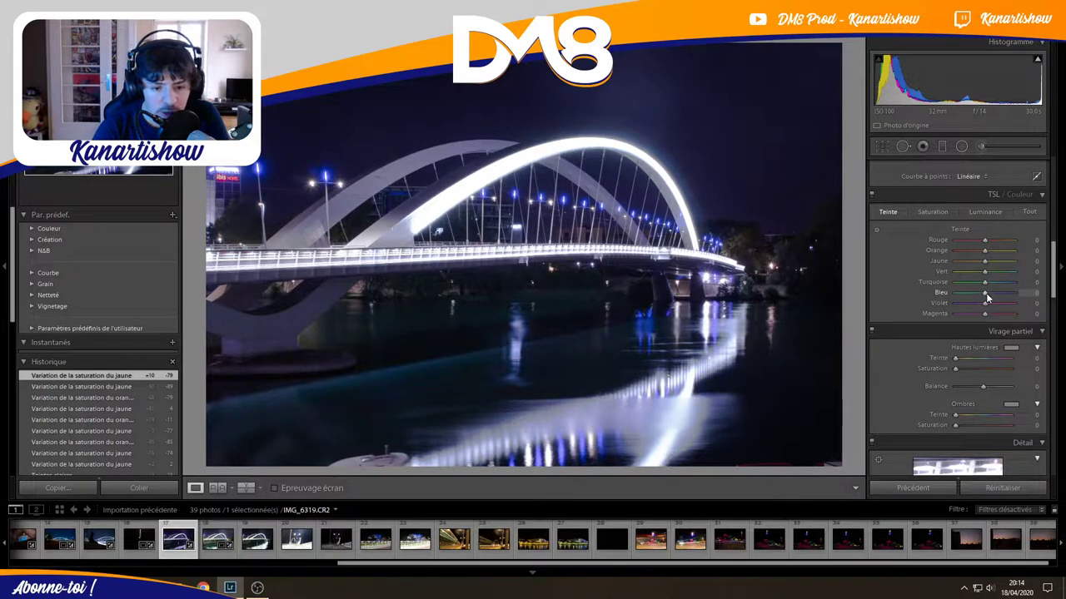
Shift the blue hue toward purple, to +6.
drag(989, 297, 993, 298)
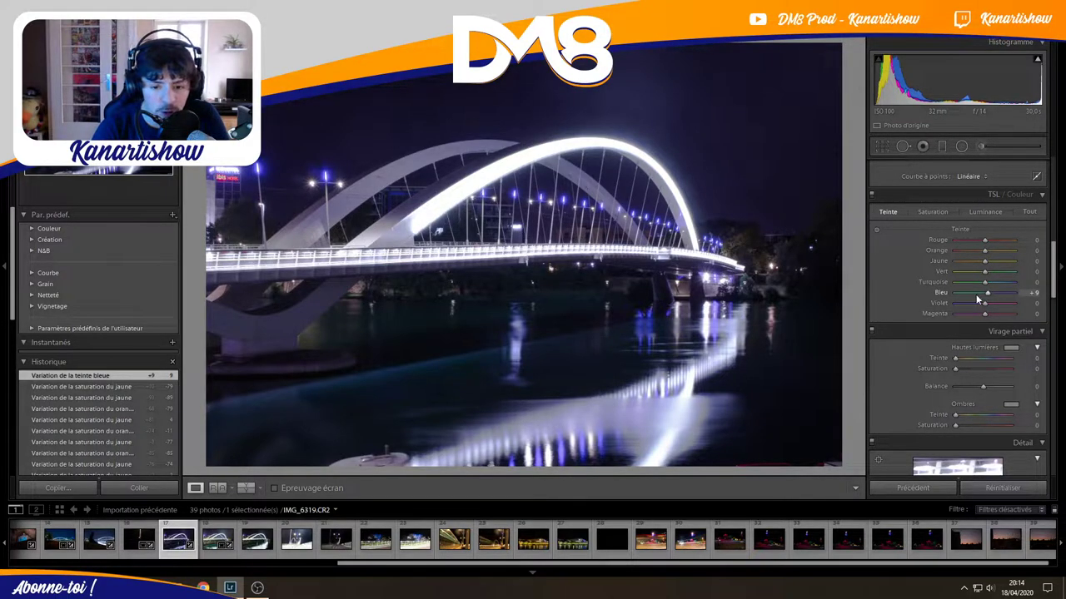
mouse_move(1017, 297)
mouse_down()
mouse_move(1026, 301)
mouse_move(987, 304)
mouse_up()
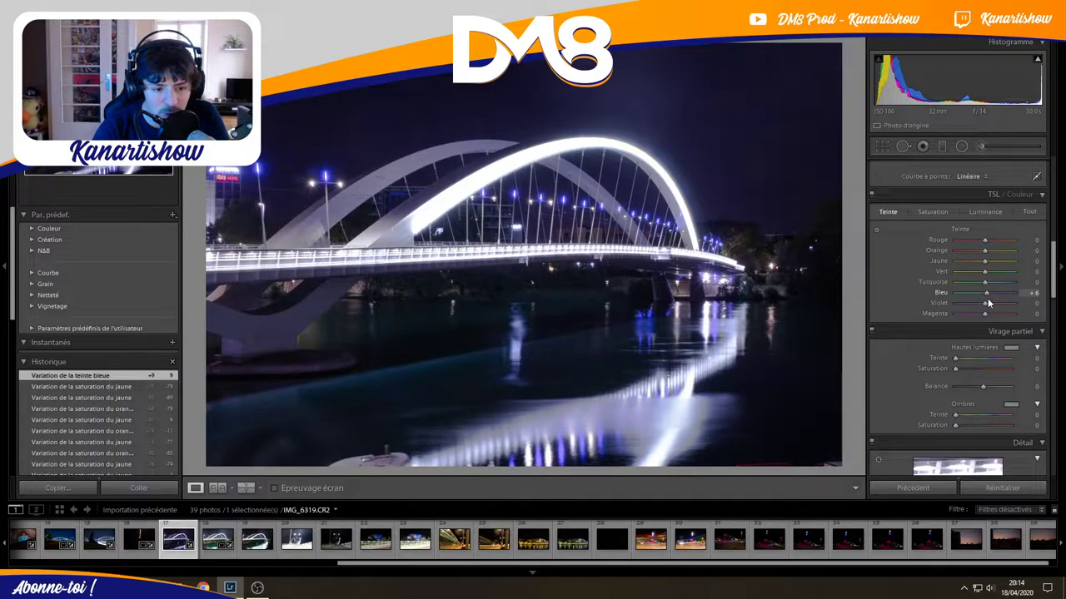
scroll(991, 292, up, 2)
Lower the Basic panel Saturation from +40 to +6.
scroll(993, 283, up, 3)
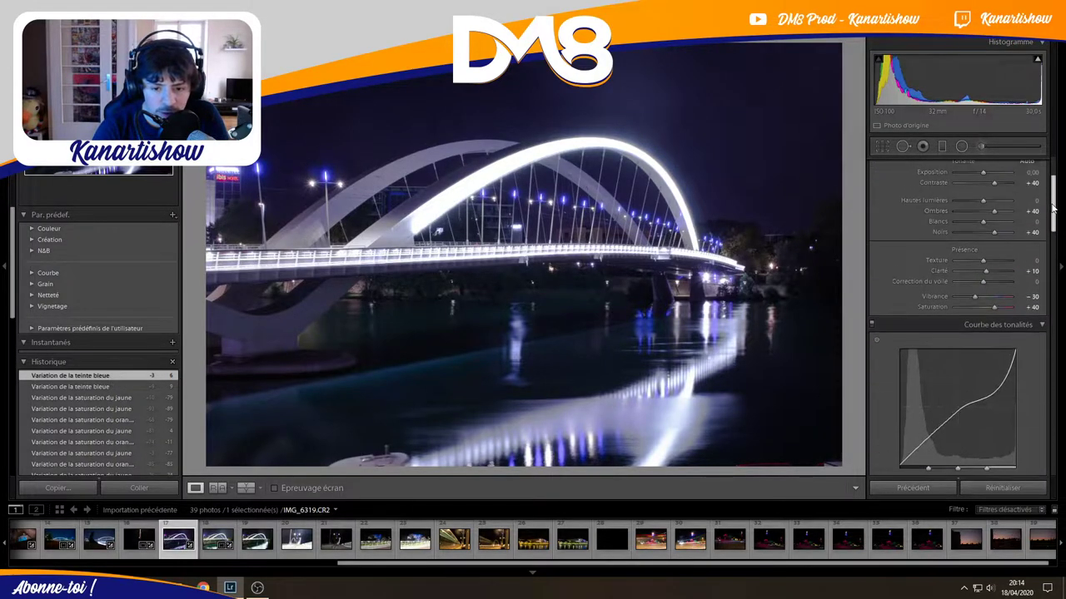
drag(993, 310, 983, 312)
drag(1055, 200, 1054, 214)
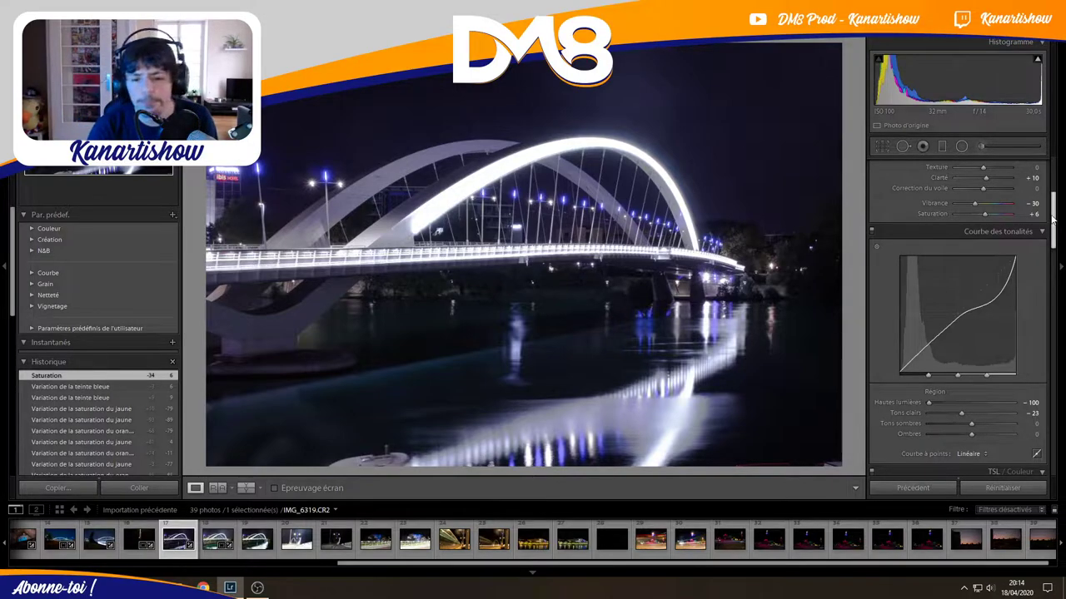
mouse_move(1055, 218)
mouse_down()
mouse_move(1054, 284)
mouse_move(1053, 274)
mouse_up()
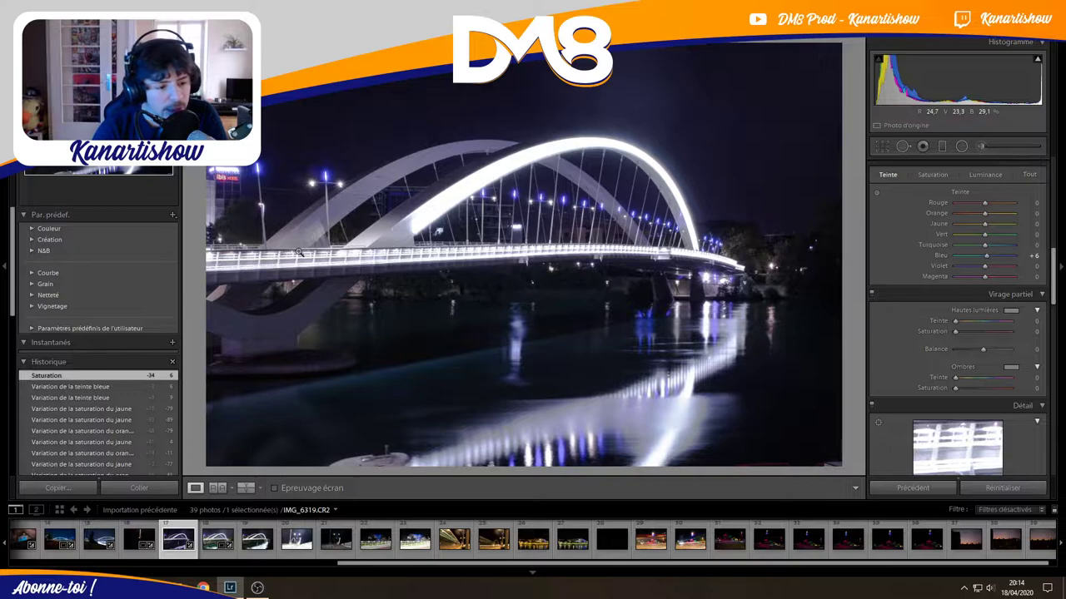
Zoom to 1:1 and pan around the bridge underside, arch and riverbank, then refit the photo.
click(302, 285)
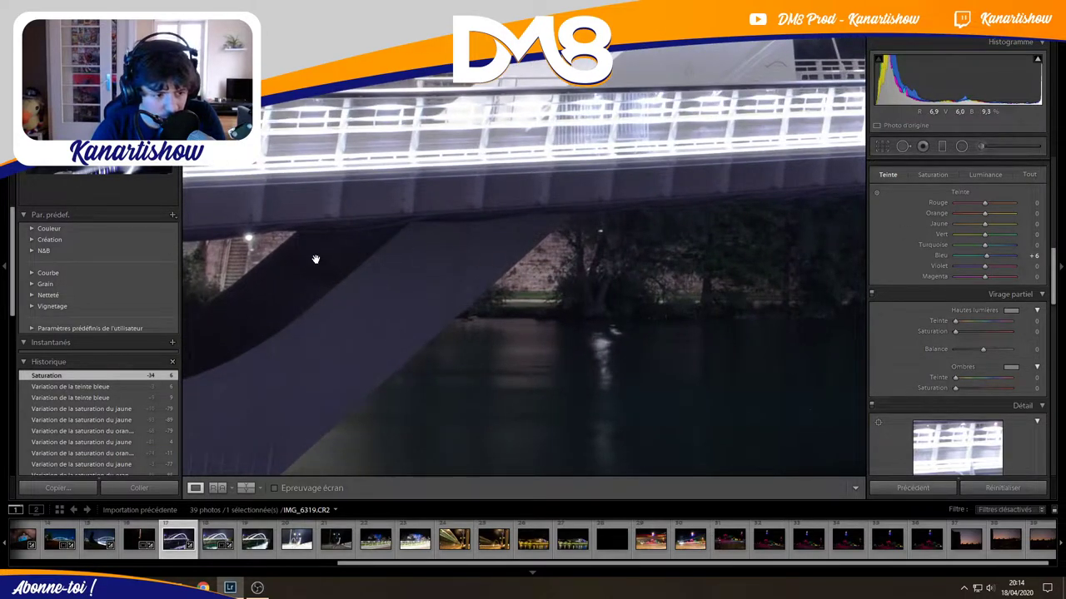
mouse_move(316, 257)
mouse_down()
mouse_move(674, 262)
mouse_move(609, 274)
mouse_move(733, 261)
mouse_up()
click(733, 261)
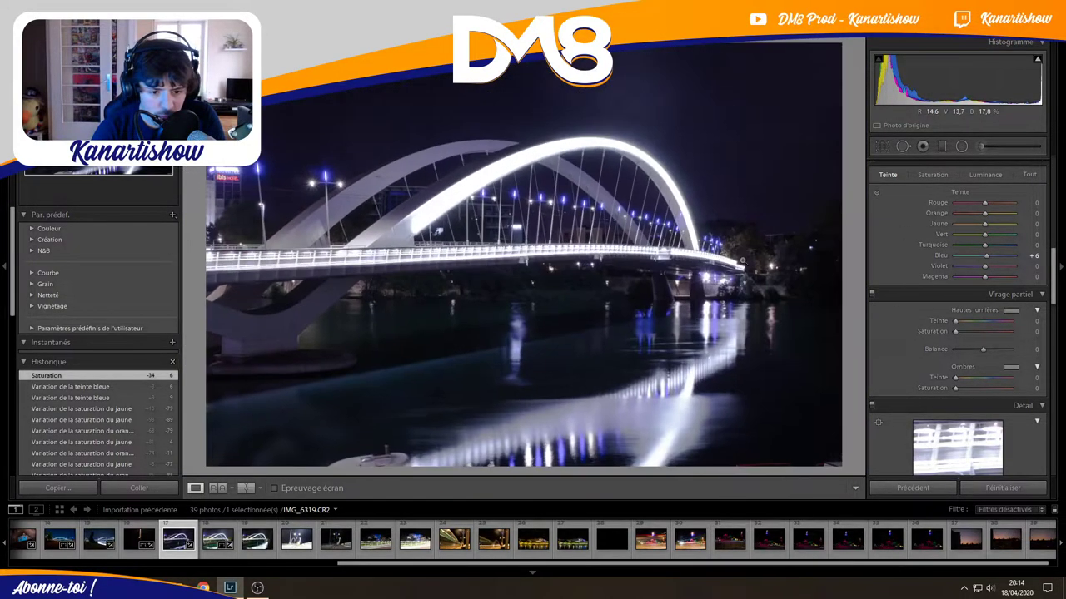
click(375, 108)
mouse_move(375, 108)
mouse_down()
mouse_move(373, 311)
mouse_move(404, 127)
mouse_up()
click(374, 311)
click(374, 311)
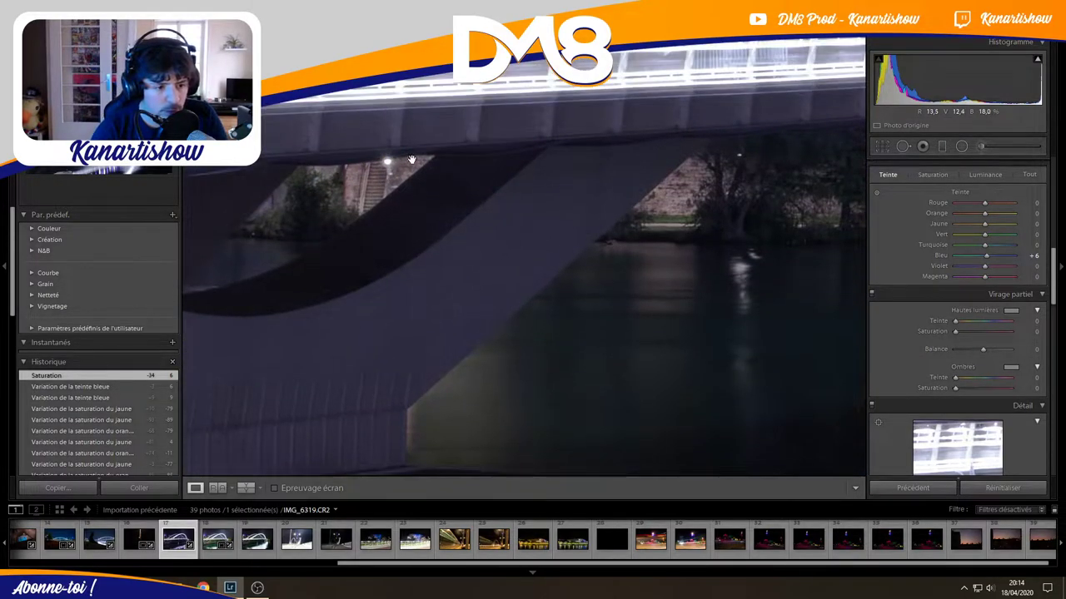
click(409, 189)
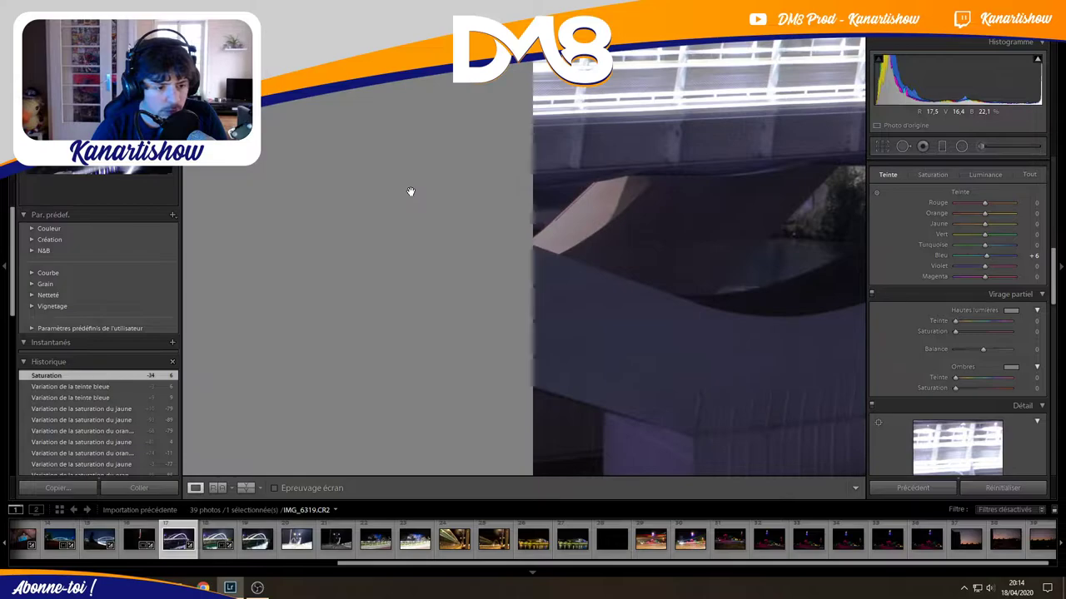
click(455, 198)
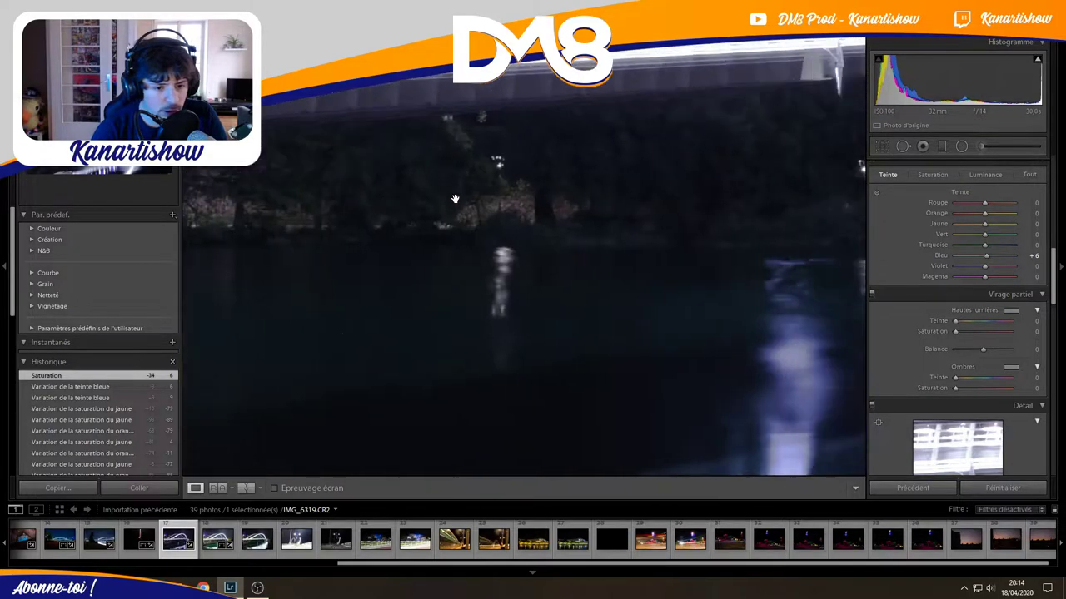
click(455, 199)
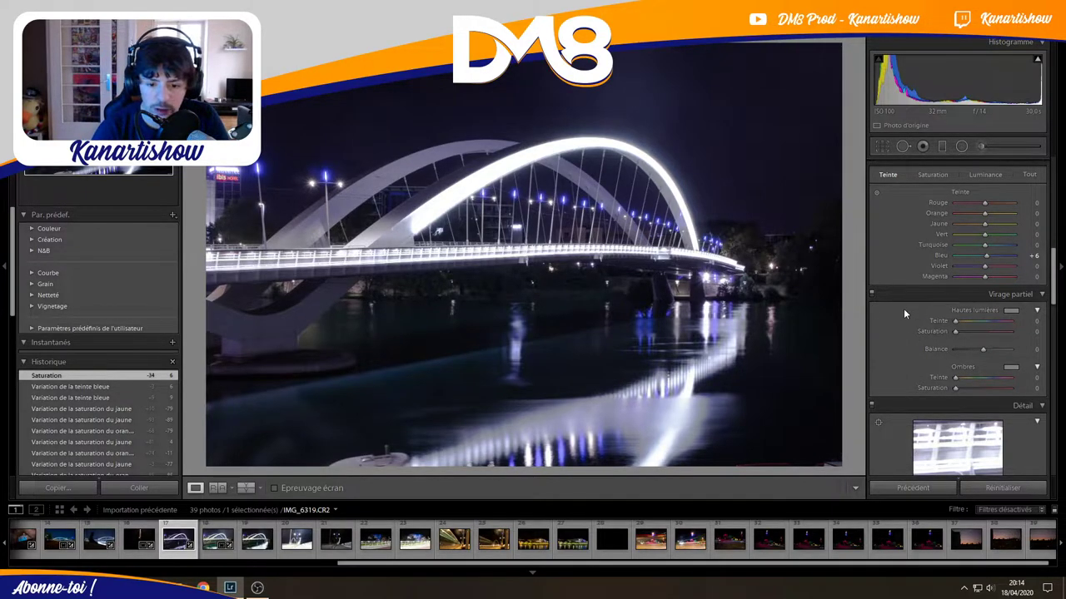
Retune HSL saturation to orange -72 and yellow -68.
scroll(903, 310, down, 3)
scroll(903, 308, up, 3)
scroll(1004, 214, up, 3)
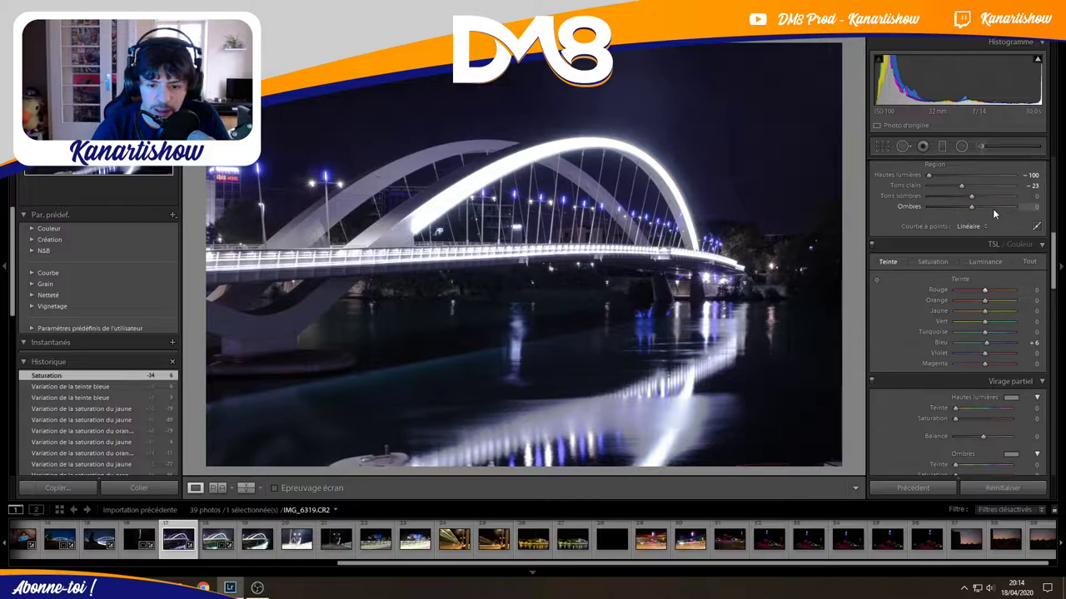
scroll(992, 208, up, 3)
click(932, 349)
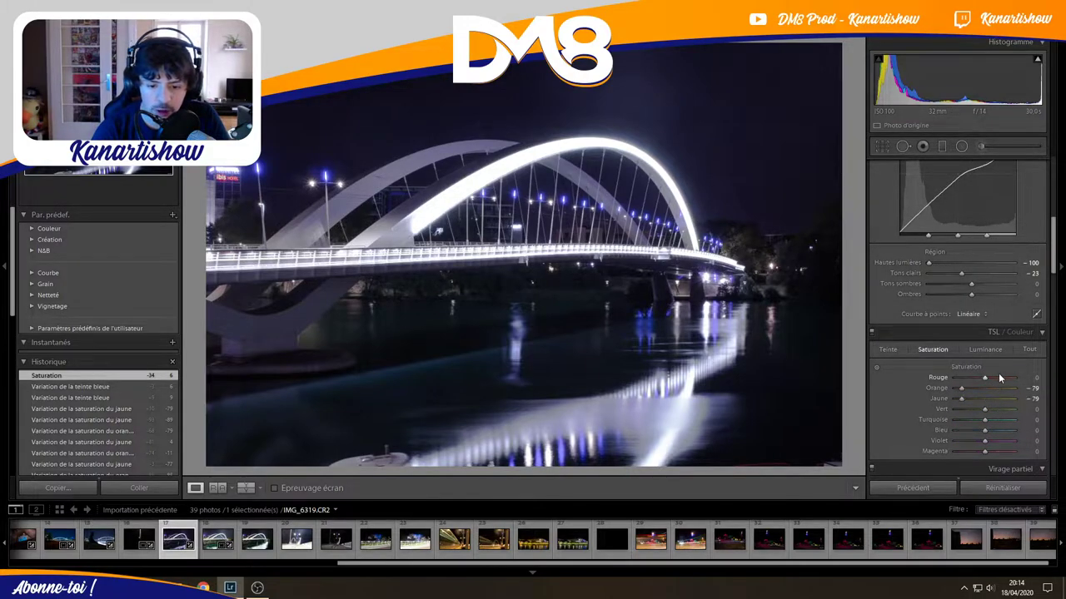
scroll(1006, 333, down, 3)
click(1005, 300)
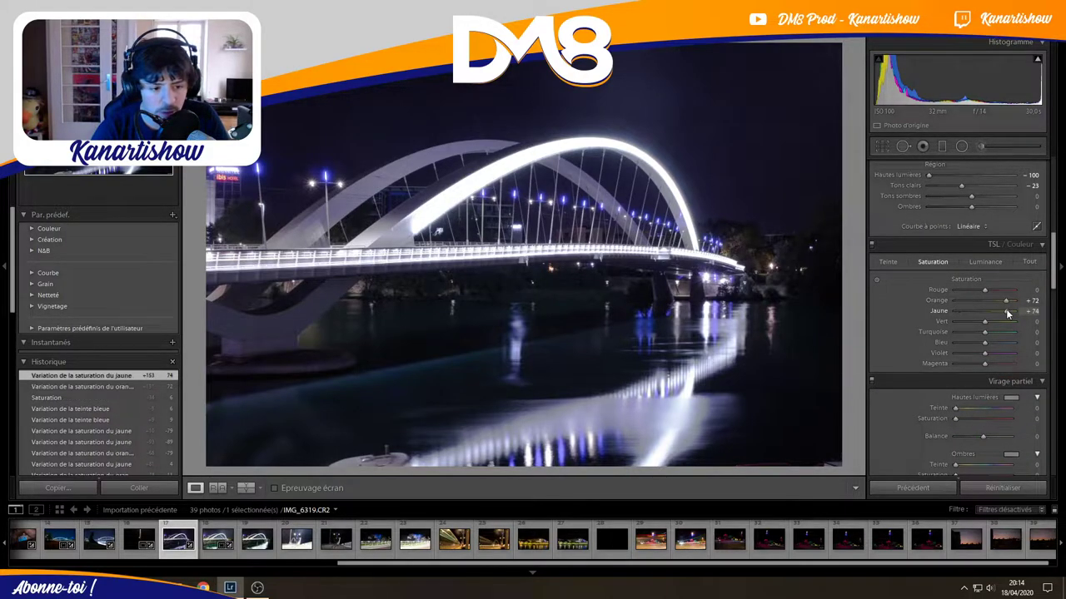
mouse_move(1006, 310)
mouse_down()
mouse_move(929, 315)
mouse_move(898, 304)
mouse_move(963, 299)
mouse_move(962, 313)
mouse_up()
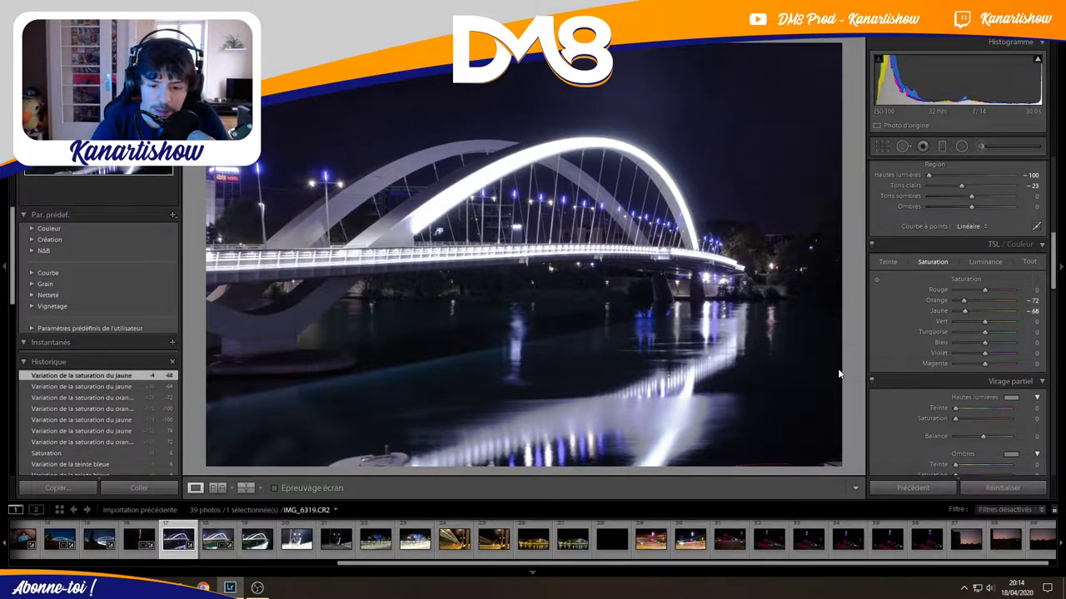
scroll(872, 369, down, 3)
scroll(872, 369, down, 3)
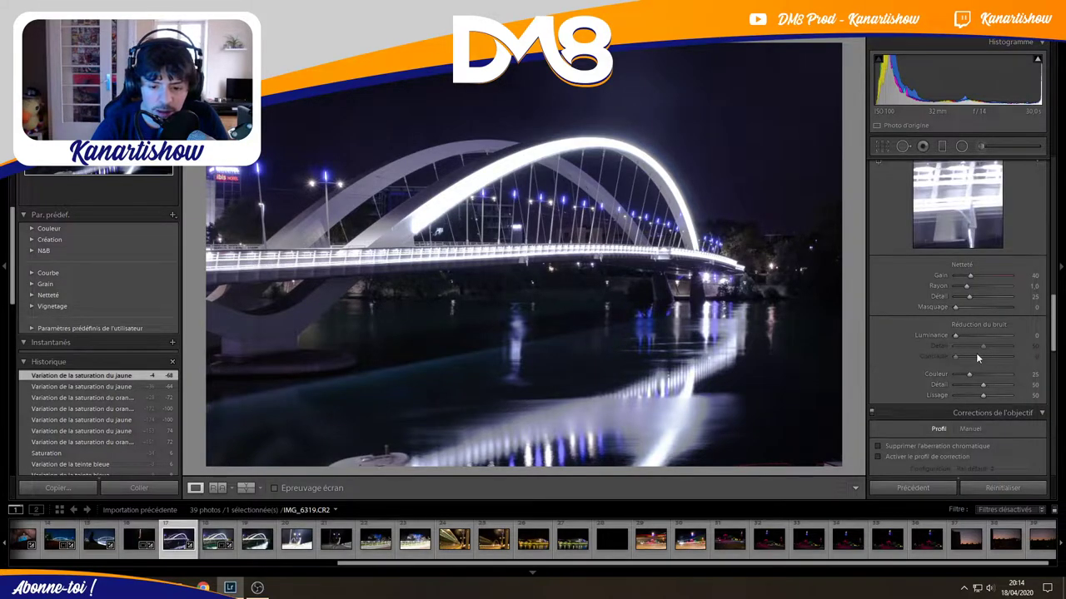
Zoom into the lit deck, set luminance noise reduction to 31 and colour to 30, then refit.
click(631, 250)
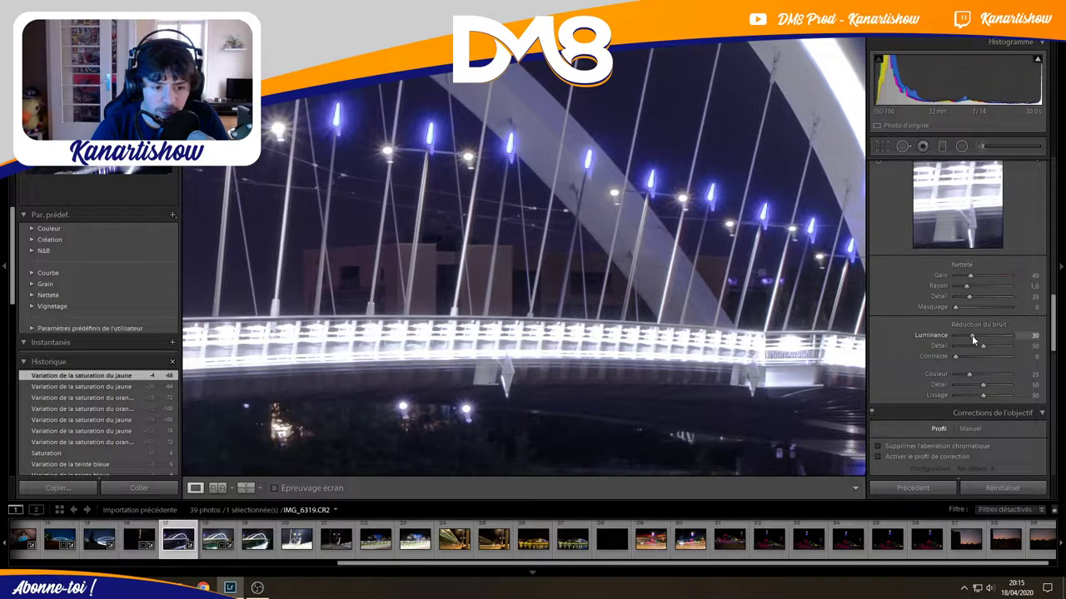
drag(971, 334, 972, 335)
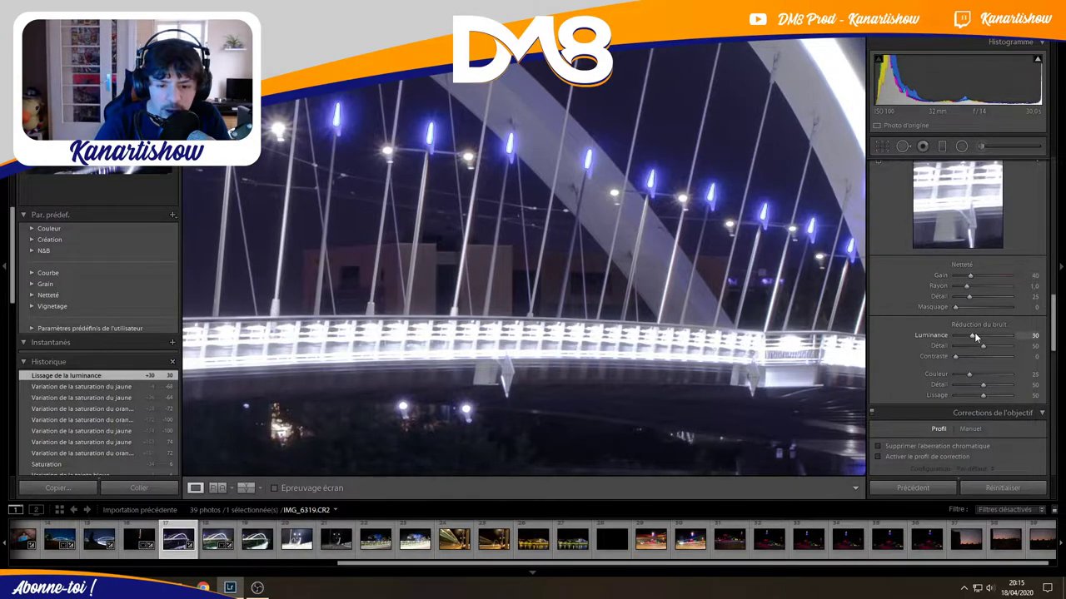
mouse_move(971, 335)
mouse_down()
mouse_move(921, 337)
mouse_move(972, 334)
mouse_up()
drag(970, 374, 975, 374)
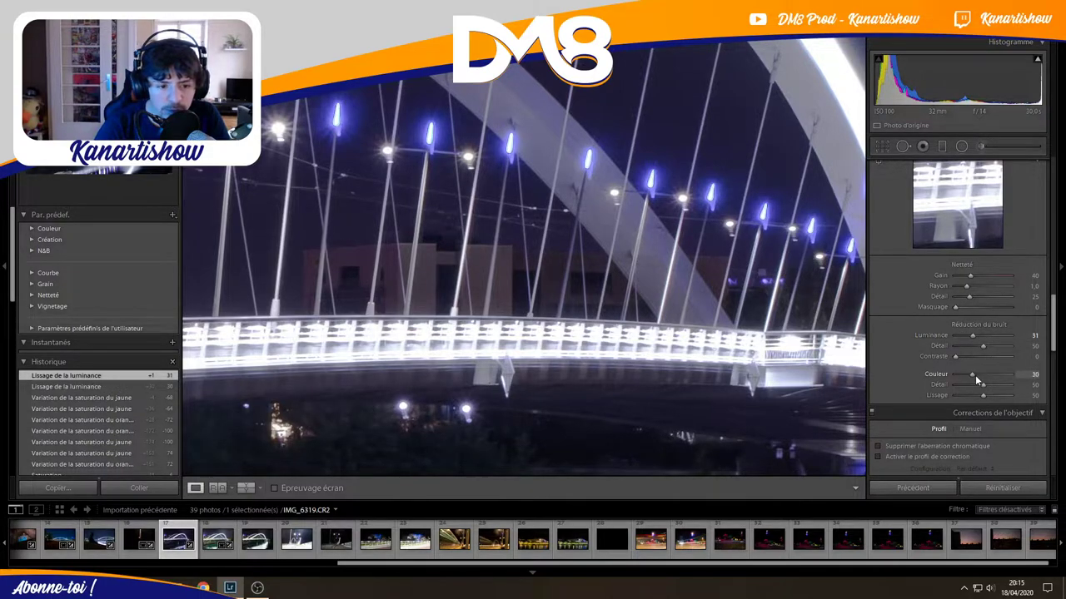
click(567, 282)
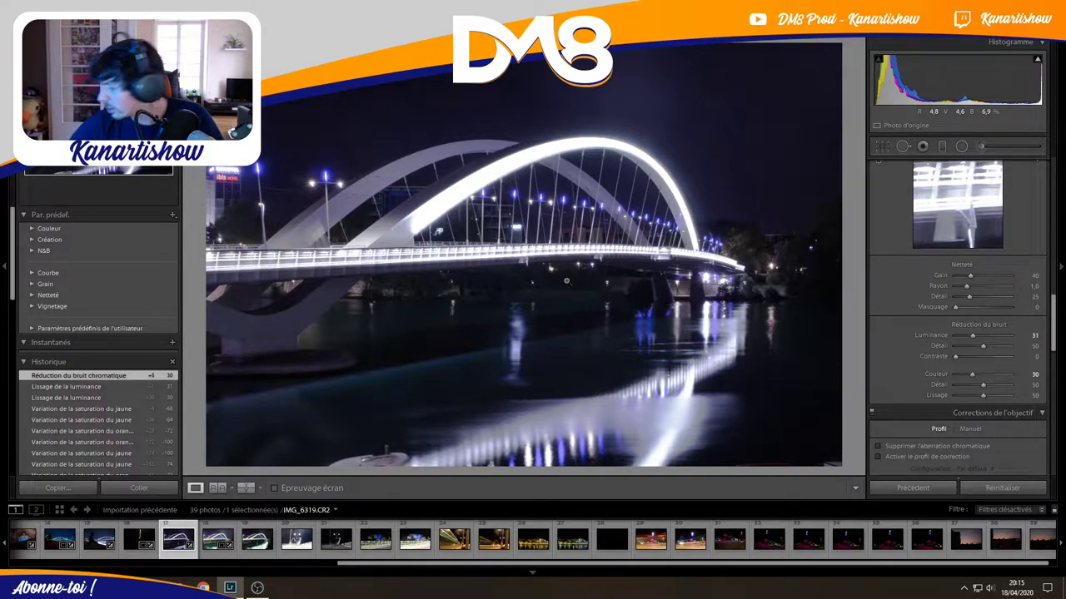
Show the Before/After comparison in a left/right split layout.
scroll(907, 396, up, 3)
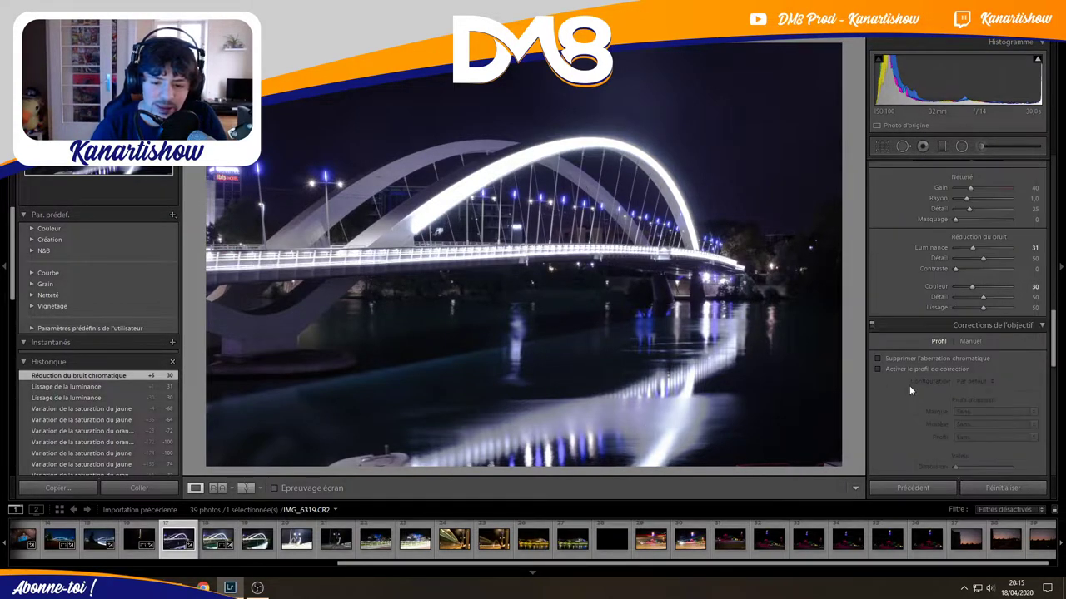
scroll(909, 381, up, 3)
scroll(902, 374, up, 3)
scroll(896, 366, up, 2)
click(565, 214)
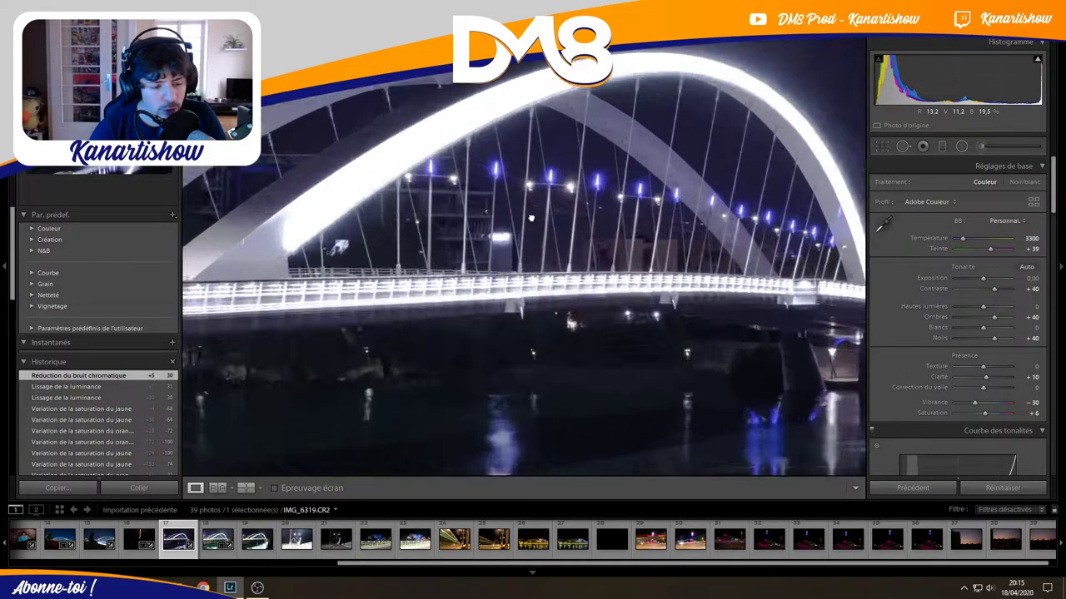
click(565, 214)
click(238, 487)
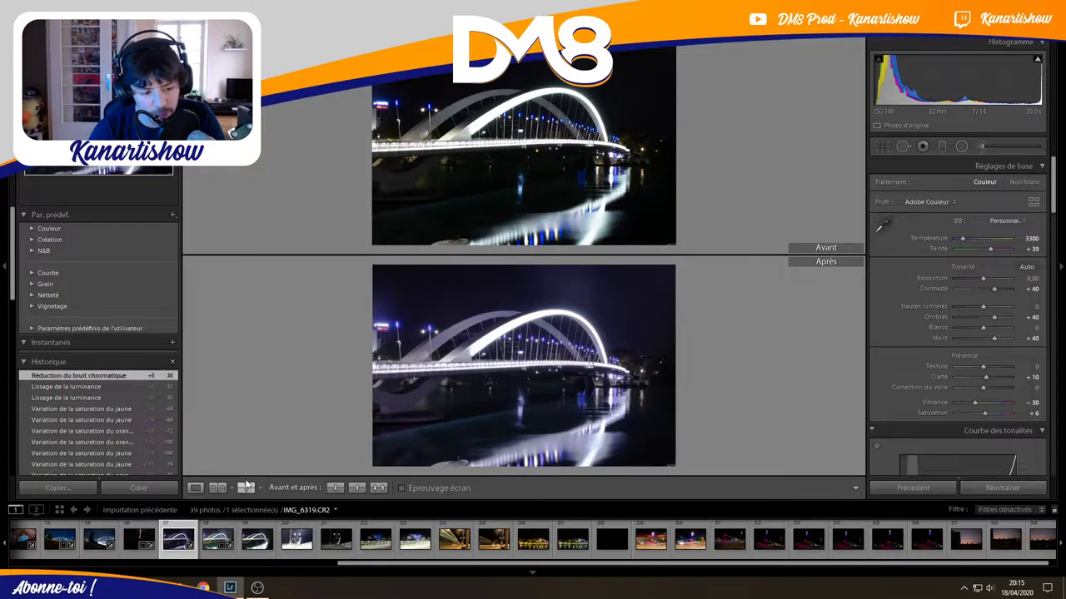
click(245, 487)
click(246, 487)
click(246, 487)
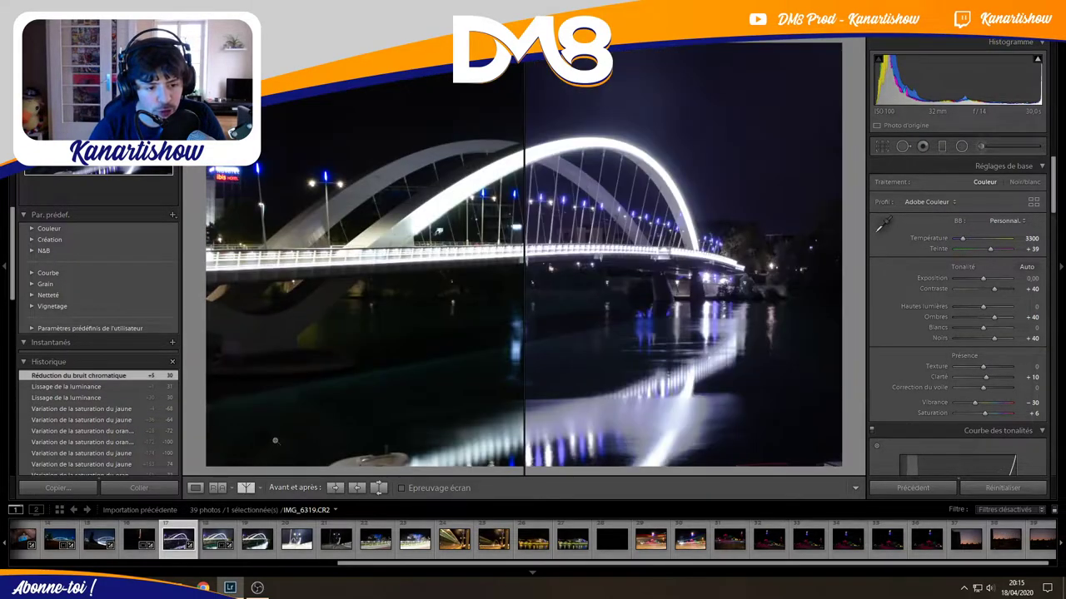
Zoom and pan both halves over the deck, cables and river, then zoom back out.
click(594, 230)
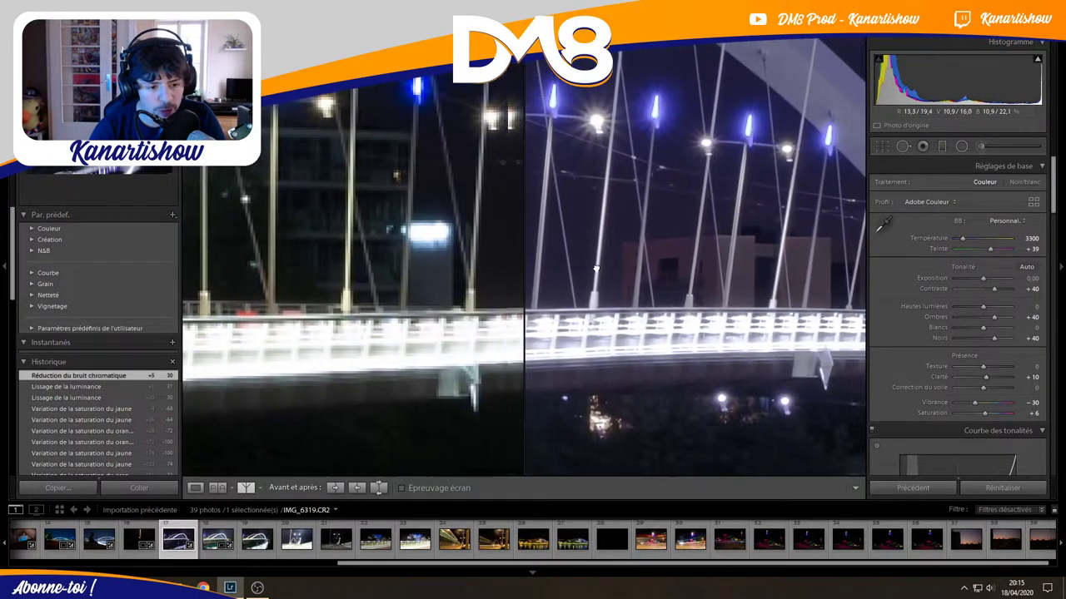
click(595, 268)
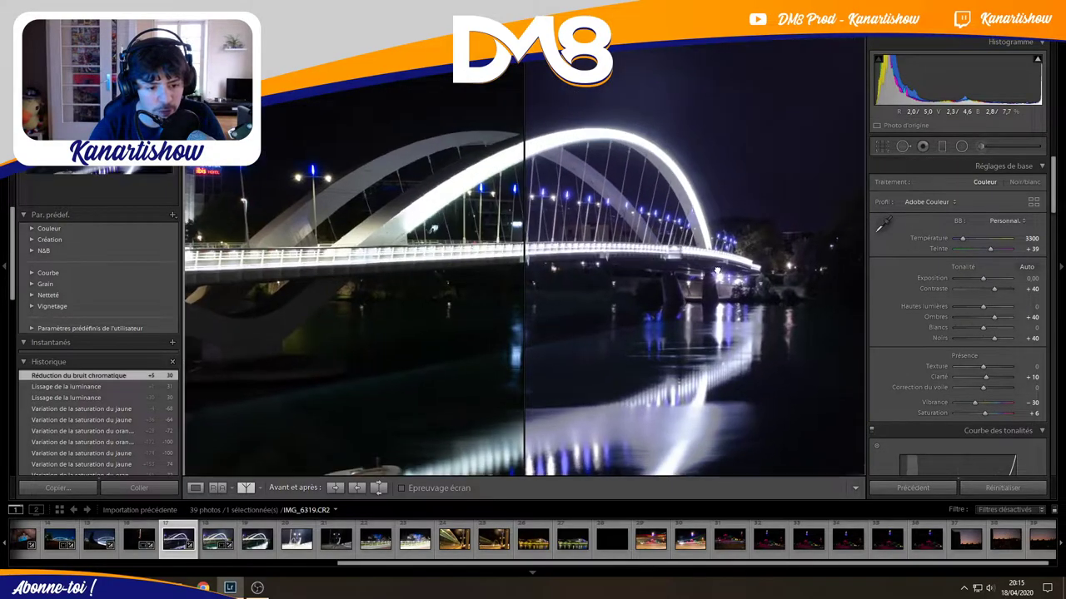
drag(716, 272, 537, 213)
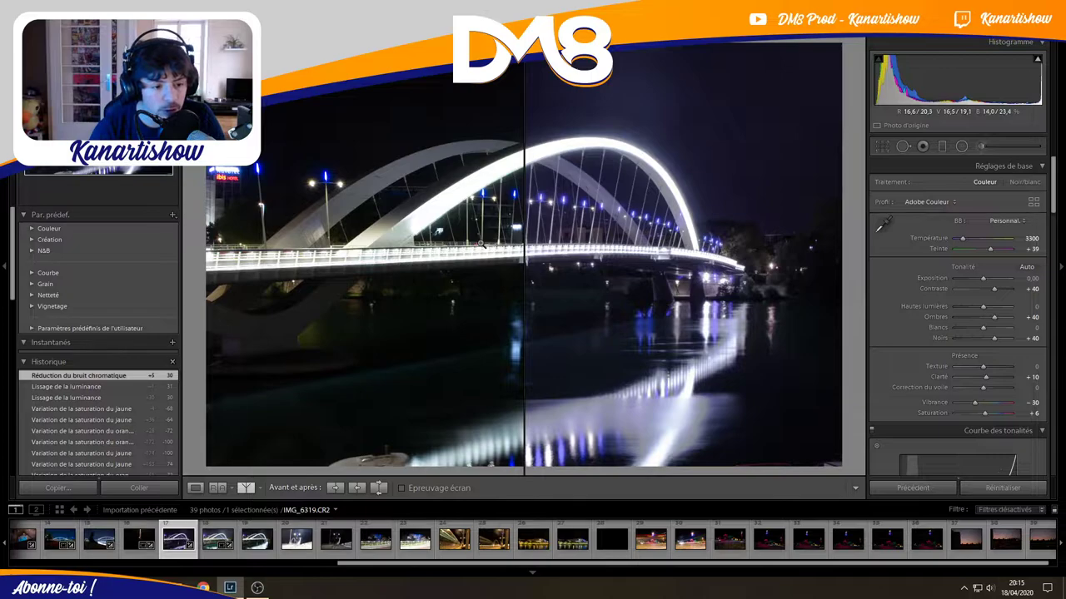
click(607, 185)
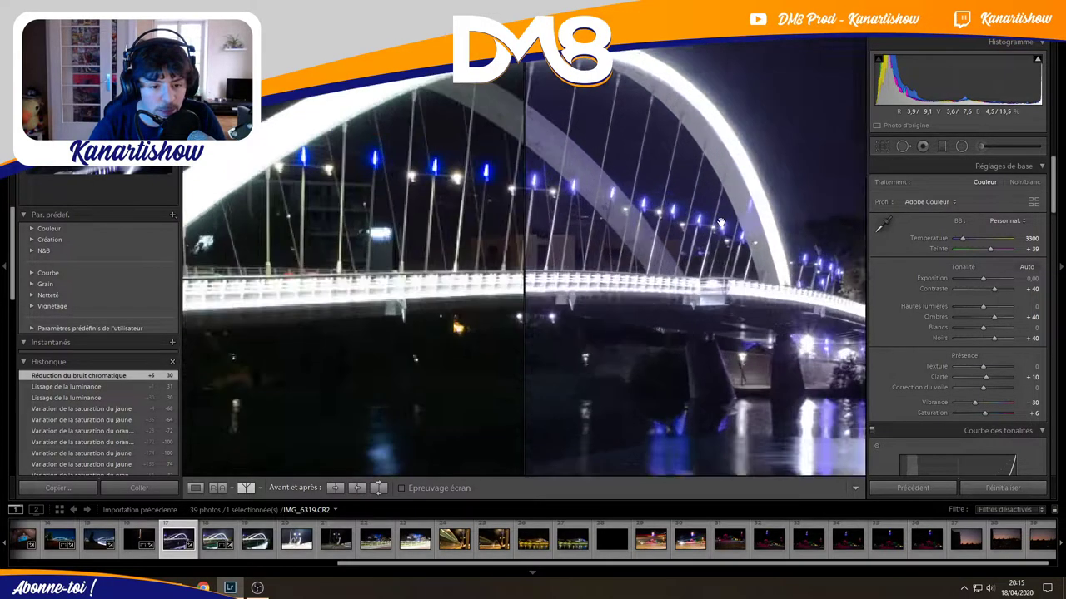
drag(562, 265, 437, 263)
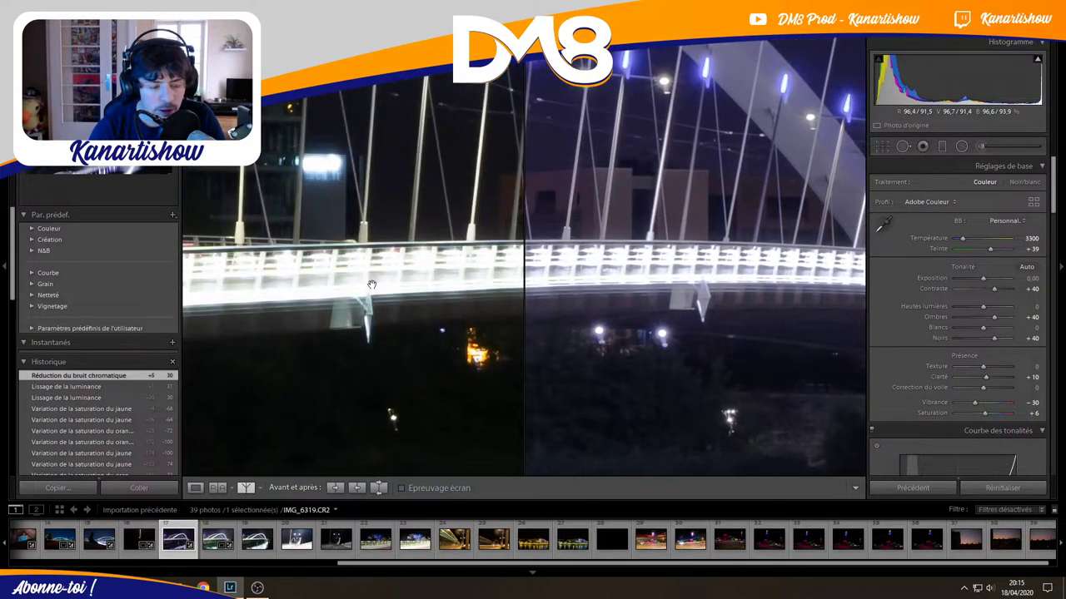
click(437, 263)
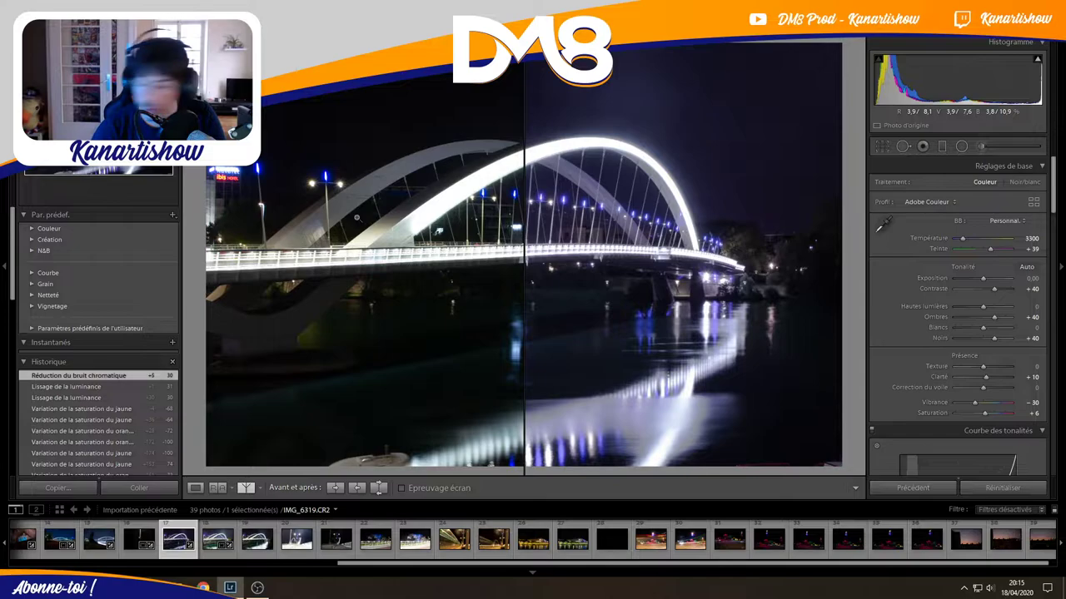
View IMG_6322-HDR.dng alone in Loupe, then move to the unedited IMG_6334.CR2 frame.
click(220, 538)
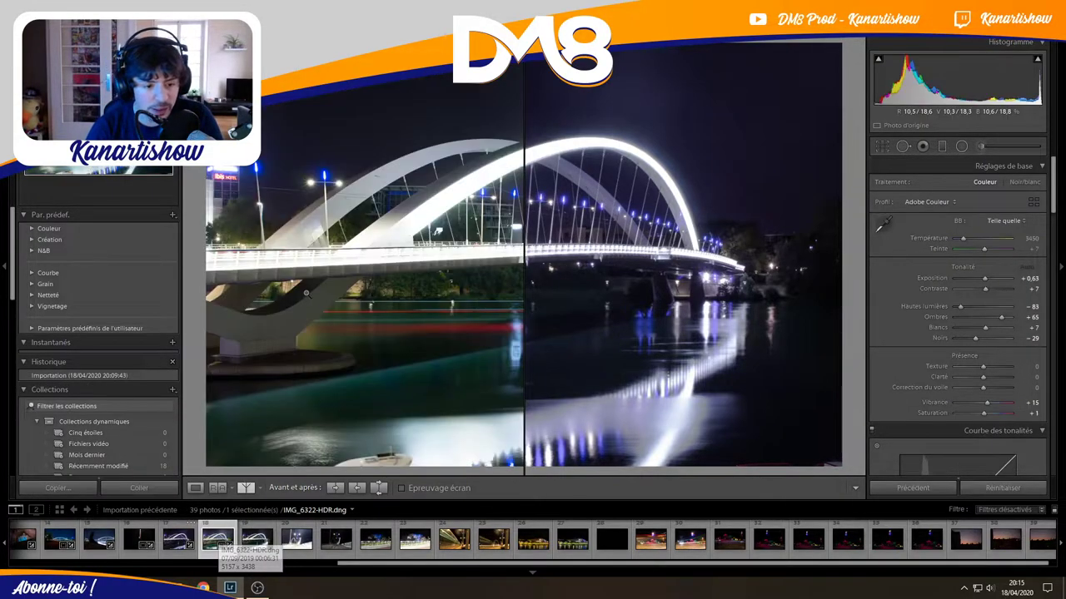
click(195, 487)
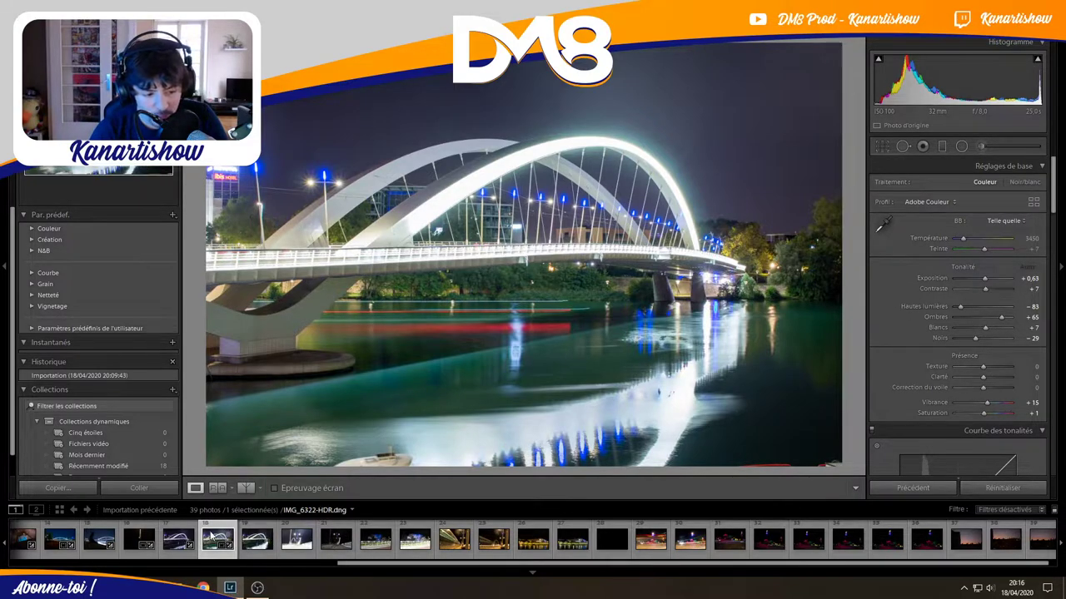
click(255, 539)
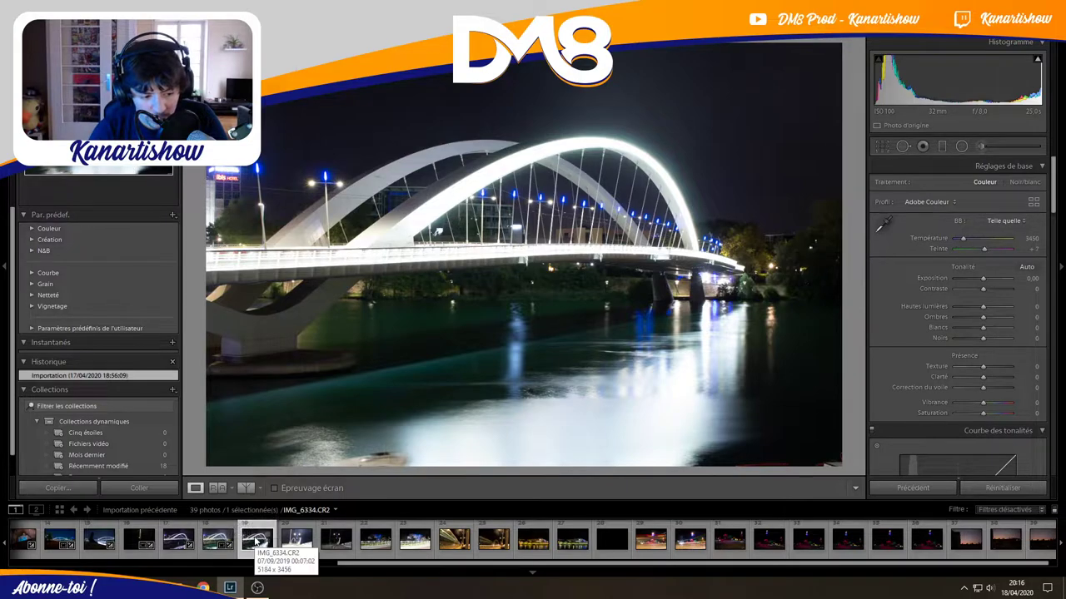
Remove the IMG_6334.CR2 source frame from the catalogue.
right_click(256, 542)
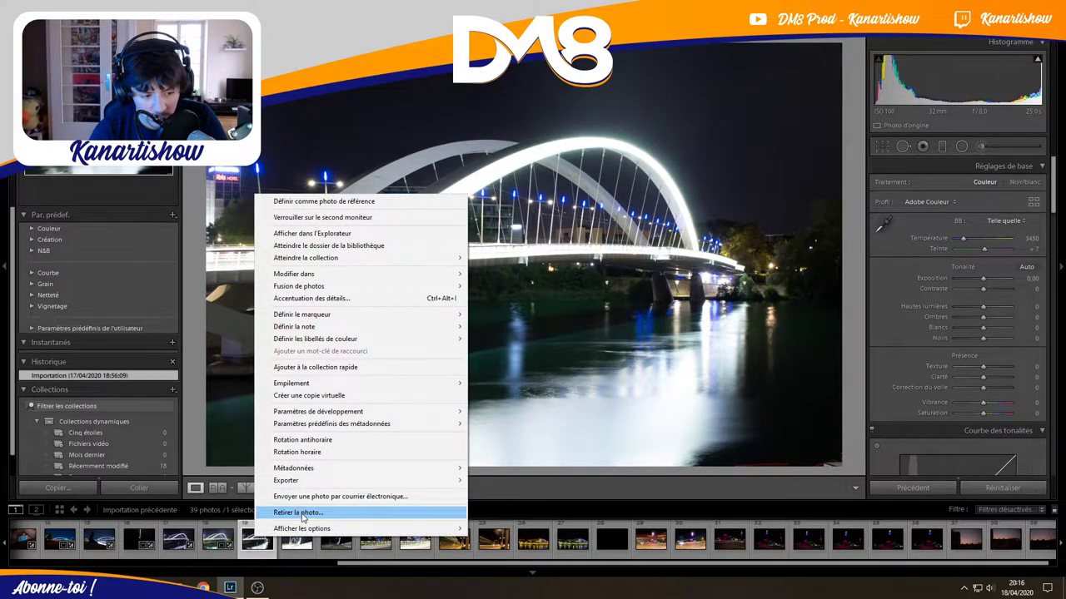
click(301, 512)
click(554, 327)
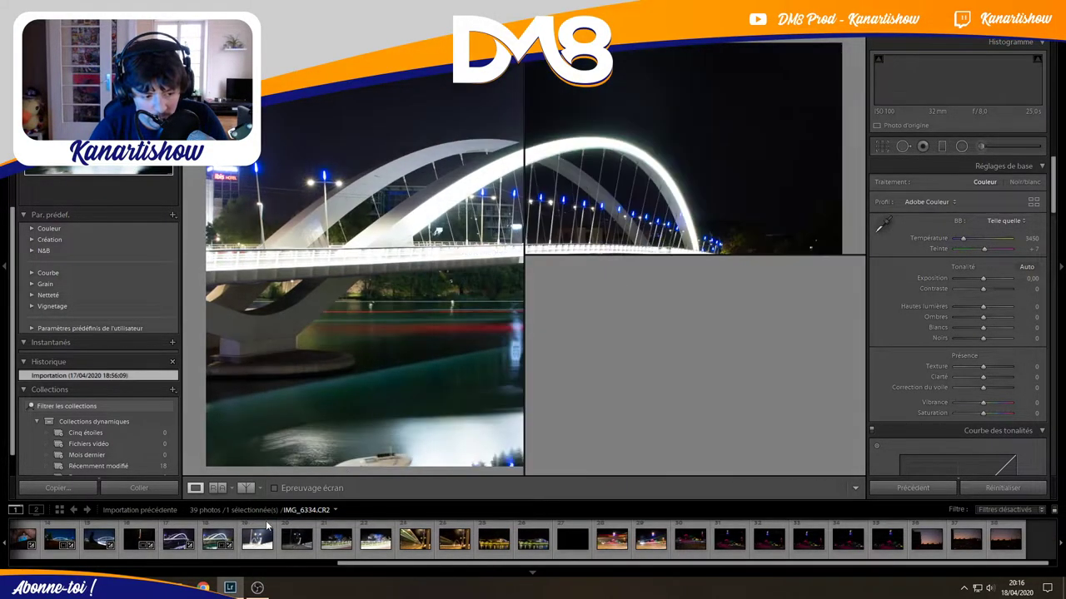
Scroll the filmstrip back and select the merged HDR bridge photo.
scroll(688, 570, up, 1)
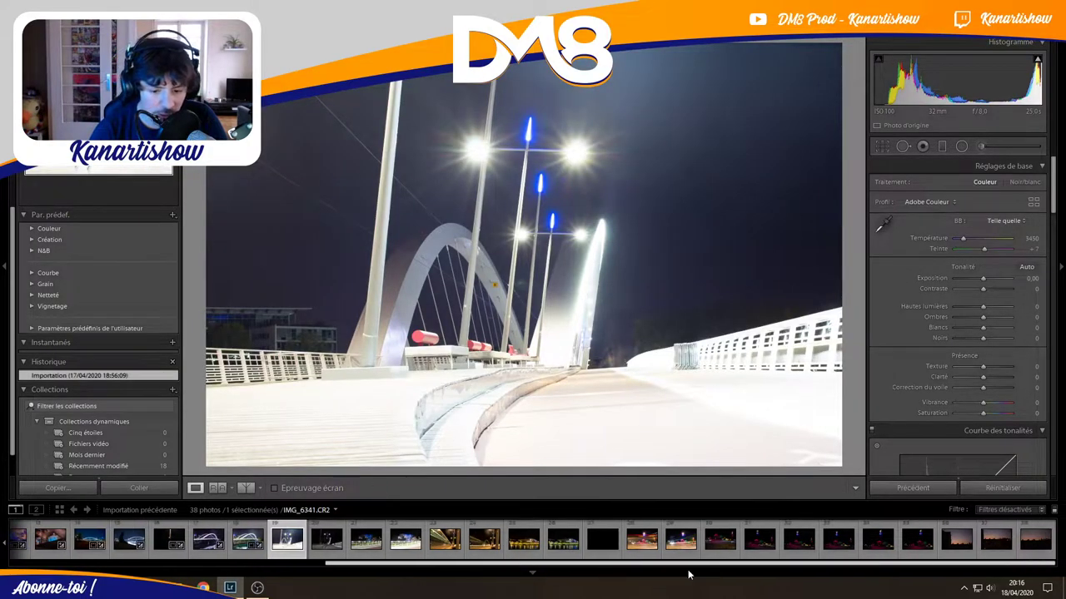
scroll(505, 573, up, 2)
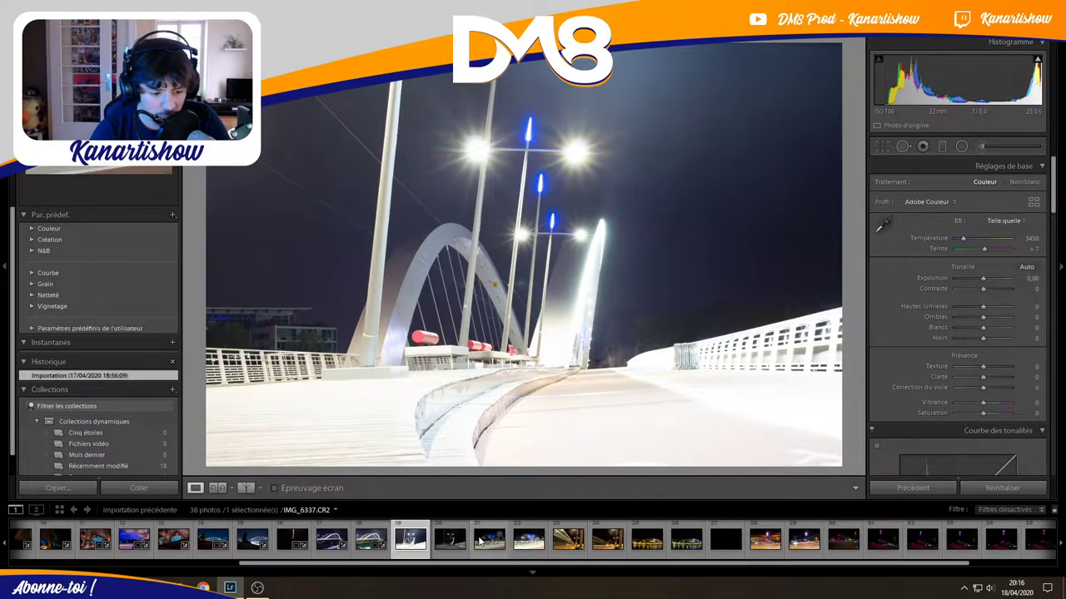
click(331, 540)
click(370, 543)
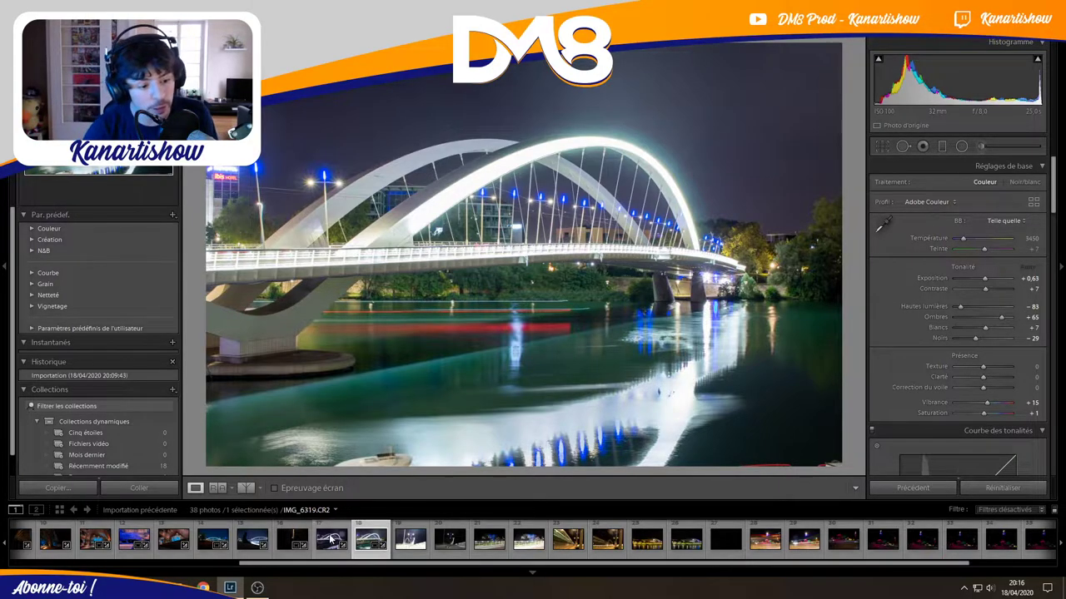
Compare the edited IMG_6319.CR2 frame with the HDR DNG and settle on the HDR.
click(369, 537)
click(368, 537)
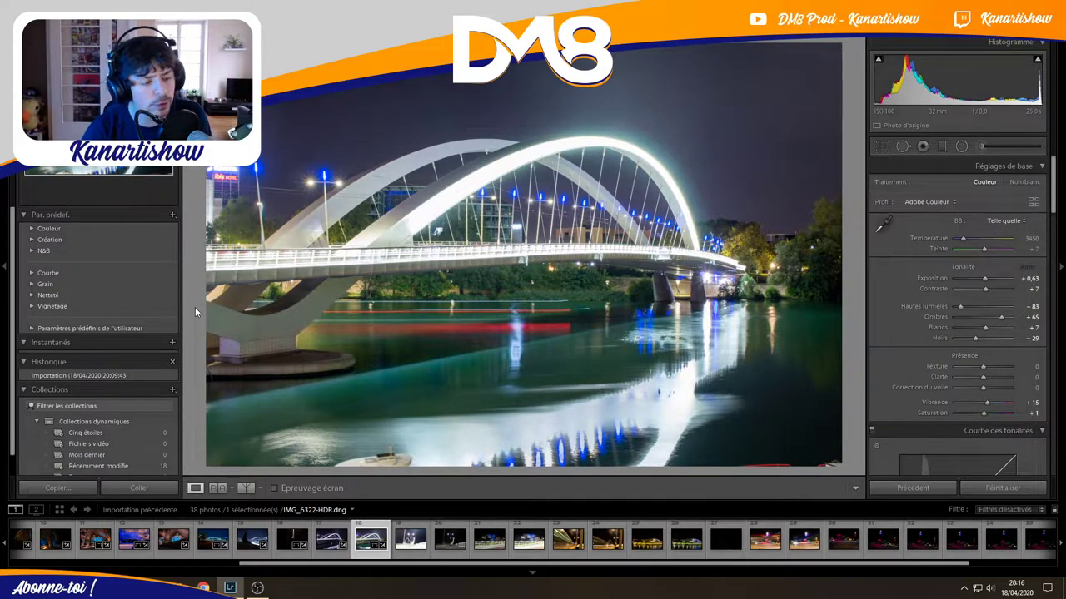
scroll(61, 372, down, 2)
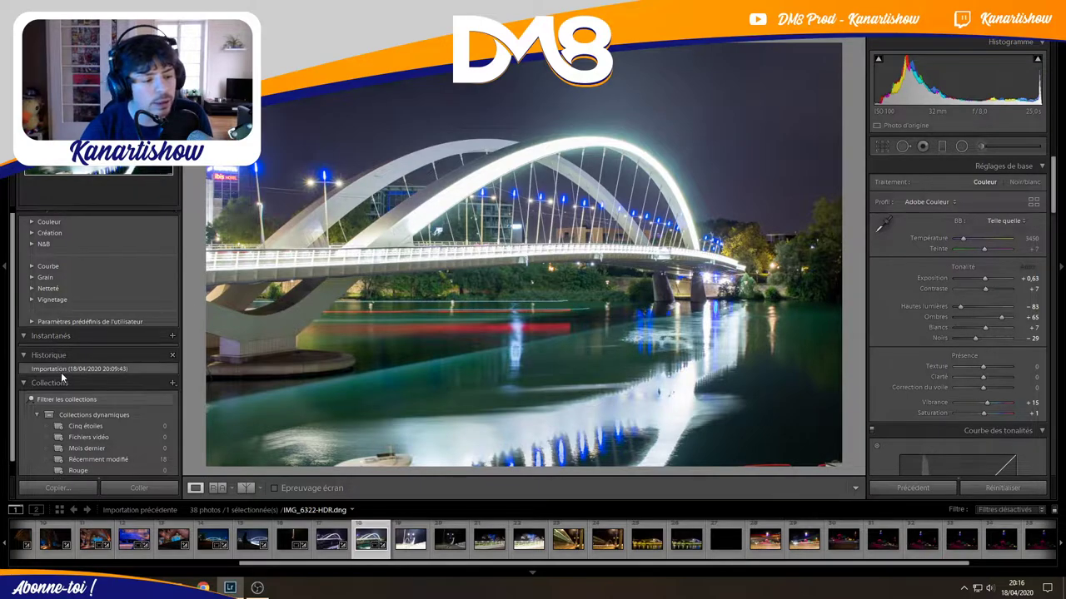
scroll(73, 376, up, 2)
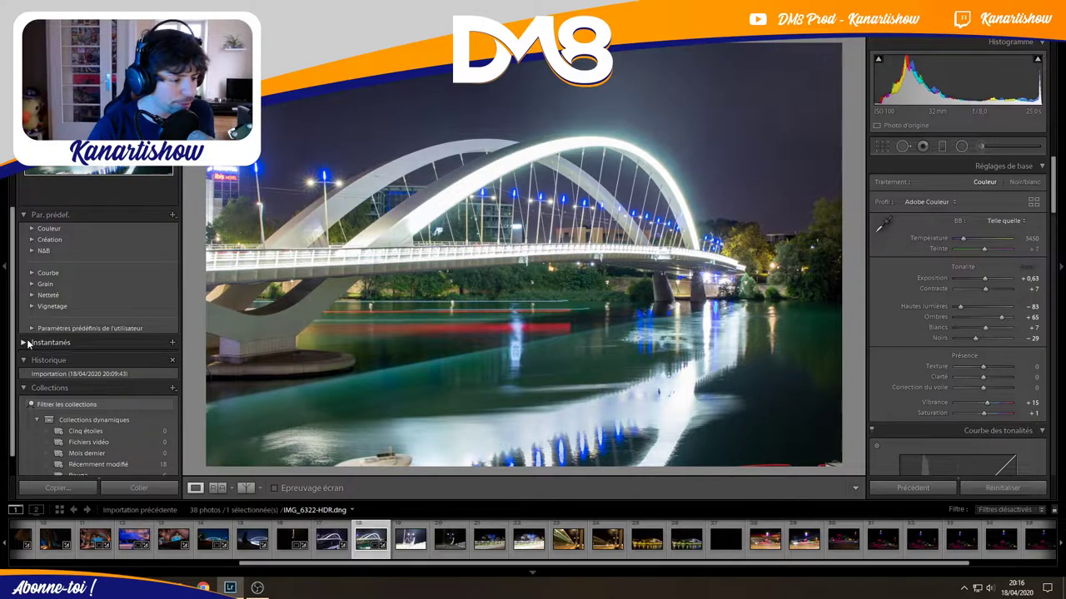
click(25, 366)
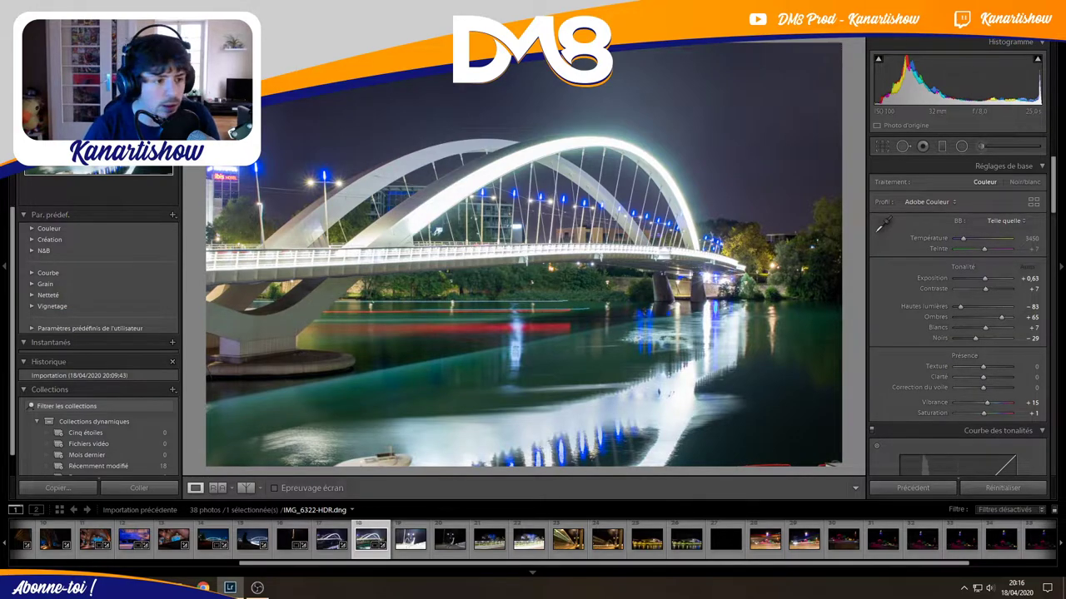
Open and dismiss the Window menu, then bring up Windows search.
click(249, 65)
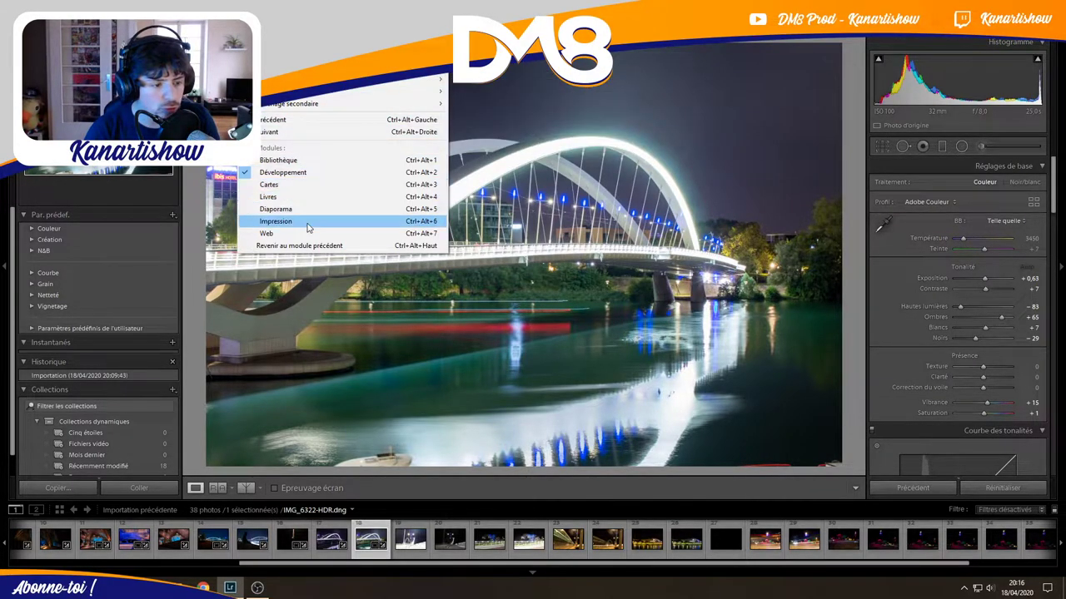
key(Escape)
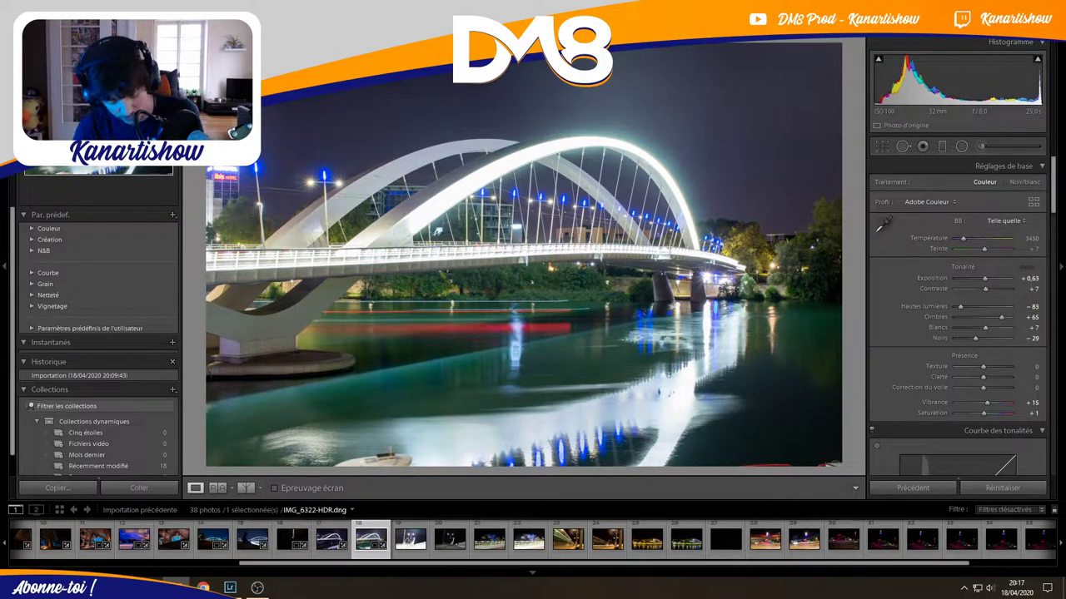
key(super)
Launch Adobe Bridge via search 'brid', dismiss its startup prompts, and minimise it to Lightroom.
text(brid)
key(Return)
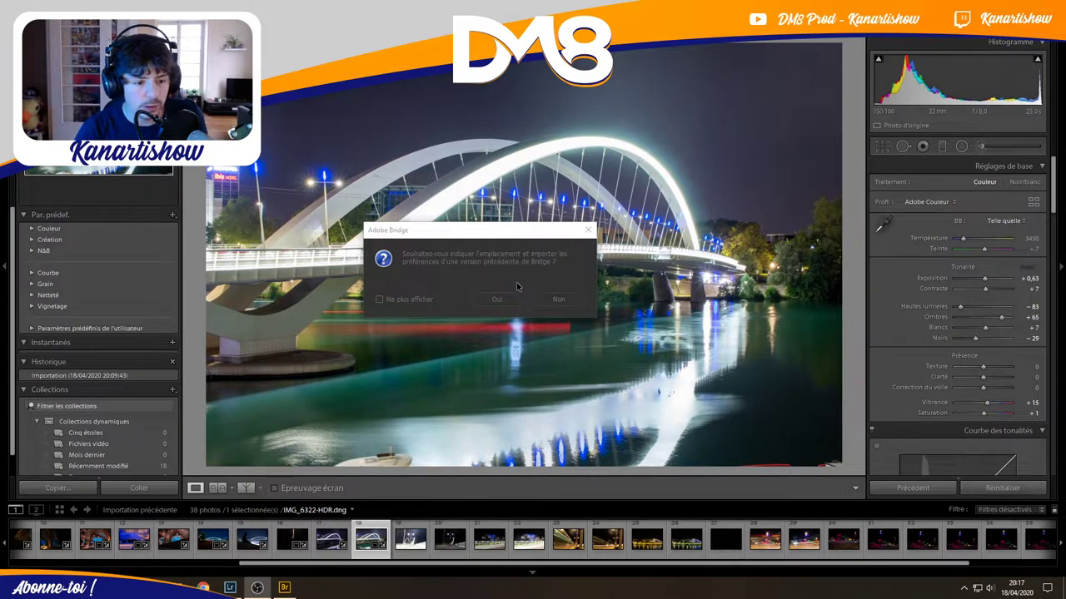
click(550, 302)
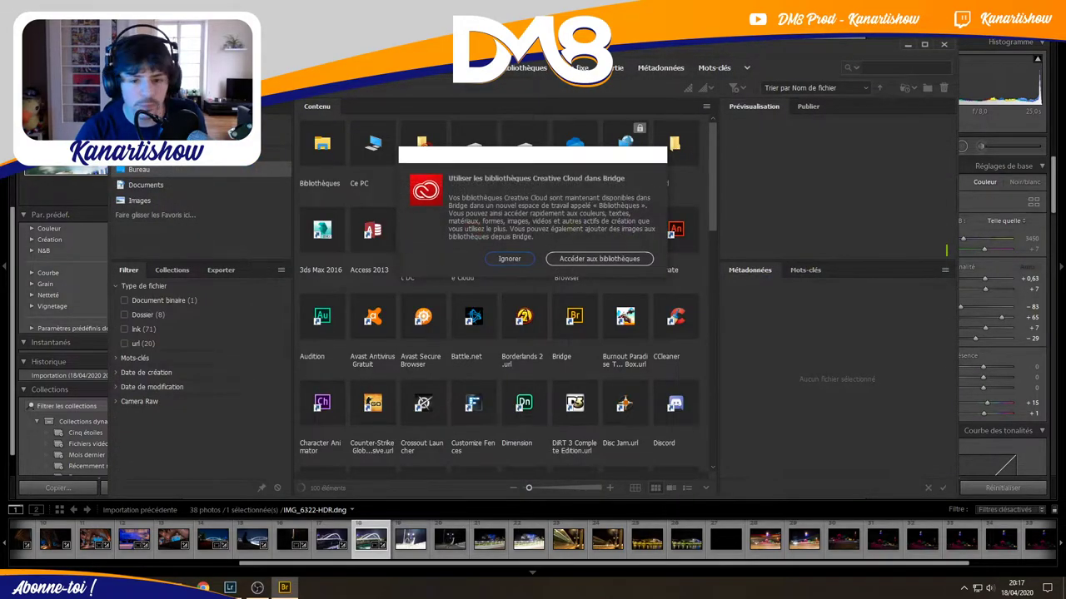
click(510, 259)
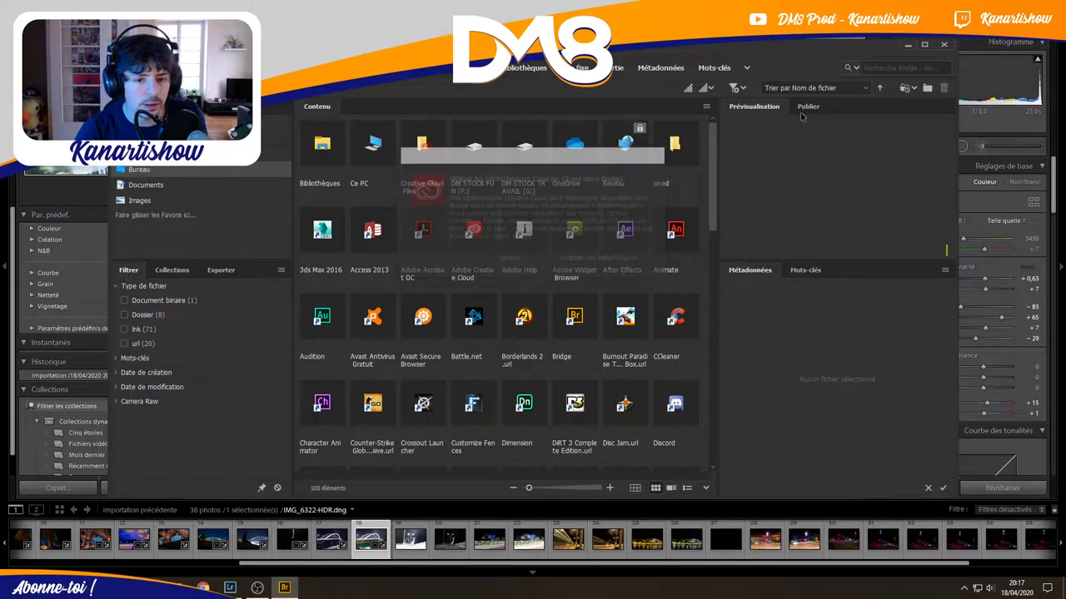
click(908, 44)
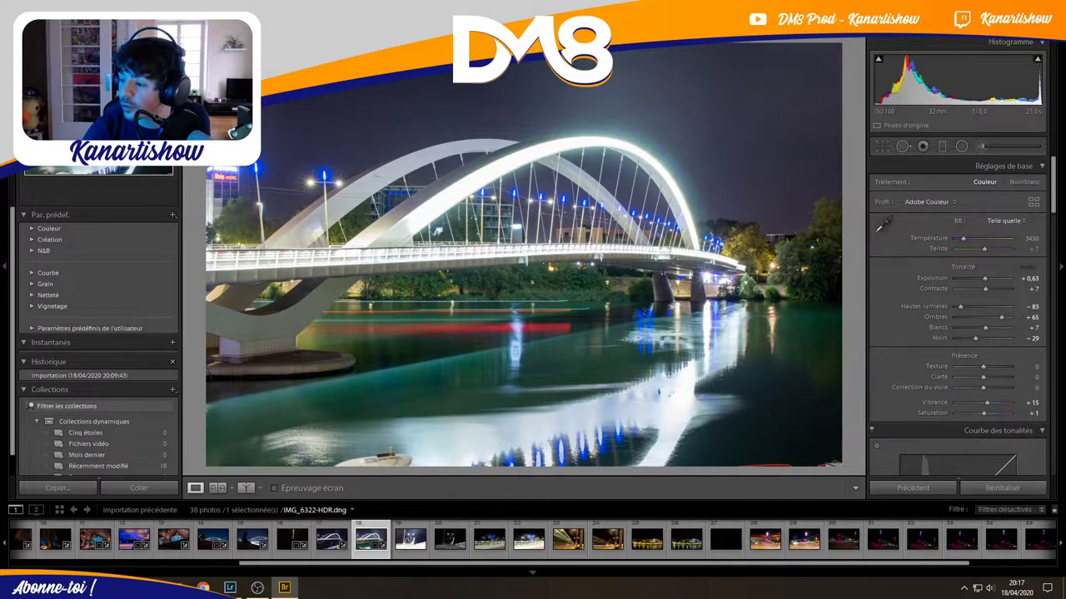
click(284, 588)
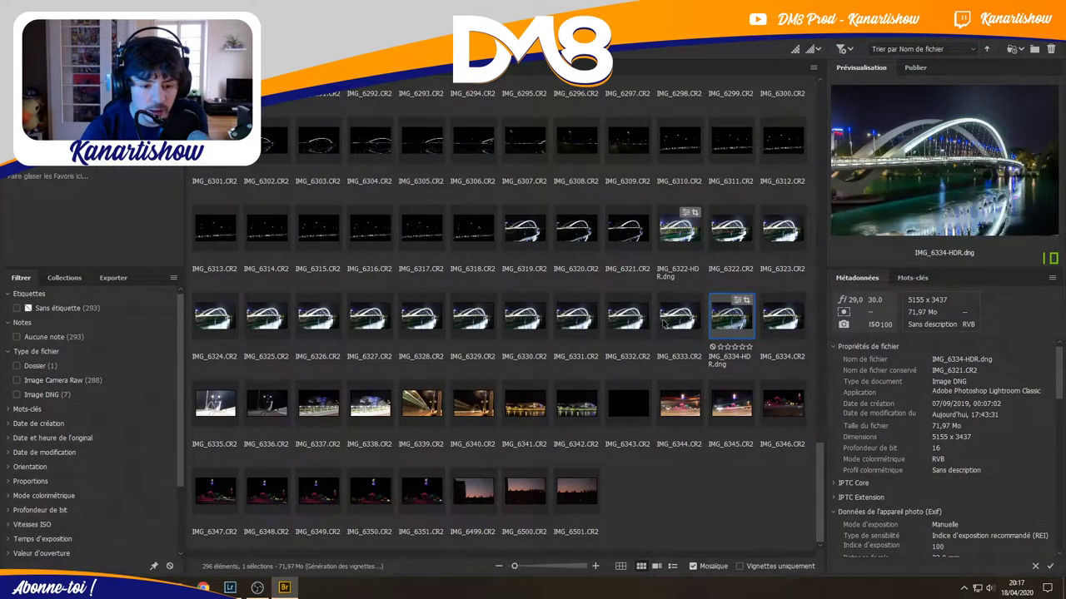
click(678, 318)
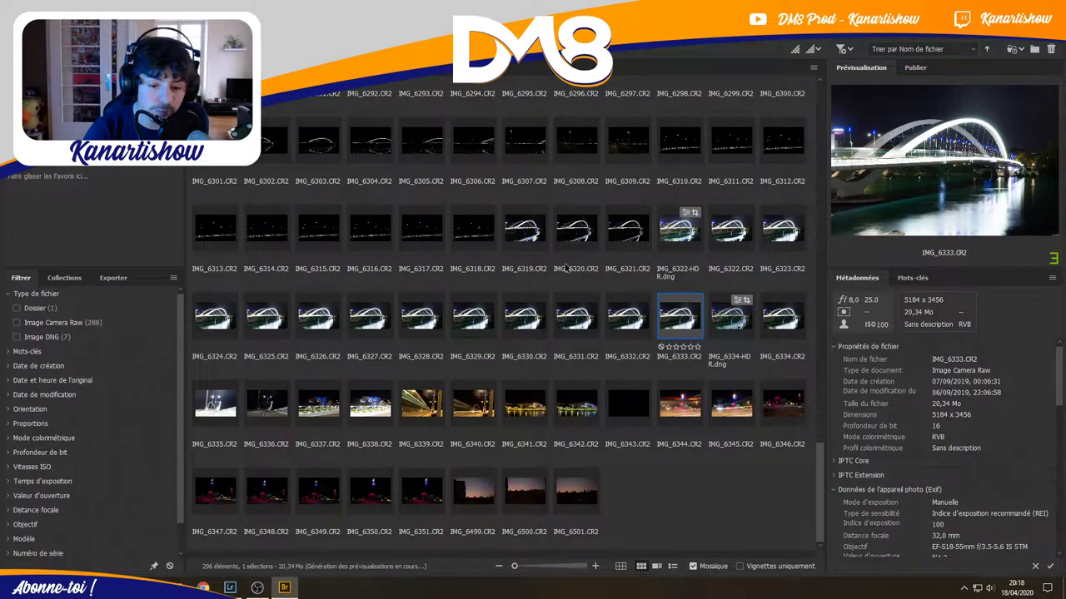
click(637, 321)
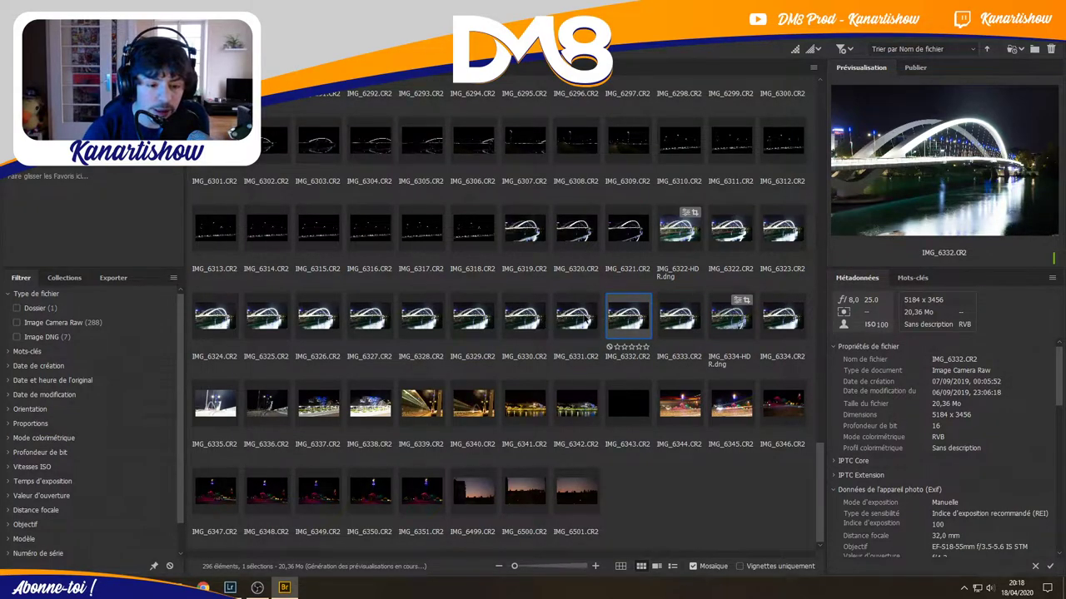
click(576, 317)
click(524, 317)
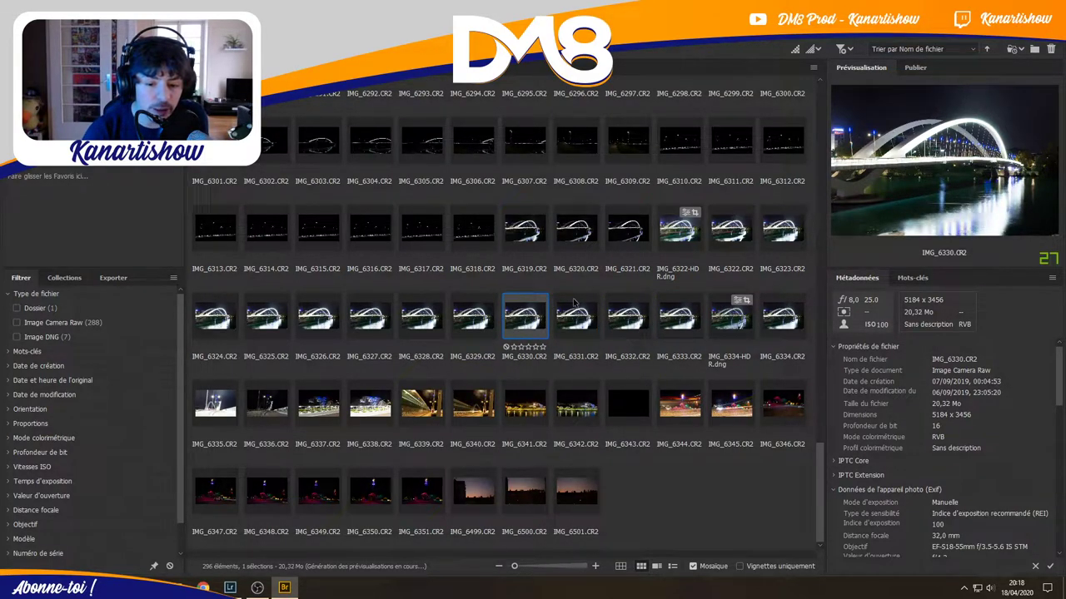
click(785, 243)
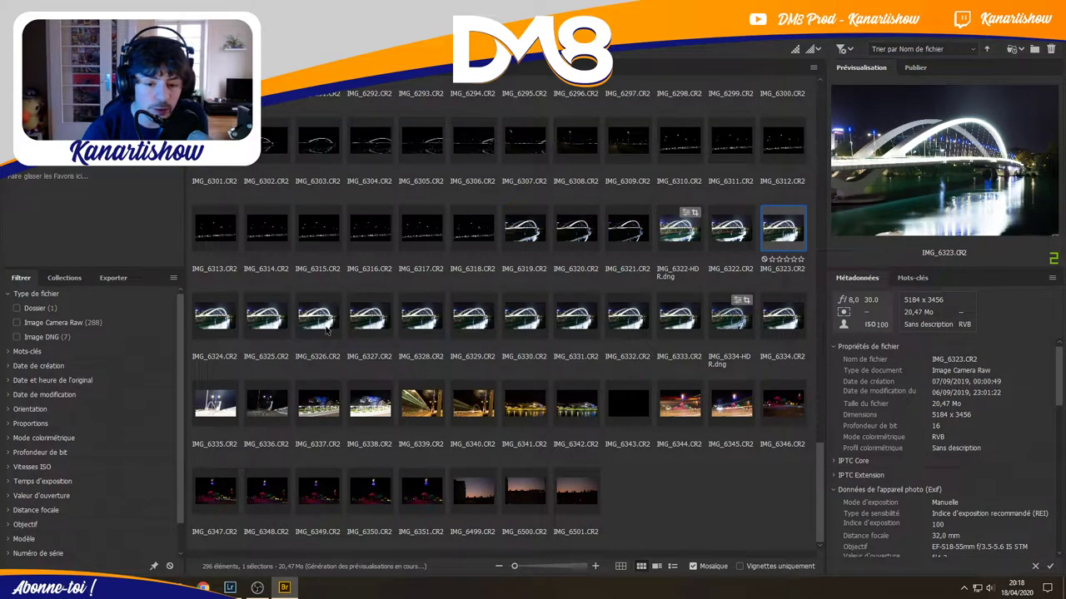
click(792, 318)
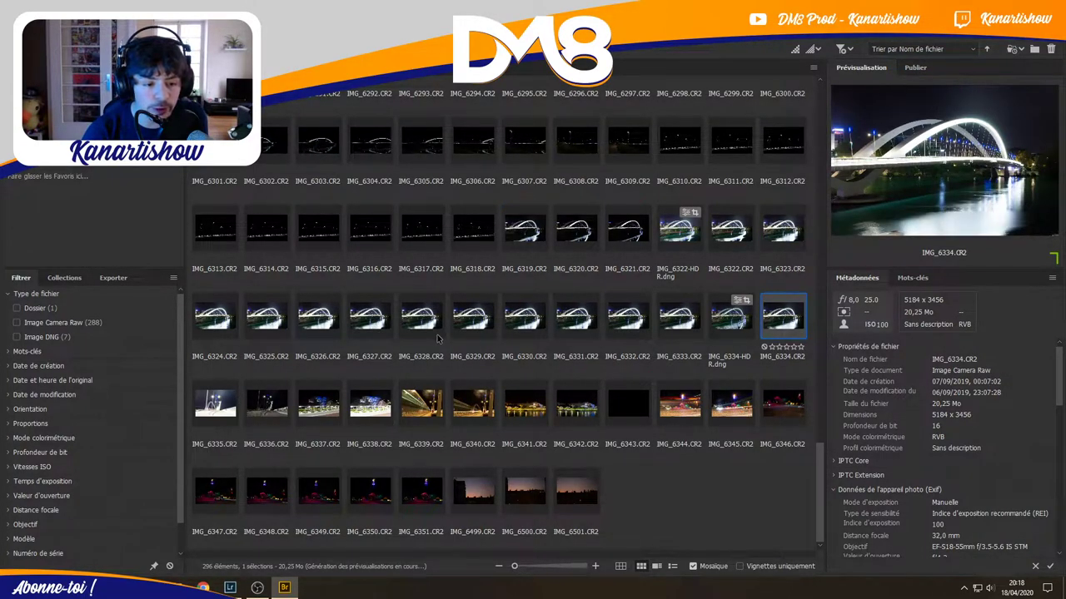
click(371, 317)
click(318, 317)
click(252, 315)
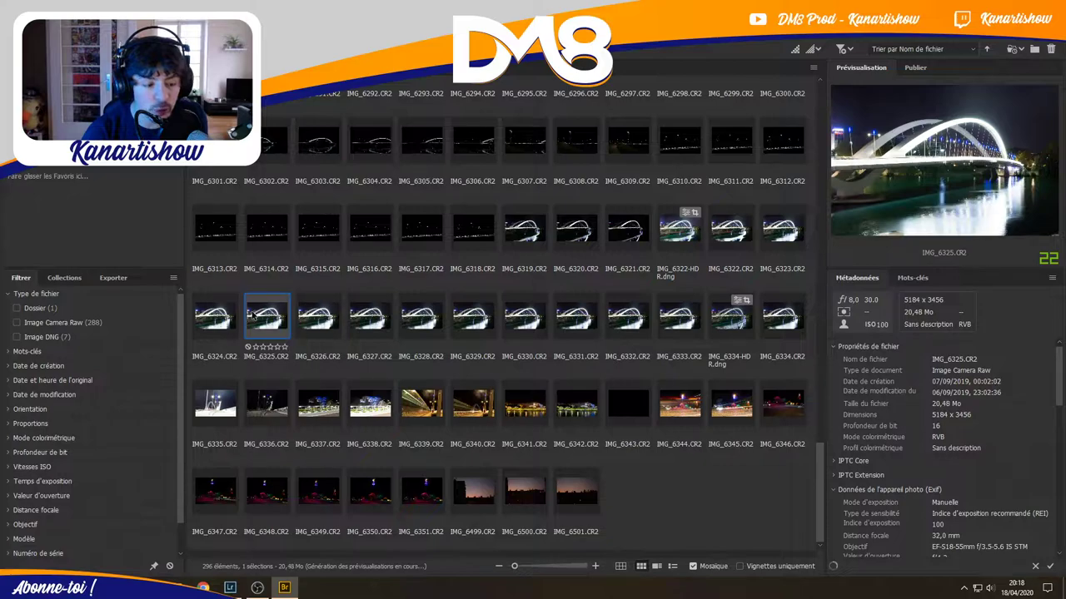
click(214, 319)
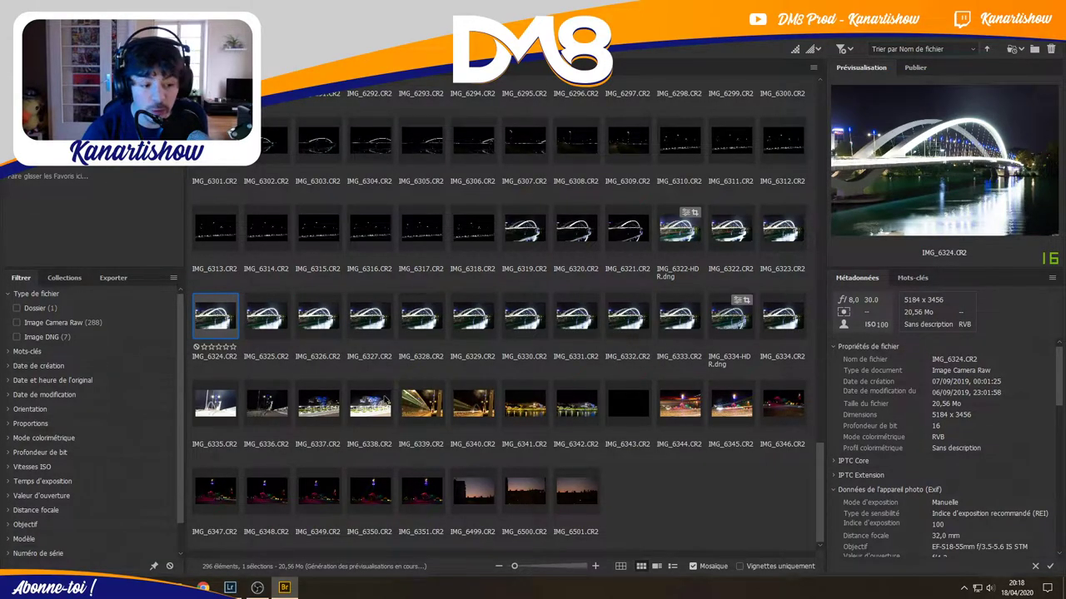
click(385, 400)
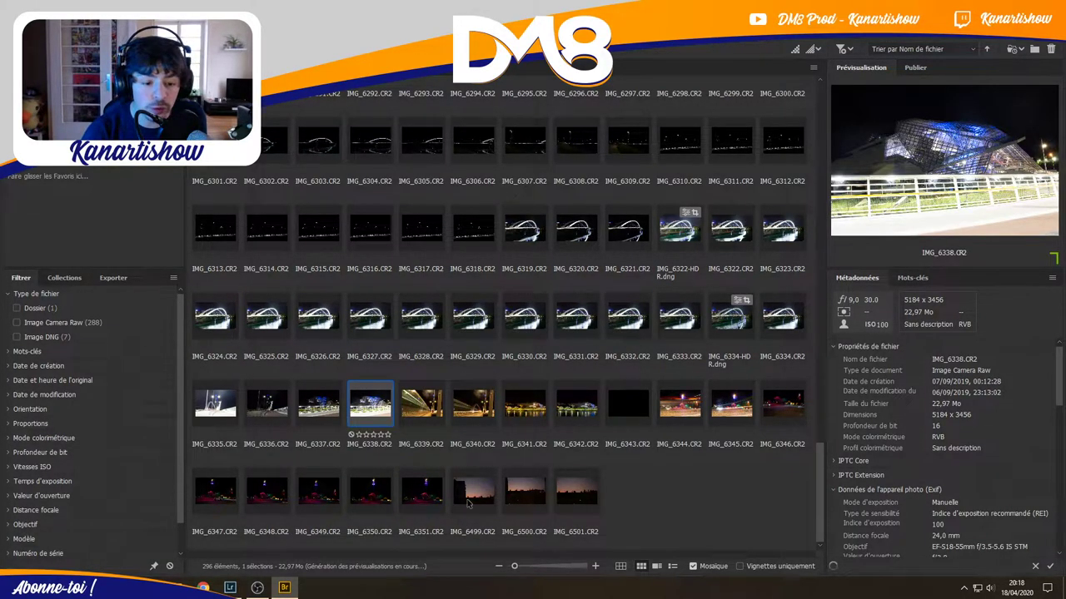
click(423, 491)
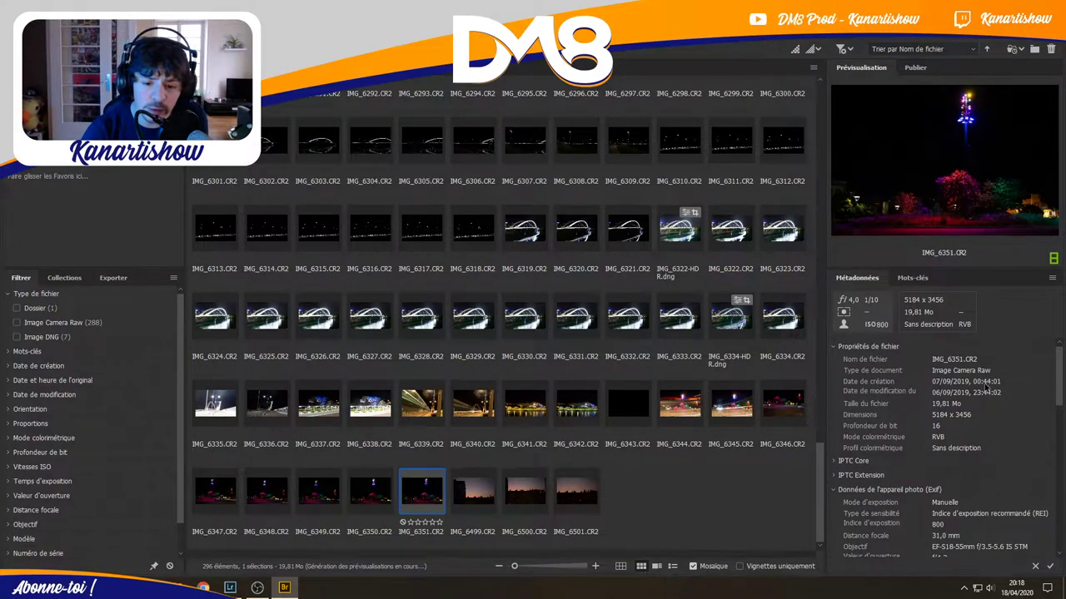
key(alt+Tab)
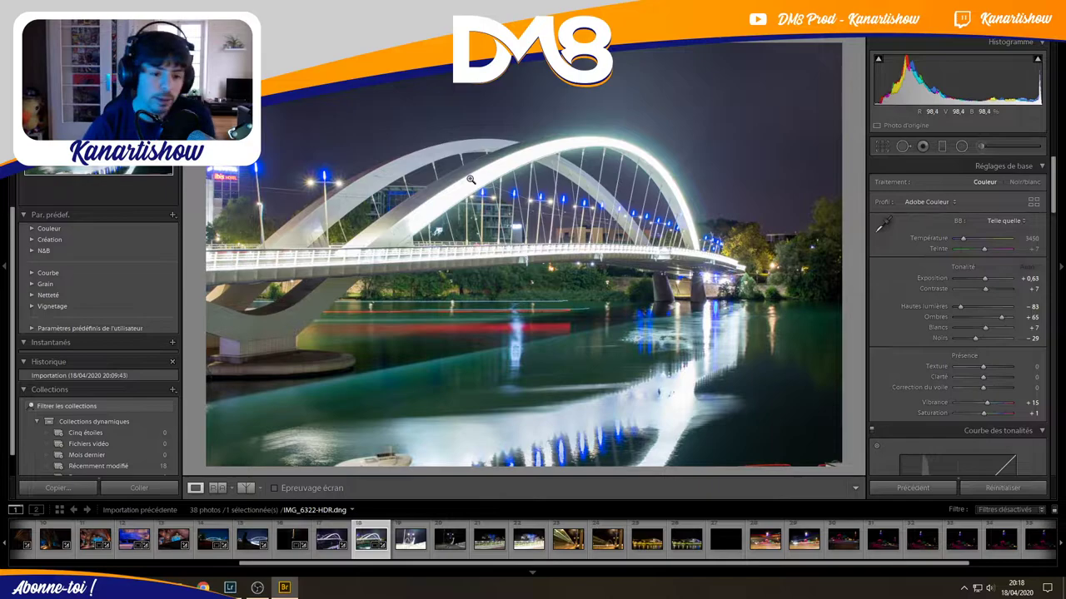
Set the HDR to exposure +0,40, temp 3300, tint +30, highlights −62, shadows +46, whites −46, blacks −50.
click(331, 543)
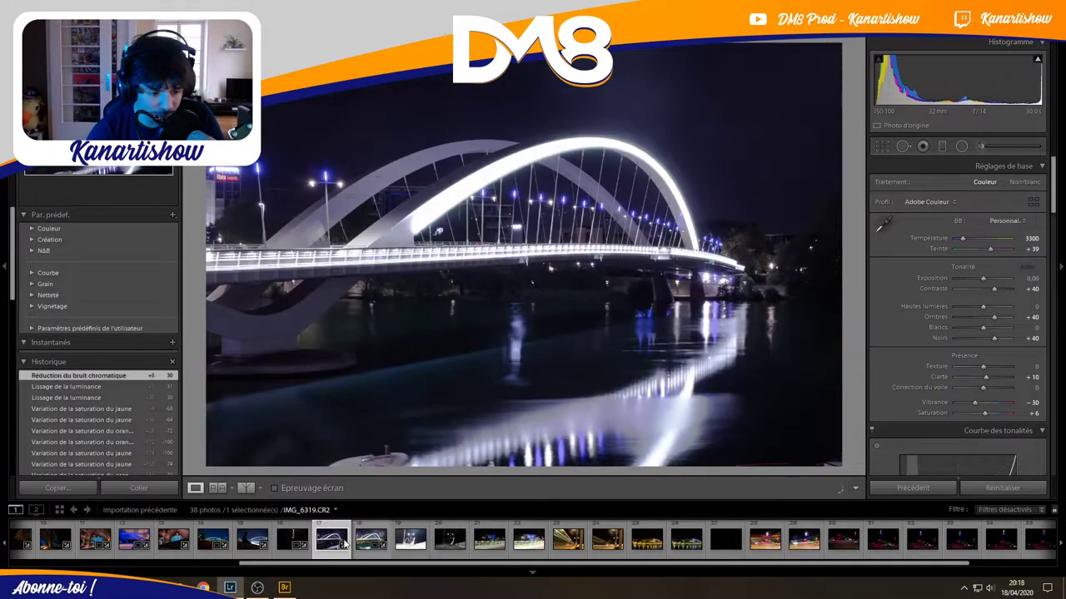
click(359, 546)
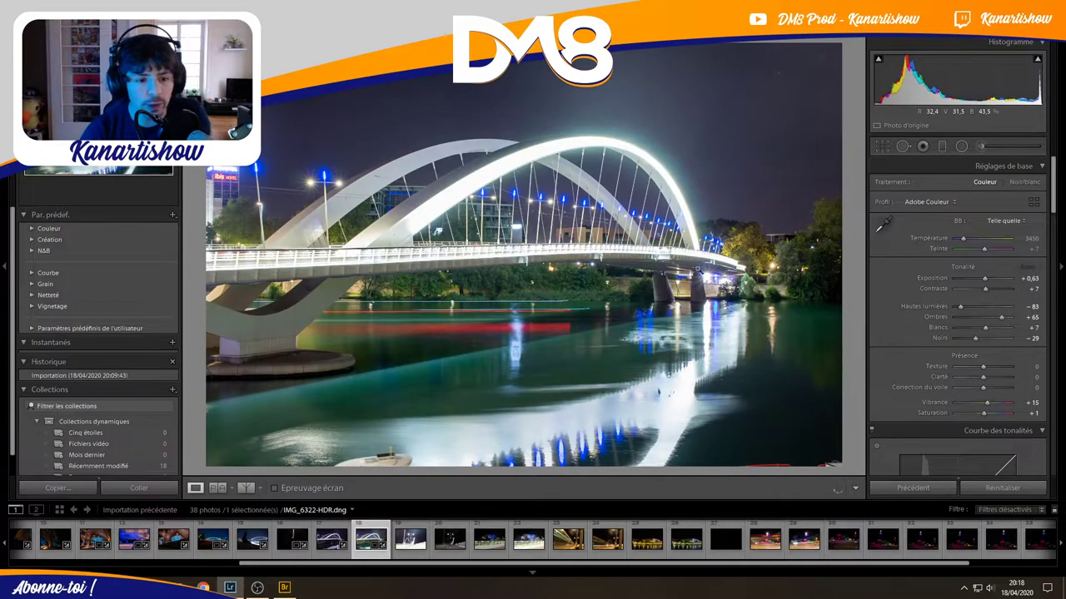
mouse_move(983, 279)
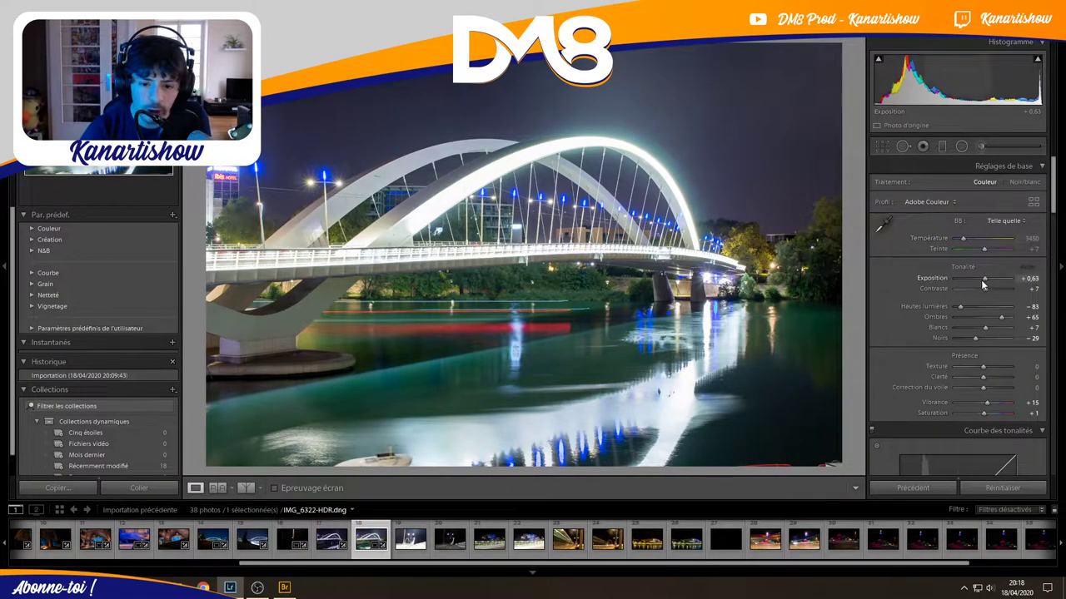
drag(980, 280, 982, 280)
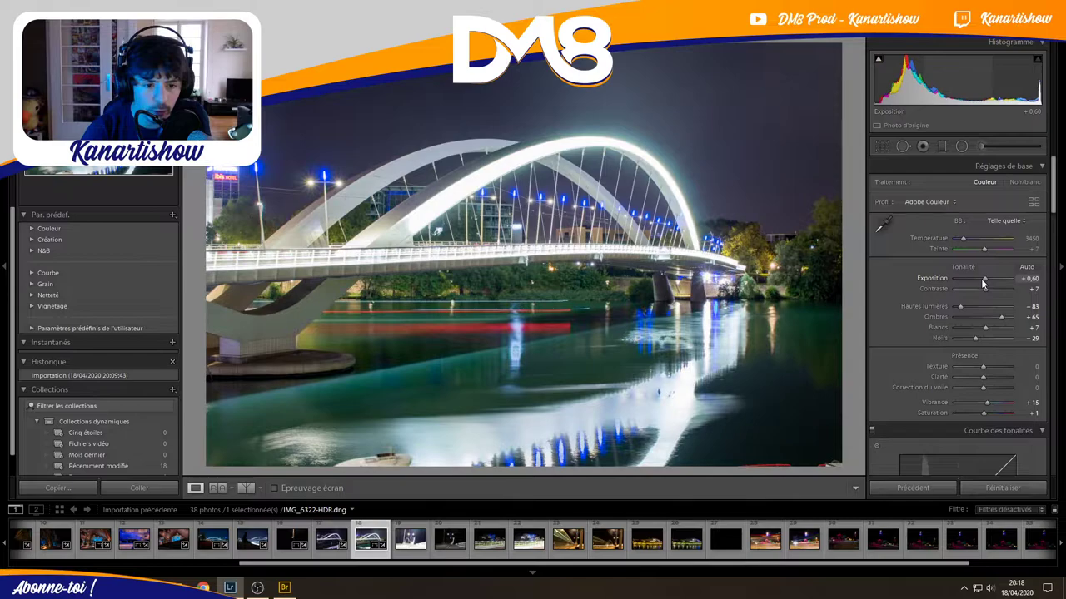
drag(982, 284, 981, 280)
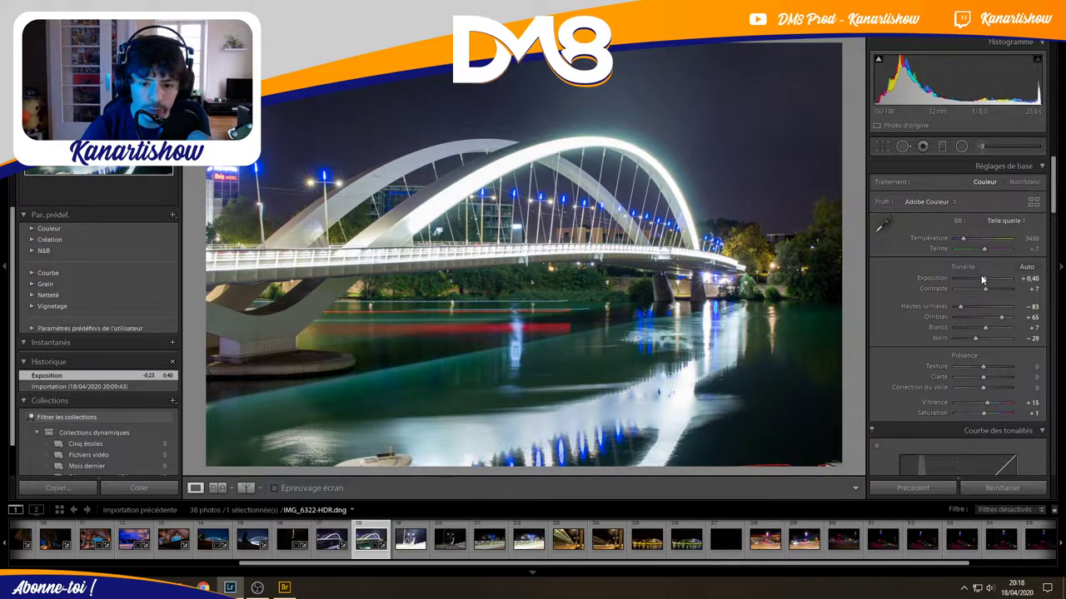
drag(962, 237, 989, 251)
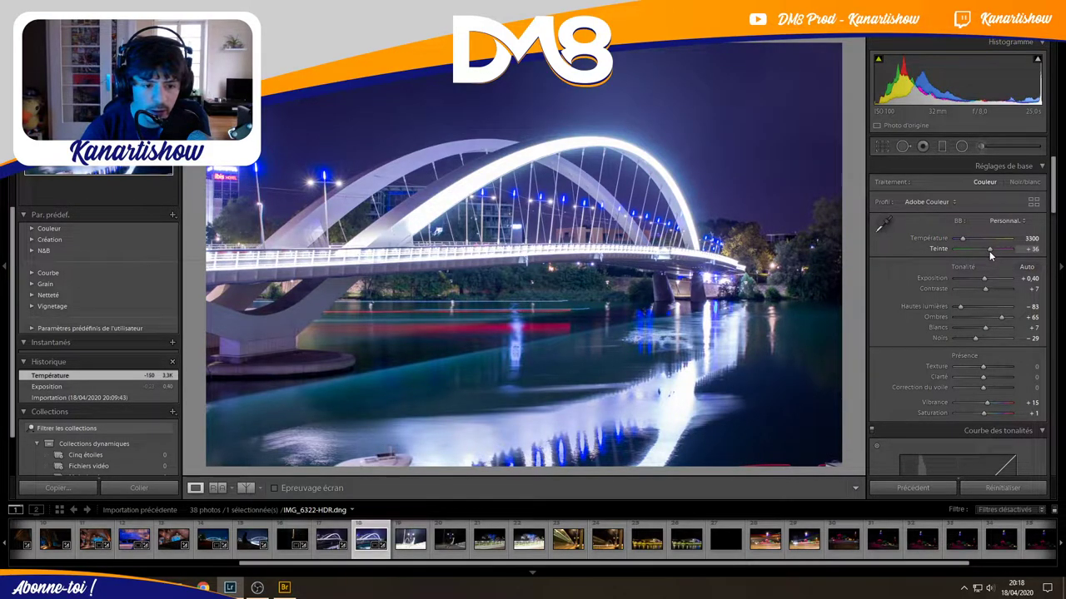
drag(989, 251, 987, 251)
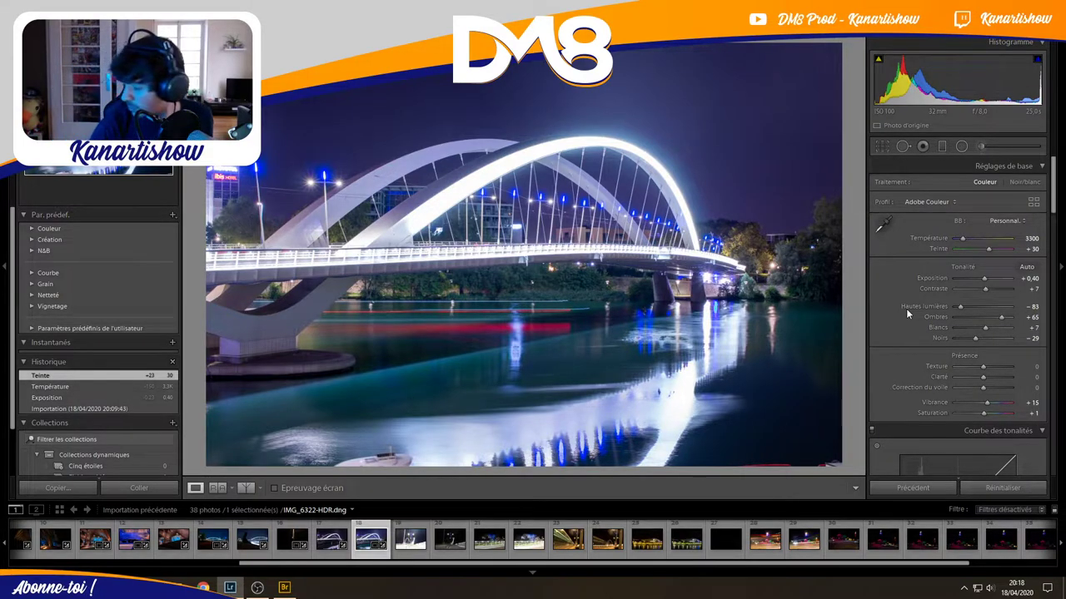
mouse_move(959, 307)
mouse_down()
mouse_move(941, 319)
mouse_move(964, 320)
mouse_up()
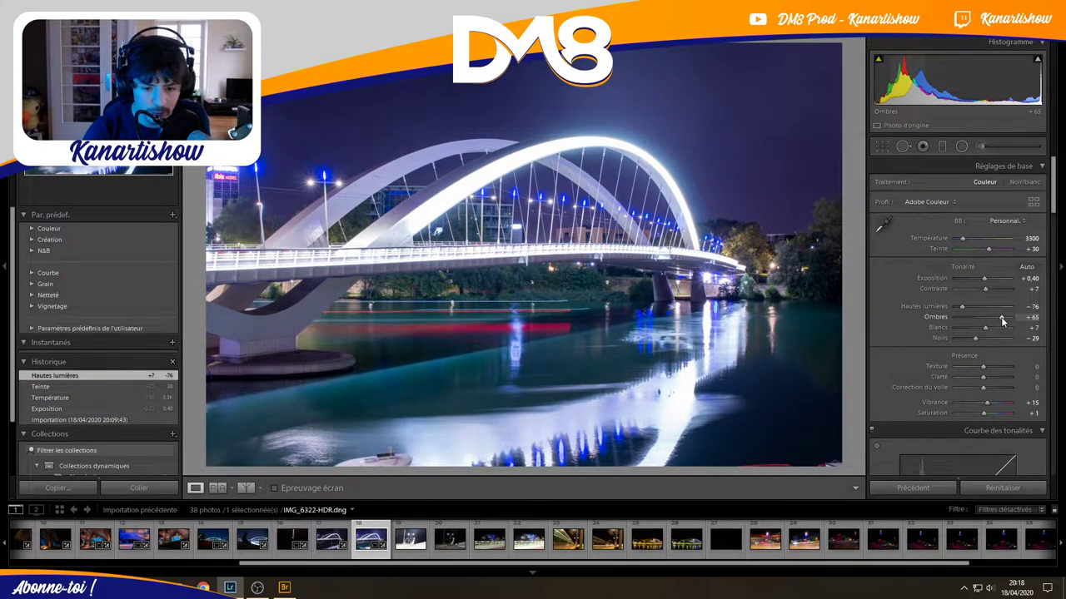
mouse_move(1002, 318)
mouse_down()
mouse_move(966, 332)
mouse_move(979, 339)
mouse_move(969, 340)
mouse_up()
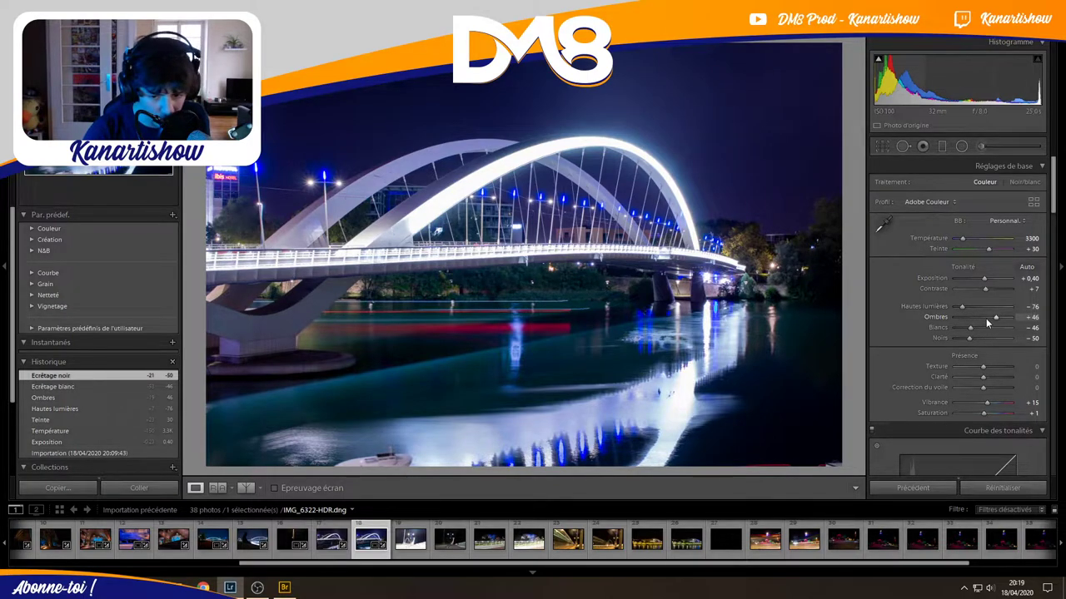
drag(961, 307, 967, 309)
In Presence, trial Clarity at +100, settle on +18, then set Vibrance +46 and Saturation −30.
scroll(914, 373, down, 3)
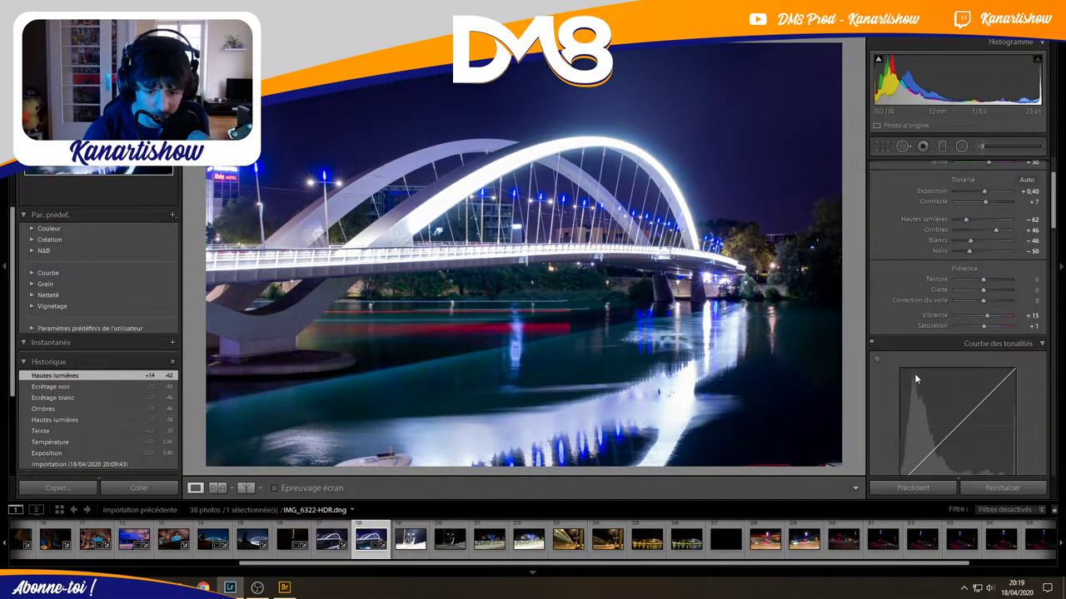
click(989, 291)
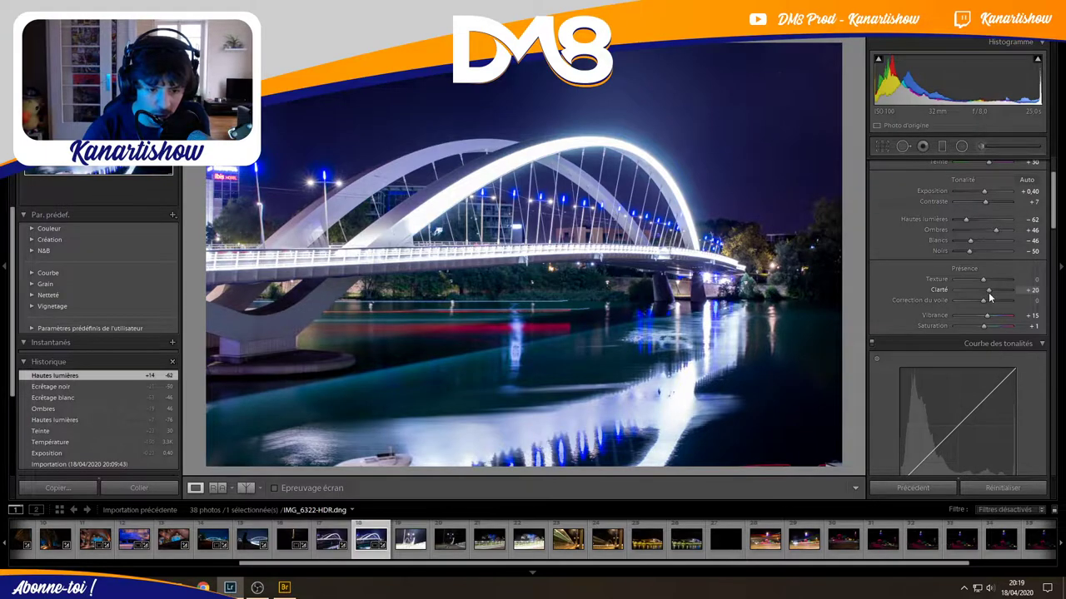
drag(987, 298, 1011, 291)
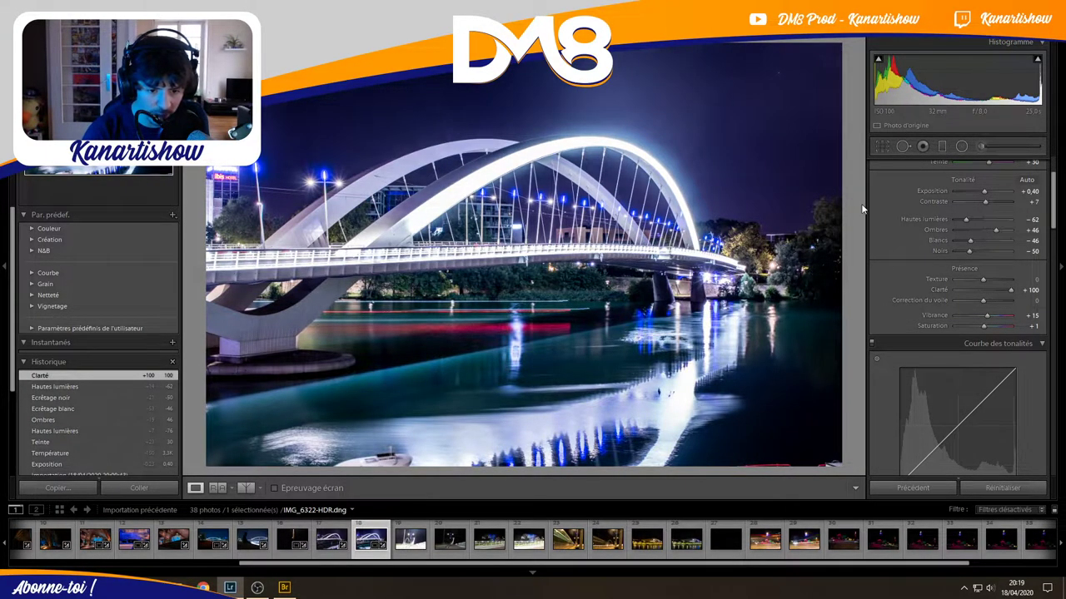
click(989, 289)
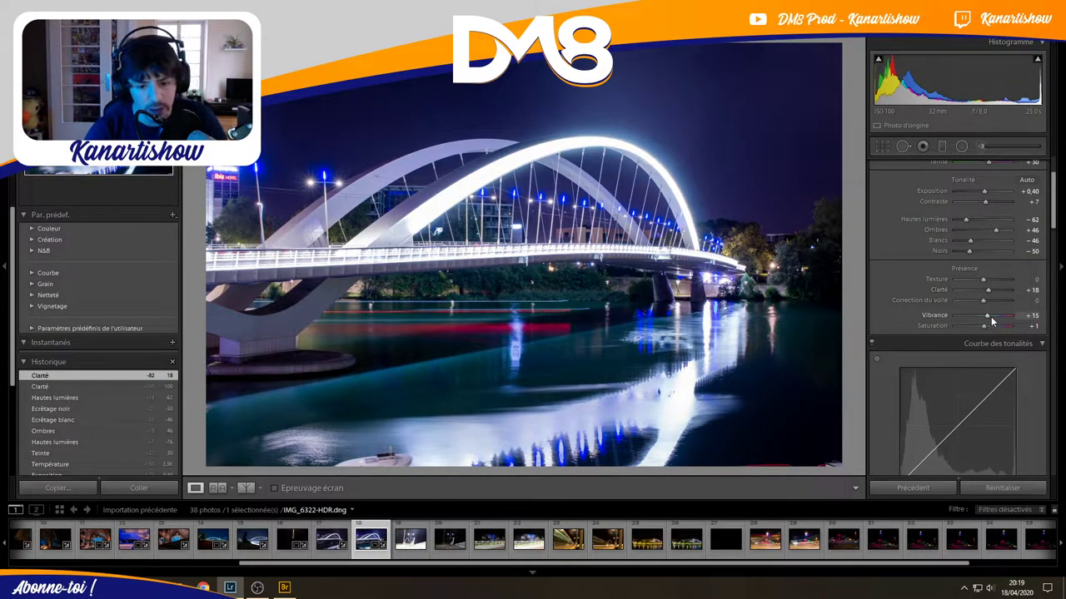
mouse_move(989, 317)
mouse_down()
mouse_move(969, 331)
mouse_move(997, 320)
mouse_up()
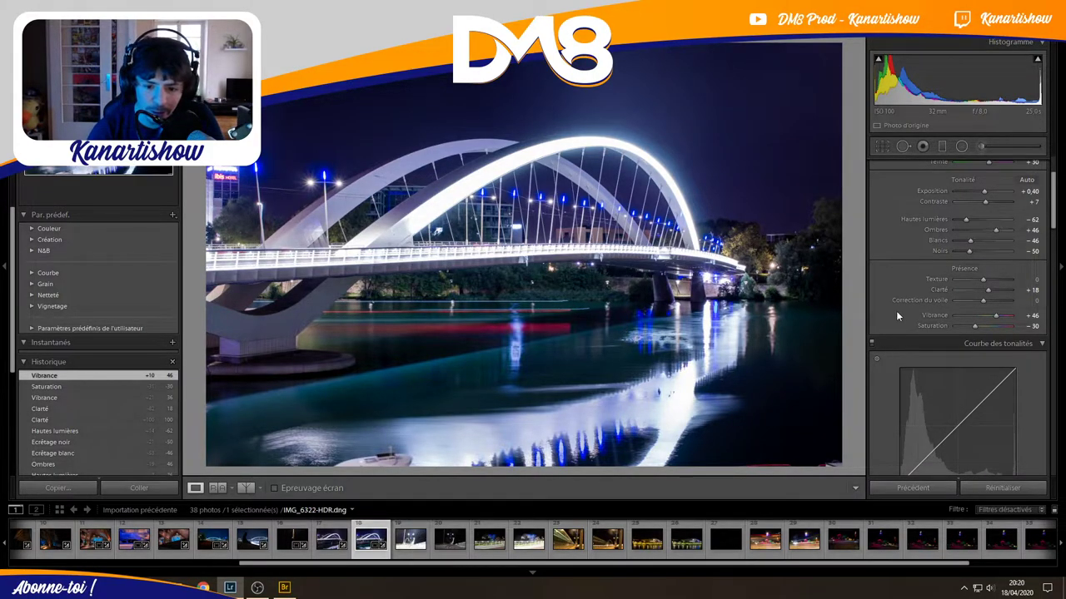
Set the Tone Curve regions to Highlights −5, Lights −29 and Shadows +14.
scroll(890, 293, down, 2)
scroll(890, 293, down, 2)
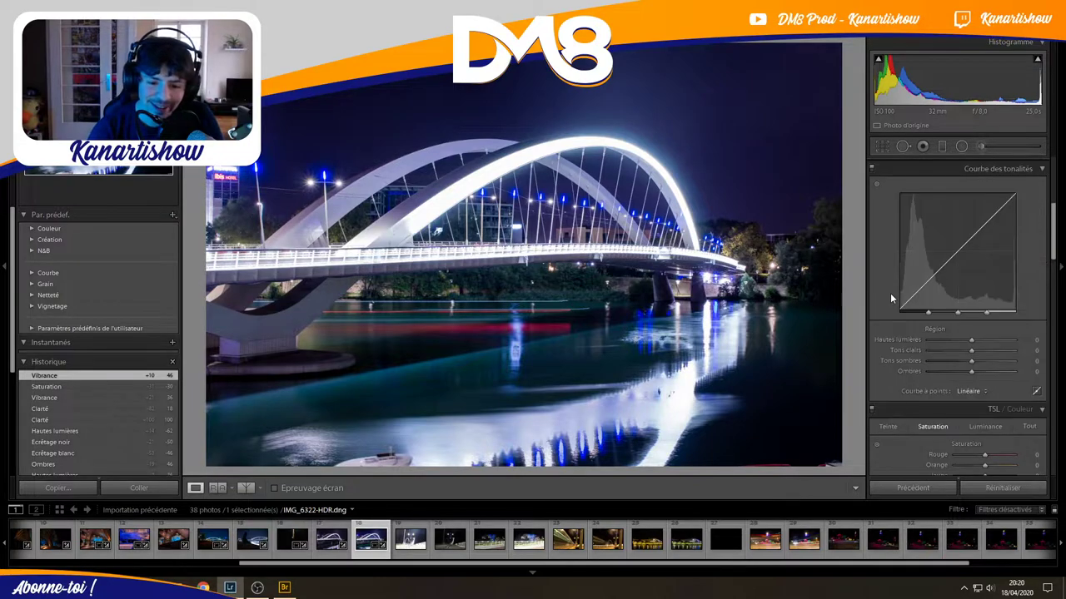
mouse_move(969, 339)
mouse_down()
mouse_move(954, 342)
mouse_move(969, 340)
mouse_move(958, 350)
mouse_up()
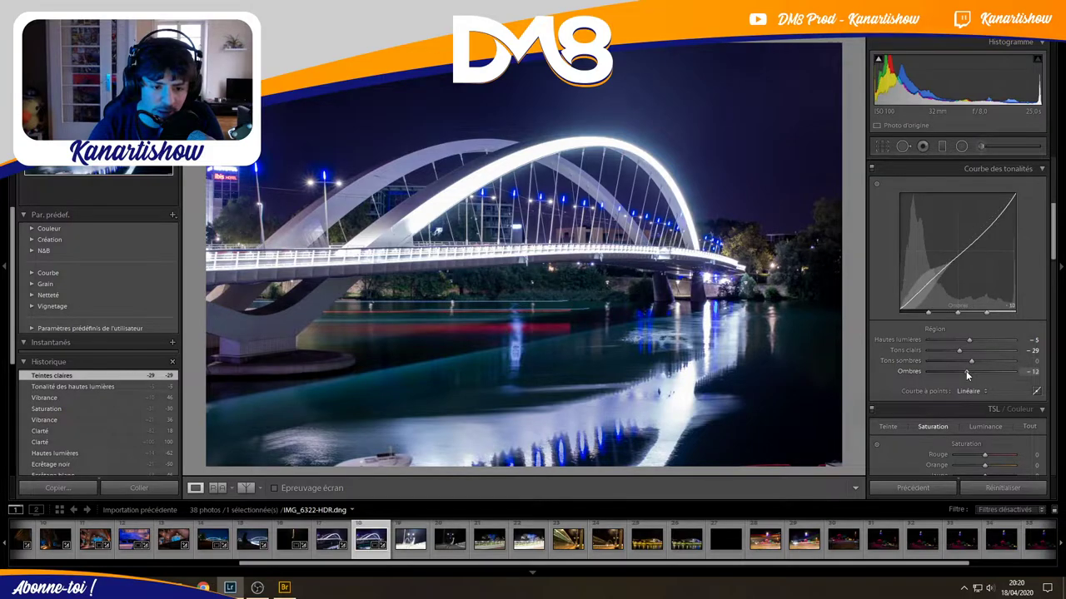
drag(971, 371, 978, 373)
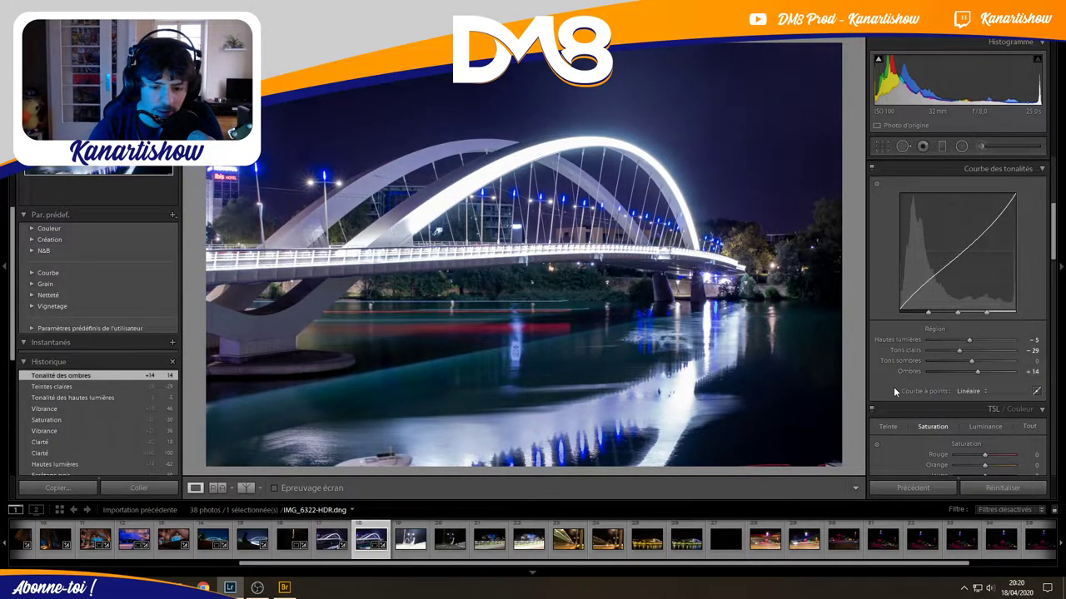
scroll(893, 386, down, 2)
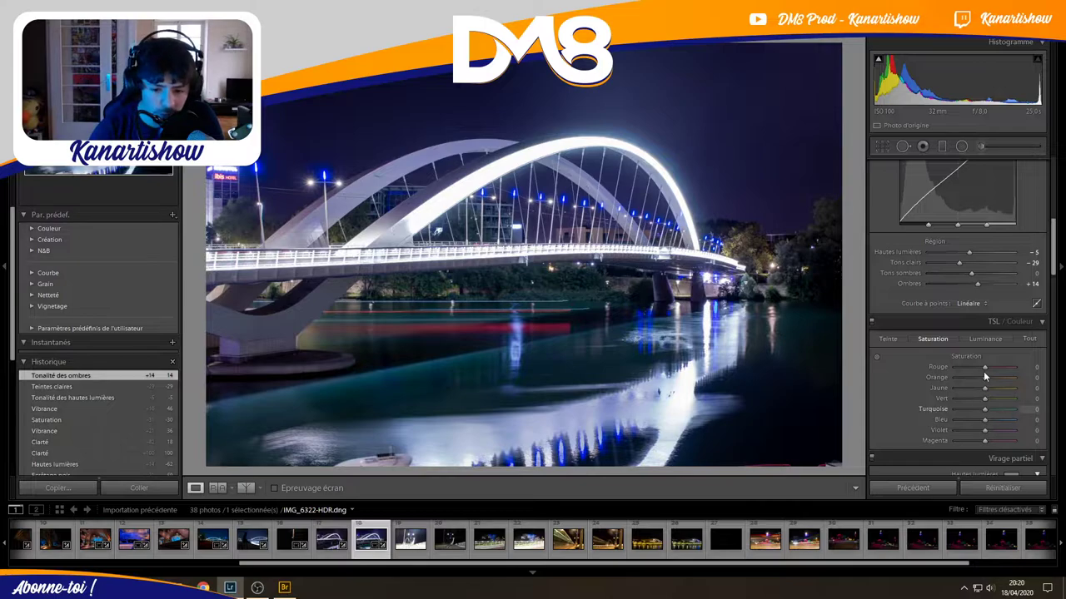
Set HSL hues Green +4, Turquoise +100 and Blue −2, partly using the targeted adjustment tool.
click(904, 340)
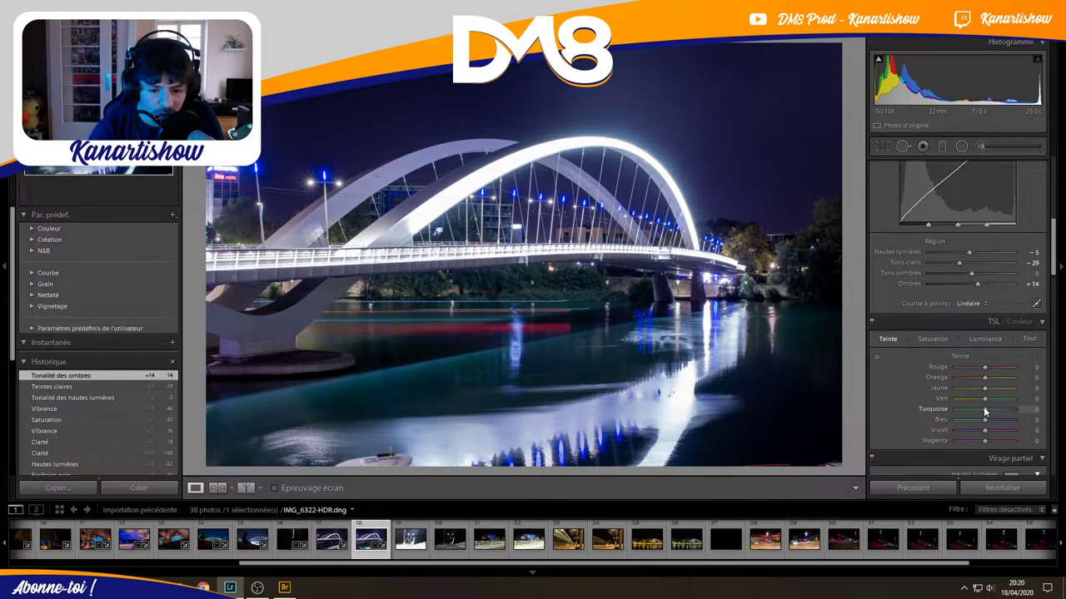
mouse_move(984, 401)
mouse_down()
mouse_move(1003, 405)
mouse_move(987, 402)
mouse_up()
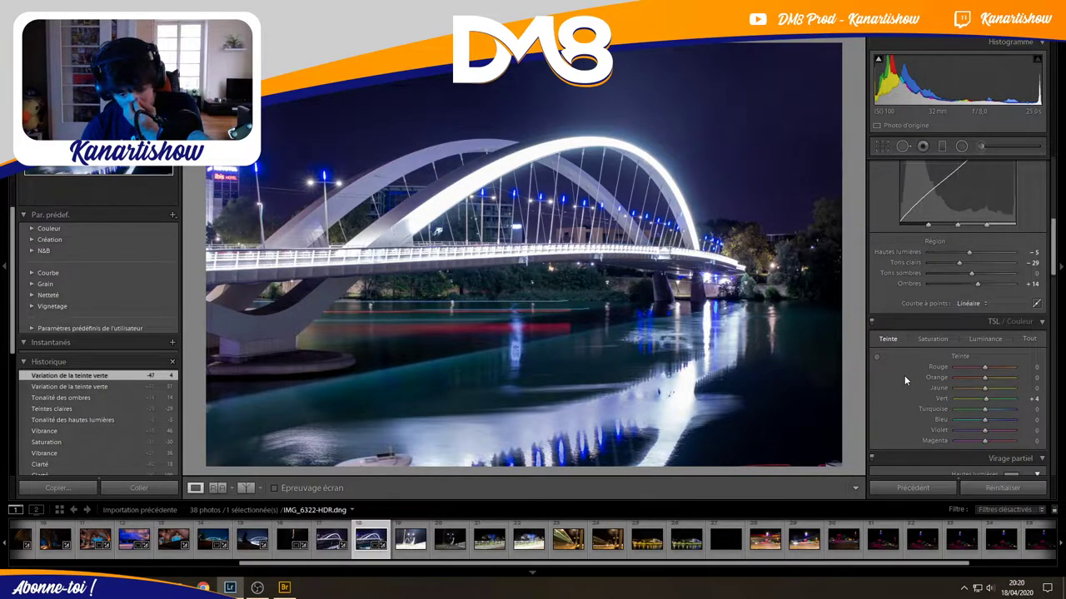
click(876, 357)
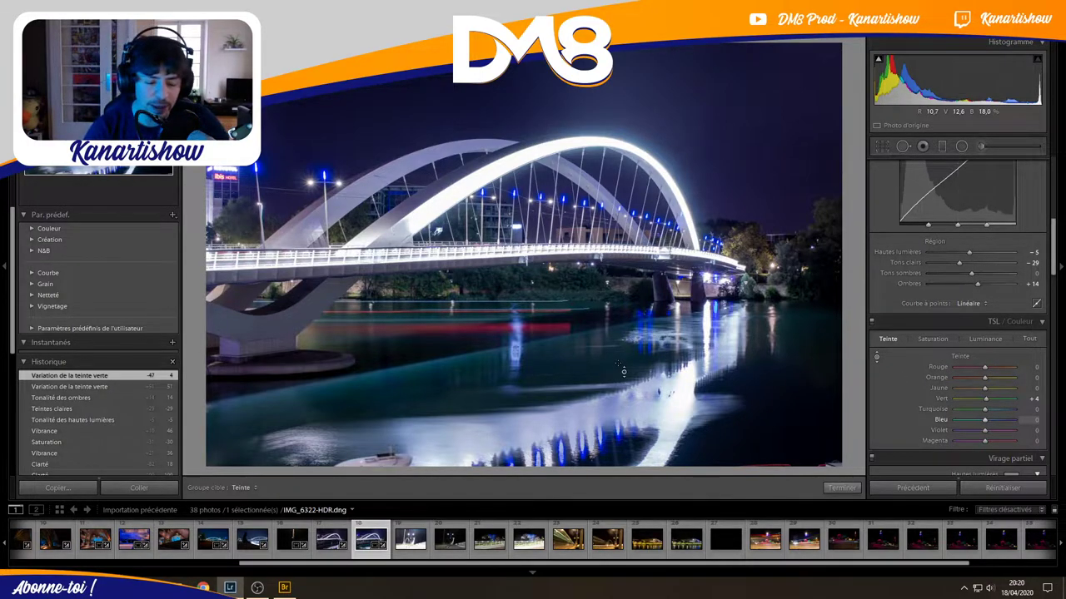
drag(631, 398, 630, 413)
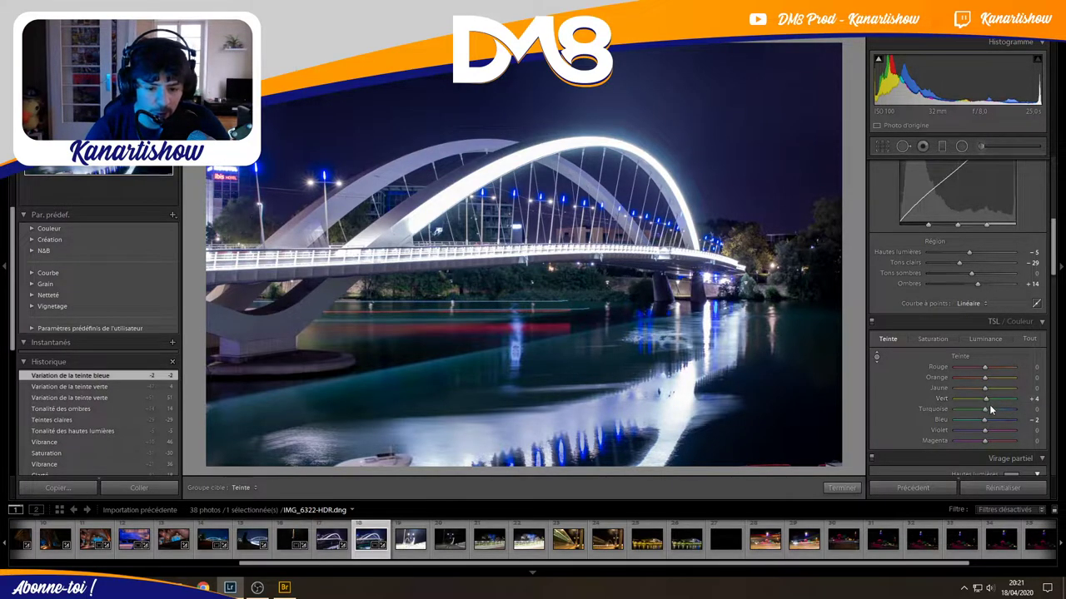
drag(985, 409, 1051, 415)
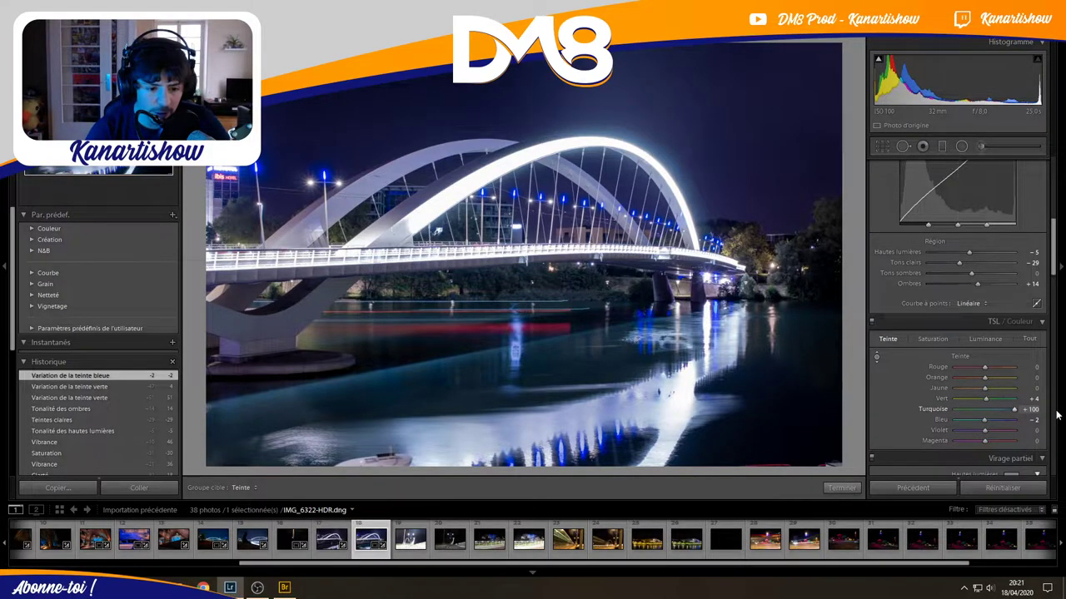
drag(1057, 414, 1056, 415)
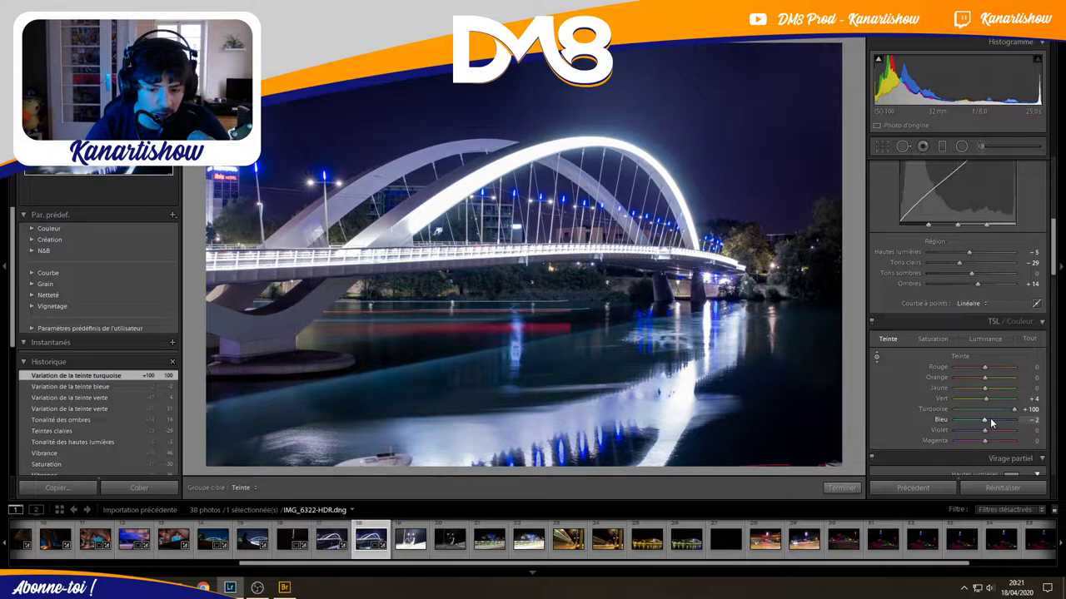
drag(991, 423, 989, 422)
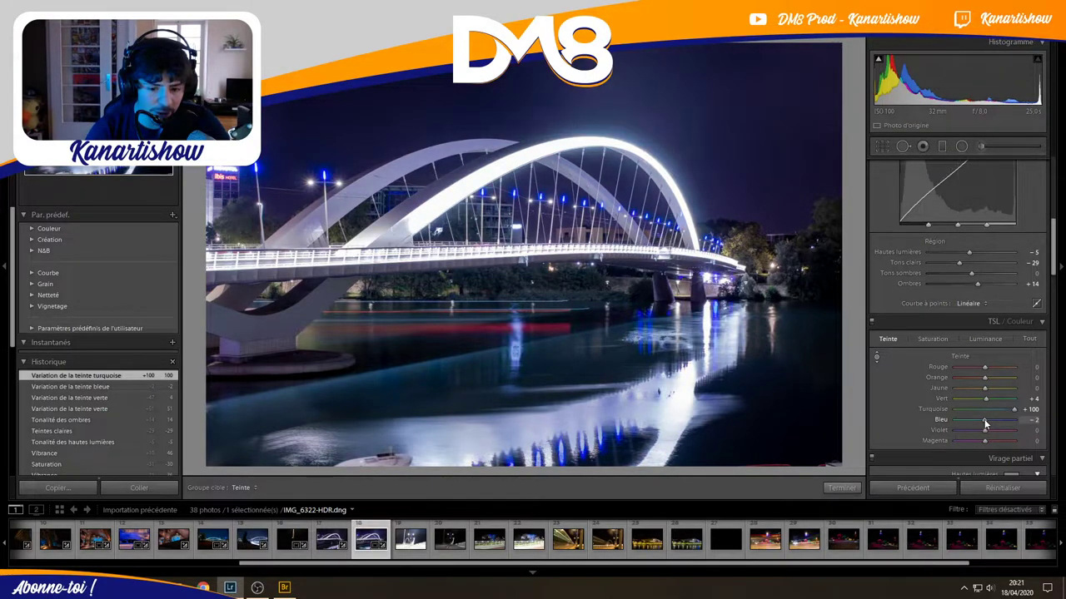
click(932, 339)
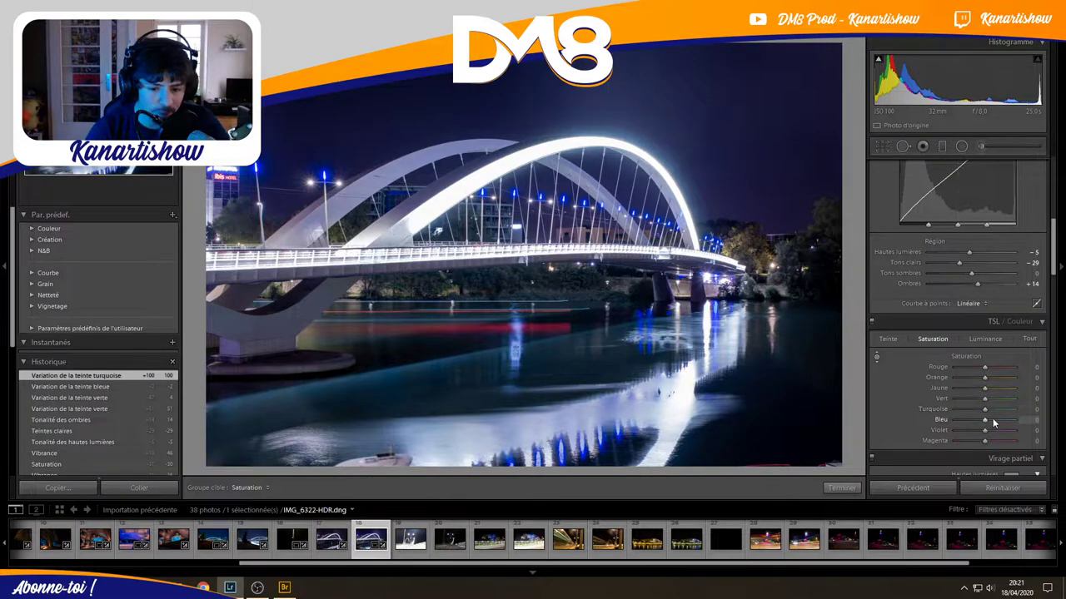
Set HSL saturation Blue +53, Turquoise +36, Red +64, and red luminance +15.
drag(993, 424, 995, 412)
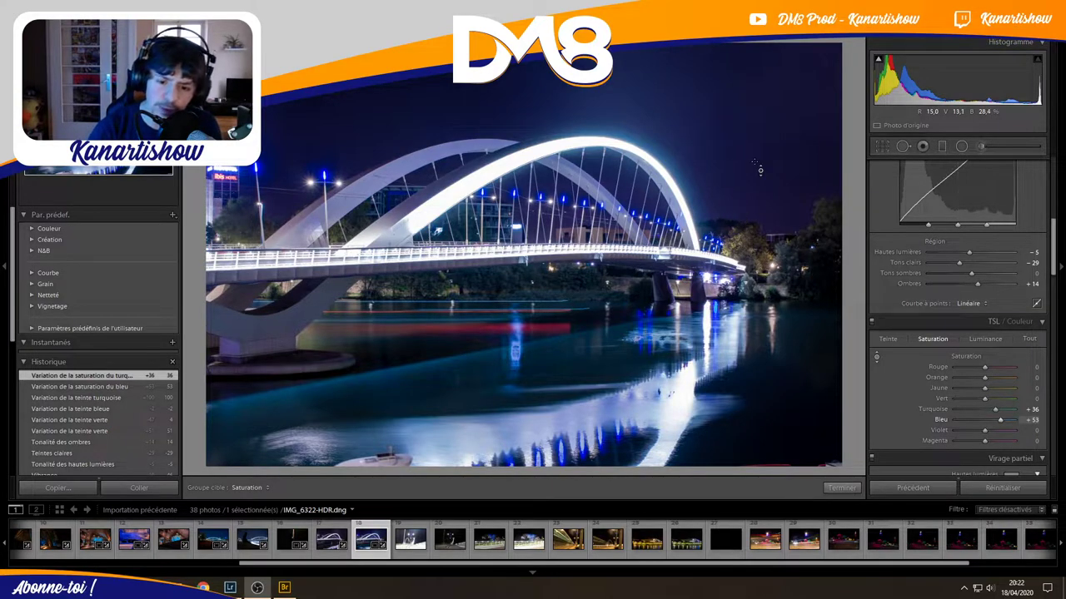
click(983, 340)
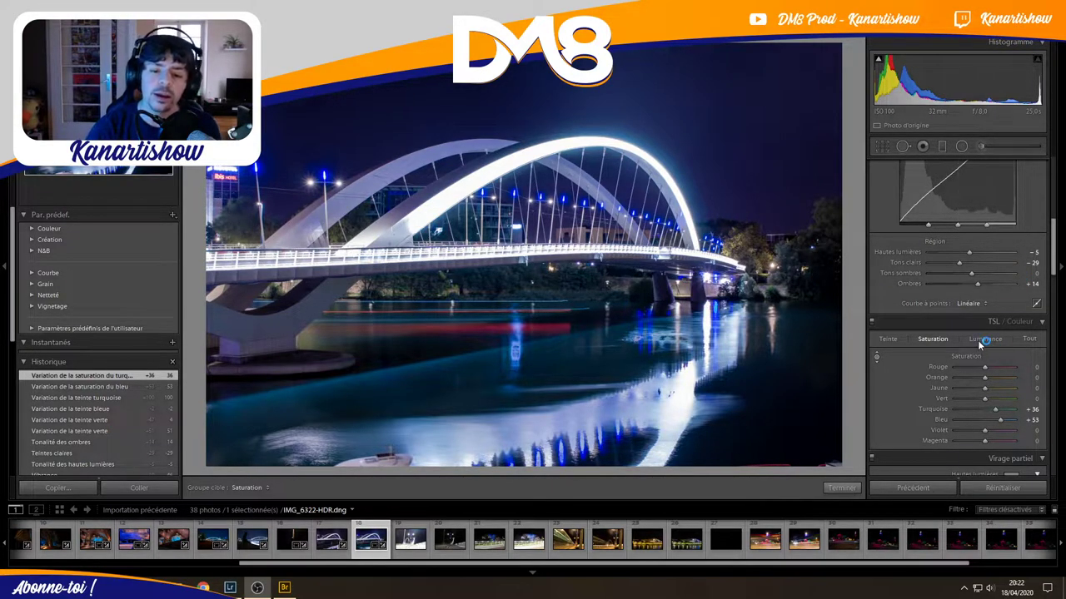
click(983, 341)
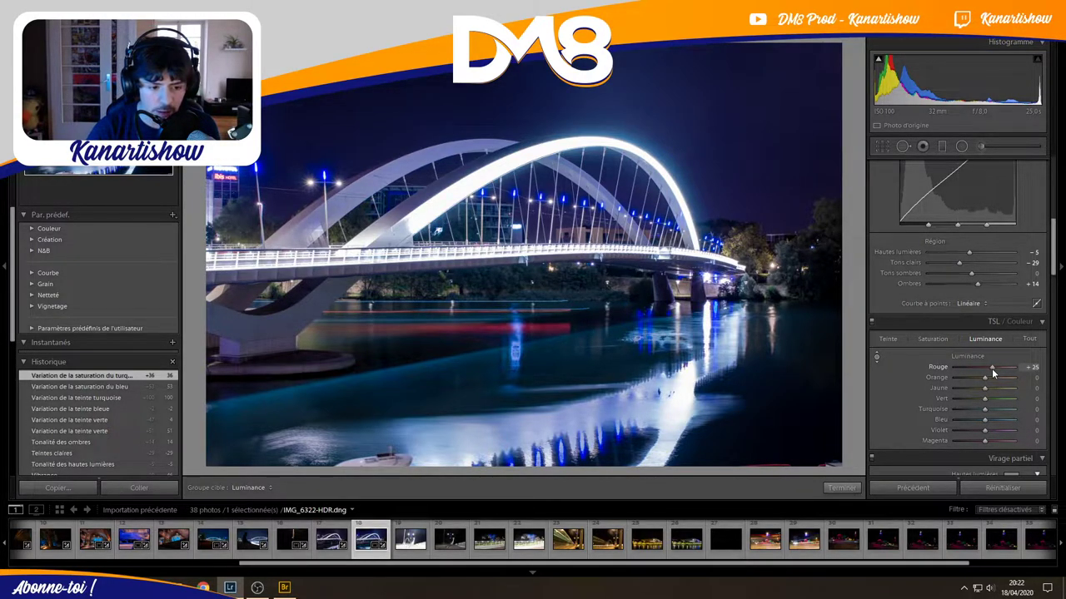
click(932, 339)
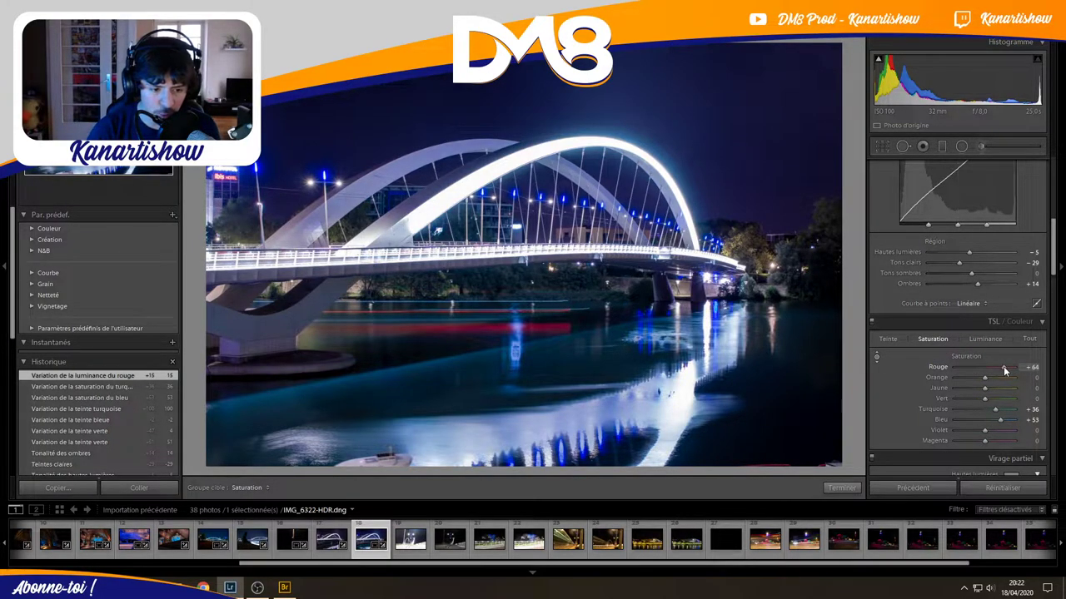
drag(1004, 370, 1004, 370)
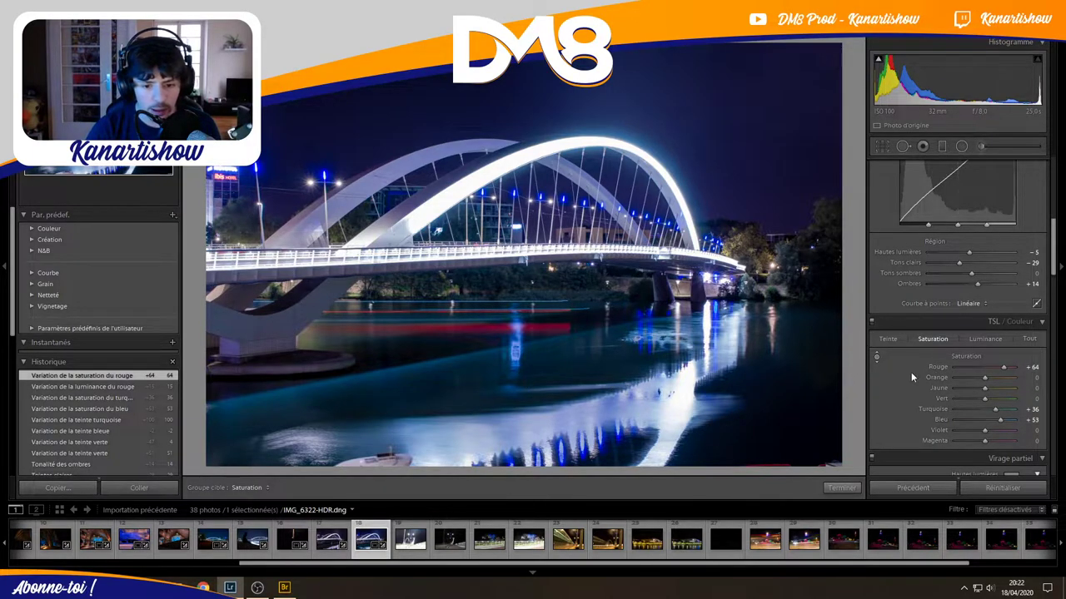
Scroll to the Detail panel and pan its preview onto the water and red light streak.
scroll(906, 377, down, 3)
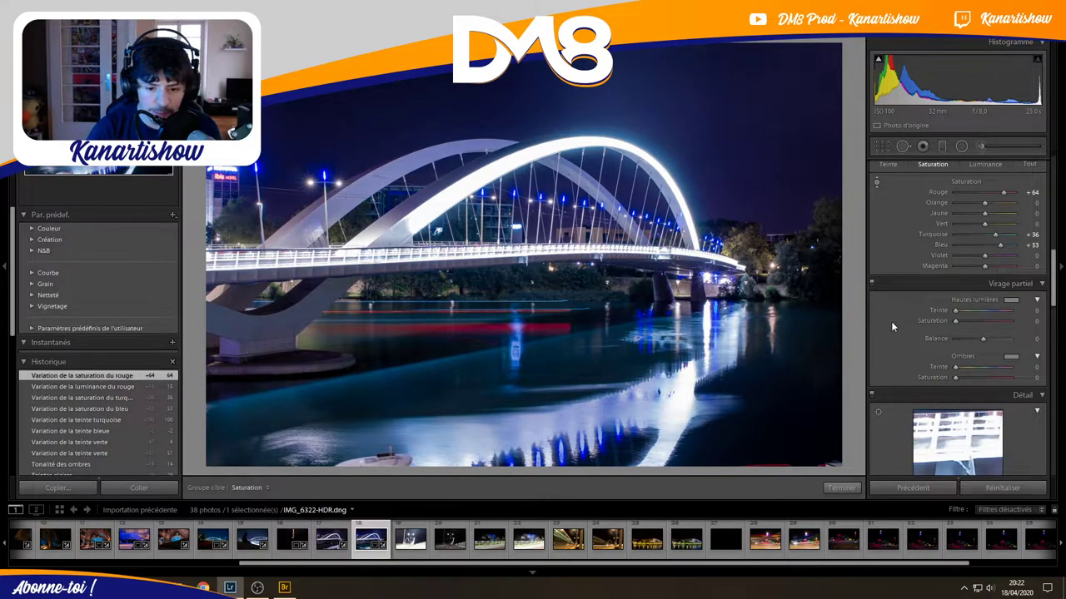
scroll(891, 322, down, 2)
scroll(945, 353, down, 2)
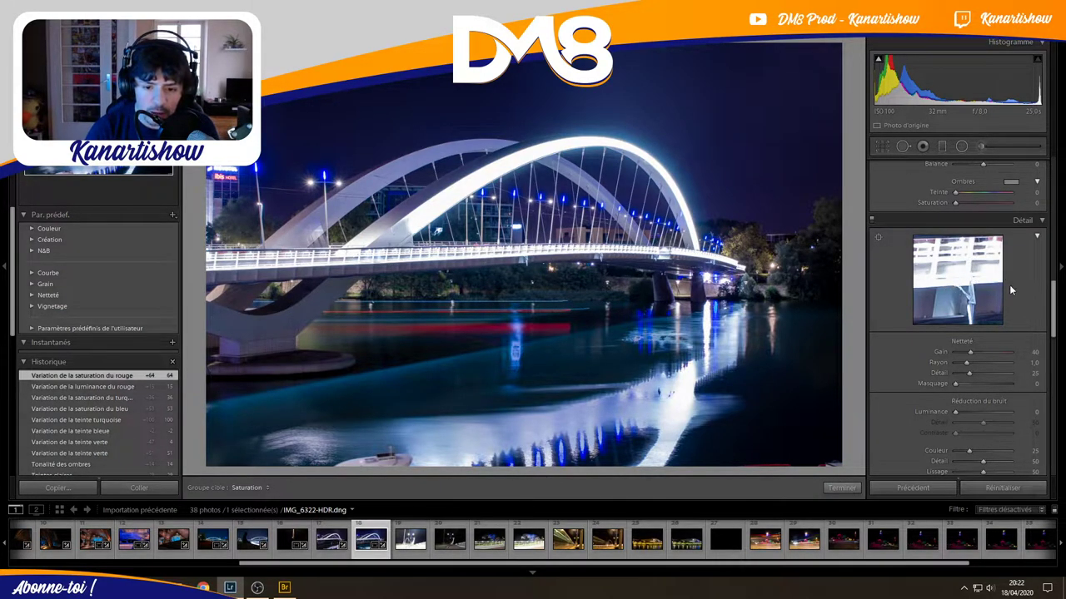
click(970, 279)
click(947, 283)
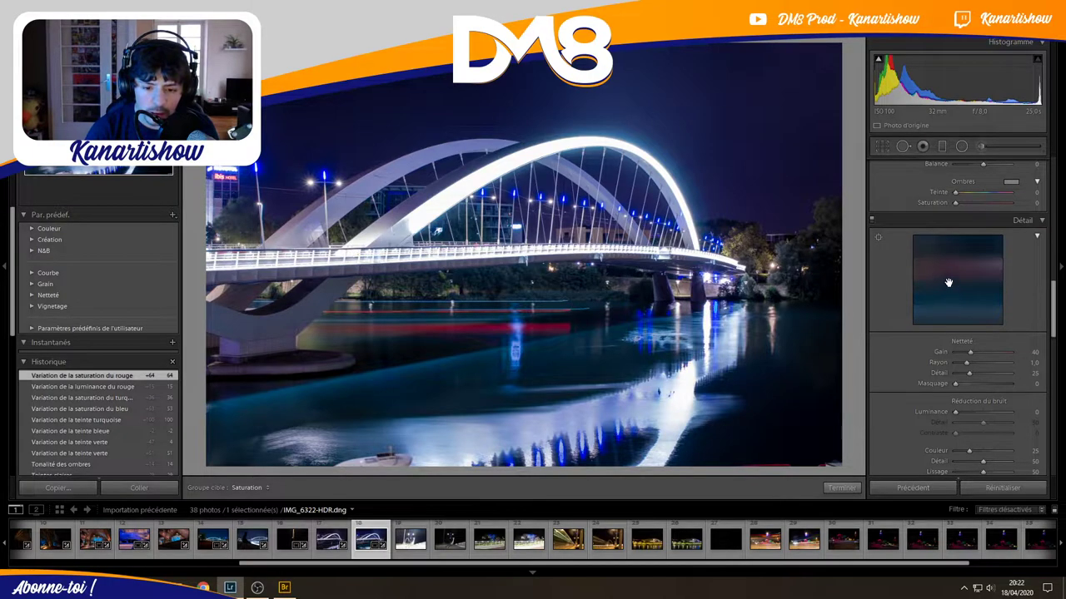
click(947, 283)
click(951, 287)
drag(951, 287, 957, 307)
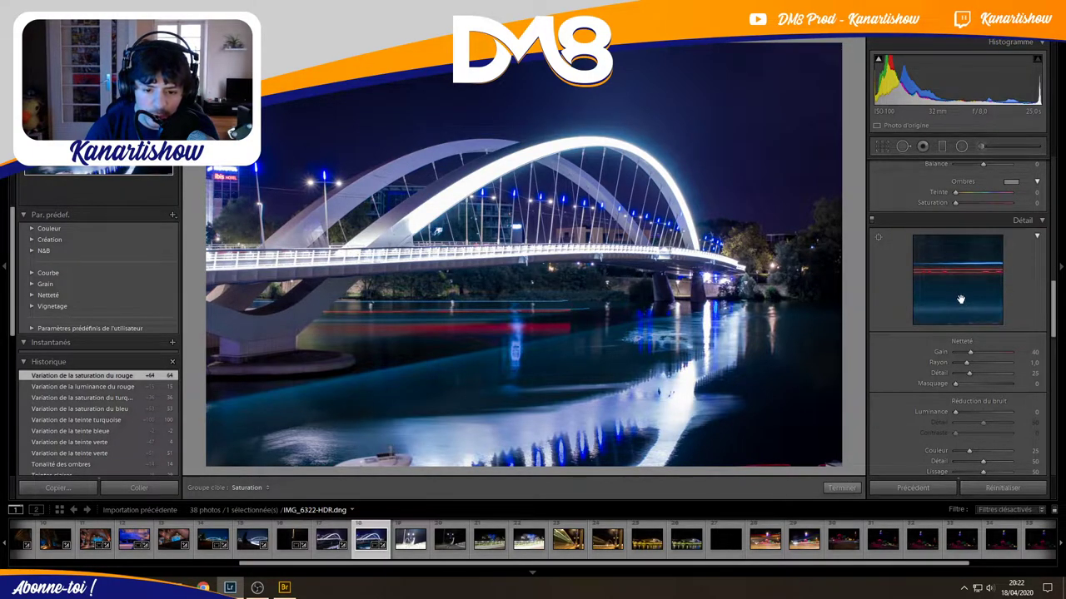
Set noise reduction Luminance to 34 and Color to 62.
drag(955, 412, 962, 414)
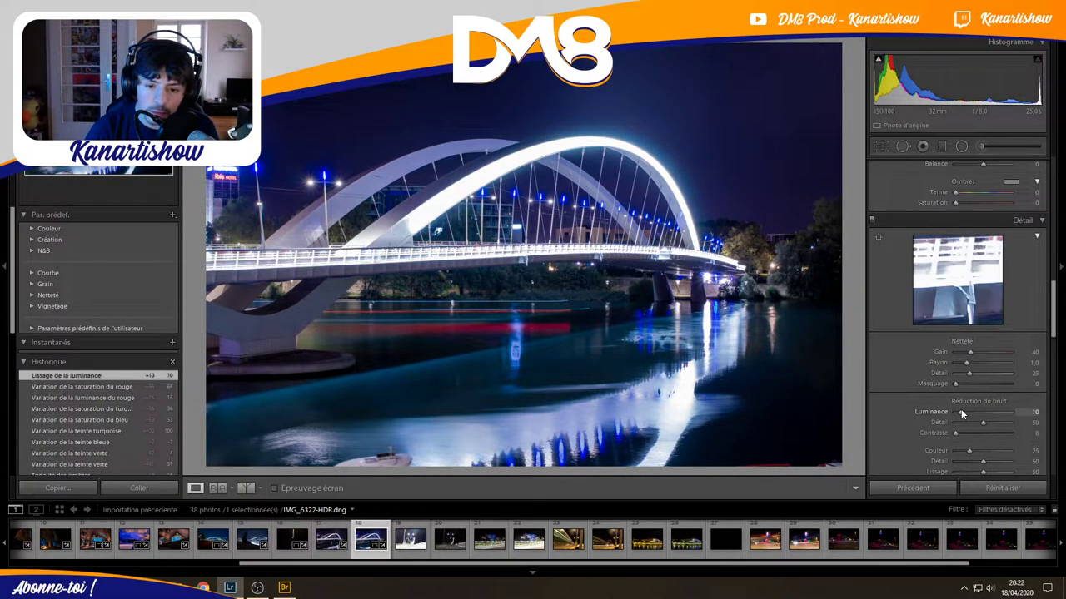
drag(915, 253, 924, 308)
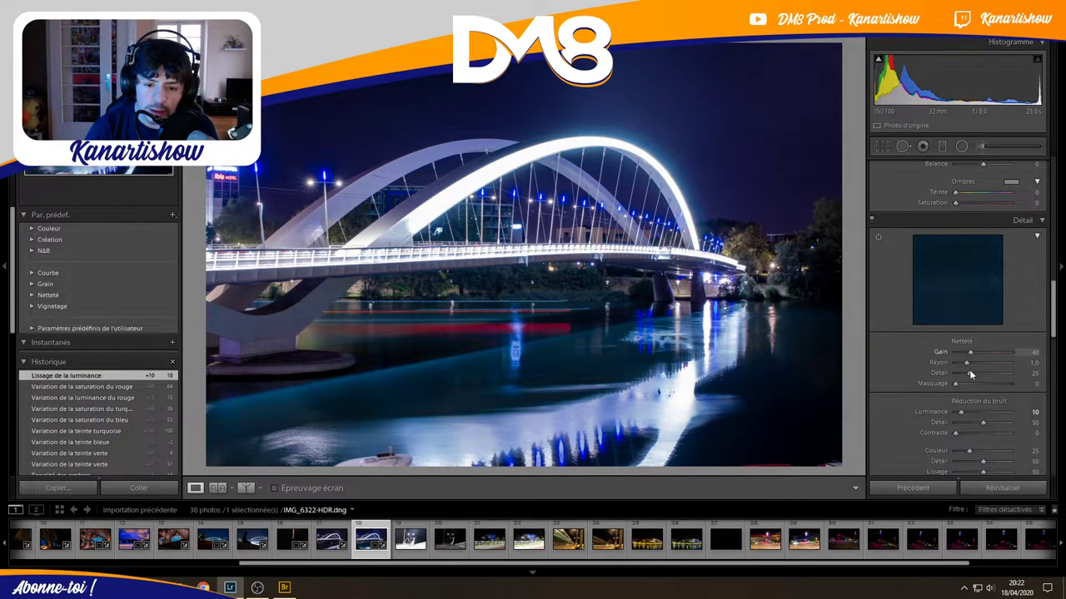
drag(960, 412, 971, 414)
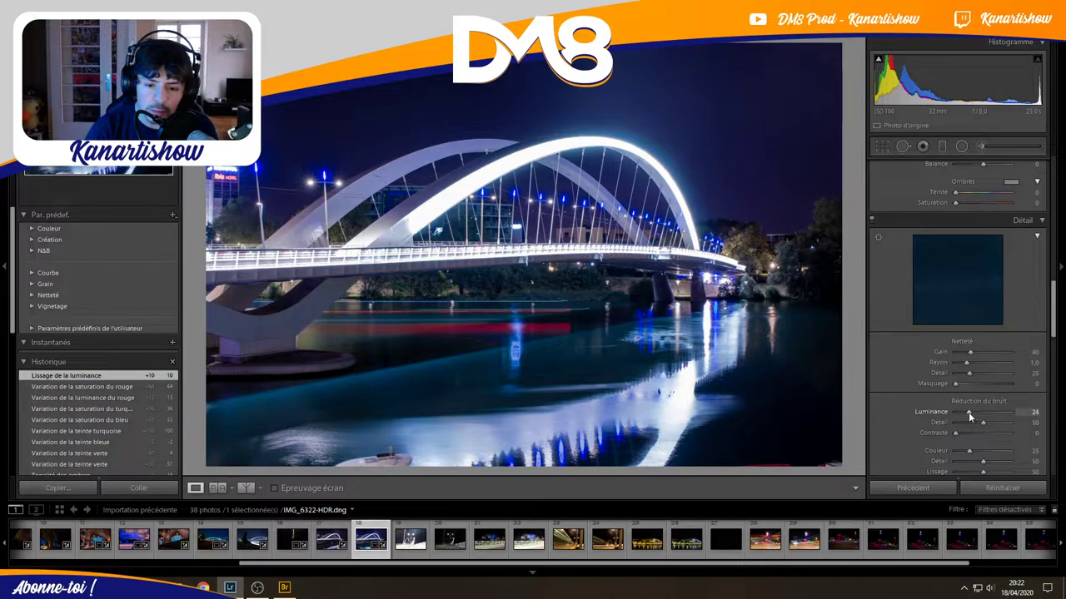
click(974, 412)
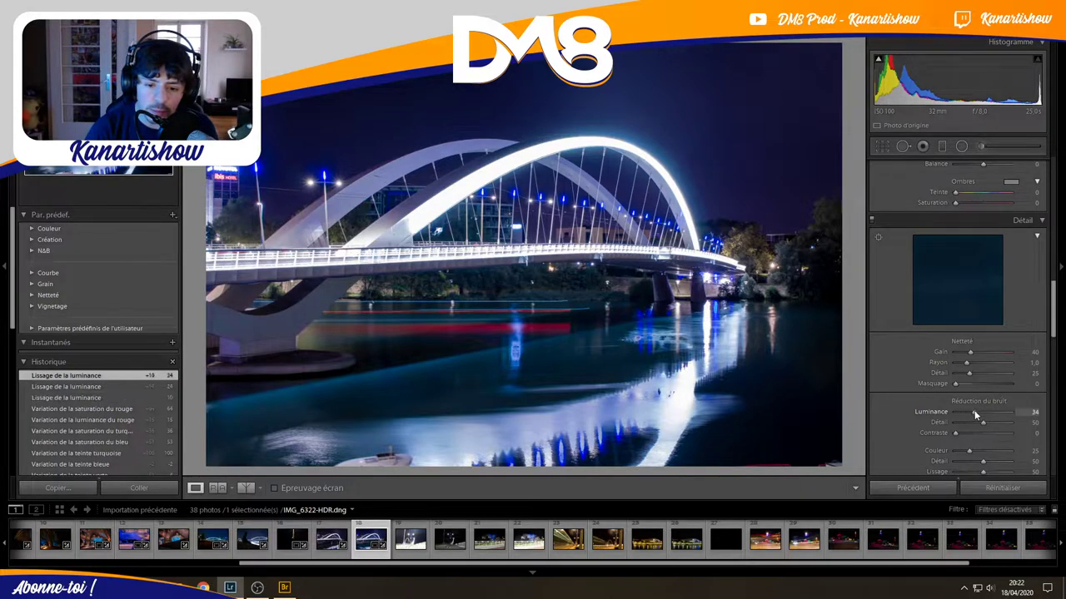
click(975, 452)
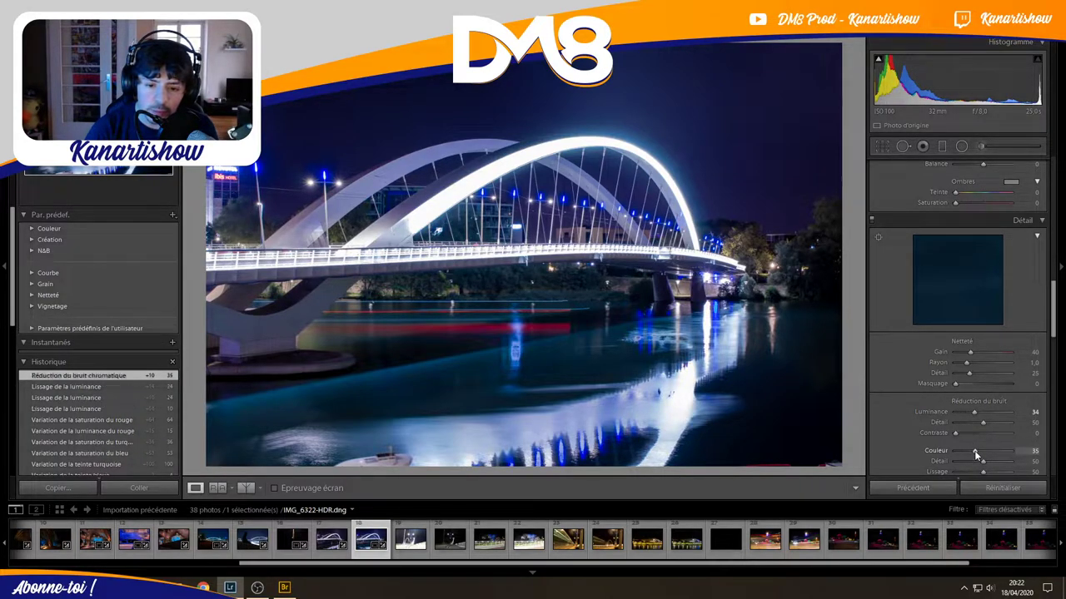
drag(990, 452, 990, 452)
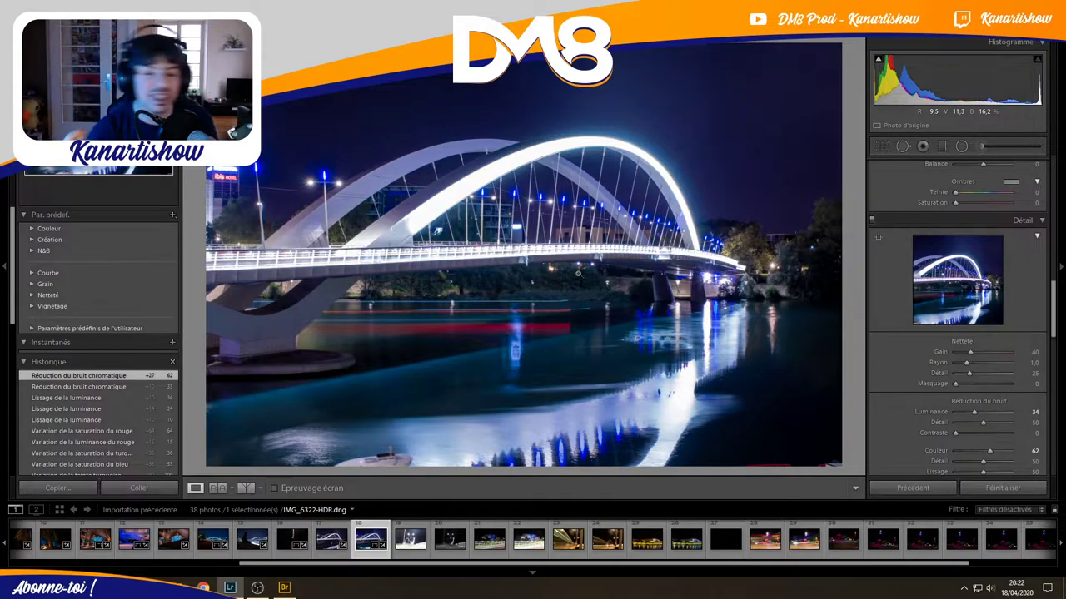
Check the noise reduction at 1:1 zoom on the bridge arch, then return to full view.
click(644, 100)
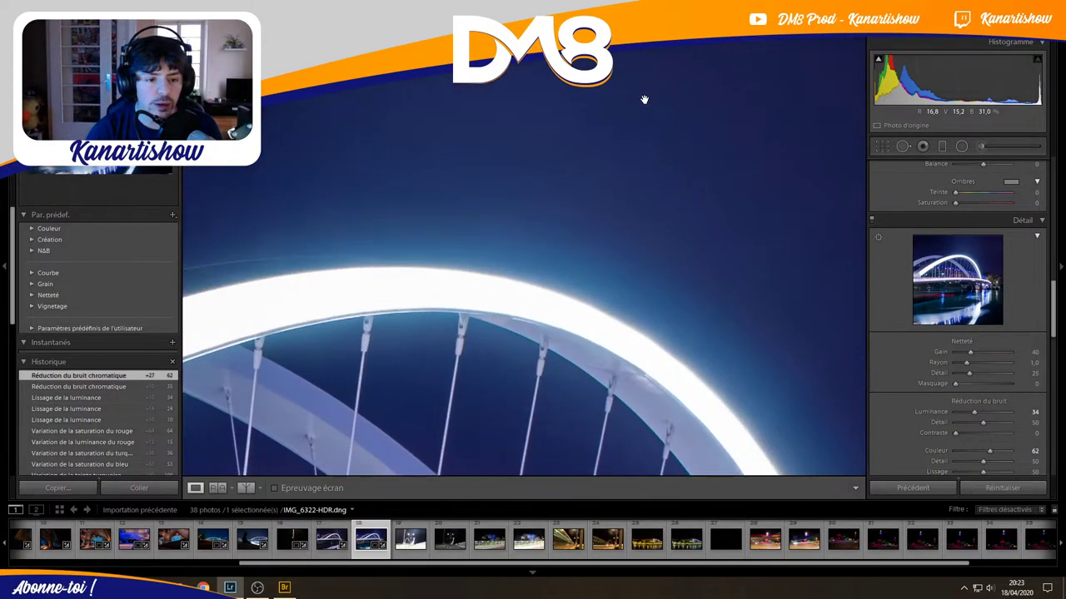
click(642, 112)
click(648, 118)
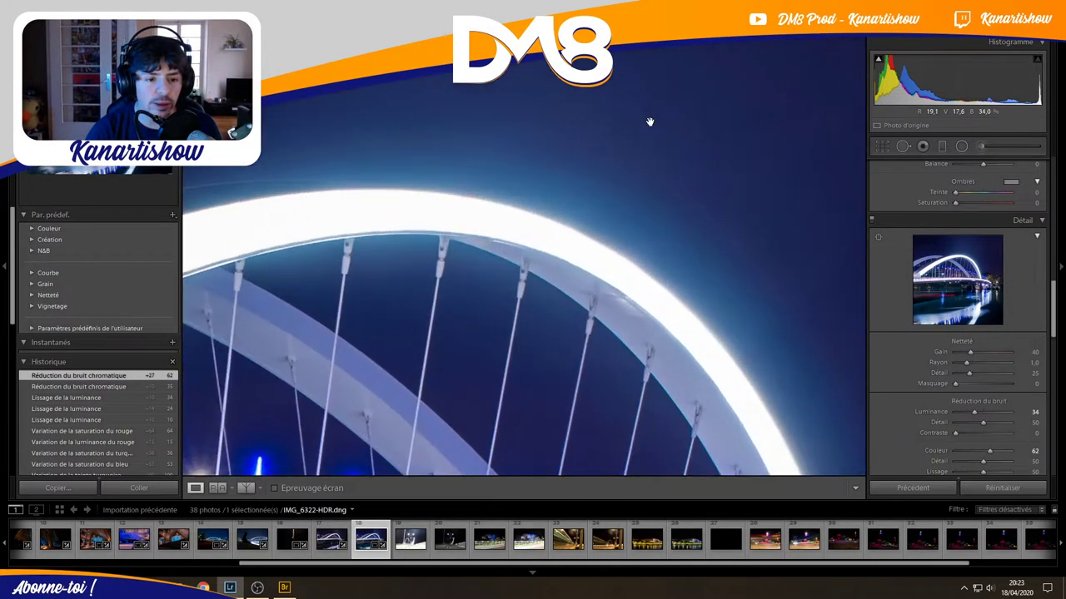
mouse_move(559, 116)
mouse_down()
mouse_move(566, 198)
mouse_move(697, 209)
mouse_up()
click(699, 209)
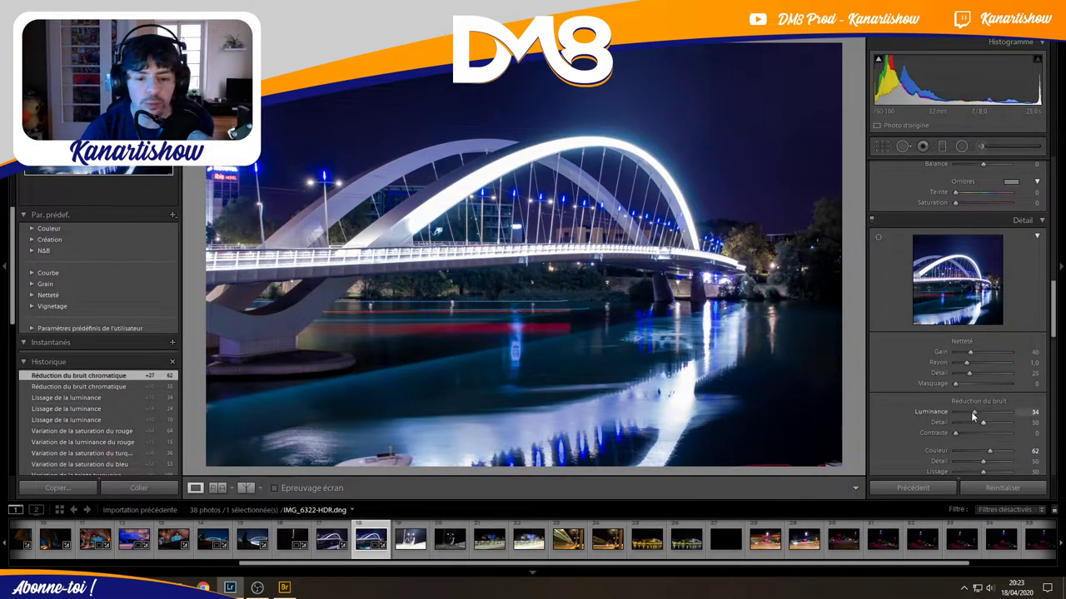
scroll(911, 374, down, 3)
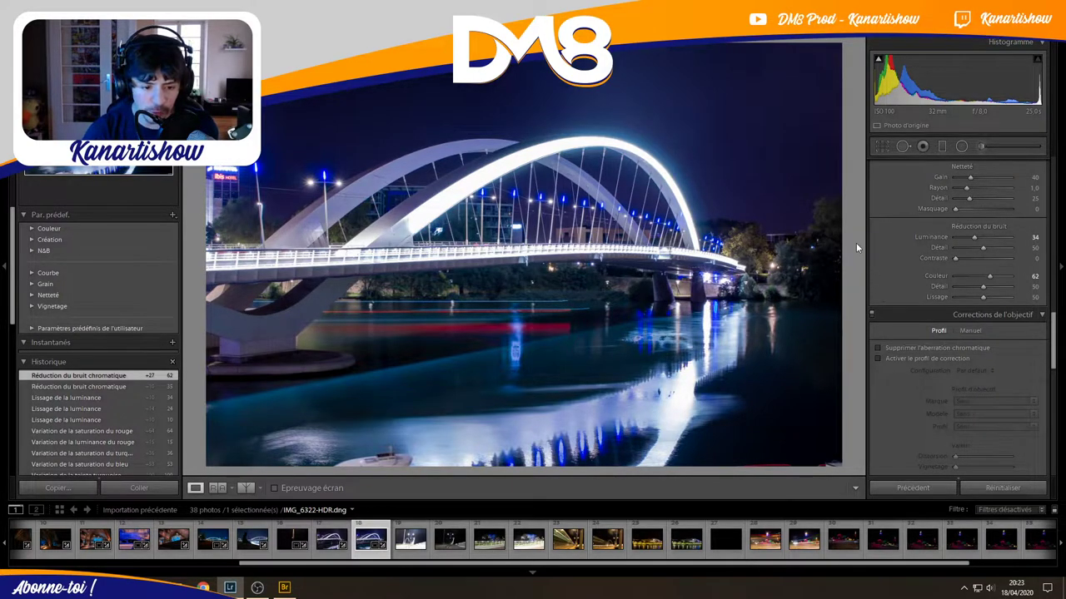
click(896, 349)
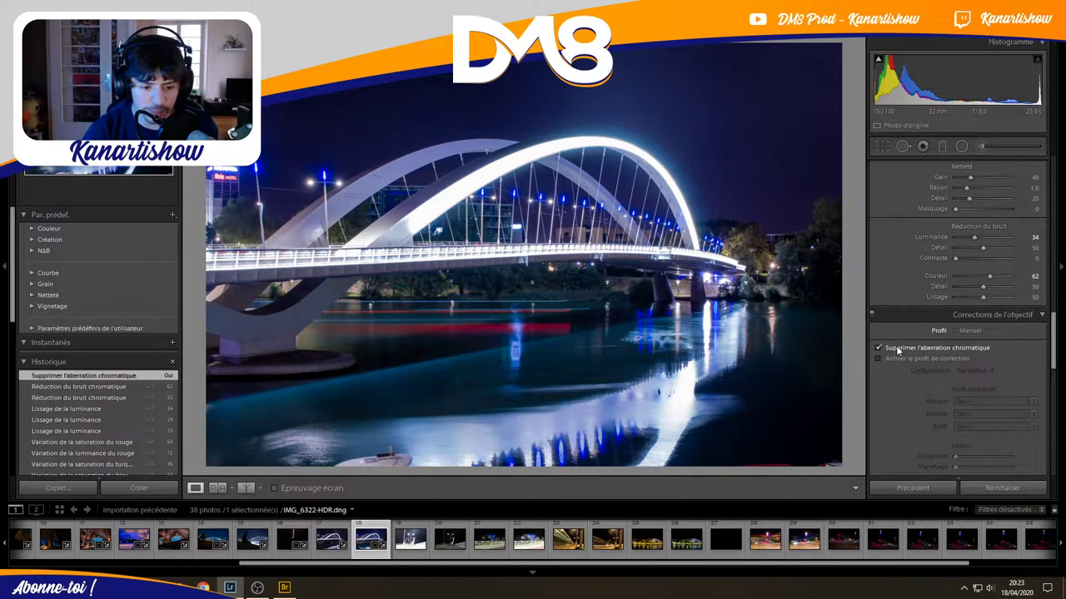
click(897, 350)
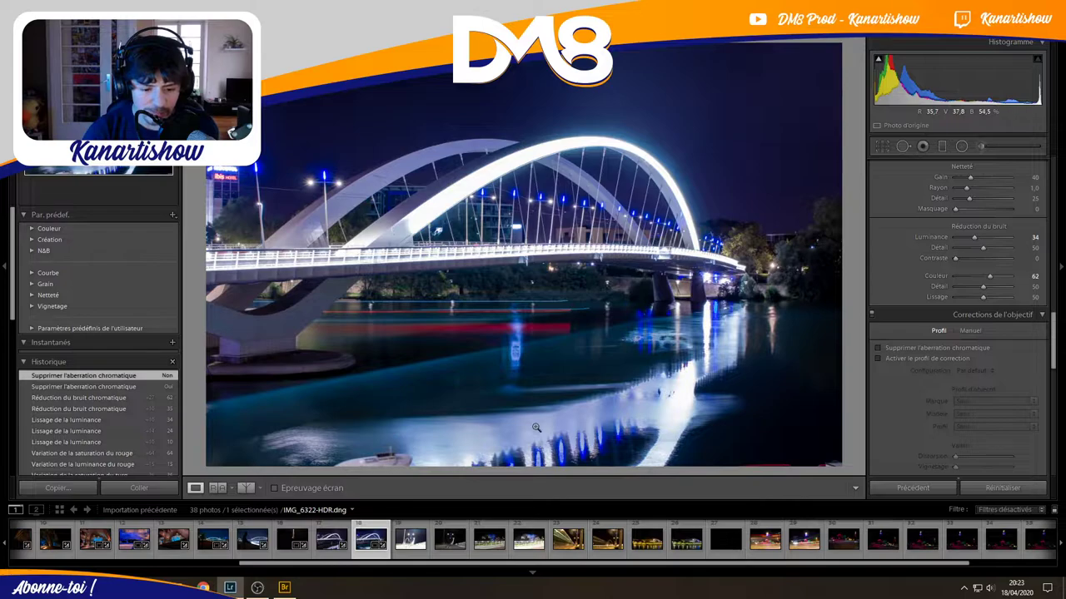
scroll(935, 390, down, 5)
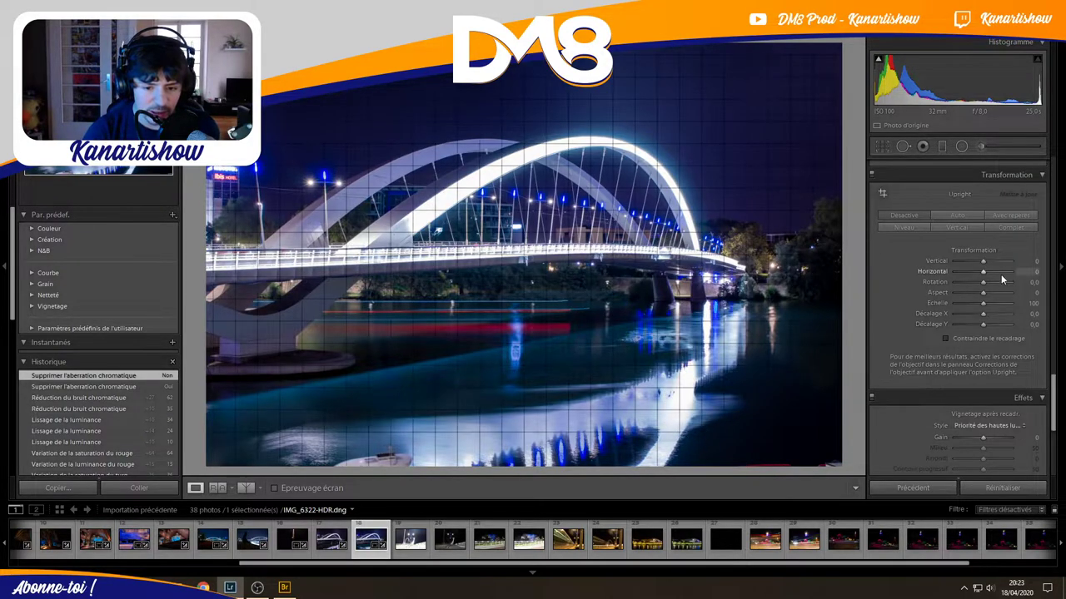
Try drawing Guided Upright guide lines on the photo, then undo the last guide.
click(883, 194)
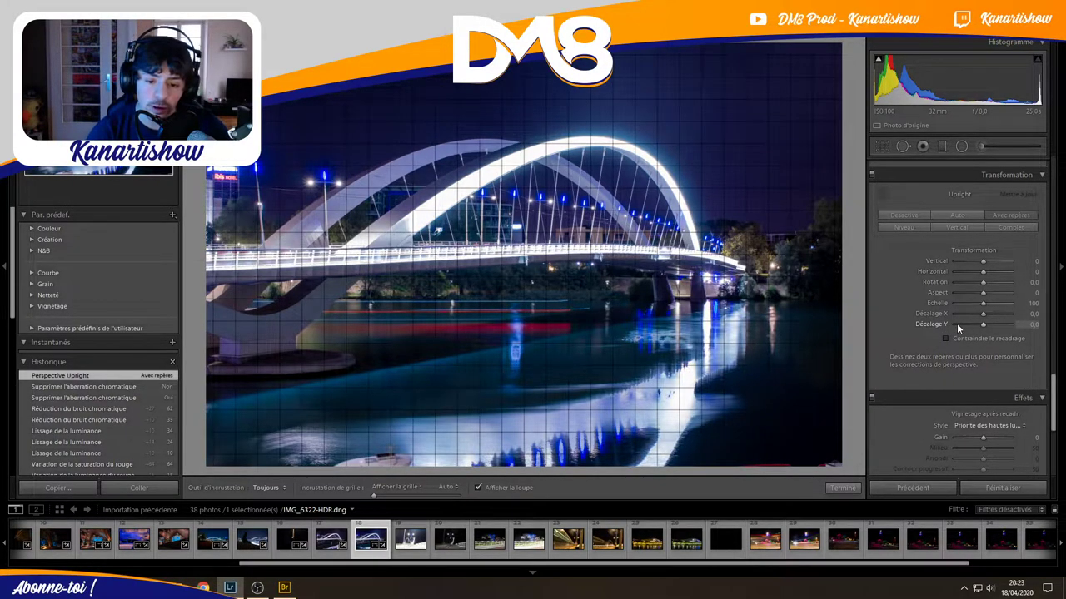
mouse_move(746, 462)
mouse_down()
mouse_move(803, 476)
mouse_move(725, 437)
mouse_up()
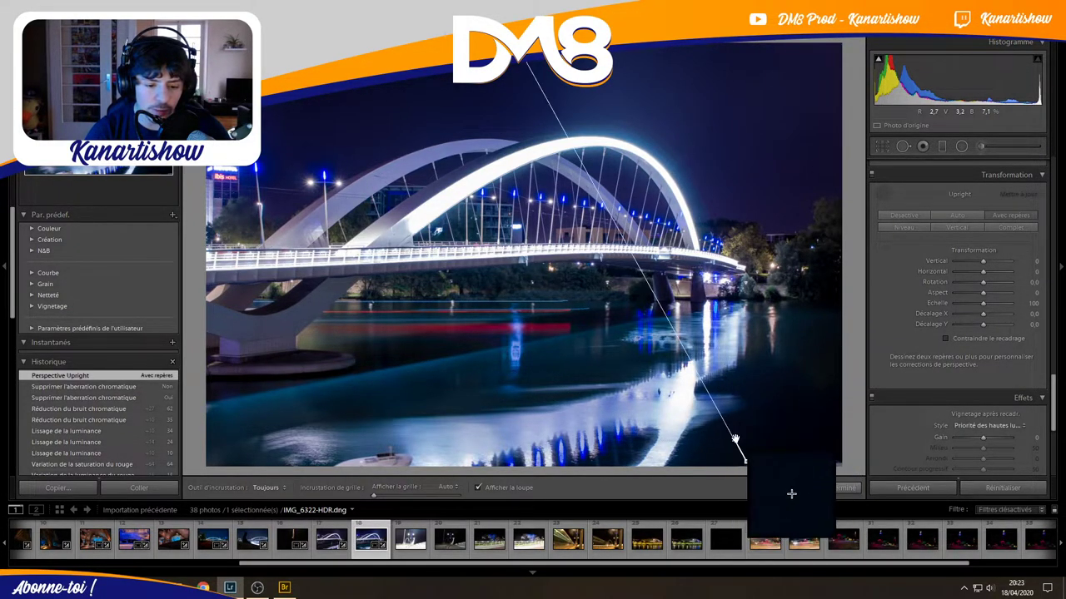
drag(725, 437, 735, 438)
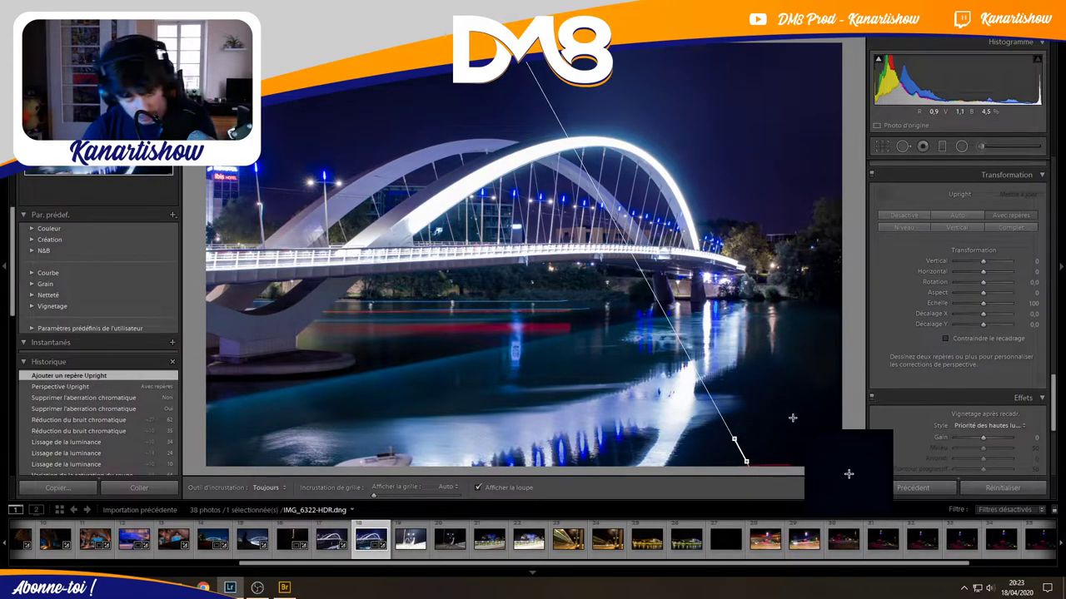
key(ctrl+z)
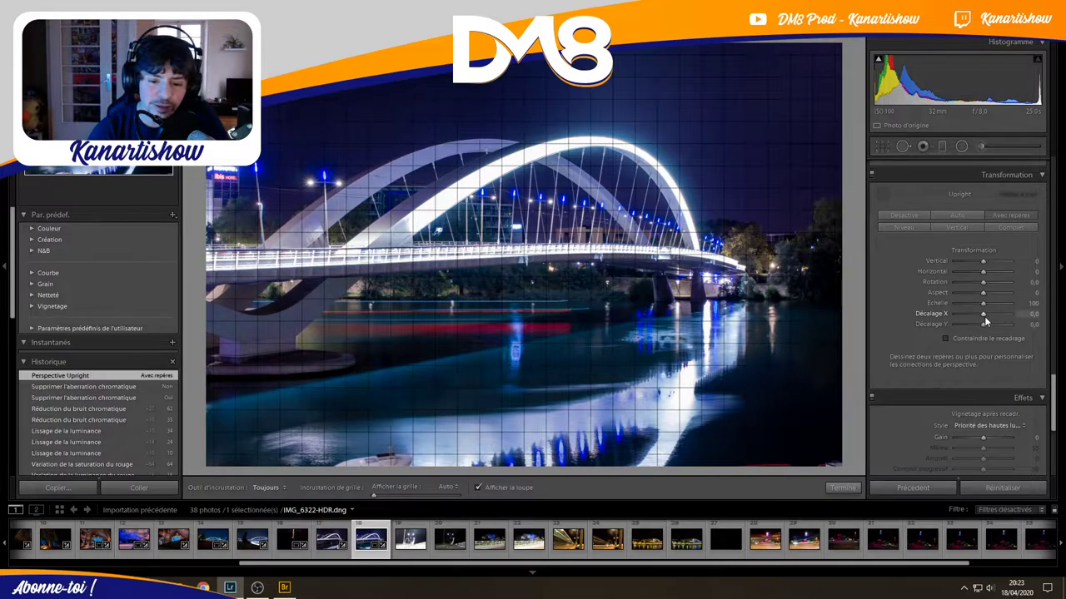
Set Transform Offset Y to −6 with Constrain Crop on, and finish the Upright tool.
drag(982, 324, 981, 324)
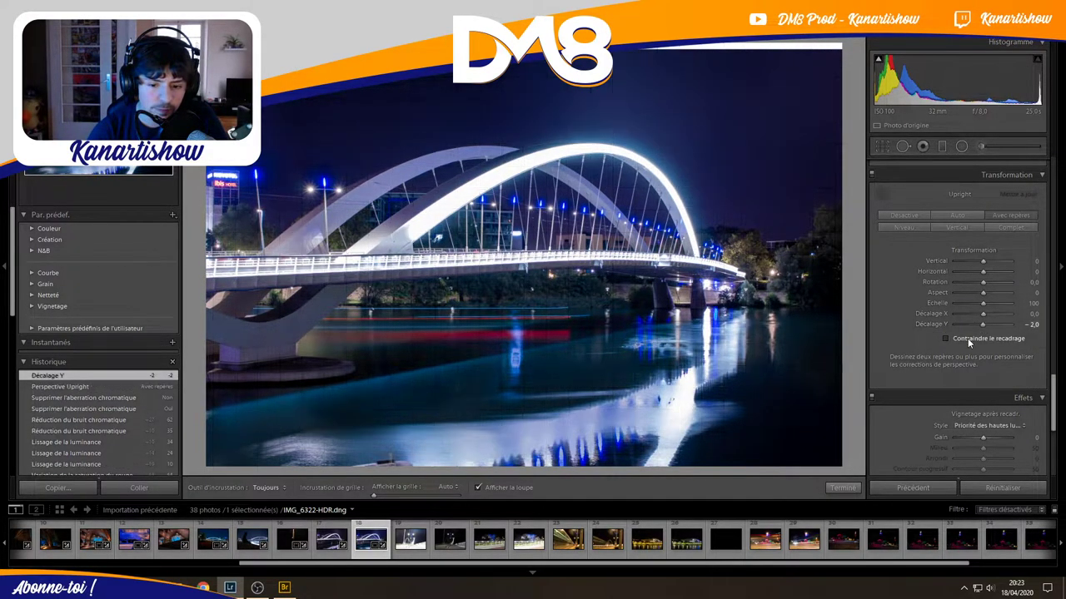
click(967, 338)
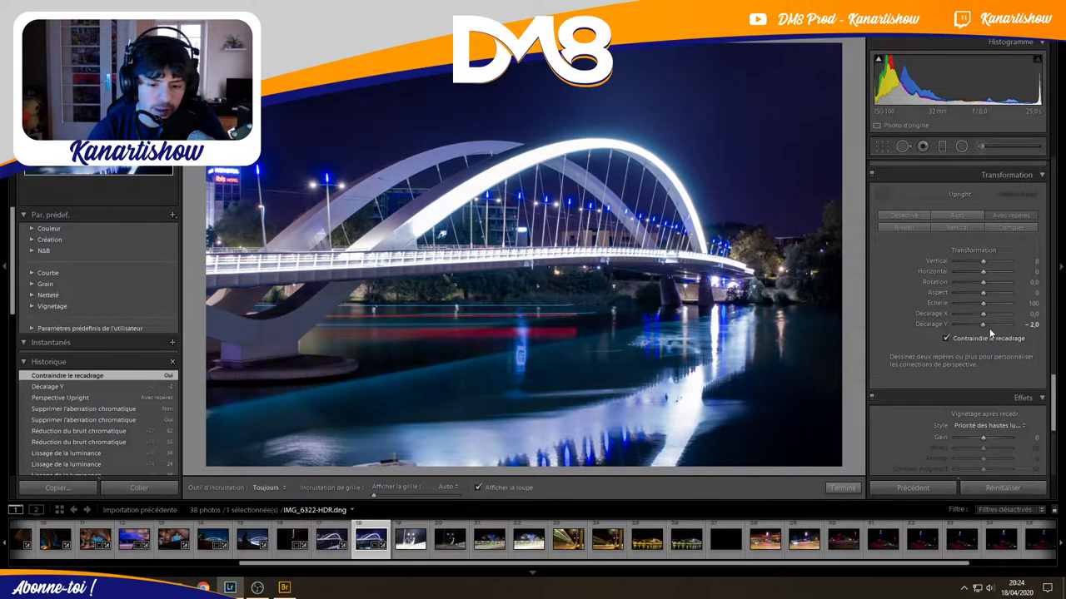
drag(984, 324, 984, 323)
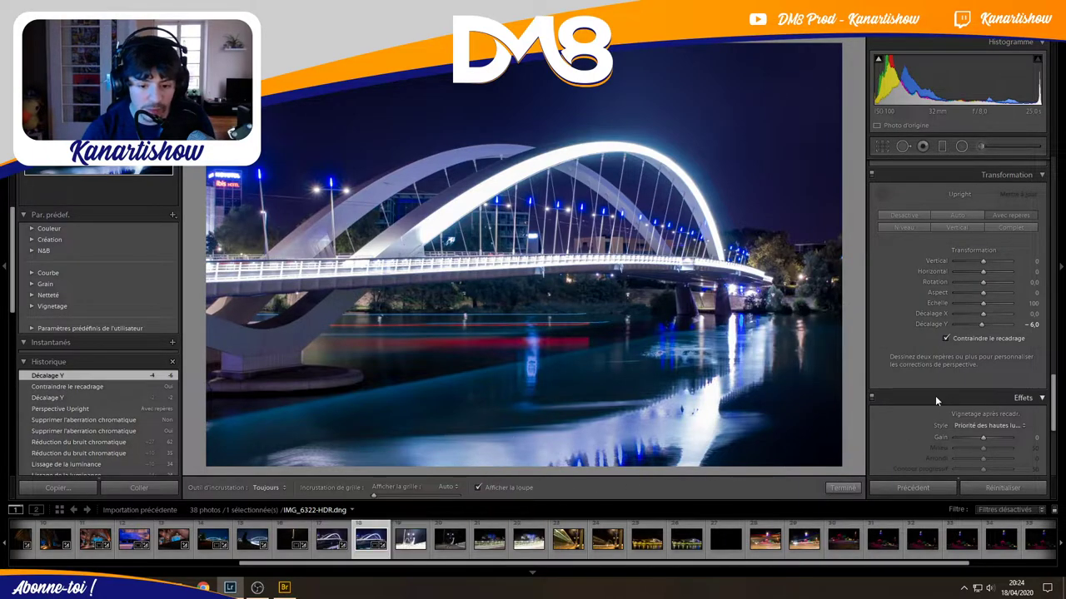
drag(985, 323, 985, 325)
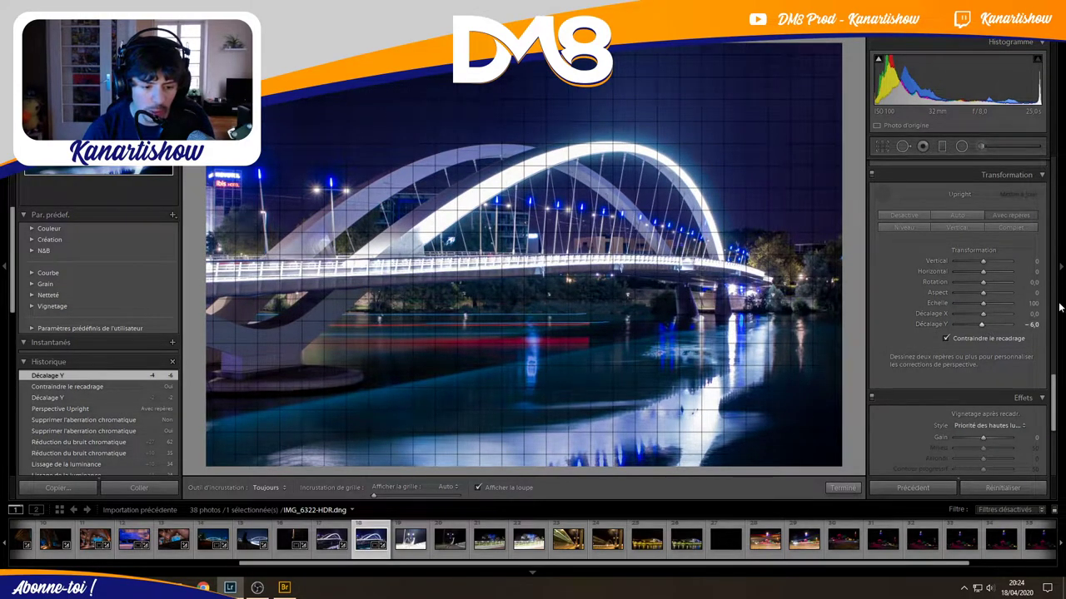
click(843, 488)
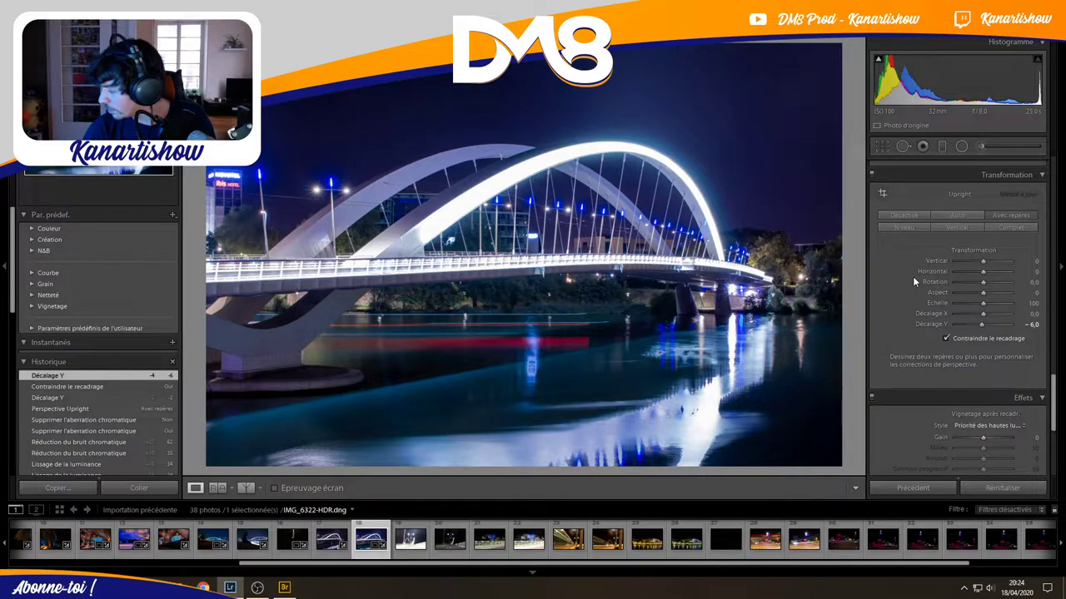
Test grain then return it to 0, and set post-crop vignette Amount to −4.
scroll(902, 346, down, 2)
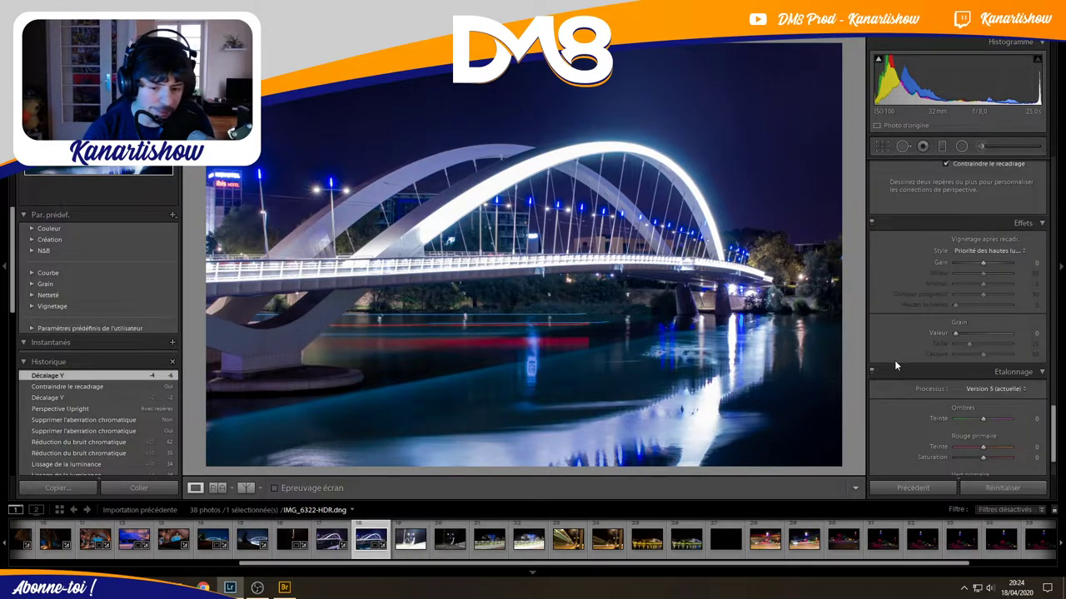
scroll(894, 360, down, 1)
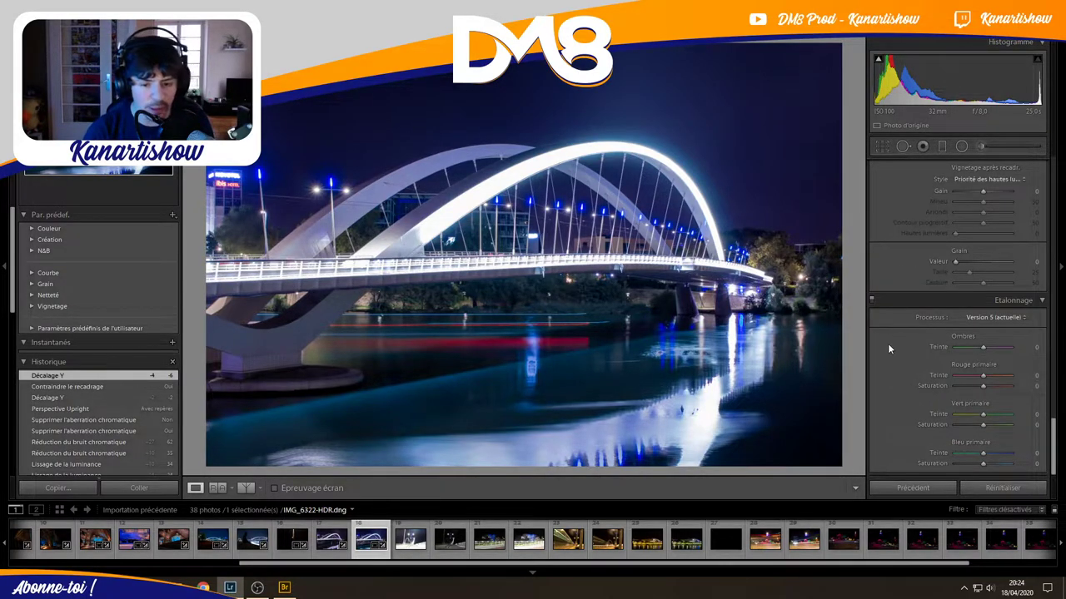
drag(955, 262, 1011, 263)
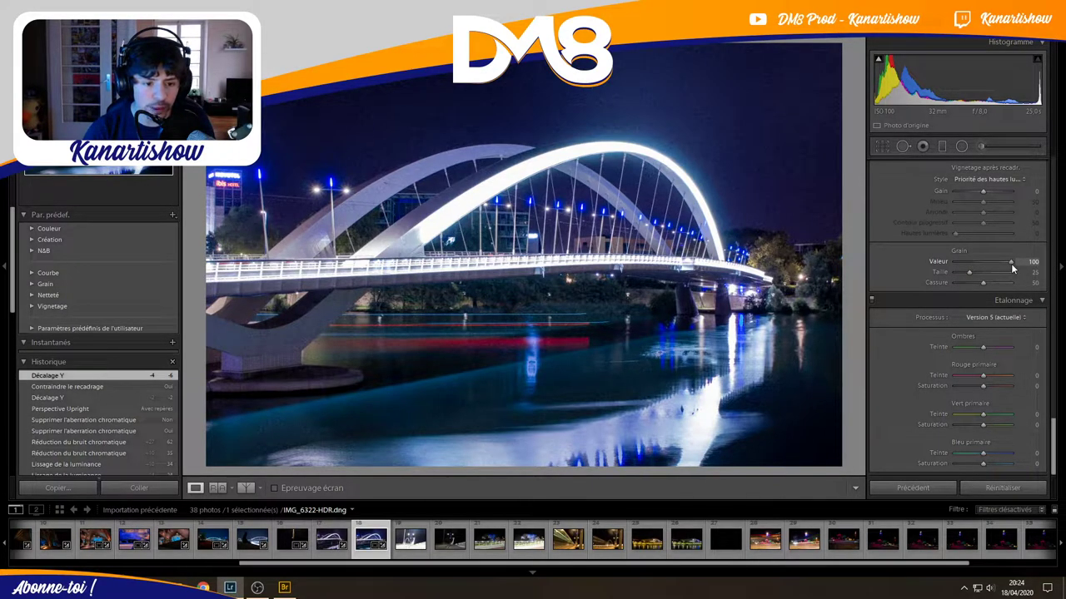
drag(968, 264, 877, 267)
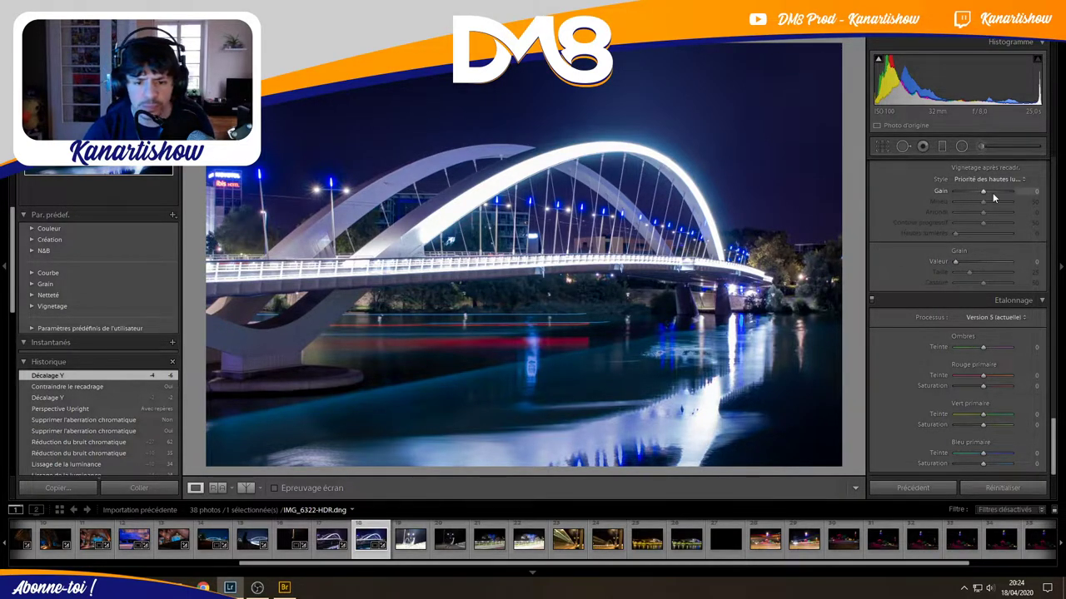
drag(989, 190, 911, 199)
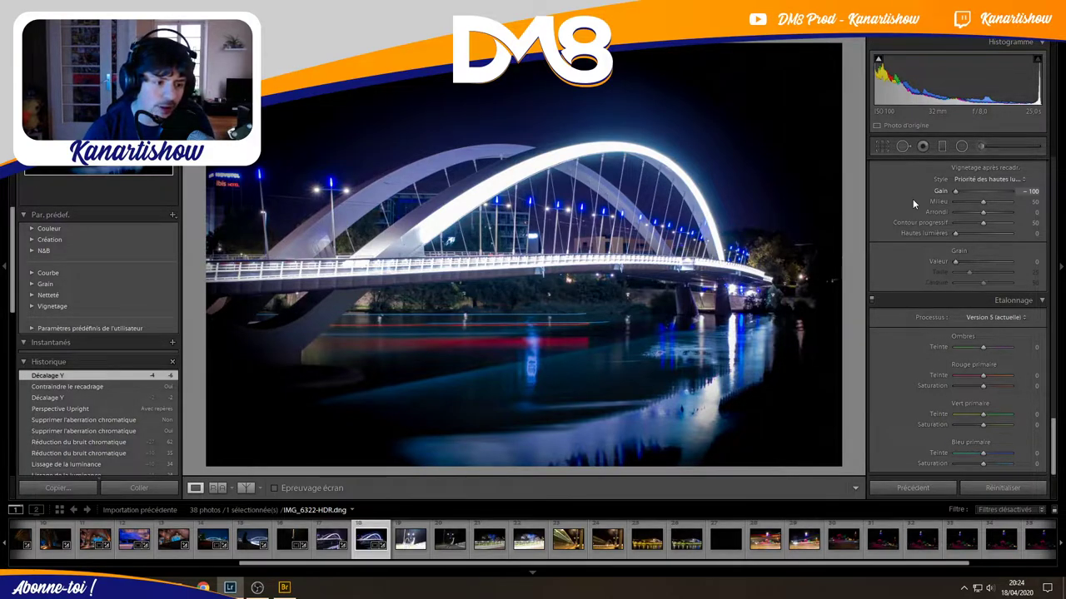
drag(955, 191, 982, 194)
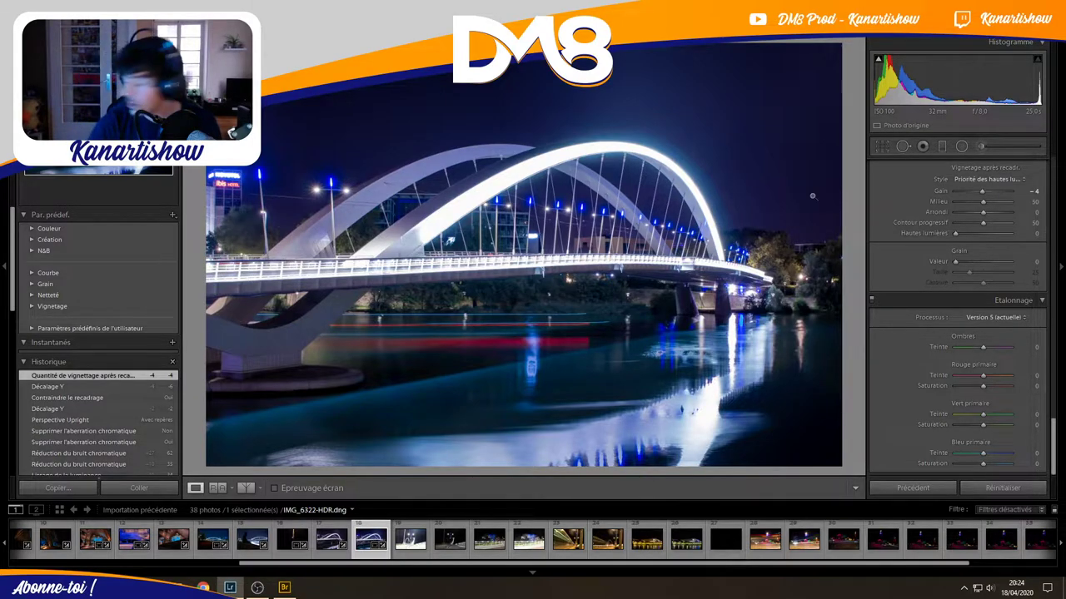
Compare the edited IMG_6322-HDR with source frame IMG_6319 in the filmstrip.
click(327, 553)
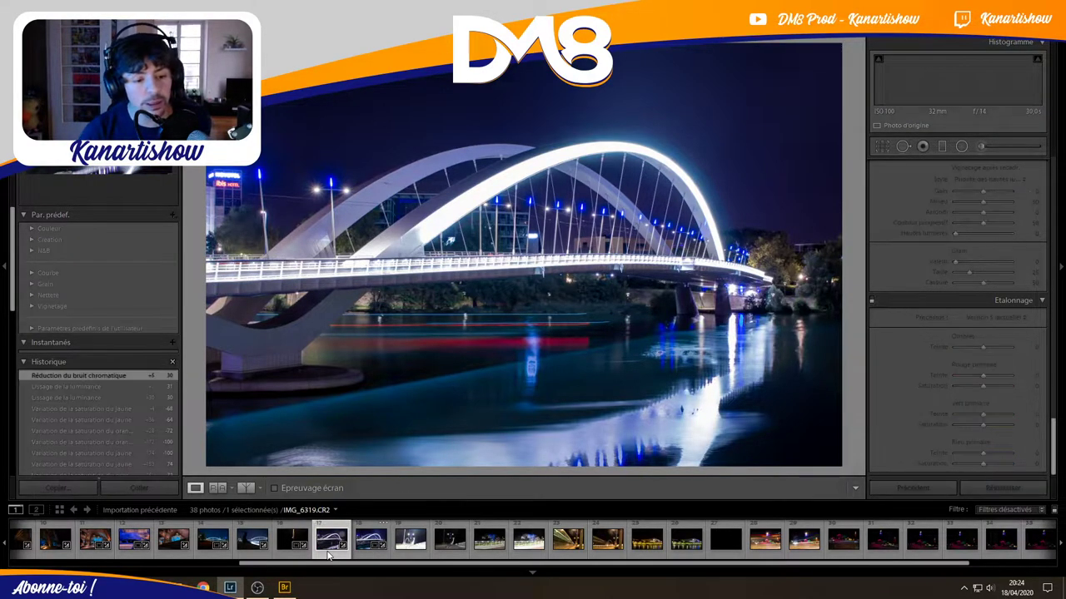
click(371, 543)
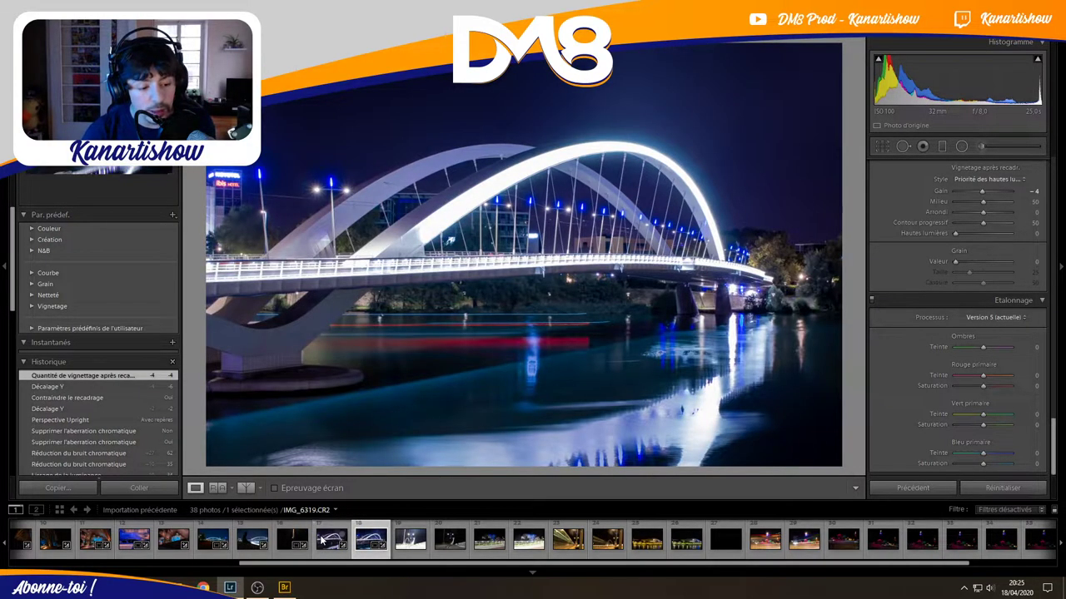
click(327, 541)
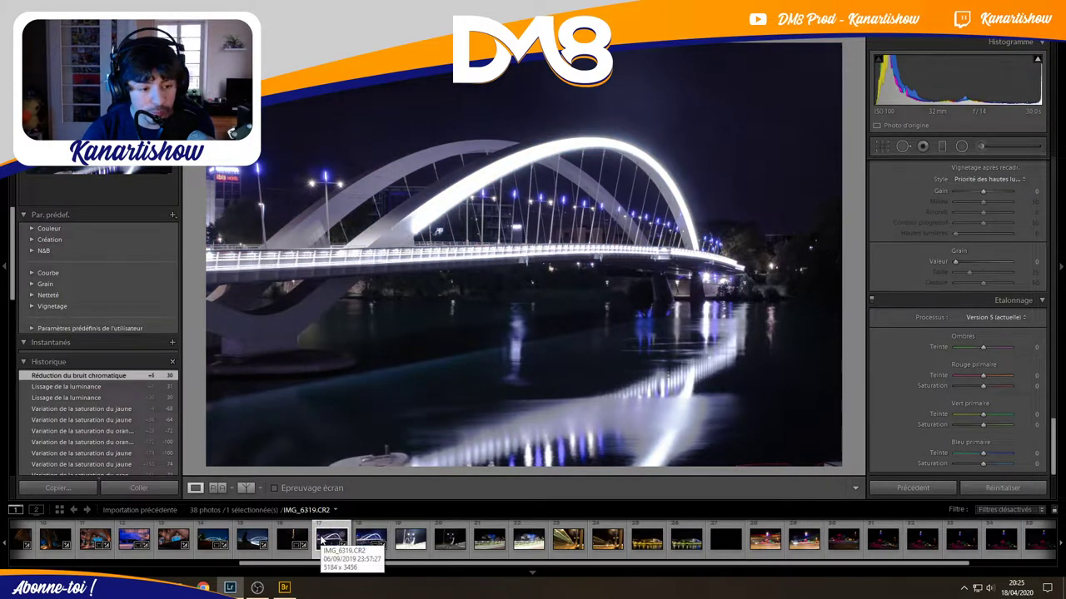
click(371, 541)
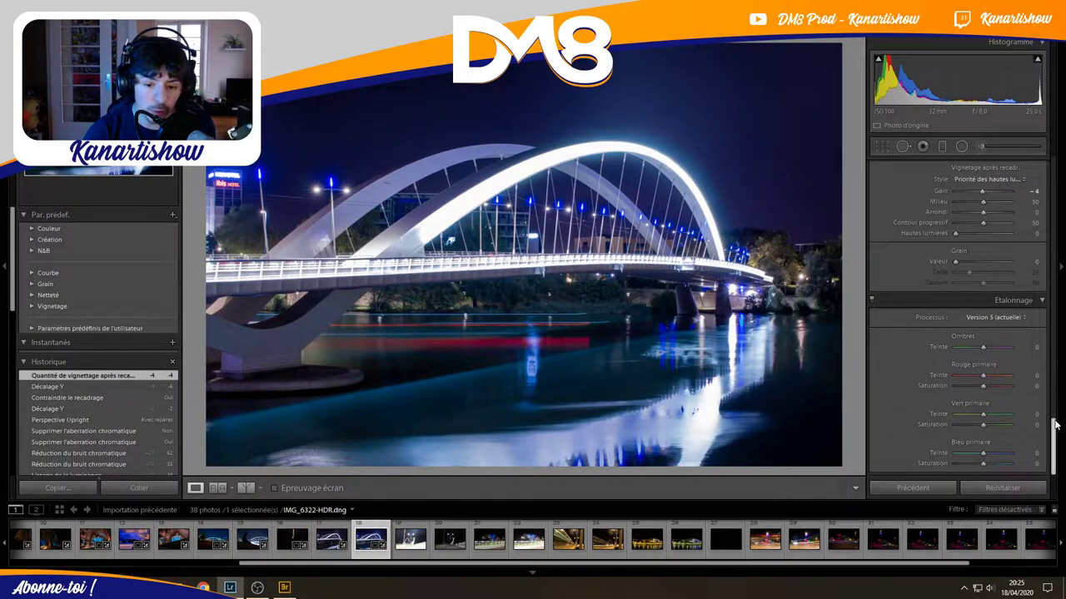
drag(1056, 429, 1055, 387)
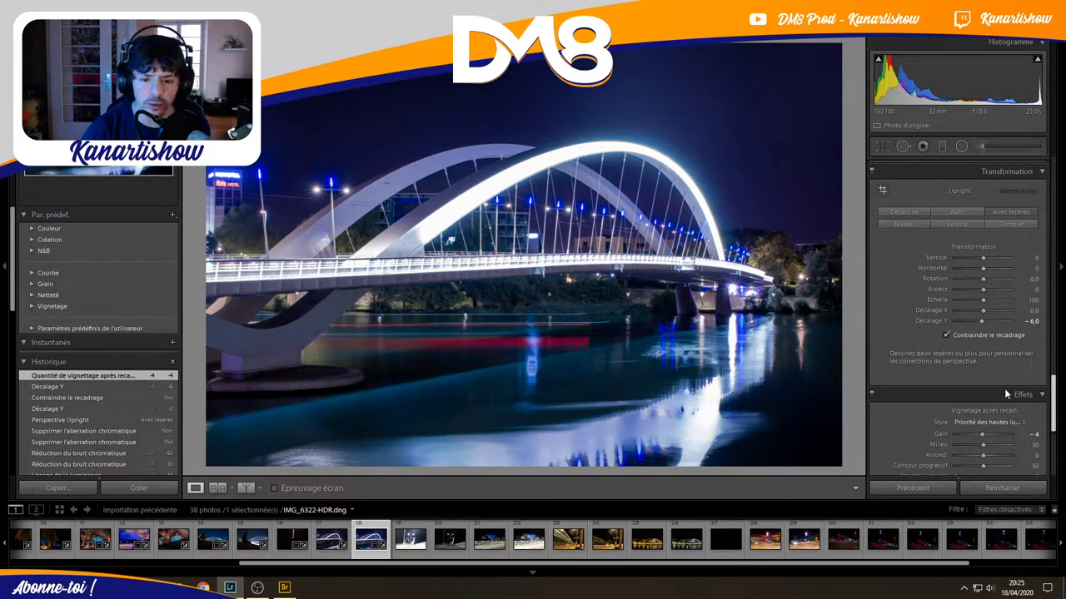
On IMG_6319, turn on Constrain Crop and set Offset Y to −6.
key(Left)
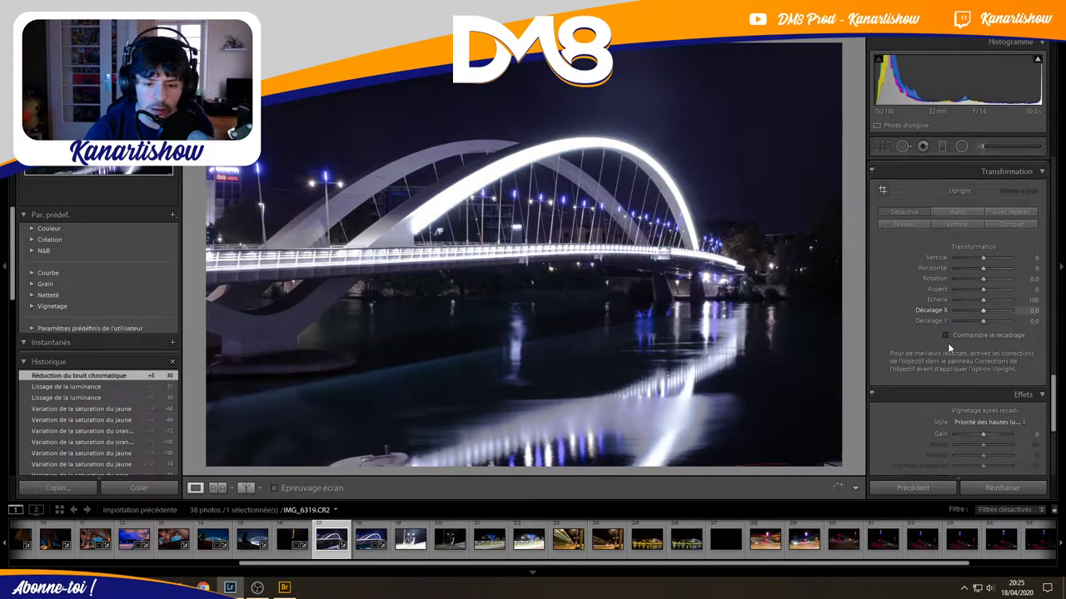
click(946, 334)
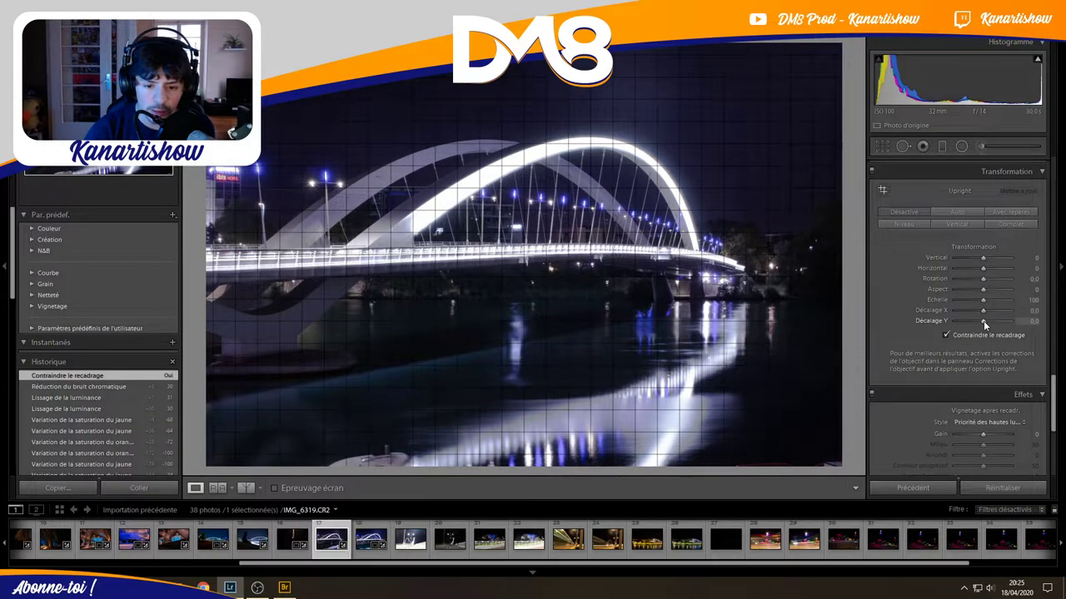
drag(983, 322, 982, 322)
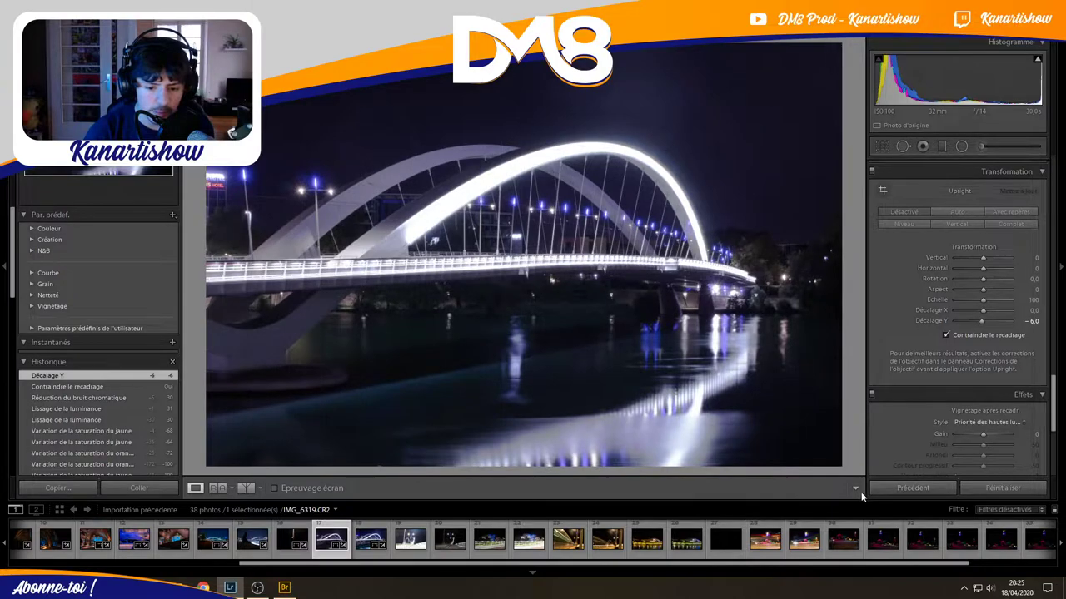
Toggle between IMG_6319 and IMG_6322-HDR to compare the two versions.
click(366, 541)
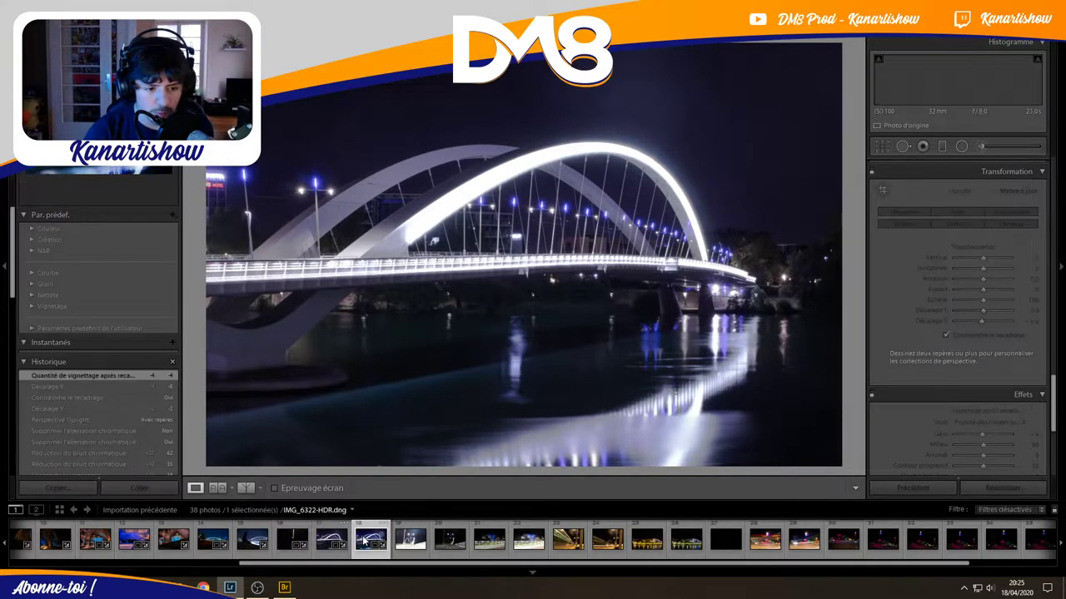
click(325, 540)
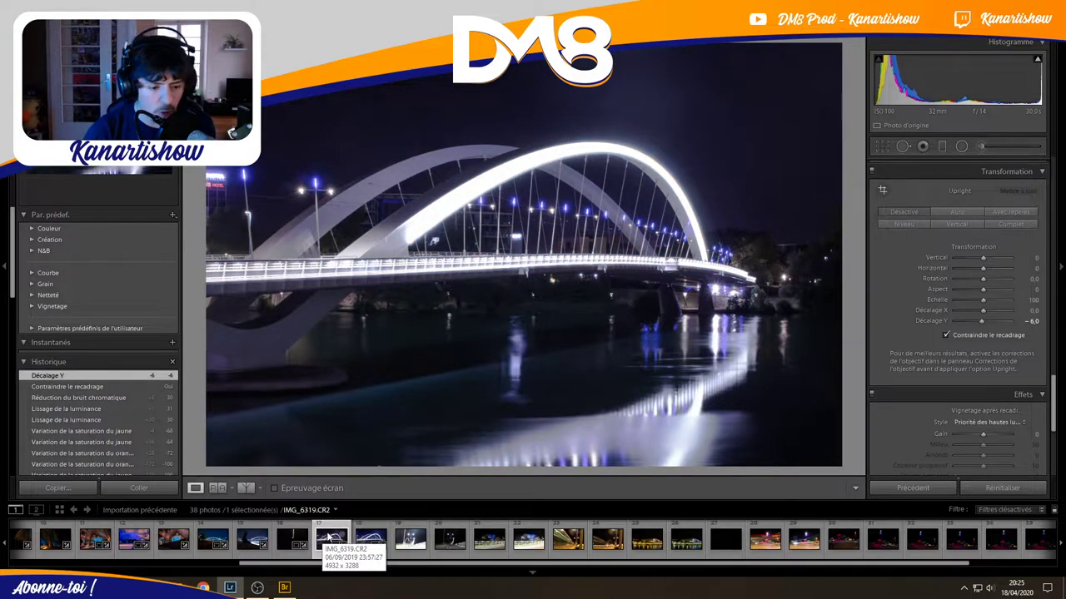
click(371, 540)
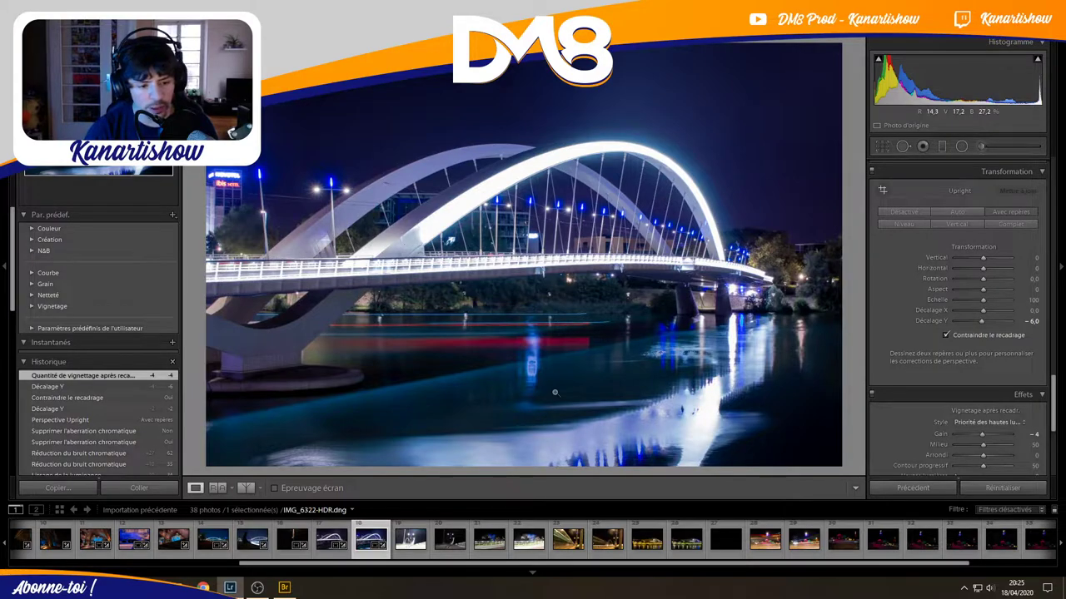
click(328, 539)
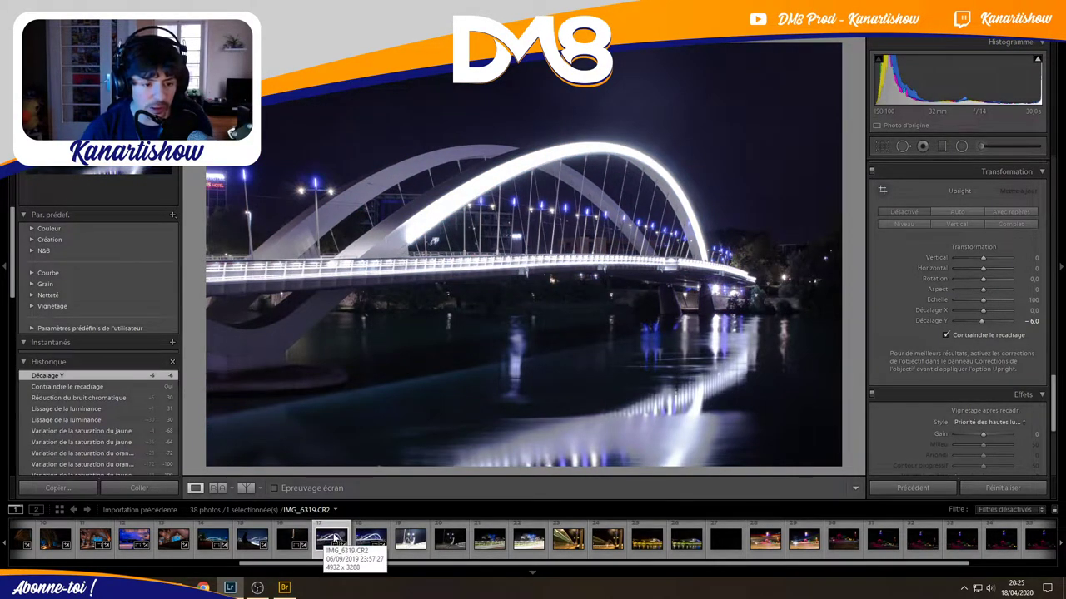
click(363, 542)
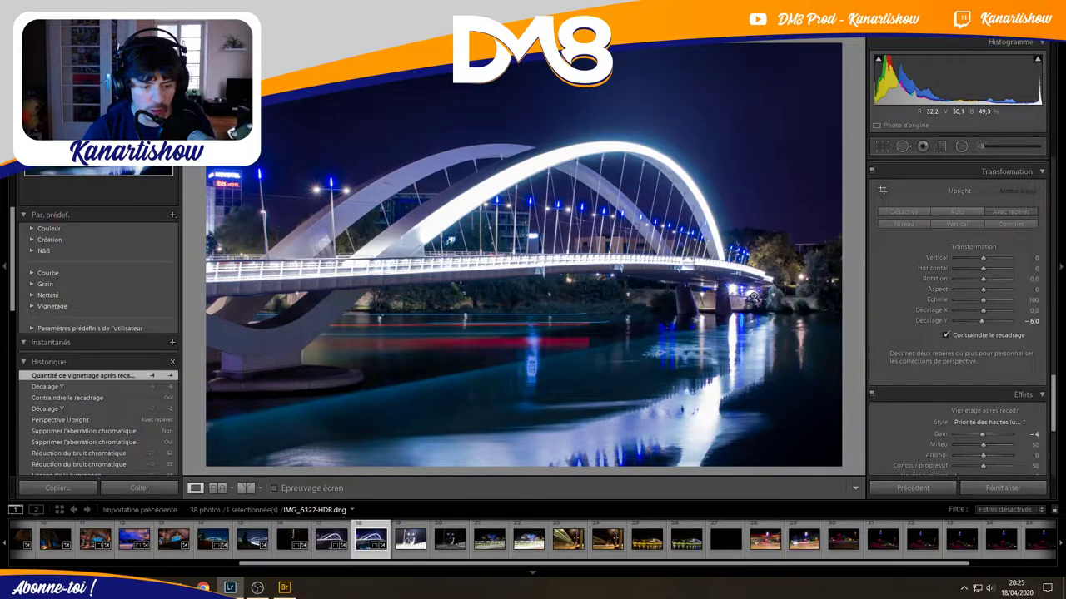
click(330, 532)
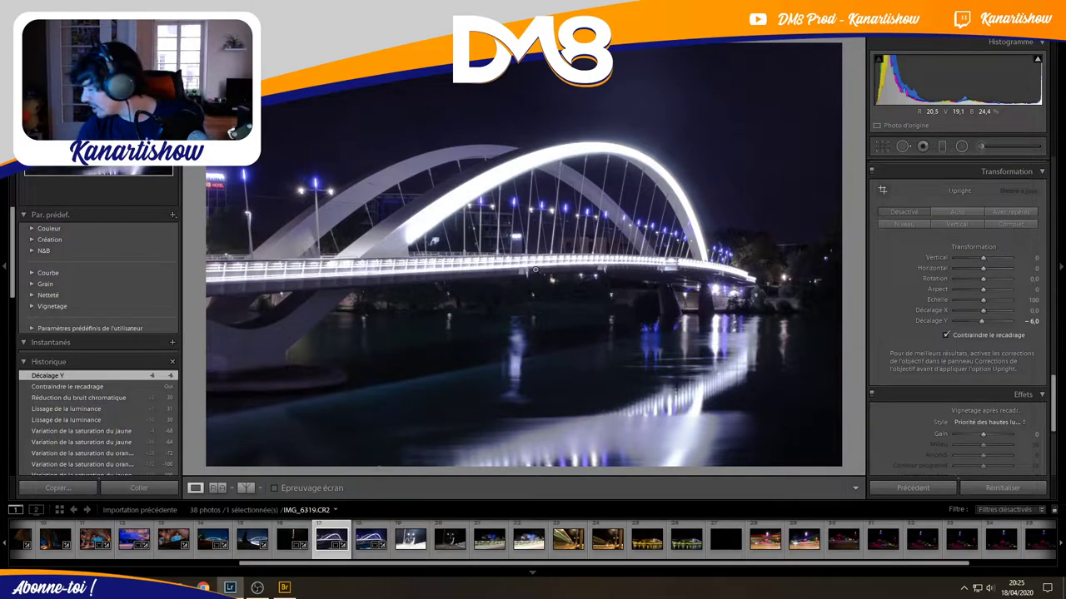
Remove footbridge photo IMG_6335, undo the removal, and select both footbridge exposures for merging.
click(408, 543)
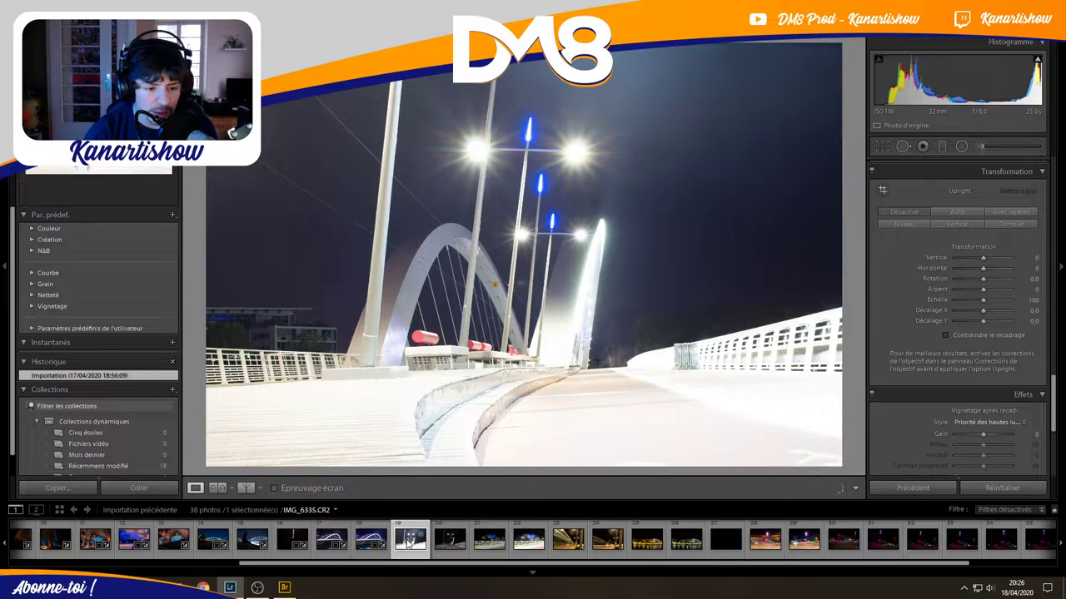
right_click(408, 543)
click(442, 516)
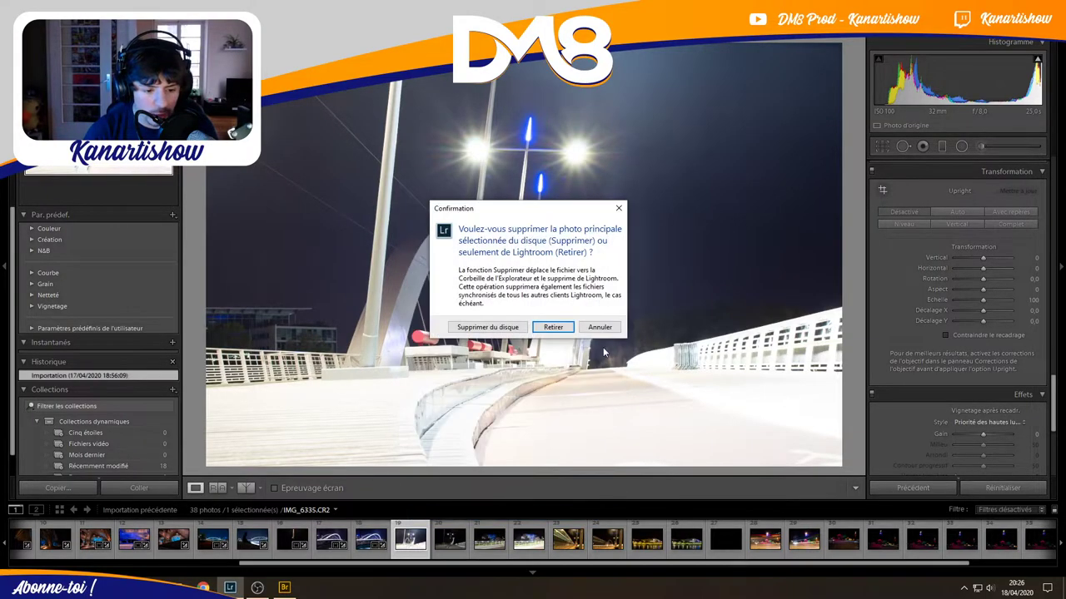
click(553, 327)
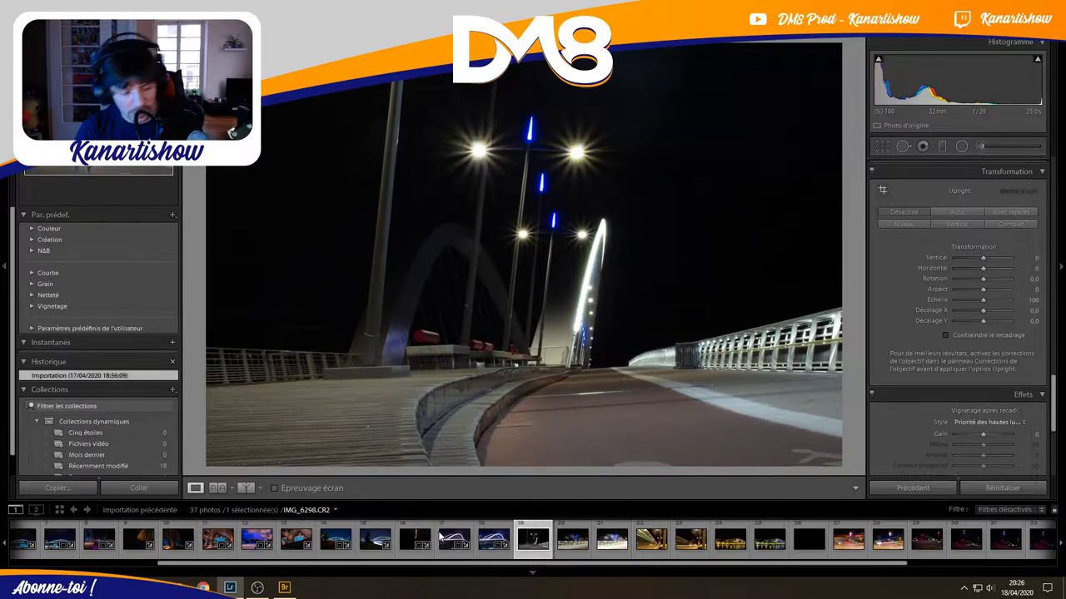
key(ctrl+z)
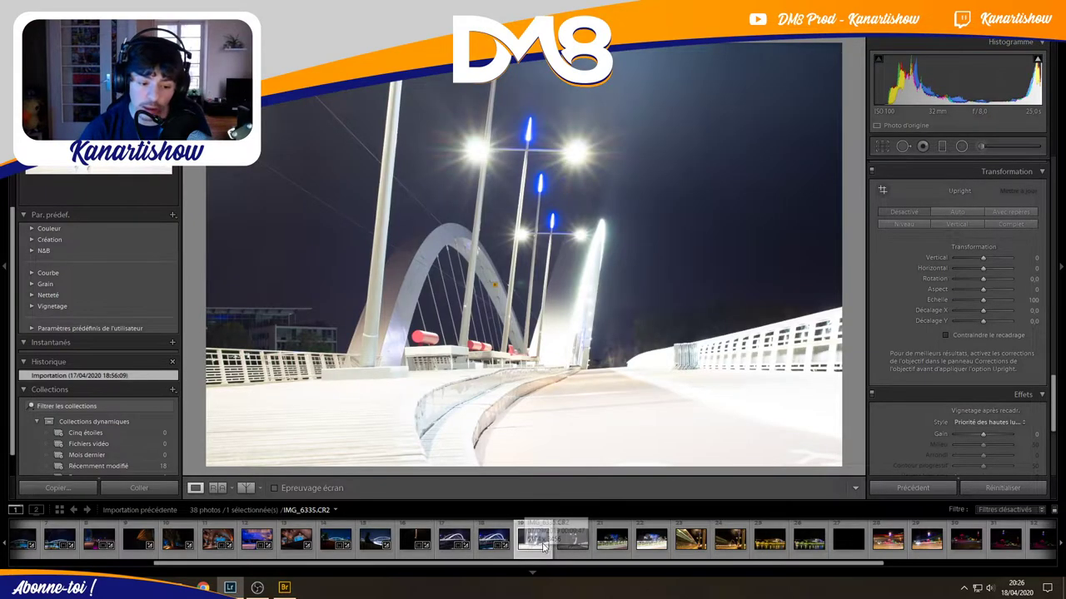
ctrl+click(563, 543)
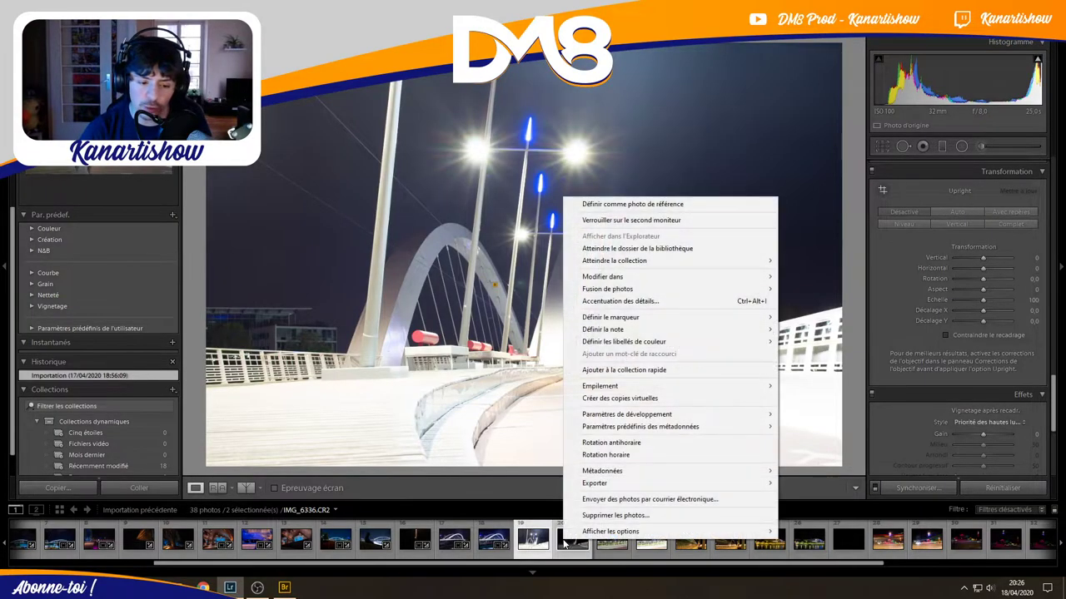
right_click(563, 542)
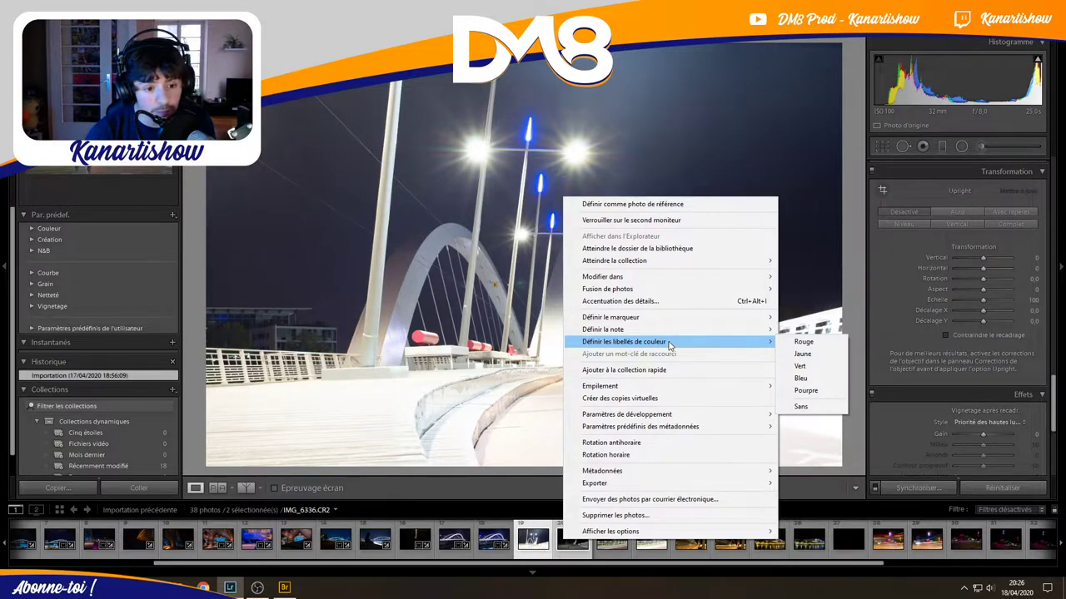
mouse_move(607, 289)
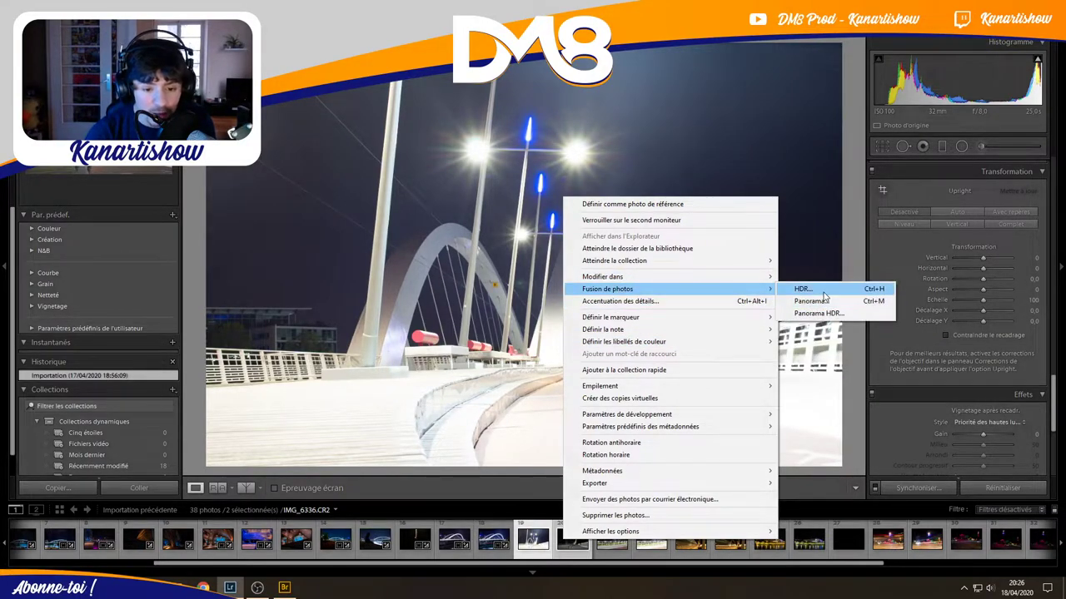
Merge the two footbridge exposures into IMG_6335-HDR.dng after checking alignment in the zoomed preview.
click(820, 290)
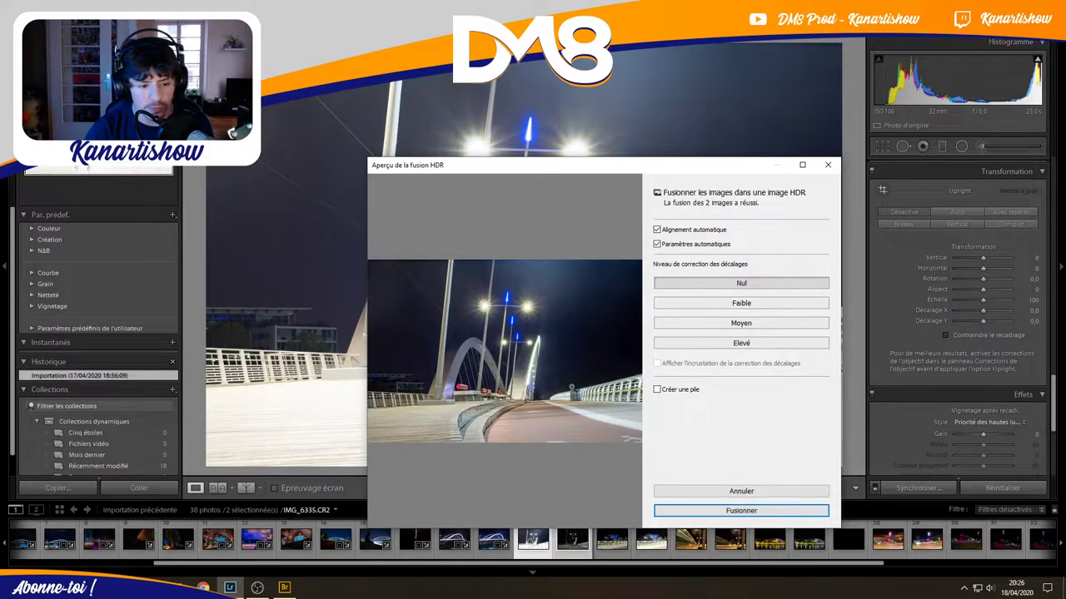
click(537, 403)
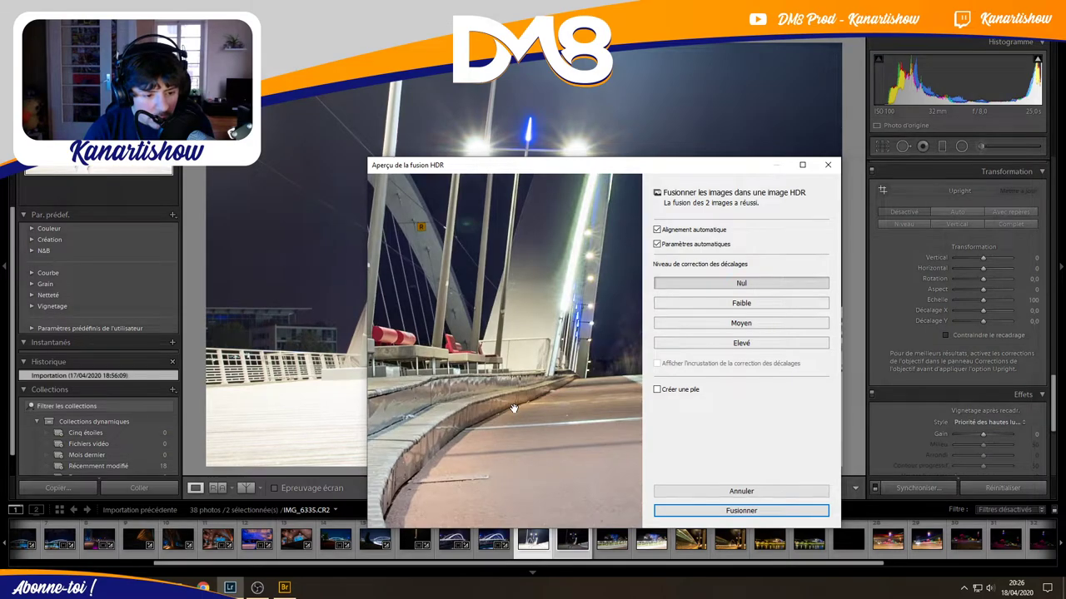
click(513, 408)
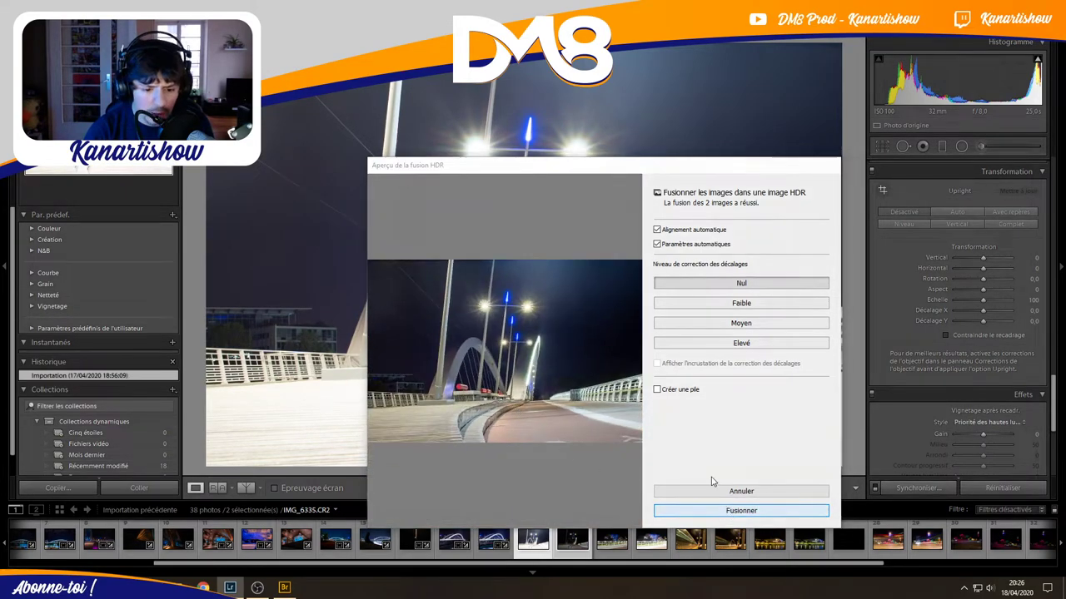
click(722, 510)
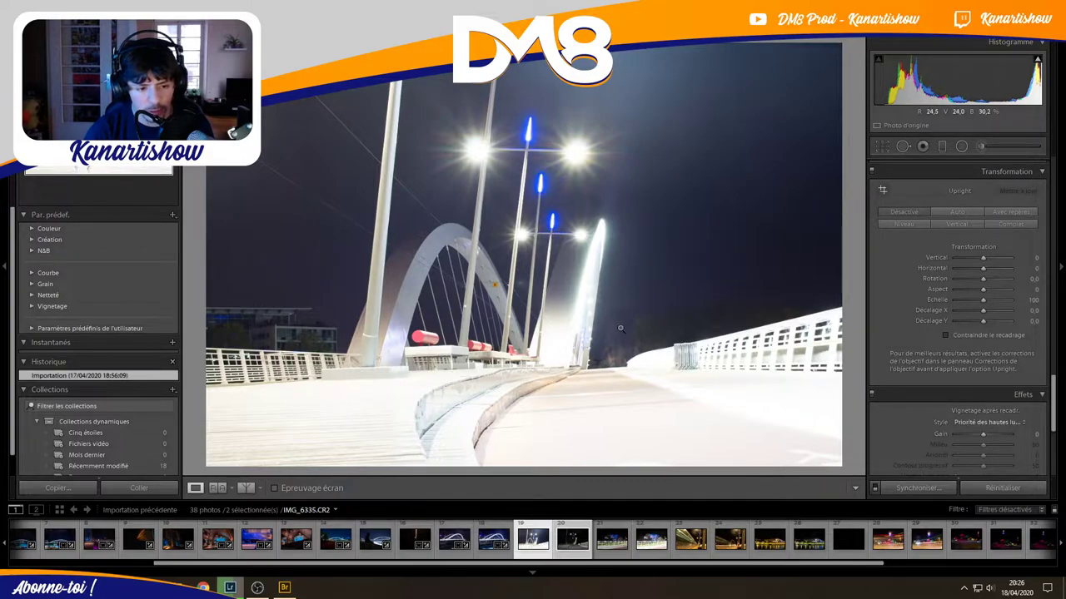
click(572, 541)
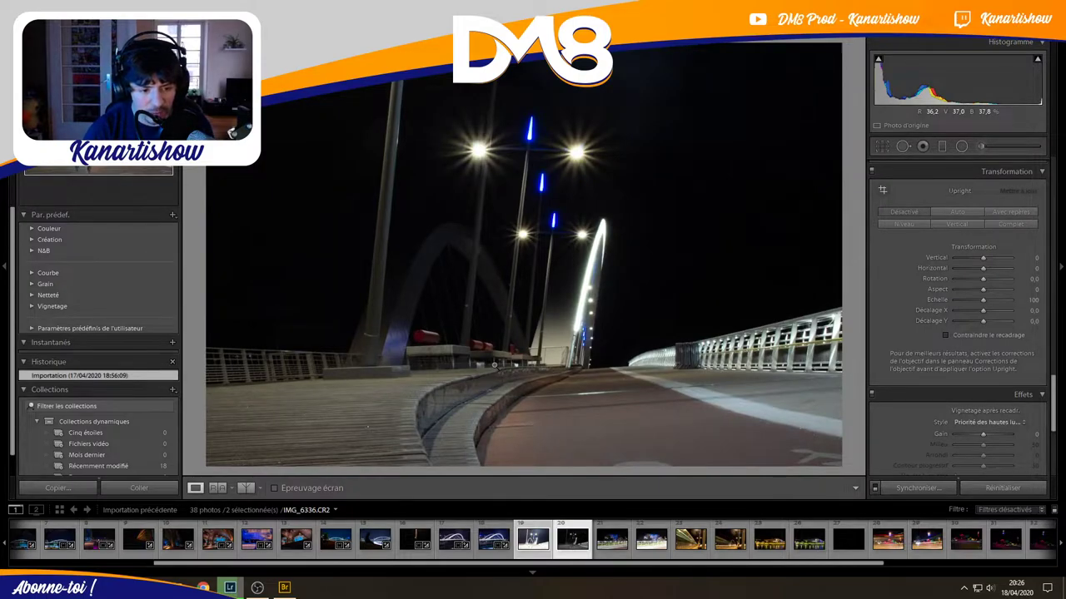
Compare the footbridge HDR with the darker exposure, briefly testing and resetting its Exposition.
click(611, 540)
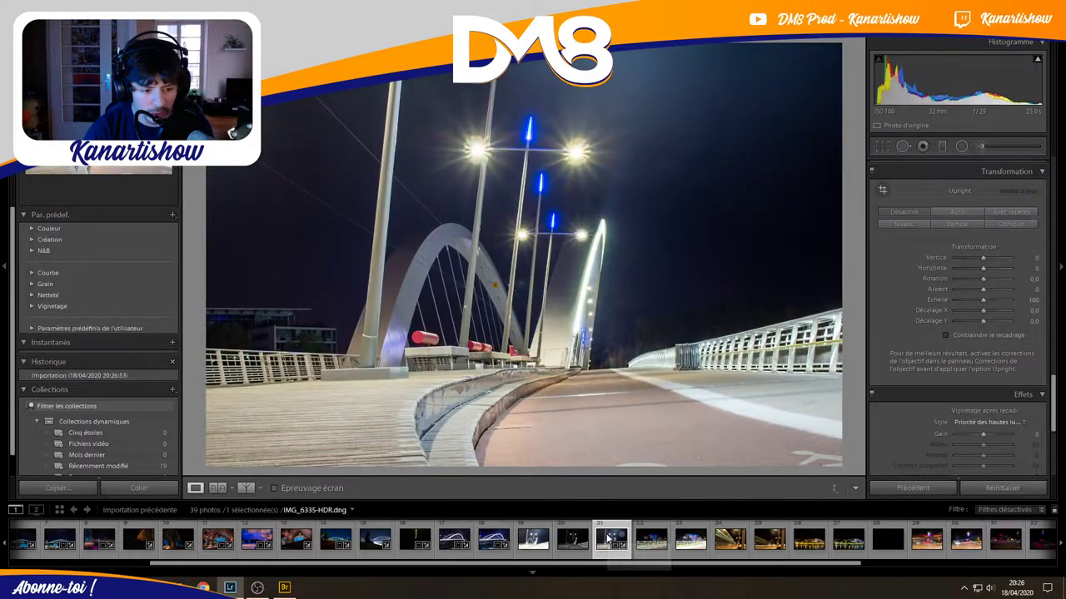
click(572, 541)
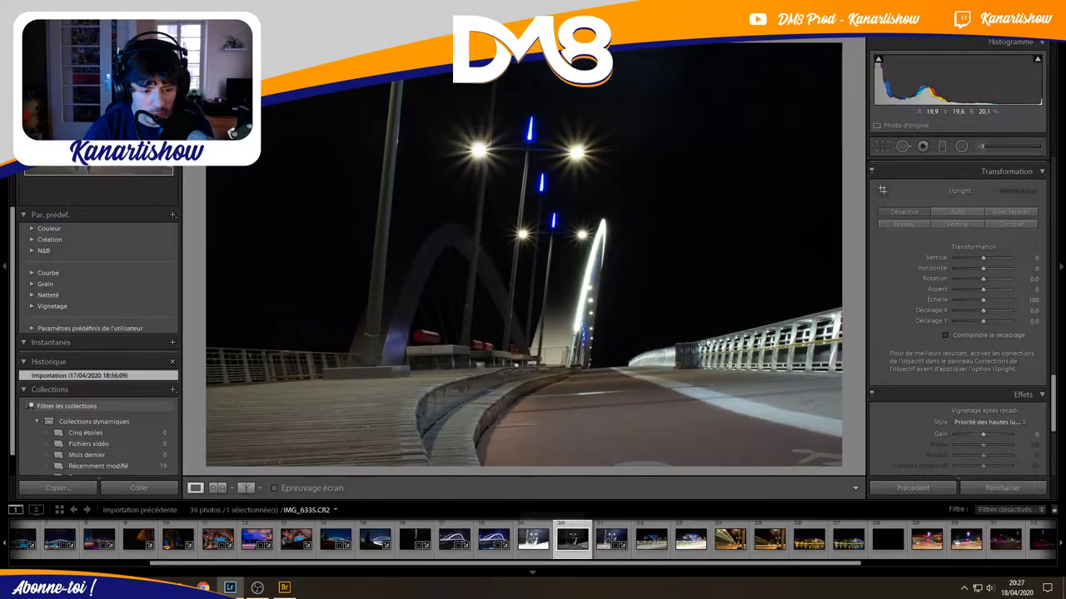
scroll(948, 260, up, 3)
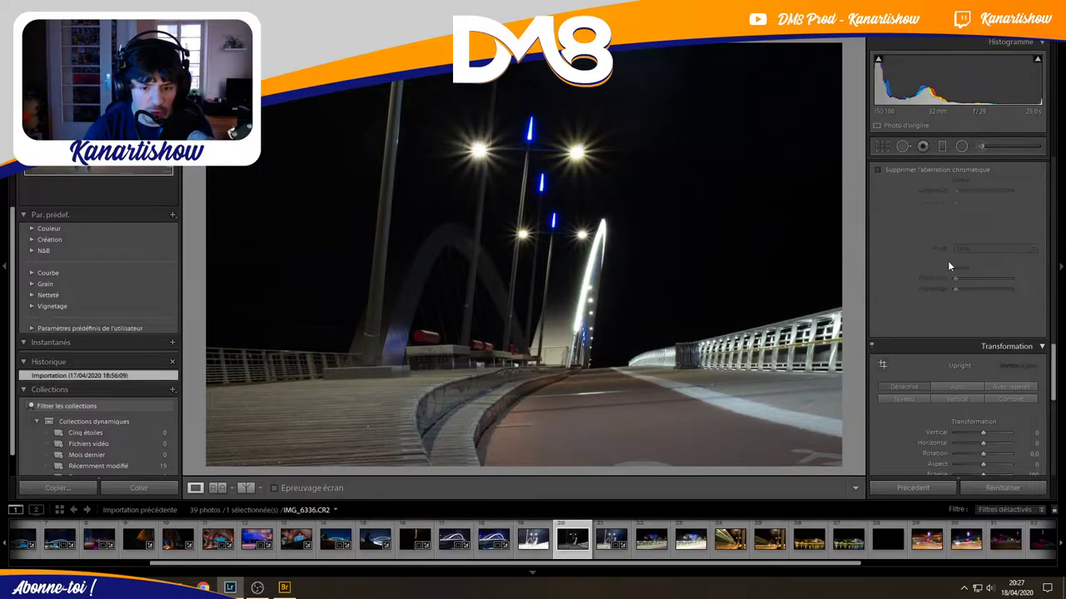
scroll(950, 264, up, 5)
scroll(949, 264, up, 3)
drag(982, 187, 997, 188)
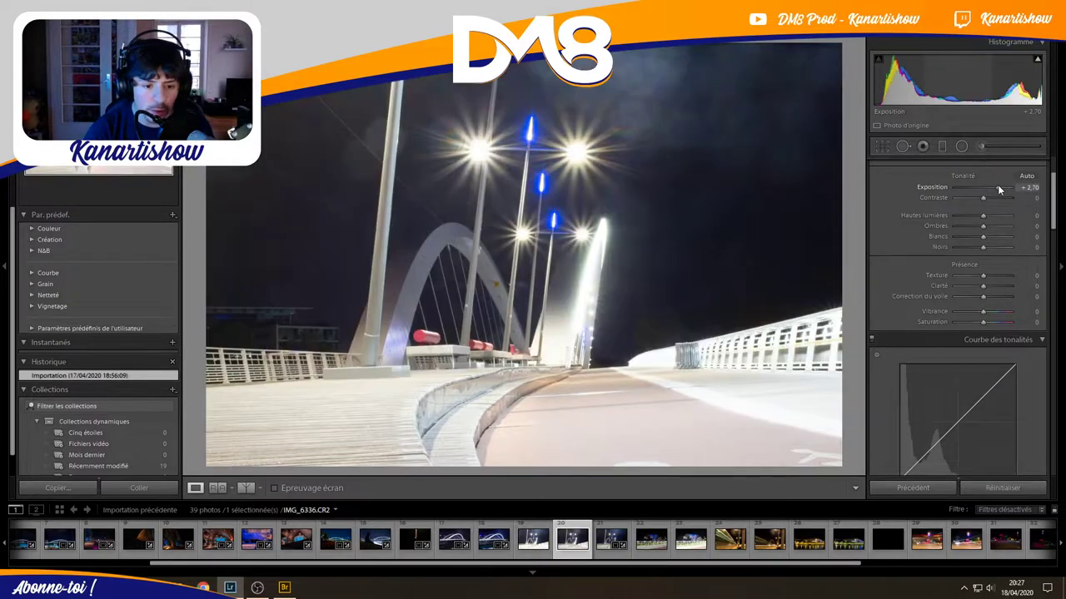
click(982, 187)
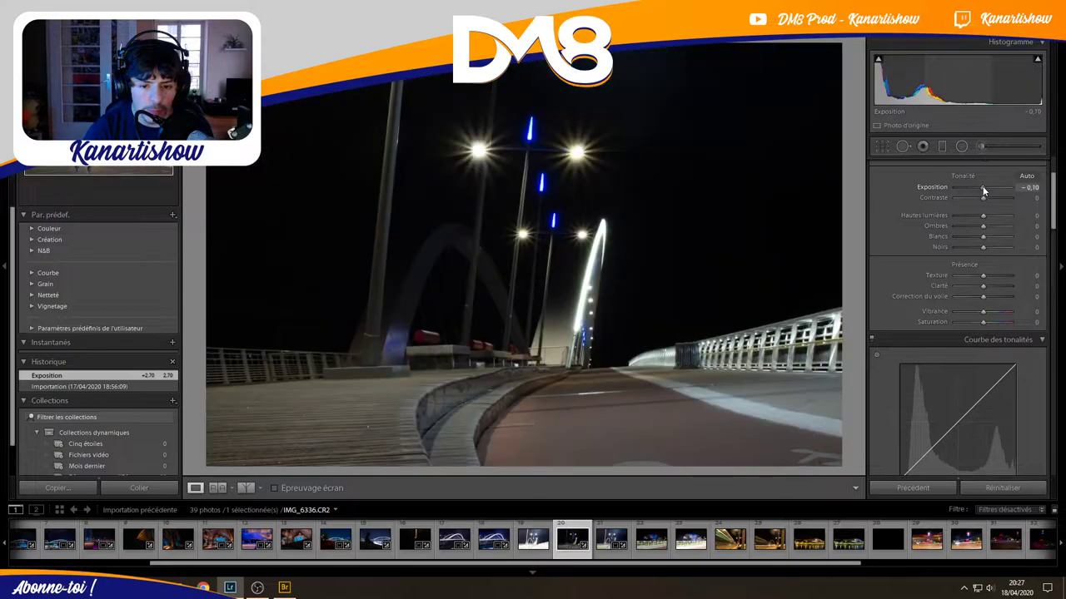
Compare the brighter exposure with the HDR, zoom on the bridge tower, then select both source frames.
click(526, 539)
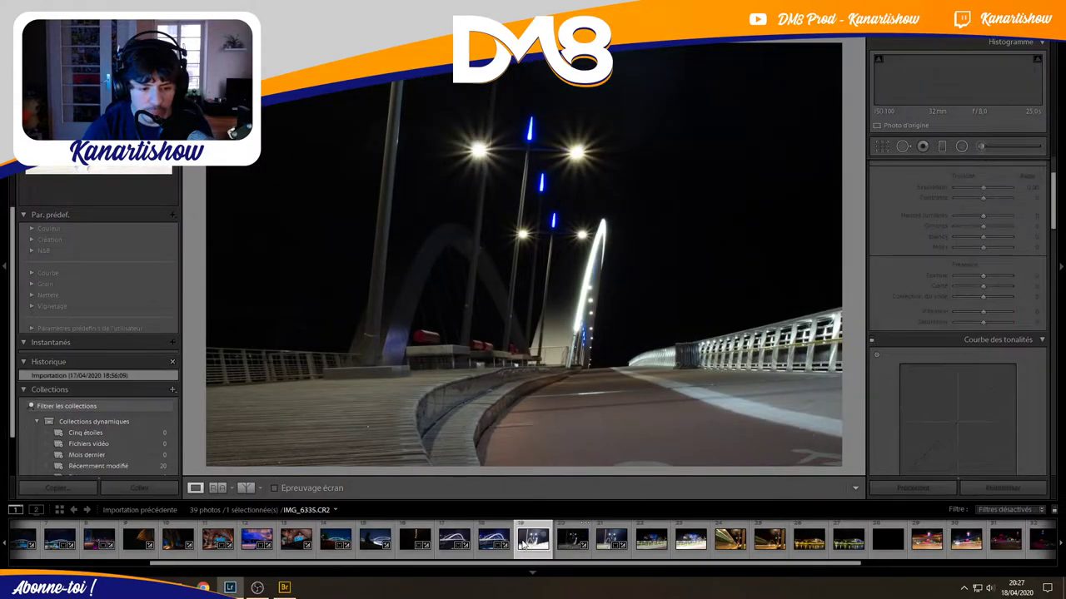
click(600, 539)
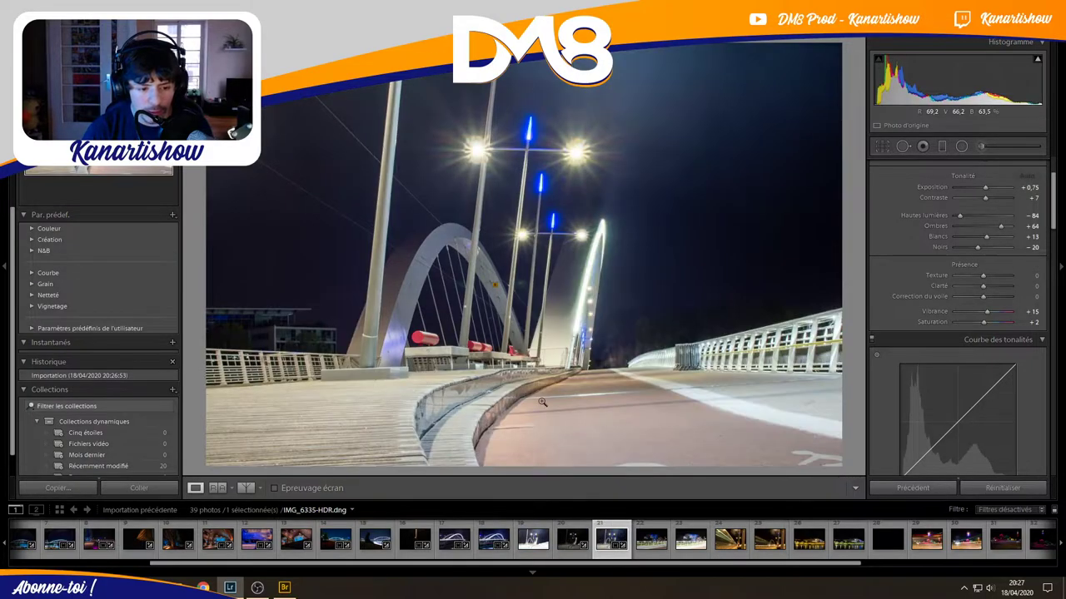
click(560, 341)
click(559, 339)
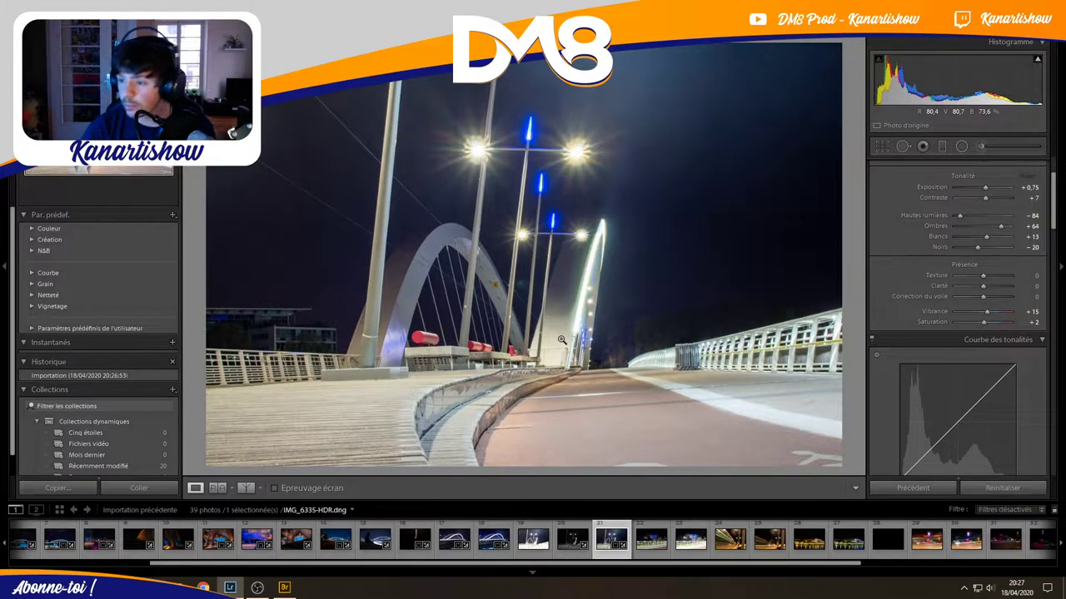
click(533, 539)
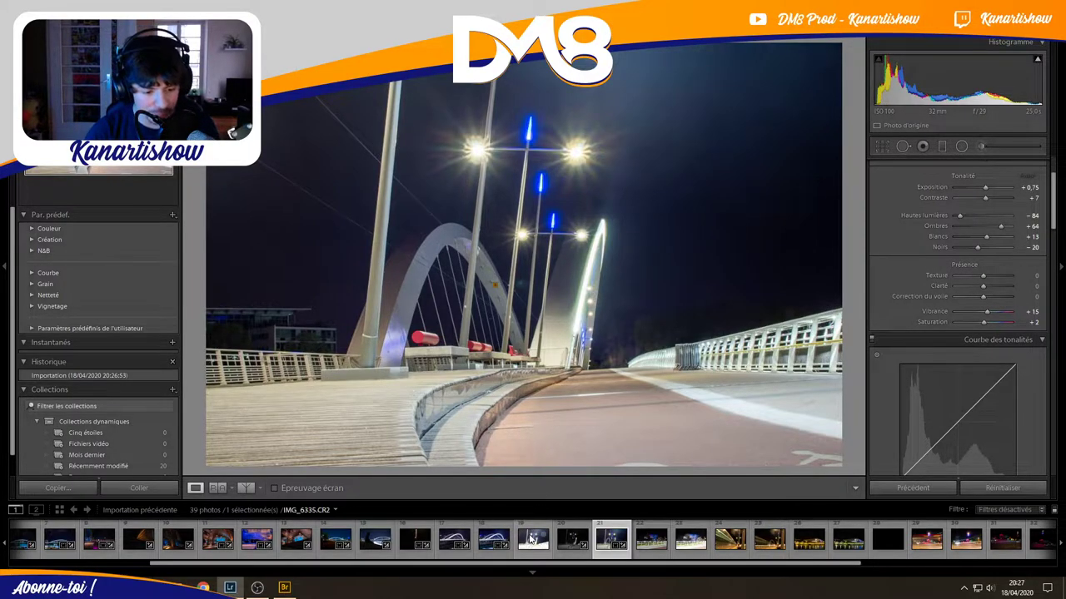
ctrl+click(571, 542)
Remove source frames IMG_6335 and IMG_6336 from the catalogue only, keeping the footbridge HDR.
right_click(571, 541)
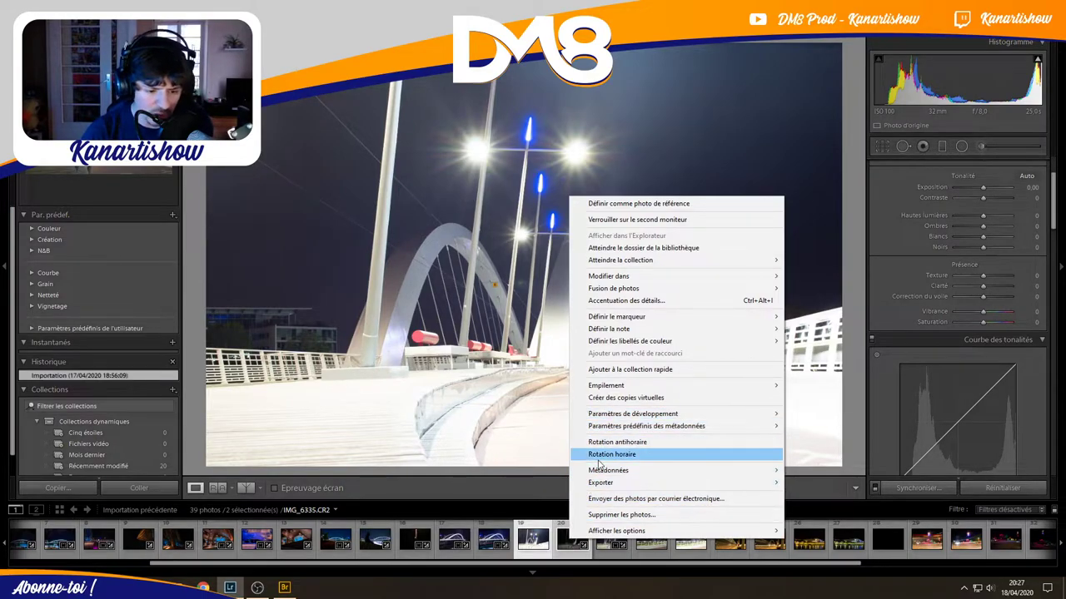
click(611, 515)
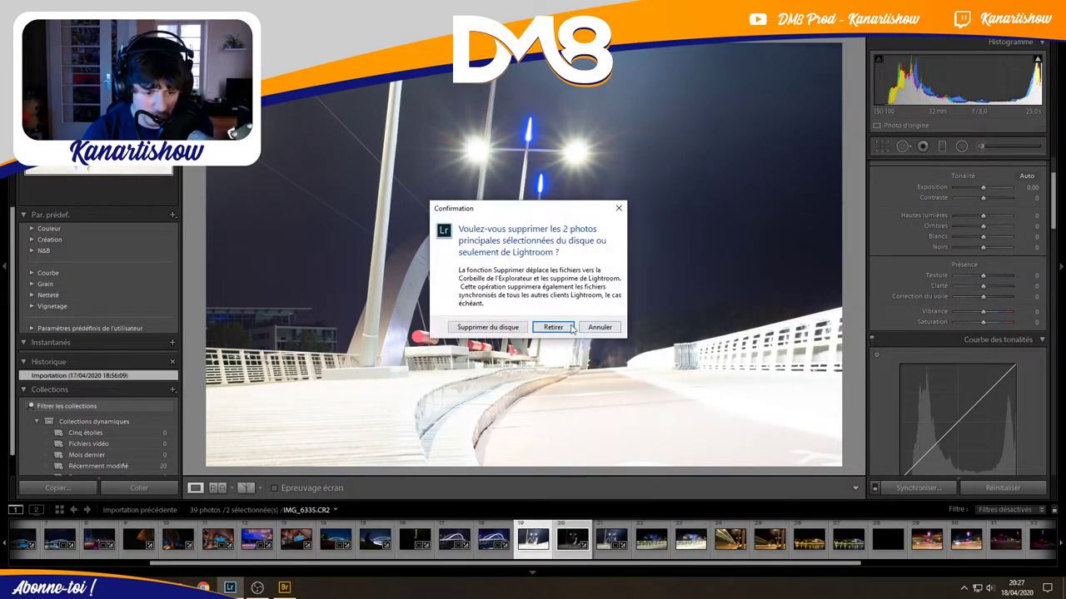
click(560, 328)
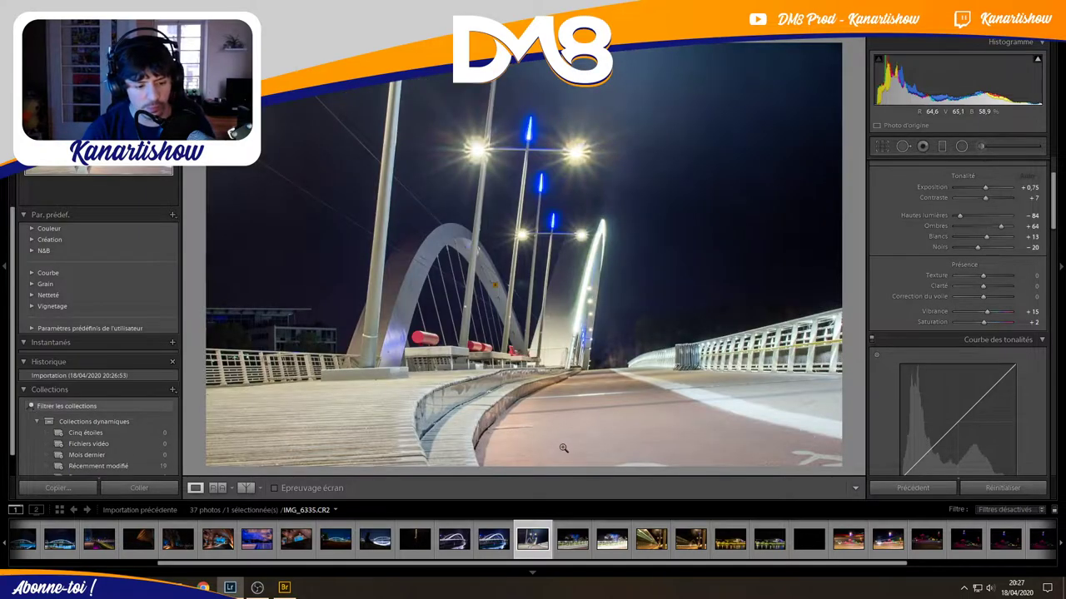
drag(836, 563, 999, 567)
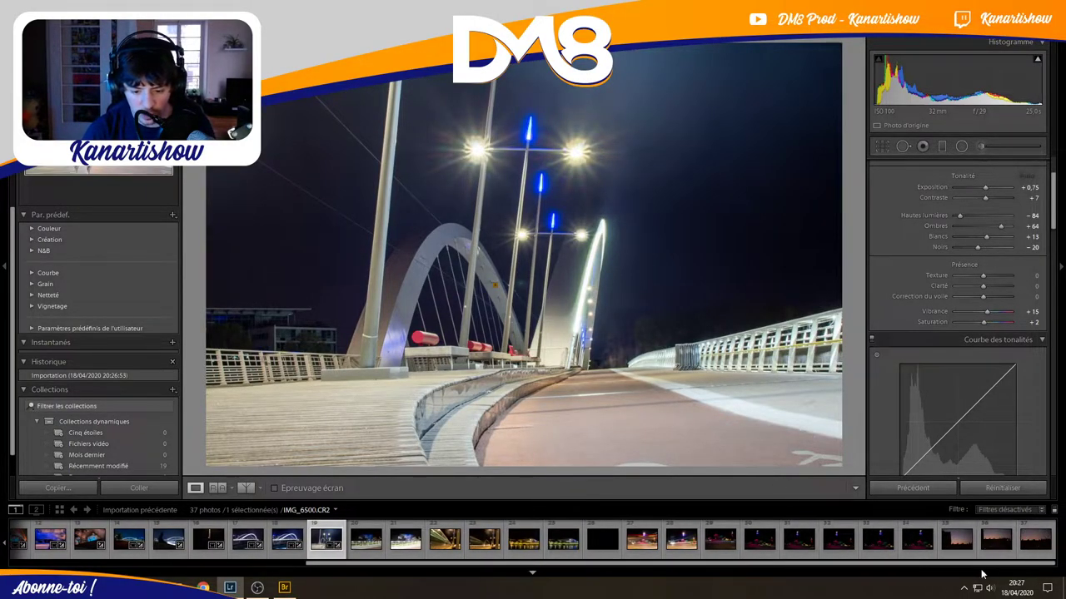
drag(975, 568, 808, 564)
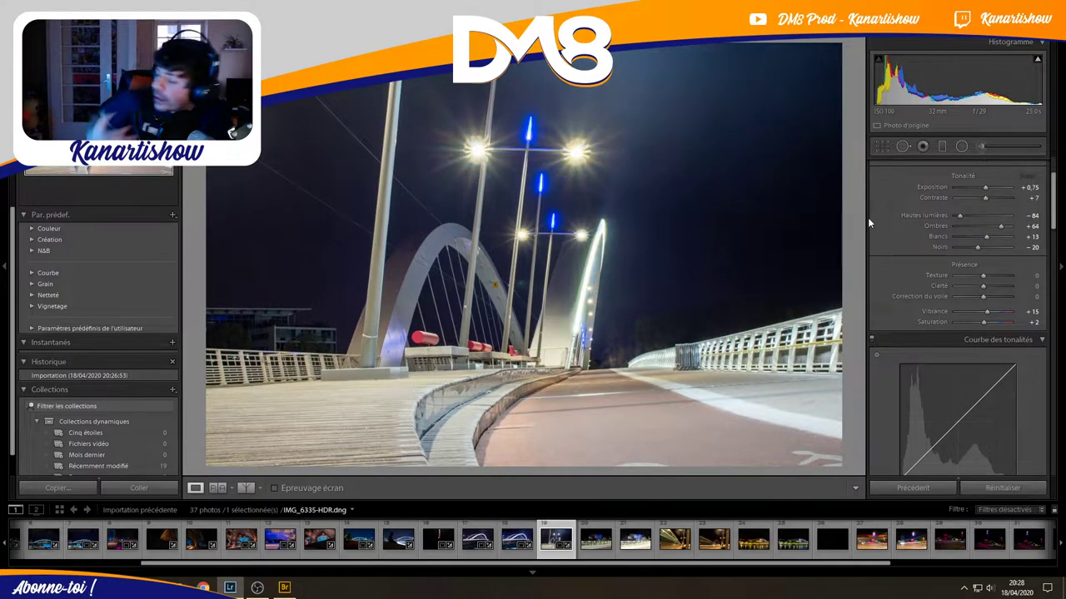
Compare the arch bridge HDR IMG_6322-HDR.dng with source frame IMG_6319.CR2, ending on IMG_6319.
click(479, 539)
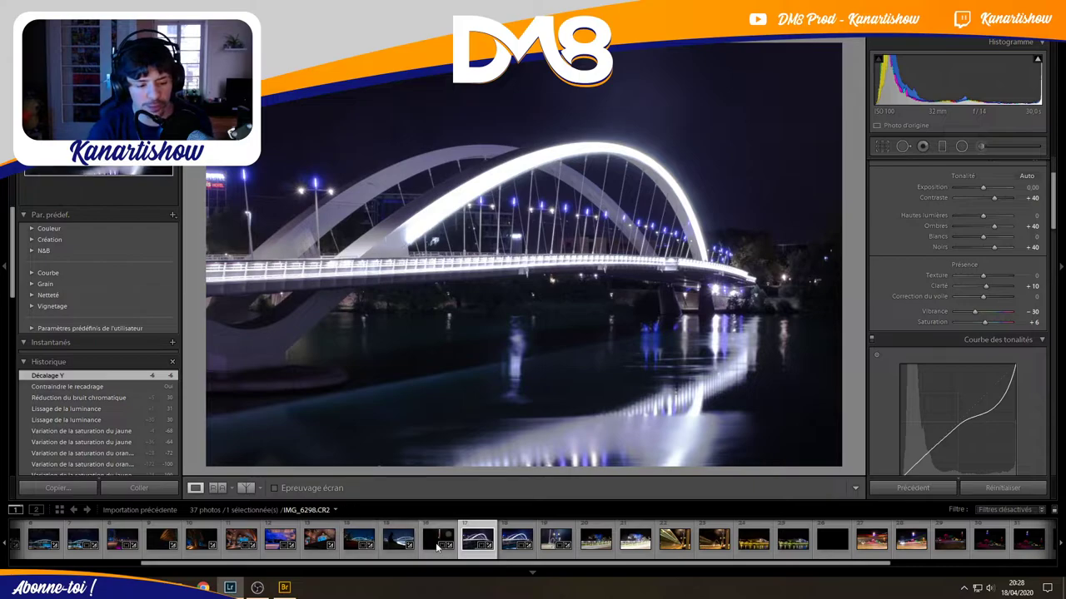
click(518, 536)
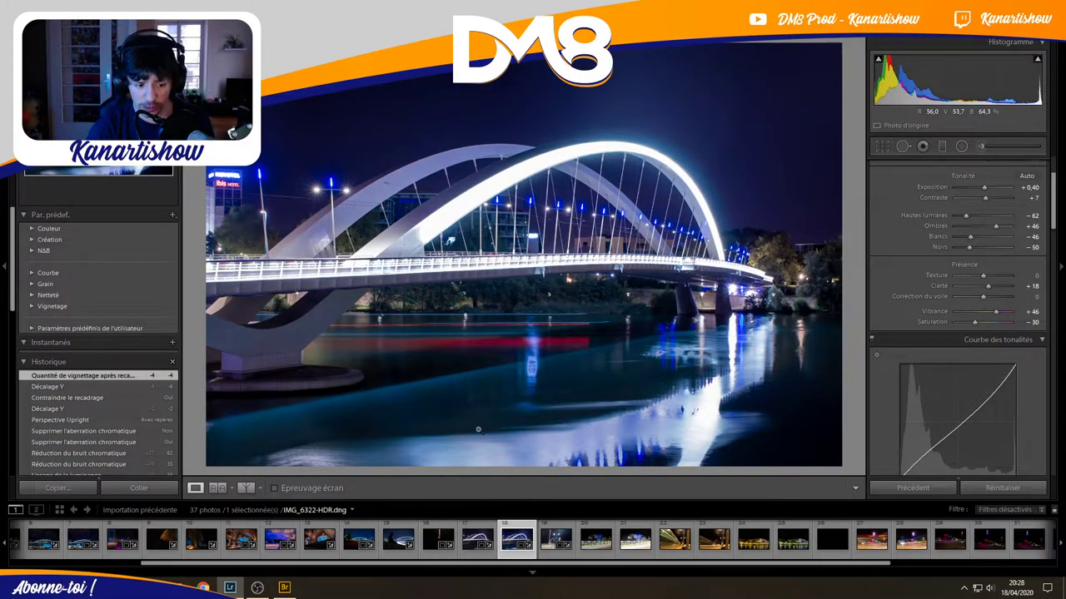
click(477, 539)
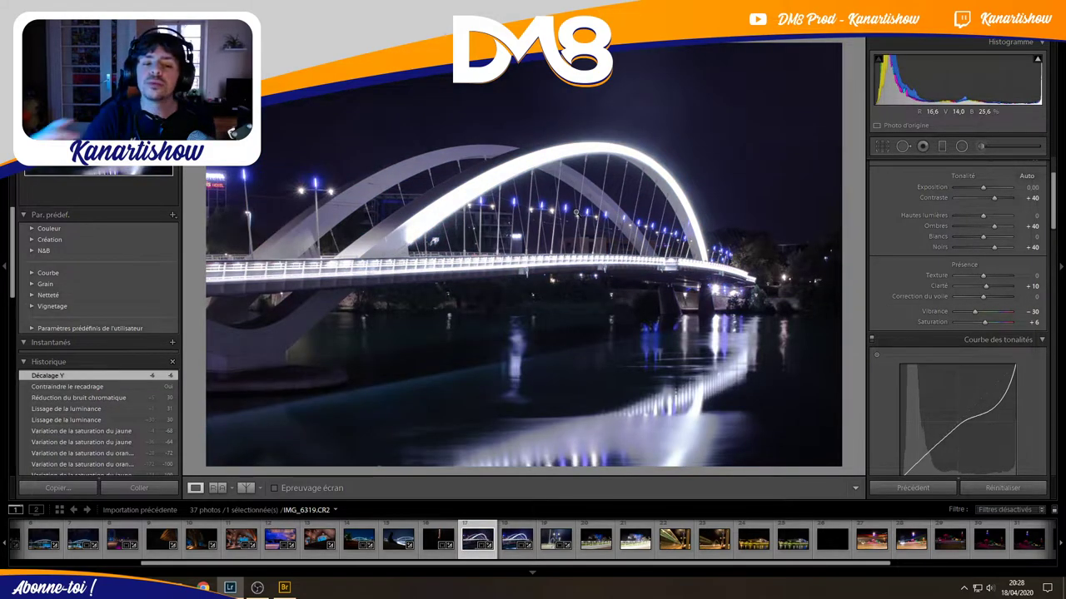
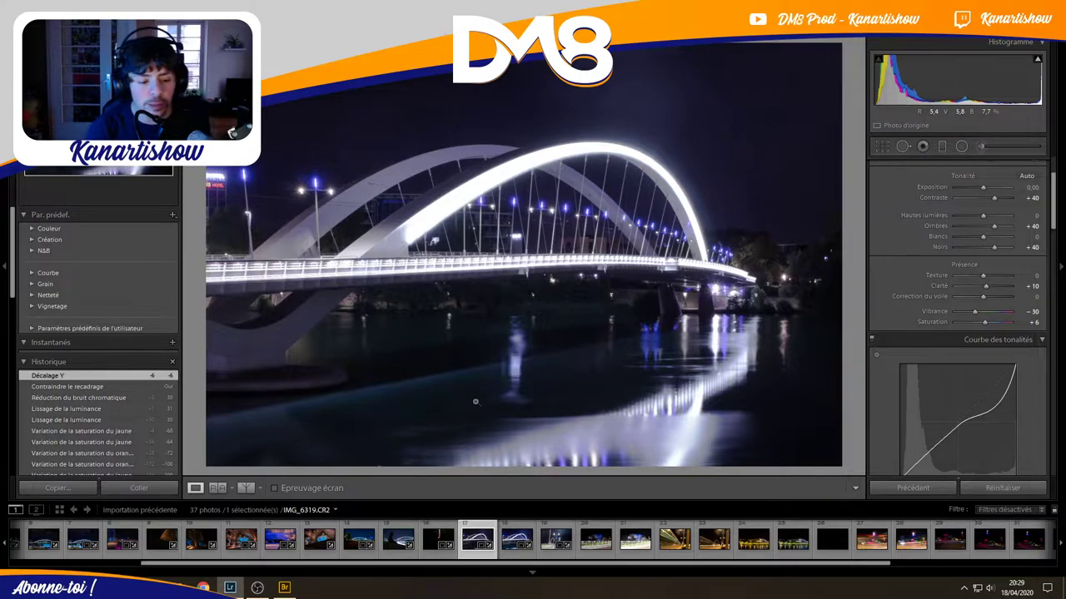
Compare raw IMG_6319.CR2 with its developed version, reviewing its settings, then show IMG_6322-HDR.dng.
click(510, 542)
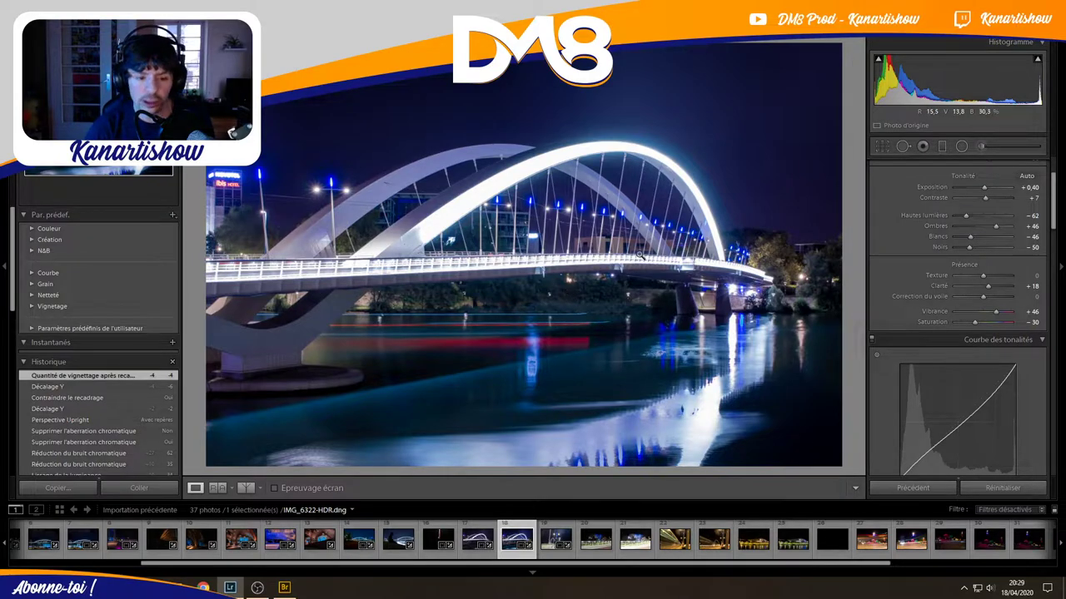
click(471, 539)
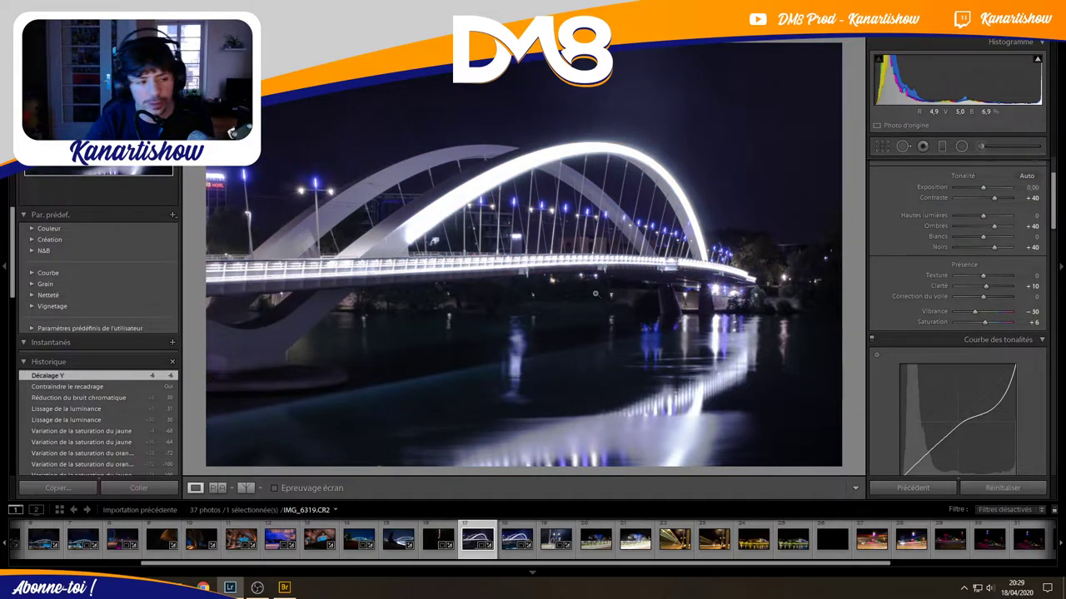
scroll(890, 249, down, 5)
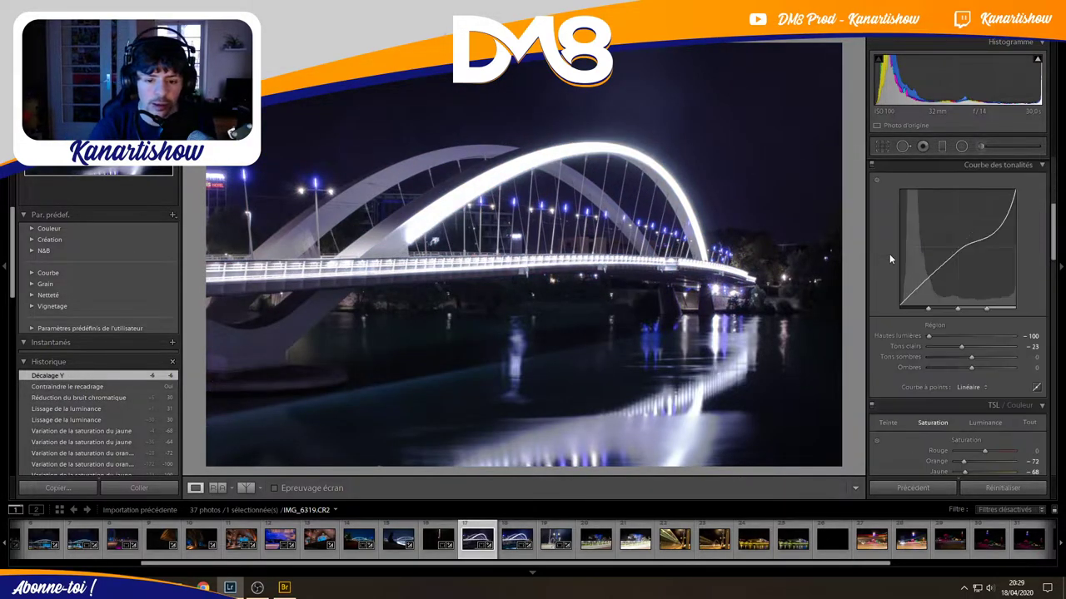
scroll(889, 254, down, 5)
scroll(890, 254, down, 3)
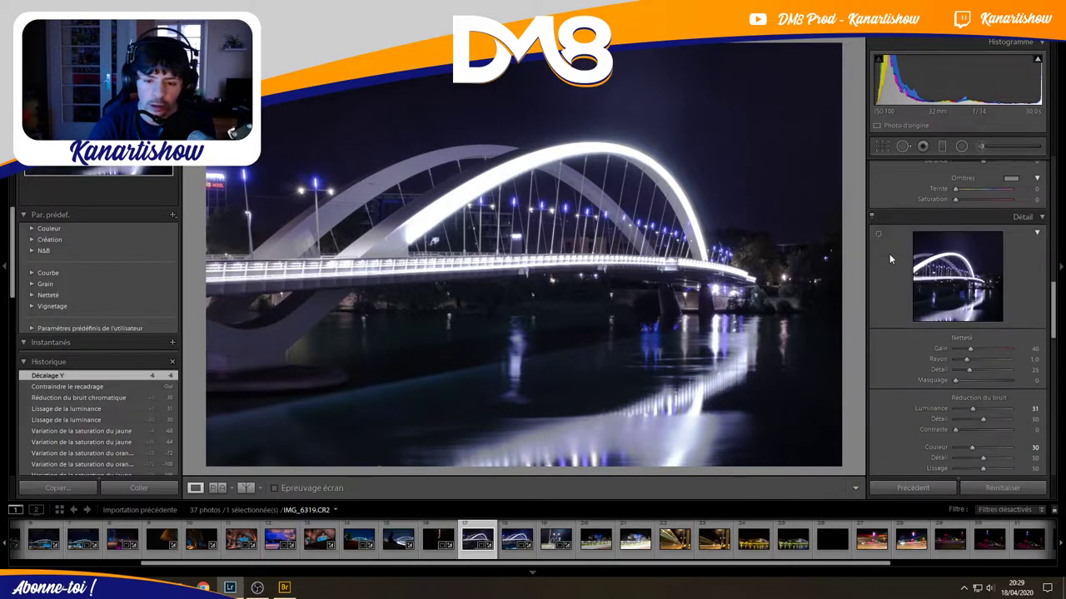
scroll(889, 254, down, 2)
scroll(889, 259, down, 3)
scroll(889, 259, down, 2)
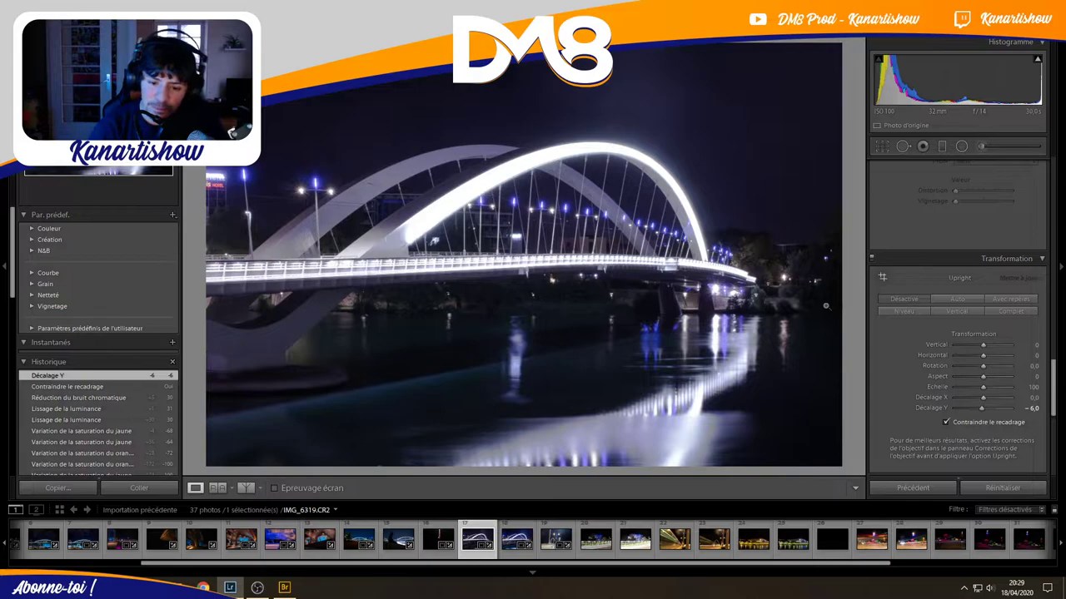
click(509, 536)
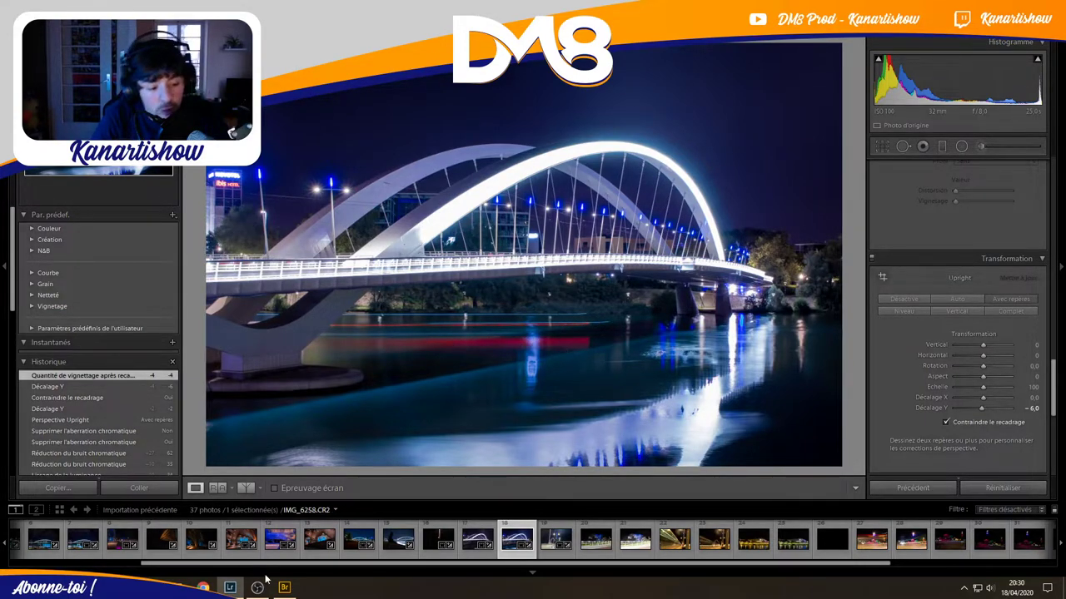
Browse from the first photo of the set and bring up footbridge shot IMG_6335-HDR.dng.
drag(378, 565, 154, 575)
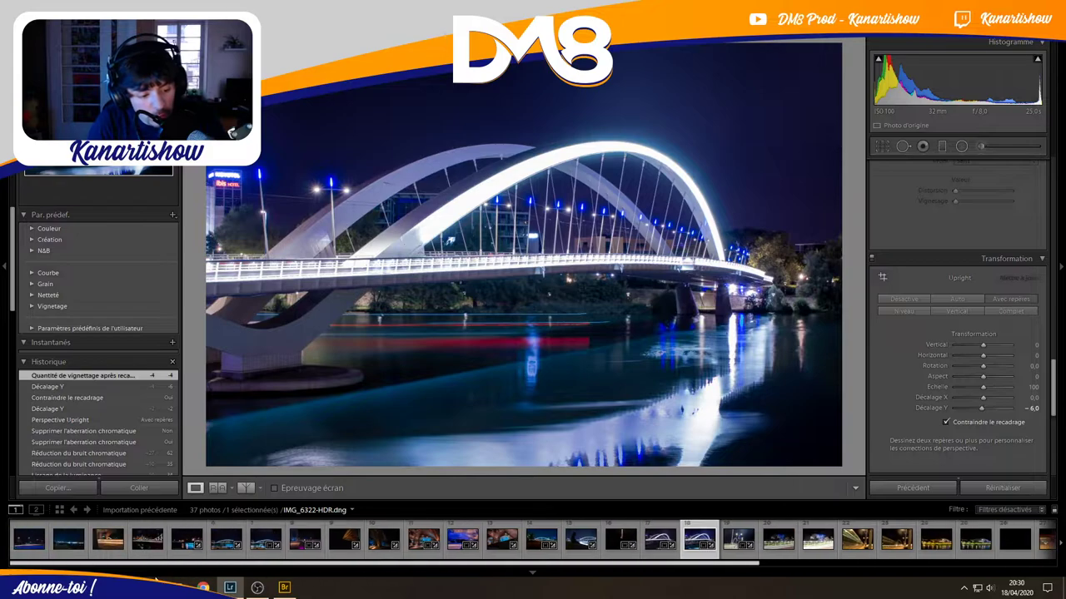
click(29, 539)
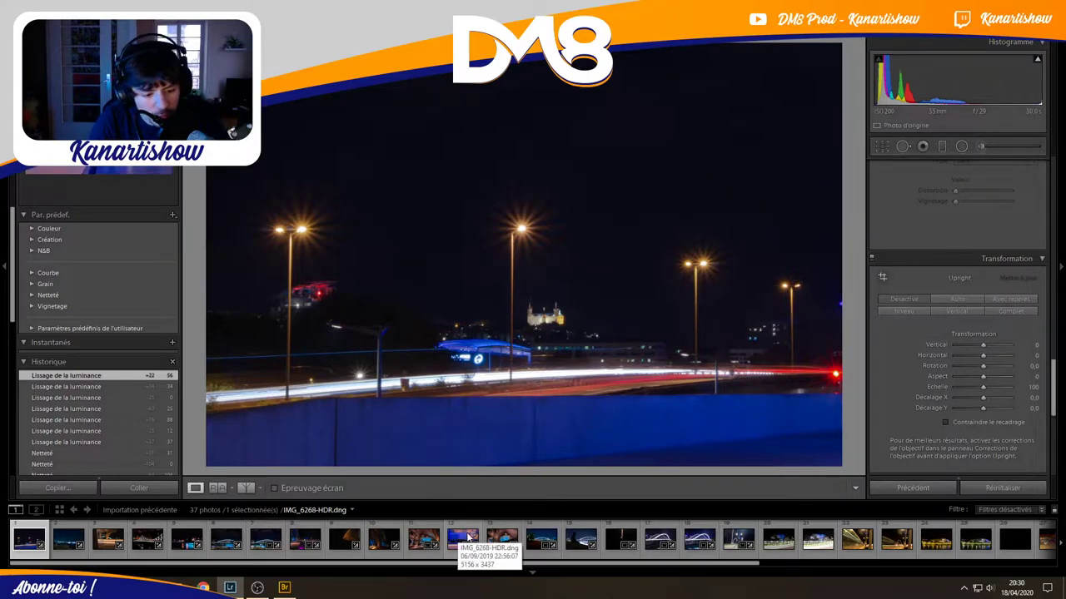
key(Right)
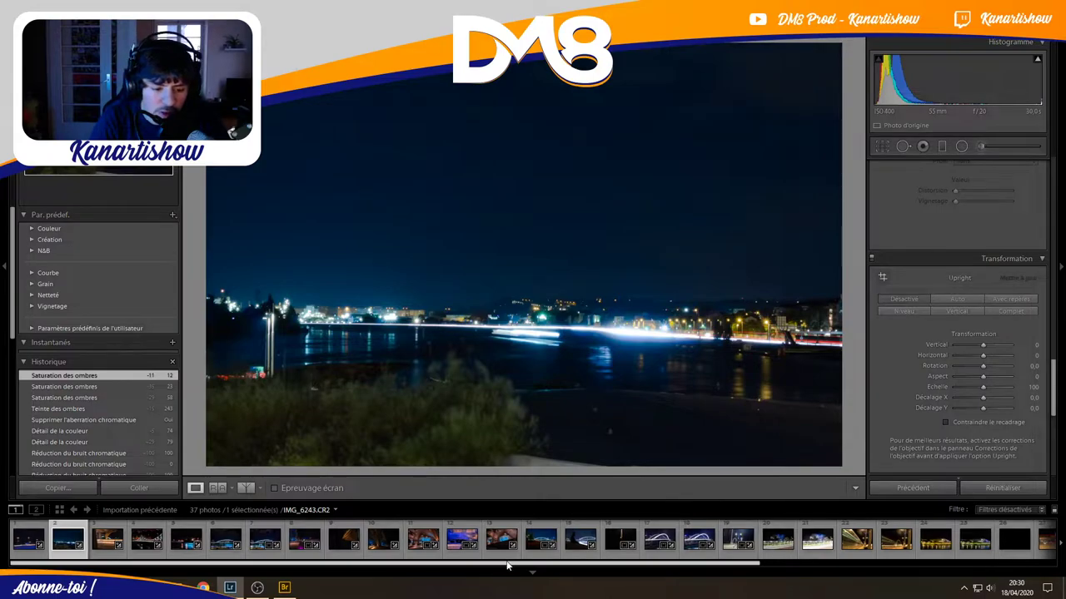
drag(507, 566, 725, 566)
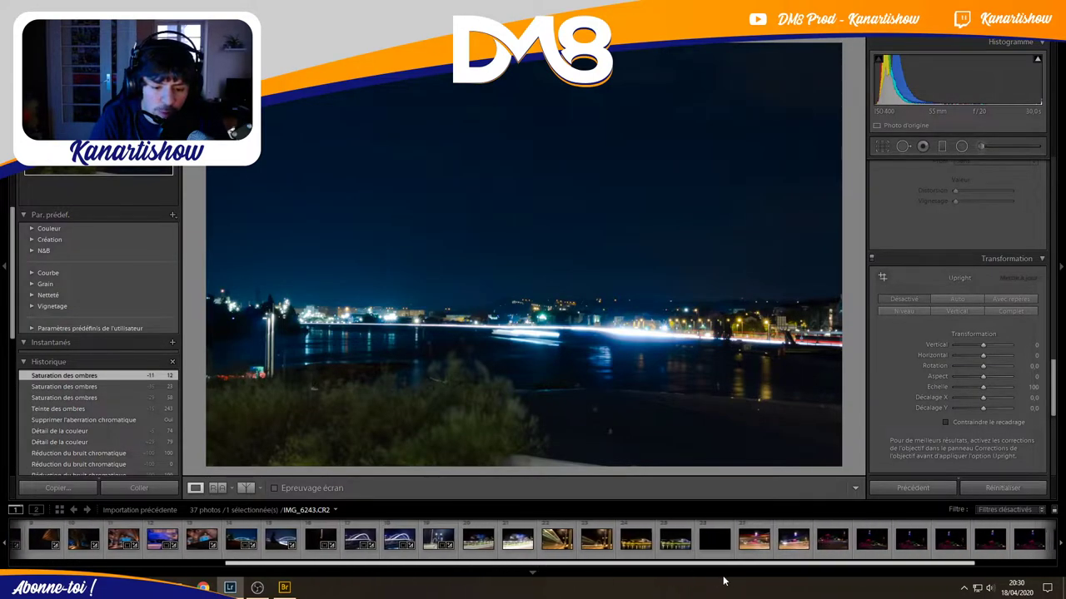
click(423, 534)
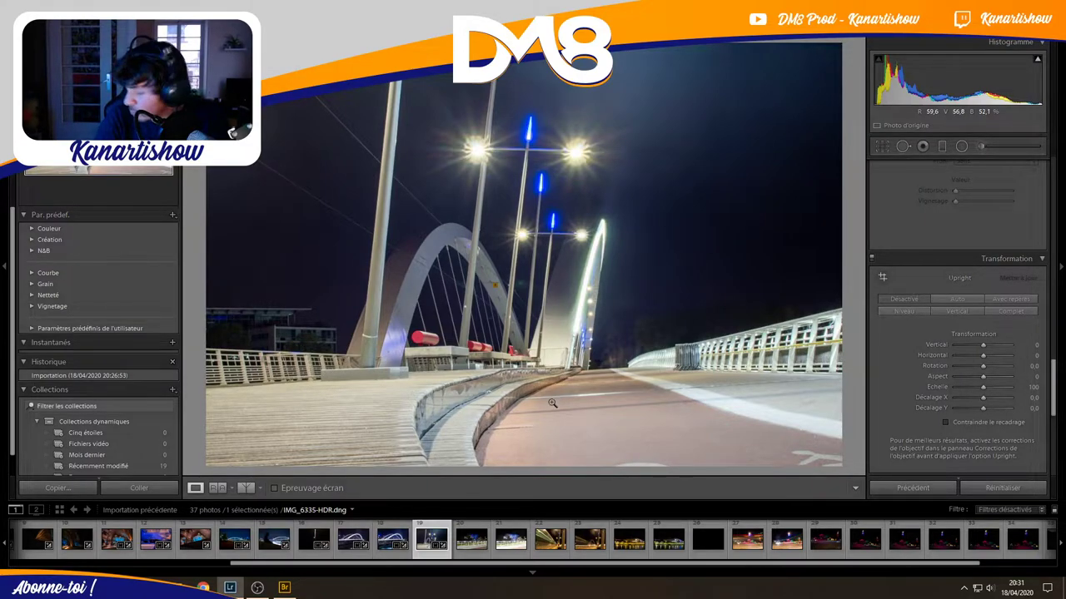
Remove IMG_6335-HDR.dng from the catalogue via Retirer la photo, leaving 36 photos.
right_click(422, 541)
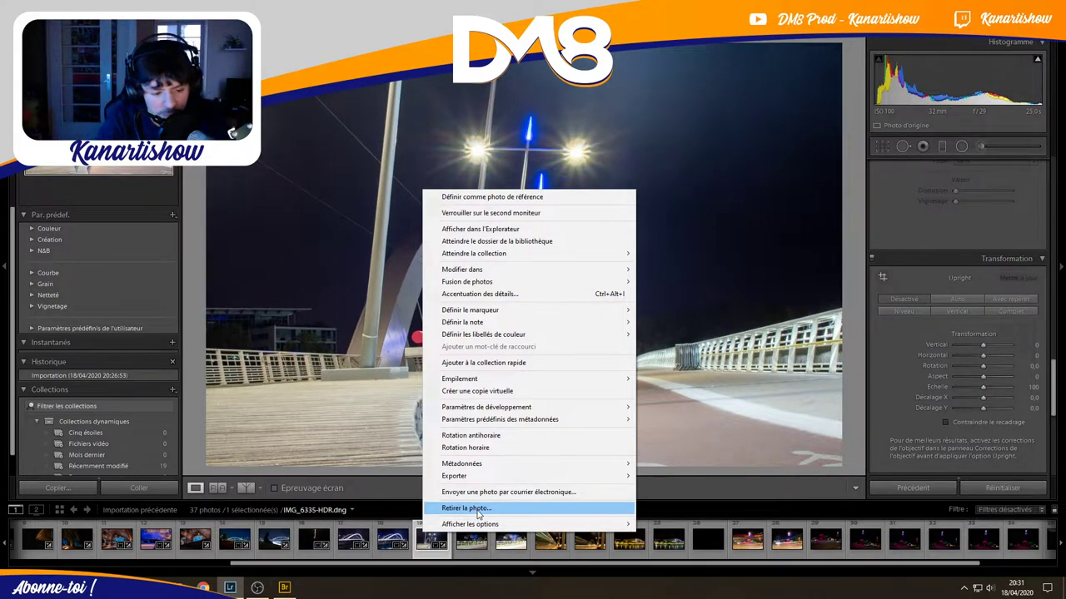
click(866, 372)
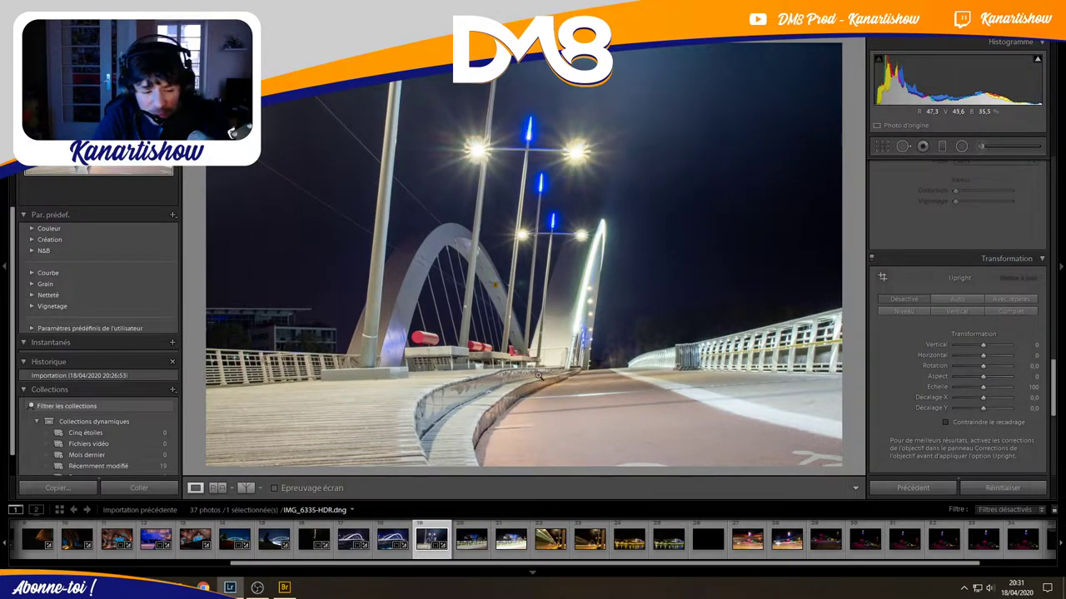
right_click(425, 533)
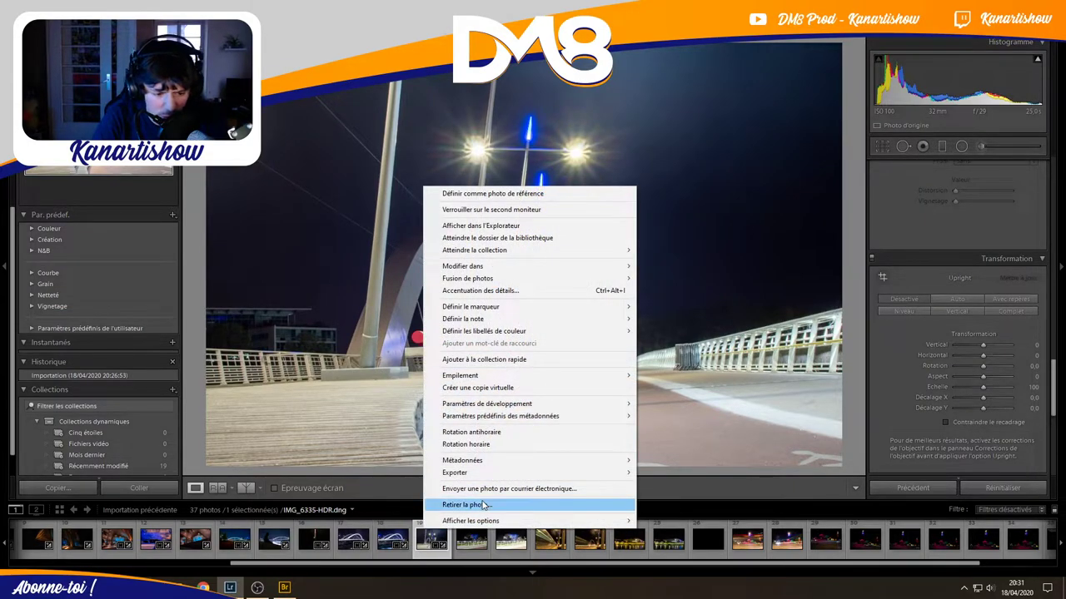
click(484, 505)
click(552, 327)
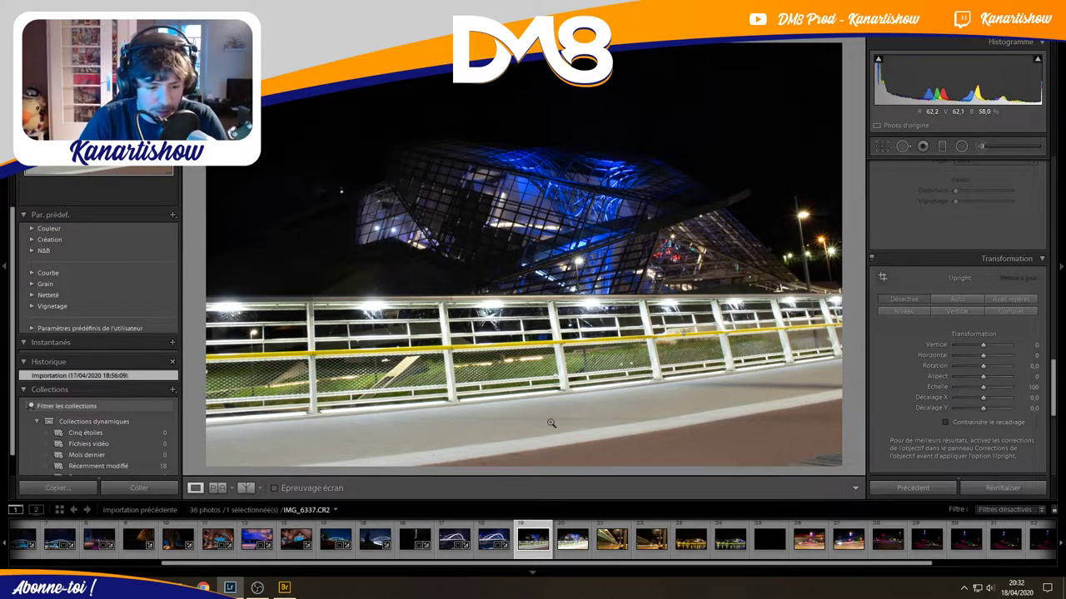
click(568, 541)
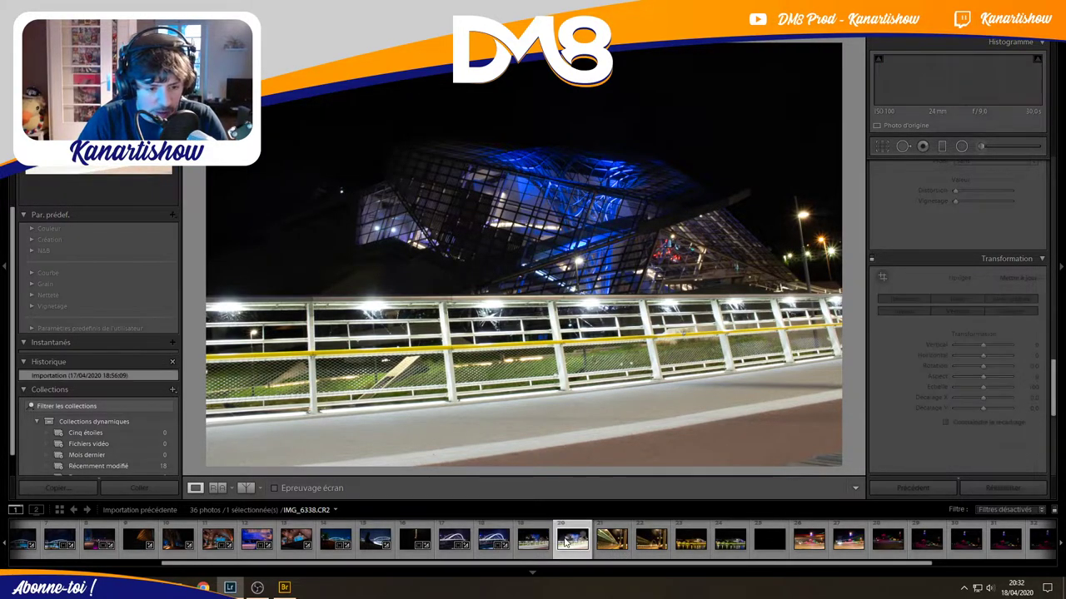
click(495, 541)
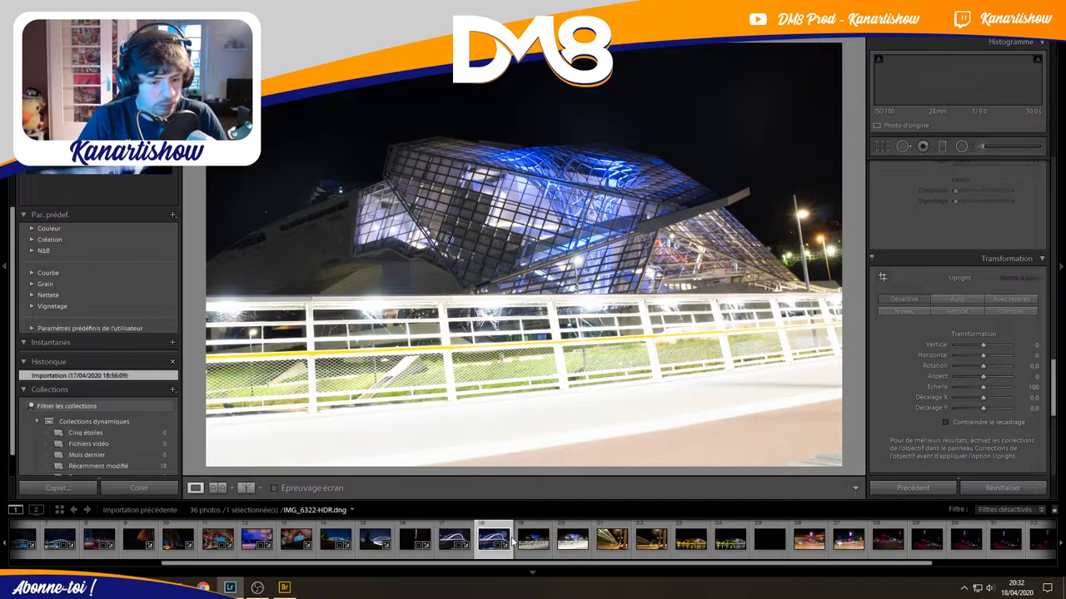
click(527, 542)
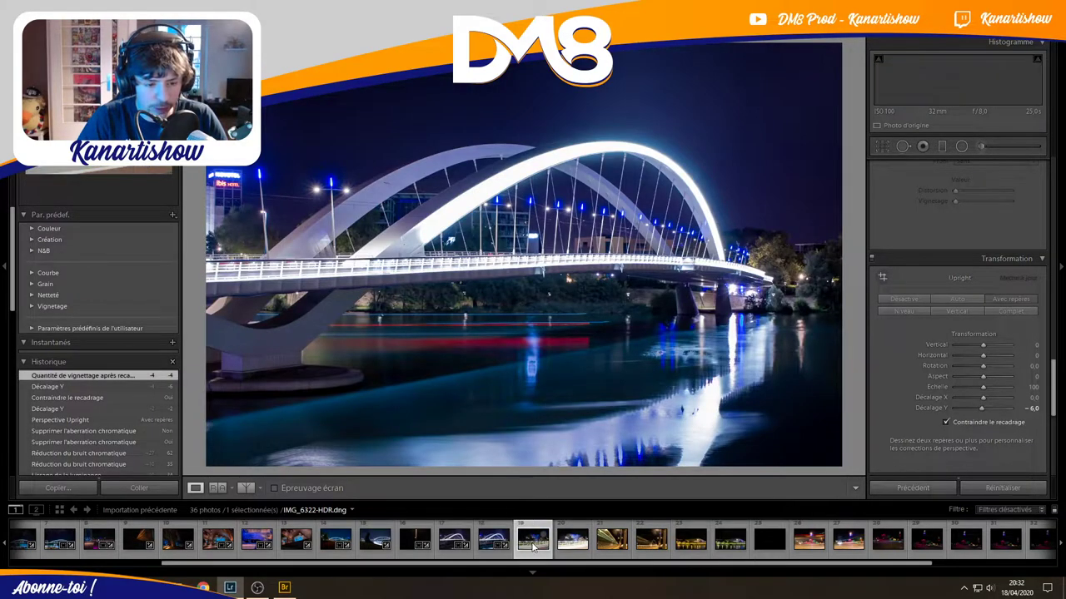
ctrl+click(569, 543)
right_click(570, 542)
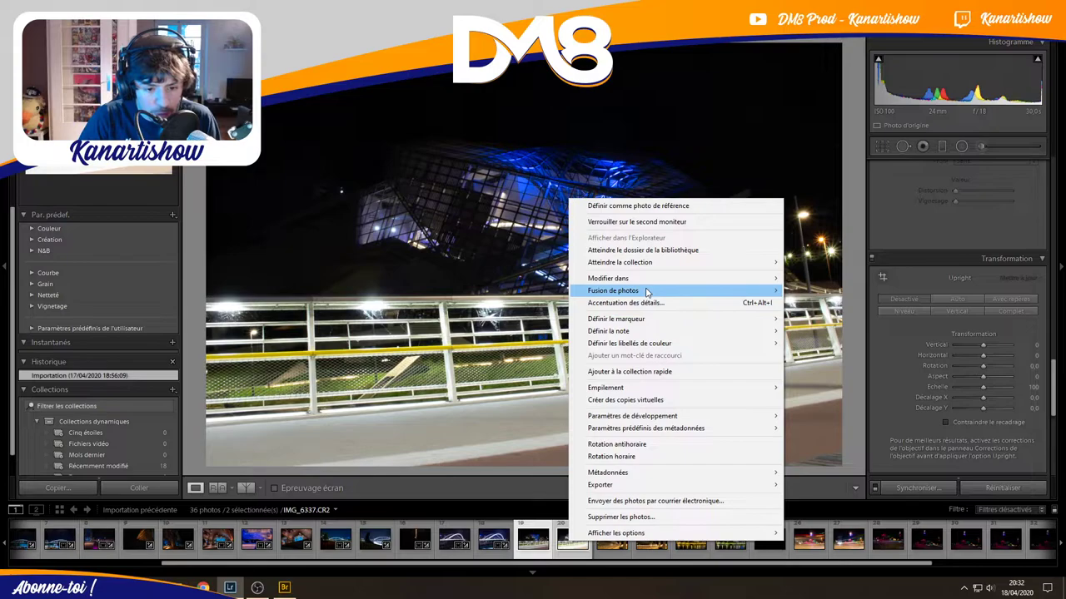
mouse_move(613, 291)
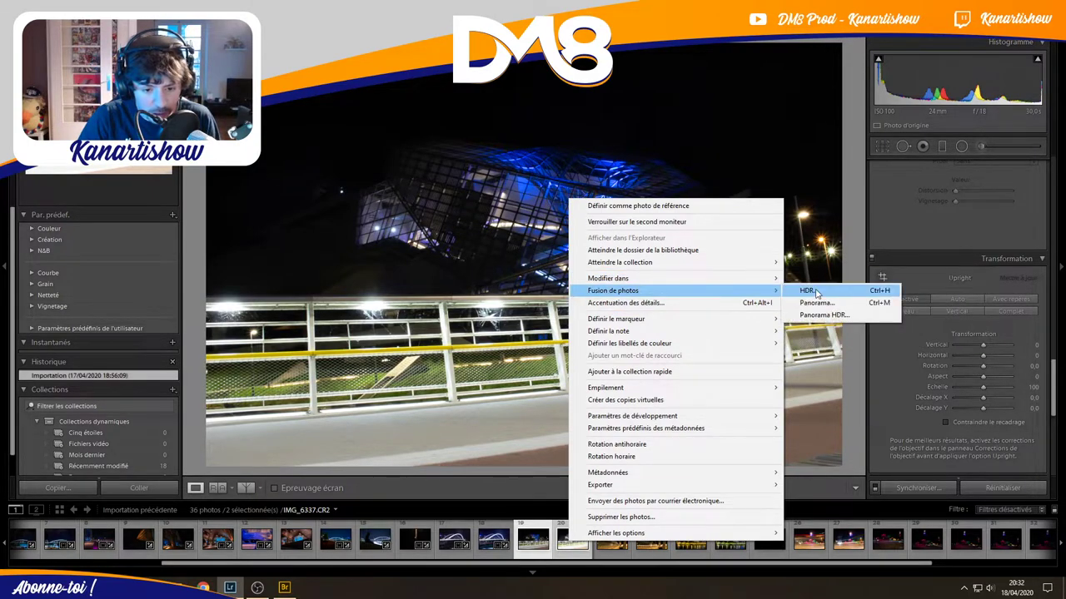
click(816, 292)
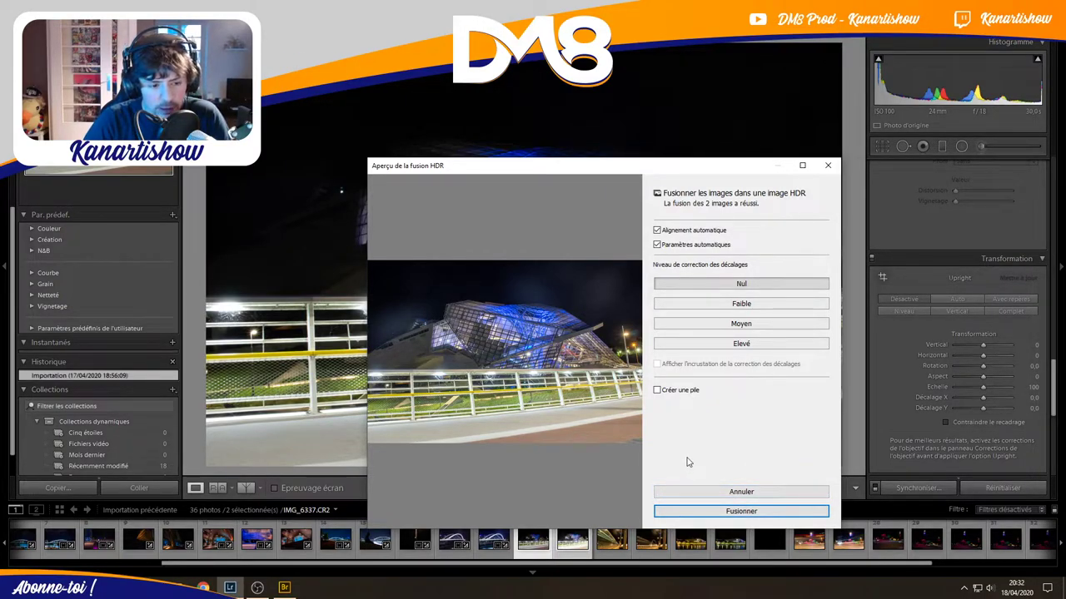
mouse_move(681, 166)
mouse_down()
mouse_move(927, 394)
mouse_move(976, 192)
mouse_up()
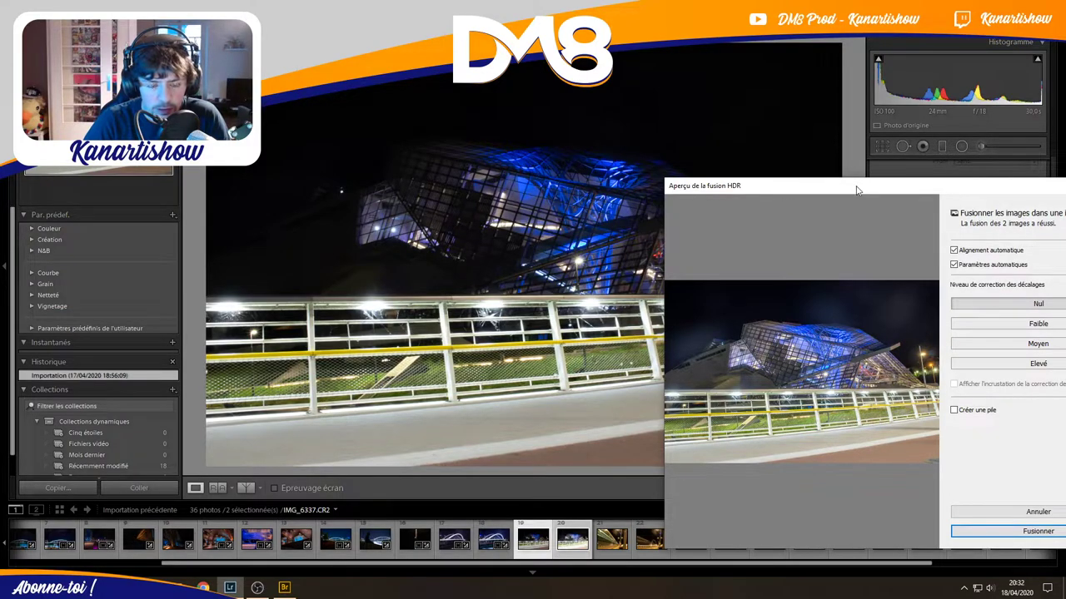
drag(857, 190, 637, 165)
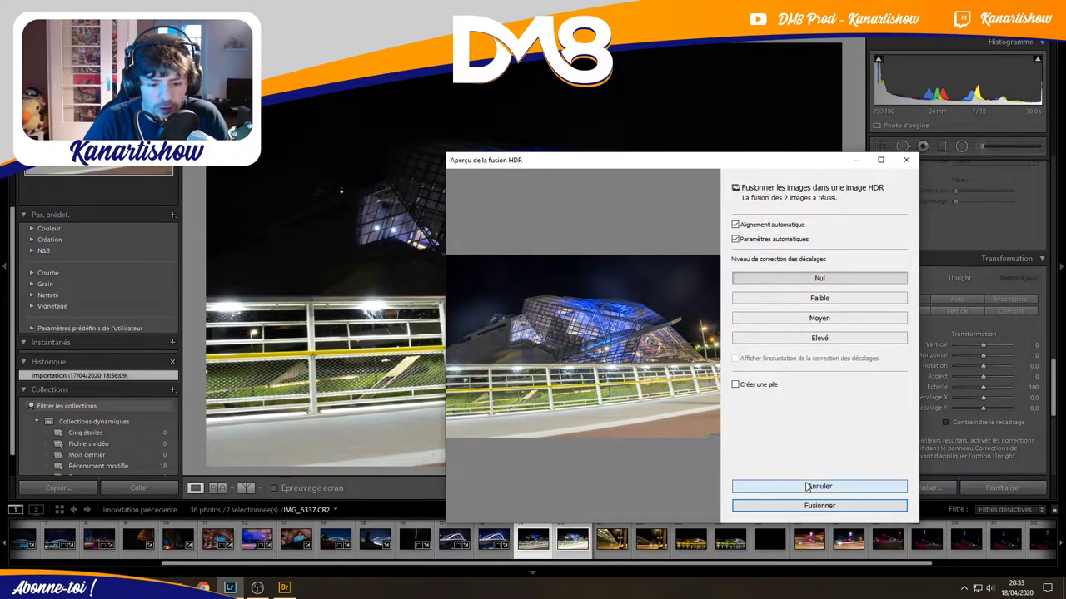
click(819, 505)
click(611, 541)
click(583, 543)
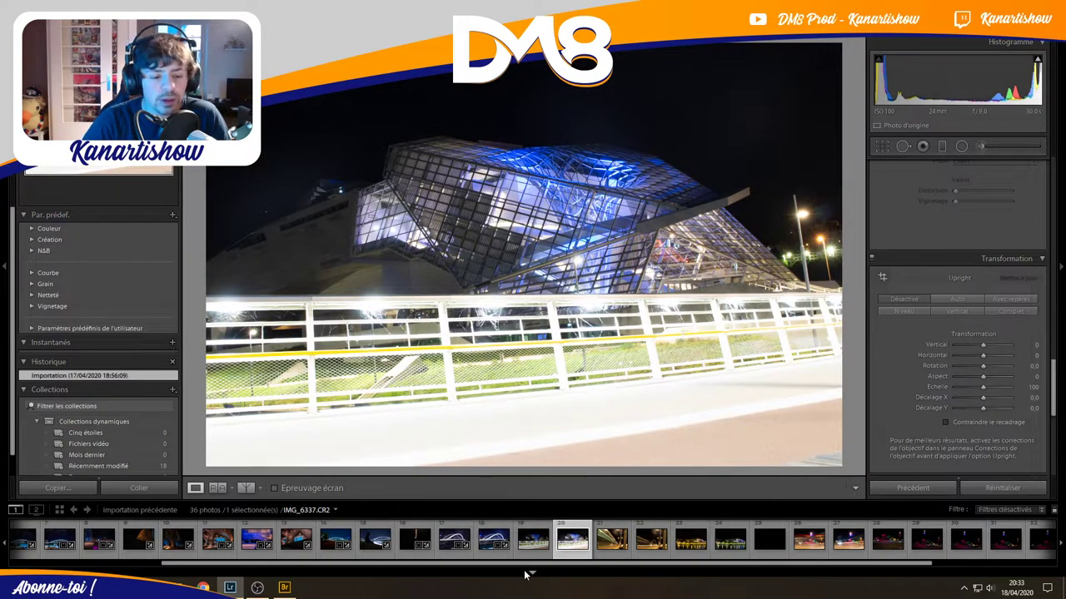
Compare the two museum exposures and undo the exposure boost, returning Exposition to 0.
click(533, 539)
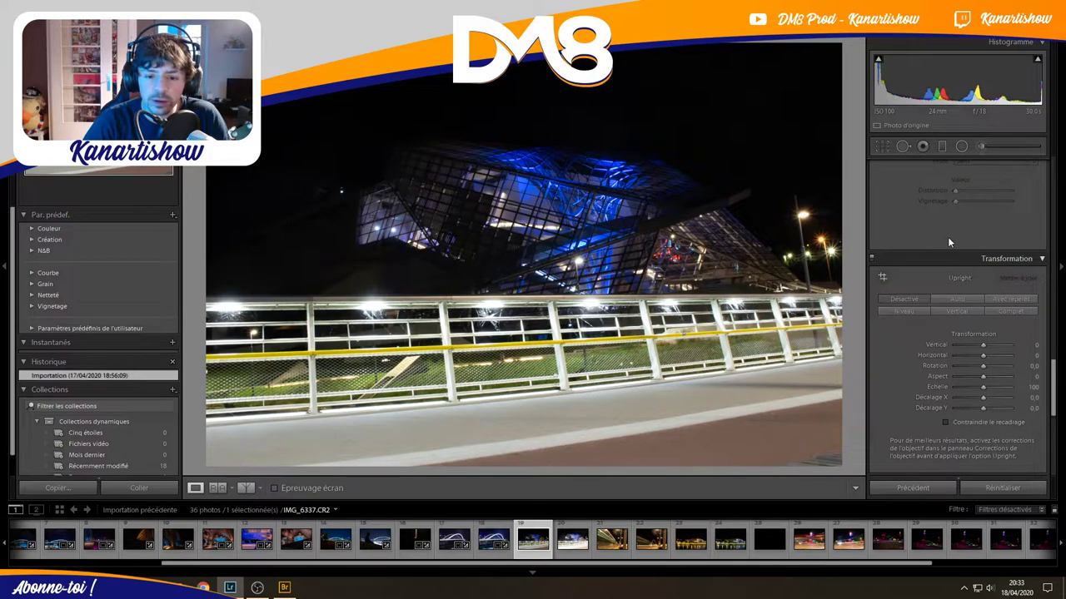
drag(1054, 364, 1054, 166)
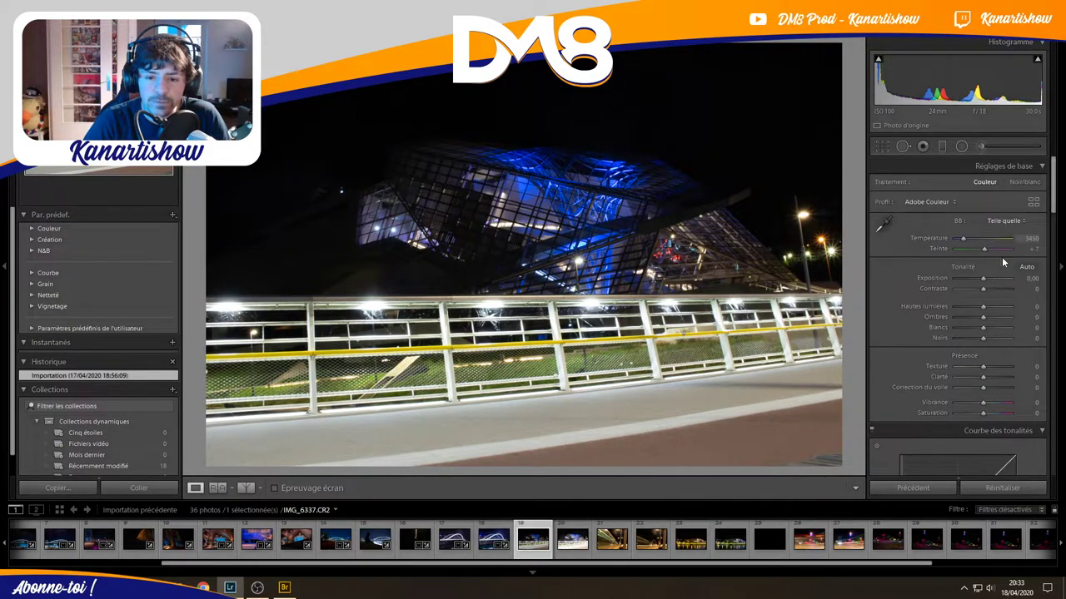
mouse_move(982, 278)
mouse_down()
mouse_move(1003, 279)
mouse_move(970, 282)
mouse_move(986, 279)
mouse_up()
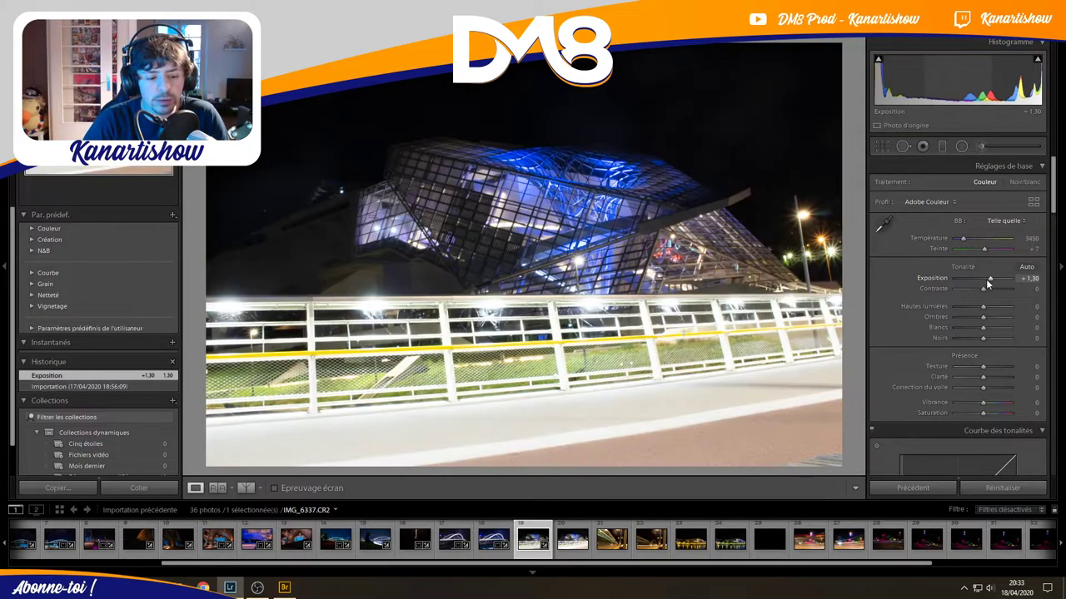
click(573, 540)
key(Left)
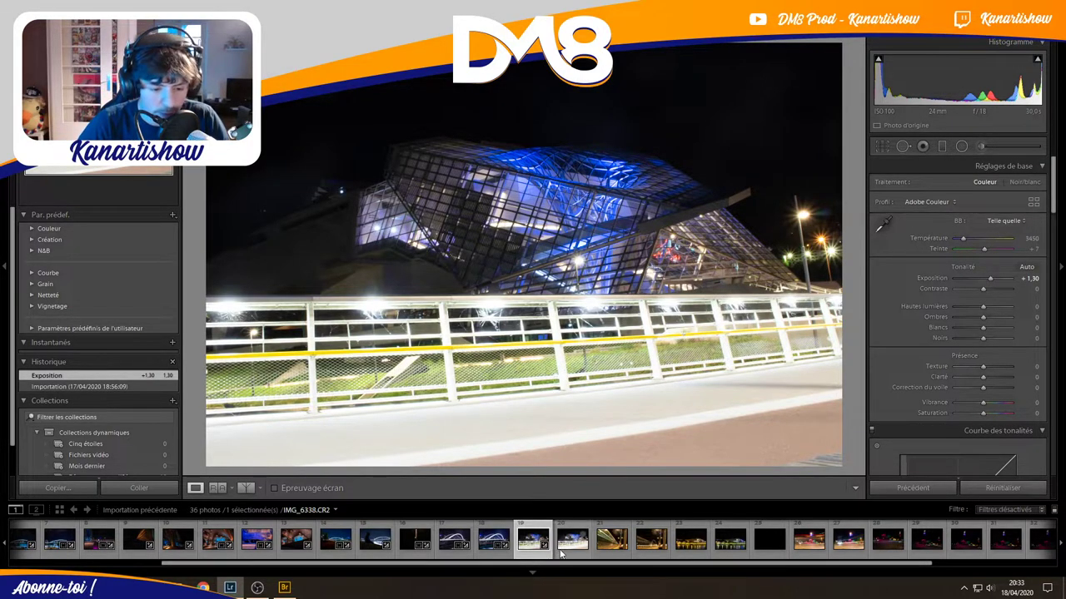
click(563, 549)
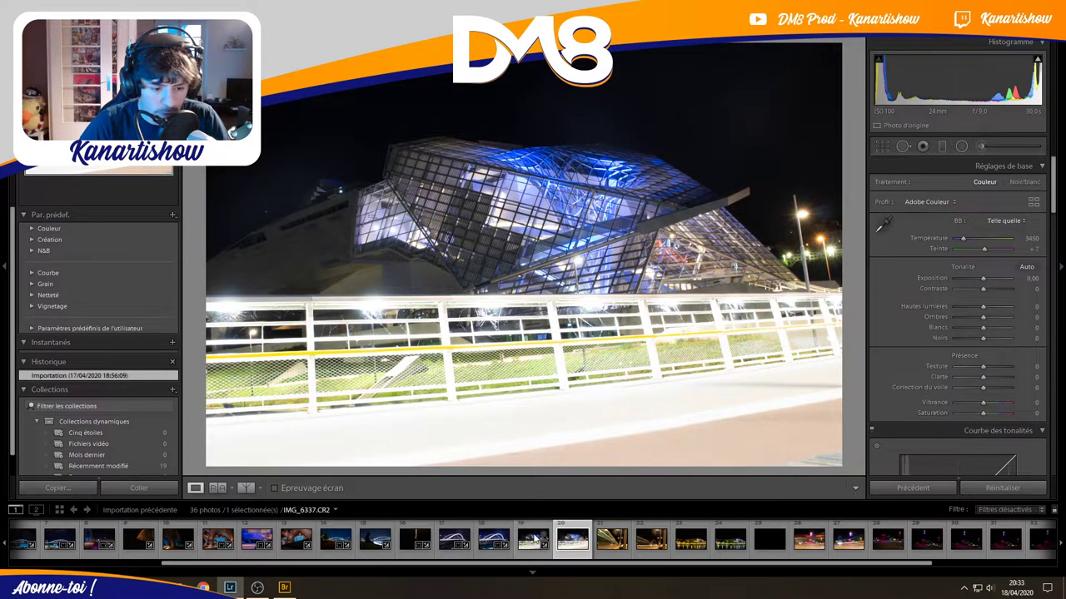
click(533, 539)
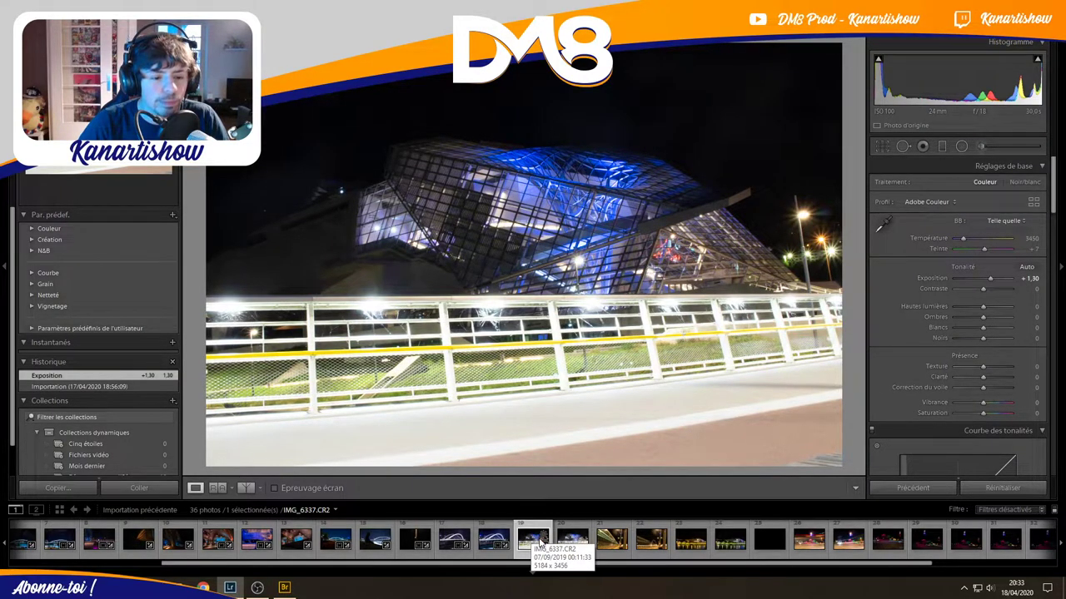
key(Right)
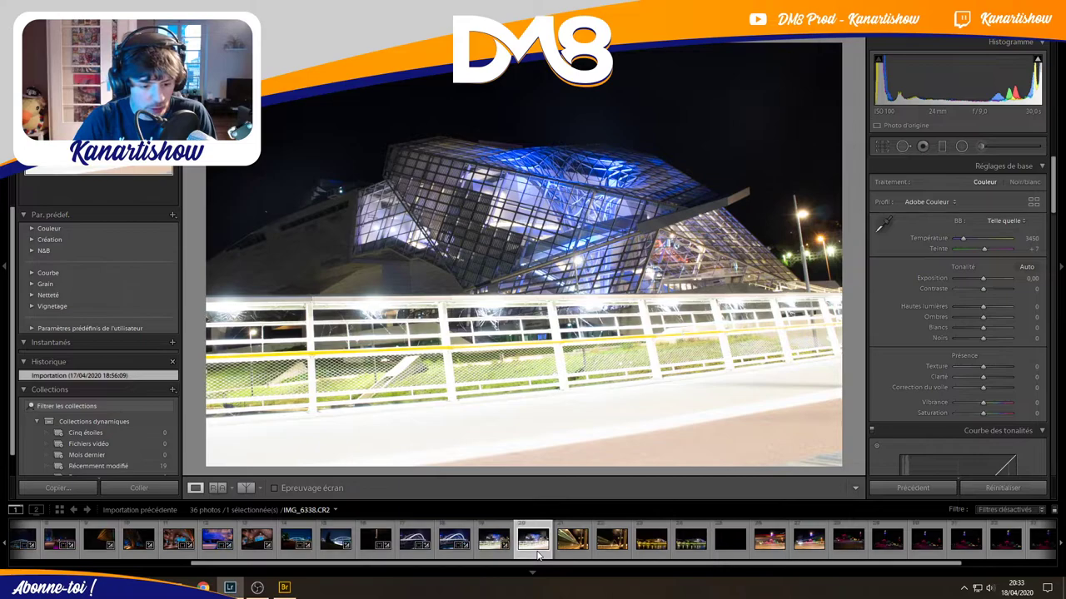
key(ctrl+z)
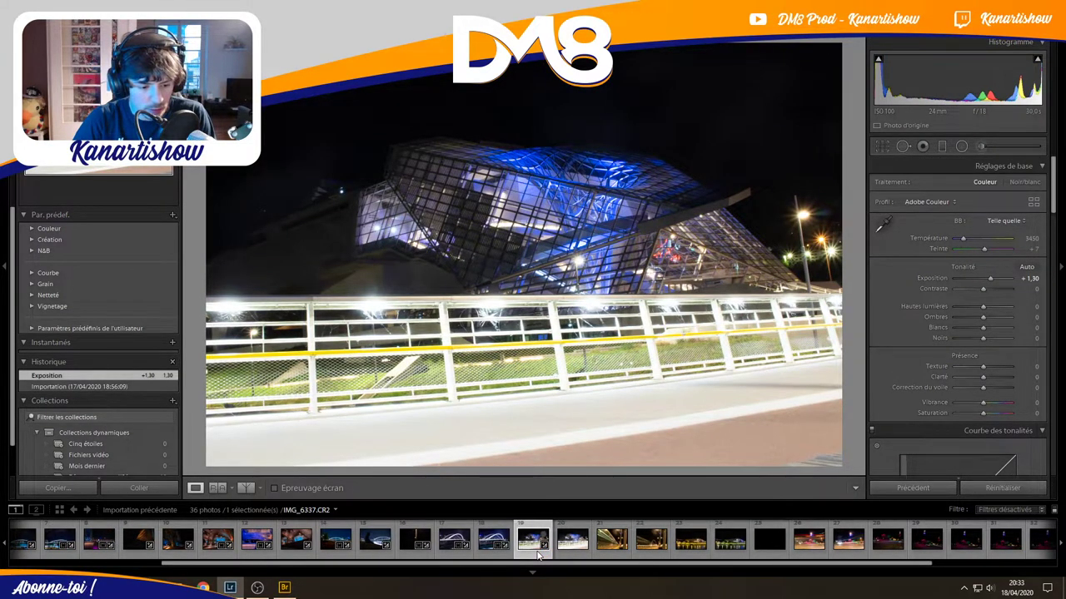
key(ctrl+z)
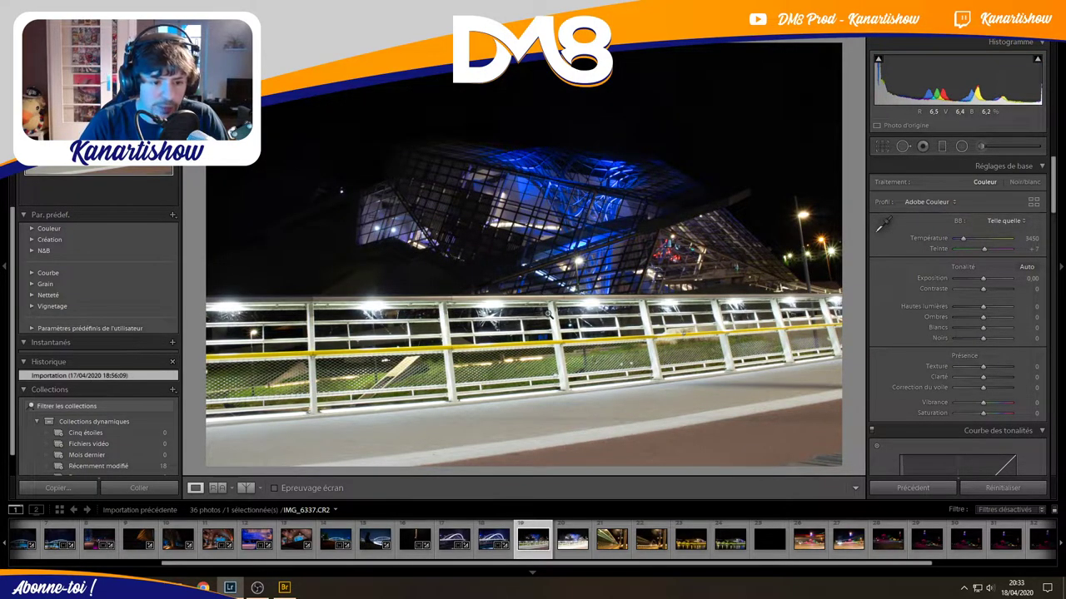
Remove IMG_6338.CR2 from the catalogue, leaving 35 photos with IMG_6337.CR2 shown.
click(567, 541)
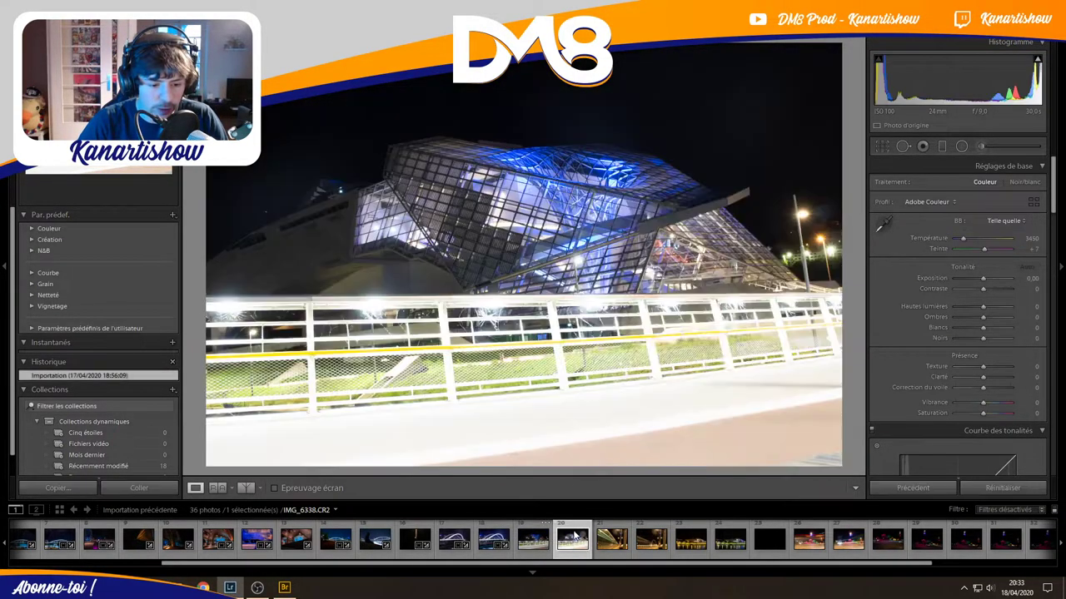
right_click(574, 537)
click(621, 506)
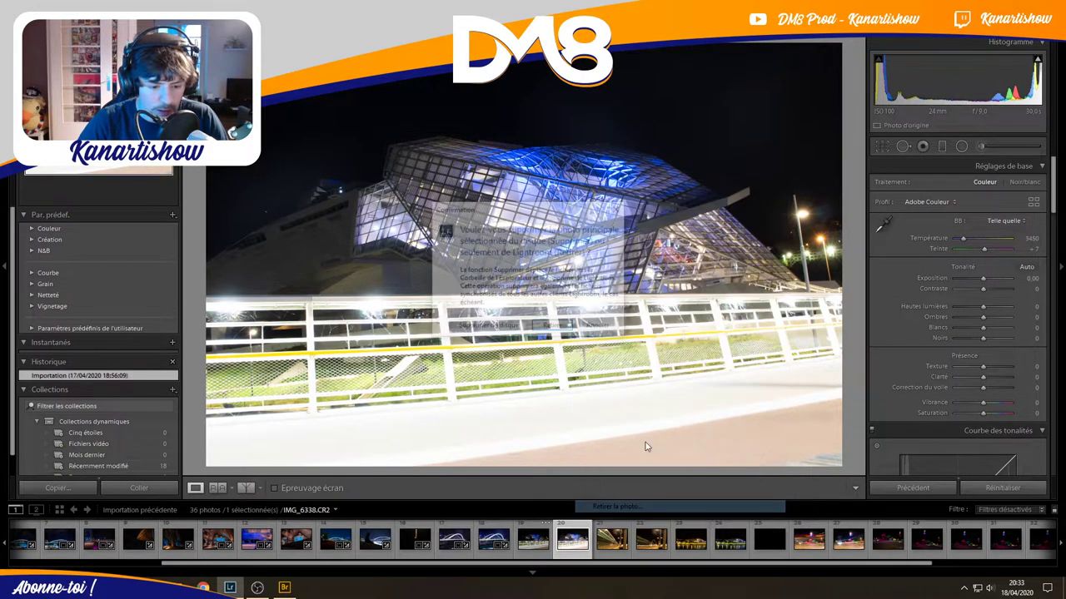
click(566, 326)
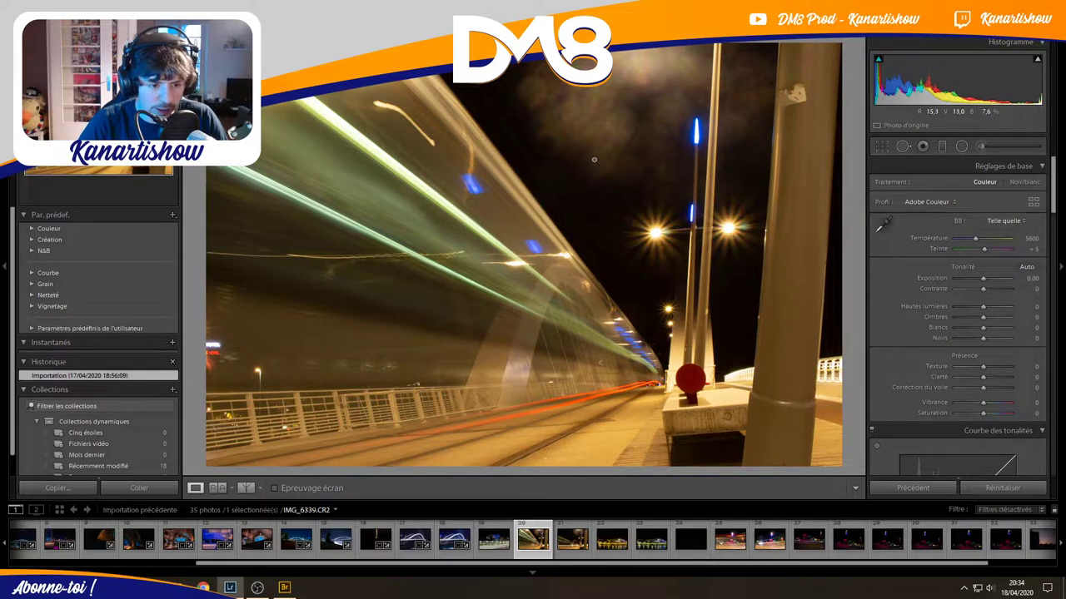
key(Left)
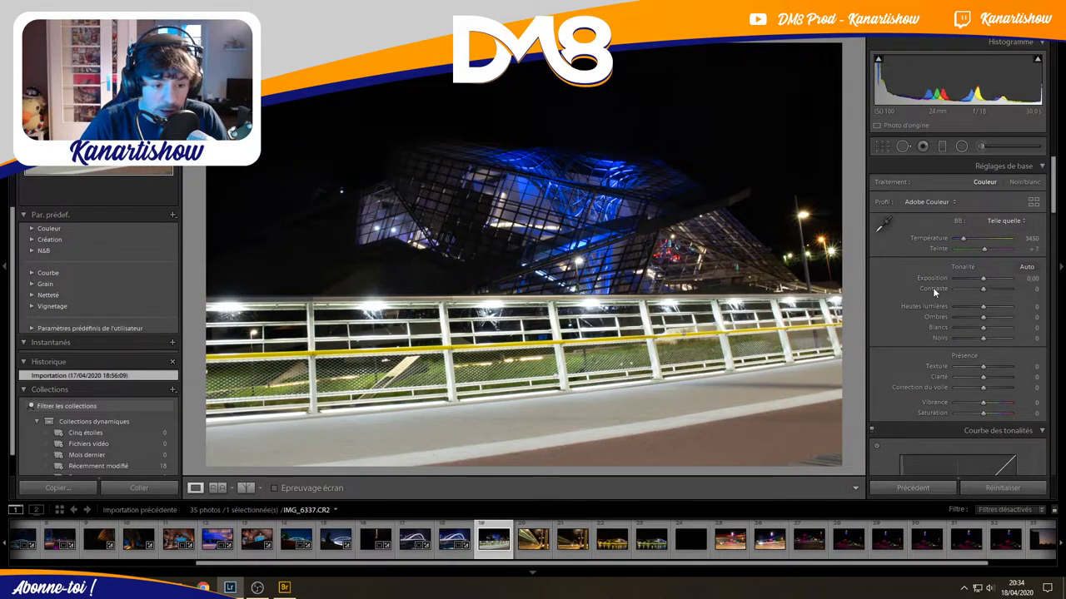
Set shadows +34, contrast +14, whites −32, highlights −42, blacks +34 and clarity +20.
click(990, 319)
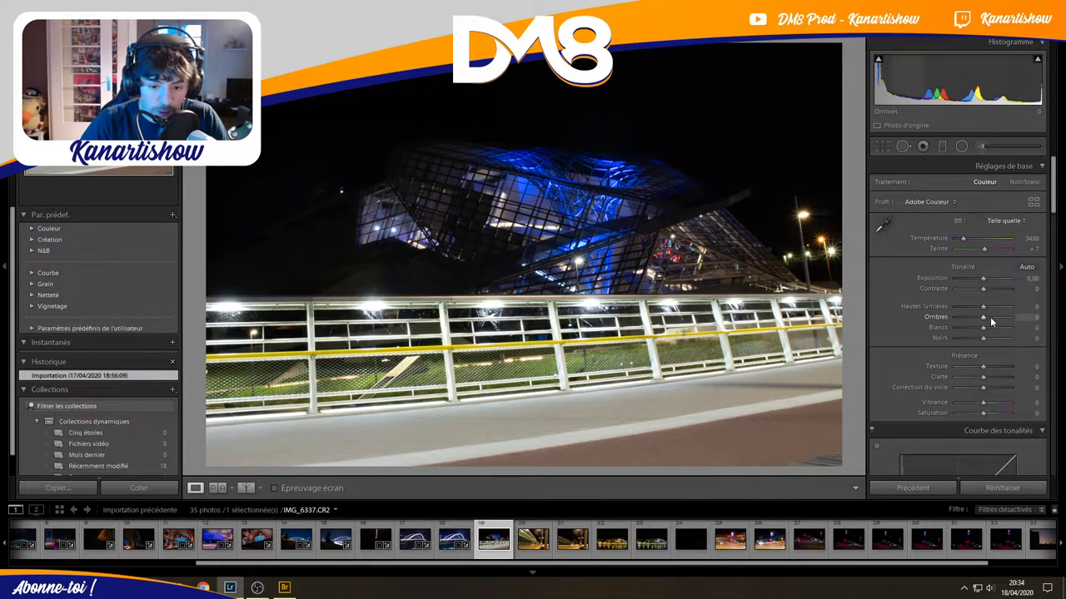
drag(993, 320, 992, 318)
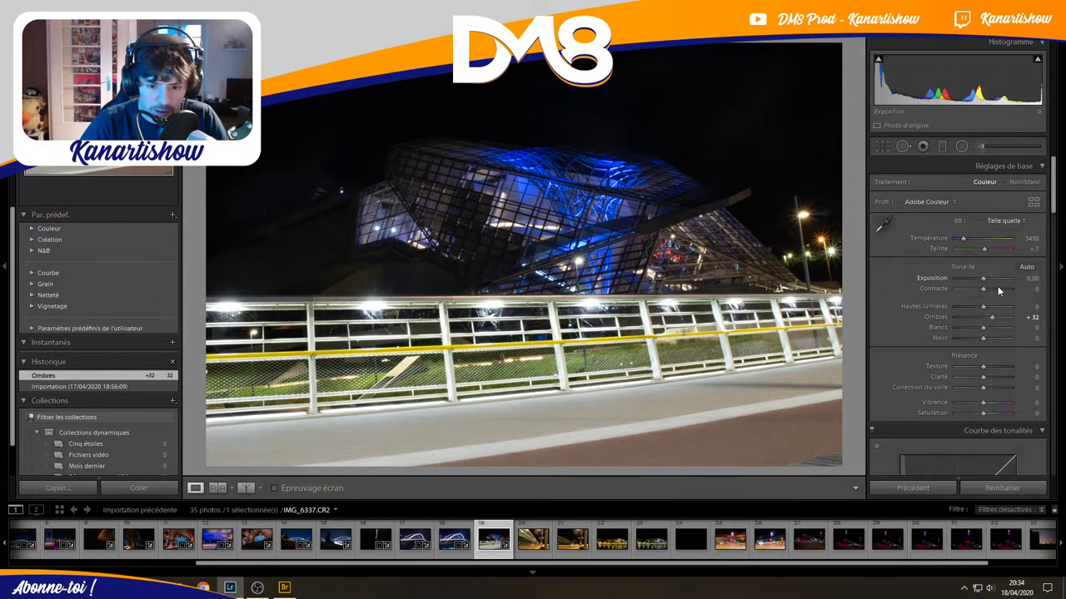
drag(993, 317, 992, 317)
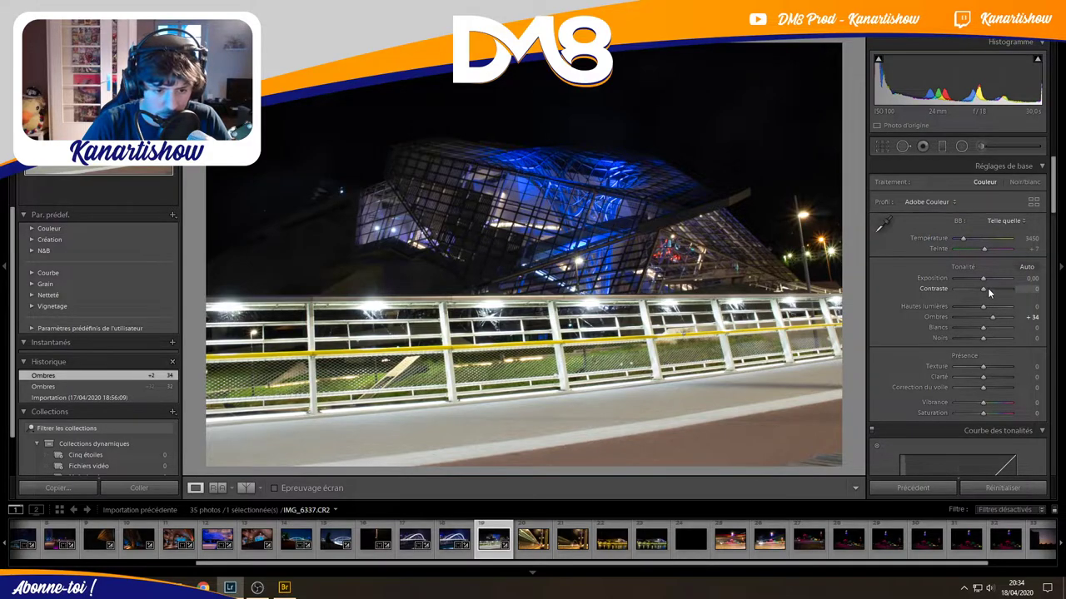
drag(987, 288, 986, 290)
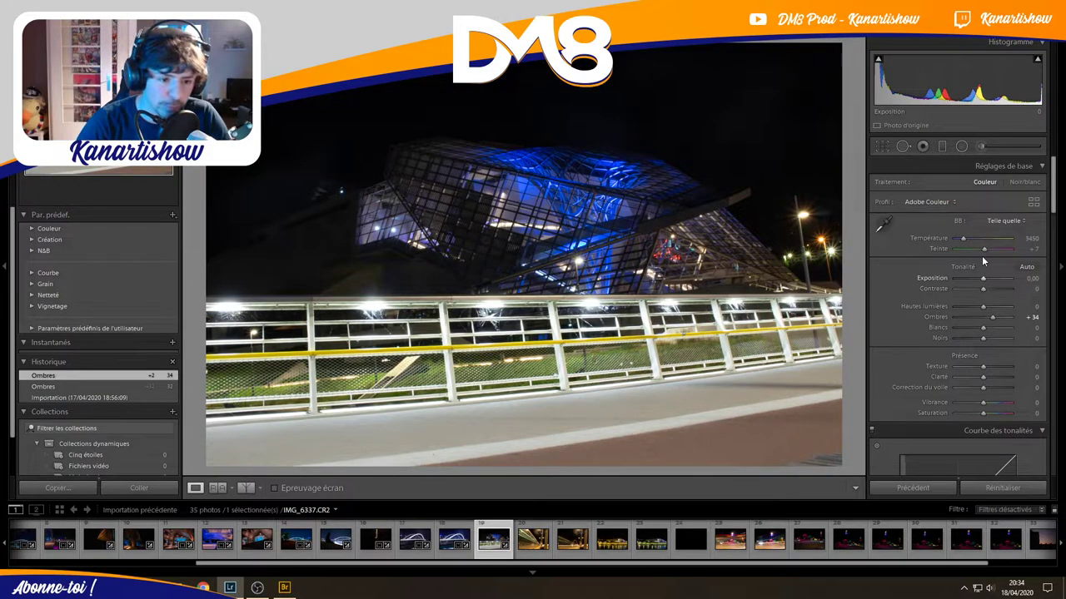
drag(985, 288, 989, 287)
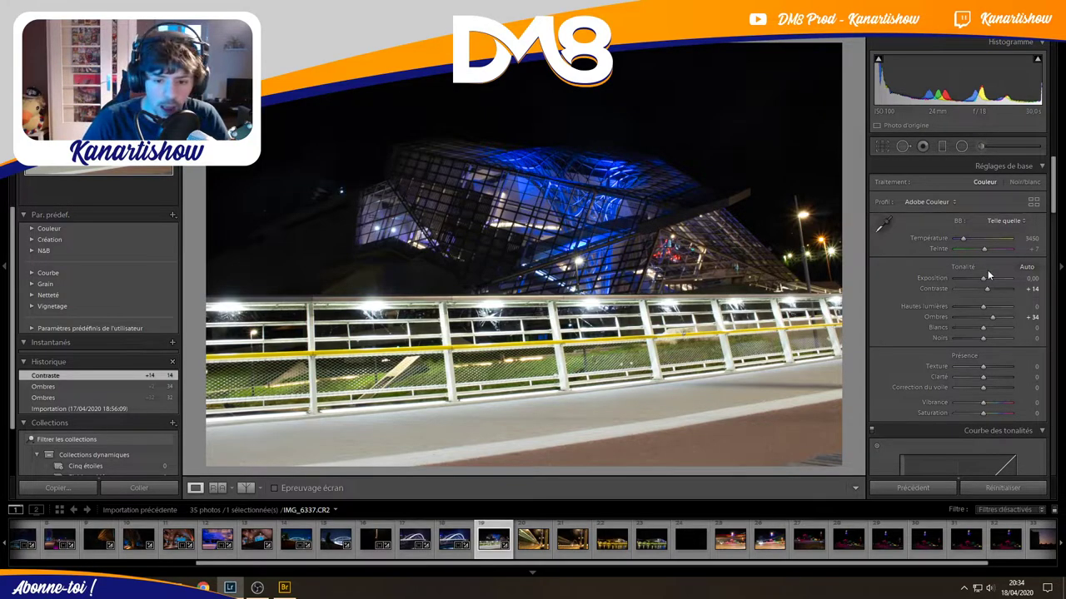
mouse_move(986, 327)
mouse_down()
mouse_move(976, 339)
mouse_move(992, 340)
mouse_up()
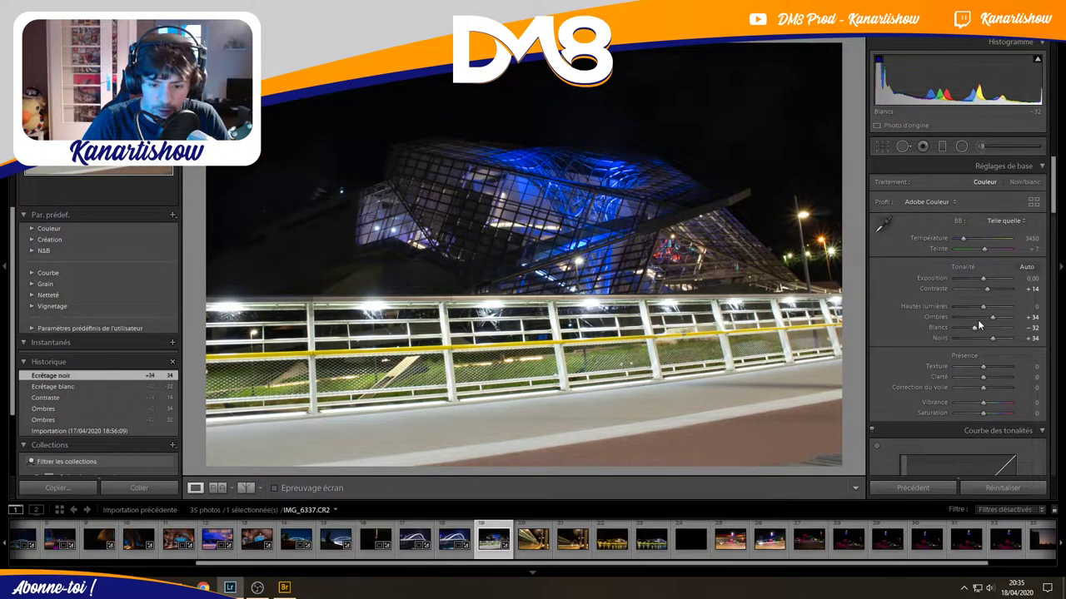
drag(975, 306, 971, 308)
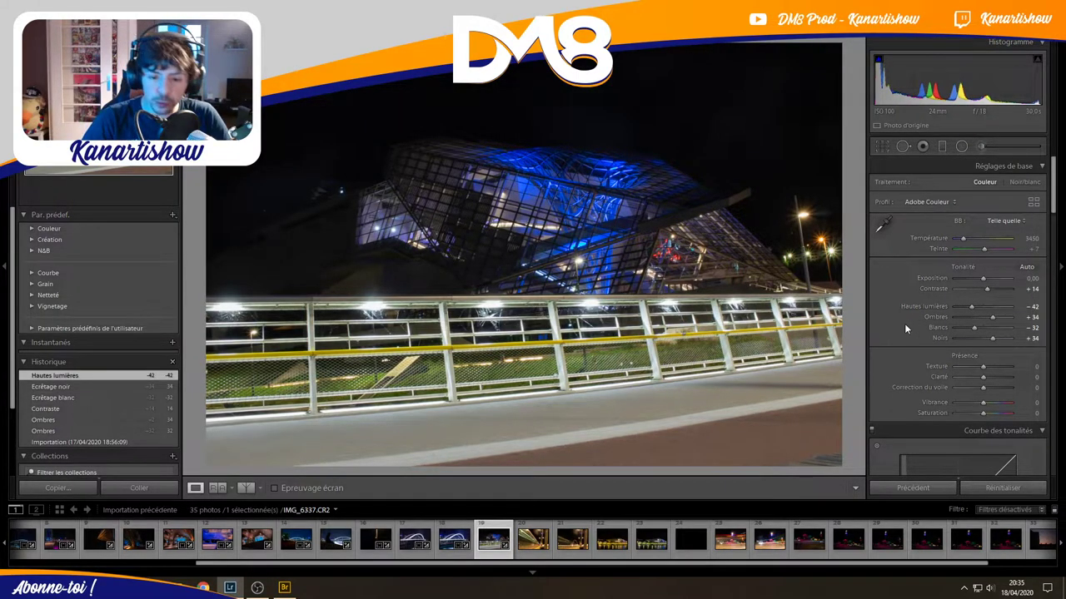
scroll(904, 323, down, 3)
drag(983, 289, 990, 291)
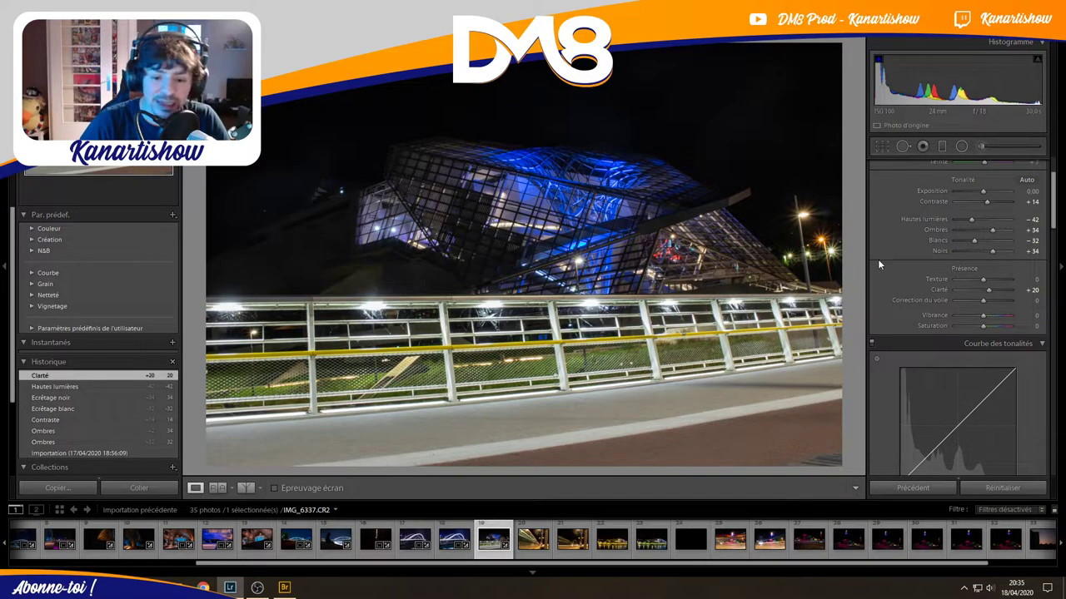
Apply Auto white balance, then set temperature to 3700 K and tint to +21.
scroll(1032, 221, up, 2)
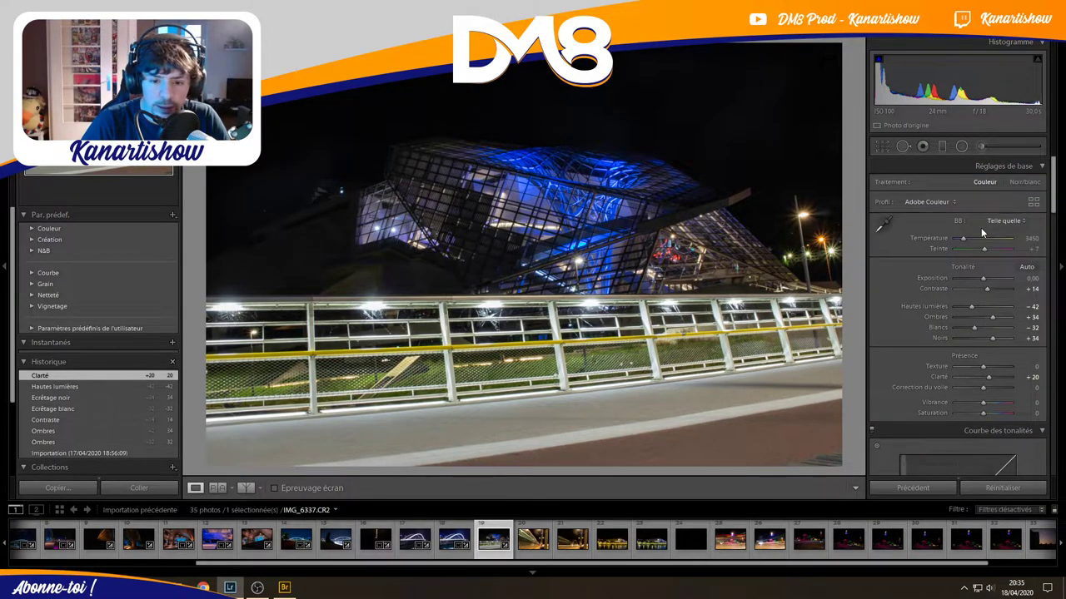
drag(964, 240, 989, 248)
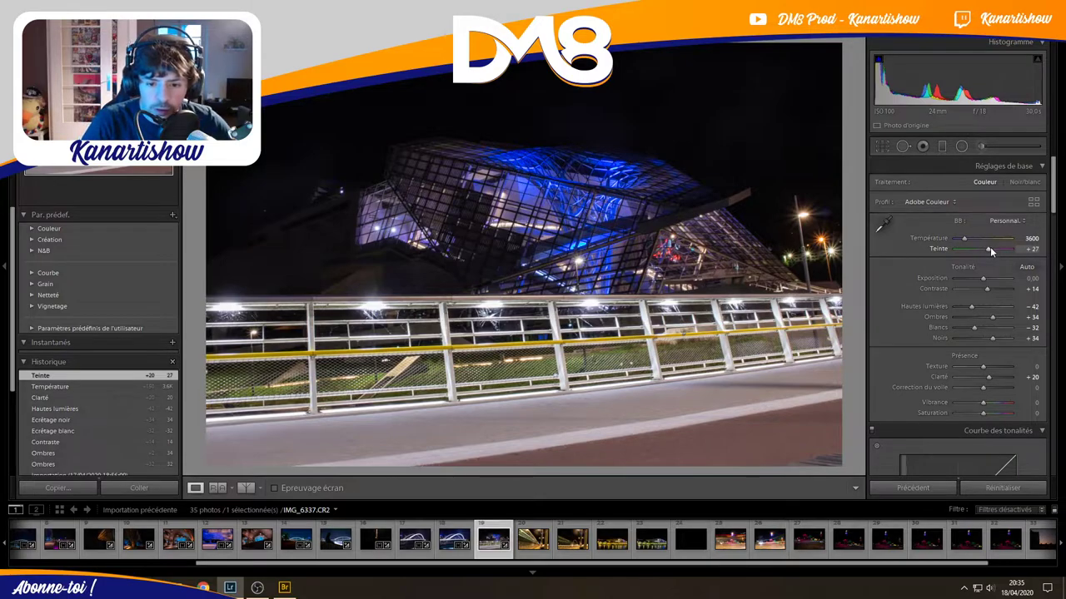
click(1004, 221)
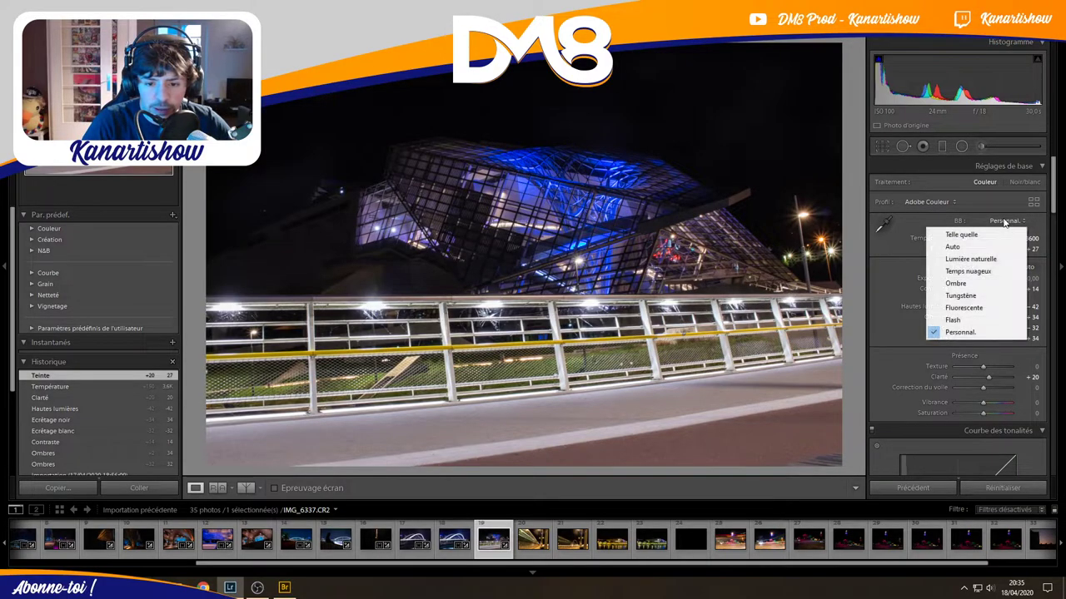
click(952, 246)
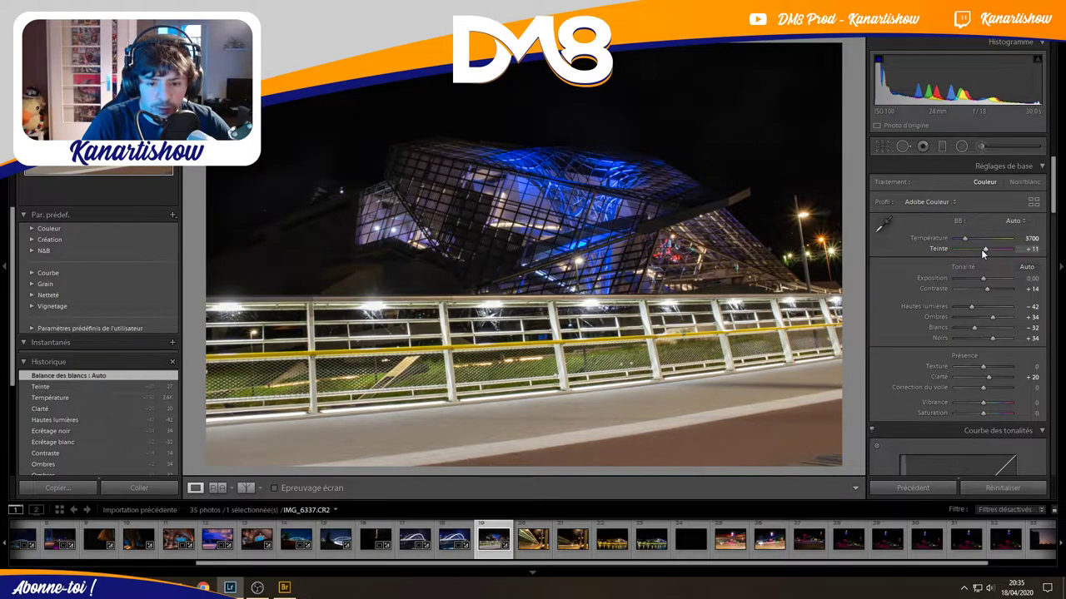
drag(984, 249, 986, 252)
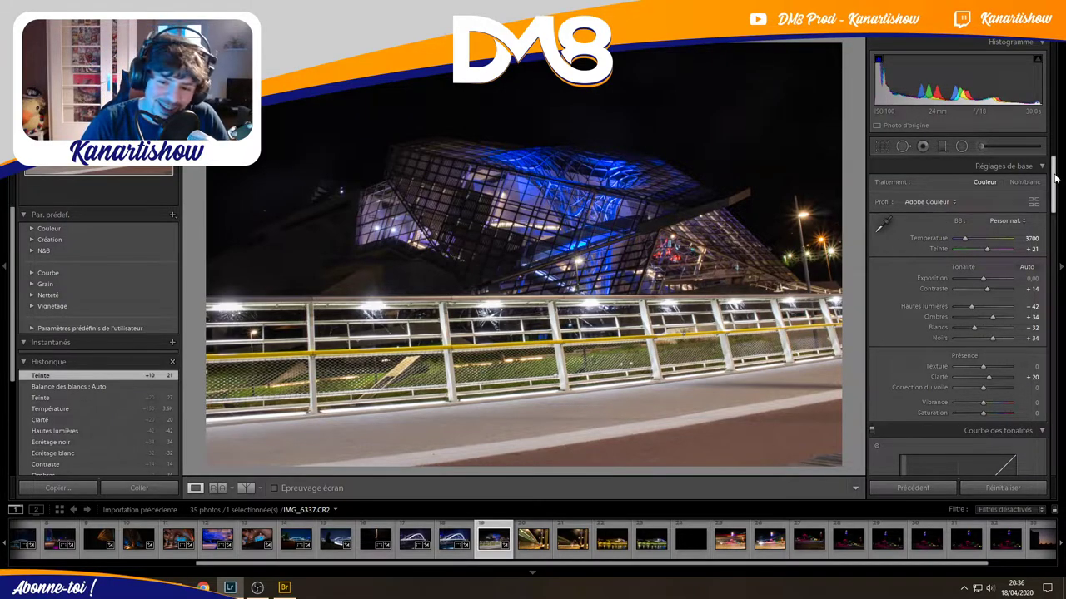
Raise the museum shot's vibrance to +34.
scroll(1041, 192, down, 3)
scroll(1032, 208, up, 1)
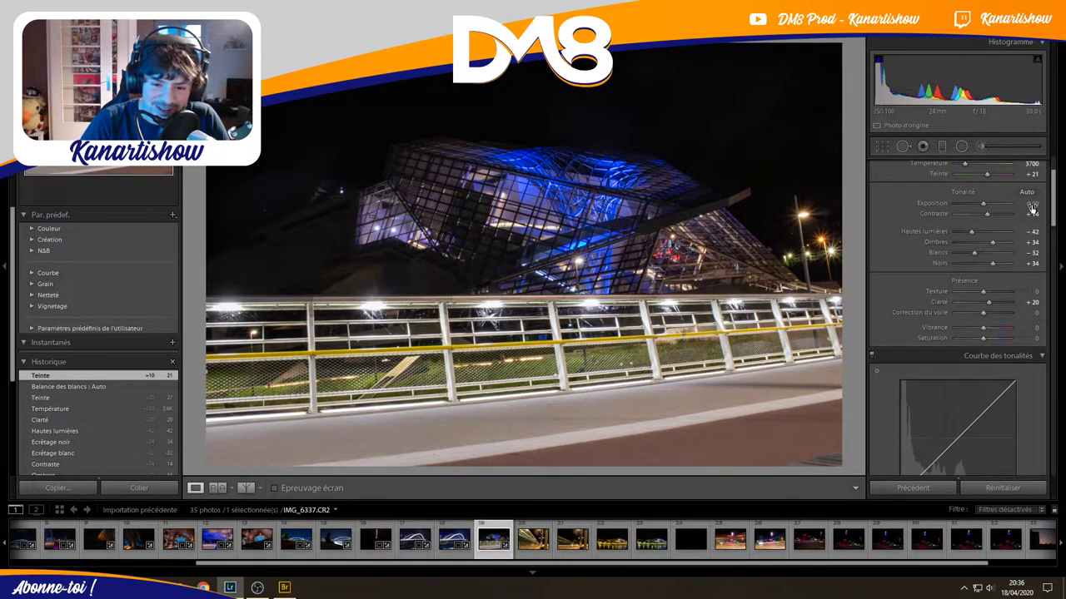
click(989, 329)
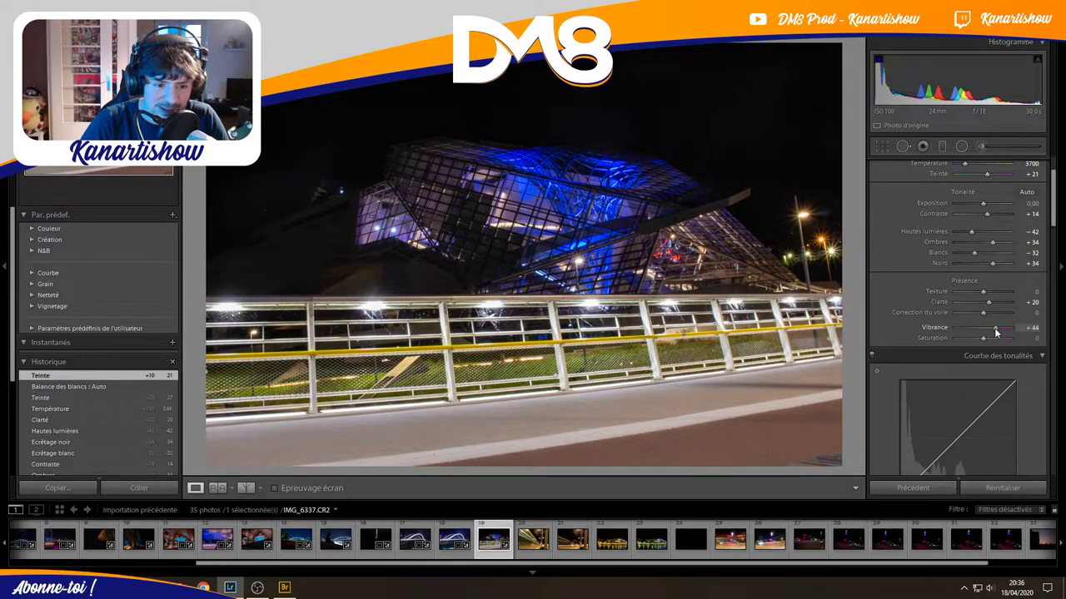
drag(989, 329, 992, 328)
drag(1051, 214, 1051, 287)
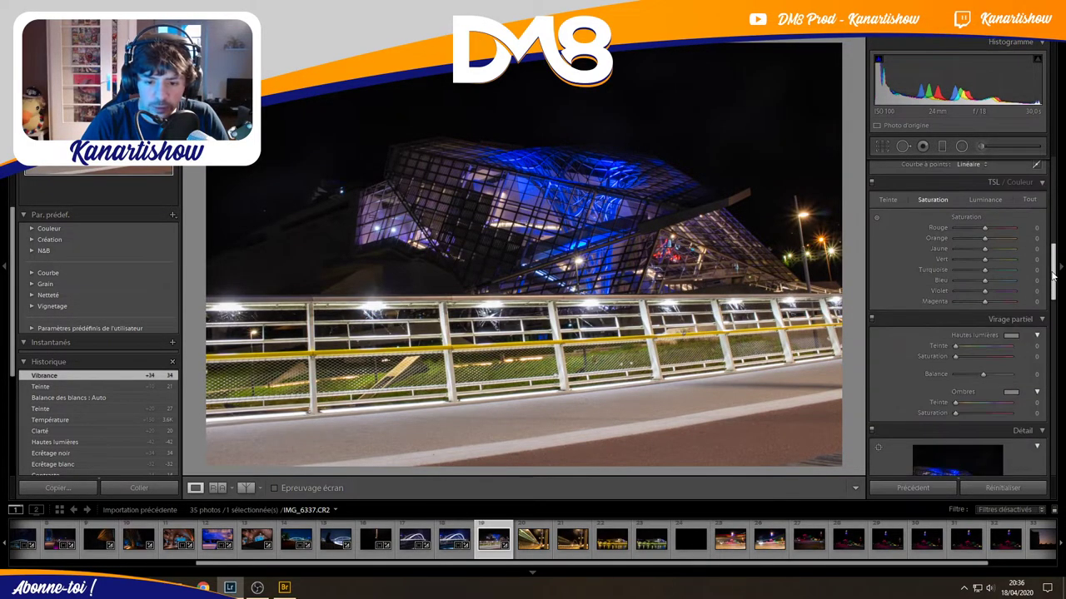
Boost blue and orange saturation, then settle blue luminance at +15 after testing extremes.
drag(985, 281, 1001, 284)
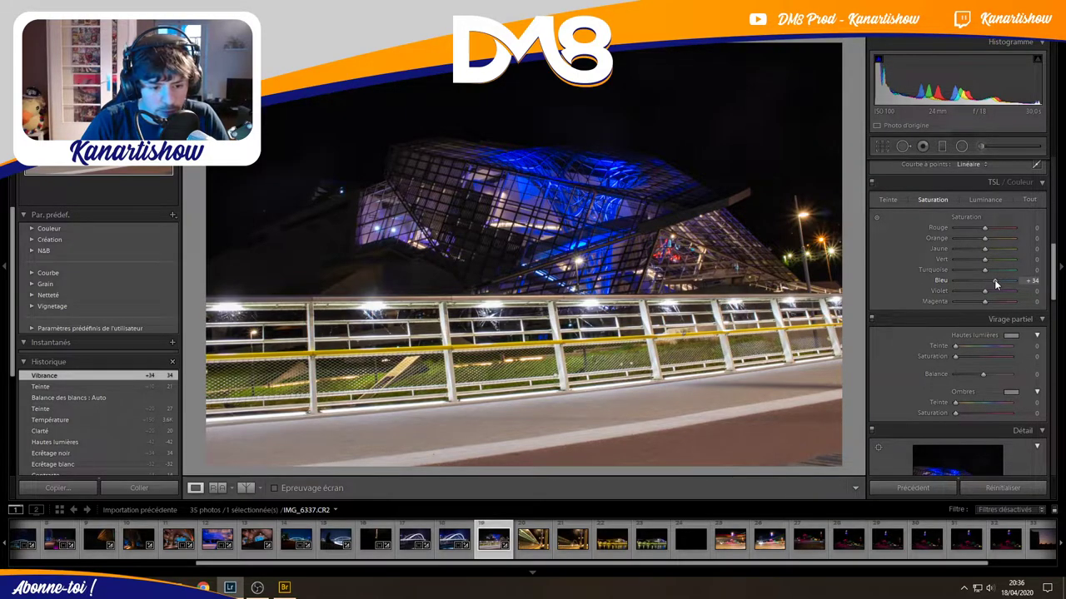
drag(984, 239, 997, 240)
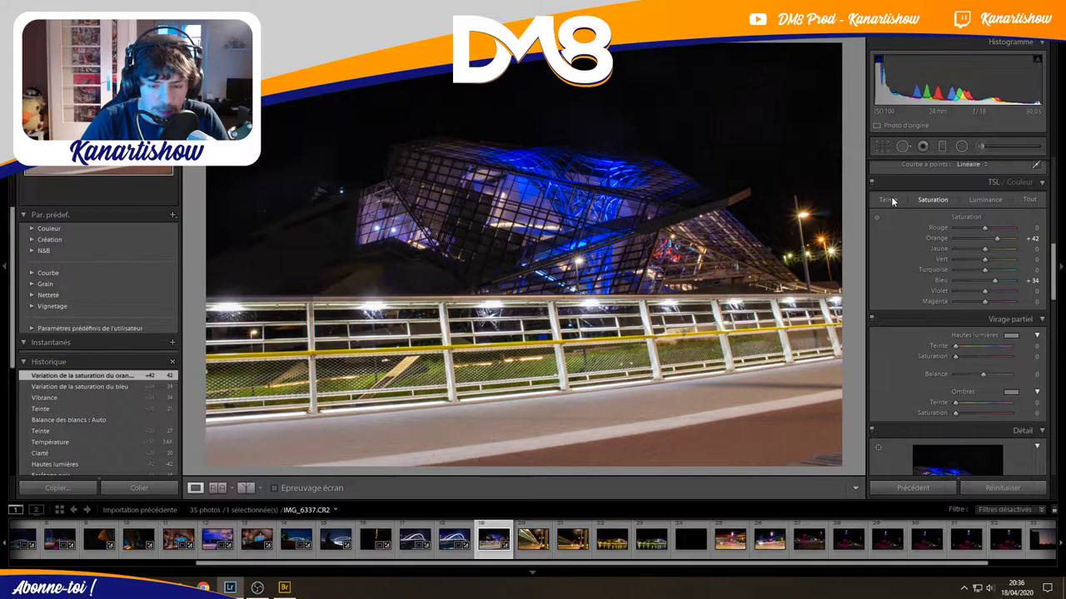
click(985, 200)
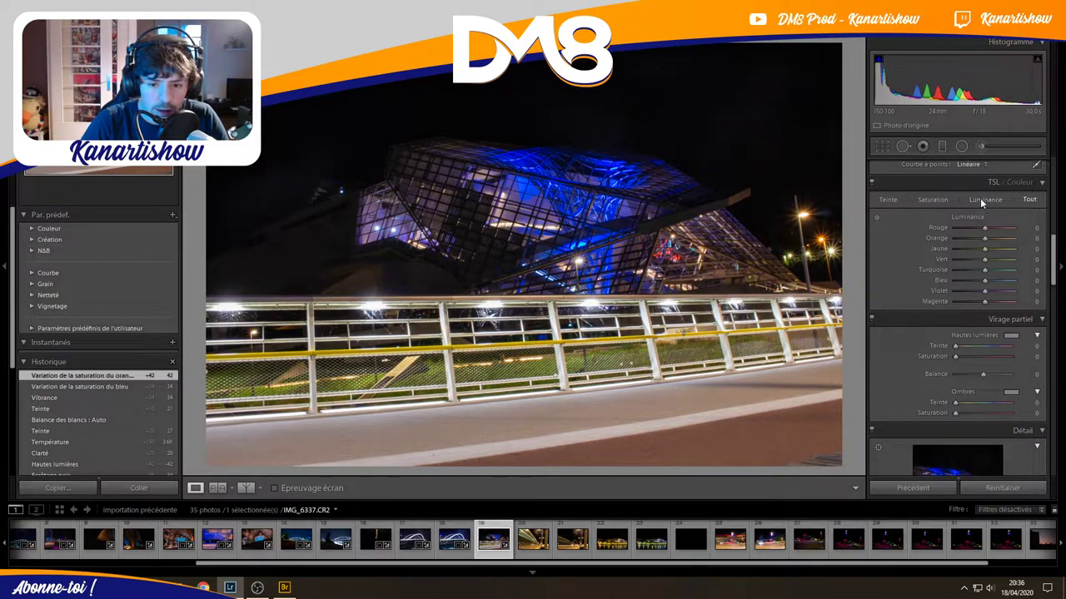
click(980, 198)
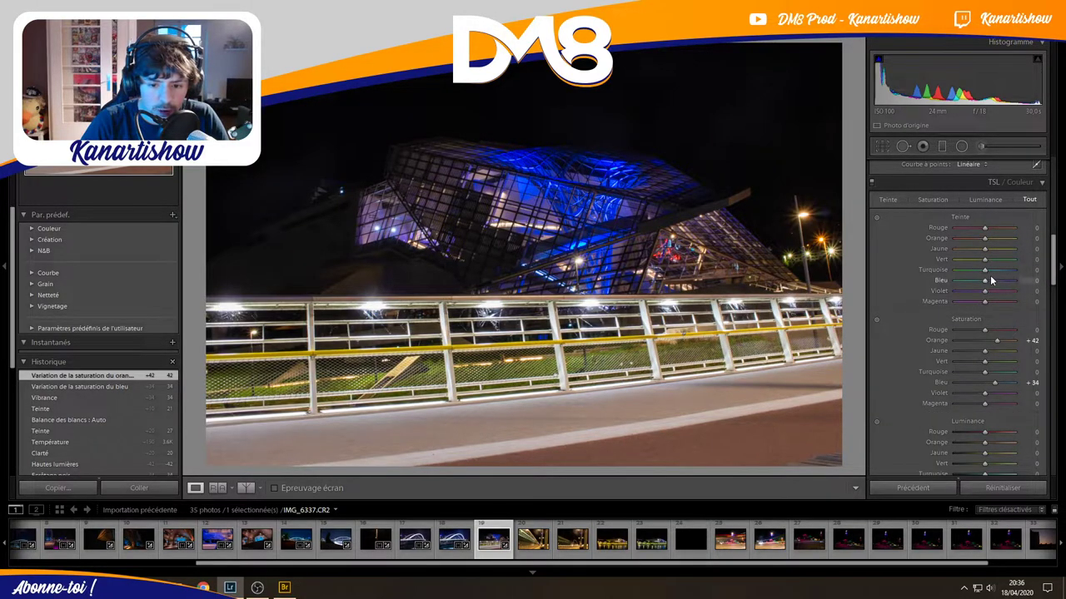
click(974, 200)
drag(984, 282, 1001, 287)
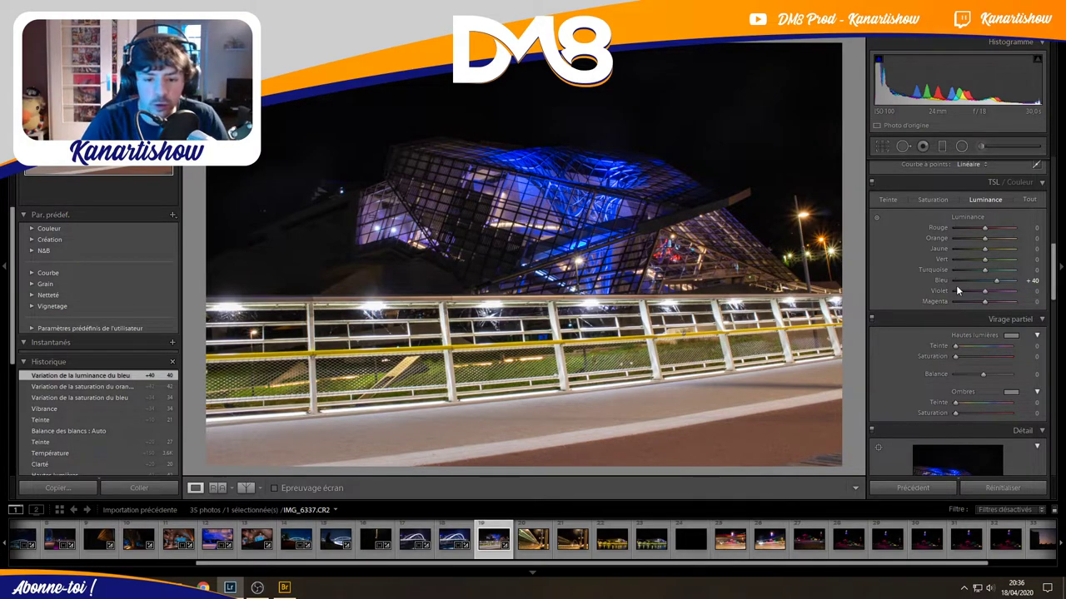
click(955, 280)
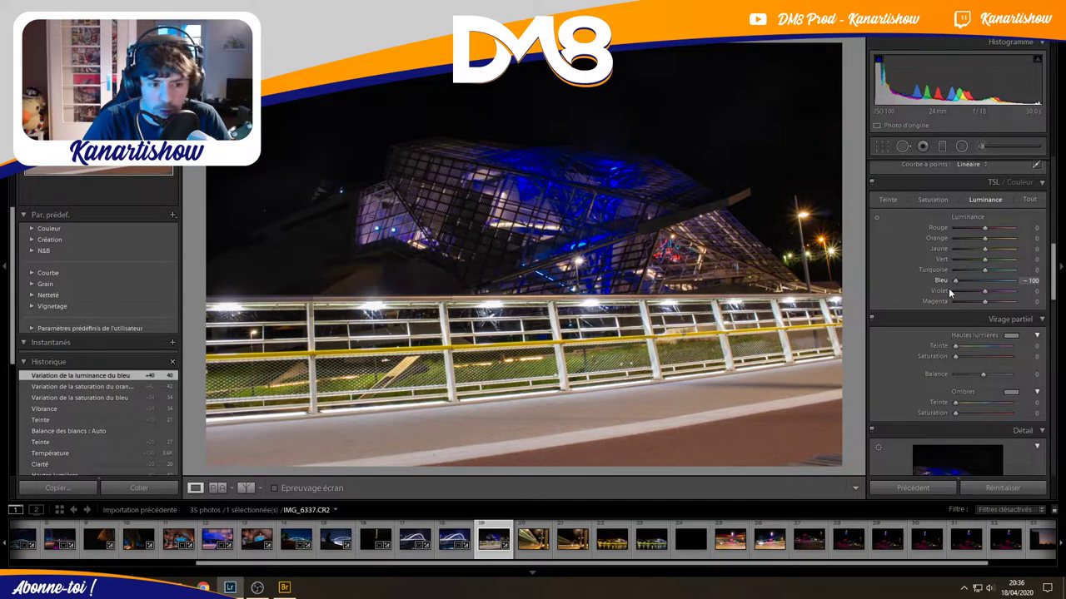
click(1013, 281)
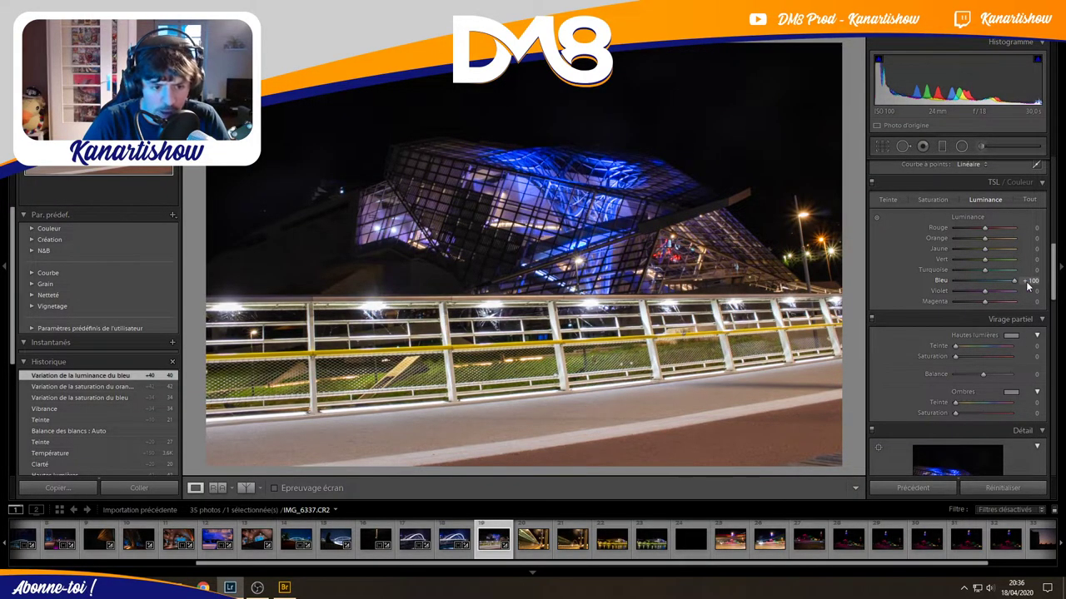
mouse_move(1018, 281)
mouse_down()
mouse_move(1029, 276)
mouse_move(914, 286)
mouse_move(1039, 273)
mouse_move(990, 285)
mouse_up()
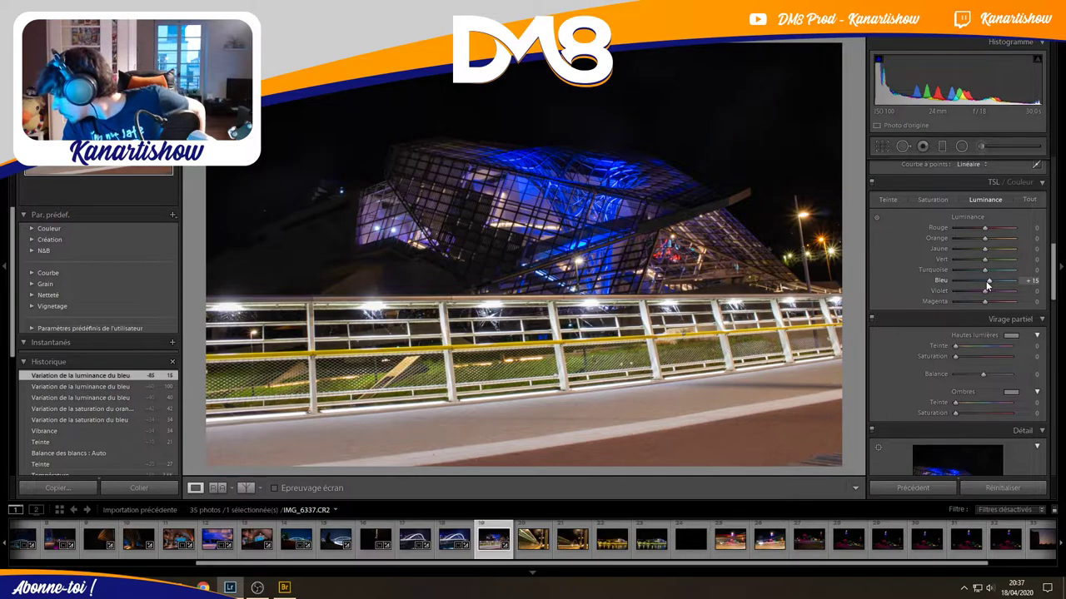
click(987, 285)
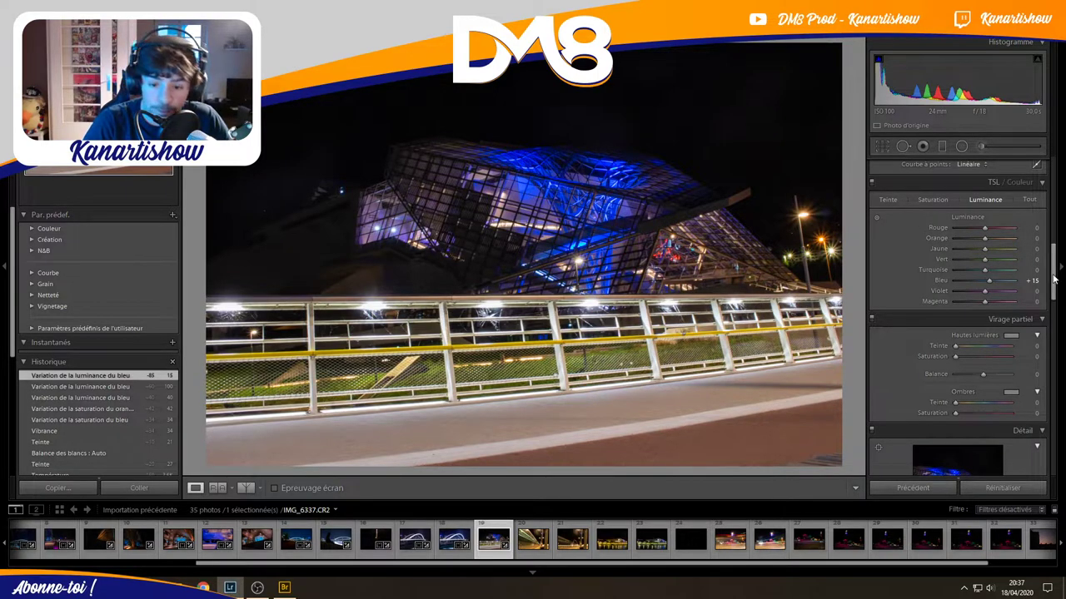
Set shadows to +58, contrast to +54, and luminance noise reduction to 23.
drag(1054, 298, 1055, 208)
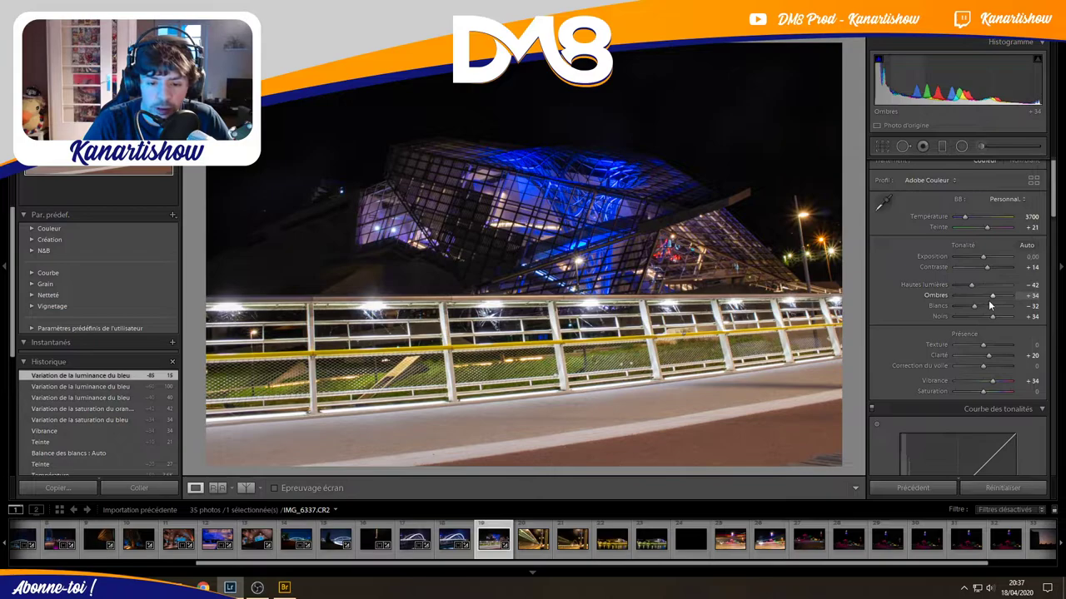
drag(992, 294, 998, 295)
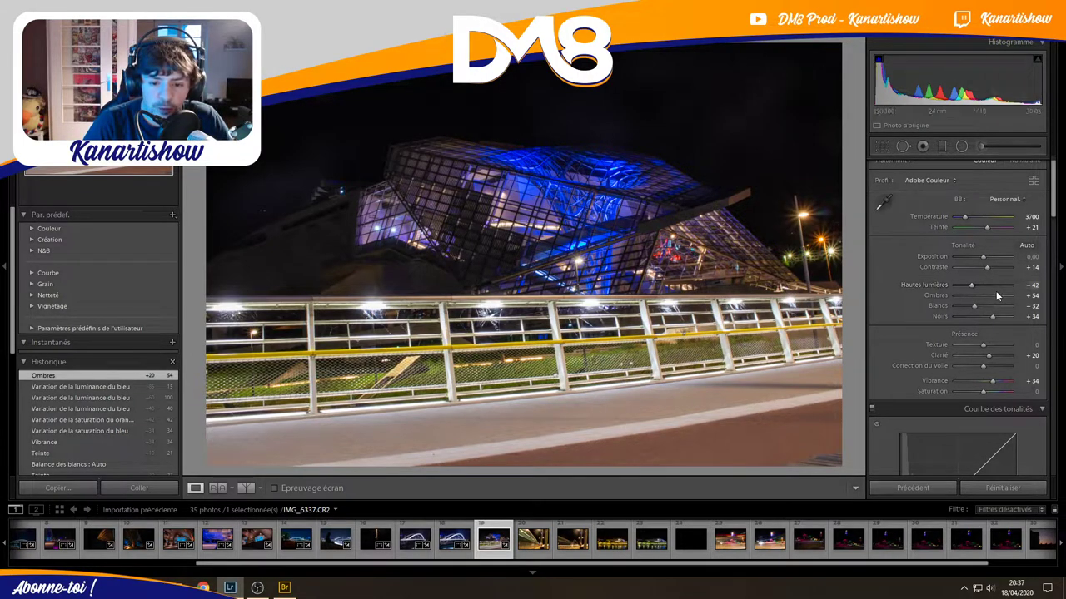
drag(996, 296, 993, 298)
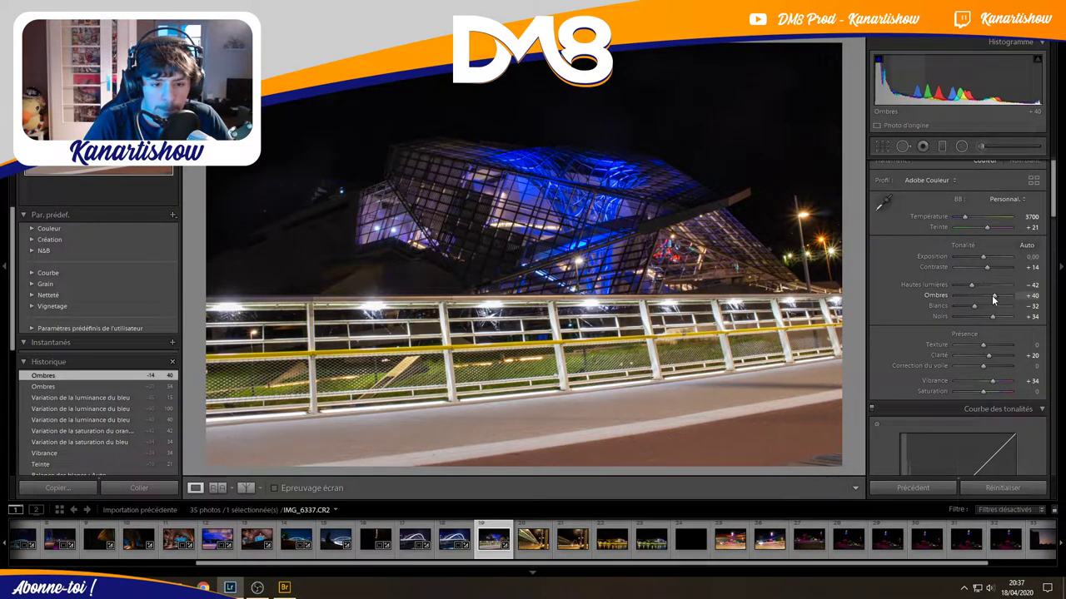
drag(994, 300, 992, 300)
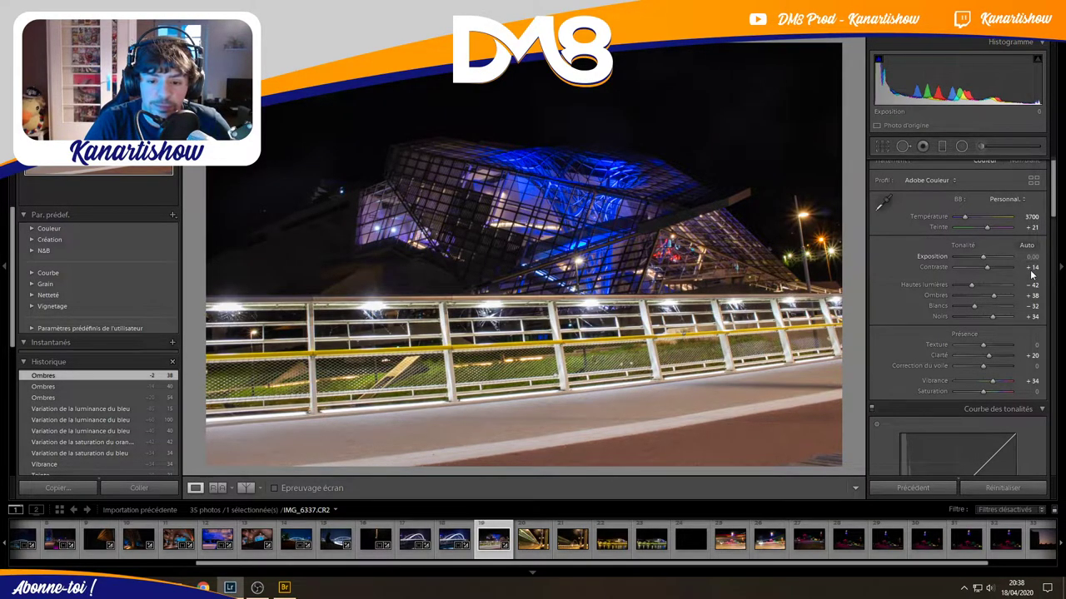
drag(995, 298, 997, 266)
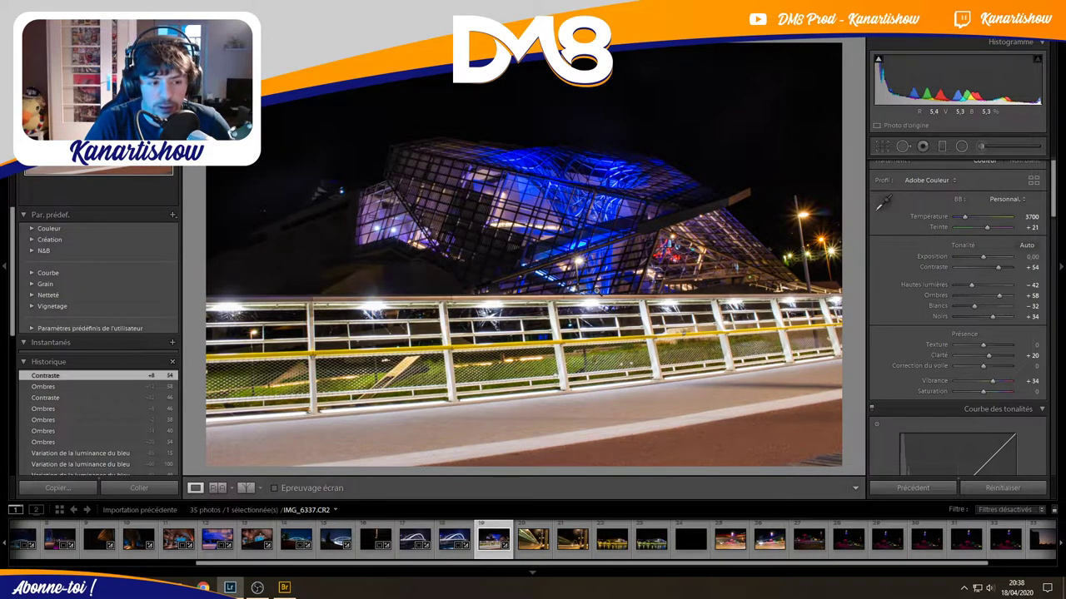
mouse_move(1054, 188)
mouse_down()
mouse_move(1058, 337)
mouse_move(950, 259)
mouse_move(965, 239)
mouse_up()
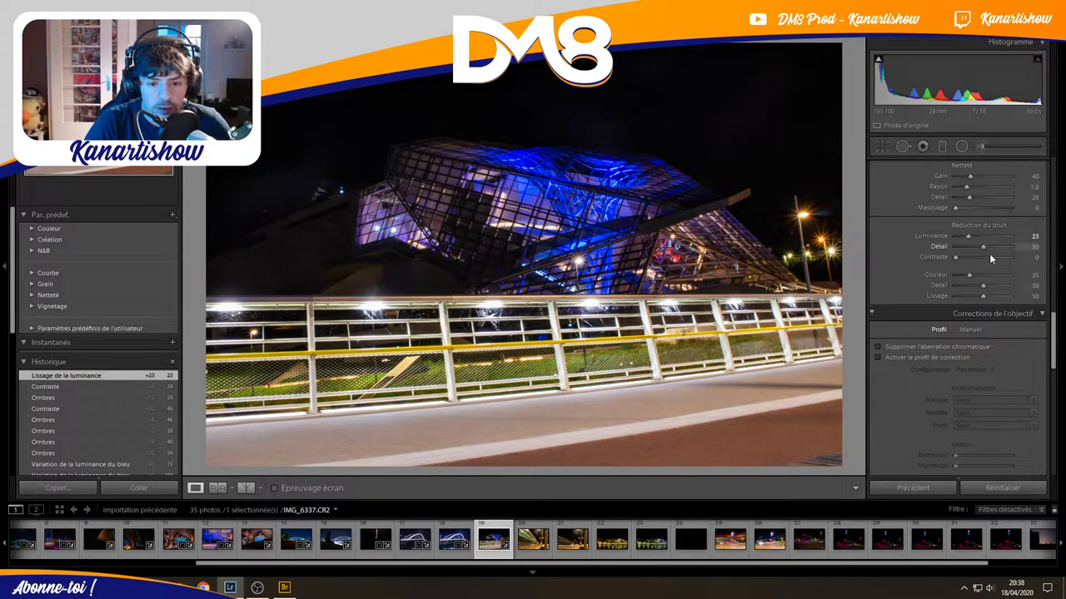
Set luminance noise reduction to 33, colour noise reduction to 54, and blacks to +58.
scroll(872, 259, up, 2)
mouse_move(950, 202)
mouse_down()
mouse_move(951, 188)
mouse_move(986, 222)
mouse_move(967, 202)
mouse_up()
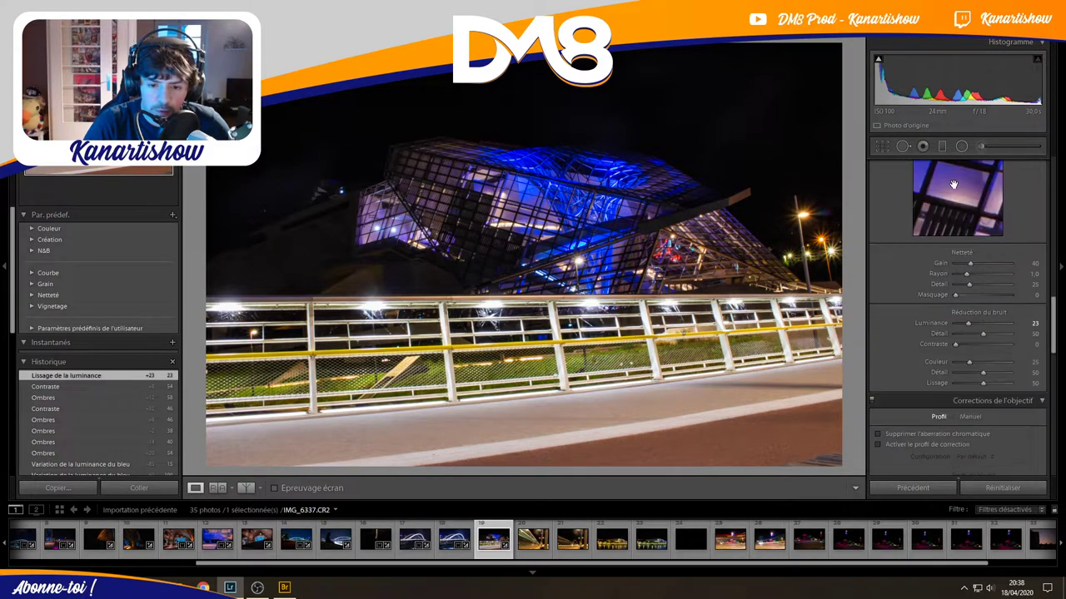
mouse_move(967, 201)
mouse_down()
mouse_move(1004, 224)
mouse_move(938, 196)
mouse_up()
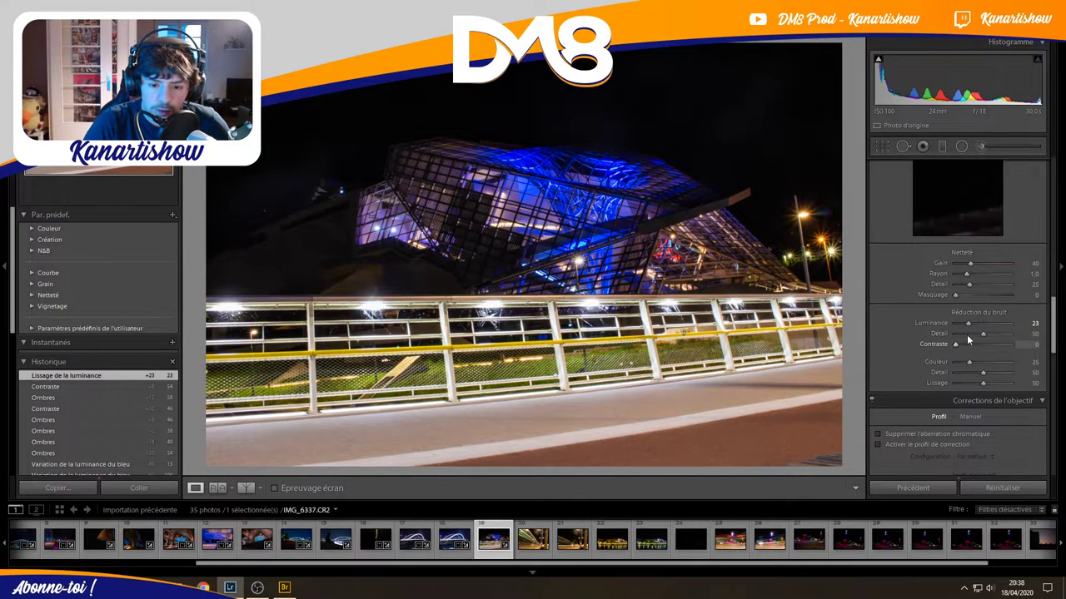
drag(967, 323, 974, 323)
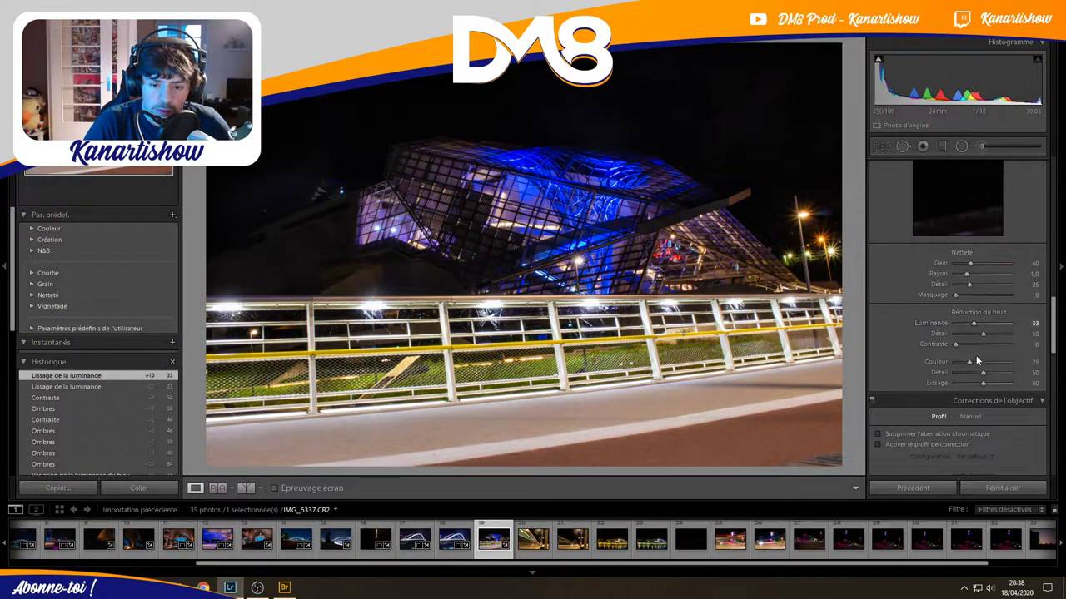
drag(968, 361, 985, 361)
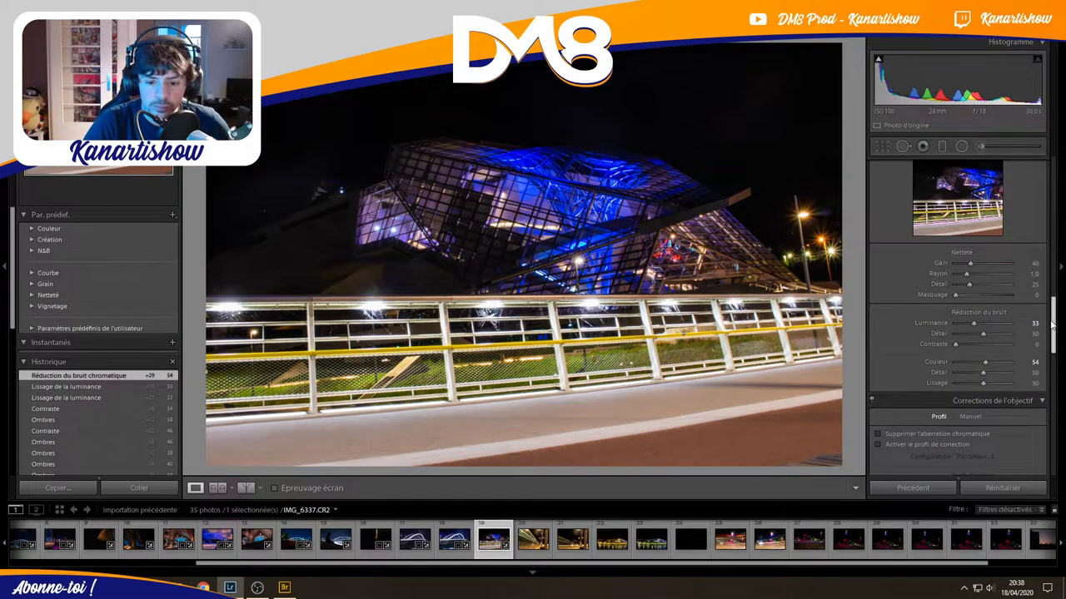
drag(1051, 325, 1045, 181)
drag(989, 317, 999, 315)
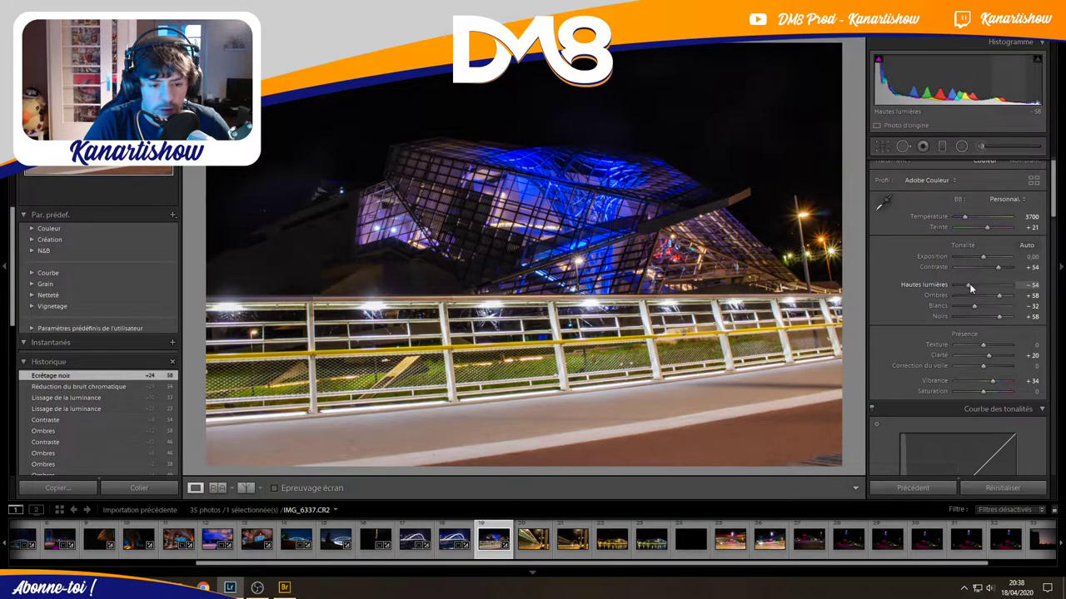
Set highlights to −38 and cool the white balance to 3500 K.
drag(964, 282, 972, 286)
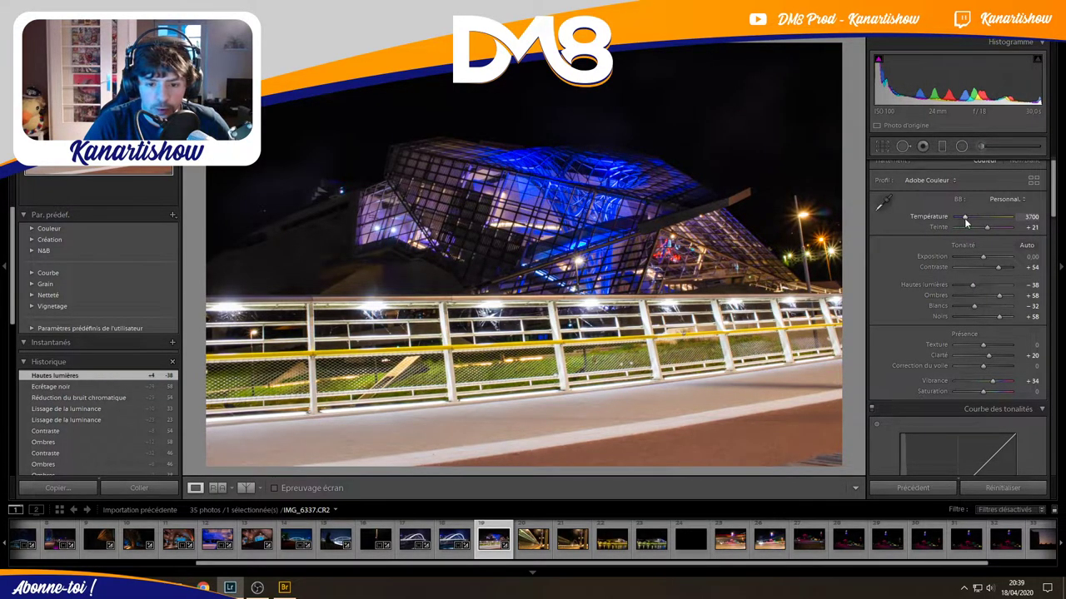
drag(966, 221, 964, 221)
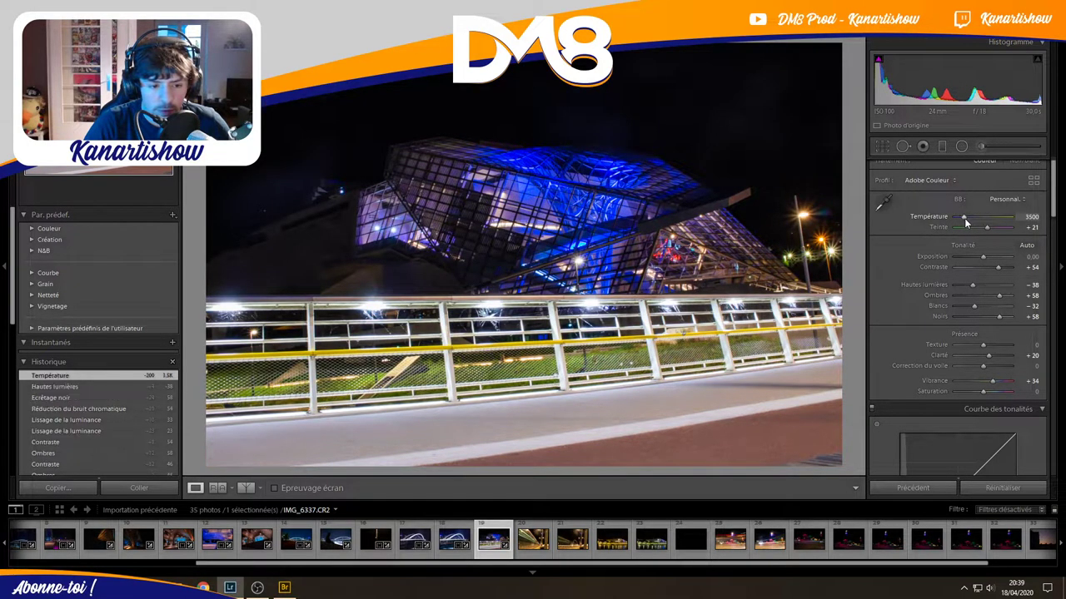
drag(1053, 198, 1053, 312)
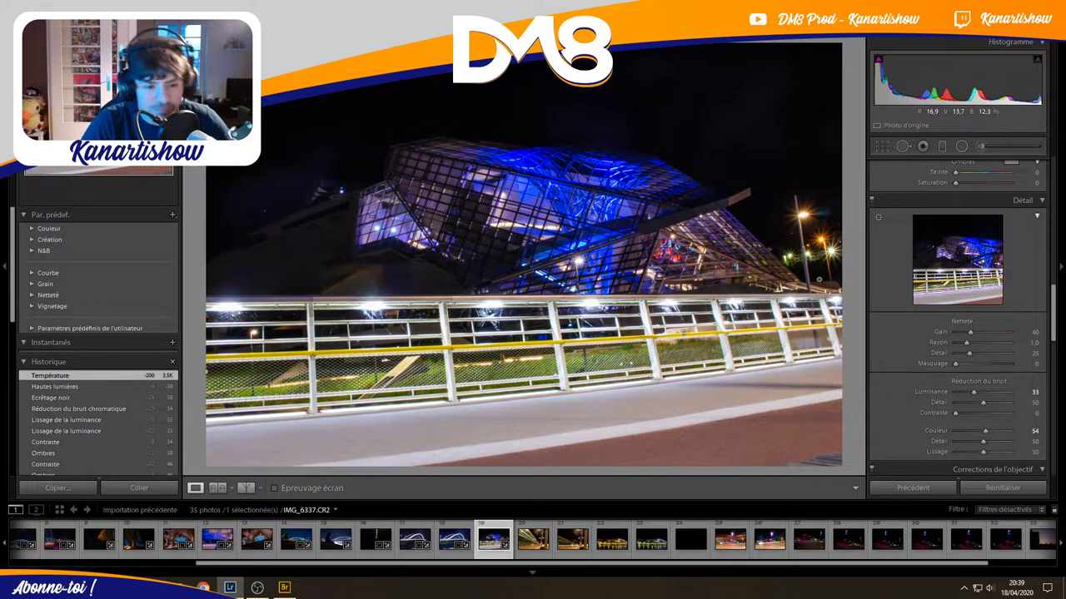
drag(1055, 297, 1054, 383)
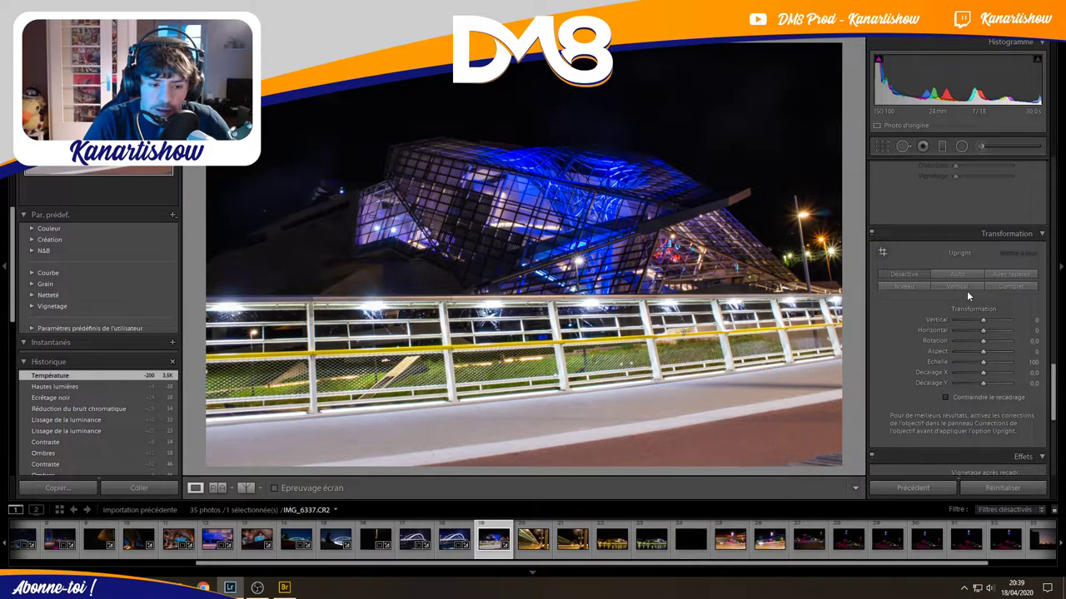
drag(1054, 373, 1037, 260)
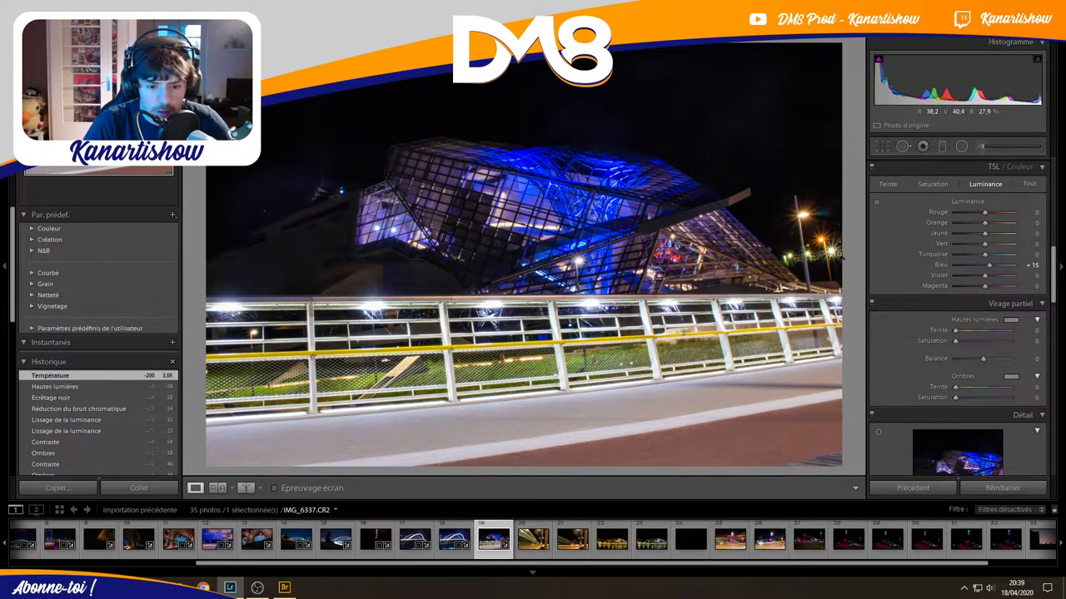
Brush a local adjustment over the street lamp with exposure 0, shadows near 0, tint 2, saturated orange colour.
click(981, 147)
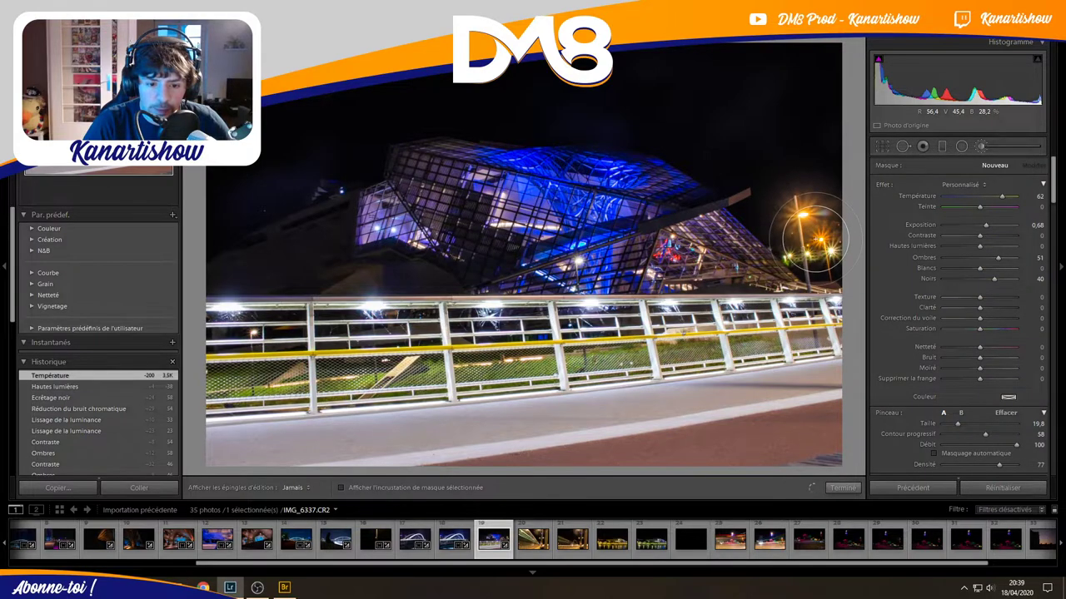
drag(800, 209, 809, 241)
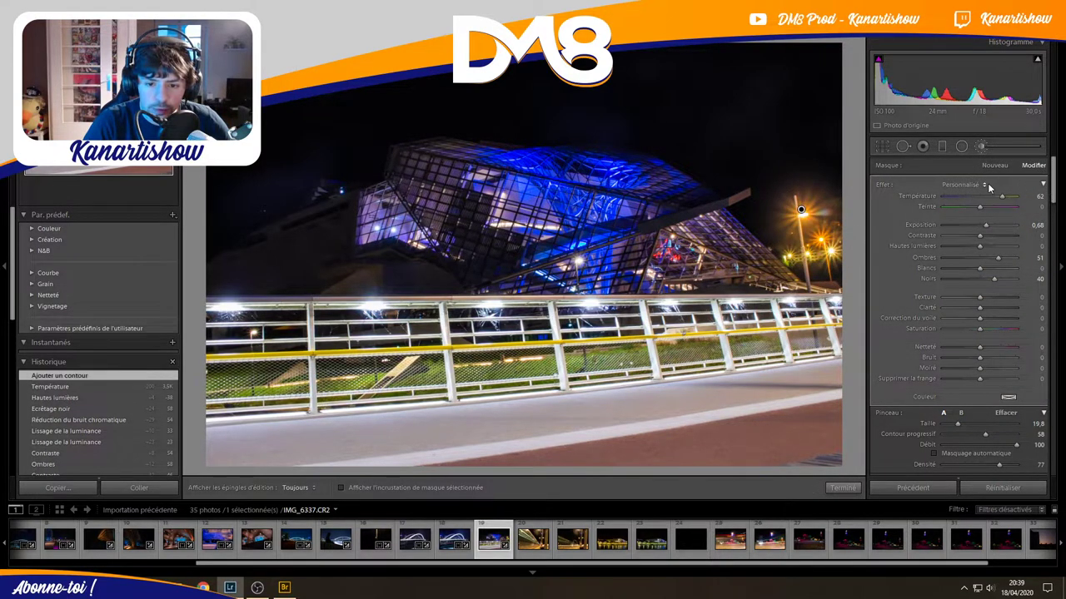
double_click(984, 226)
drag(986, 260, 981, 281)
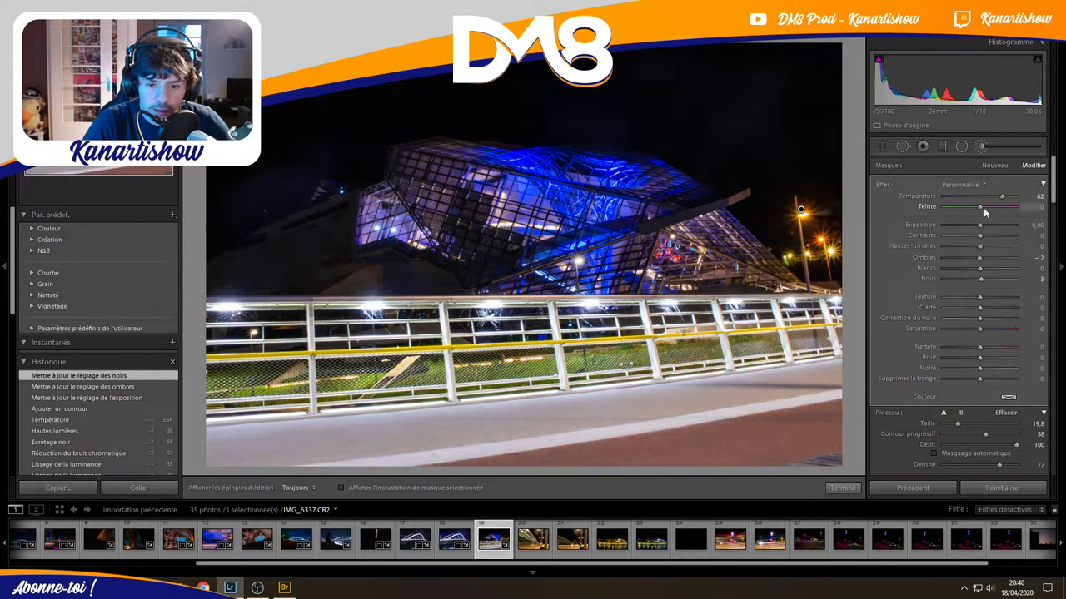
drag(984, 208, 985, 208)
click(1008, 397)
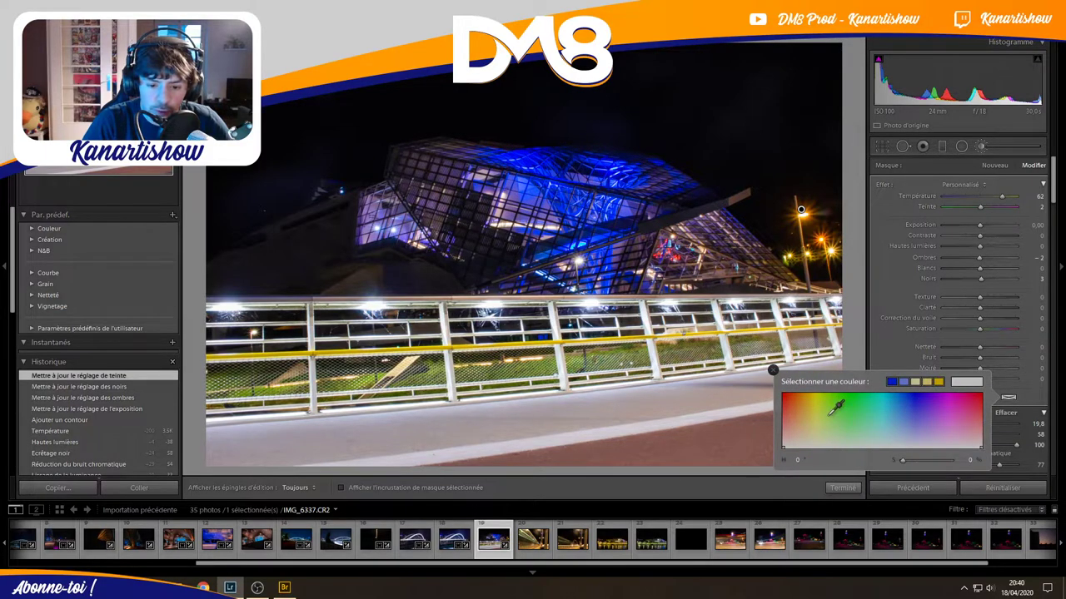
click(796, 413)
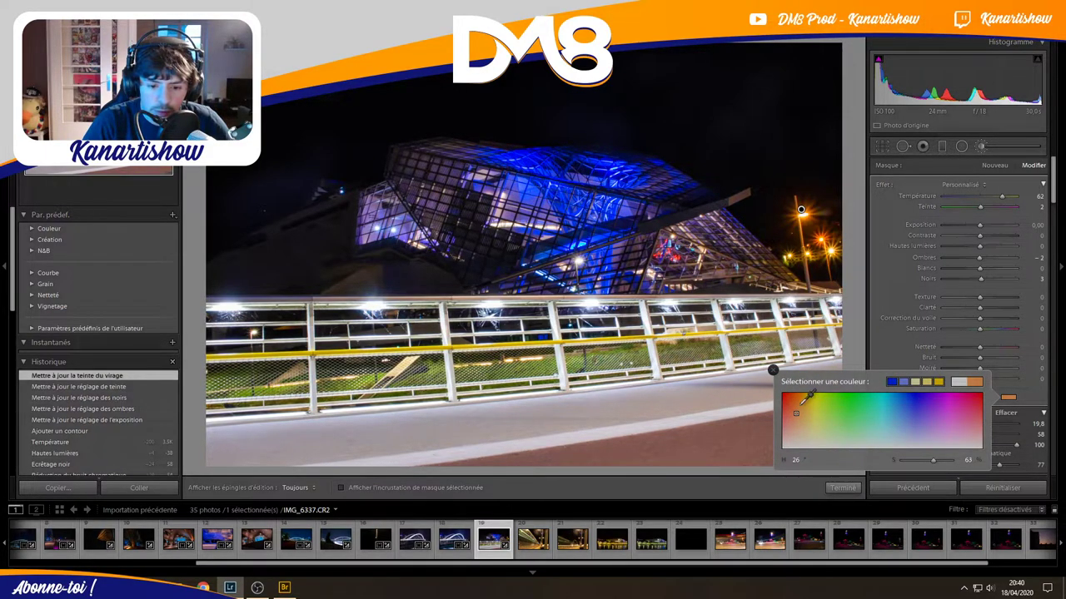
drag(803, 405, 796, 400)
click(885, 343)
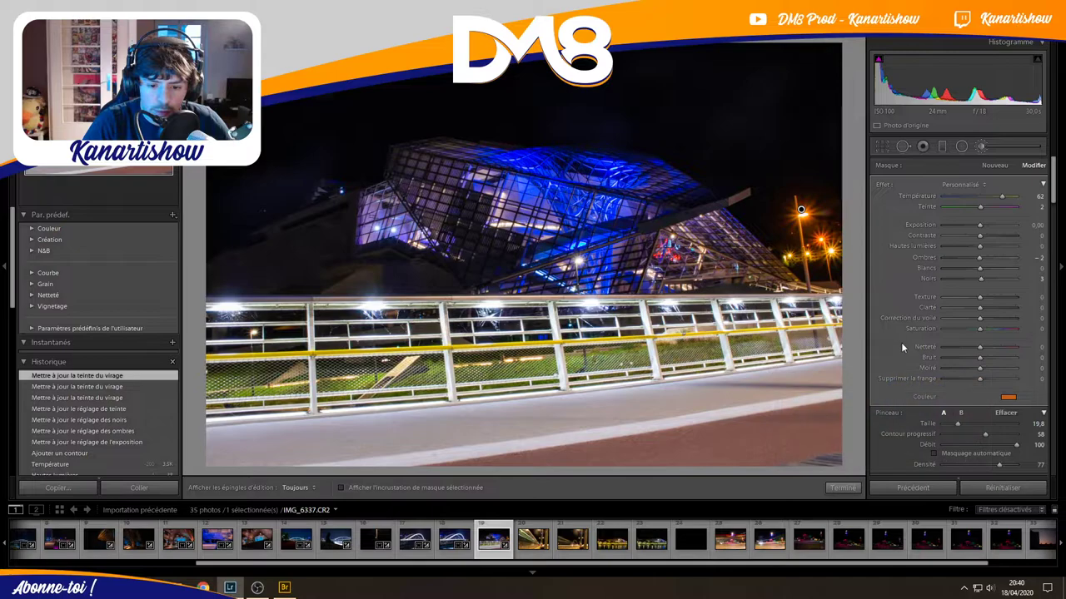
Set the brushed area's local temperature to +20.
scroll(906, 377, down, 3)
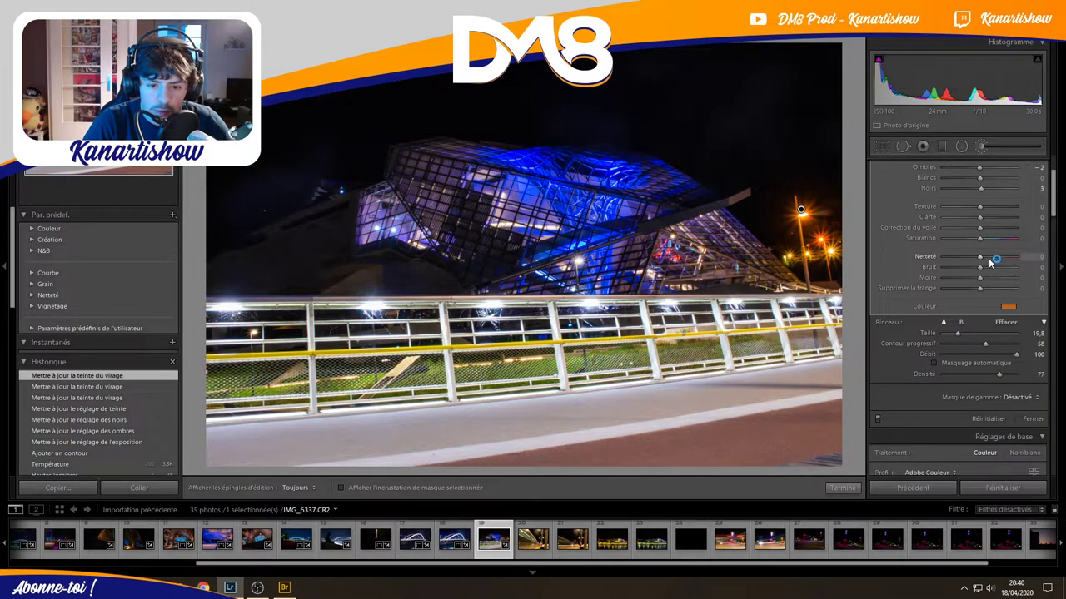
scroll(909, 248, up, 3)
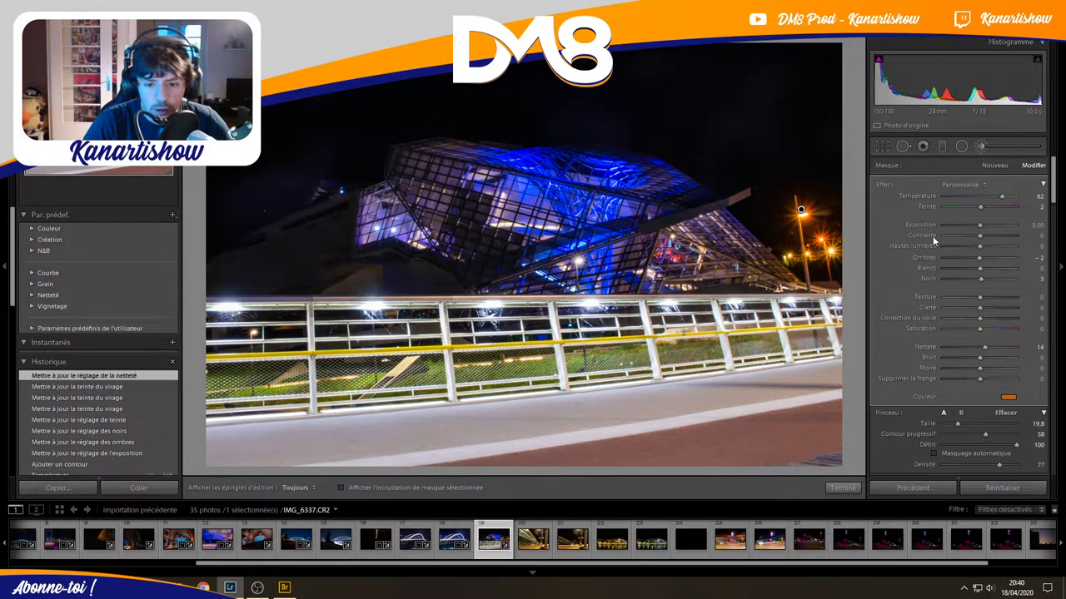
double_click(994, 198)
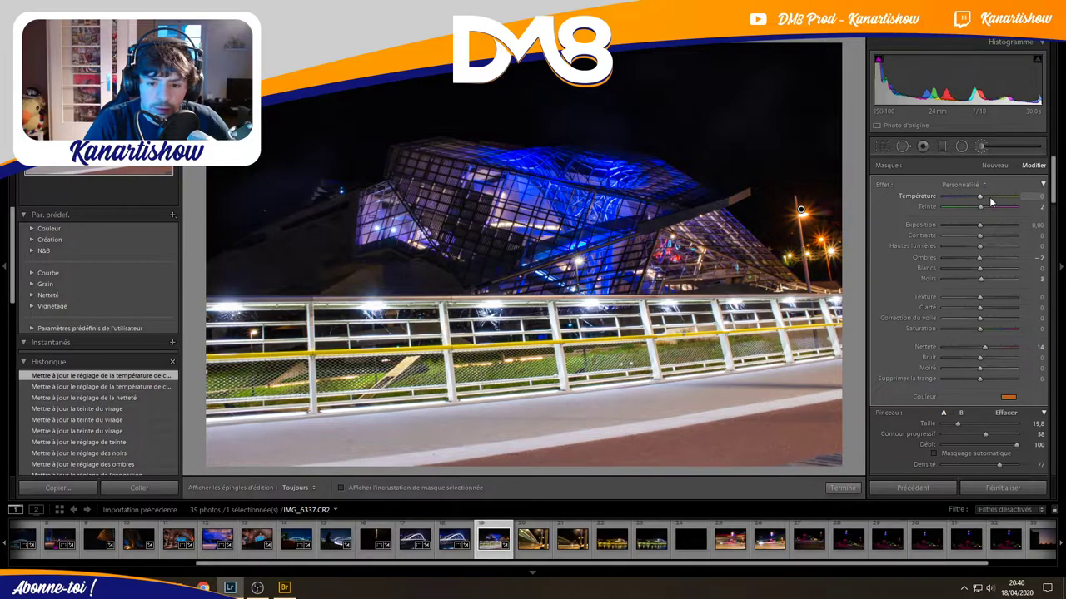
drag(985, 200, 1012, 206)
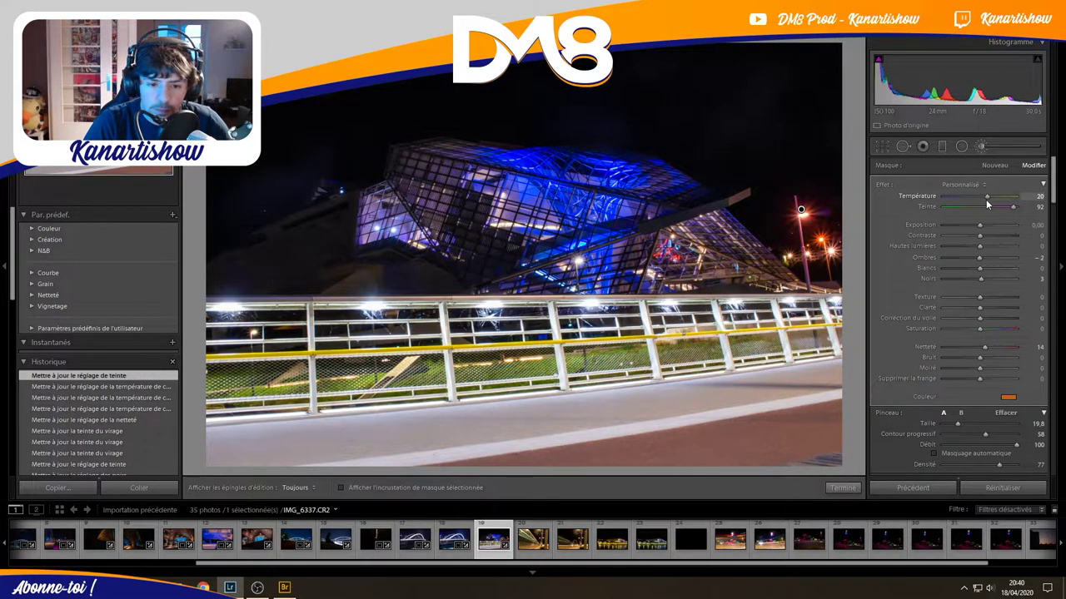
click(986, 199)
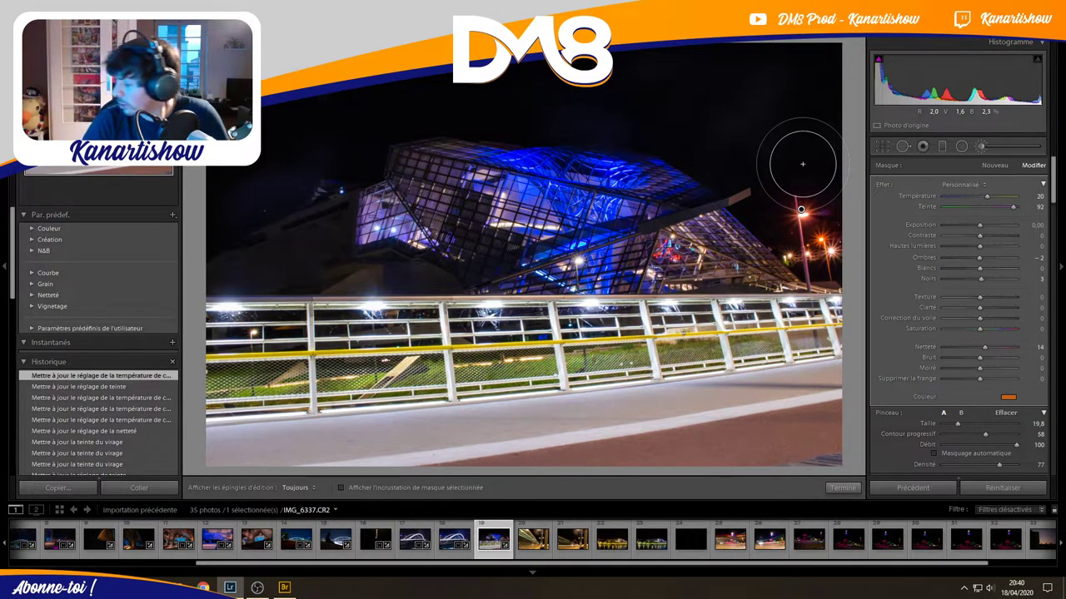
scroll(832, 233, up, 2)
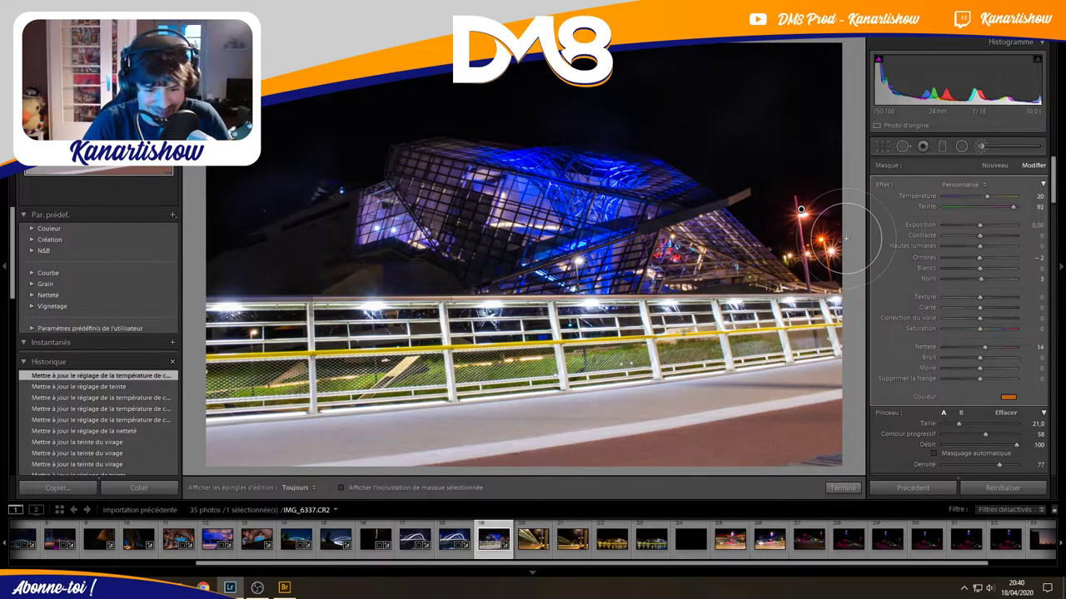
scroll(845, 239, down, 6)
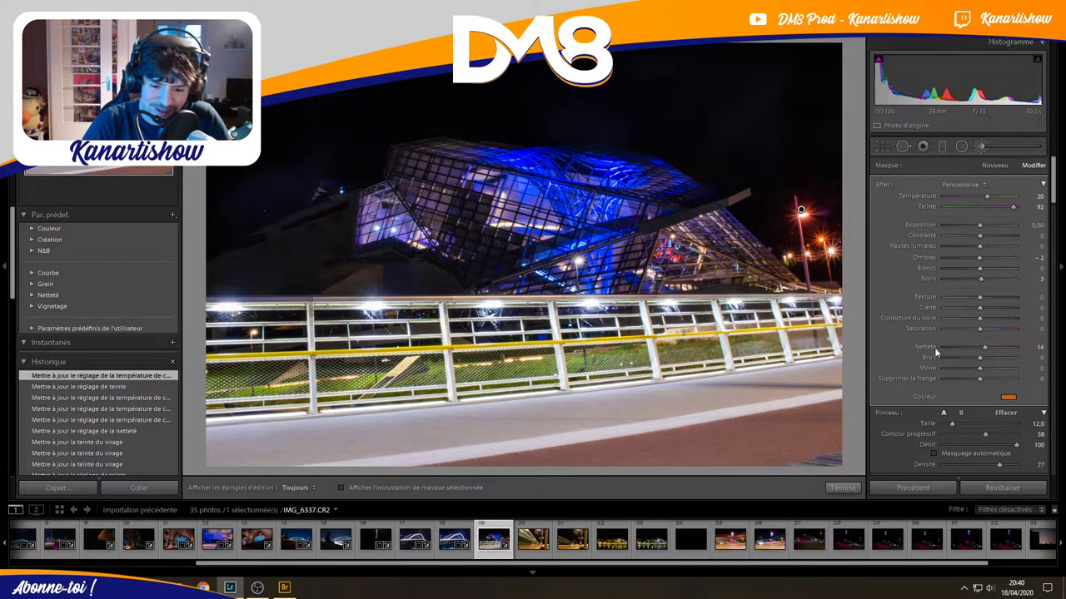
Extend the brush adjustment over the lights and toward the railing, undoing the last stroke.
drag(820, 250, 774, 259)
key(h)
key(h)
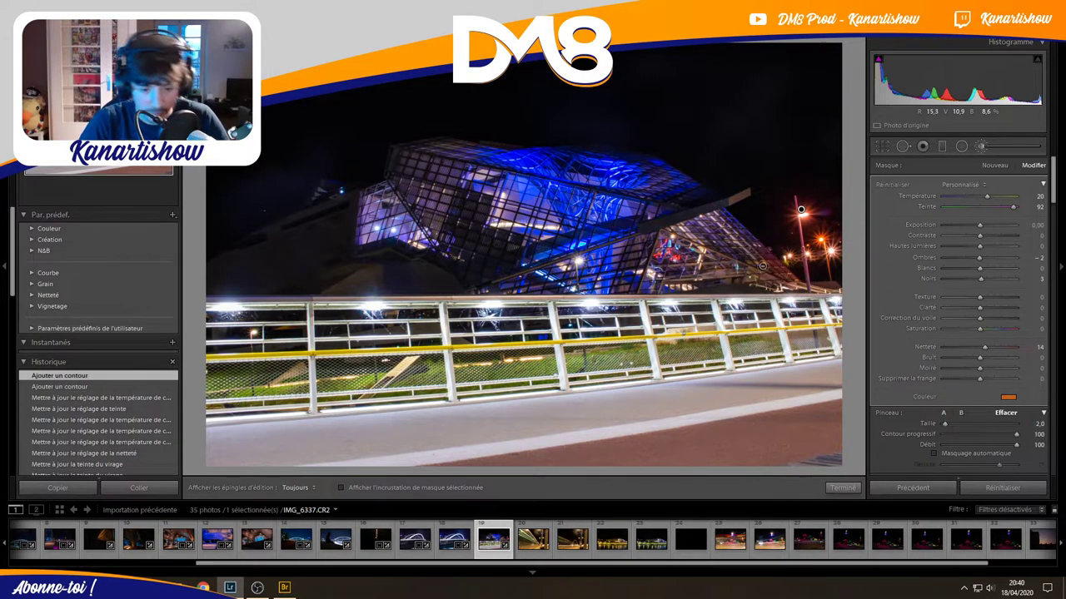
drag(757, 246, 795, 282)
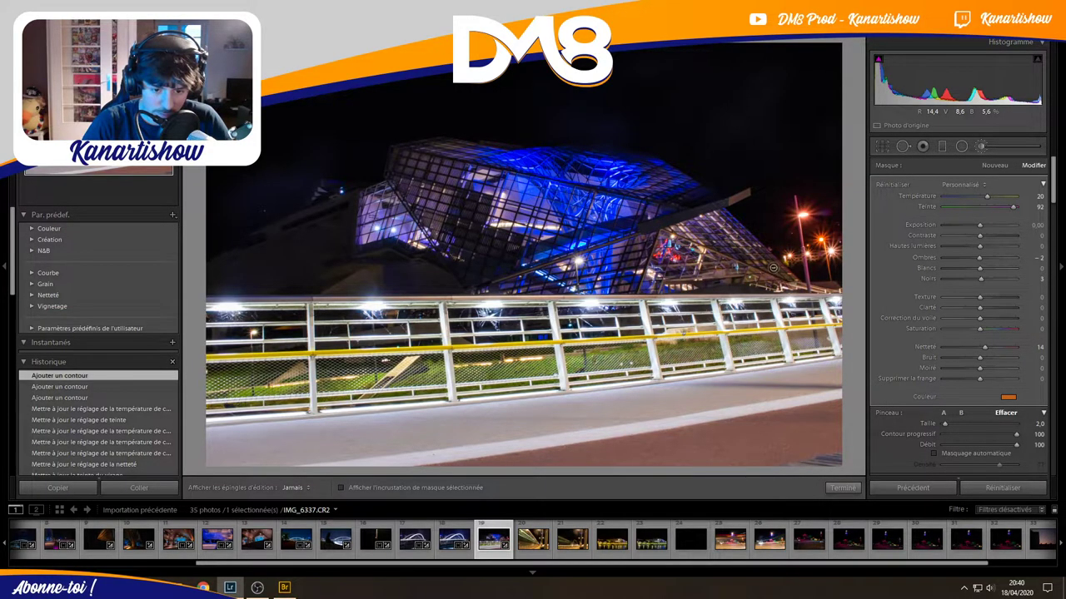
click(795, 284)
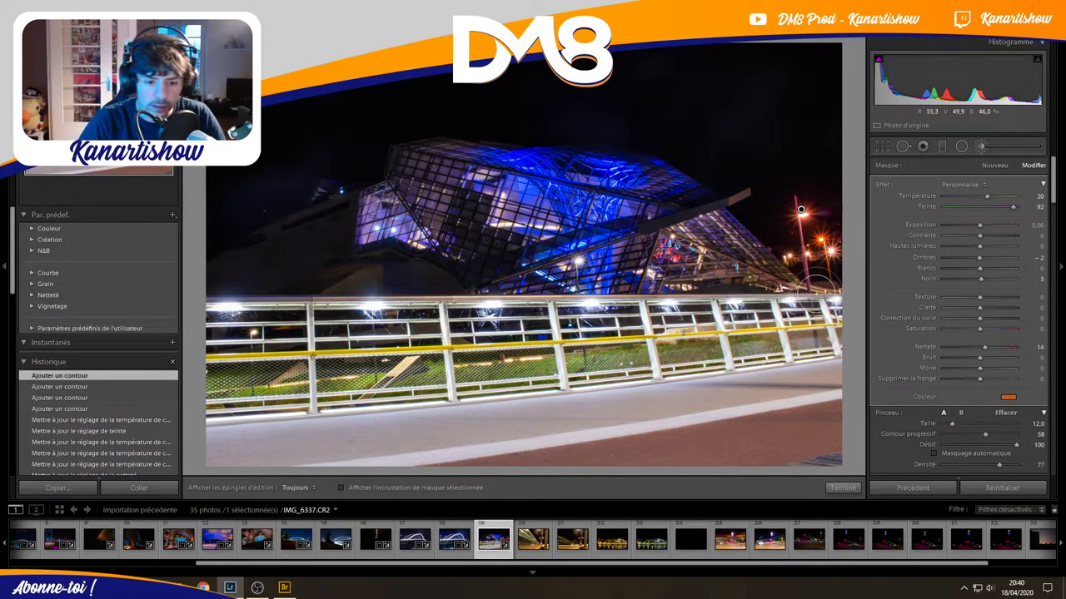
key(alt)
key(h)
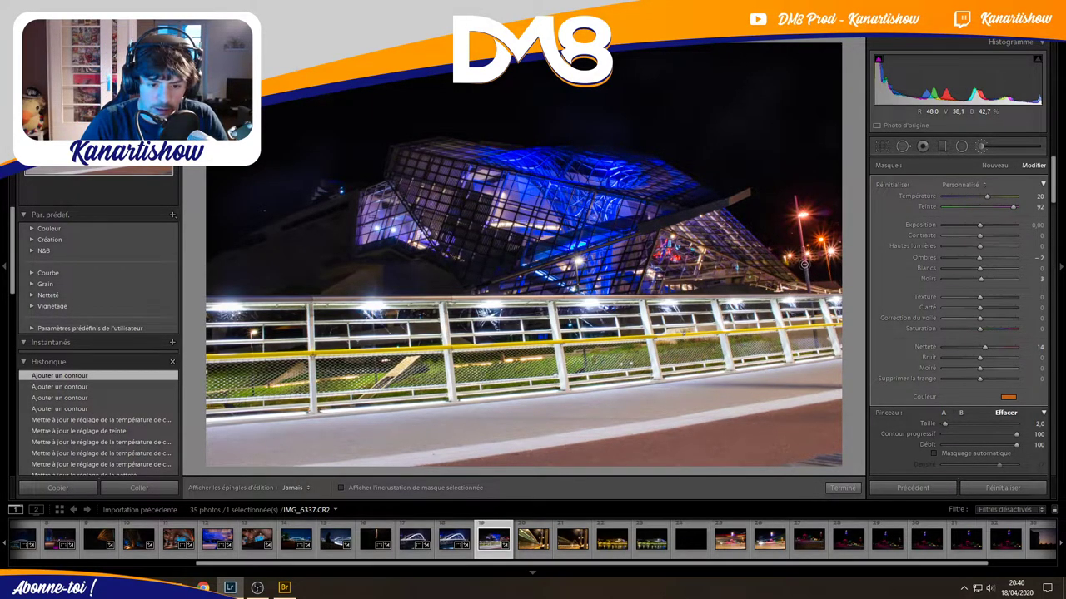
key(ctrl+z)
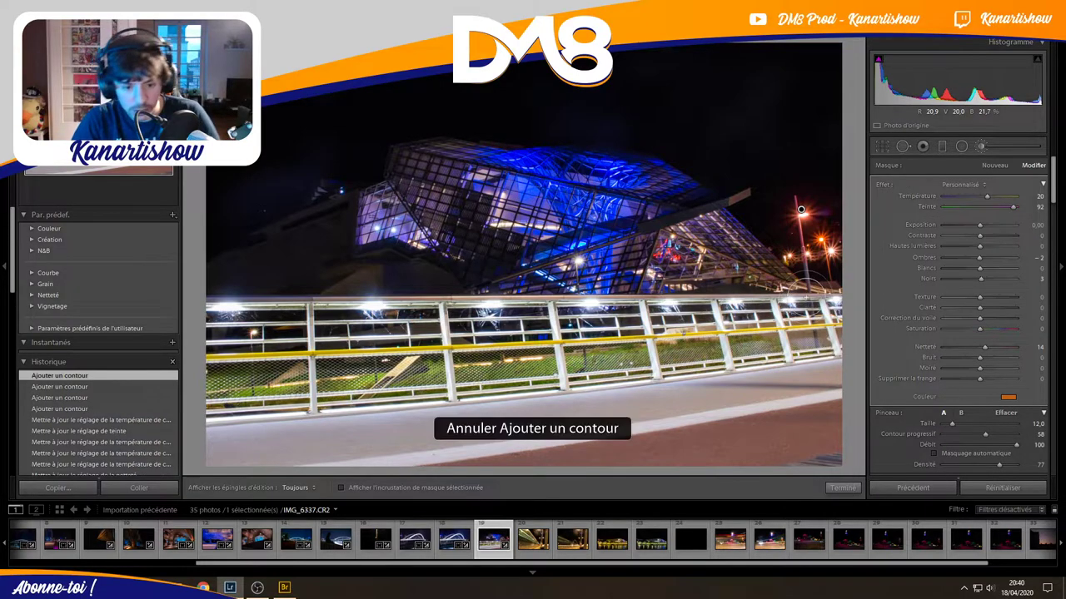
Set feather to 62, erase around the lamp post with a size 10.7 eraser, and finish.
drag(990, 434, 994, 435)
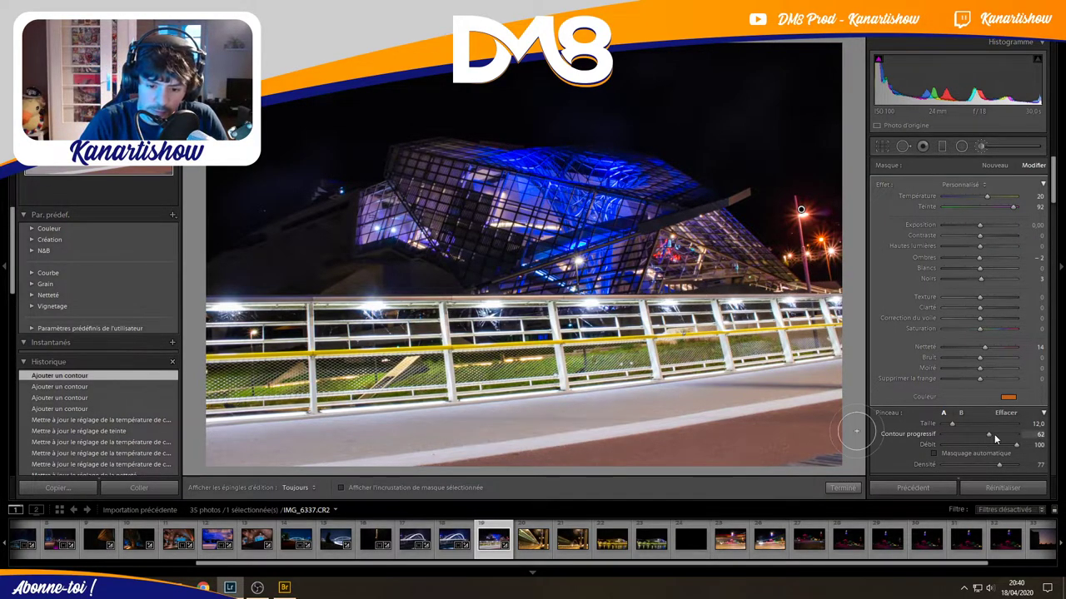
key(alt)
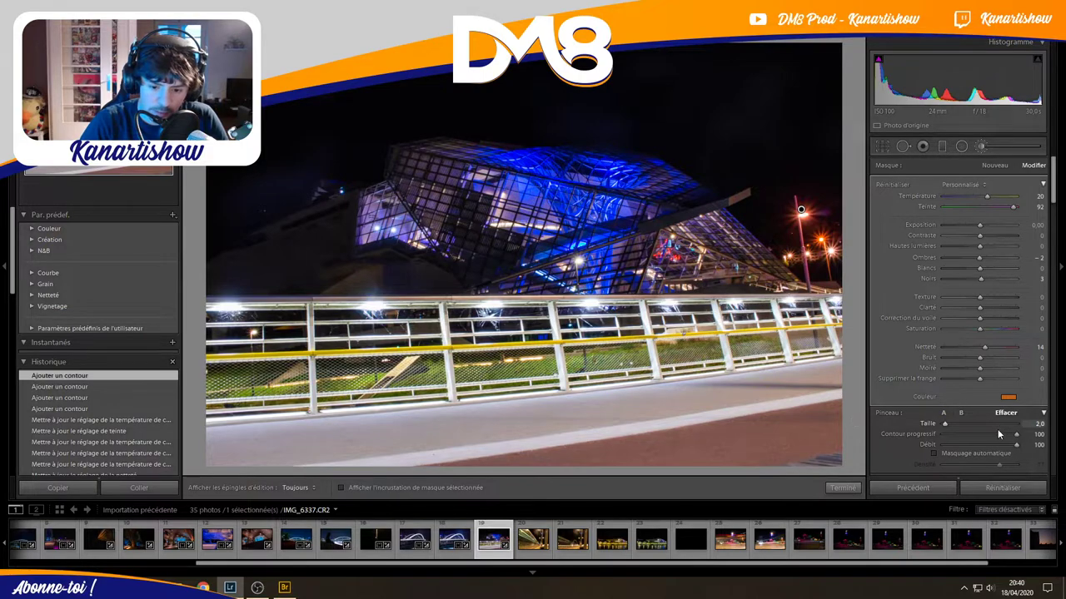
drag(948, 421, 954, 421)
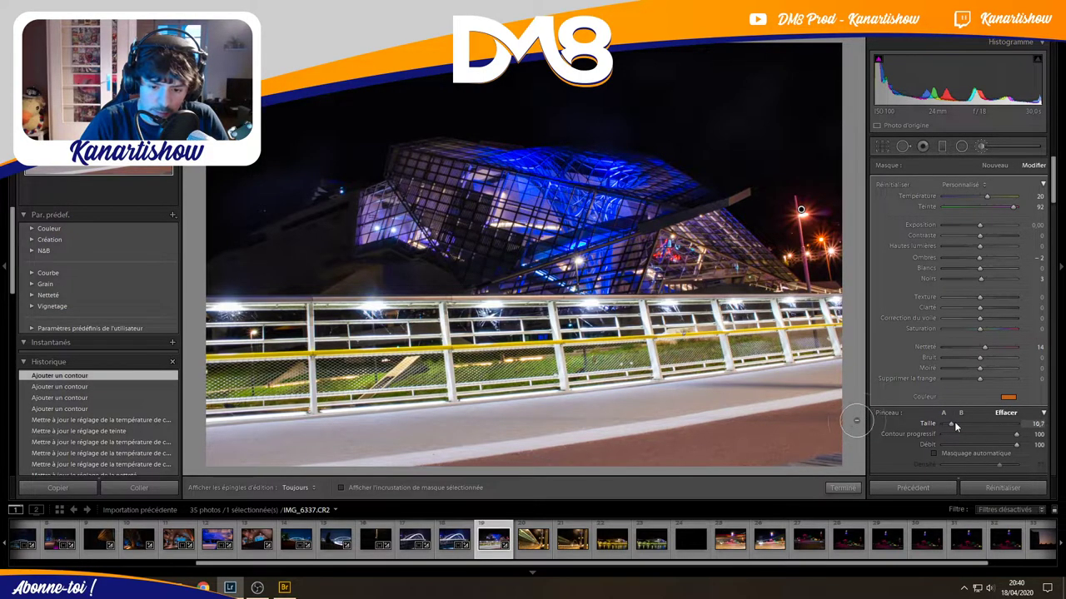
drag(791, 271, 820, 296)
drag(801, 210, 825, 267)
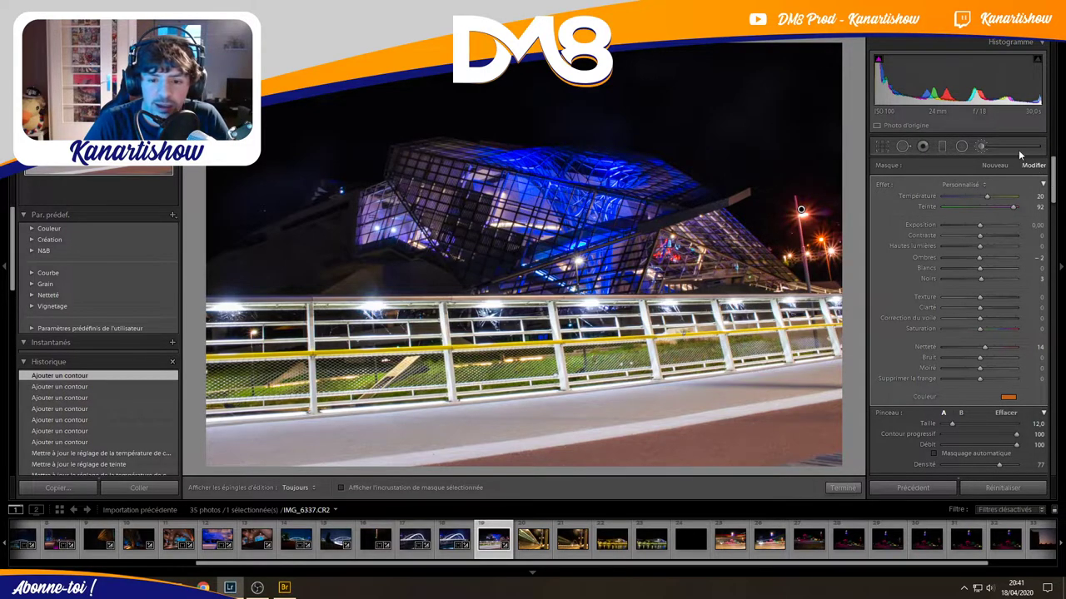
click(983, 147)
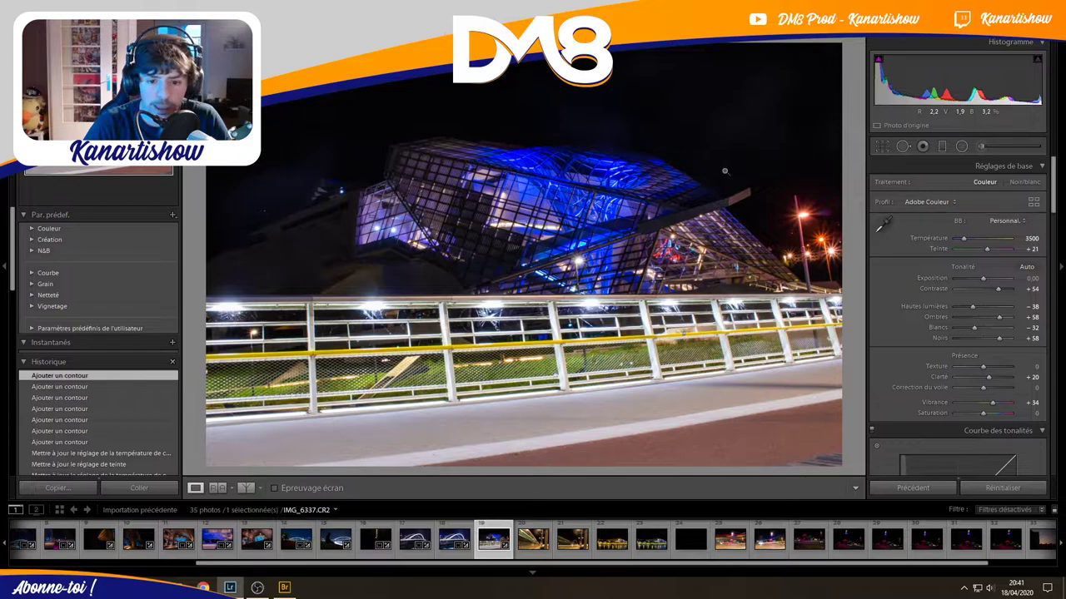
Heal a spot in the upper-left night sky with Spot Removal, undoing the extra sky stroke.
click(903, 148)
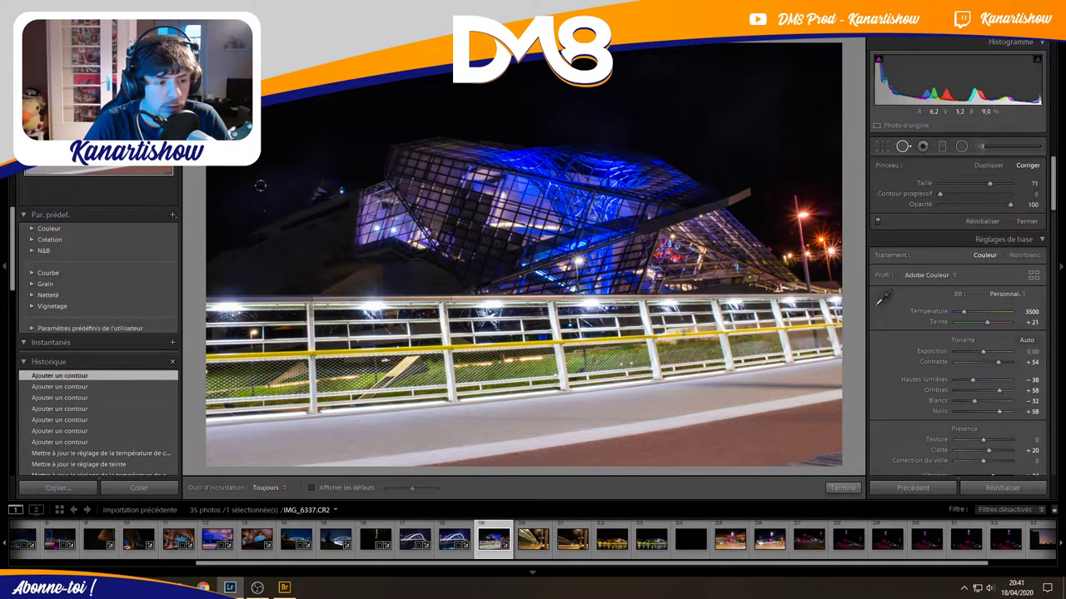
drag(250, 193, 336, 99)
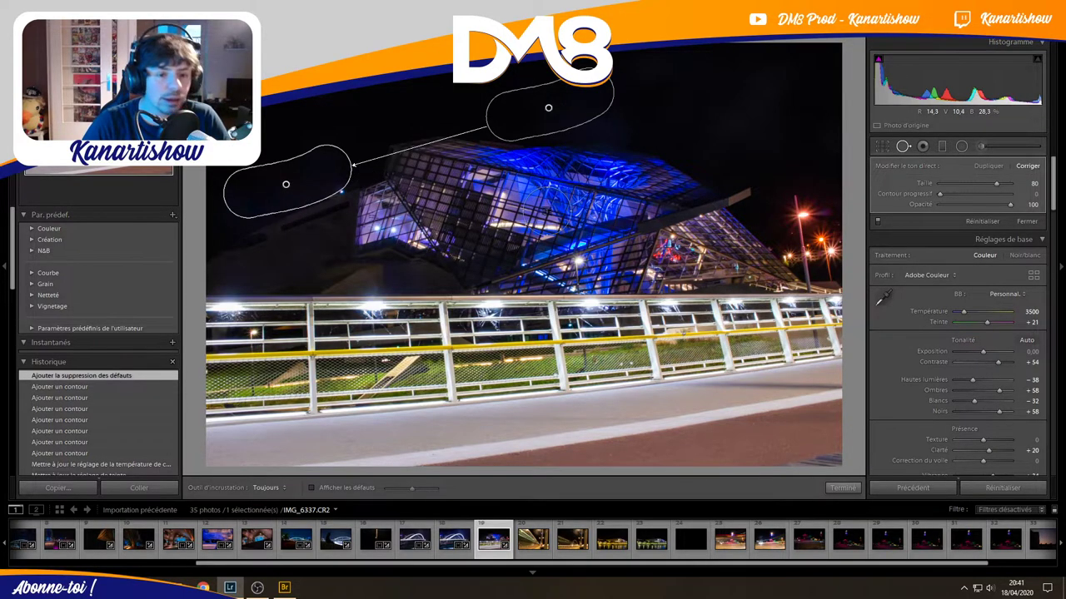
drag(623, 123, 539, 119)
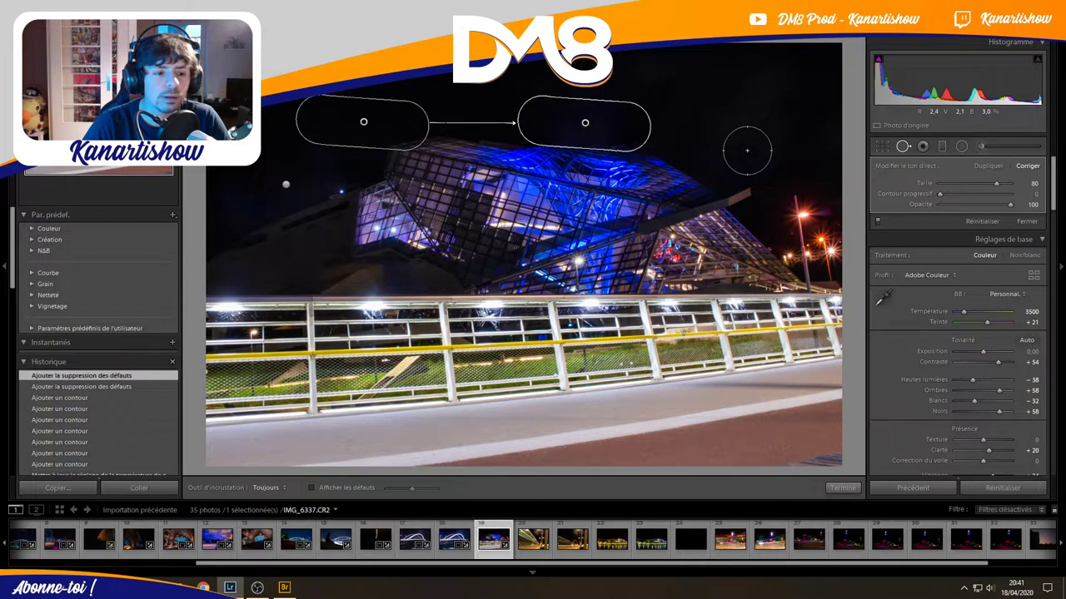
drag(364, 123, 299, 101)
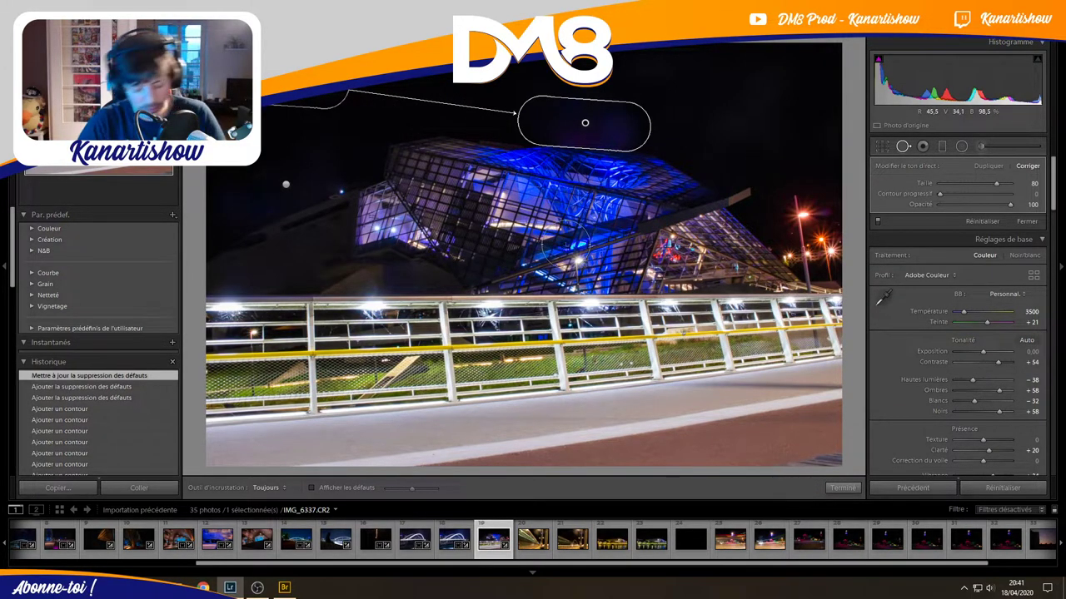
key(ctrl+z)
key(ctrl+z)
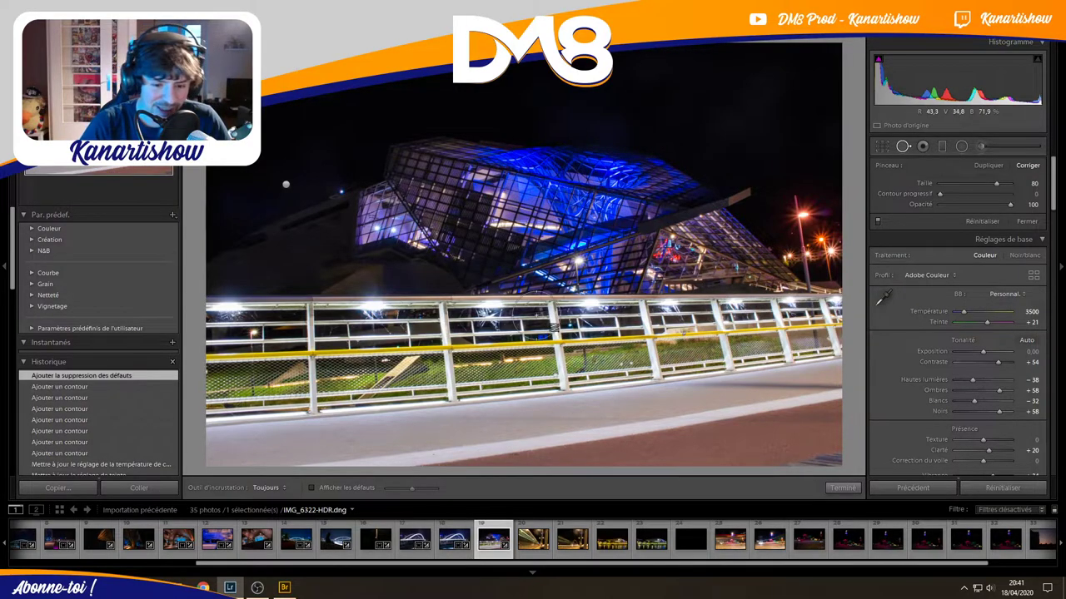
Merge bridge photos IMG_6339 and IMG_6340 into a single HDR image.
click(841, 488)
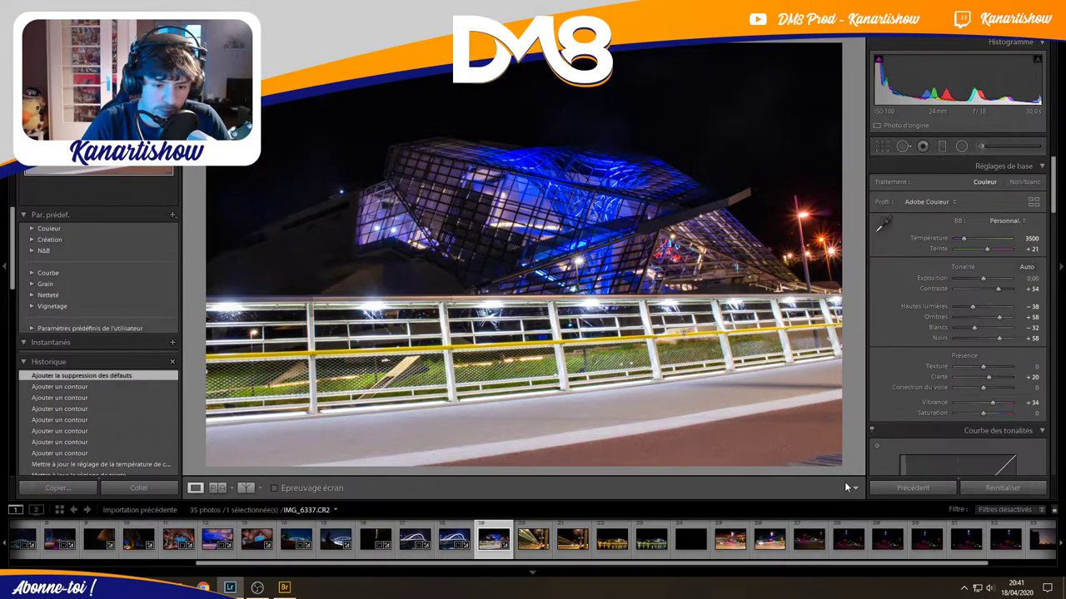
click(533, 539)
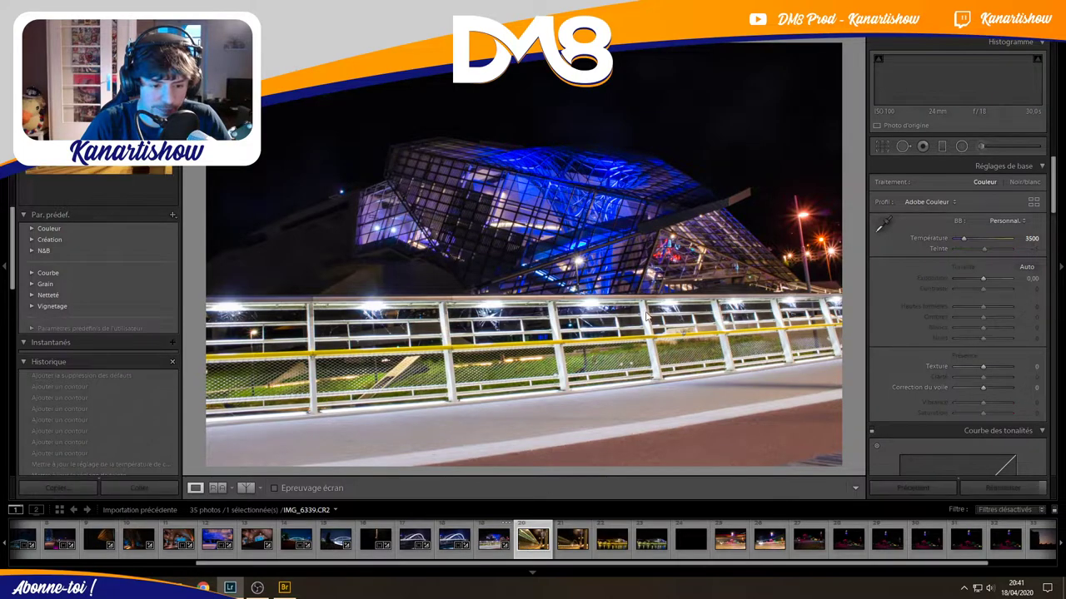
click(560, 546)
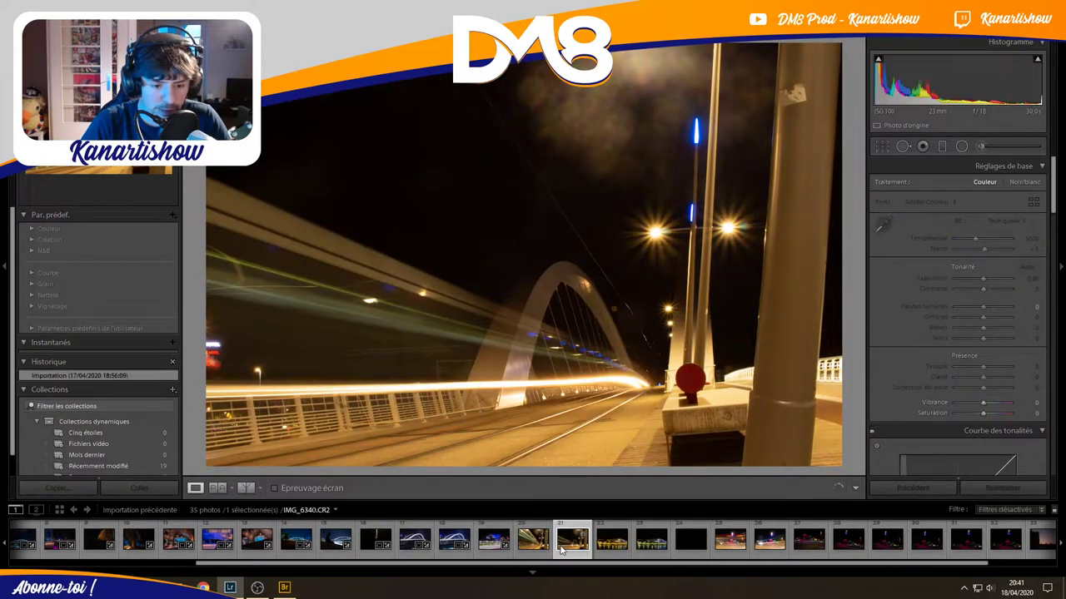
ctrl+click(532, 540)
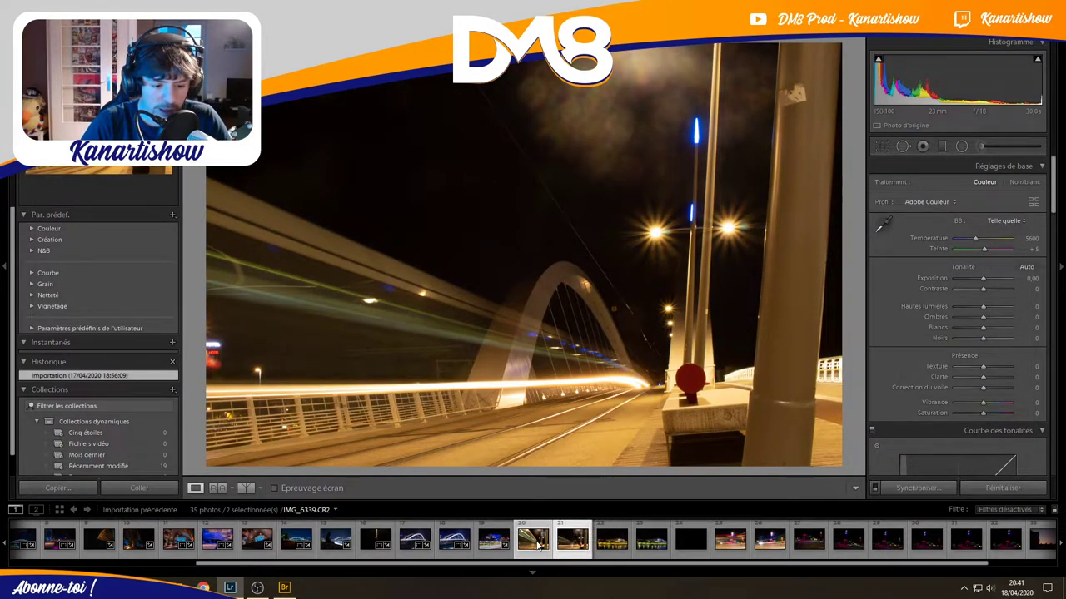
right_click(535, 541)
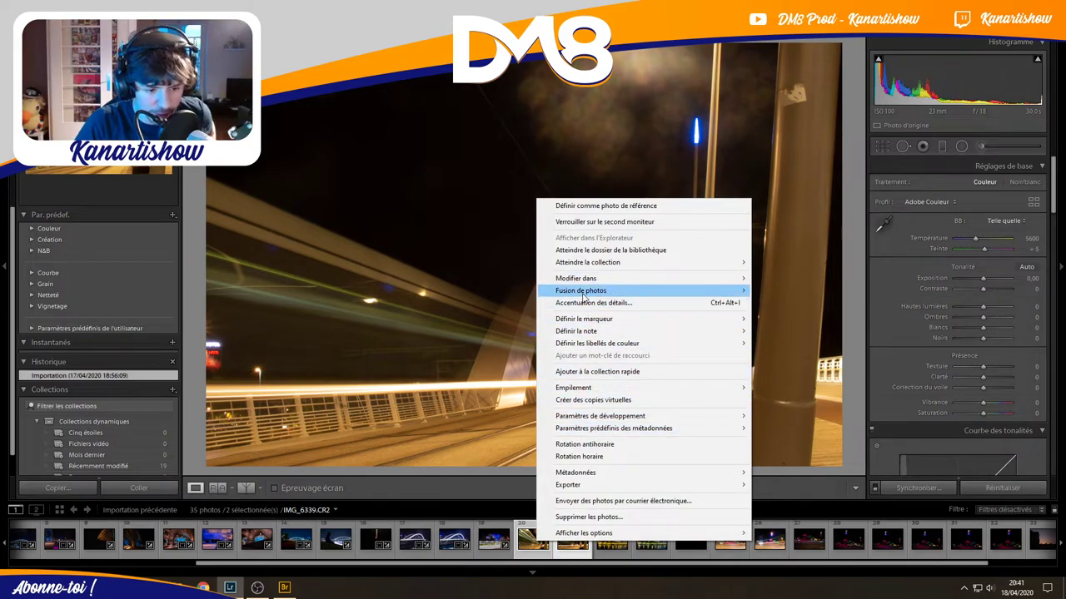
mouse_move(581, 291)
click(775, 291)
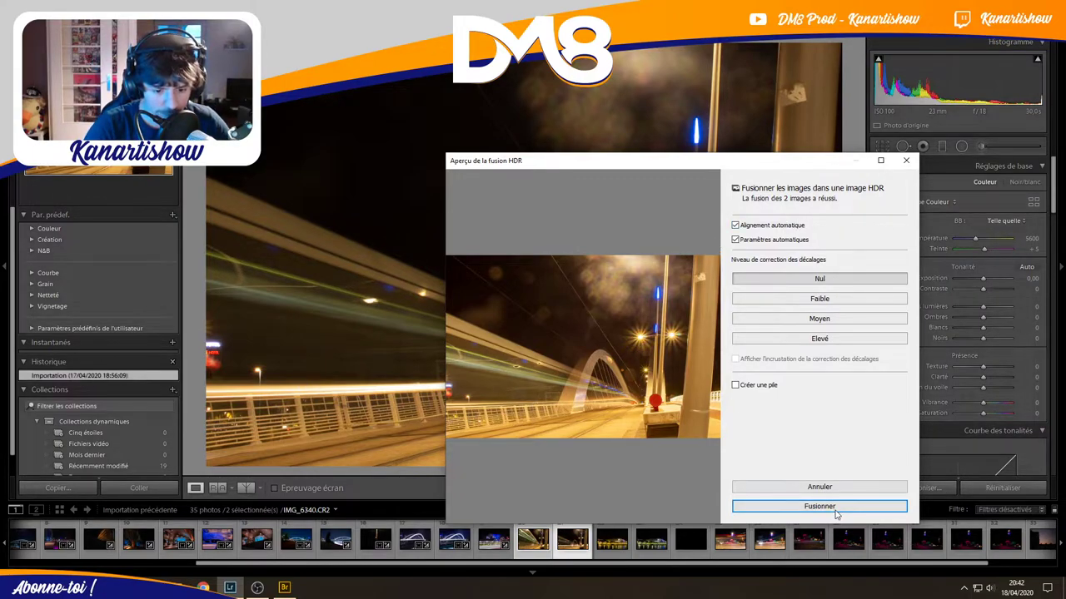
click(766, 506)
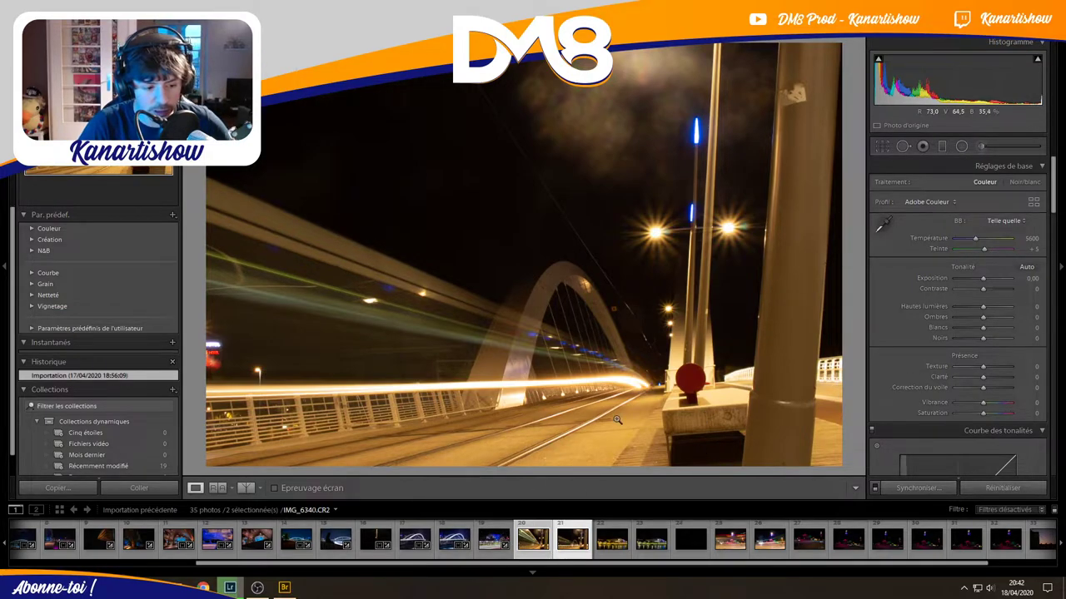
Compare museum photo IMG_6337 side by side before/after, zoomed into the glass dome.
click(494, 540)
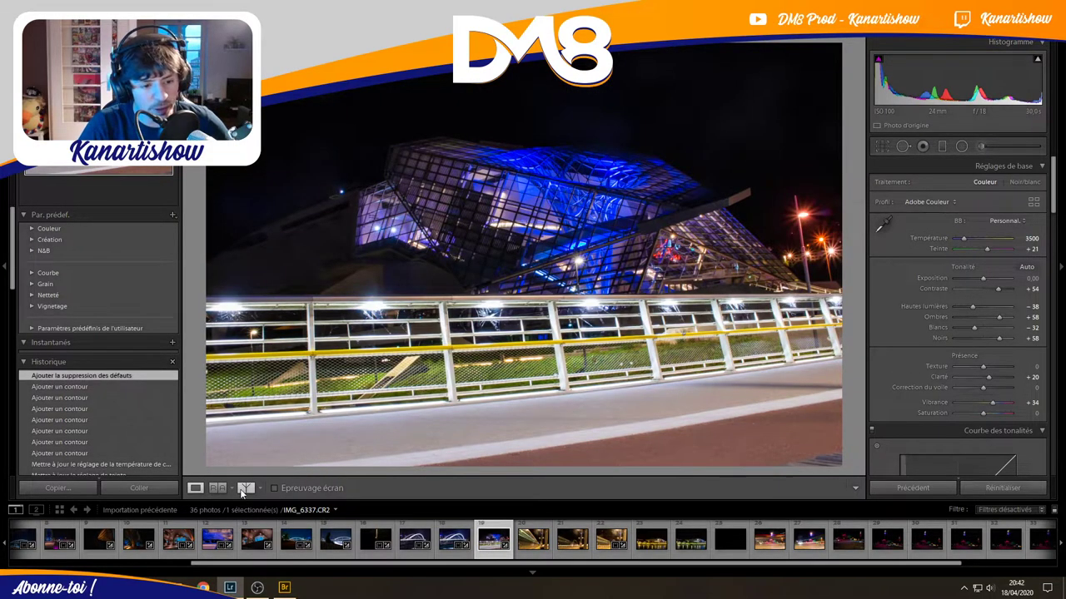
click(244, 488)
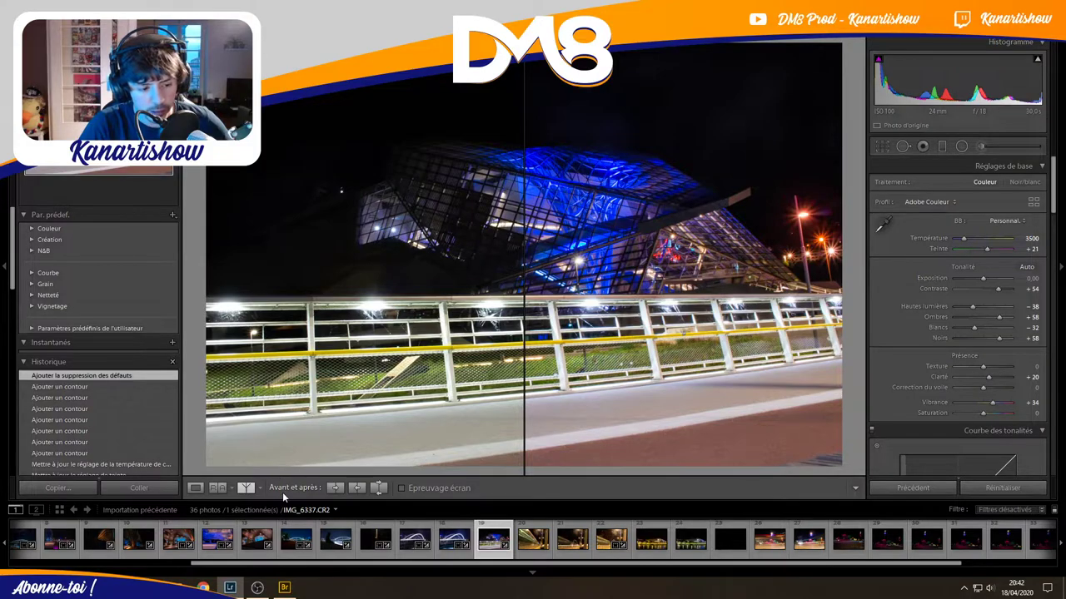
click(516, 209)
mouse_move(533, 216)
mouse_down()
mouse_move(625, 239)
mouse_move(717, 238)
mouse_move(558, 250)
mouse_up()
mouse_move(672, 238)
mouse_down()
mouse_move(744, 244)
mouse_move(508, 205)
mouse_up()
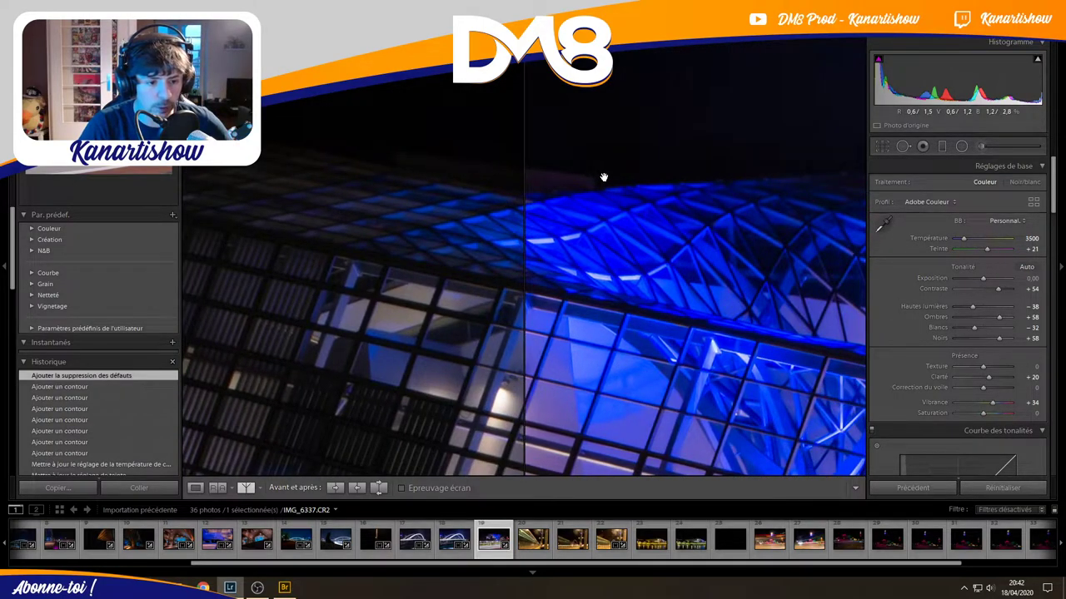
mouse_move(603, 177)
mouse_down()
mouse_move(521, 183)
mouse_move(461, 241)
mouse_move(696, 261)
mouse_move(471, 195)
mouse_move(454, 153)
mouse_move(488, 237)
mouse_move(358, 250)
mouse_up()
Inspect the broken glass, lit roof, glass pyramid and street light, then zoom out.
drag(583, 192, 467, 208)
drag(516, 133, 541, 147)
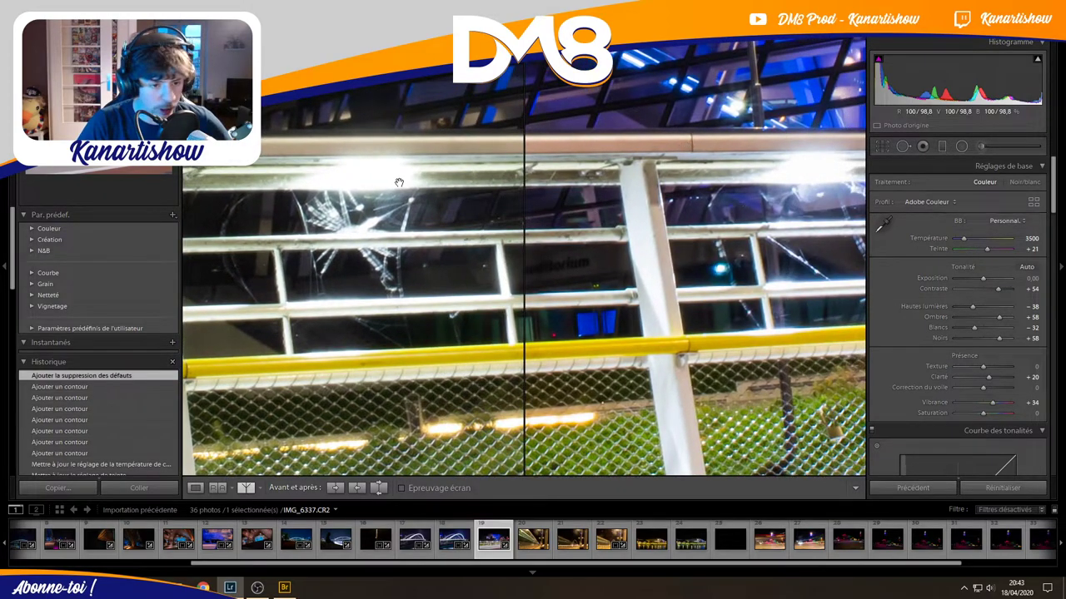
drag(399, 182, 533, 149)
mouse_move(652, 138)
mouse_down()
mouse_move(533, 246)
mouse_move(681, 275)
mouse_up()
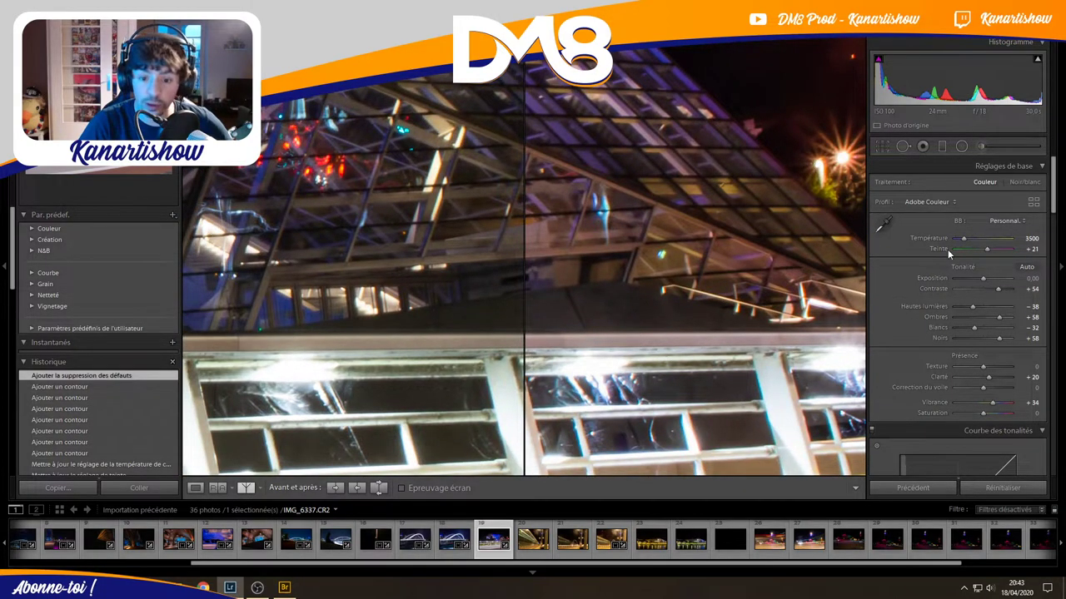
mouse_move(601, 168)
mouse_down()
mouse_move(648, 205)
mouse_move(588, 186)
mouse_move(586, 220)
mouse_up()
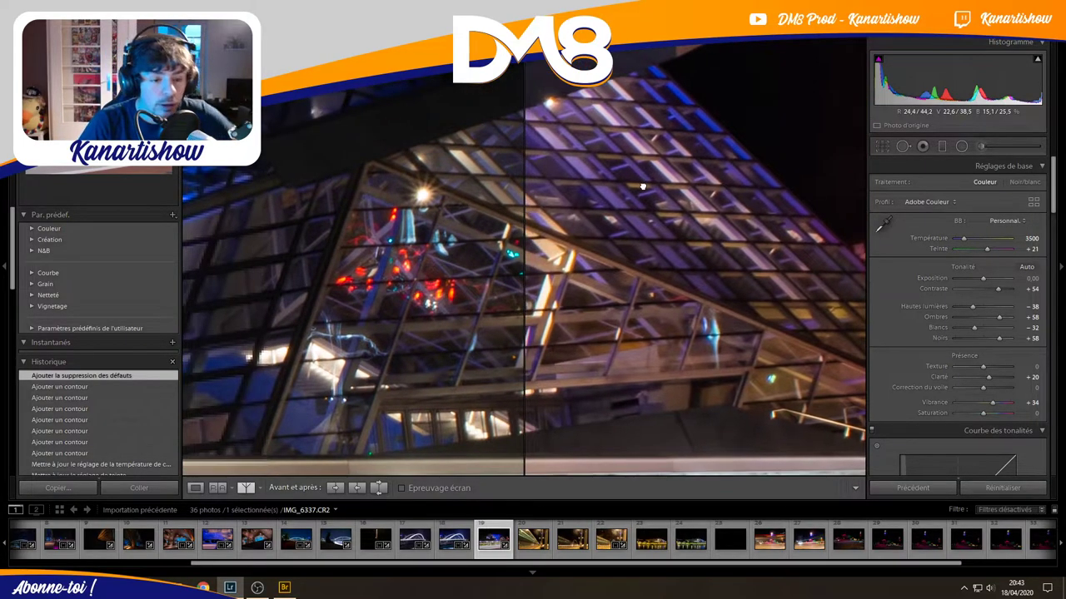
mouse_move(536, 168)
mouse_down()
mouse_move(641, 164)
mouse_move(724, 138)
mouse_up()
drag(433, 133, 549, 204)
mouse_move(363, 141)
mouse_down()
mouse_move(563, 137)
mouse_move(546, 178)
mouse_move(516, 159)
mouse_up()
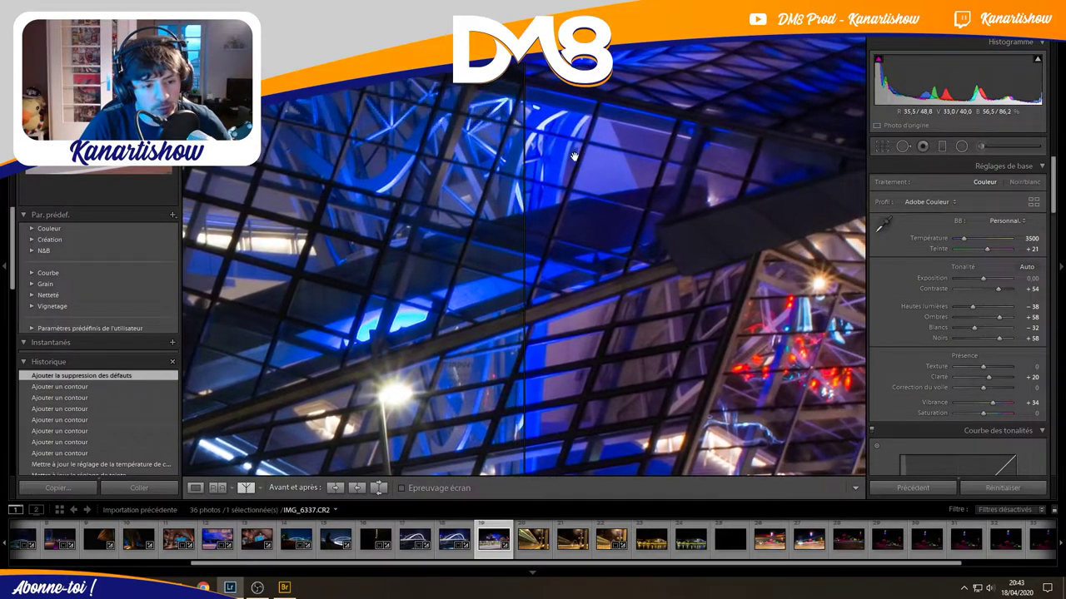
drag(595, 337, 727, 224)
mouse_move(435, 337)
mouse_down()
mouse_move(500, 265)
mouse_move(698, 237)
mouse_up()
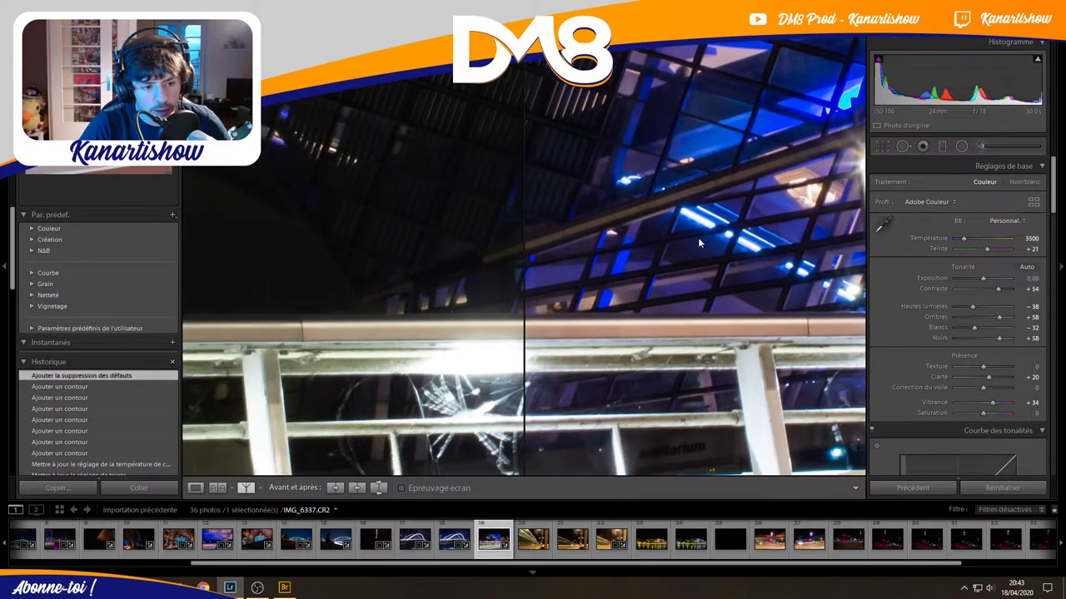
click(698, 237)
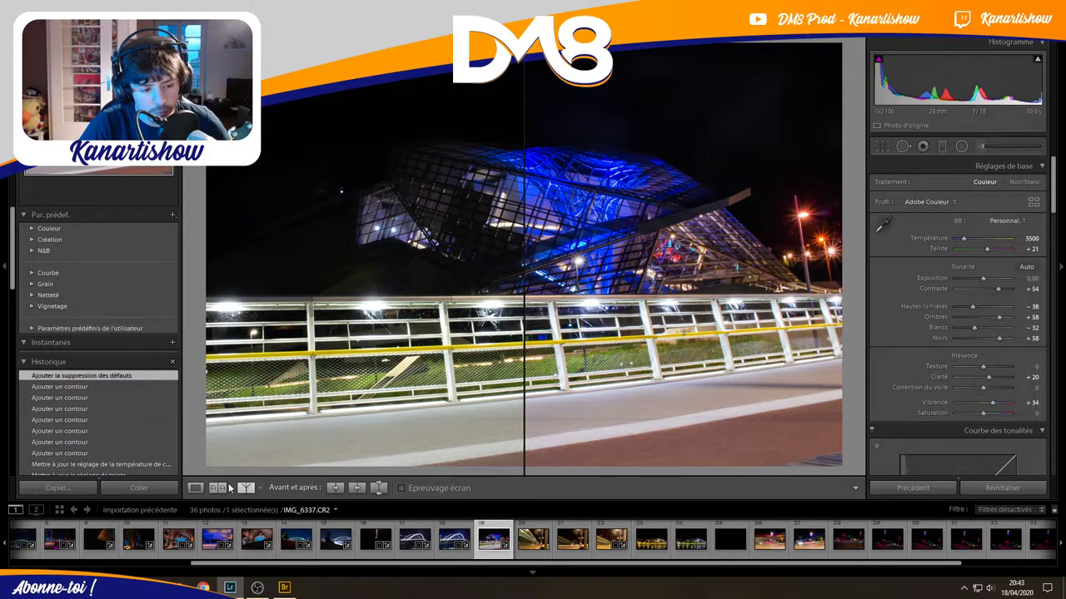
Try the top/bottom layout, compare street lamps and facade side by side, then show only the edit.
click(248, 488)
click(248, 488)
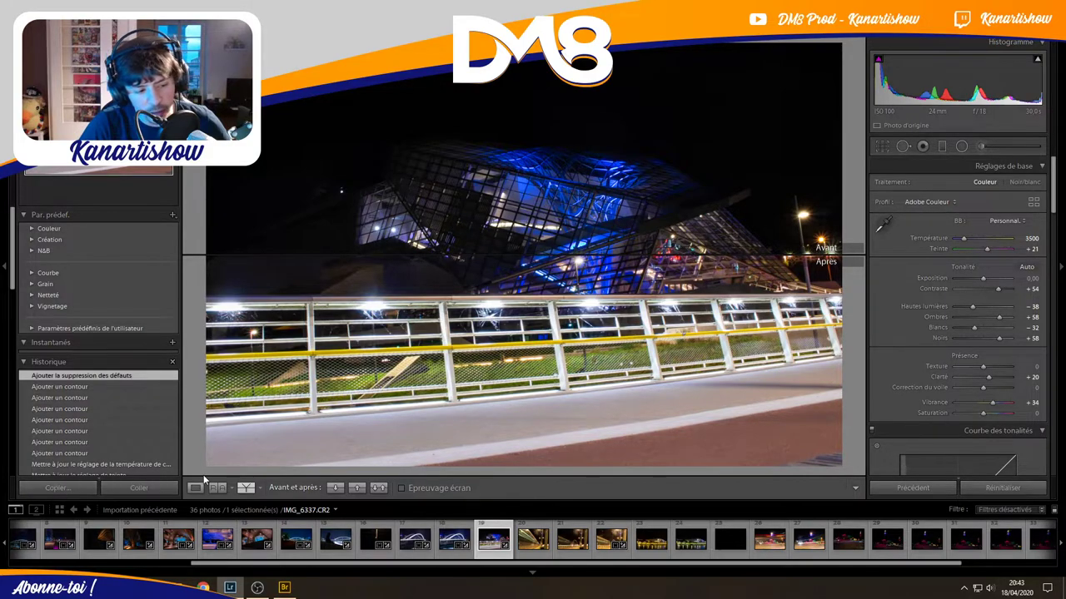
click(248, 489)
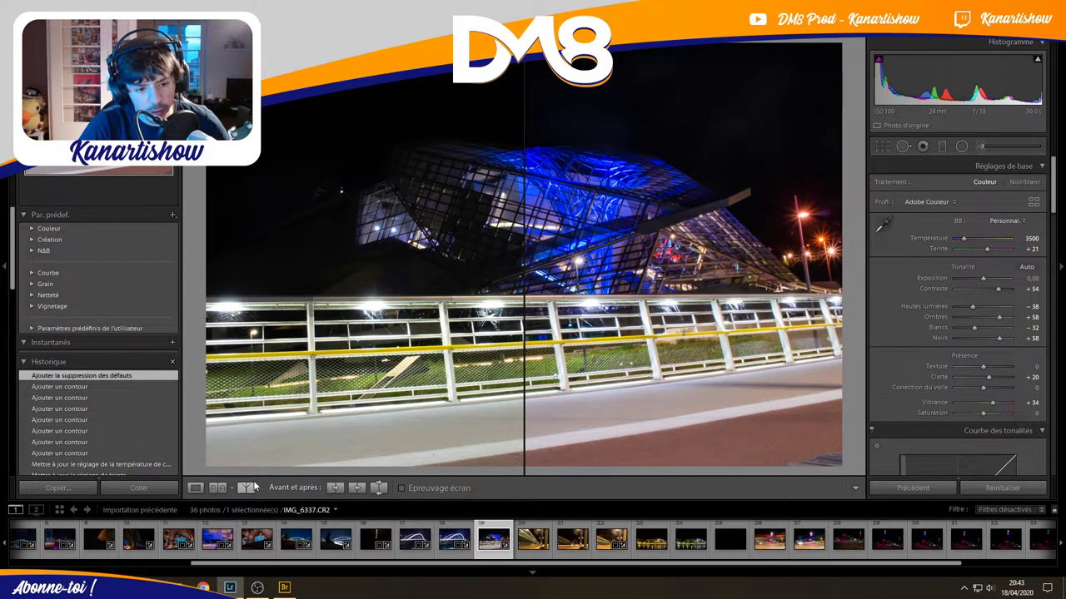
mouse_move(750, 260)
mouse_down()
mouse_move(460, 293)
mouse_move(498, 293)
mouse_up()
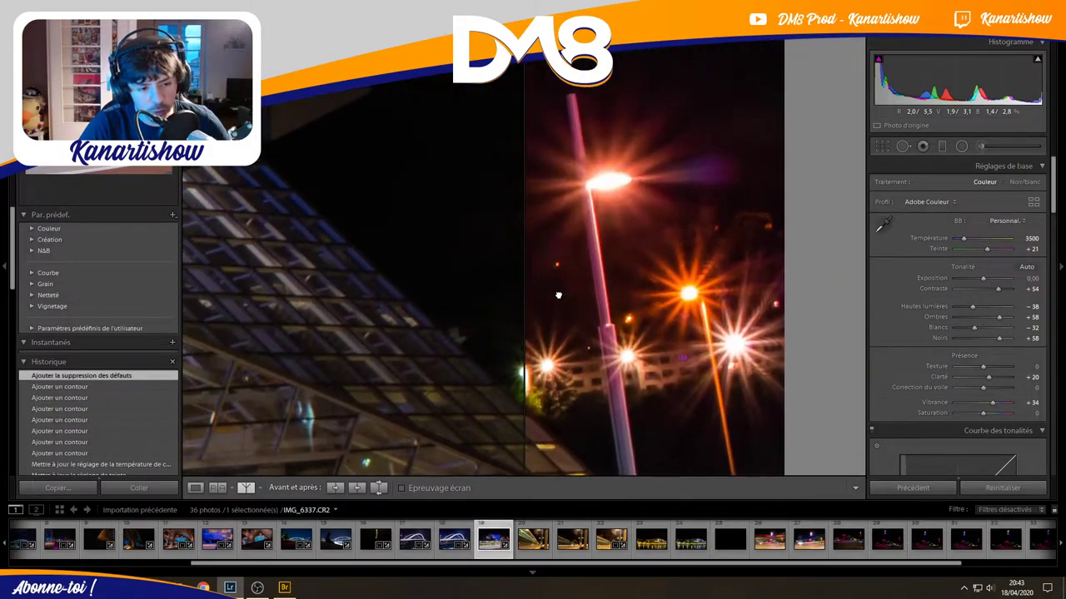
drag(499, 293, 769, 264)
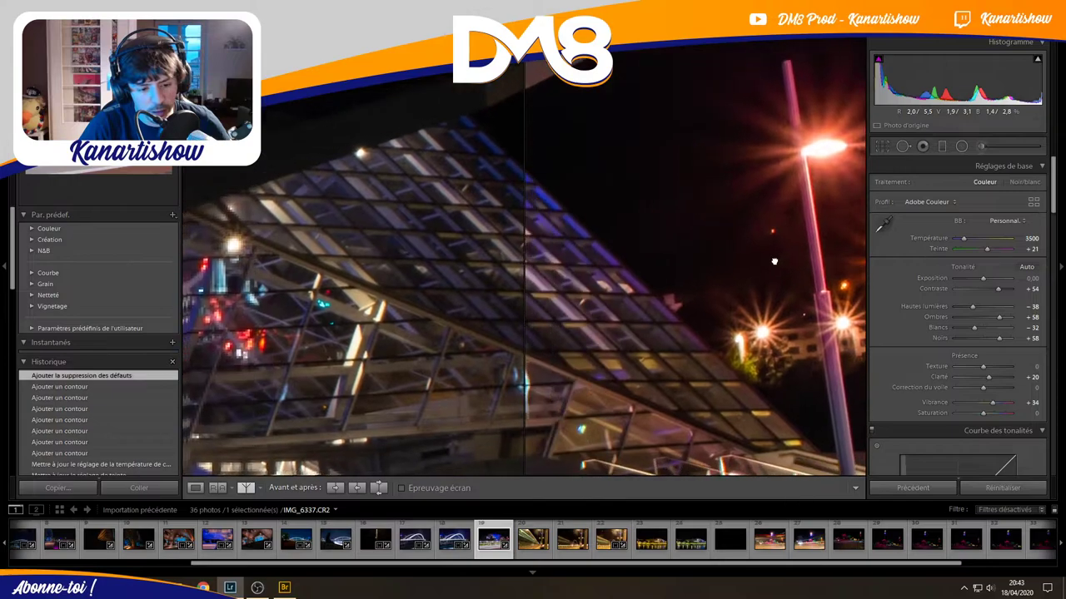
drag(682, 323, 242, 362)
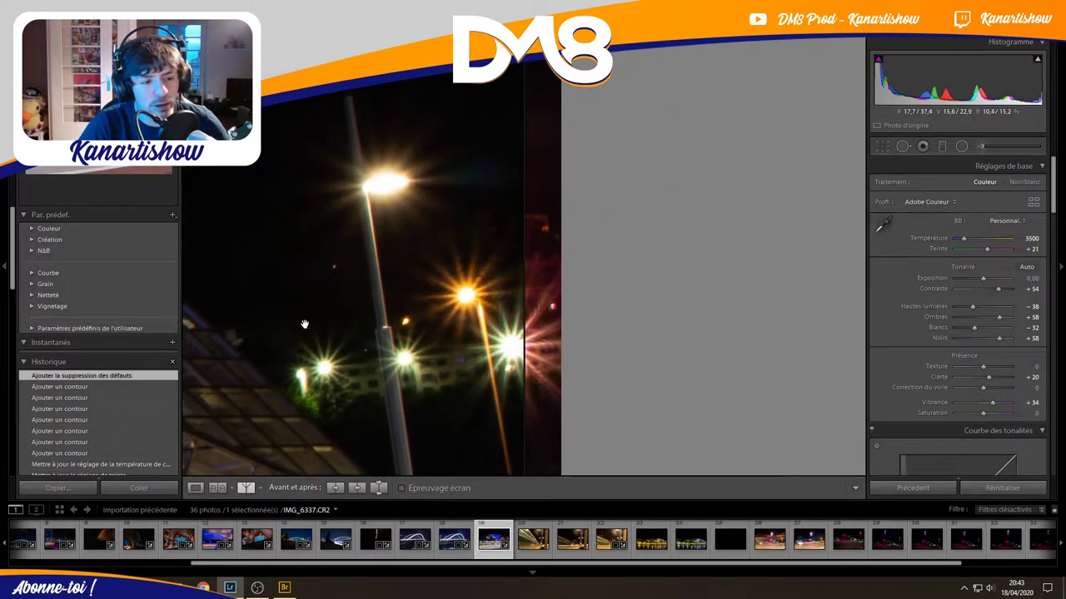
click(196, 488)
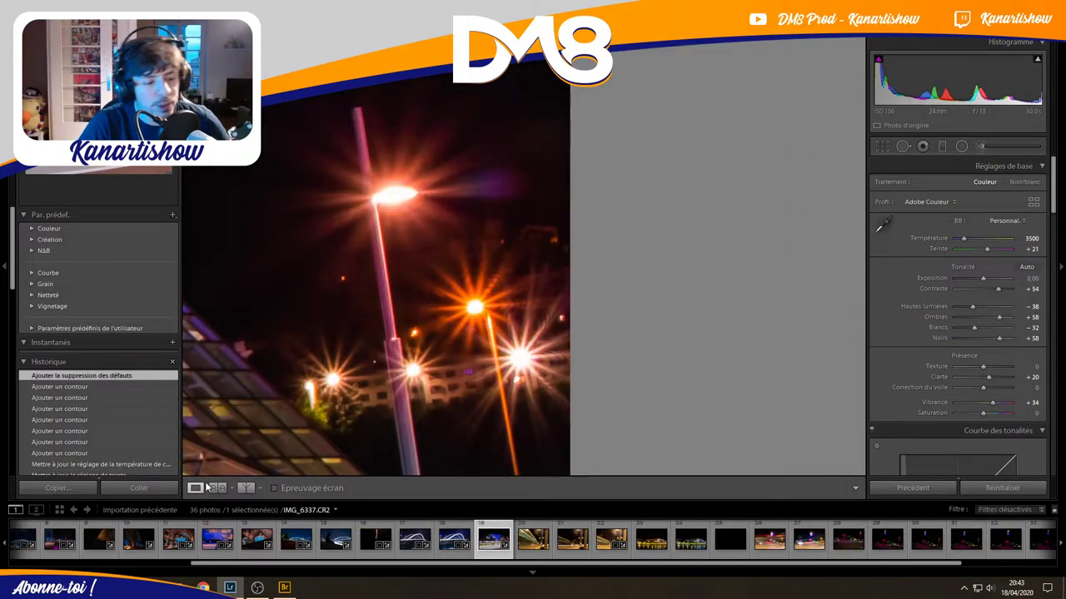
Remove IMG_6340-HDR from the catalogue while keeping its file on disk.
click(491, 290)
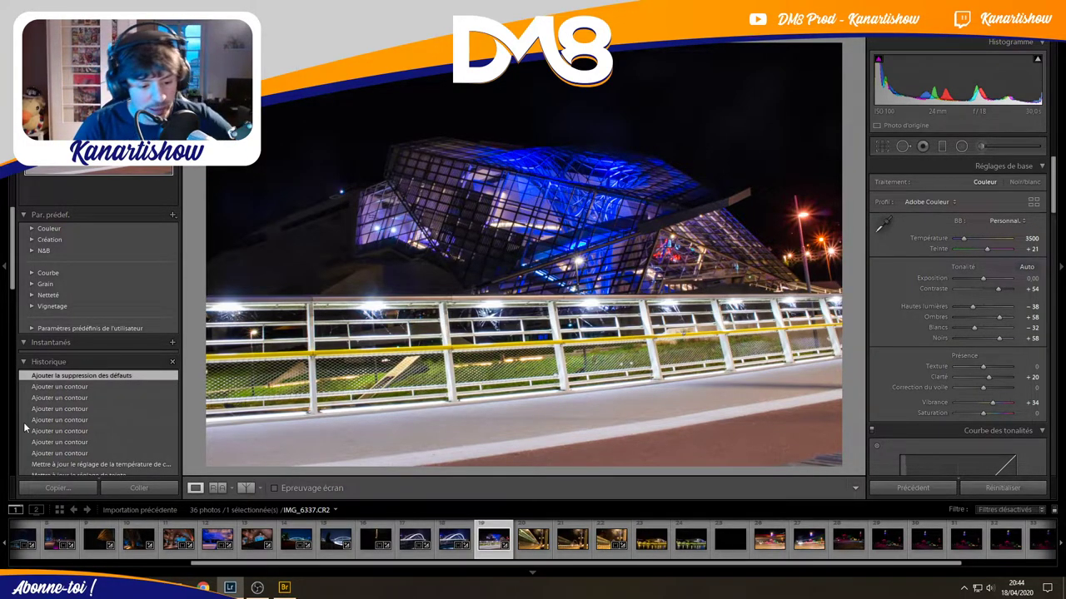
click(533, 540)
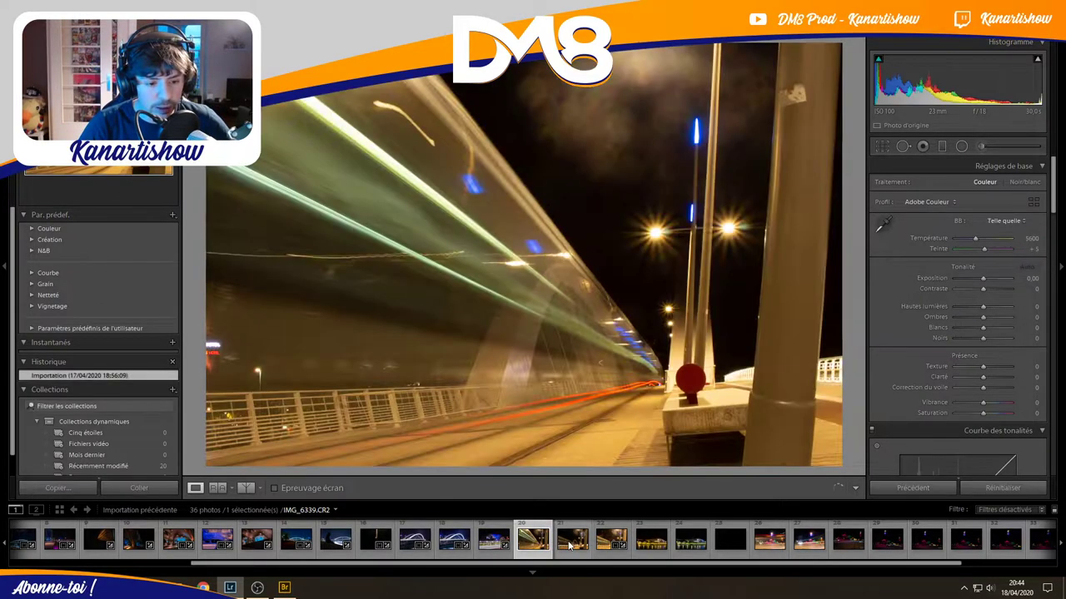
click(571, 541)
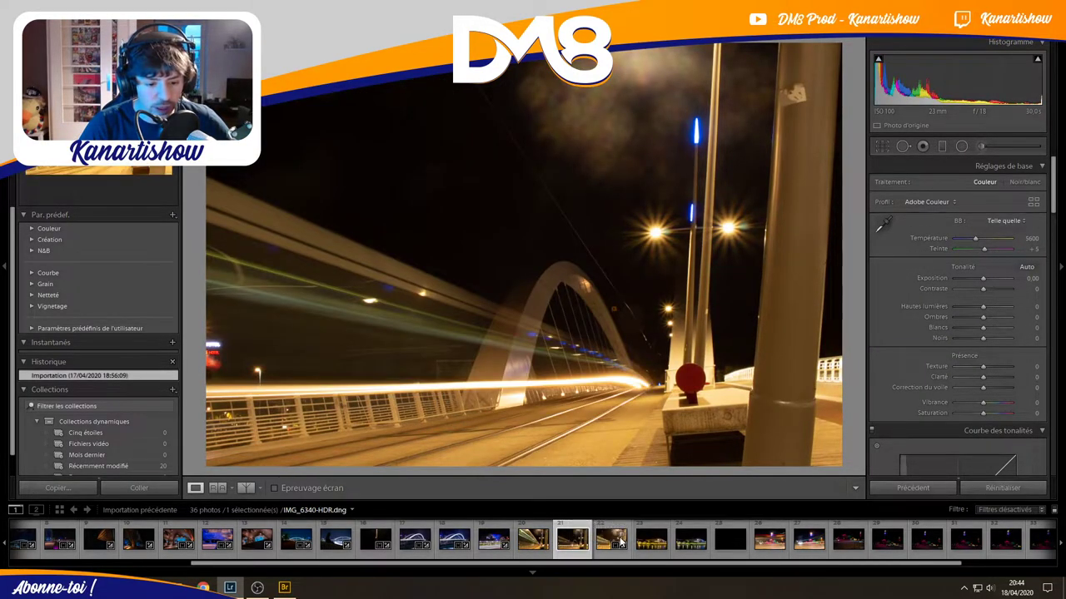
click(599, 539)
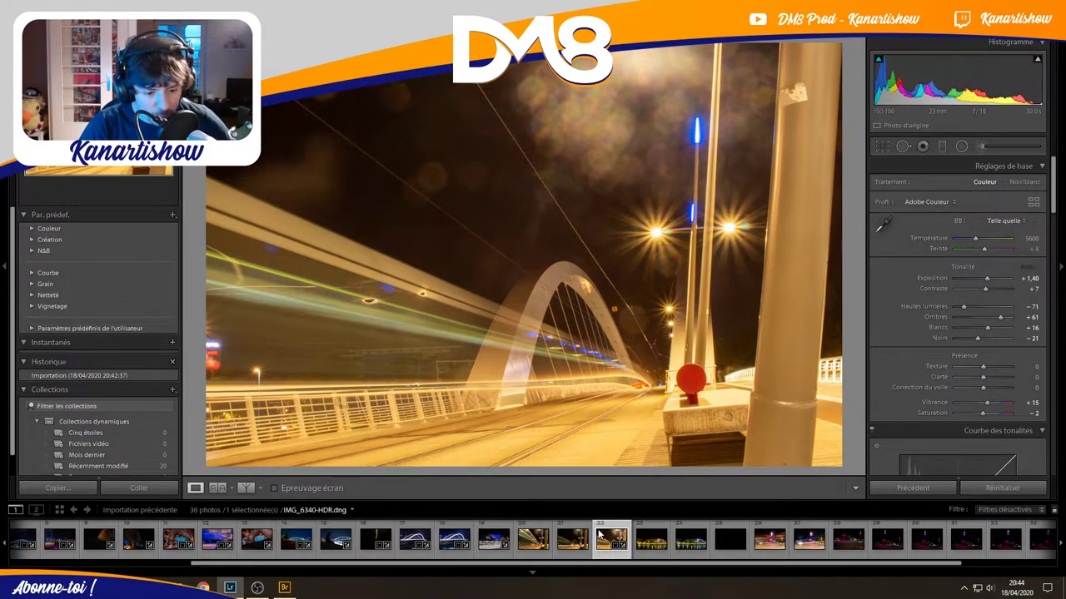
right_click(599, 534)
click(624, 511)
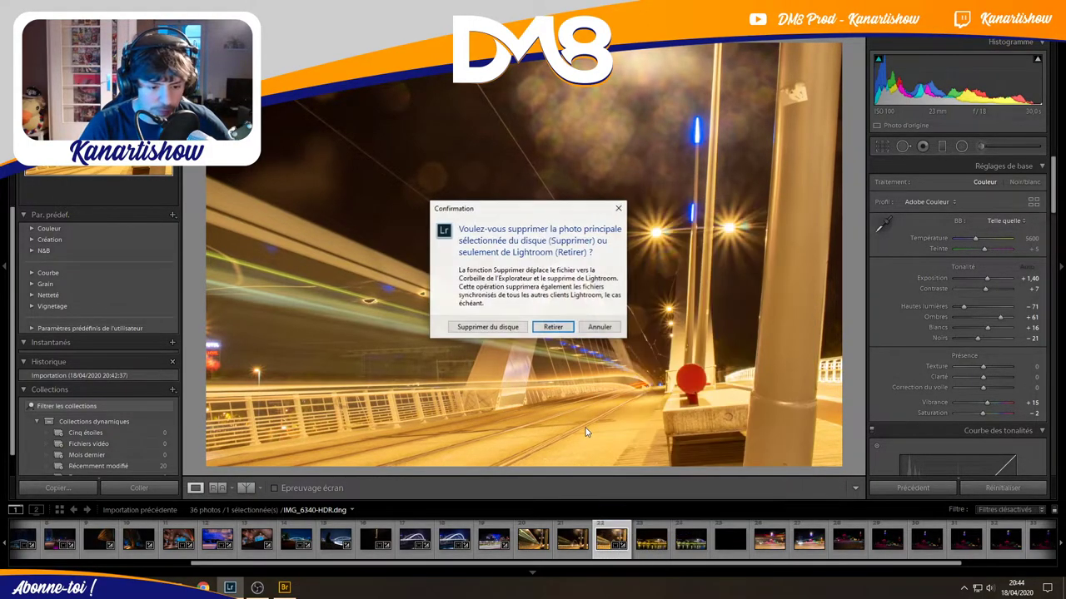
click(553, 327)
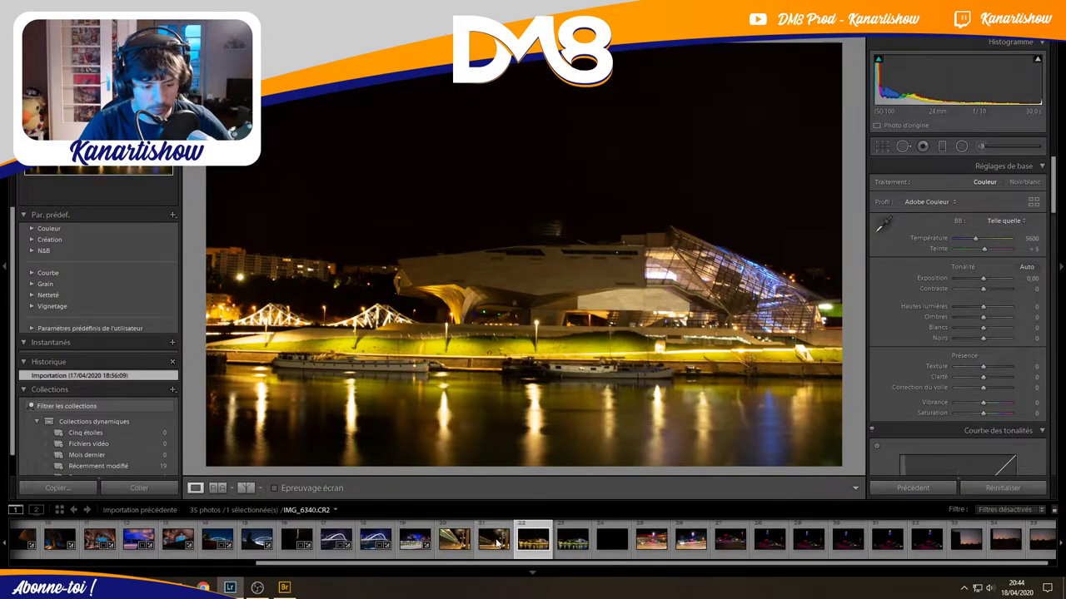
Browse between the arch bridge shots in the filmstrip.
click(497, 543)
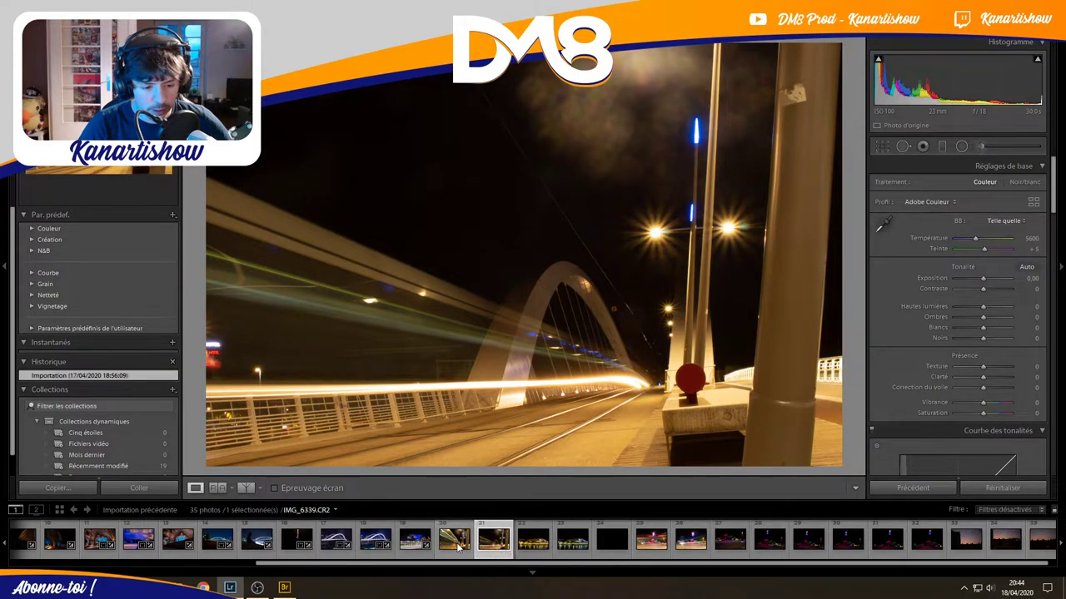
click(457, 542)
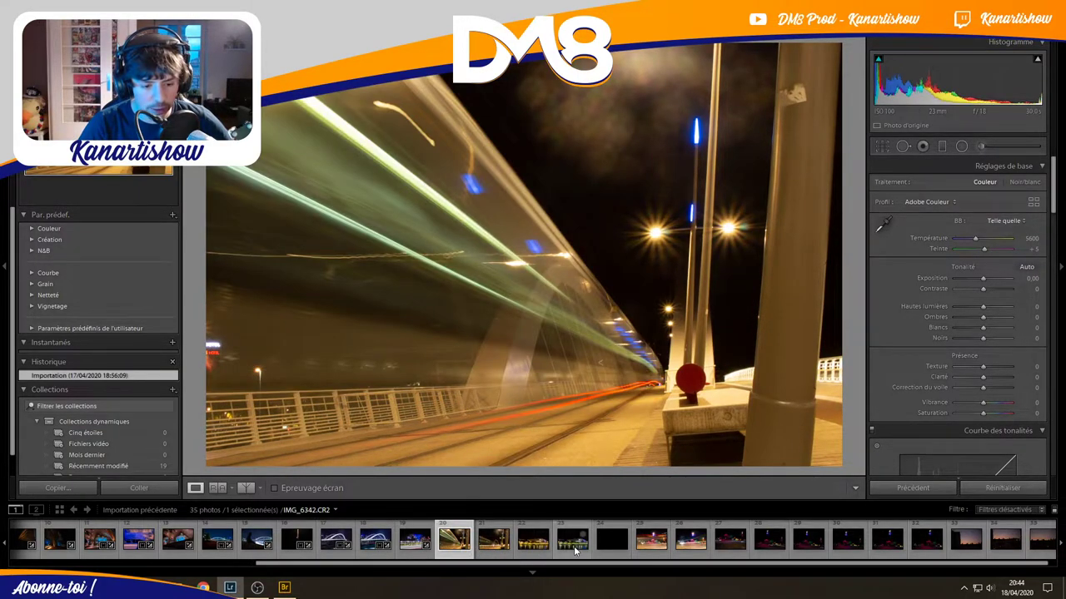
click(494, 539)
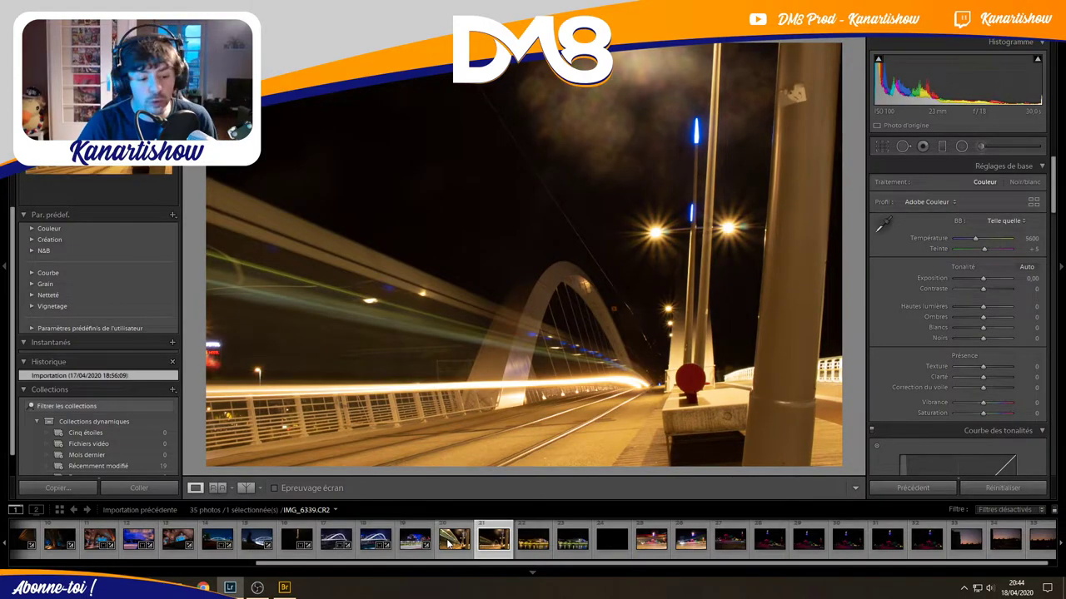
On IMG_6339, apply auto white balance, then set temperature 3200 and tint +30.
click(454, 539)
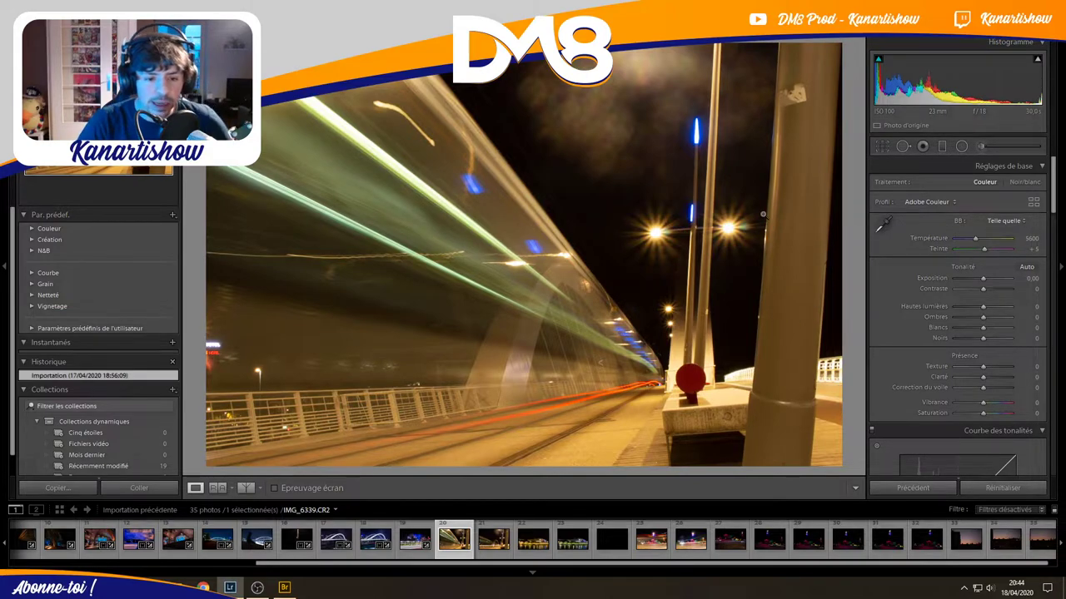
click(1019, 220)
click(991, 243)
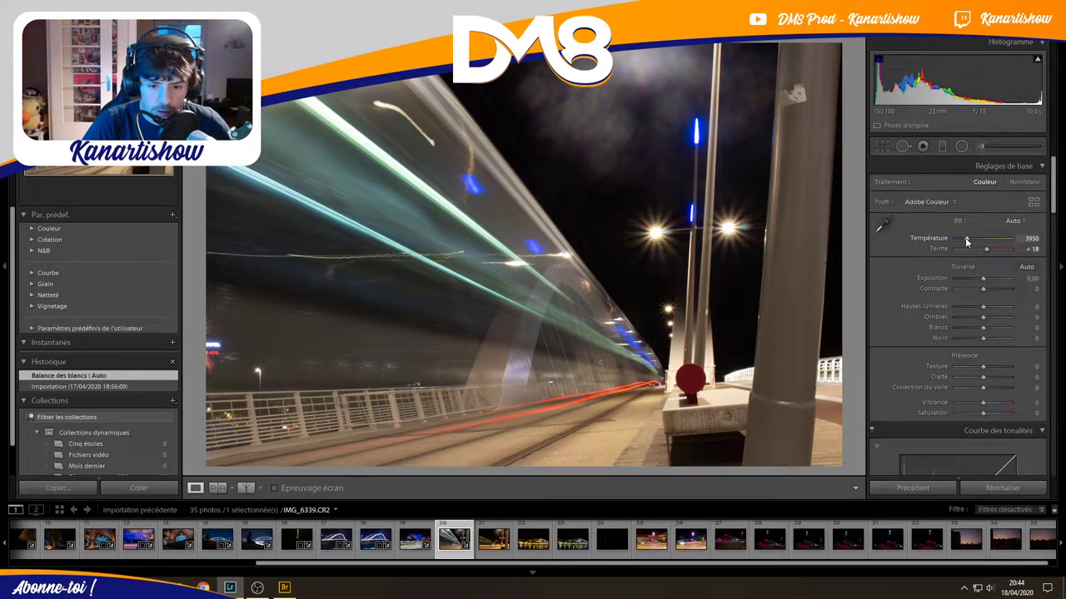
drag(966, 241, 962, 238)
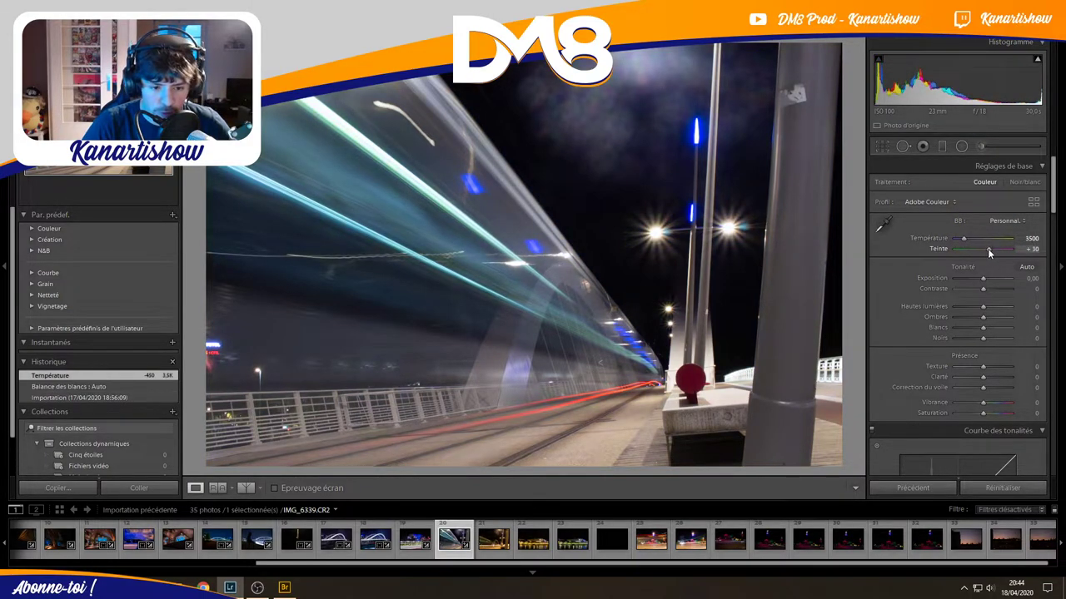
drag(989, 249, 987, 249)
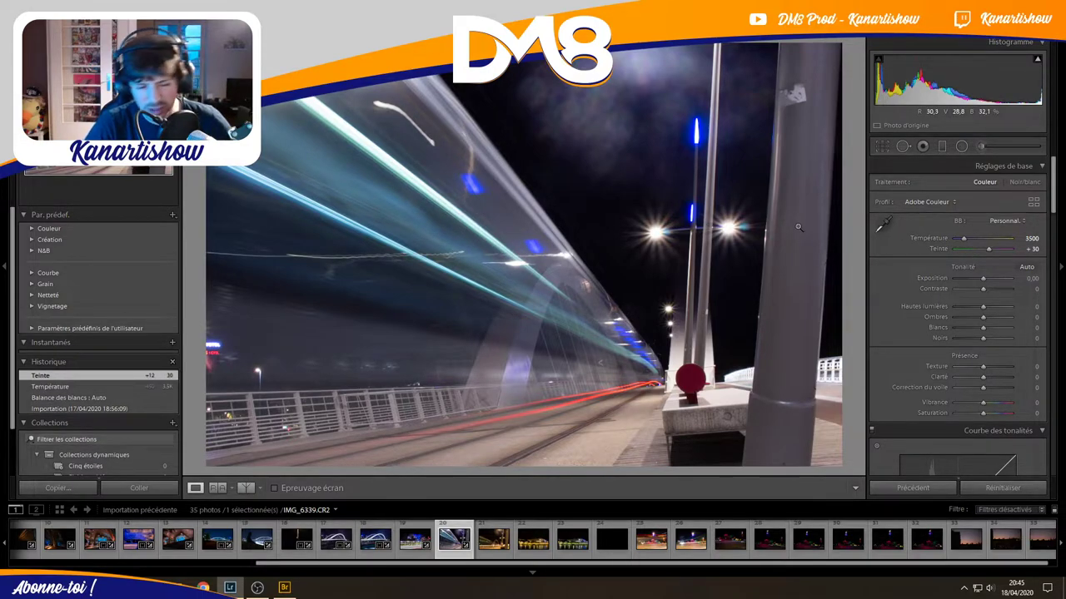
drag(964, 240, 963, 242)
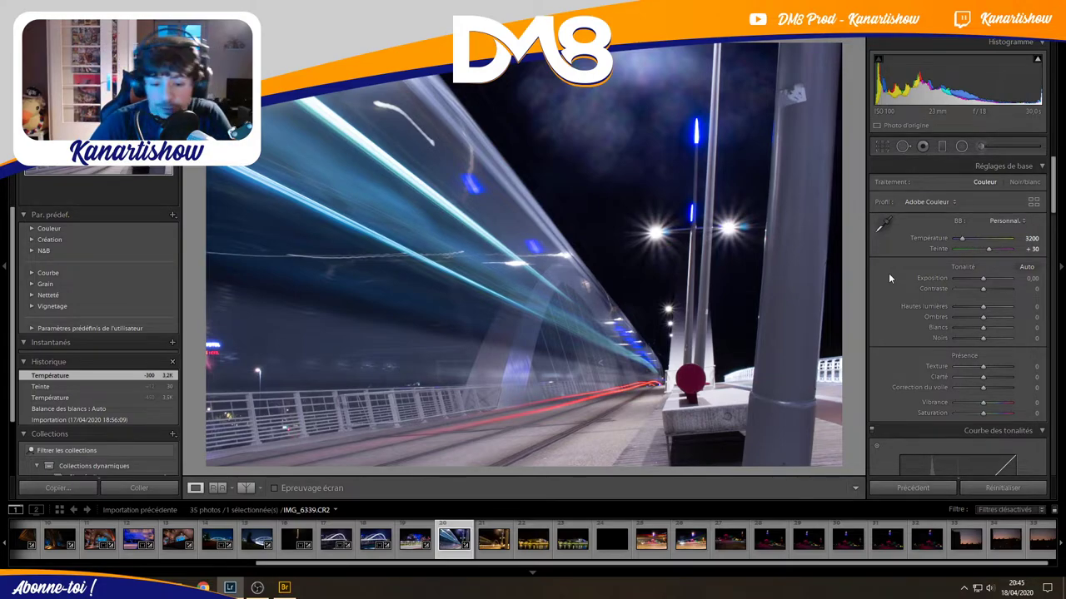
Set contrast +34, whites +72 and blacks +12, briefly checking IMG_6241 before returning.
drag(982, 288, 992, 289)
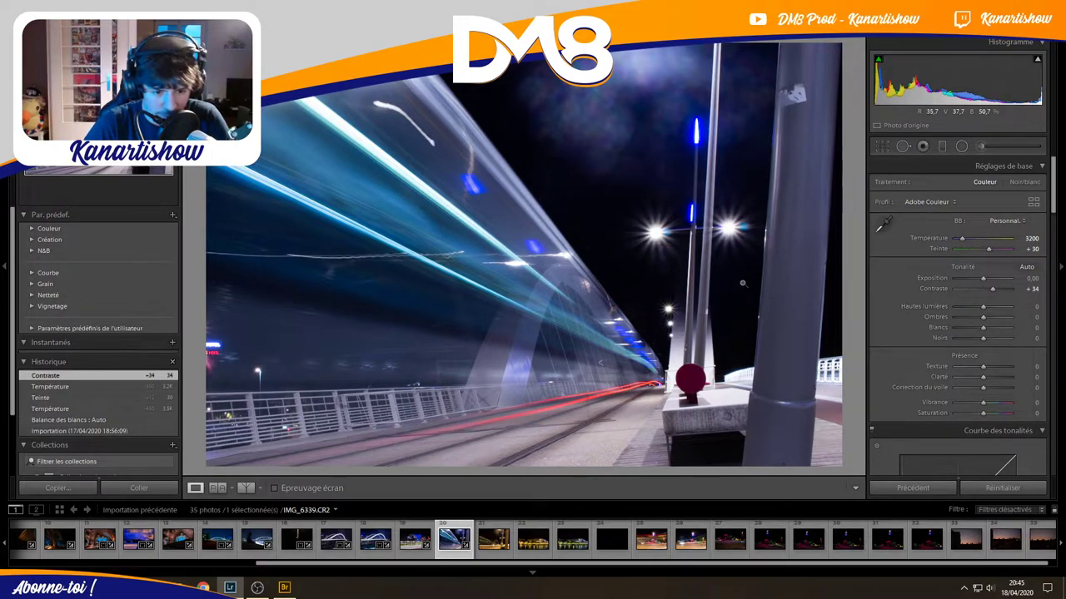
scroll(895, 313, down, 2)
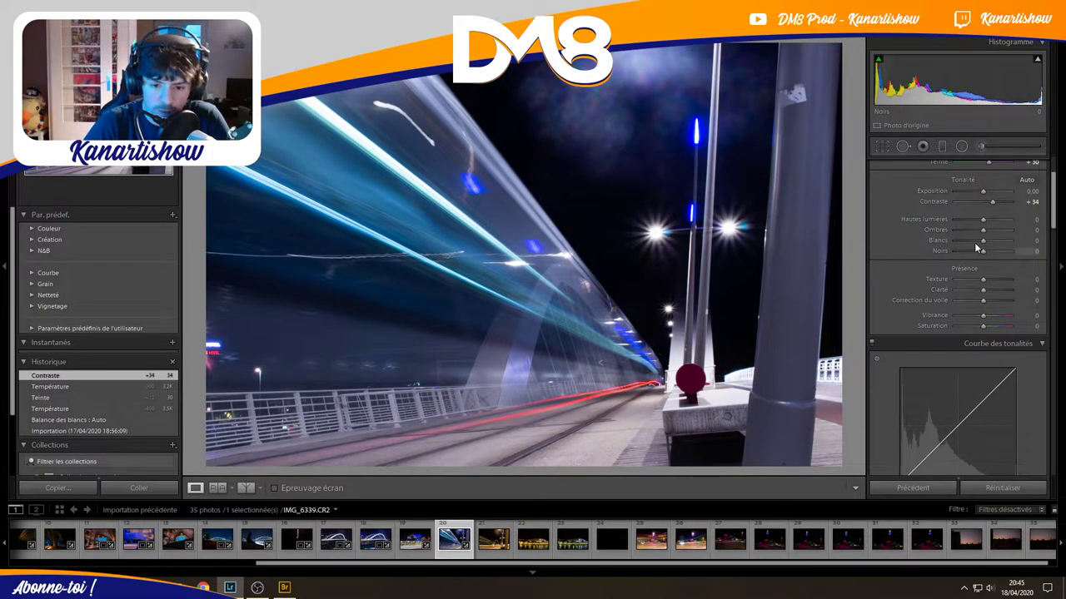
drag(985, 240, 1002, 240)
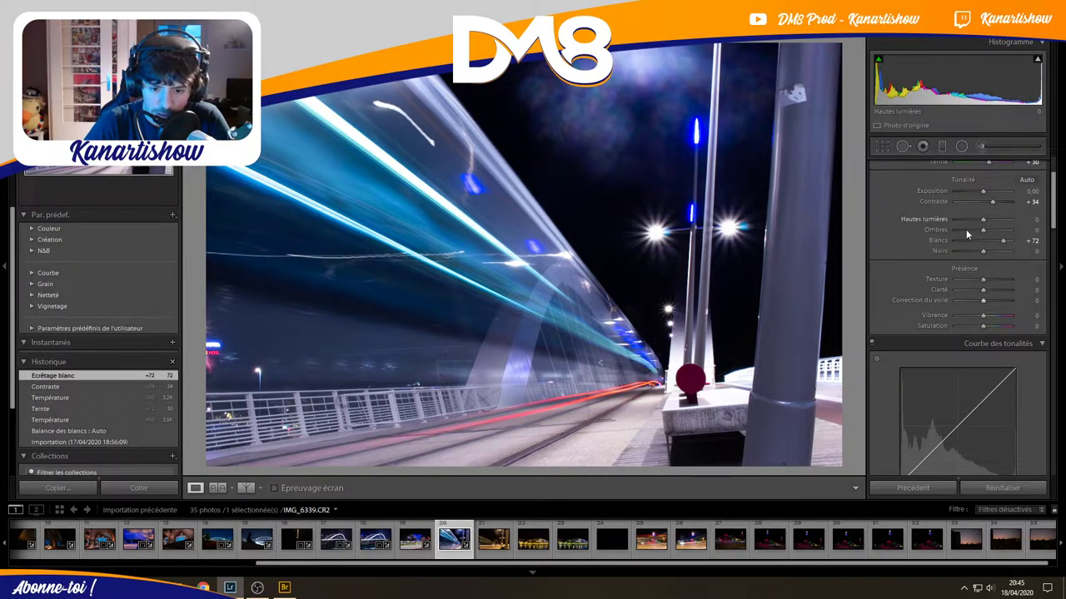
mouse_move(979, 252)
mouse_down()
mouse_move(999, 256)
mouse_move(986, 255)
mouse_up()
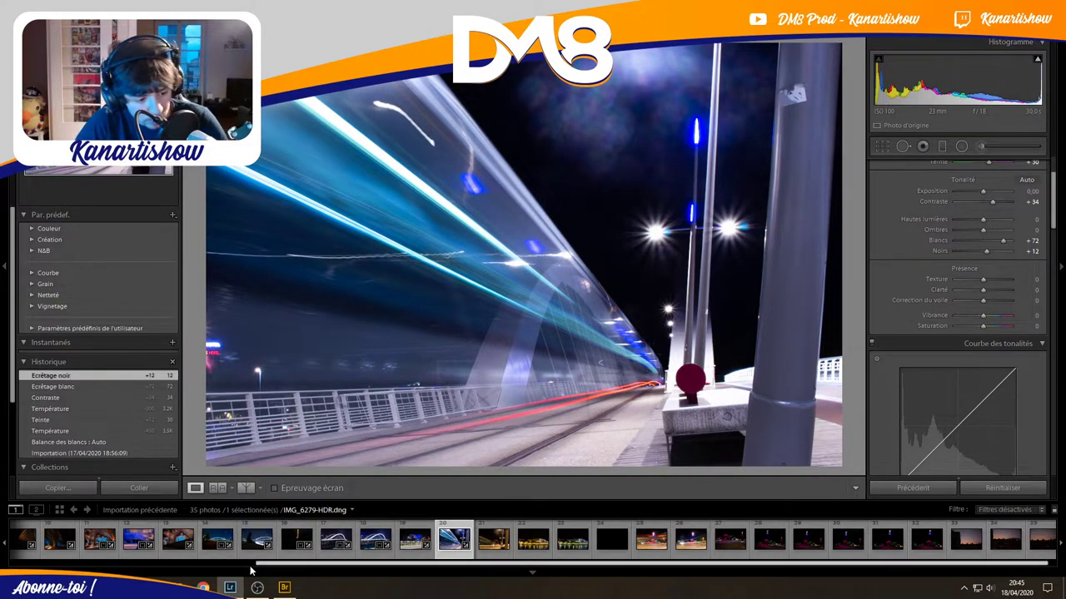
scroll(287, 537, up, 5)
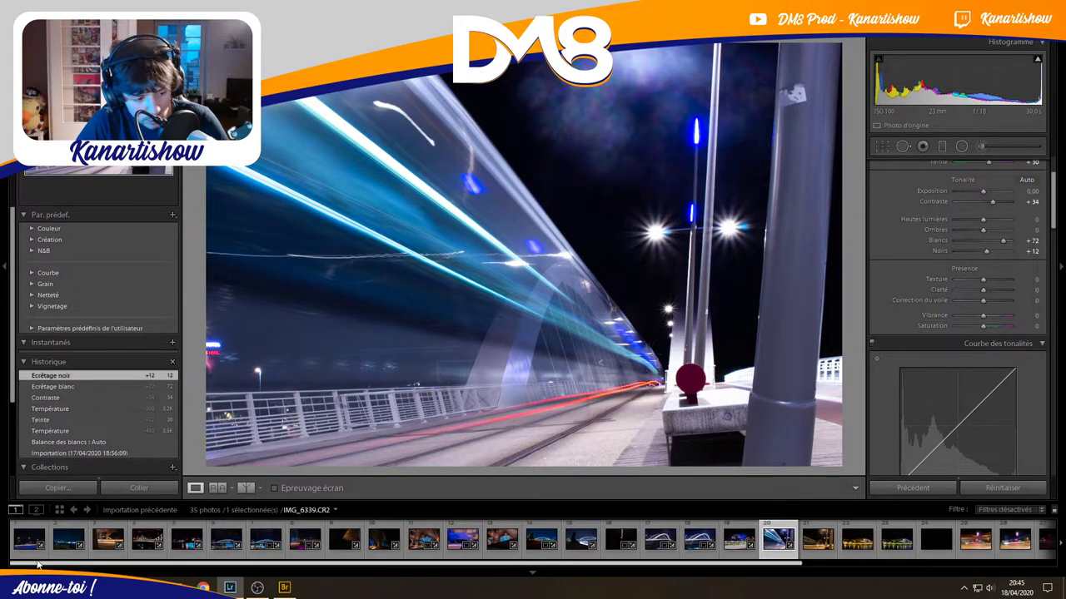
click(29, 539)
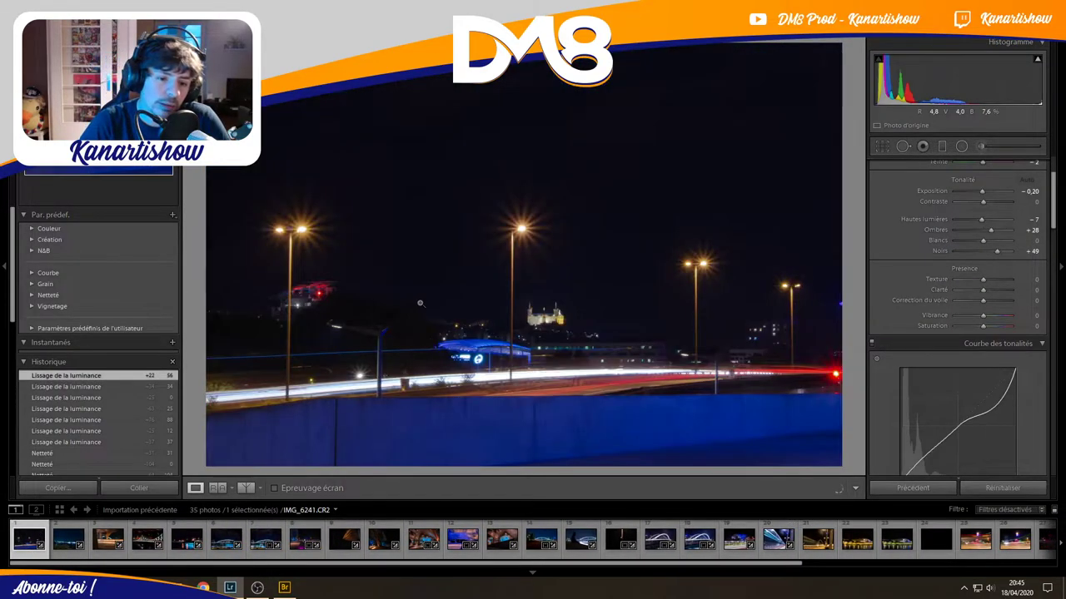
scroll(349, 537, down, 5)
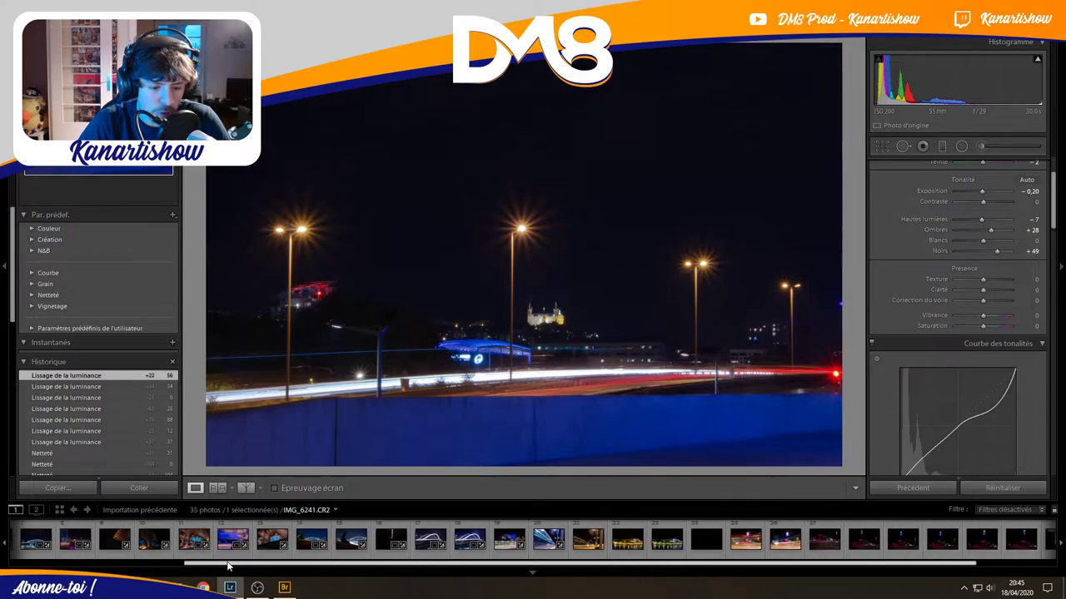
click(513, 539)
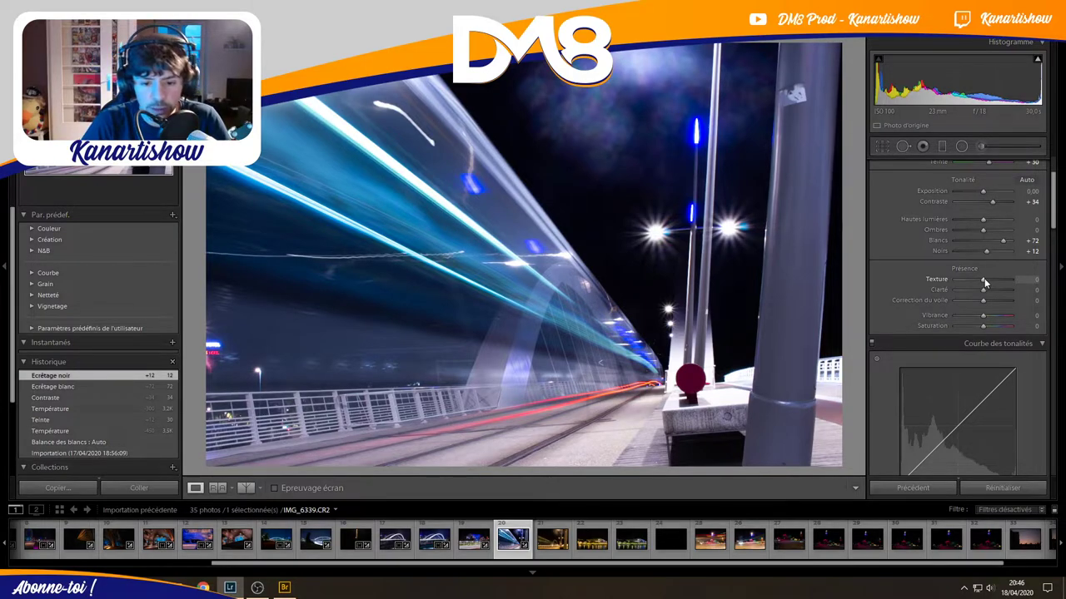
Set texture +10, clarity +12, vibrance +28 and saturation slightly negative on the bridge photo.
drag(984, 283, 989, 283)
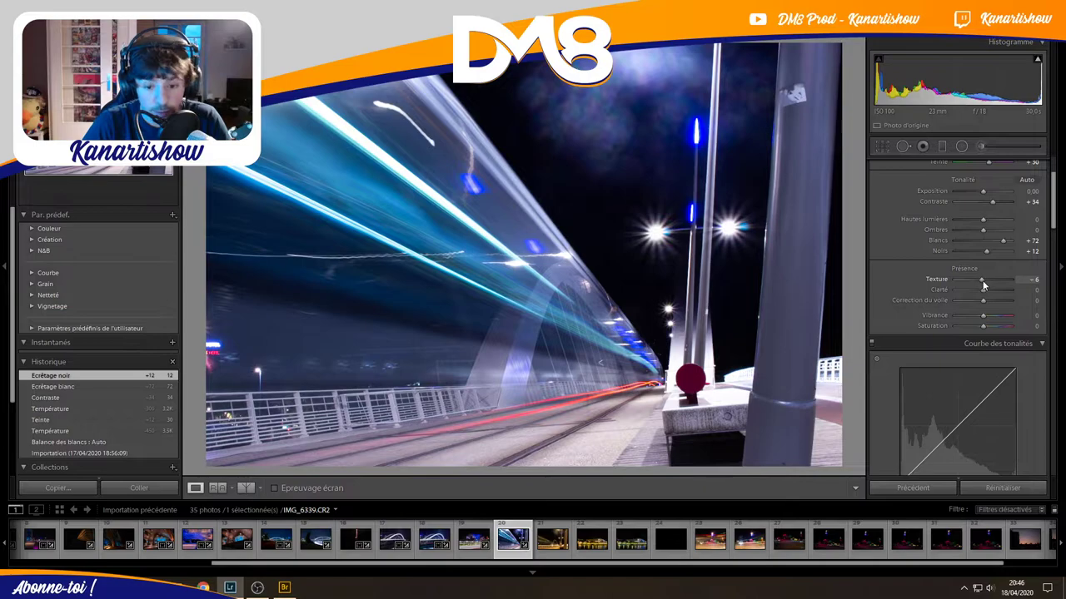
drag(982, 279, 988, 290)
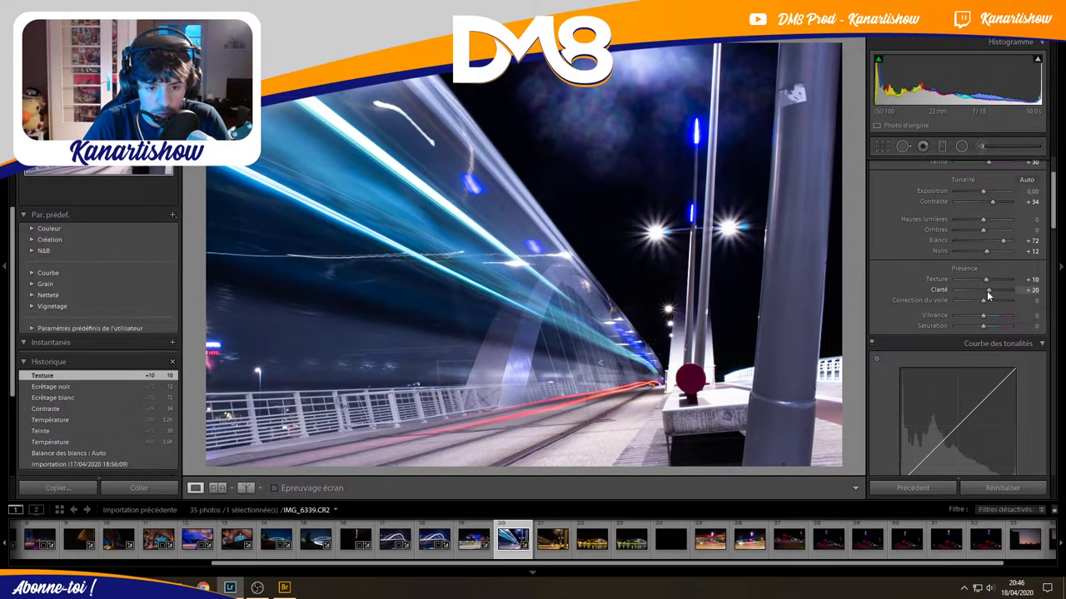
drag(986, 290, 984, 291)
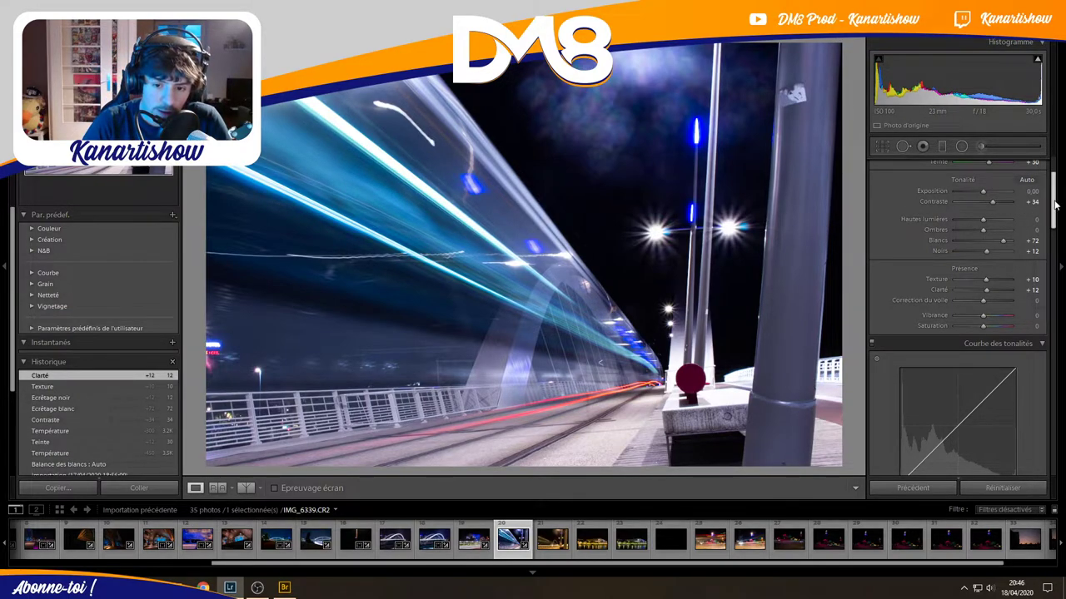
scroll(1056, 204, down, 3)
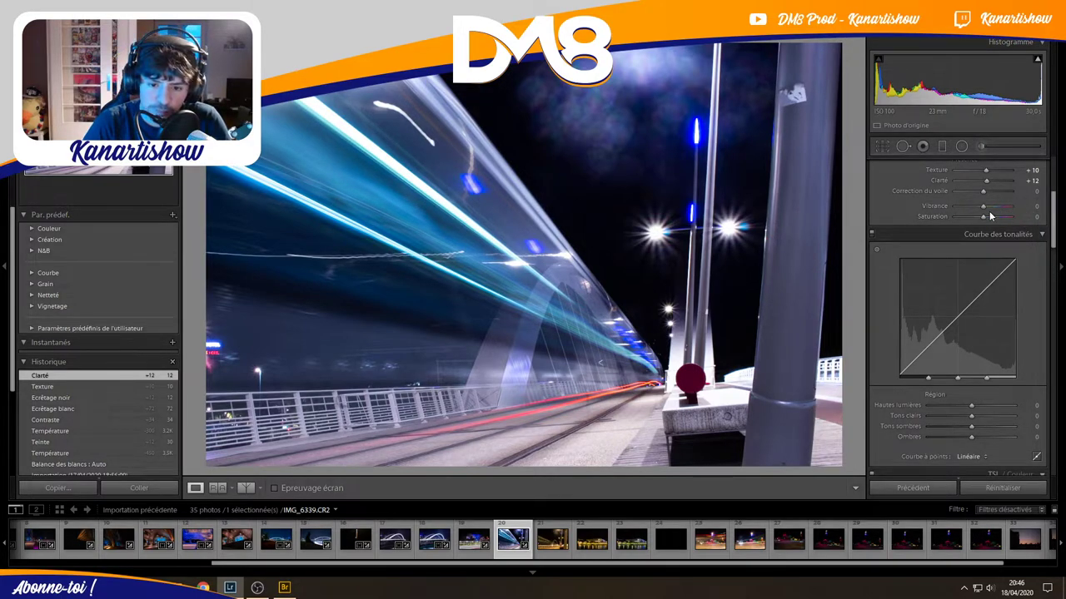
drag(987, 207, 997, 210)
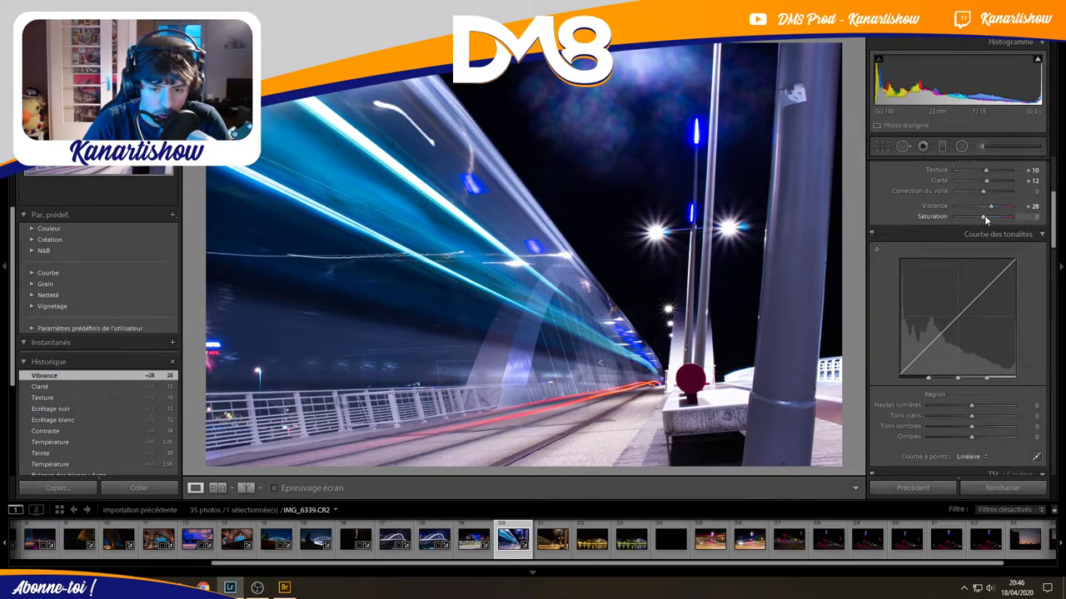
drag(984, 215, 983, 218)
Set tone curve regions to shadows +17, darks +14, lights +13 and highlights -5.
scroll(1007, 317, down, 3)
scroll(1031, 343, down, 3)
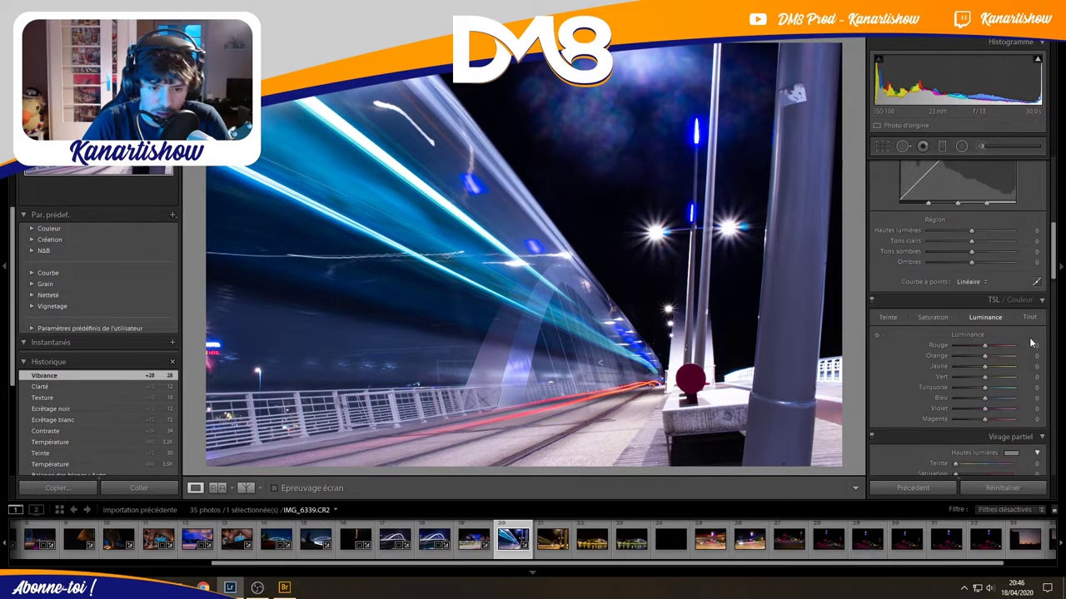
scroll(1016, 321, up, 3)
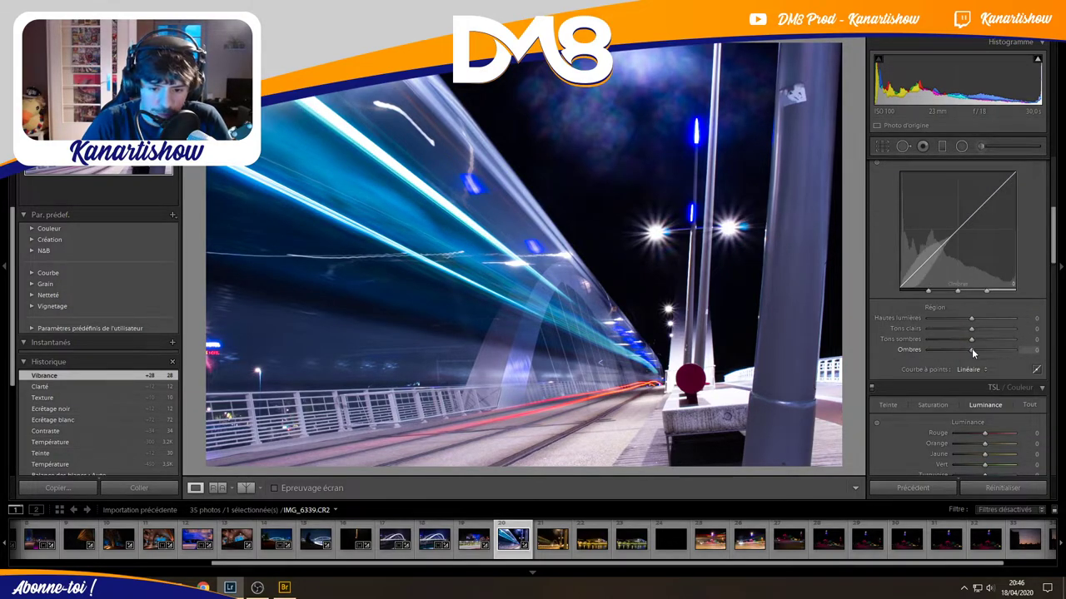
drag(971, 348, 979, 352)
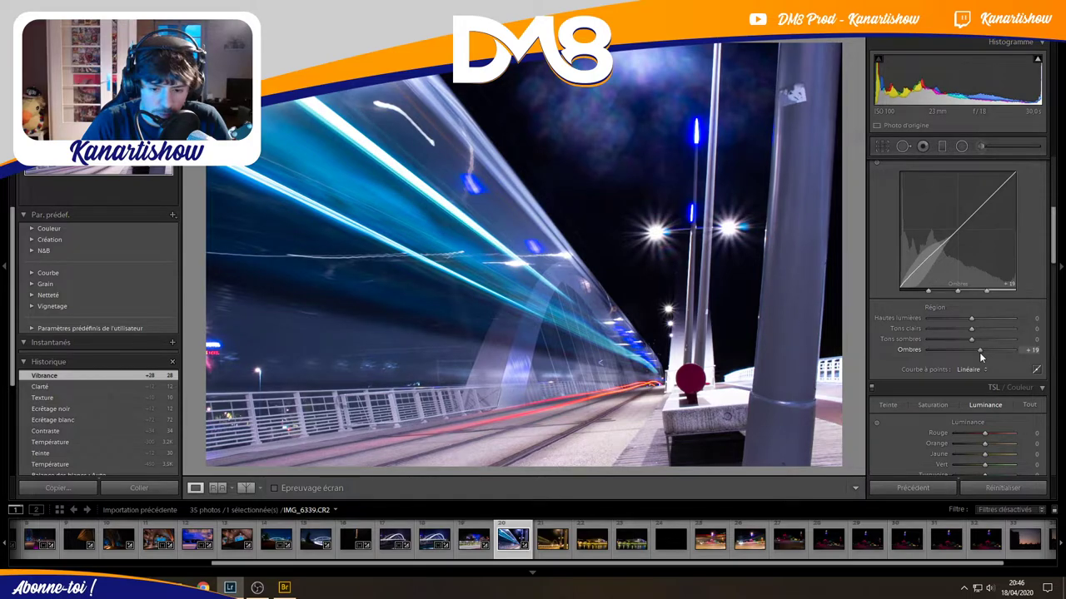
mouse_move(971, 329)
mouse_down()
mouse_move(969, 321)
mouse_move(978, 342)
mouse_up()
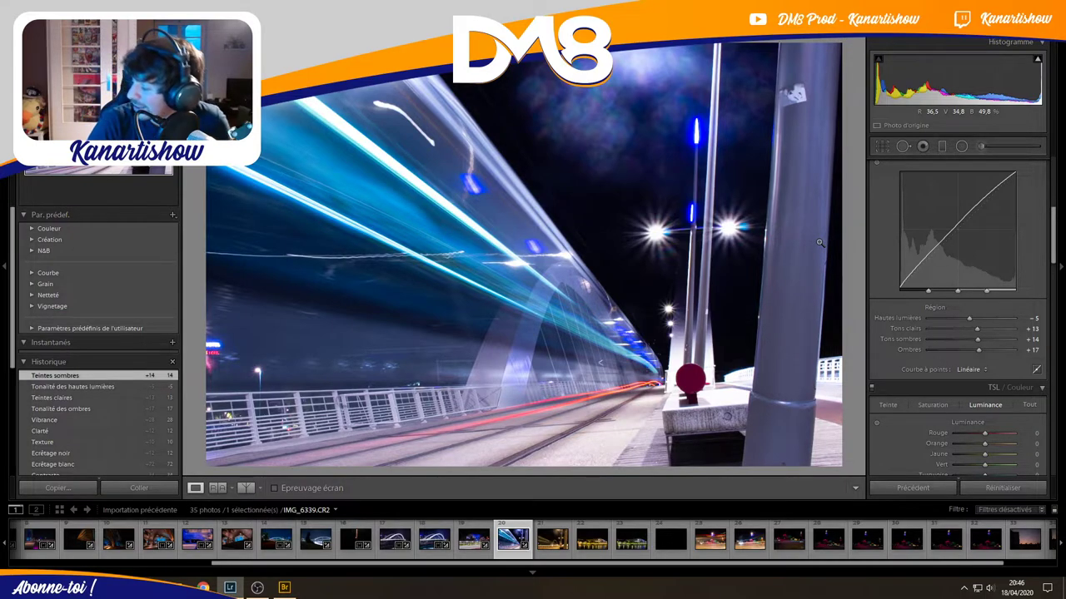
drag(1053, 231, 1058, 240)
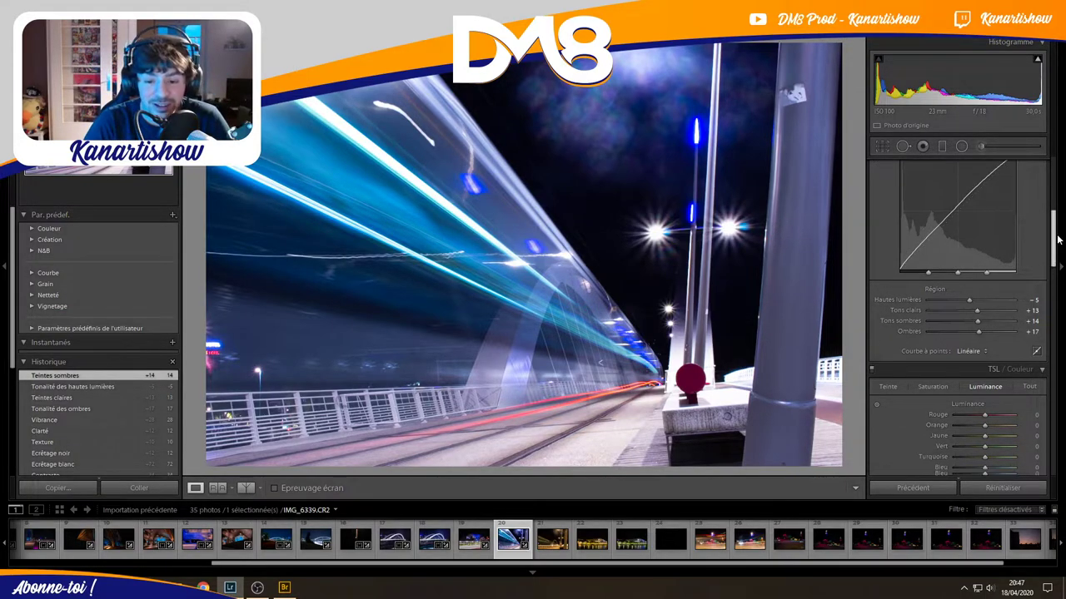
scroll(1058, 240, down, 5)
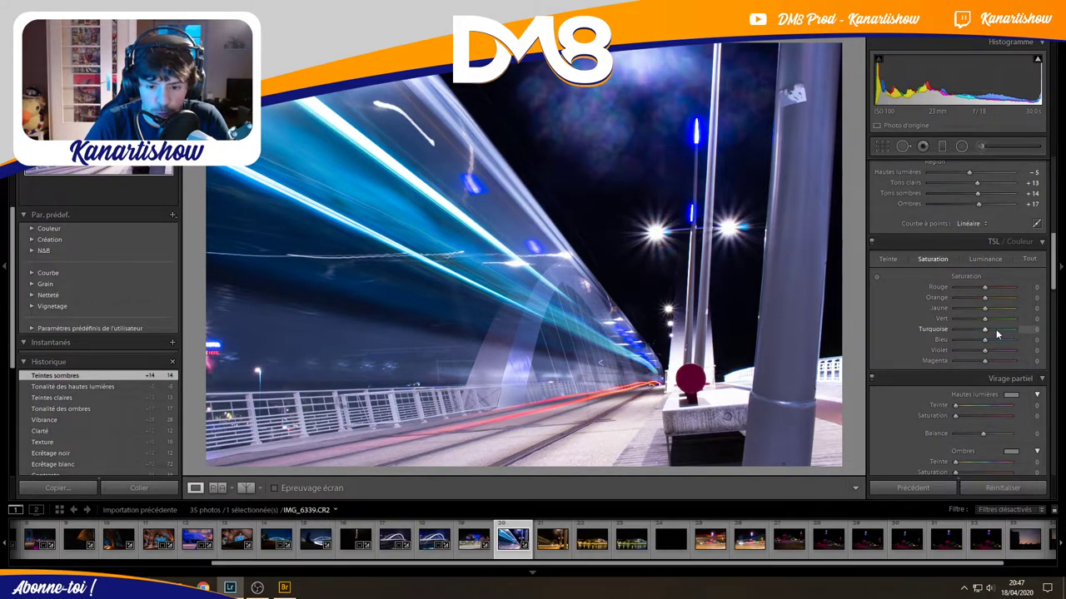
Raise HSL saturation to turquoise +43 and blue +45, and shift blue hue to +11.
drag(996, 329, 1006, 330)
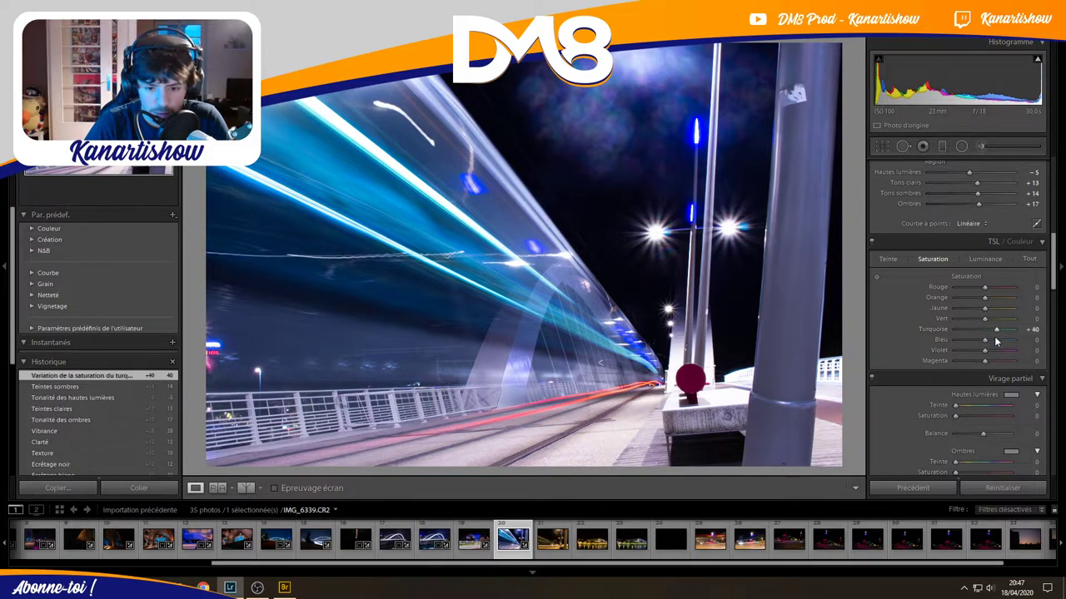
click(999, 340)
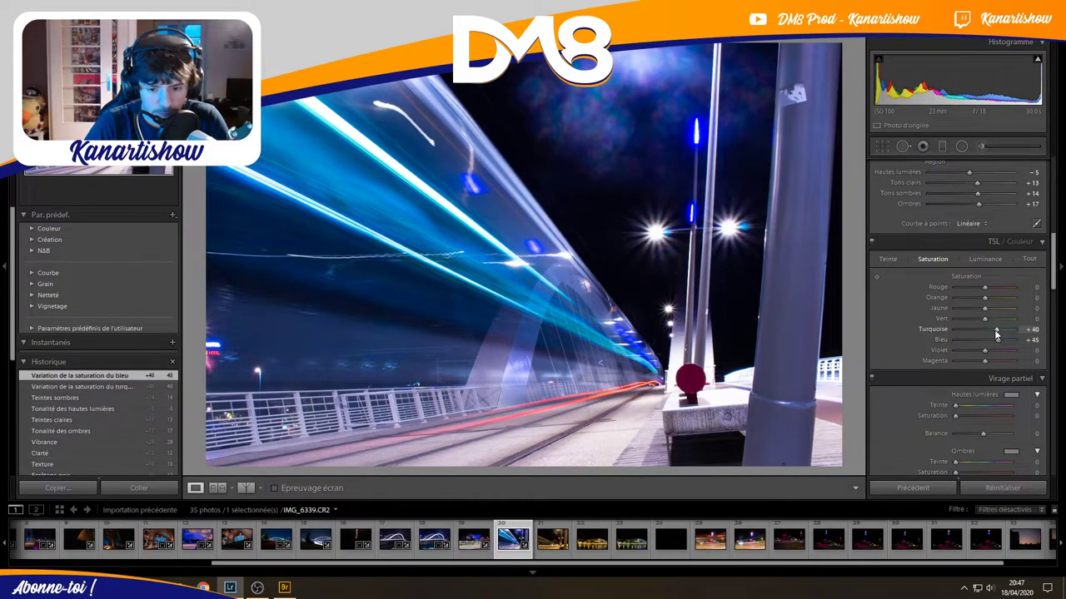
click(888, 259)
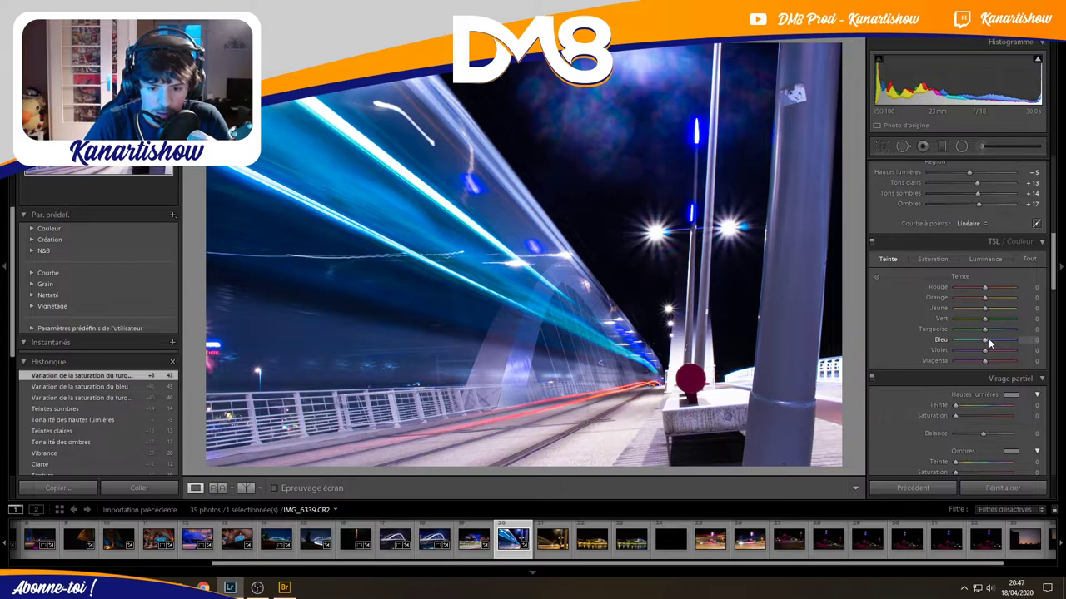
drag(987, 343, 991, 345)
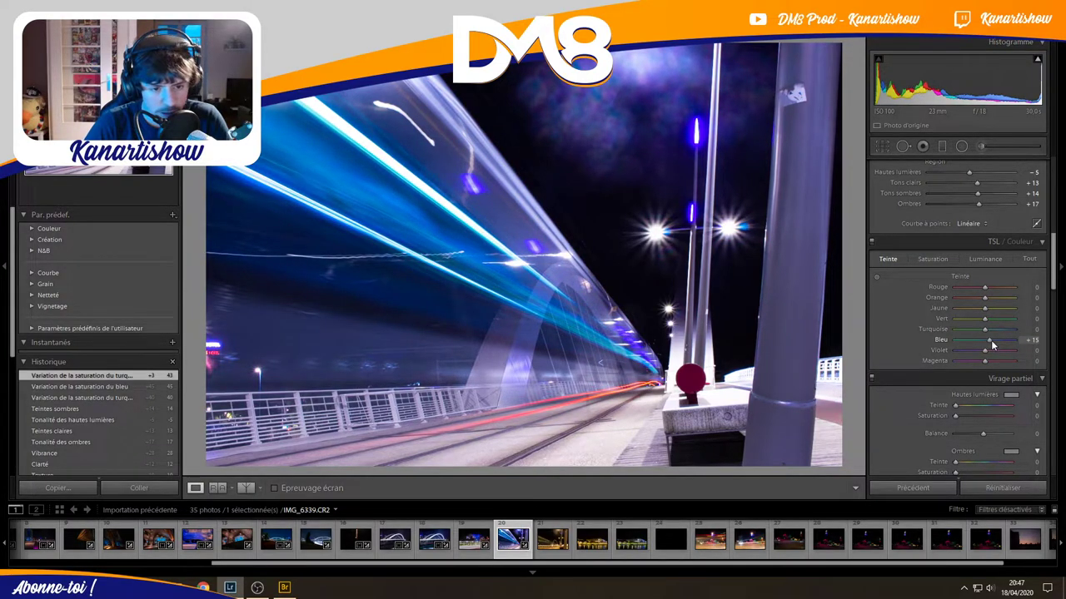
drag(991, 343, 989, 343)
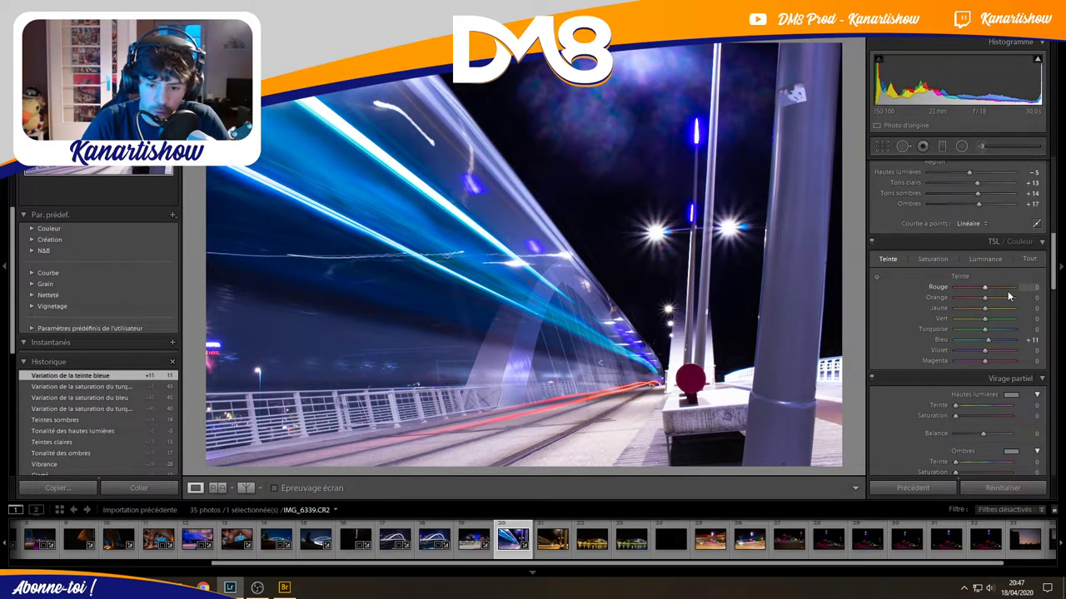
Lower HSL luminance to blue -6 and turquoise -2.
click(927, 259)
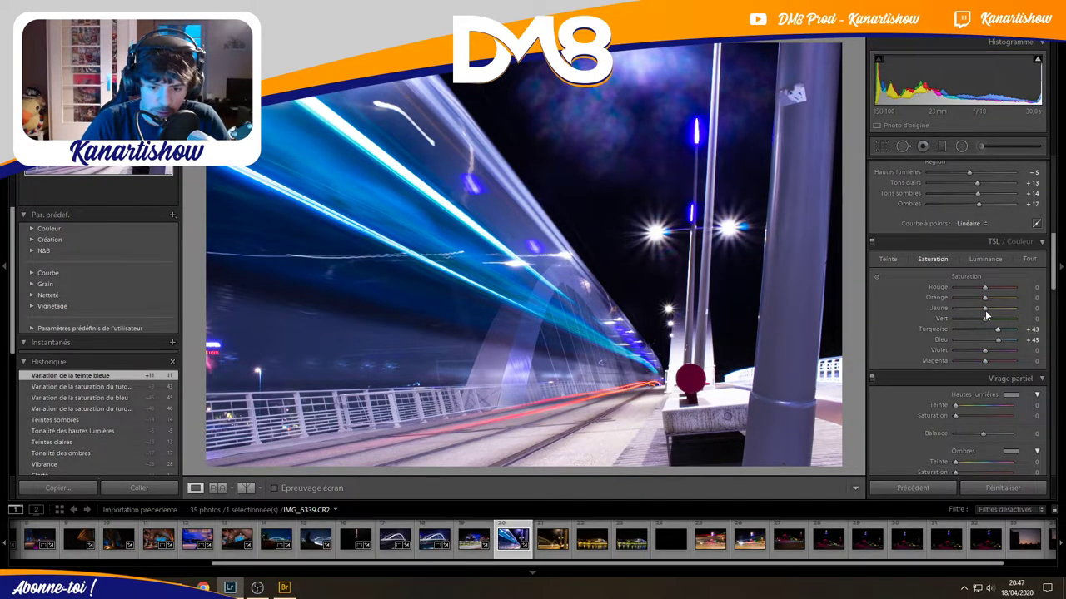
click(976, 260)
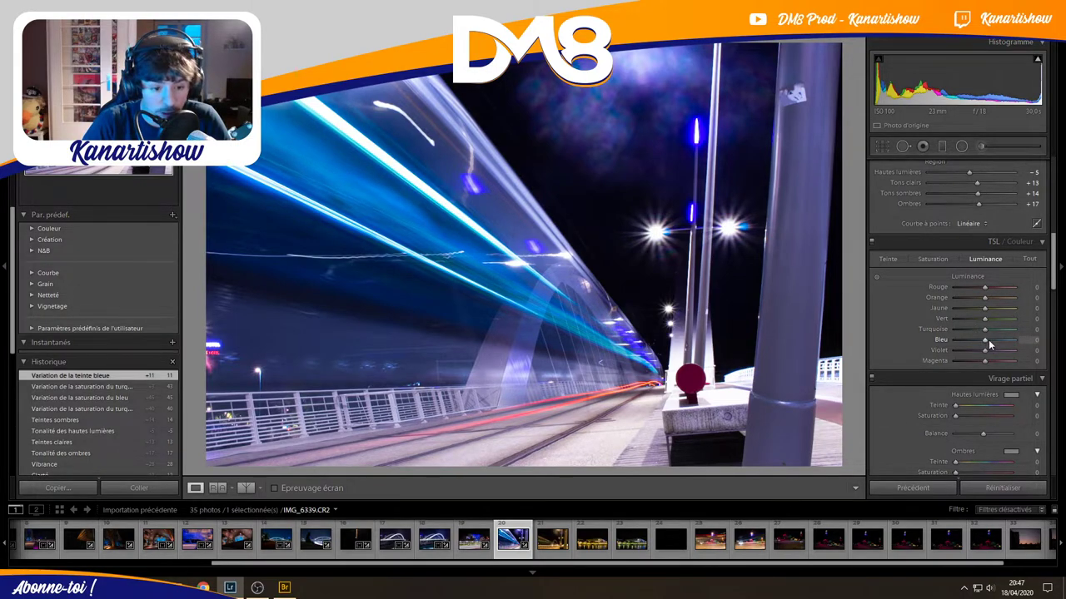
drag(988, 340, 987, 336)
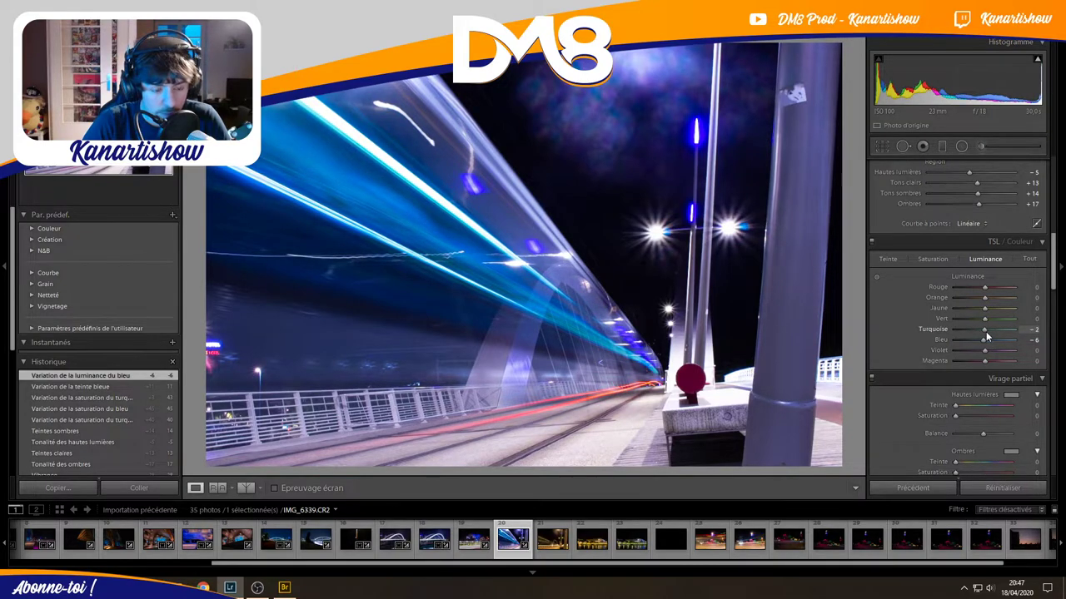
drag(1053, 261, 1053, 305)
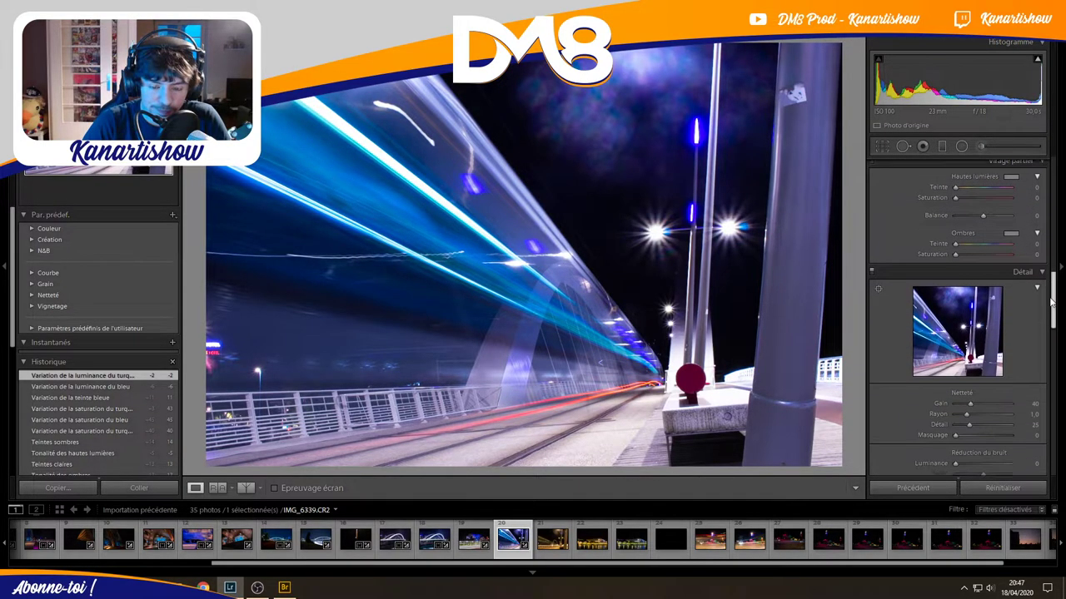
At 1:1 zoom, set noise reduction luminance 29, colour 66 and colour detail 54.
click(529, 249)
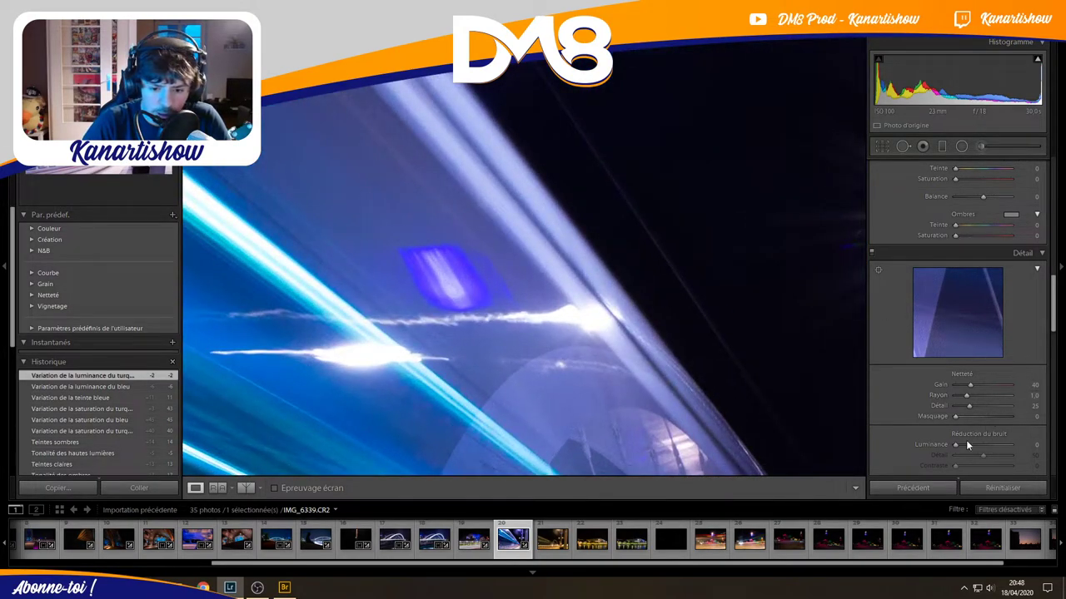
drag(966, 444, 972, 447)
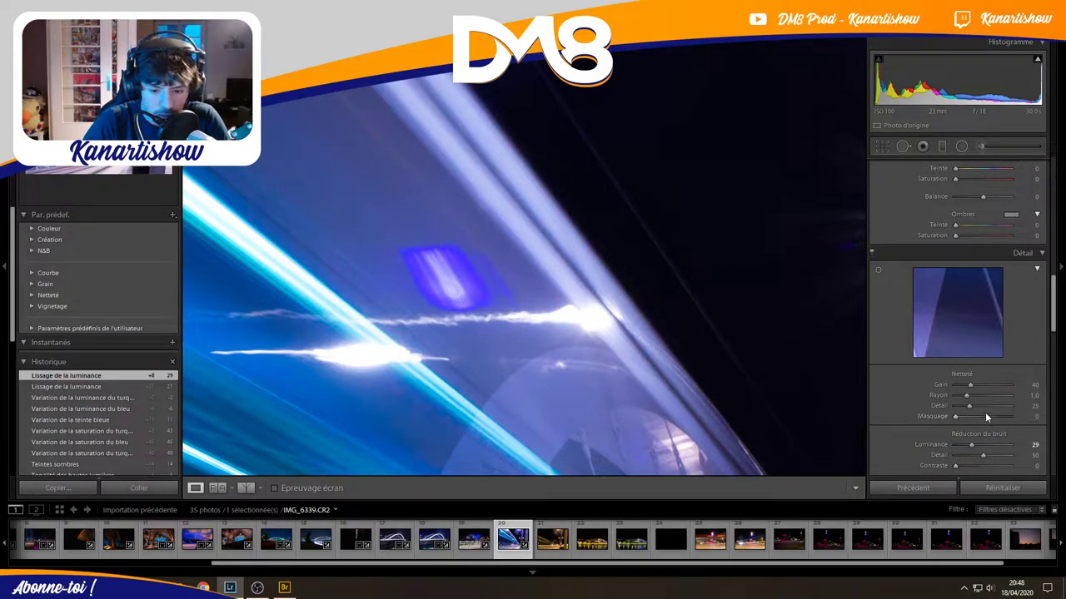
scroll(991, 444, down, 2)
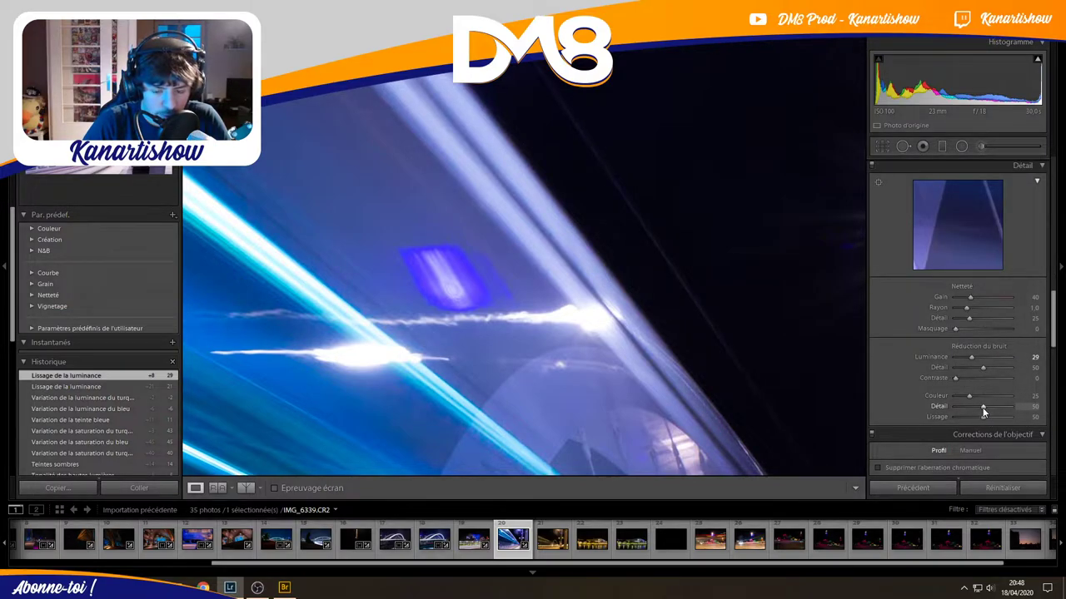
mouse_move(986, 407)
mouse_down()
mouse_move(970, 403)
mouse_move(979, 417)
mouse_up()
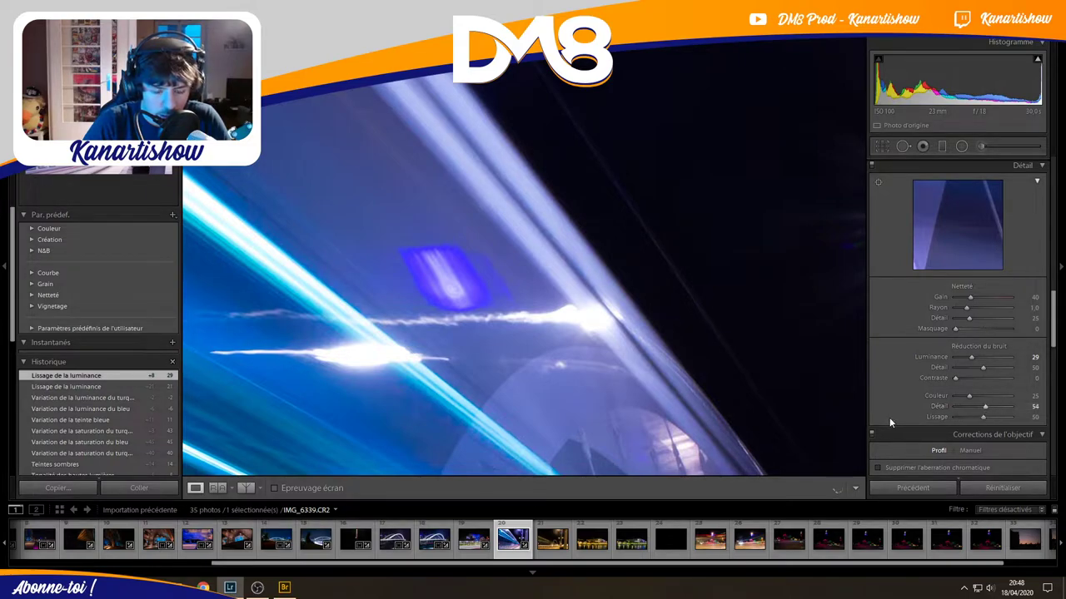
scroll(891, 413, down, 5)
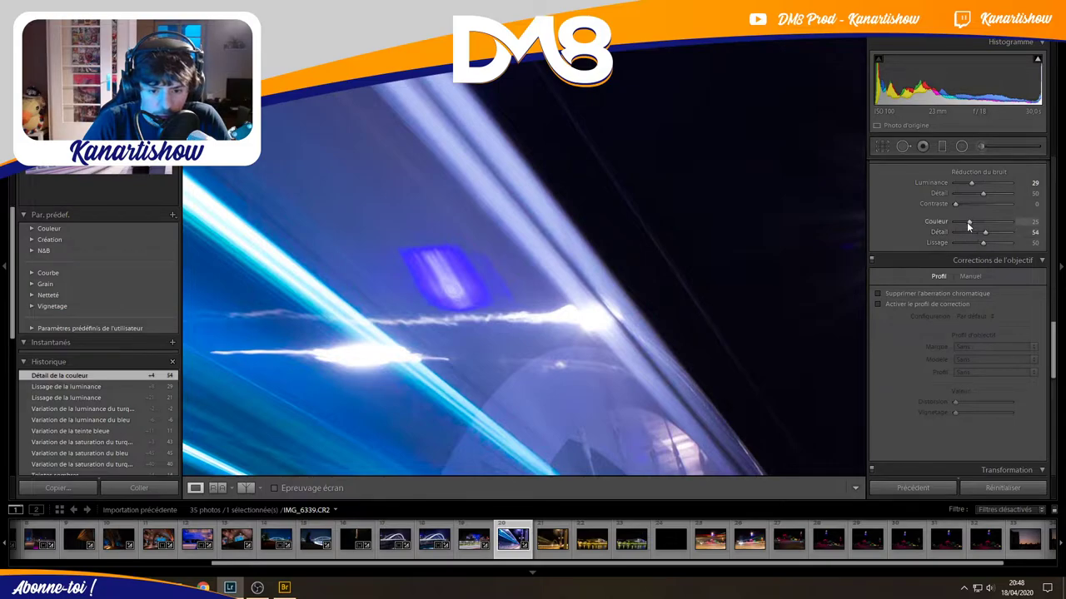
drag(984, 225, 961, 232)
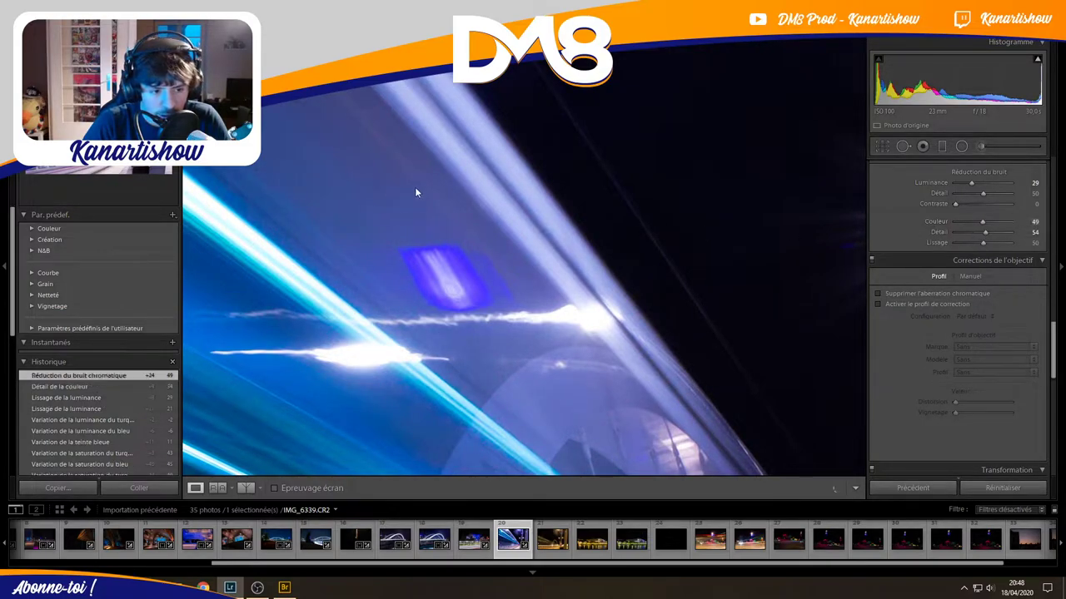
drag(980, 222, 991, 226)
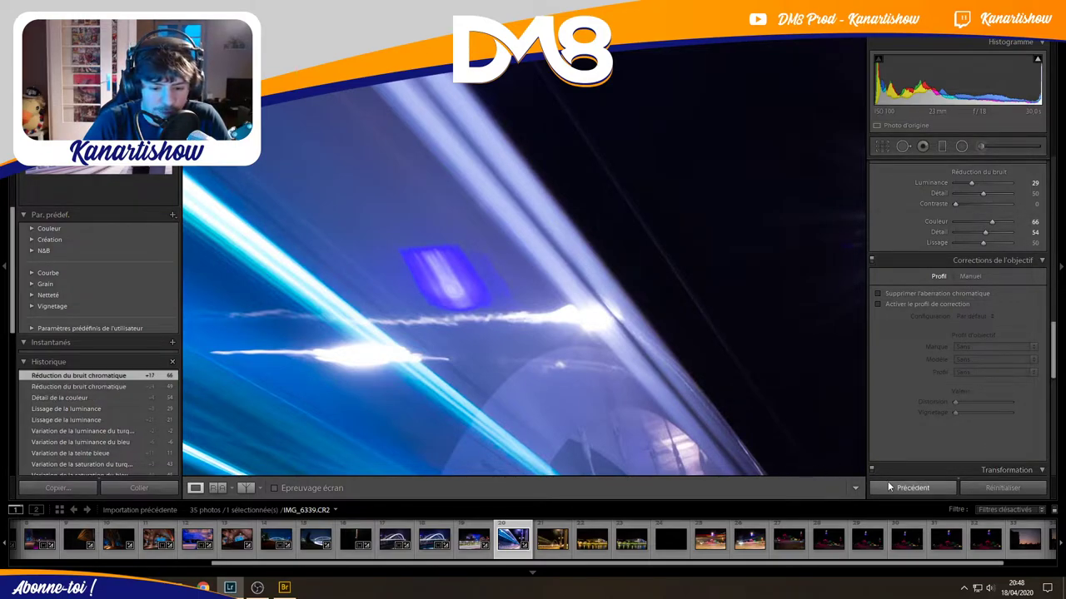
click(686, 293)
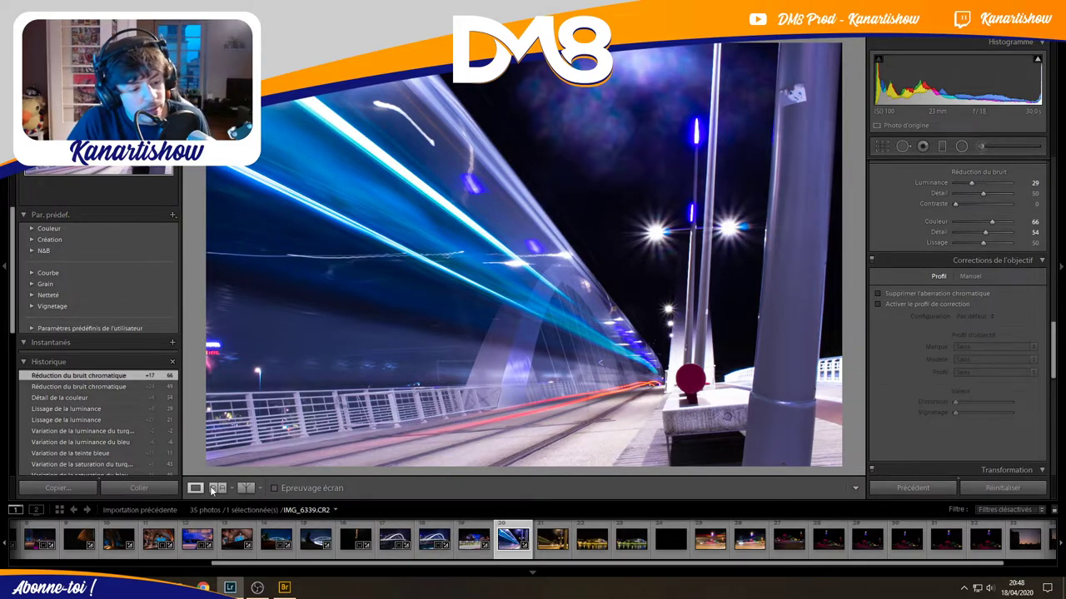
Compare before/after side by side, zoomed into the light streaks, red sign and railing pole.
click(245, 488)
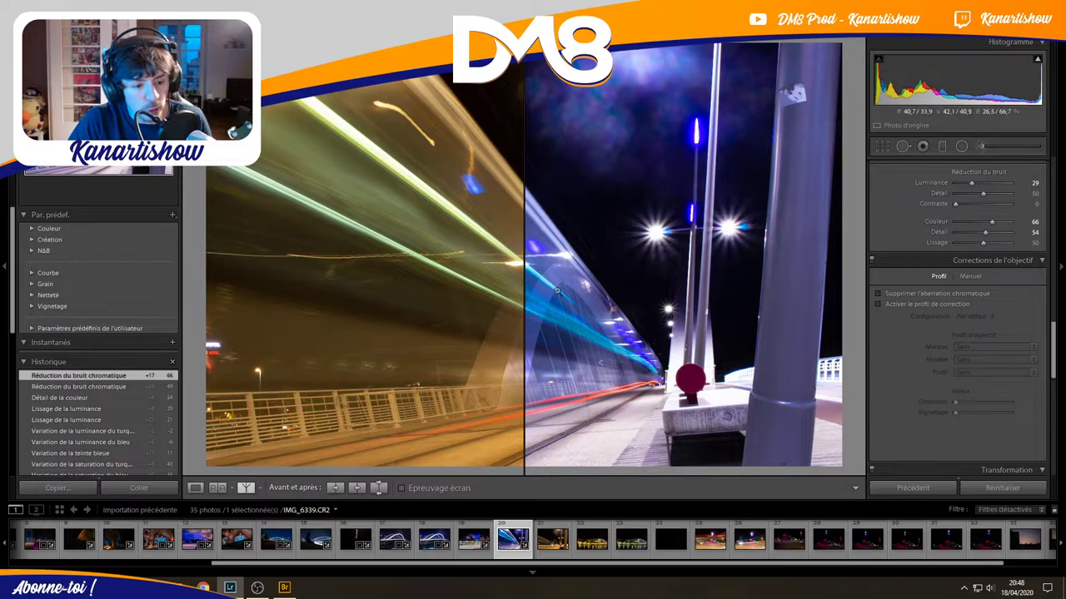
click(568, 303)
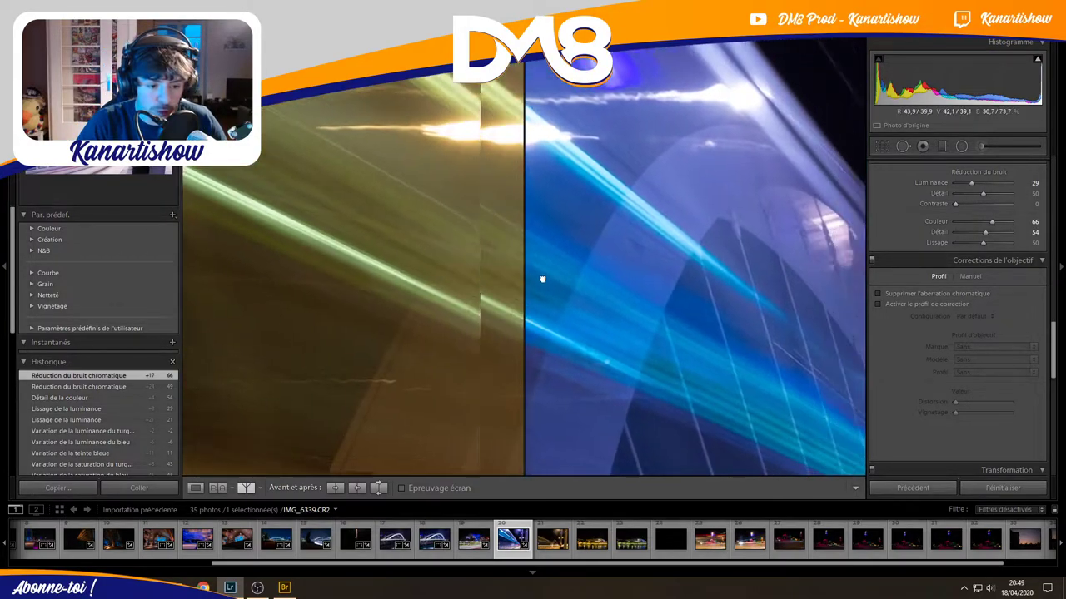
drag(542, 279, 470, 253)
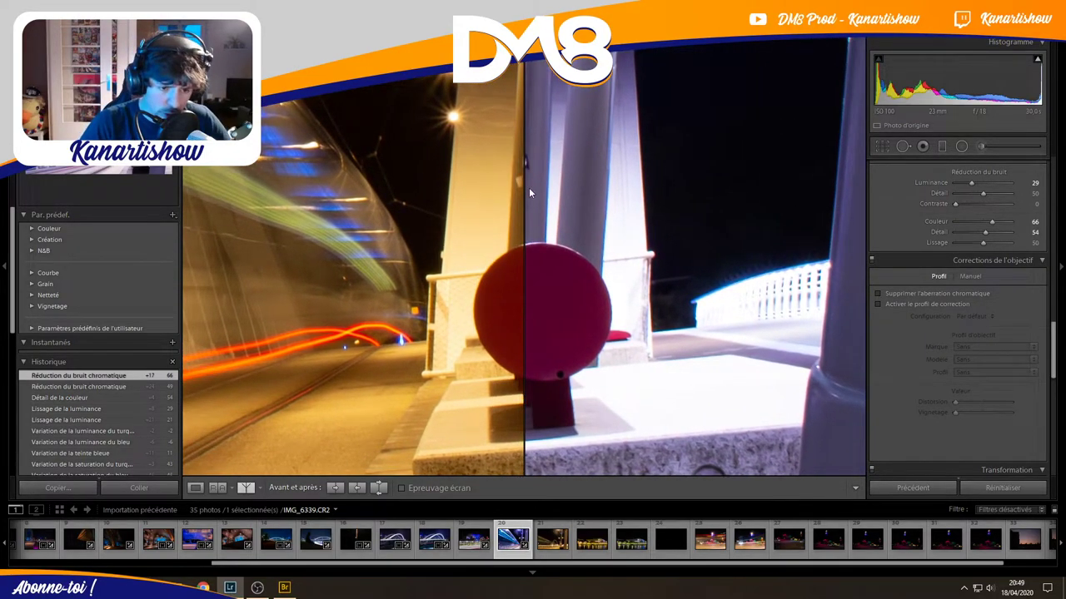
drag(554, 299, 565, 246)
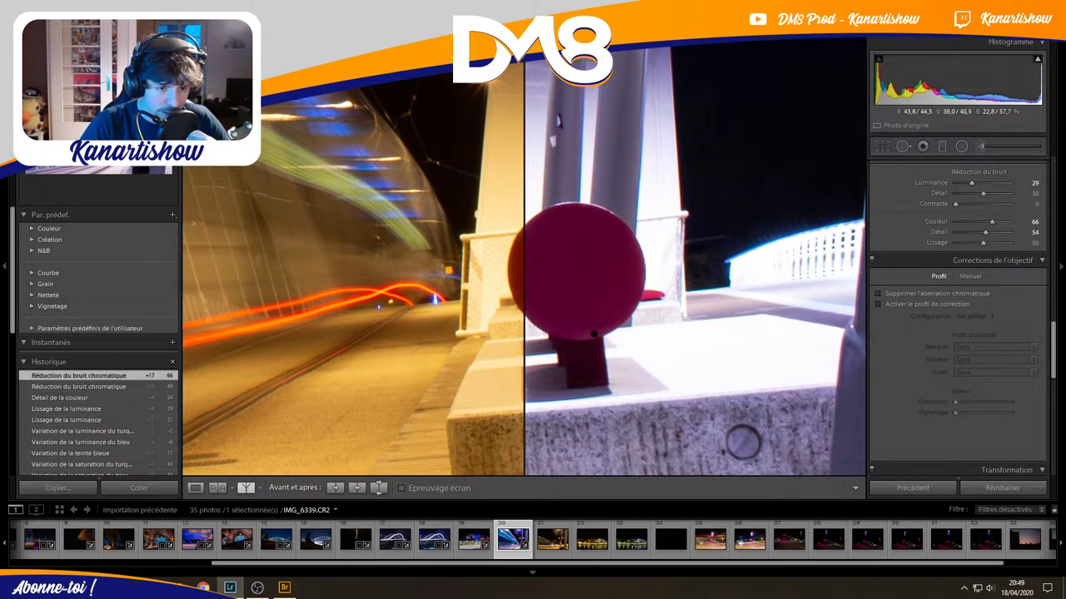
click(574, 281)
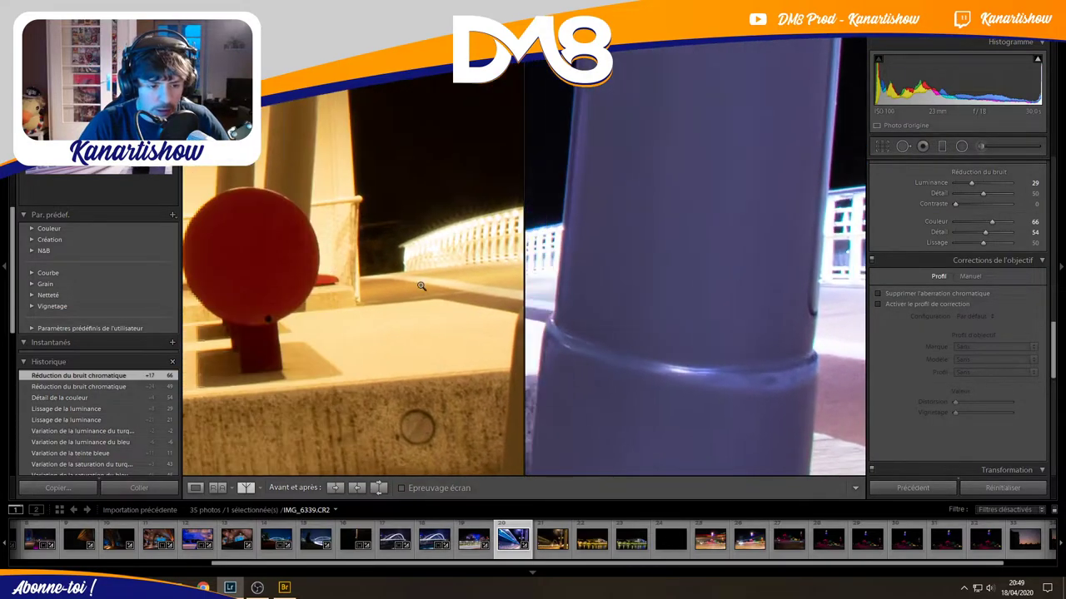
click(421, 285)
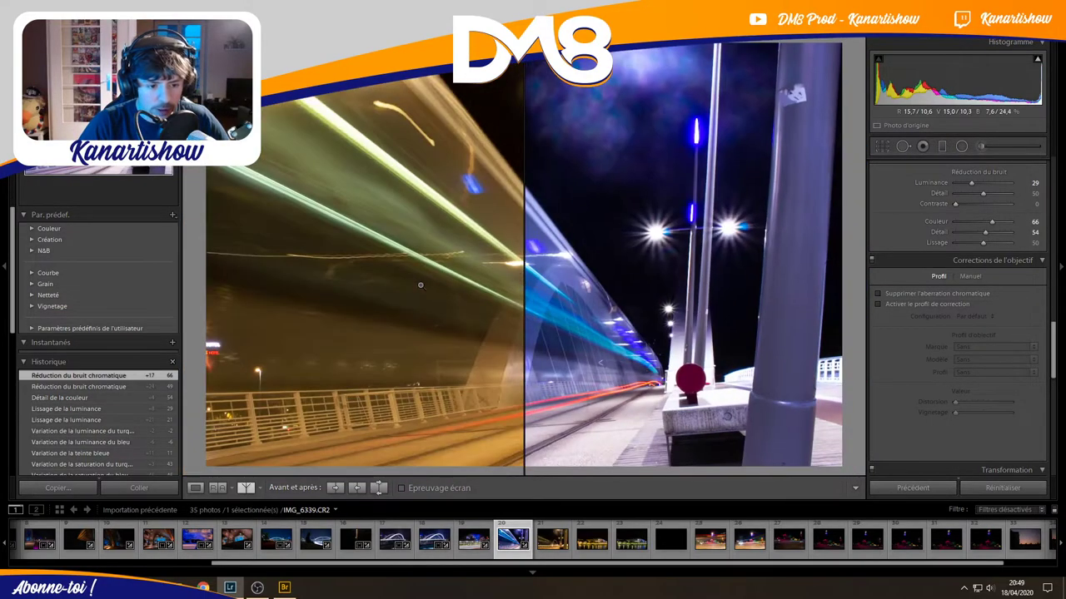
Cycle through the top/bottom and left/right before/after layouts, then show only the edit.
click(245, 488)
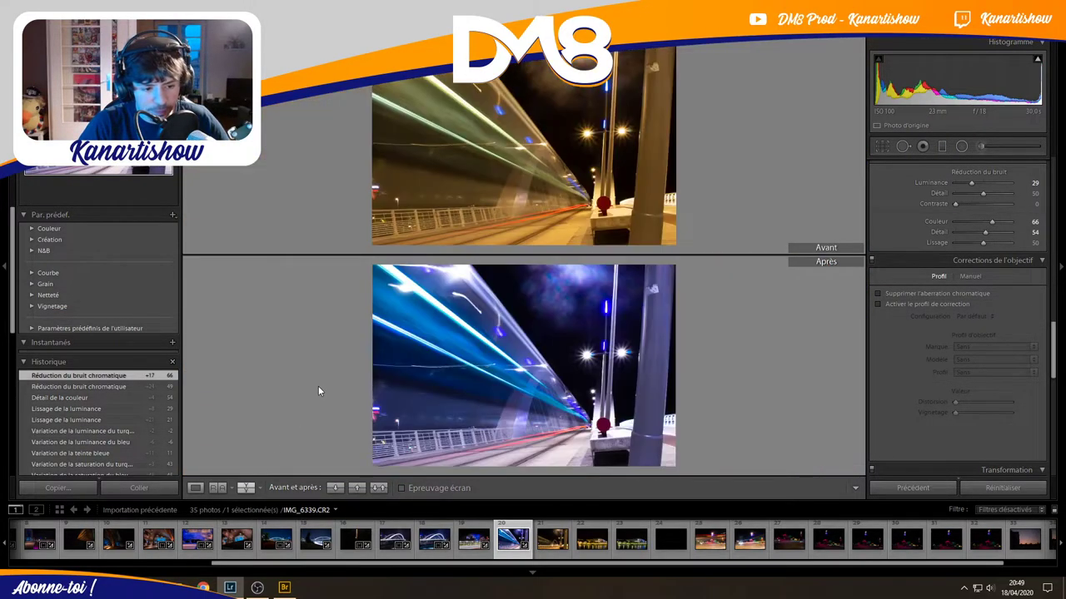
click(247, 488)
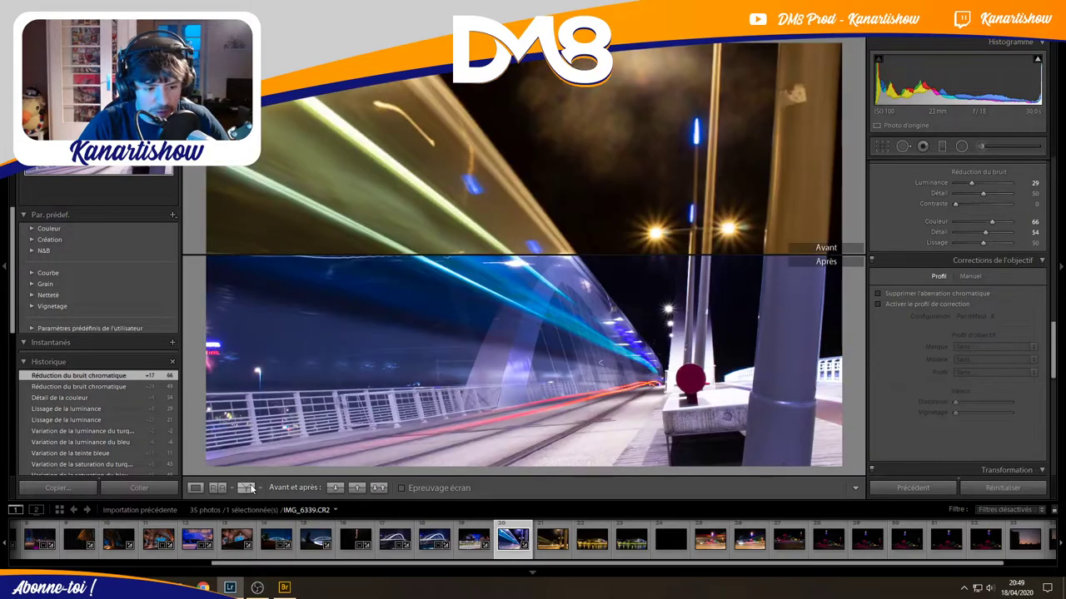
click(246, 488)
click(246, 488)
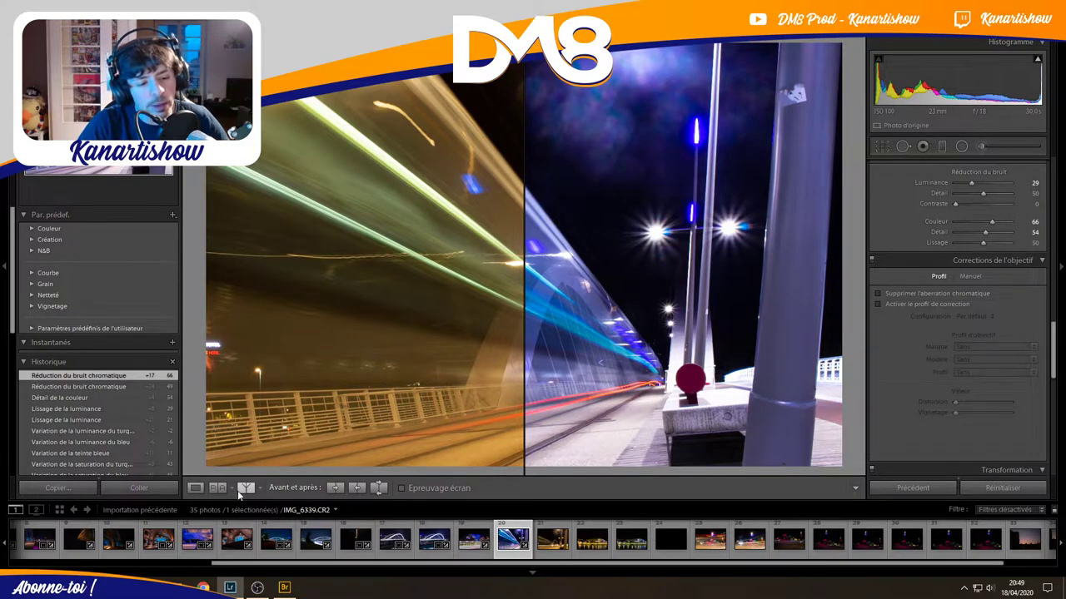
click(240, 490)
click(194, 488)
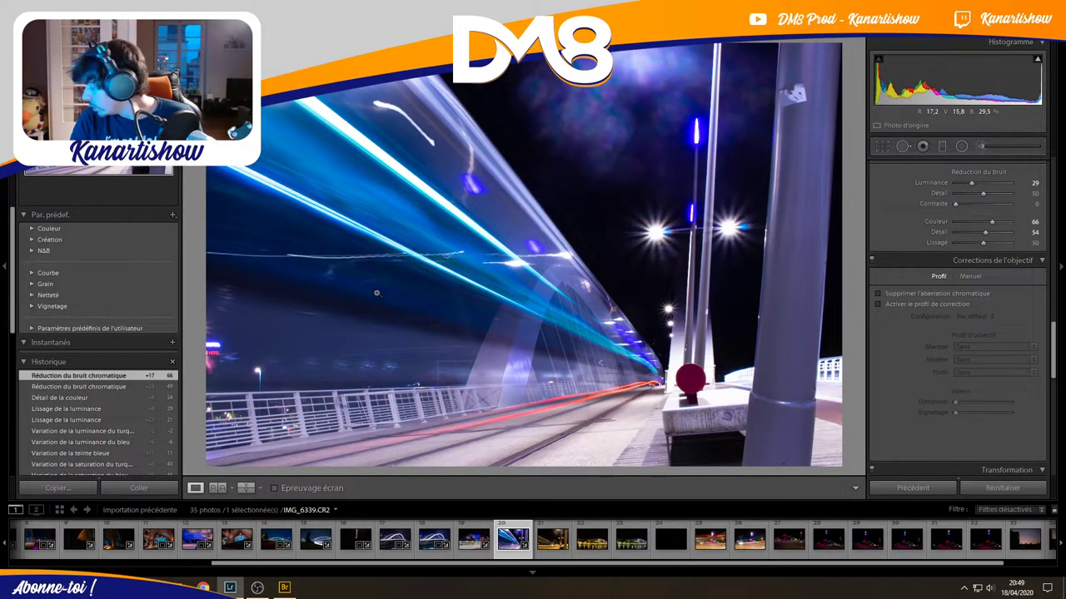
Copy the edited light-trail shot's develop settings and paste them onto IMG_6340.
right_click(504, 196)
mouse_move(569, 413)
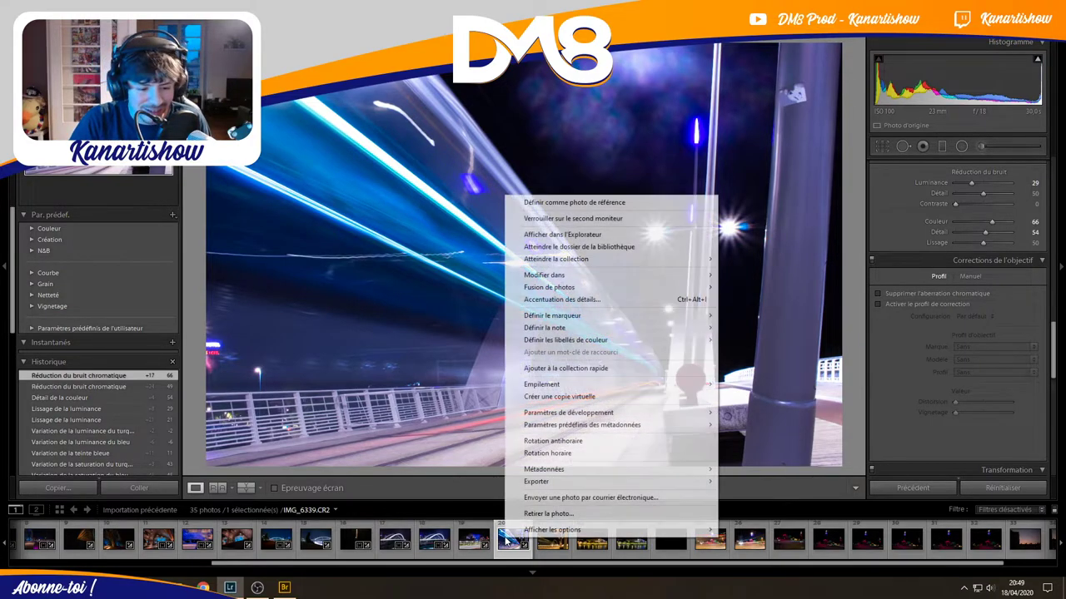
click(766, 457)
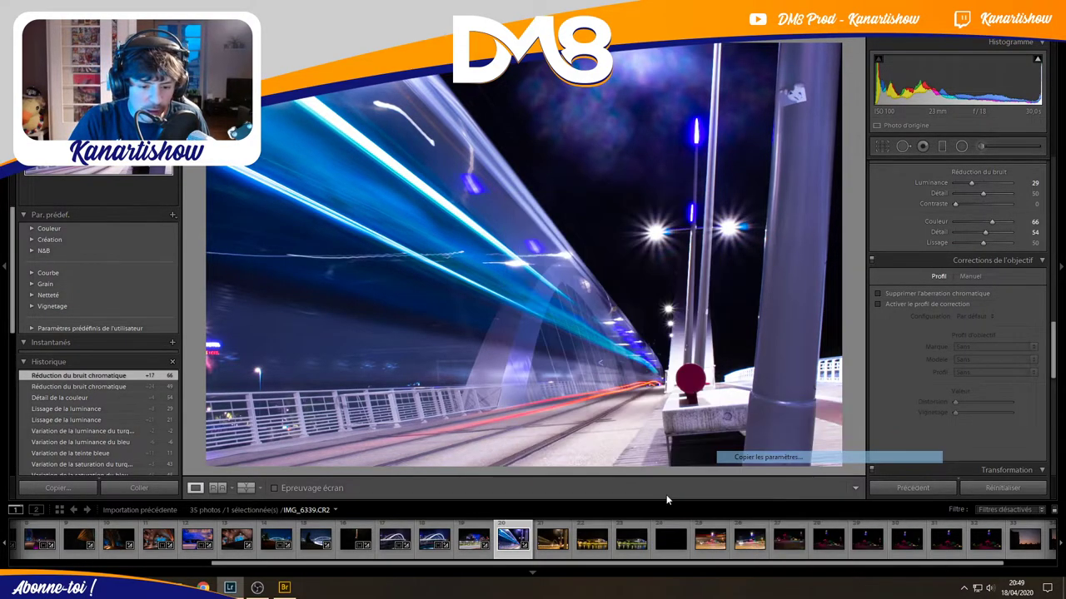
click(706, 418)
click(548, 543)
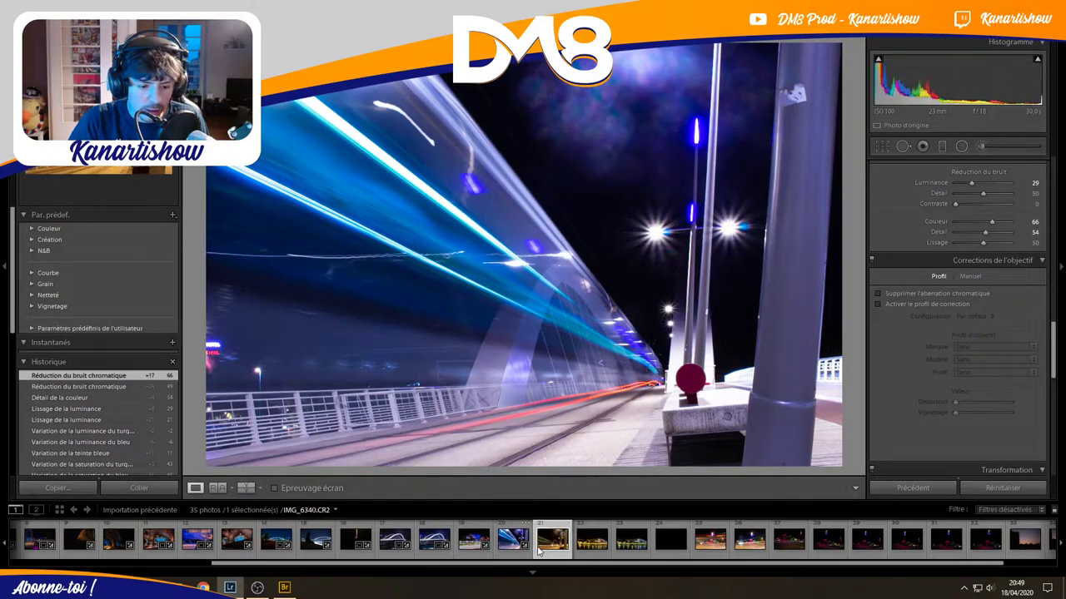
right_click(547, 549)
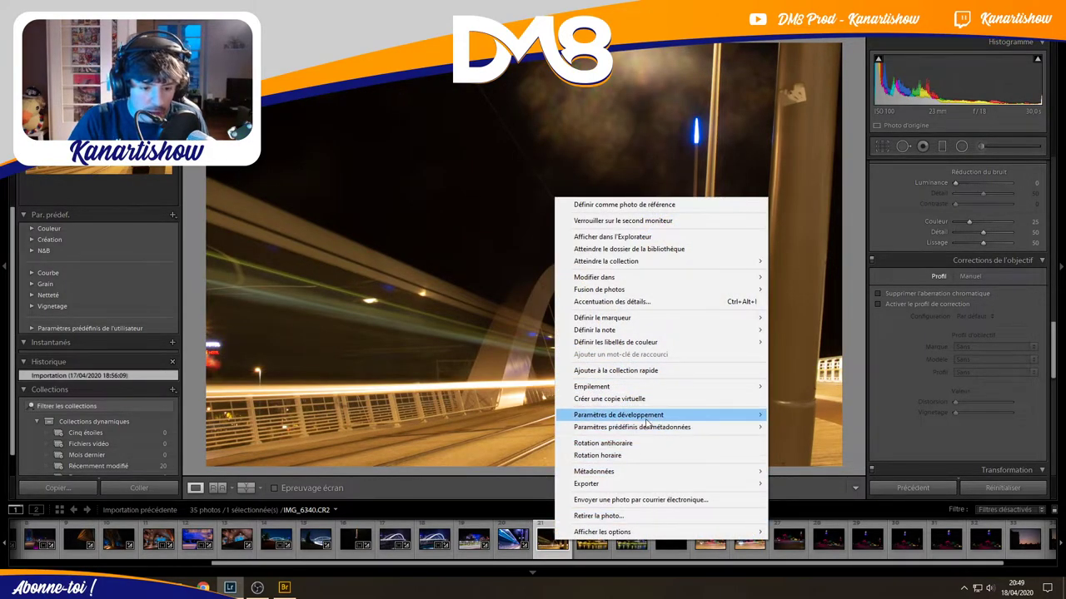
mouse_move(618, 414)
click(821, 473)
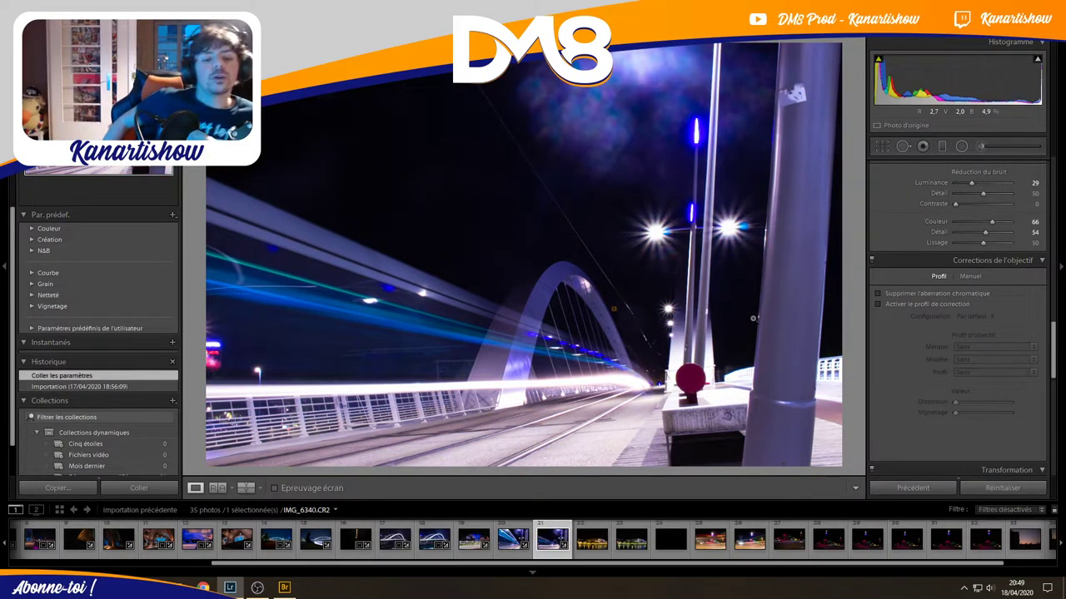
click(623, 383)
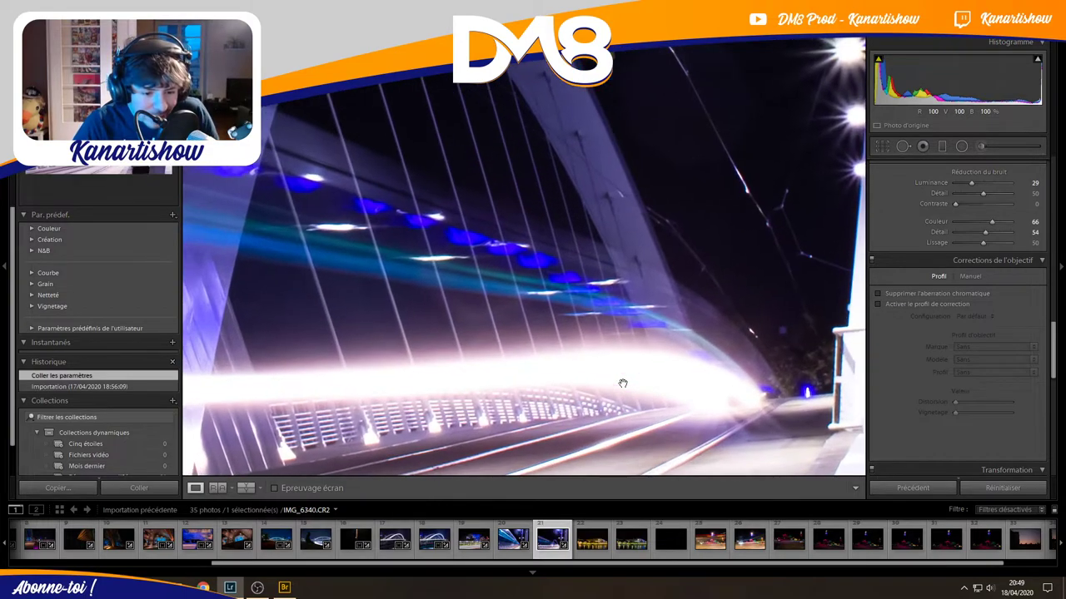
click(597, 367)
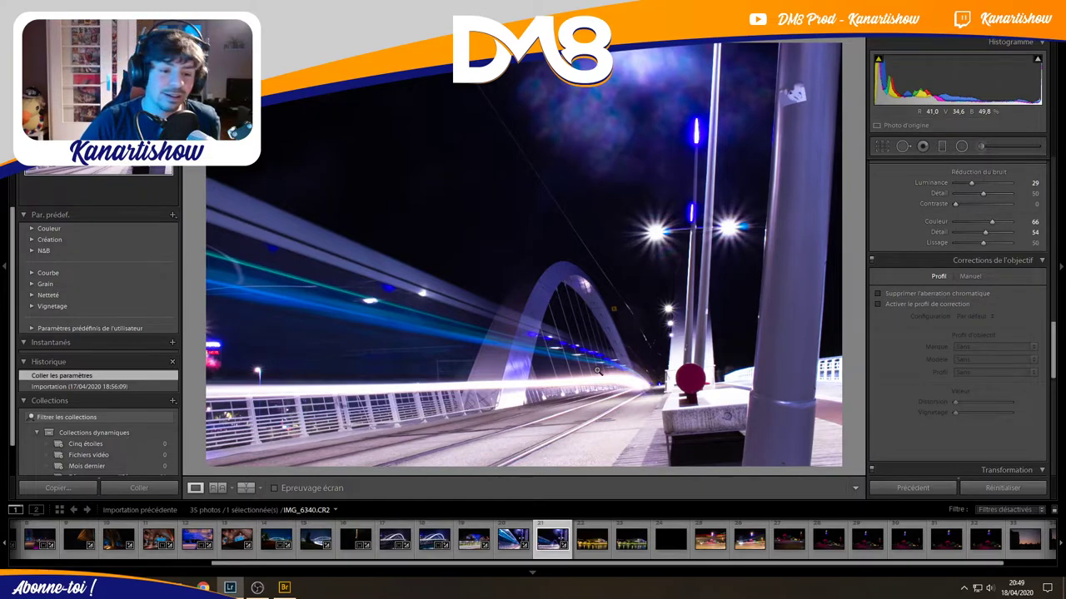
Paste the copied develop settings onto IMG_6341, then onto IMG_6342 with Ctrl+Shift+V.
click(586, 547)
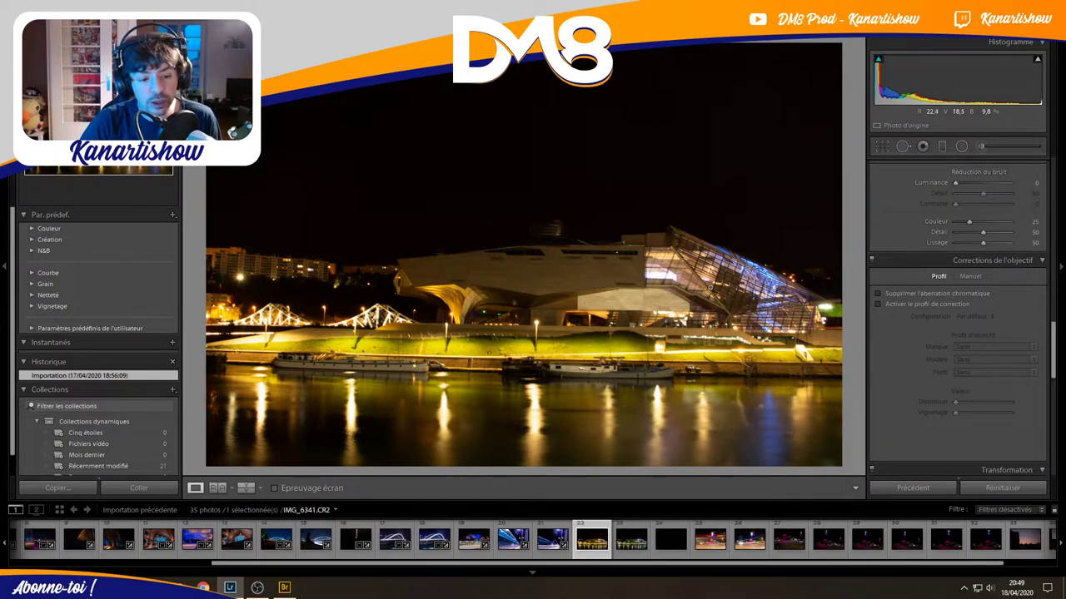
right_click(586, 537)
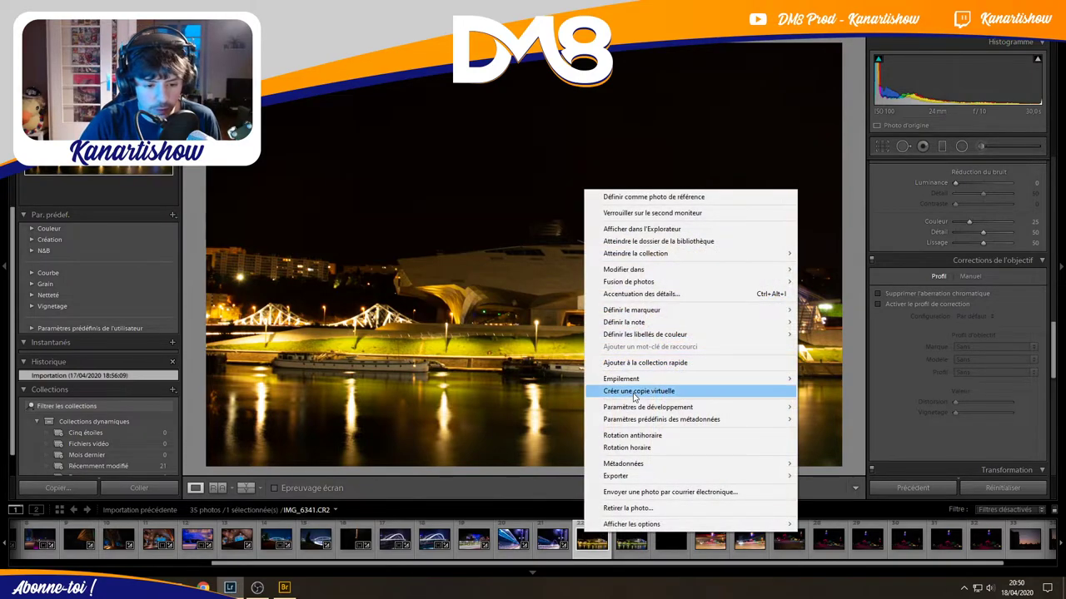
click(626, 546)
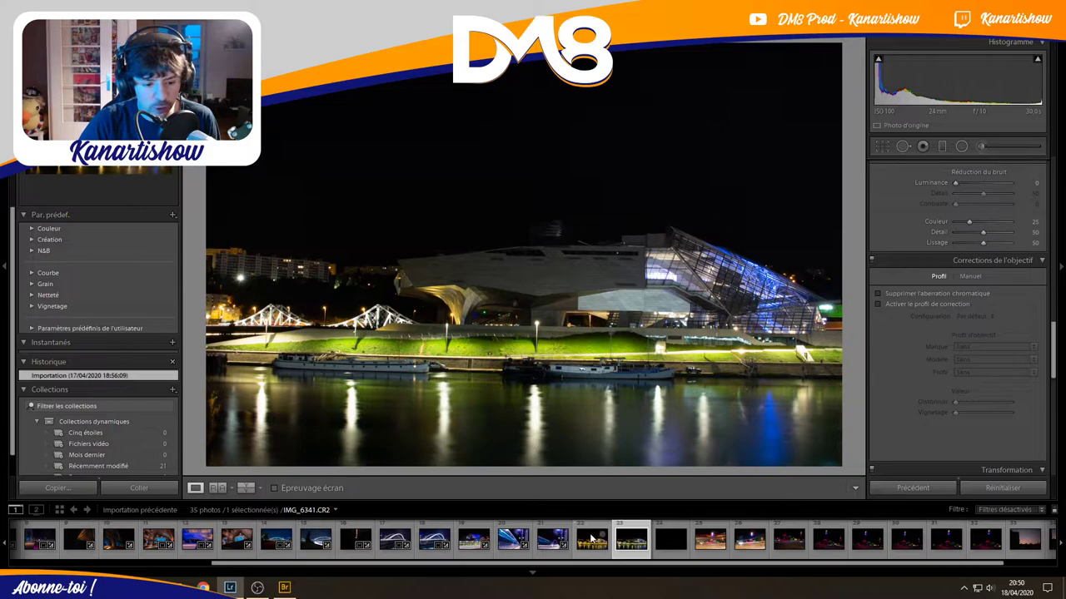
right_click(590, 541)
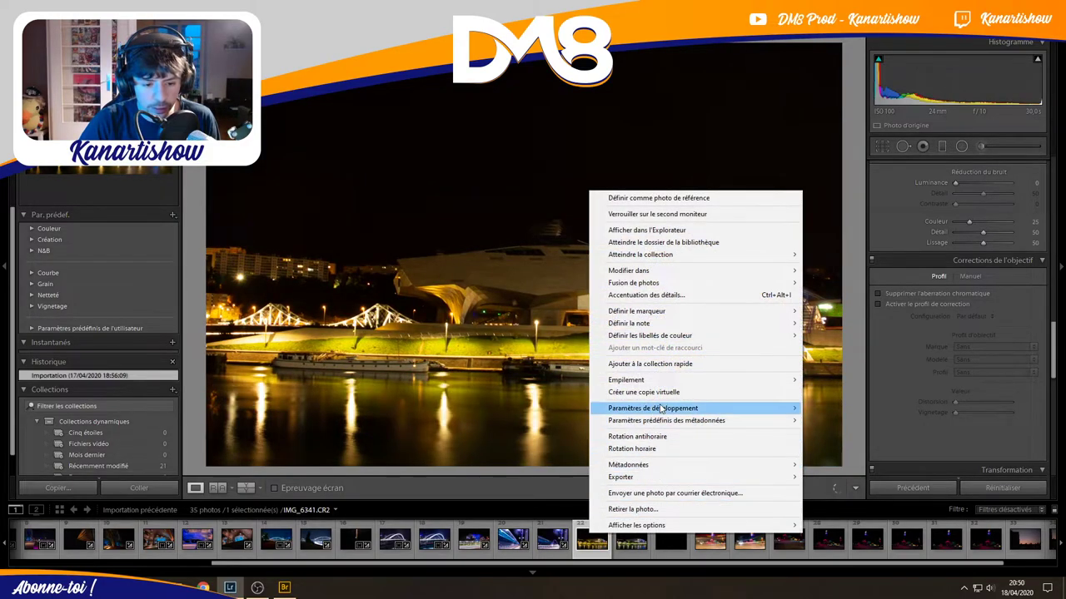
mouse_move(653, 408)
click(849, 465)
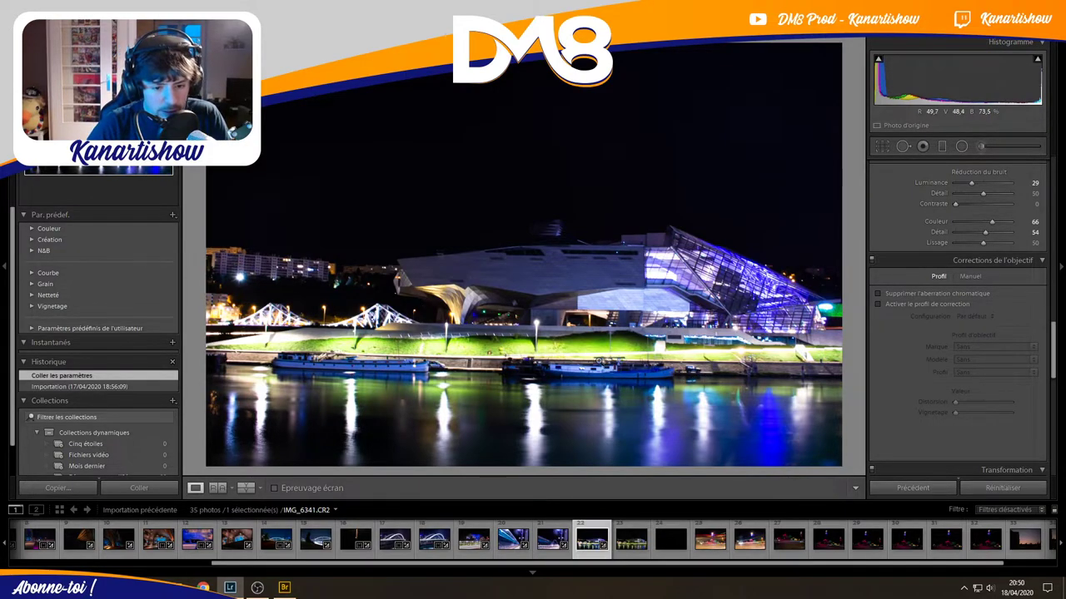
click(623, 541)
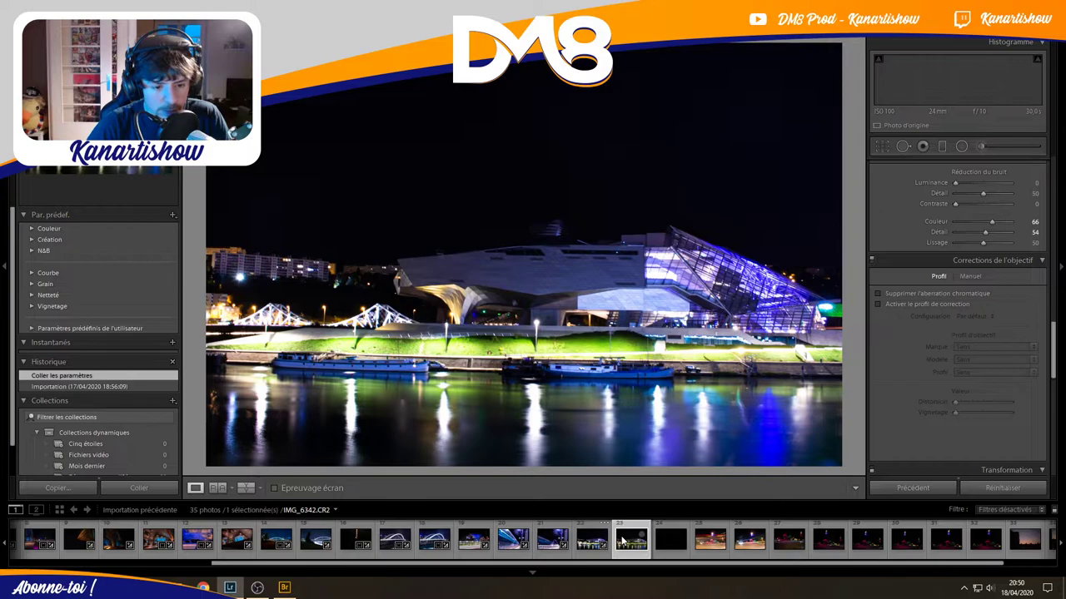
key(ctrl+shift+v)
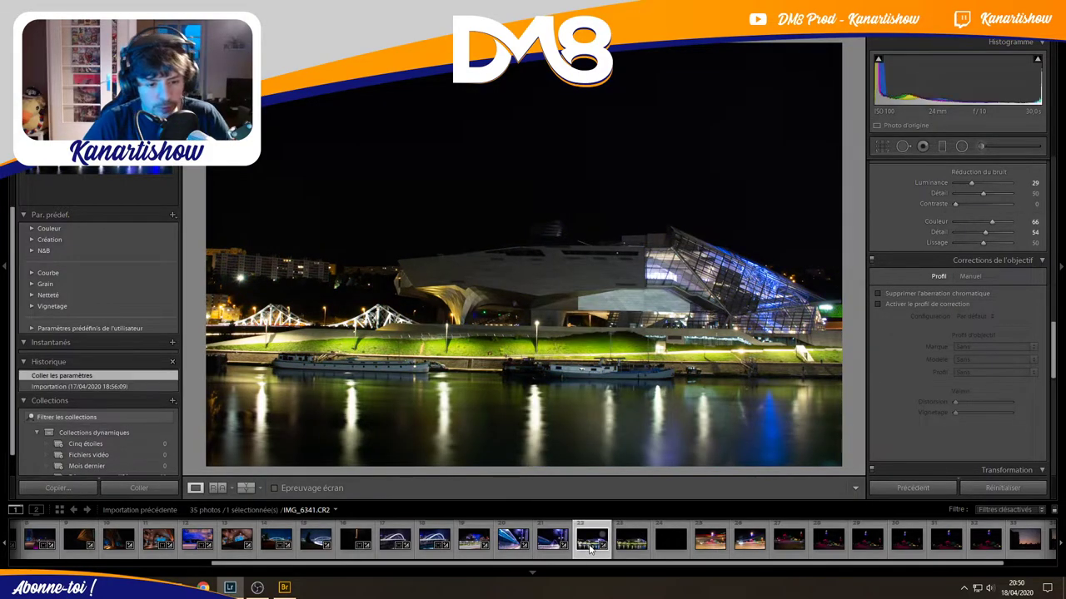
Merge IMG_6341 and IMG_6342 to HDR, producing IMG_6341-HDR.dng, and select it.
ctrl+click(616, 541)
right_click(626, 543)
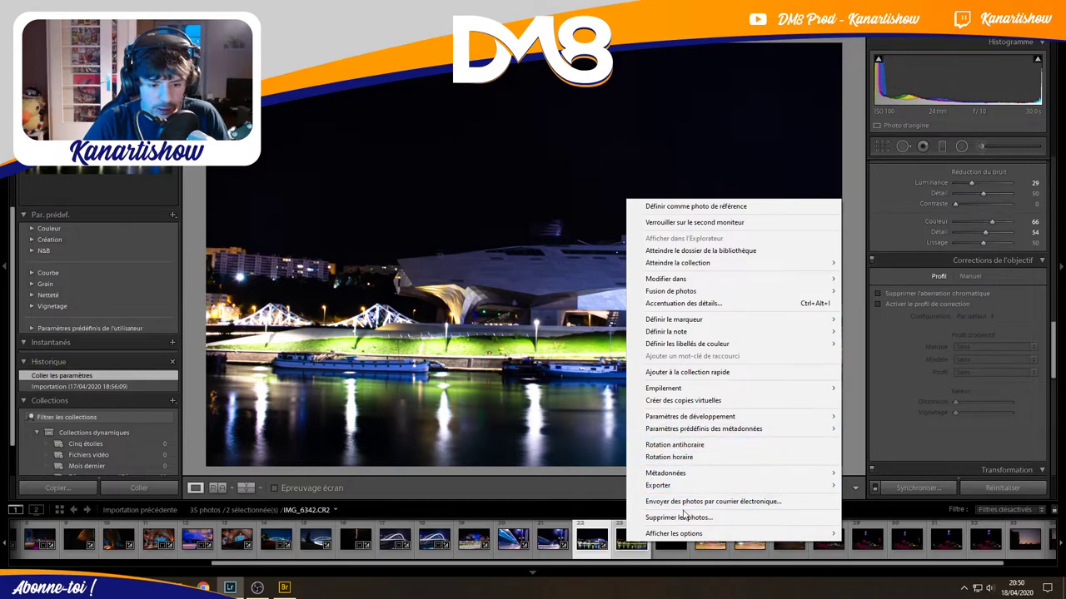
mouse_move(670, 291)
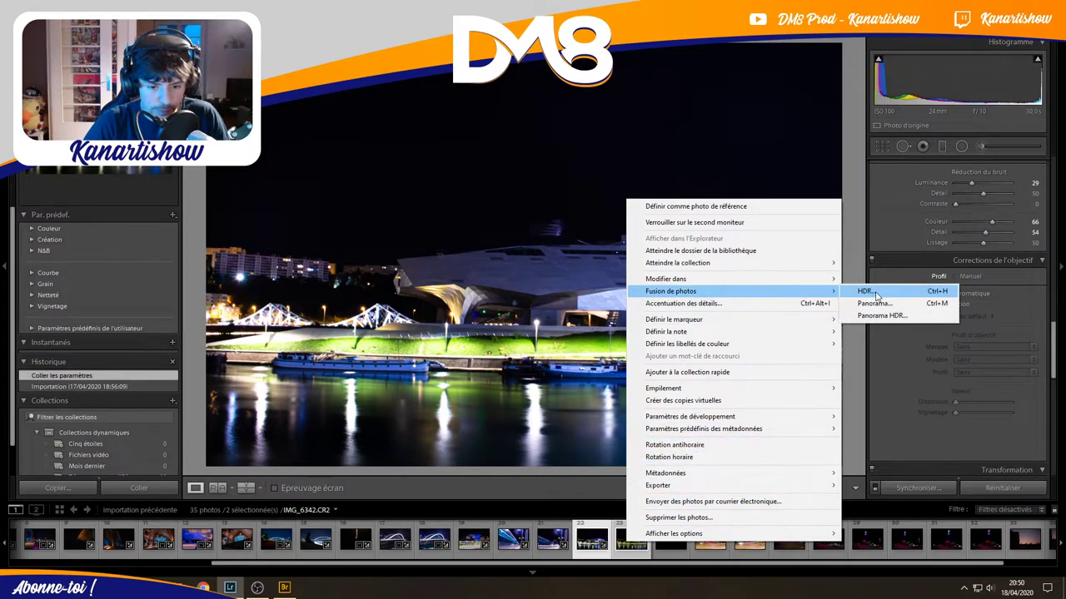
click(878, 291)
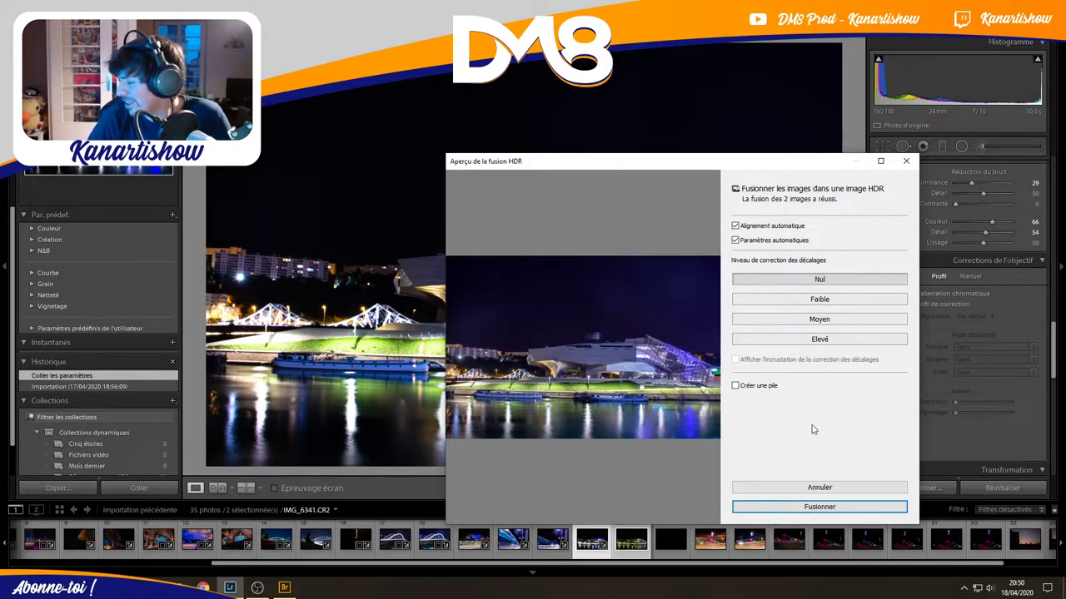
click(819, 507)
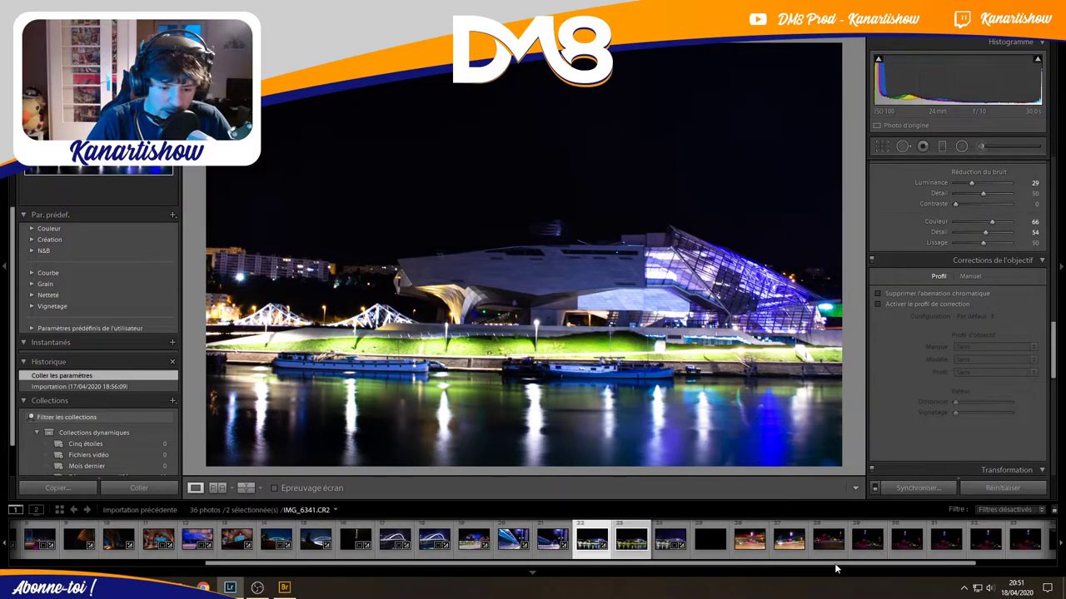
click(708, 541)
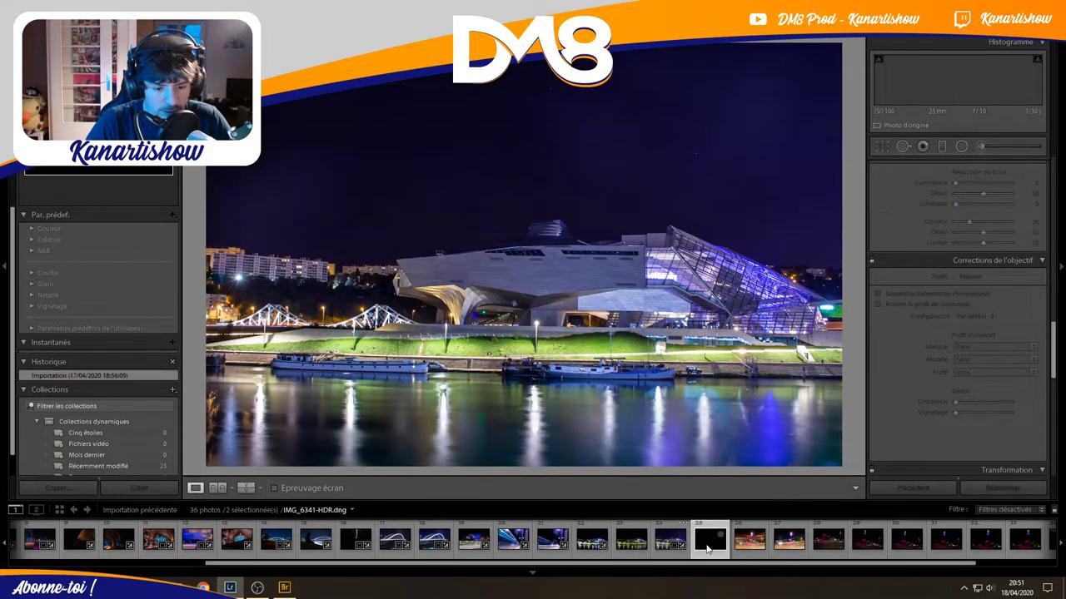
Select the black photo IMG_6343 and nudge its exposure up.
click(707, 547)
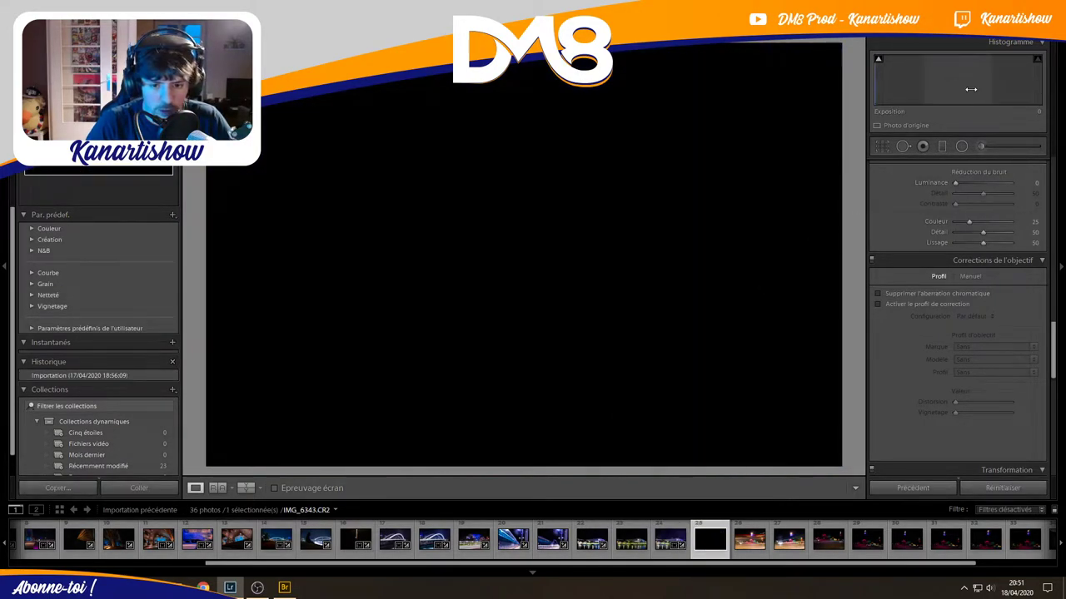
scroll(935, 237, up, 5)
scroll(935, 236, up, 3)
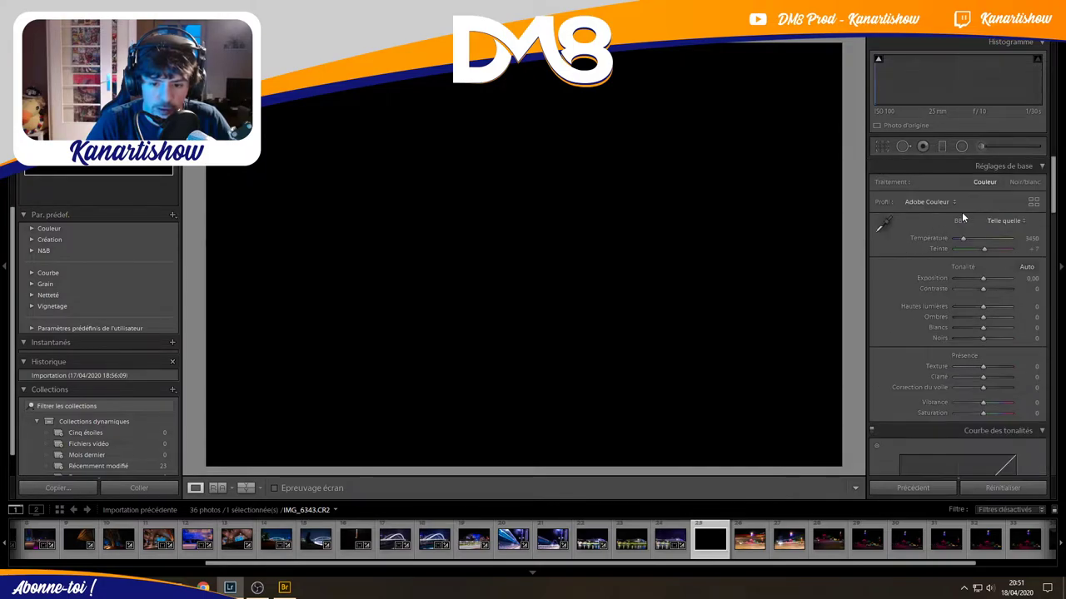
mouse_move(989, 276)
mouse_down()
mouse_move(1017, 283)
mouse_move(999, 279)
mouse_up()
Remove IMG_6343 from the catalogue only, then bring up IMG_6341-HDR.dng.
right_click(704, 543)
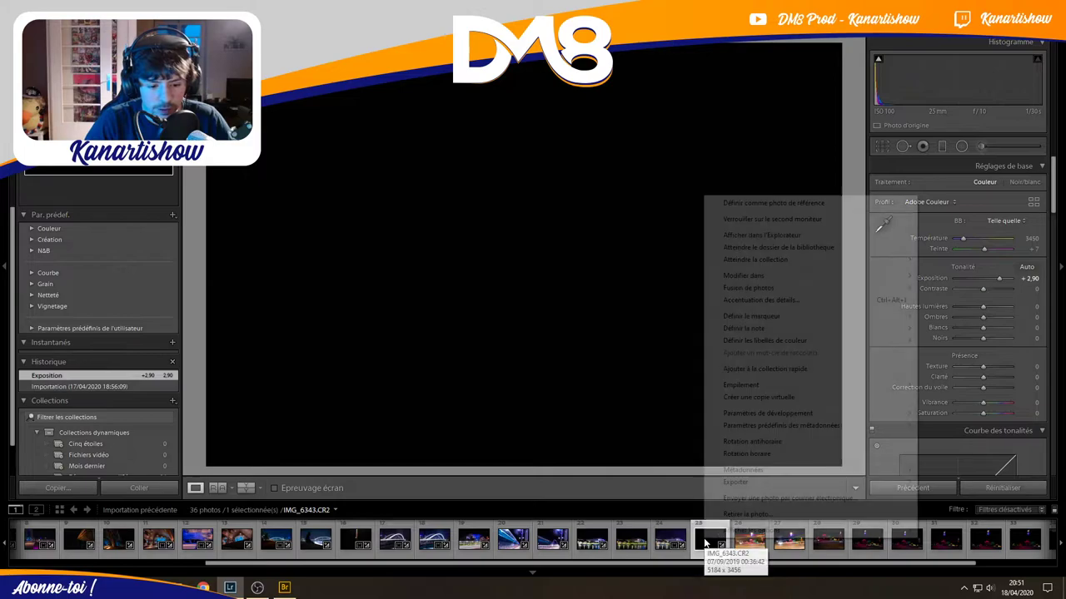
click(738, 515)
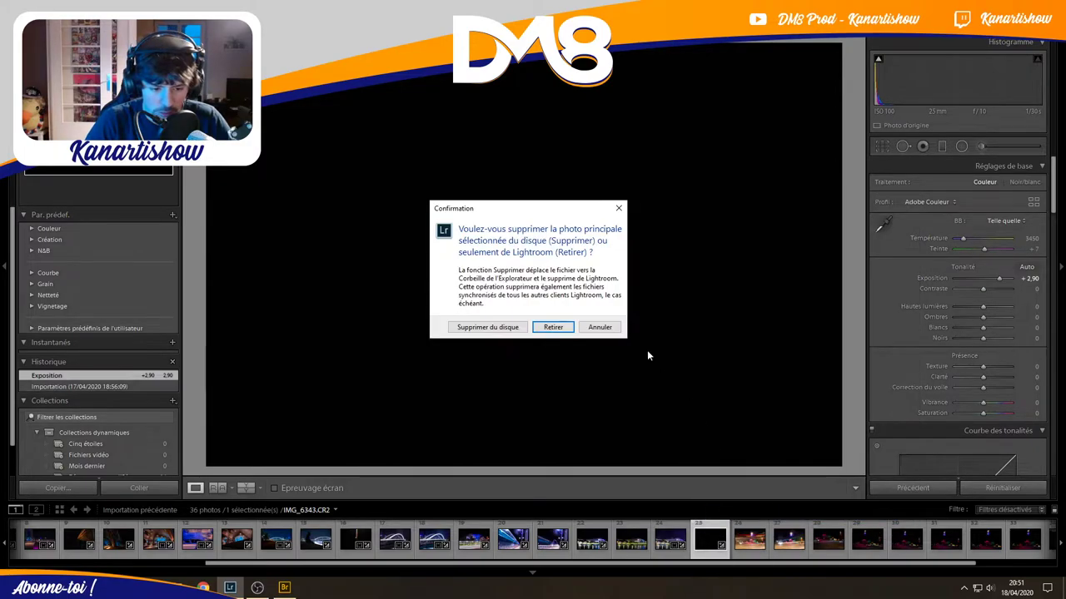
click(553, 327)
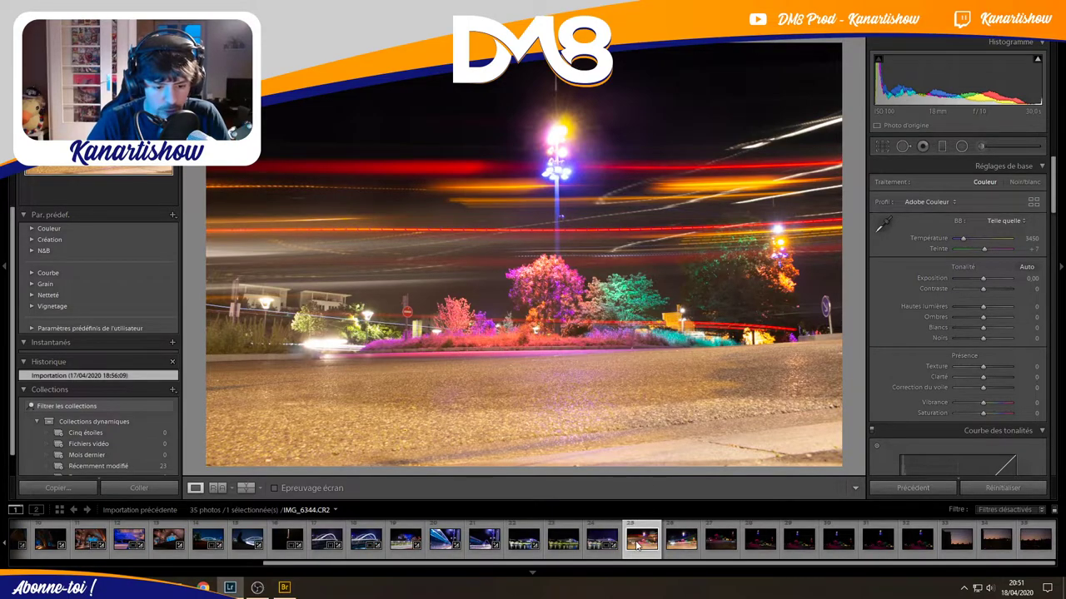
click(675, 543)
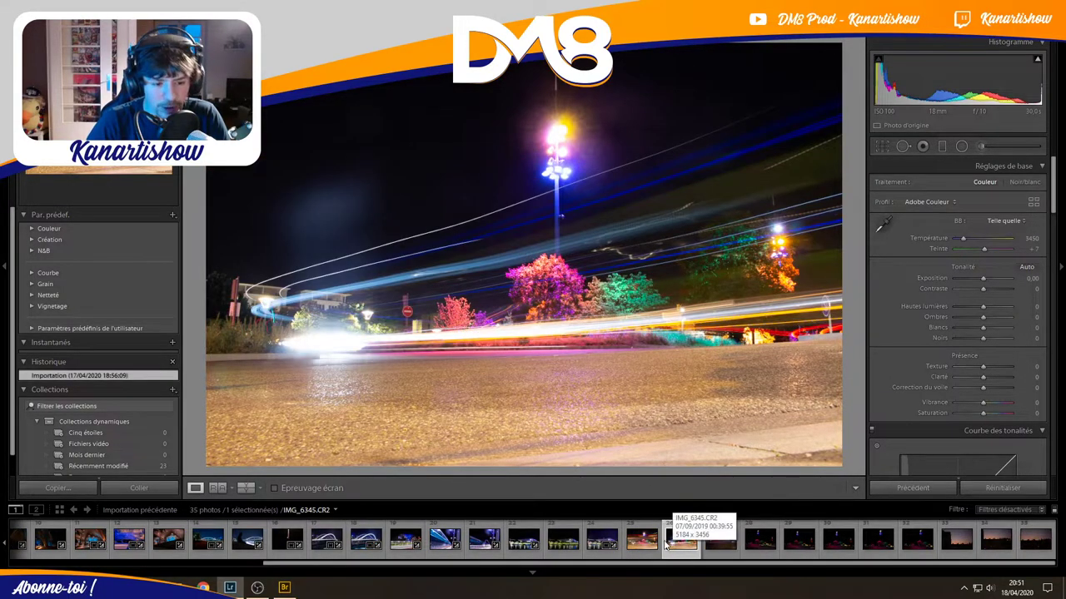
click(594, 543)
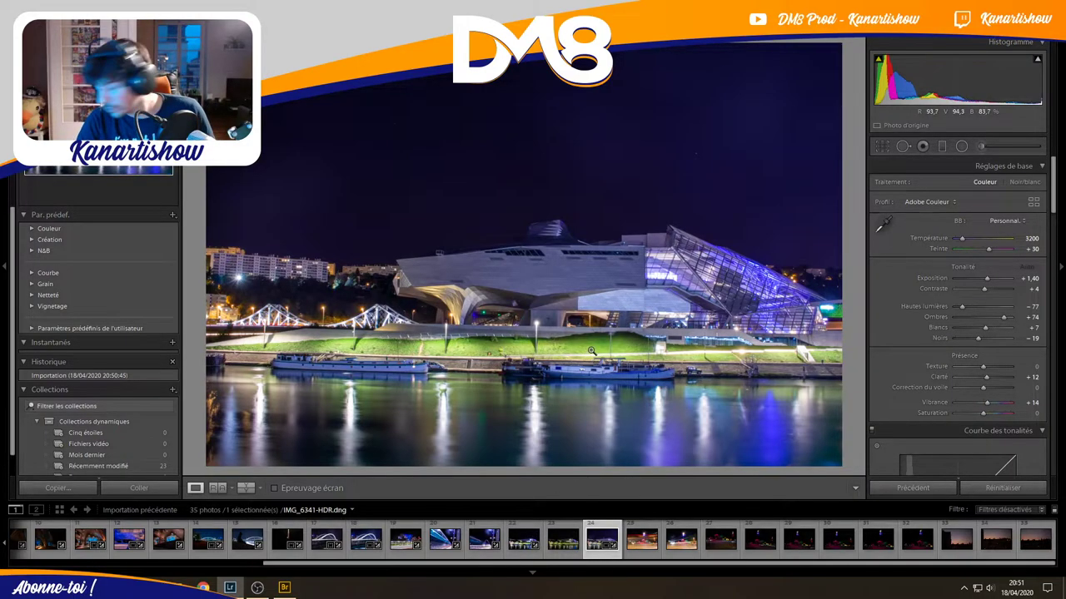
After a before/after check, set highlights -80, shadows +50, whites -78, blacks -30.
click(245, 488)
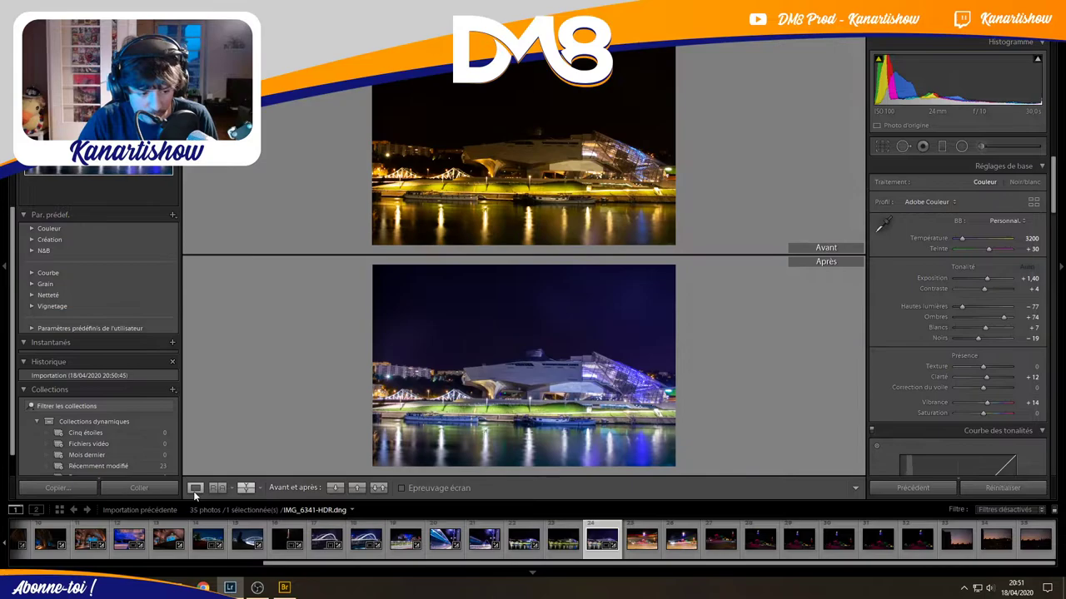
click(195, 488)
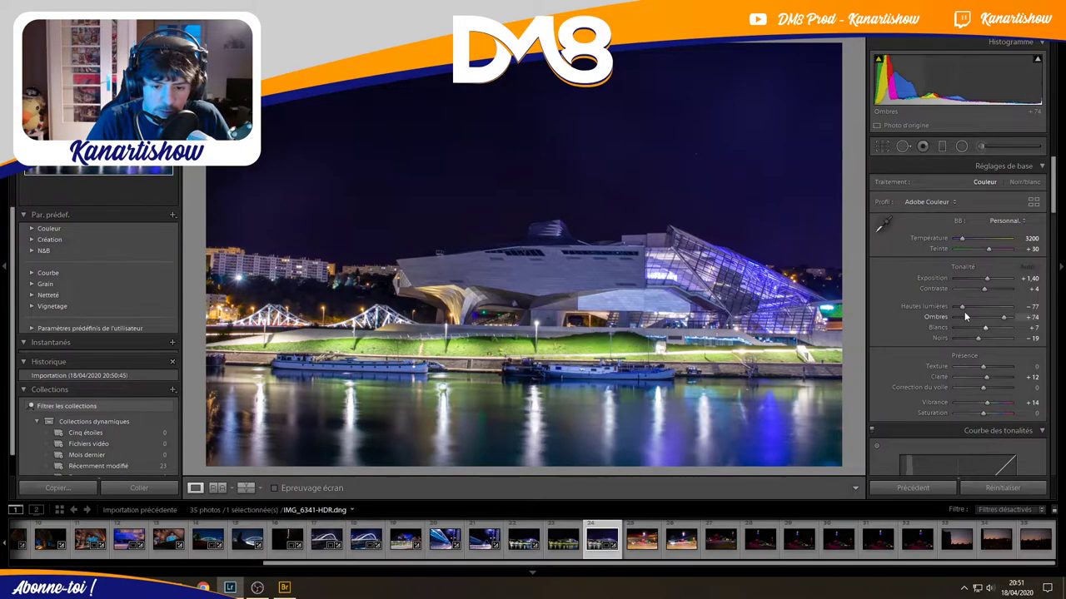
mouse_move(960, 306)
mouse_down()
mouse_move(991, 321)
mouse_move(974, 339)
mouse_move(961, 331)
mouse_up()
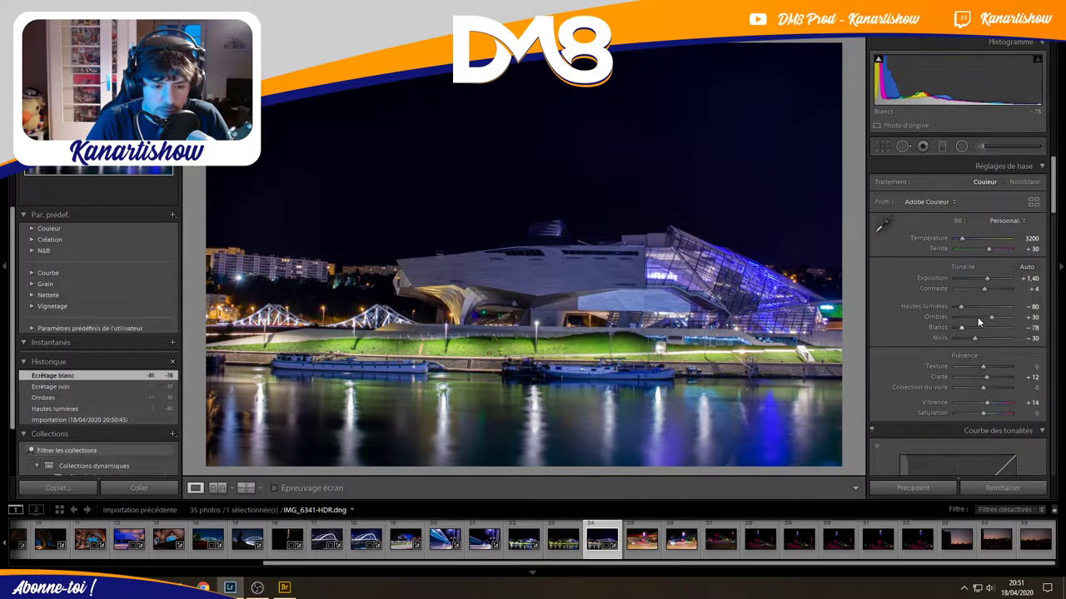
scroll(897, 372, down, 2)
scroll(932, 350, down, 5)
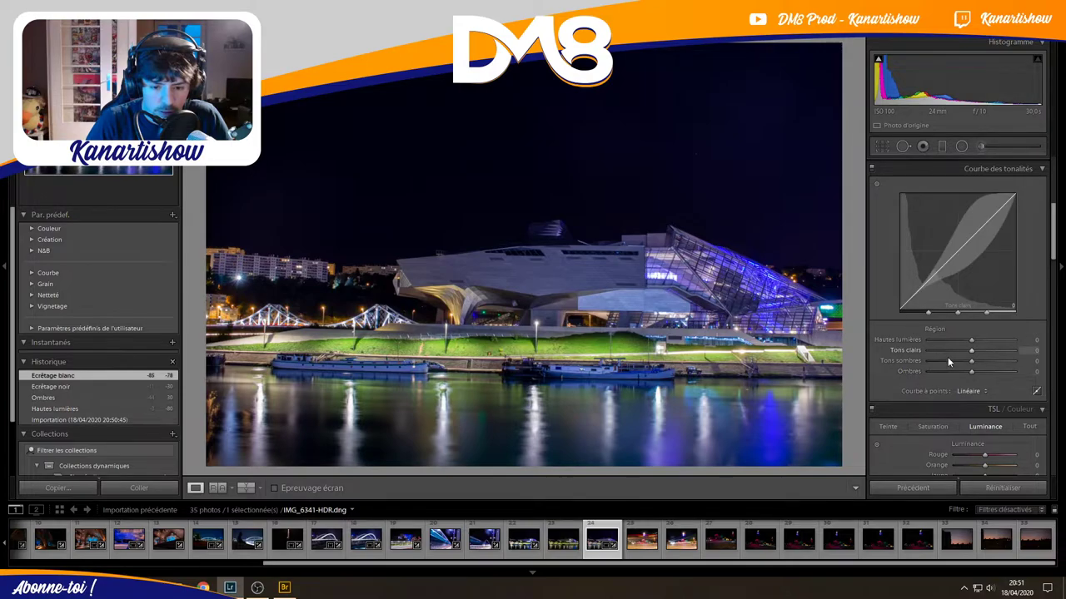
Set tone curve regions: highlights -65, lights -43, darks +18, shadows -9.
drag(971, 371, 965, 369)
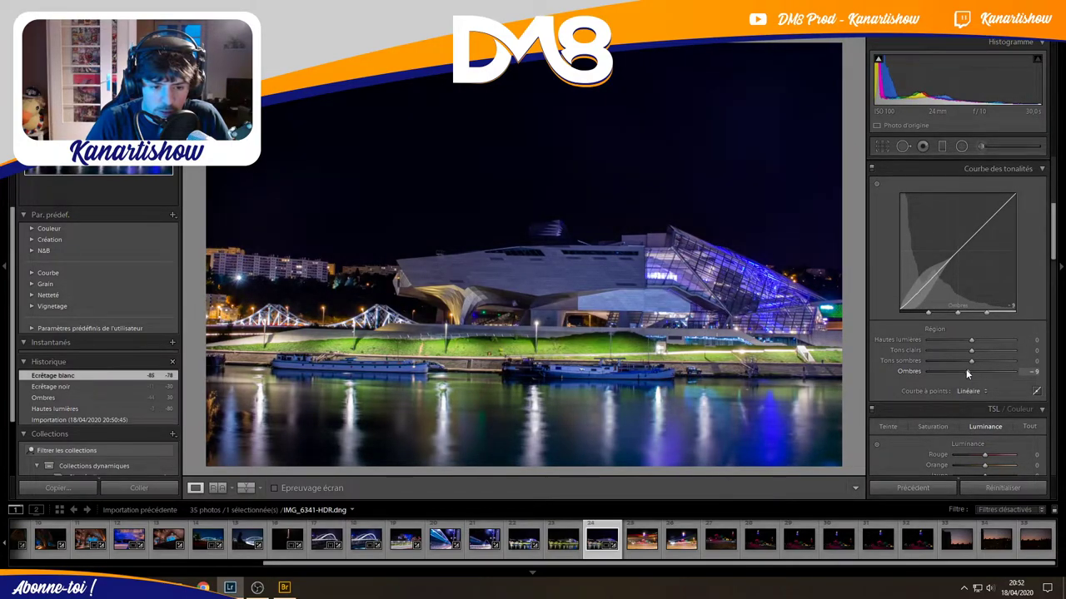
mouse_move(970, 352)
mouse_down()
mouse_move(953, 354)
mouse_move(979, 363)
mouse_up()
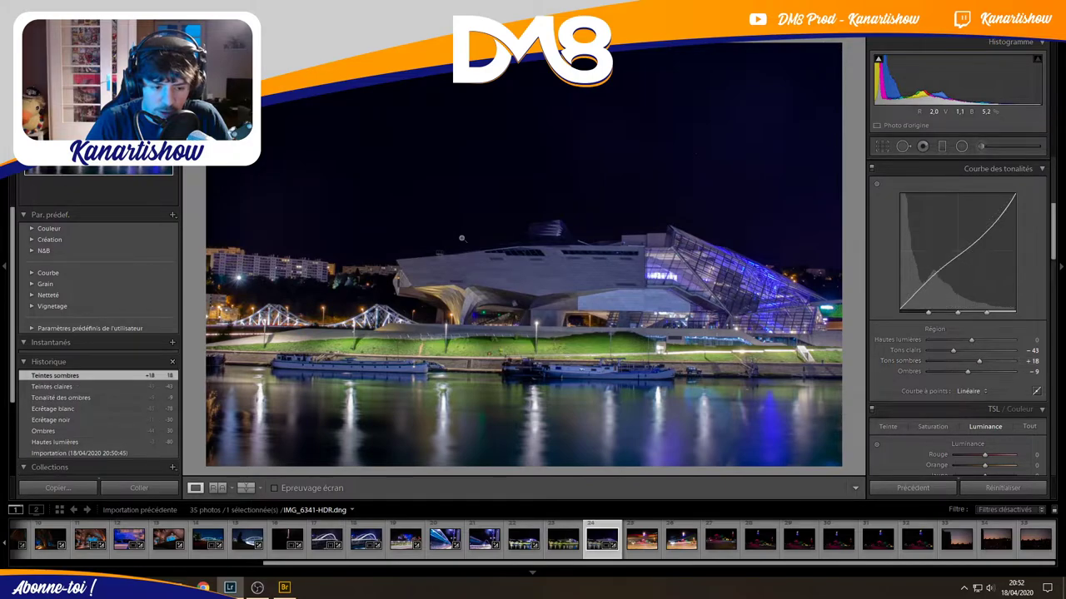
drag(973, 340, 942, 342)
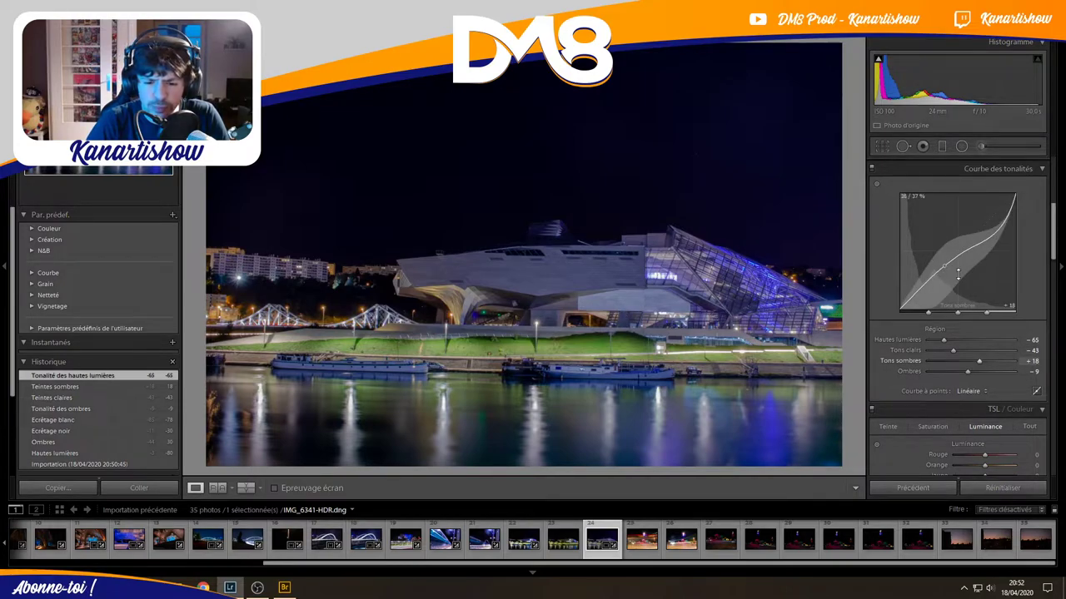
drag(1054, 230, 1056, 265)
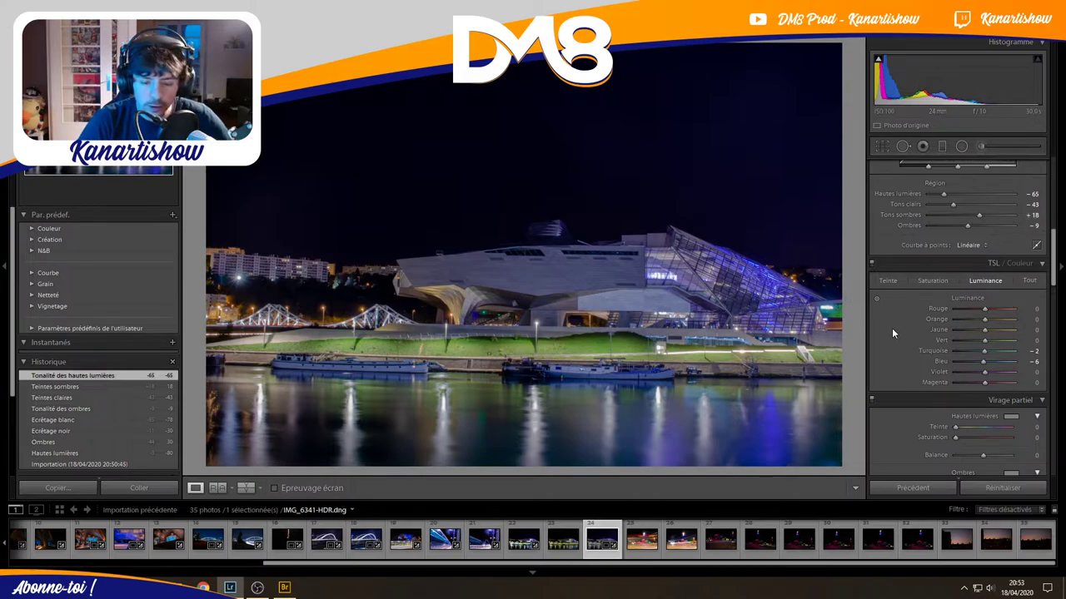
In HSL, set blue hue +4, aqua hue +25 and blue saturation +66.
scroll(891, 332, down, 2)
scroll(891, 332, up, 2)
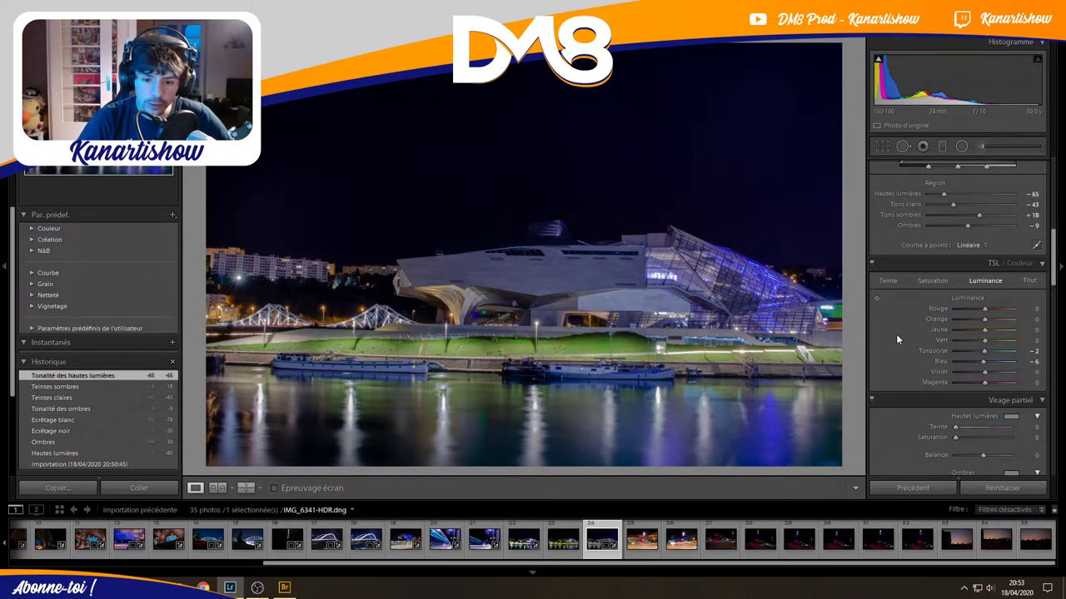
click(887, 280)
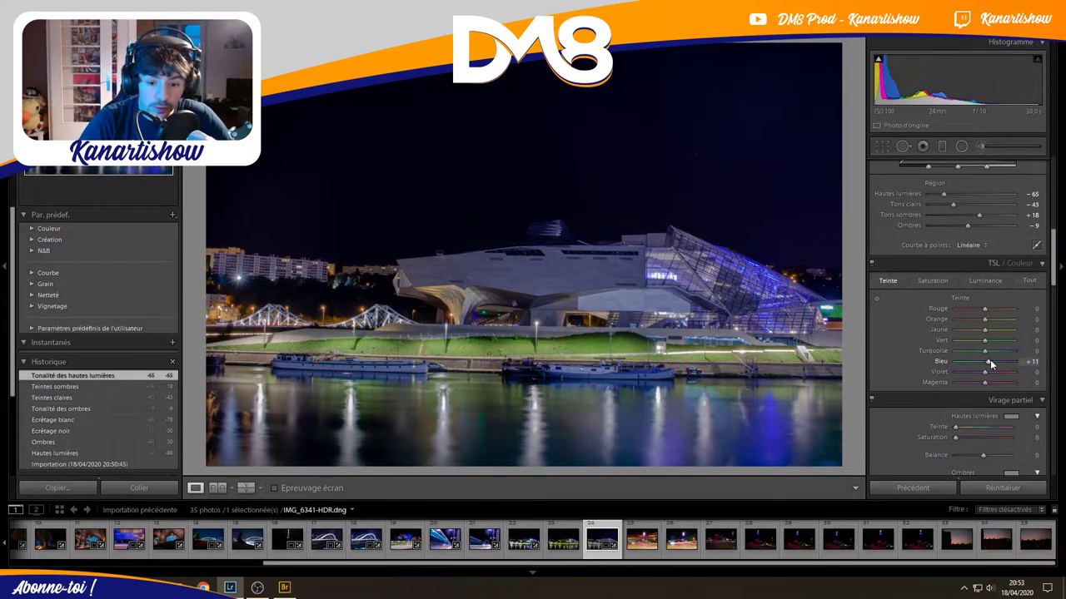
drag(997, 366, 995, 368)
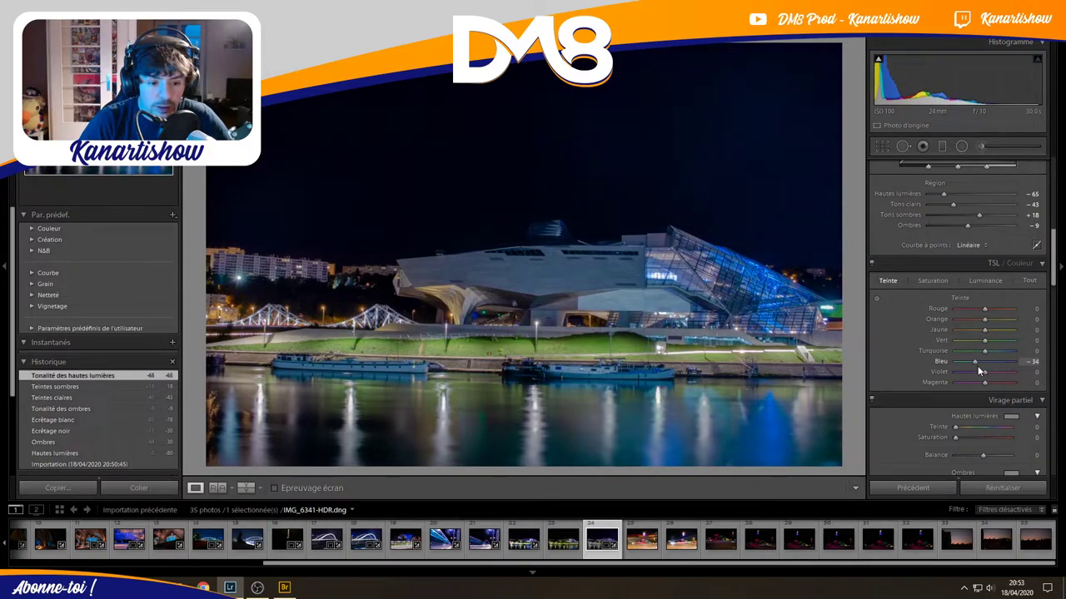
drag(990, 363, 987, 368)
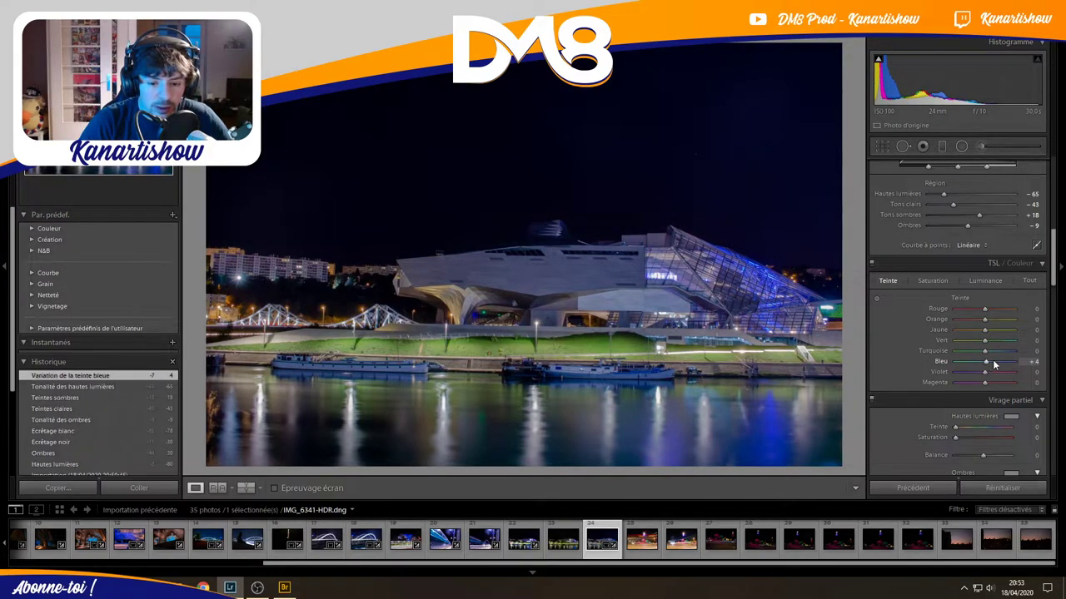
drag(987, 350, 991, 357)
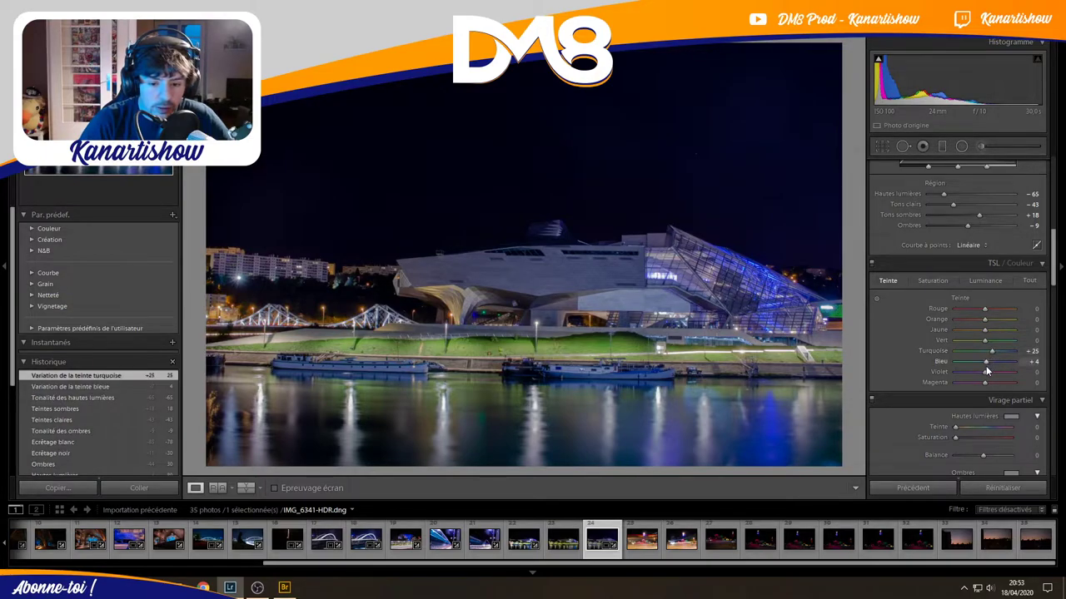
click(934, 281)
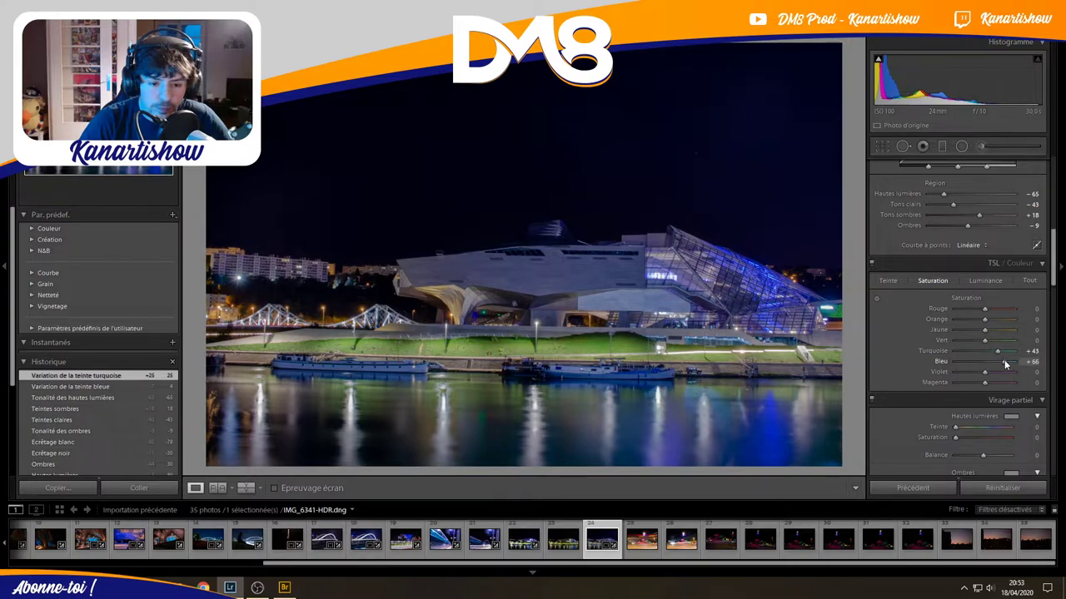
drag(1004, 360, 989, 366)
click(985, 280)
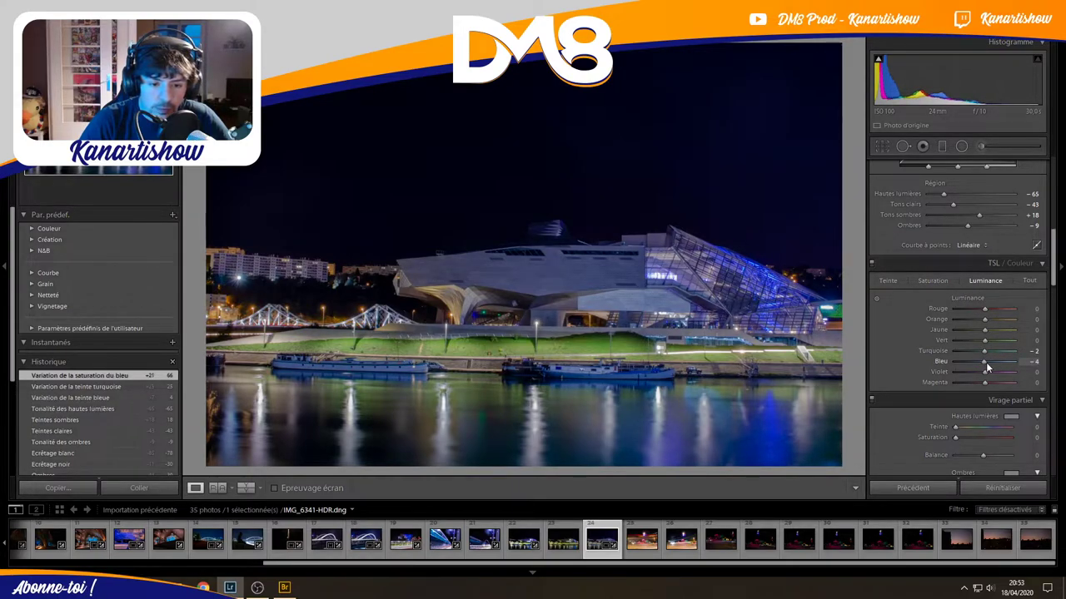
drag(1051, 267, 1049, 192)
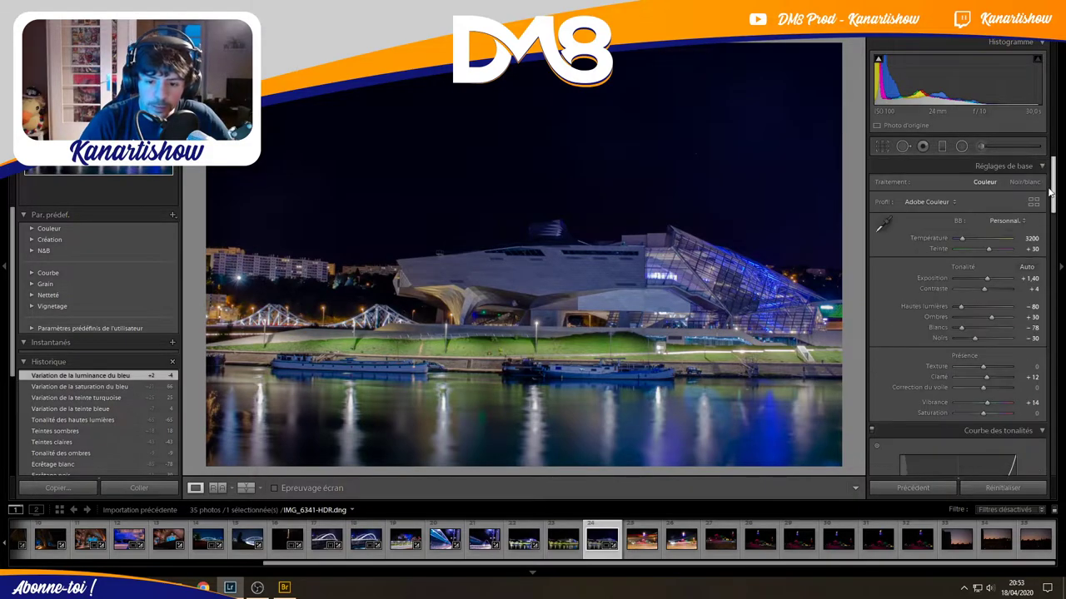
drag(961, 239, 961, 239)
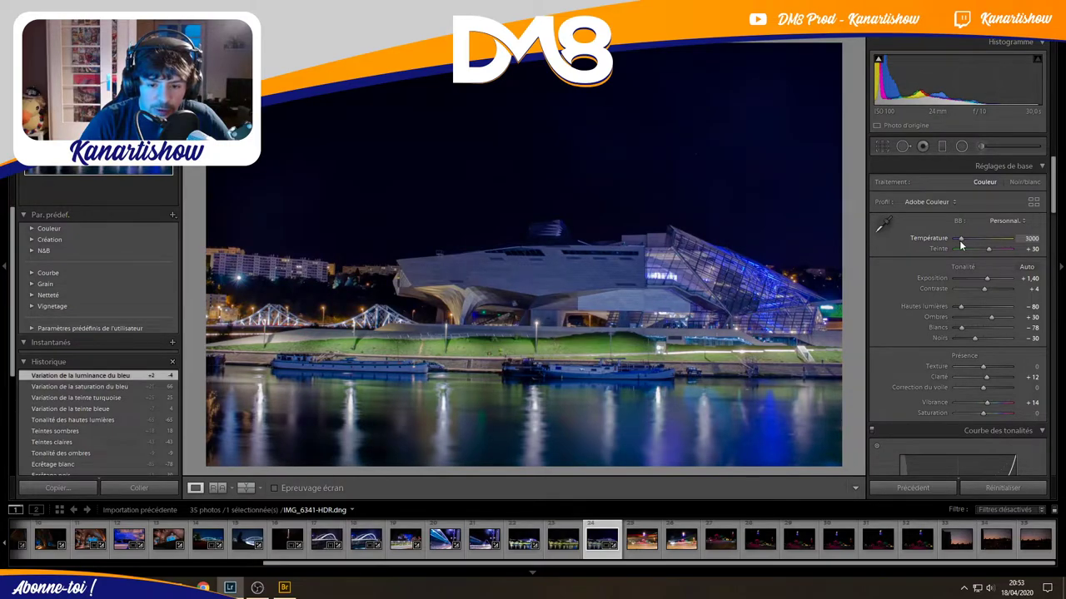
drag(962, 240, 960, 240)
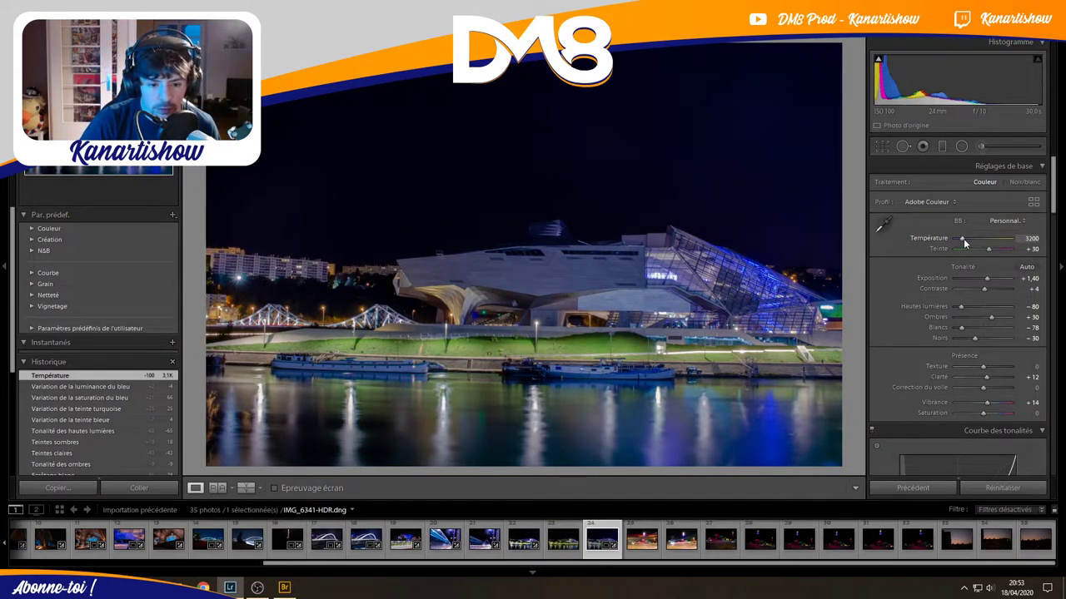
drag(962, 239, 964, 239)
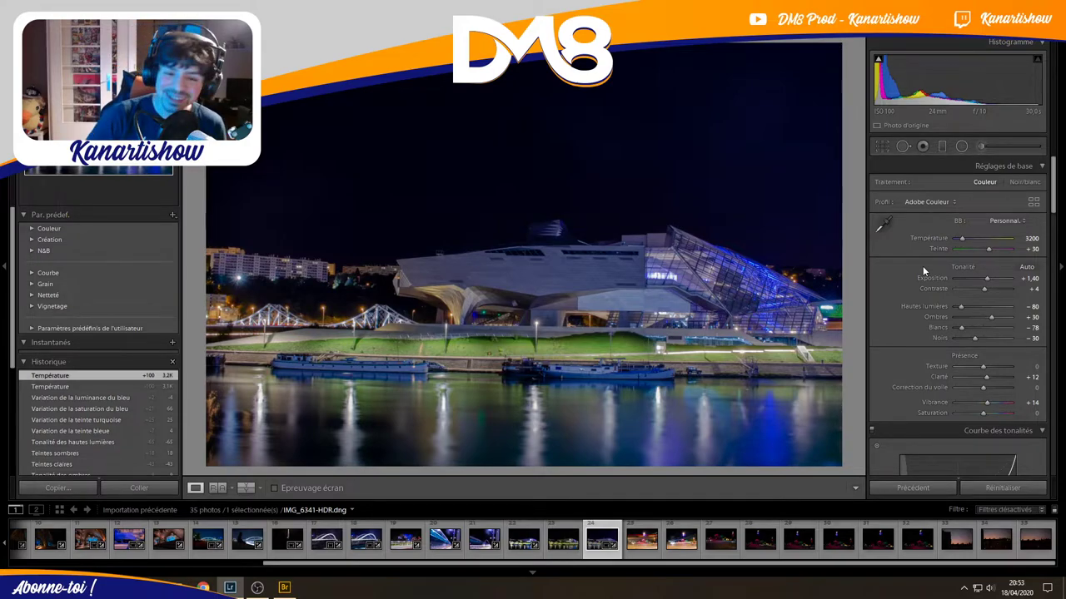
drag(1051, 181, 1054, 316)
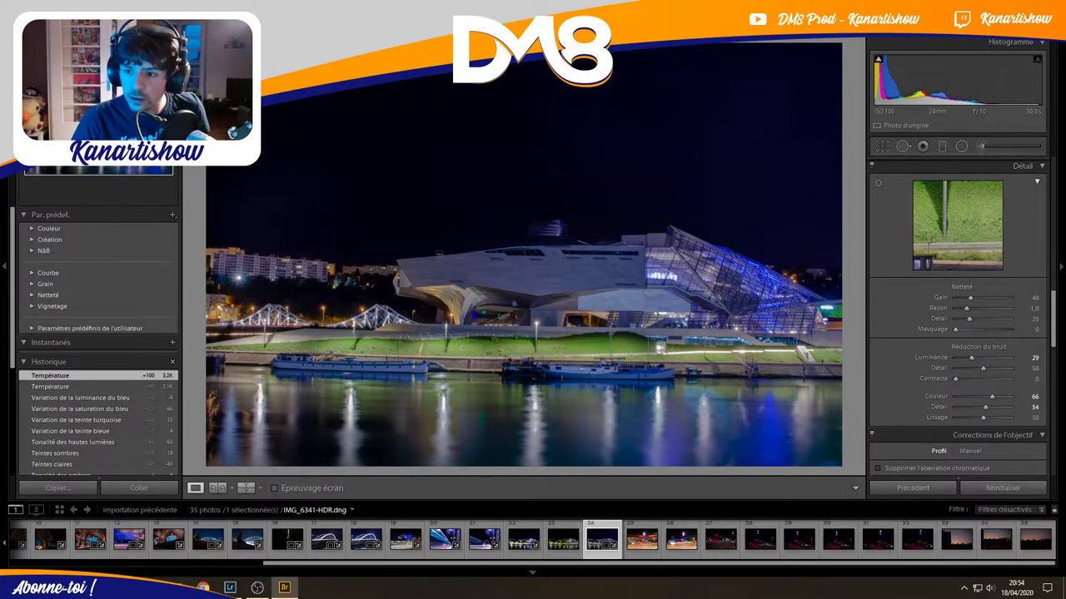
In Bridge, select IMG_6339.CR2 and review its Exif data (Canon EOS 700D, f/3.7).
click(284, 587)
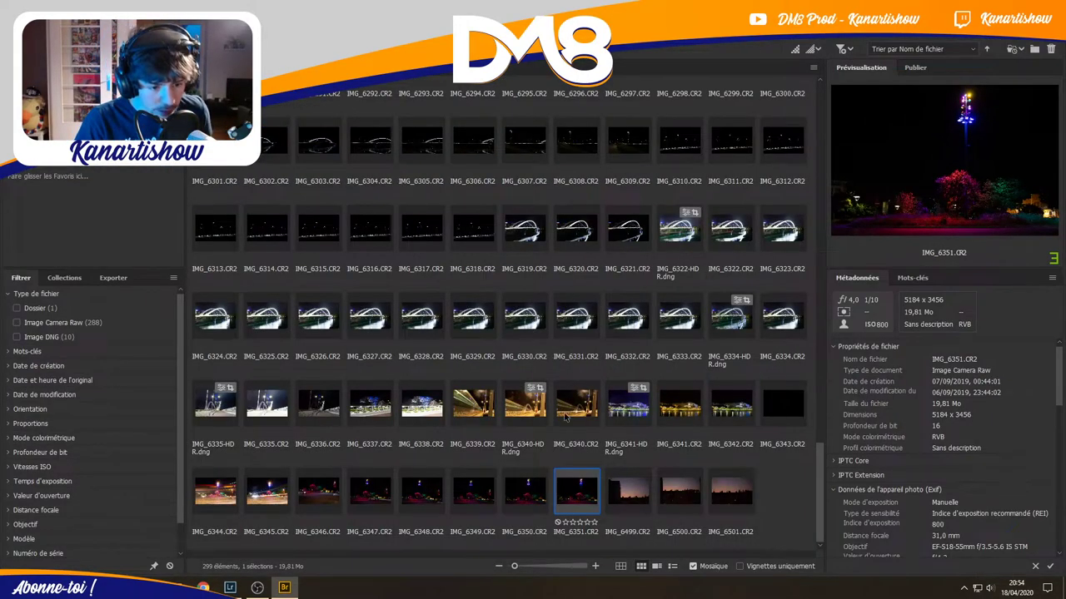
click(473, 403)
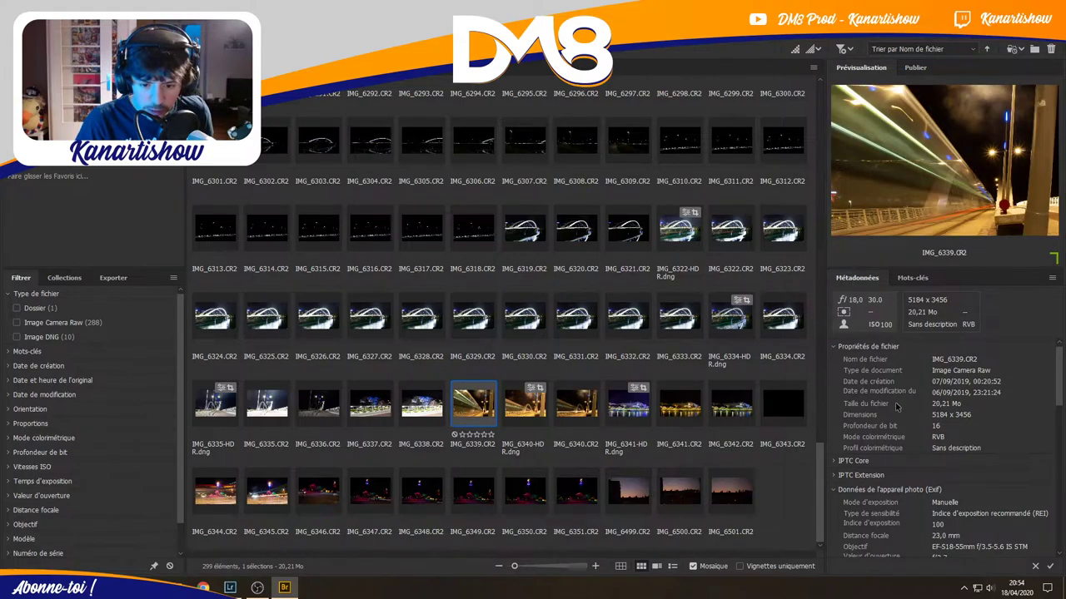
scroll(993, 466, down, 1)
scroll(996, 470, down, 1)
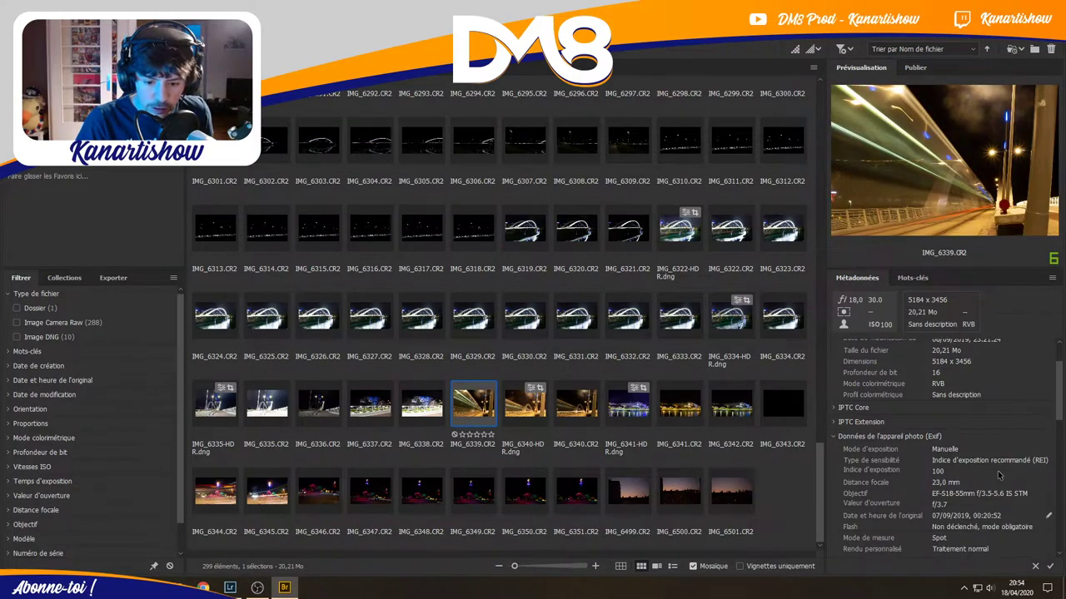
scroll(998, 475, down, 2)
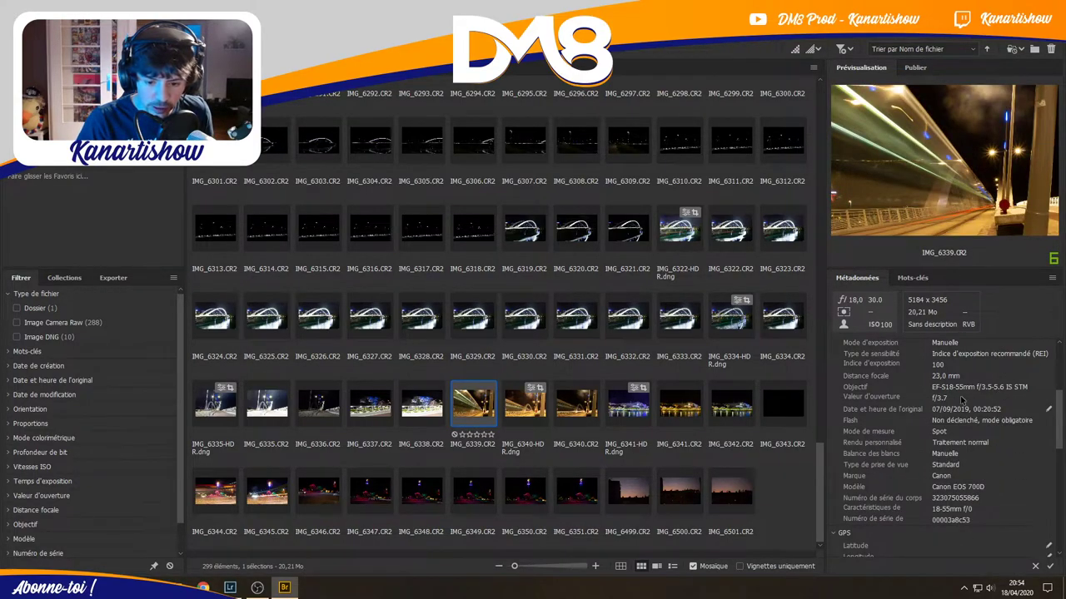
scroll(996, 411, up, 2)
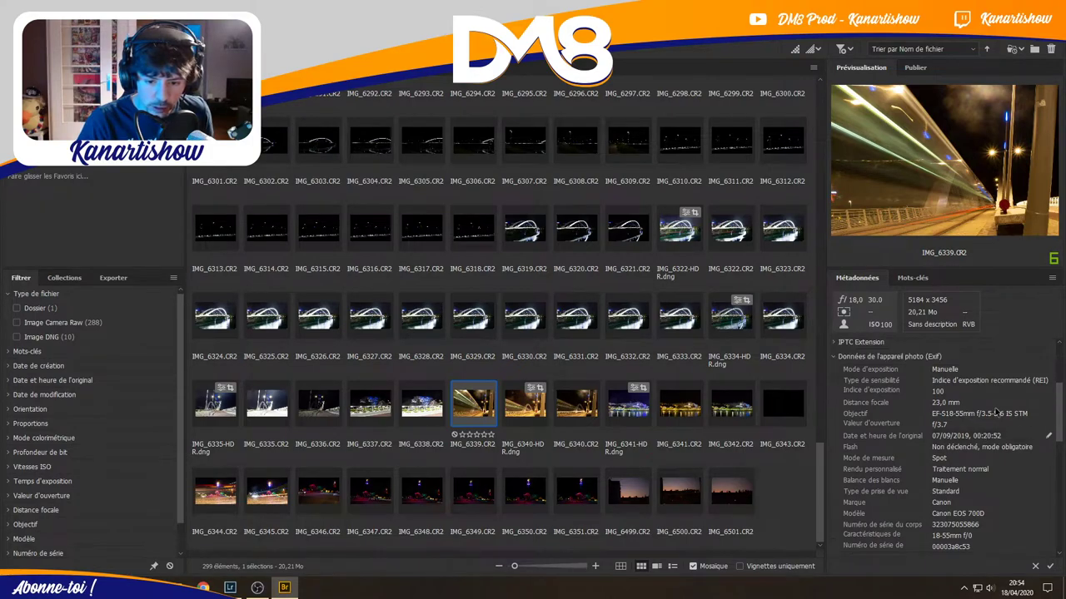
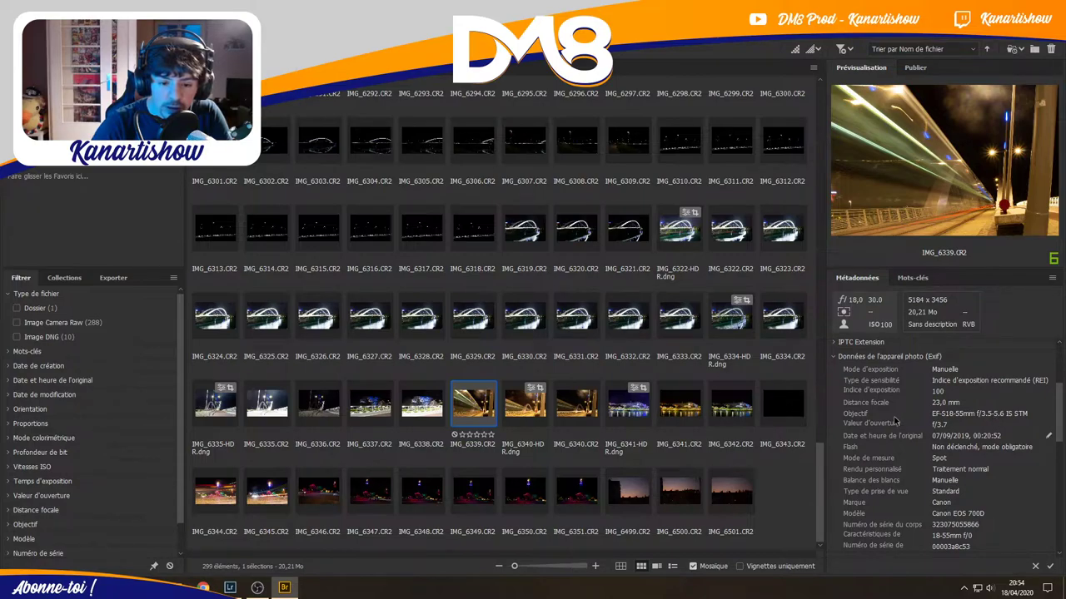
Expand and collapse the IPTC Core and IPTC Extension sections in Bridge's Metadata panel.
mouse_move(1054, 403)
mouse_down()
mouse_move(1046, 497)
mouse_move(1061, 405)
mouse_up()
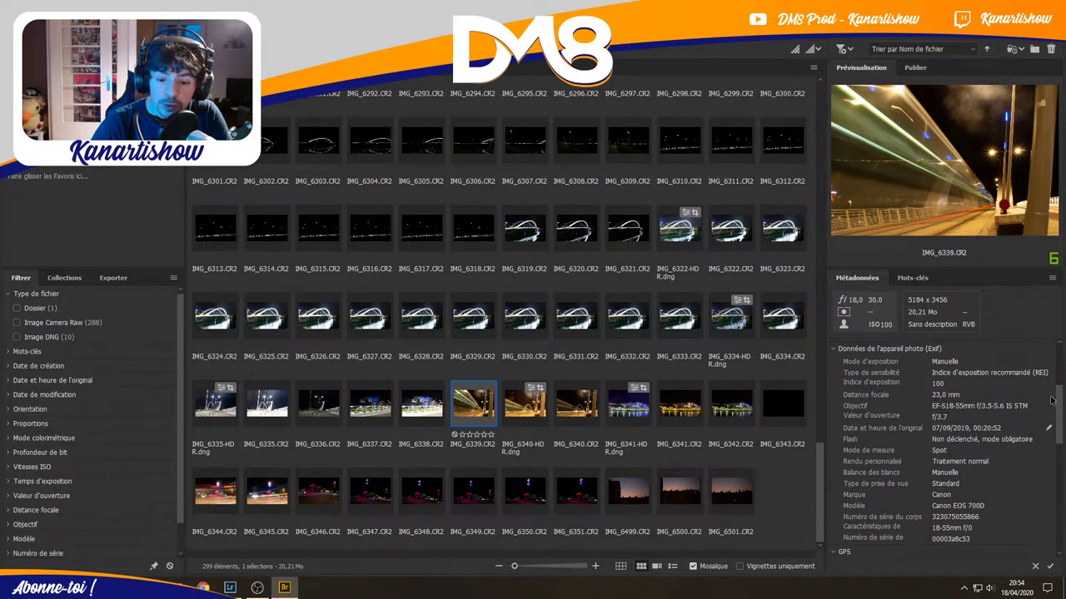
drag(1060, 405, 1060, 401)
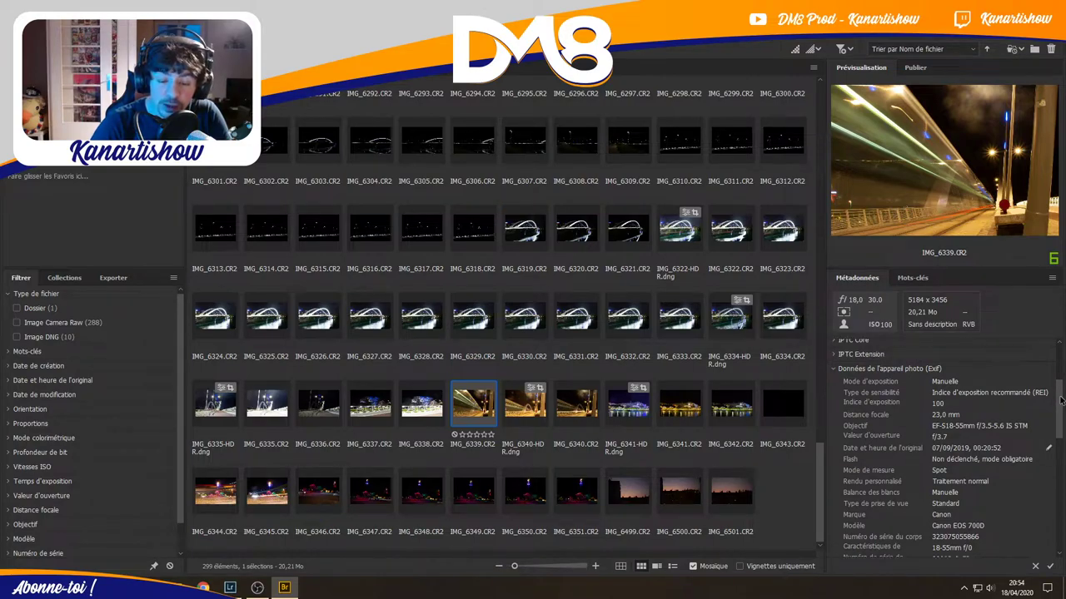
scroll(916, 416, up, 2)
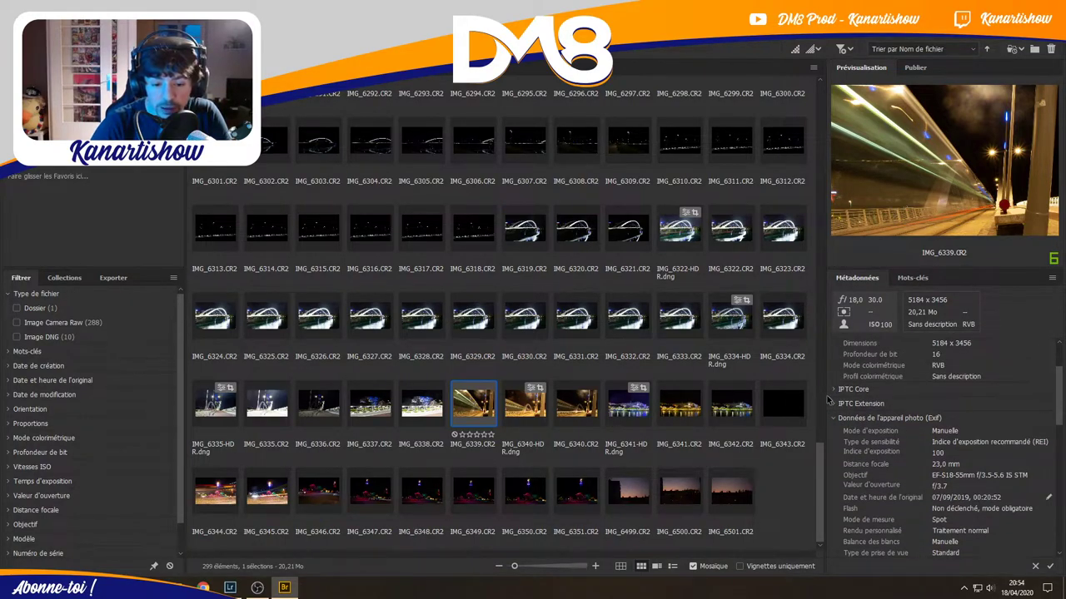
click(828, 391)
scroll(829, 401, up, 2)
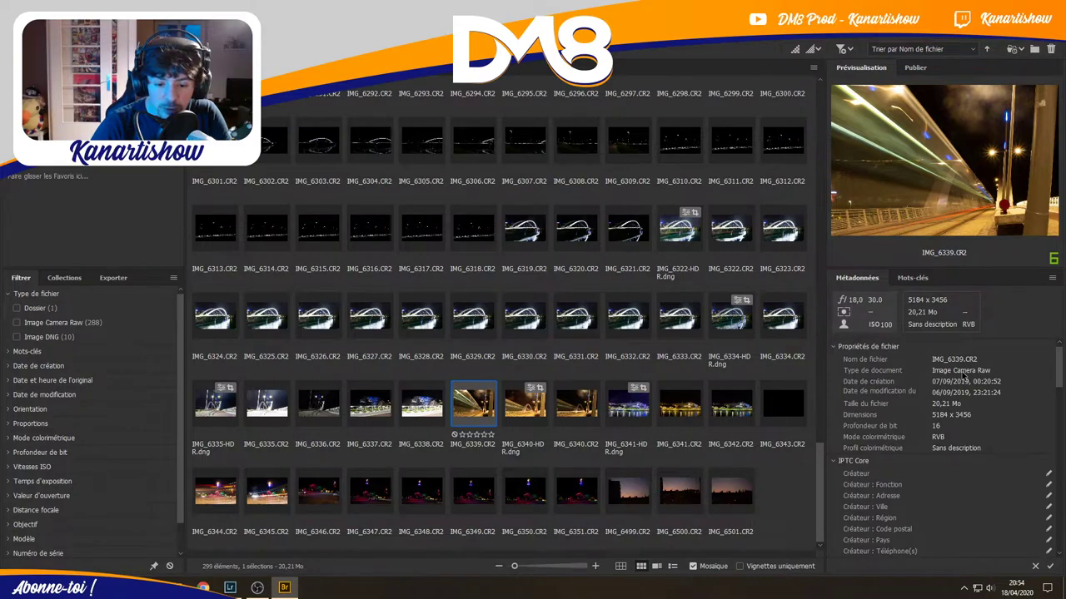
scroll(963, 377, down, 2)
click(835, 408)
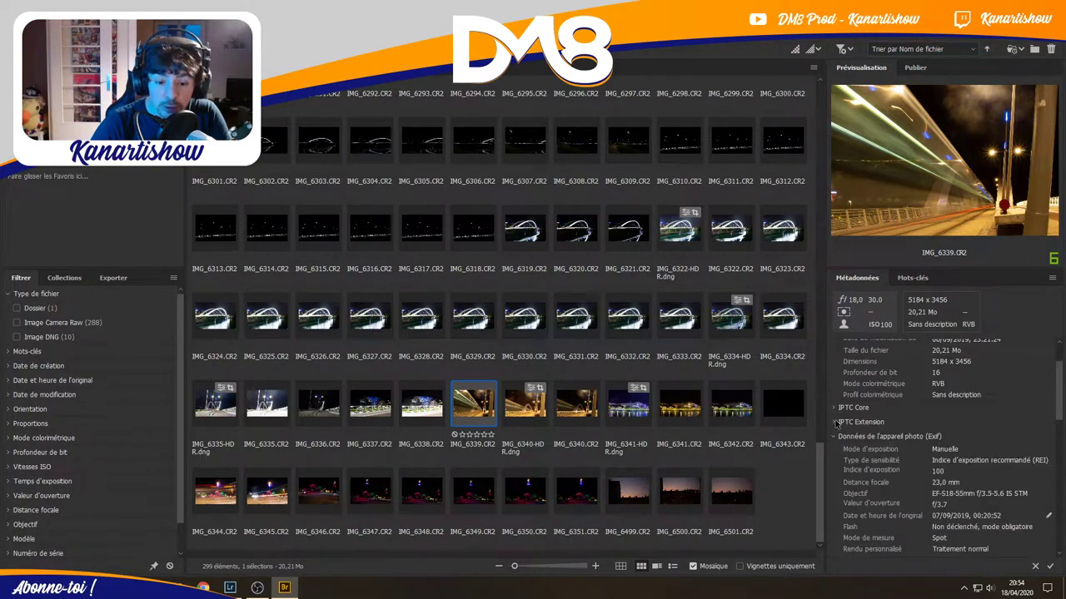
click(833, 422)
scroll(833, 420, down, 2)
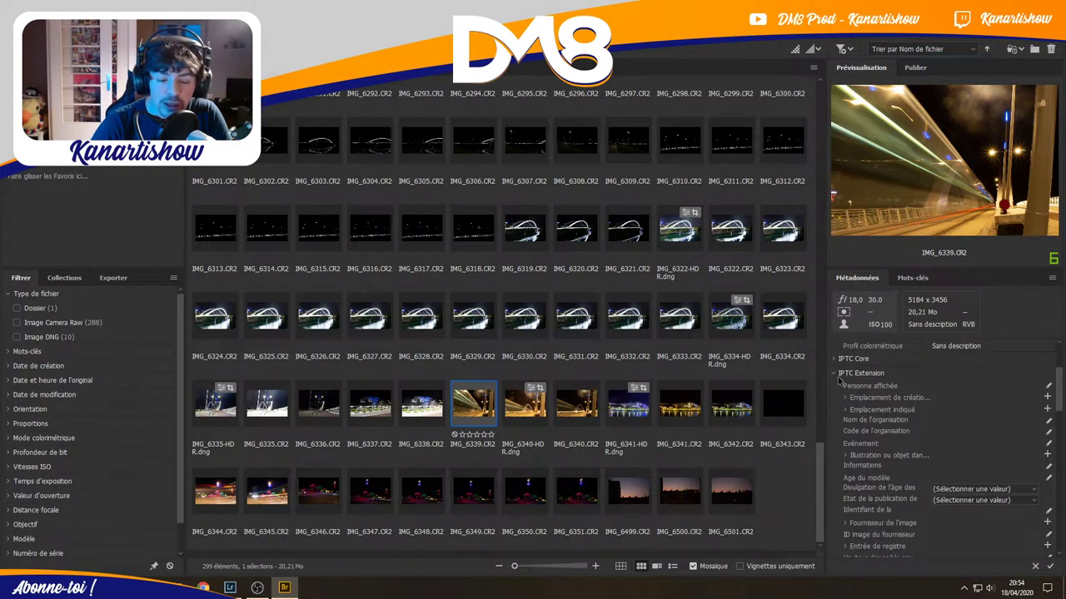
click(834, 374)
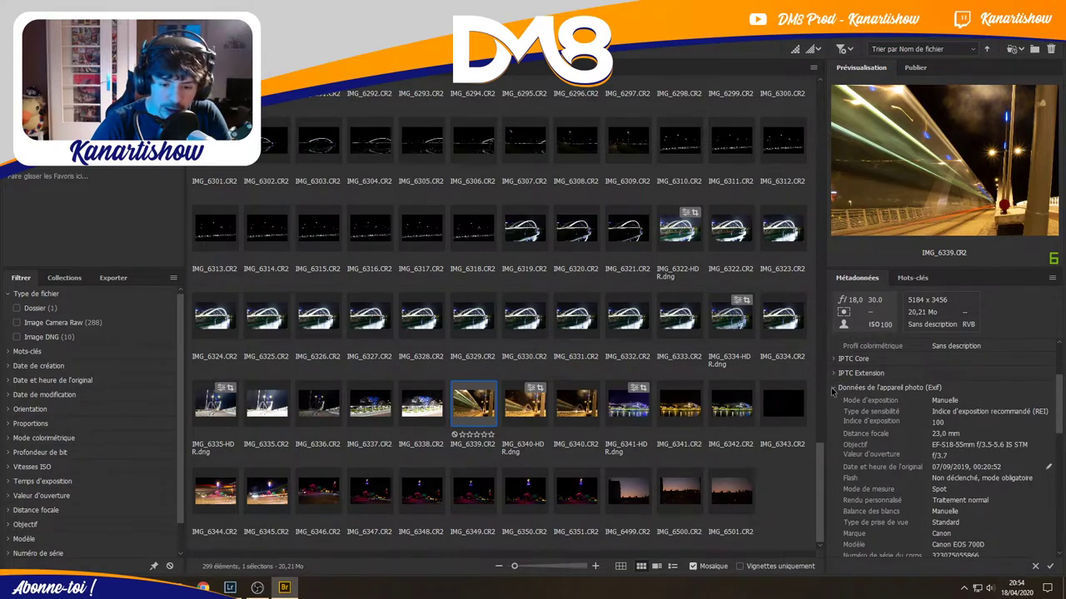
Collapse the camera Exif data and scroll through the remaining metadata.
click(833, 388)
scroll(849, 392, up, 2)
scroll(858, 392, up, 2)
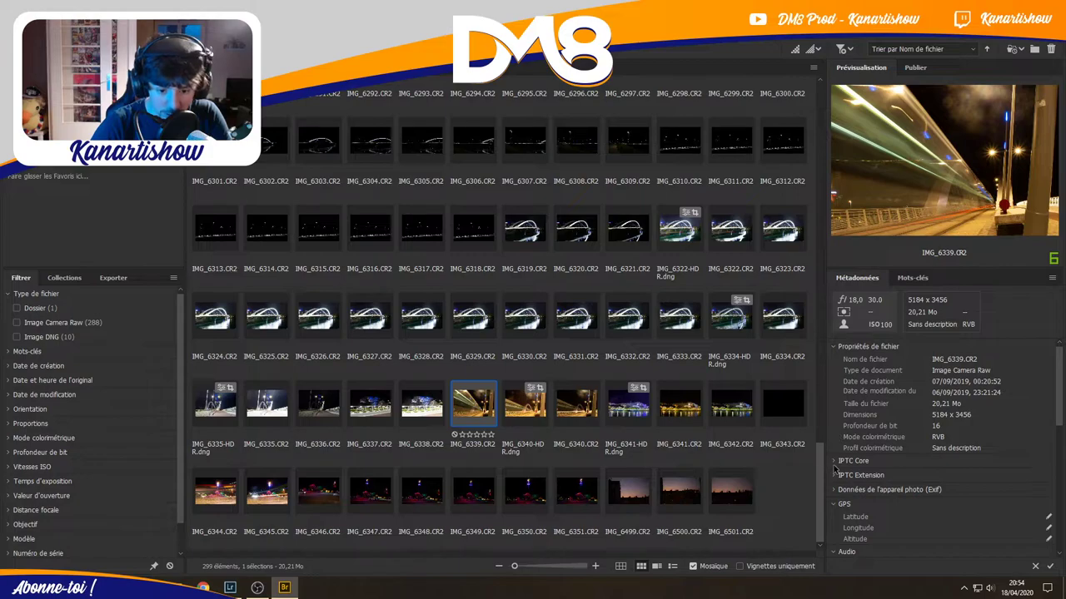
scroll(1057, 362, down, 2)
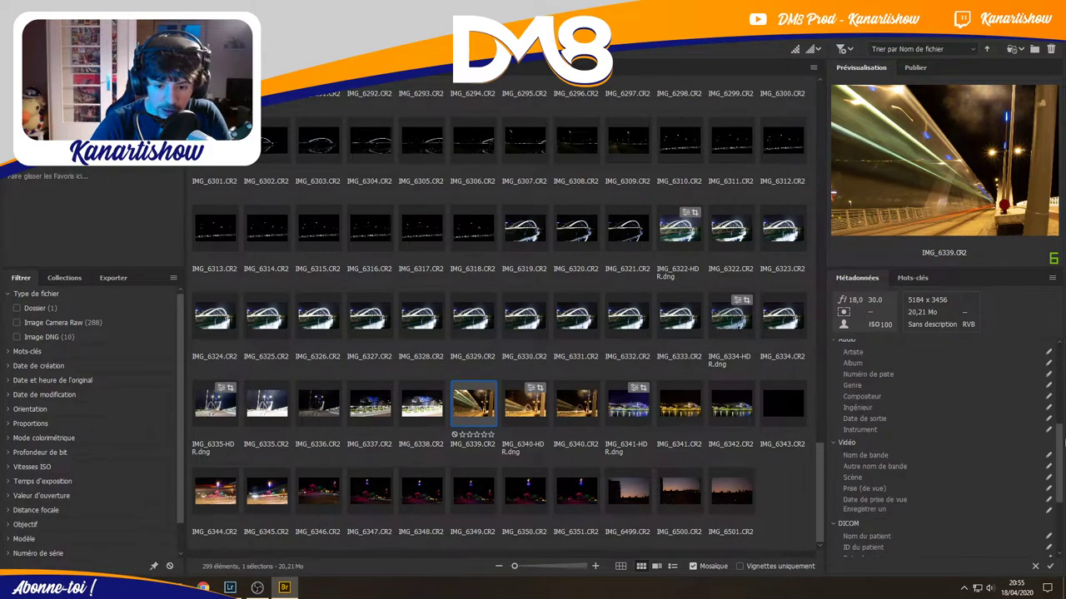
scroll(1045, 369, down, 3)
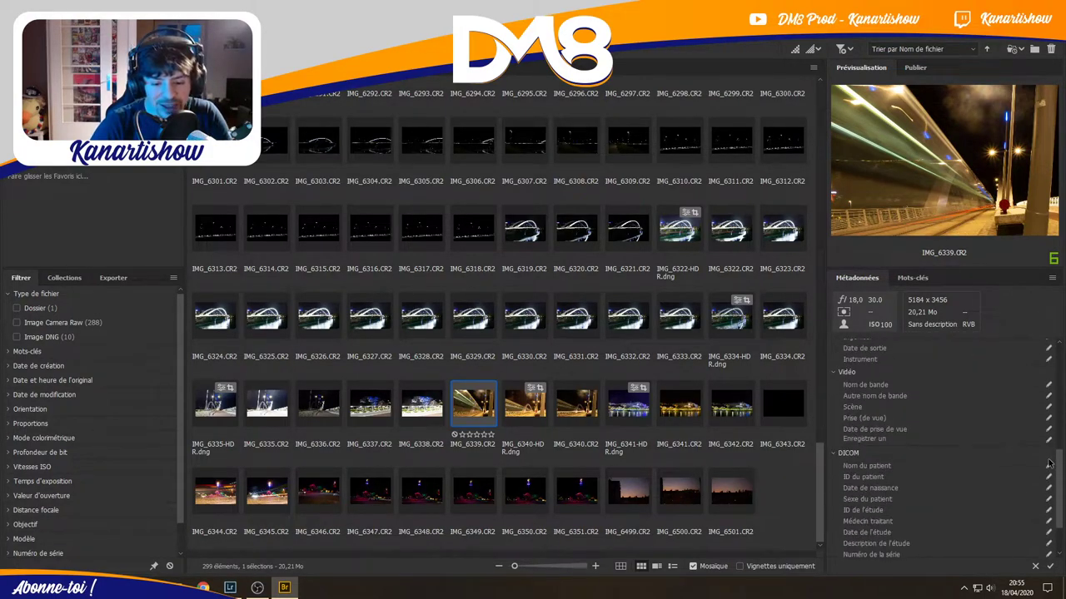
scroll(1047, 416, down, 2)
scroll(1049, 469, down, 3)
scroll(1049, 468, down, 1)
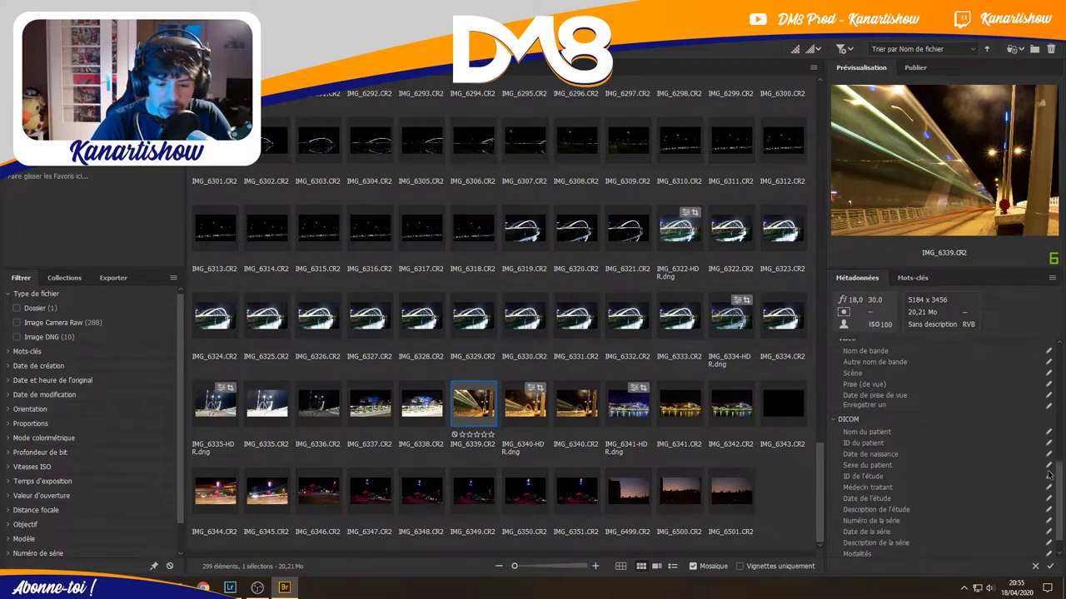
scroll(1049, 483, down, 3)
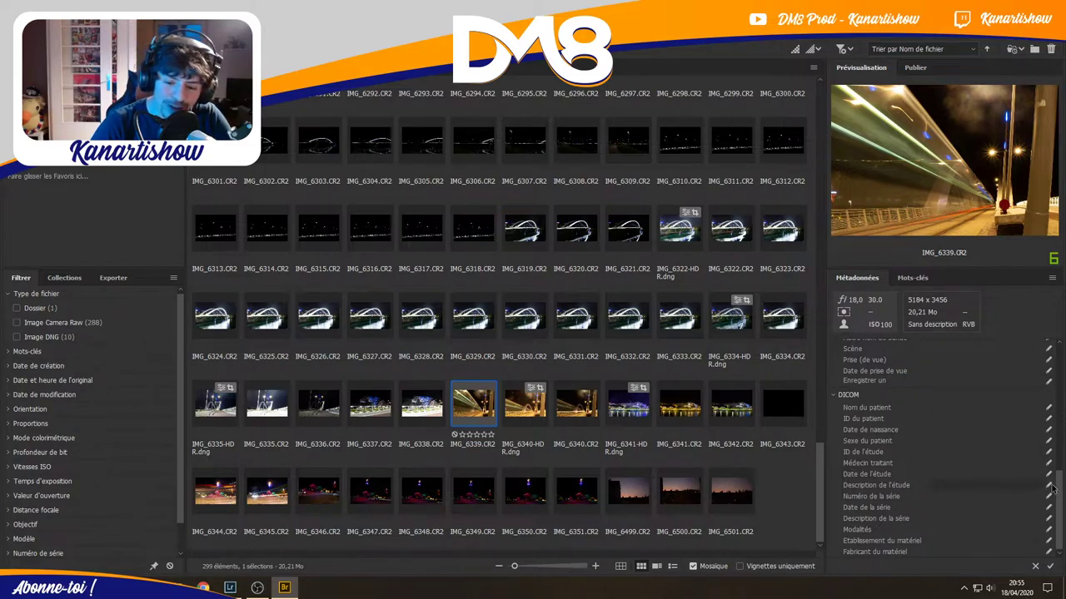
drag(1051, 487, 1058, 350)
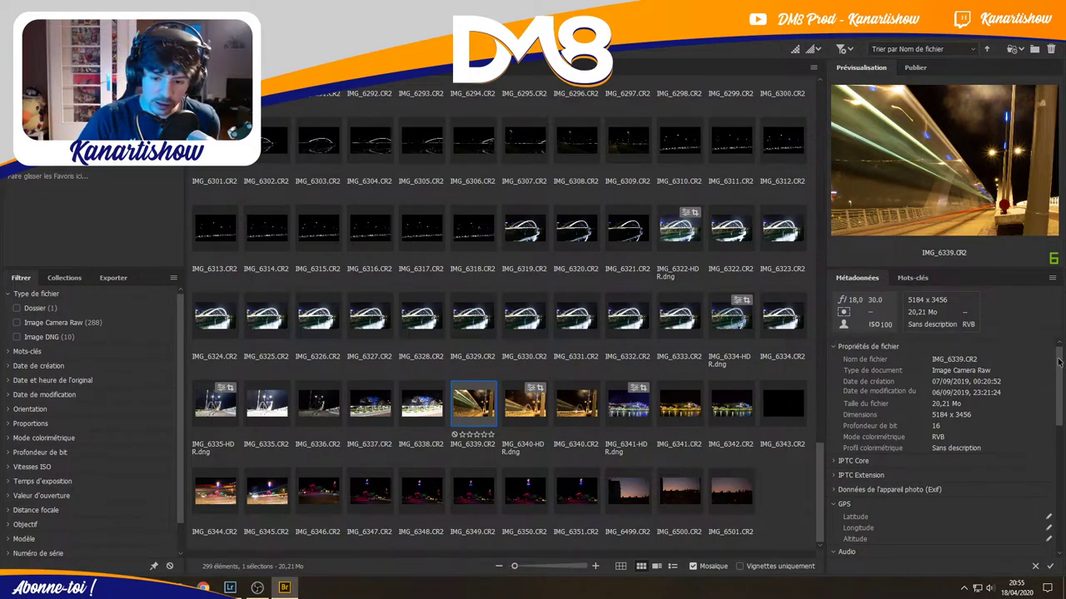
scroll(941, 399, down, 3)
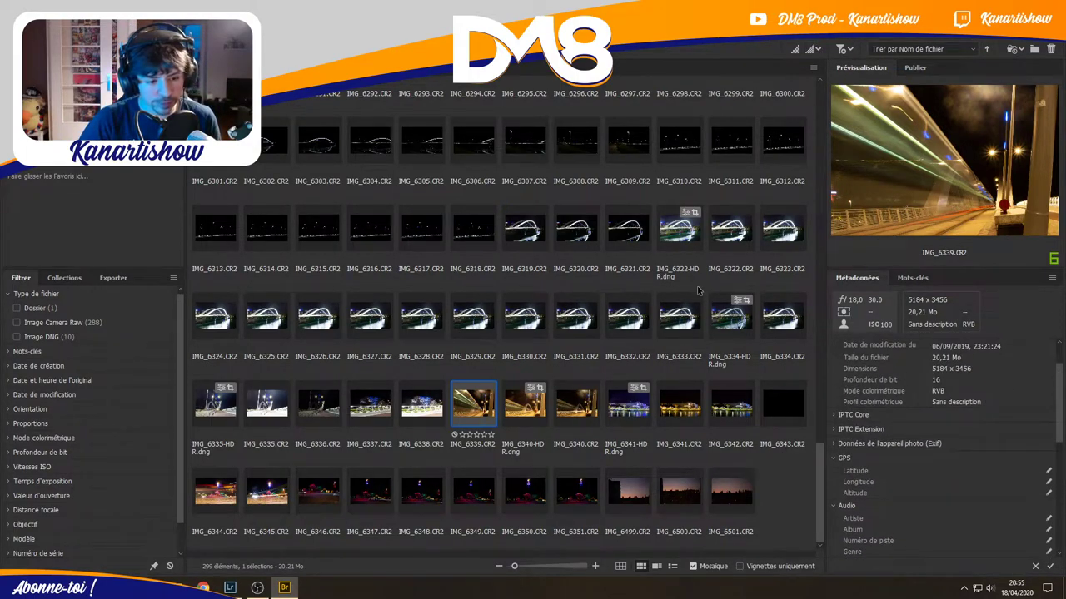
Preview IMG_6341 and IMG_6499, then restore Bridge to a smaller window.
click(690, 402)
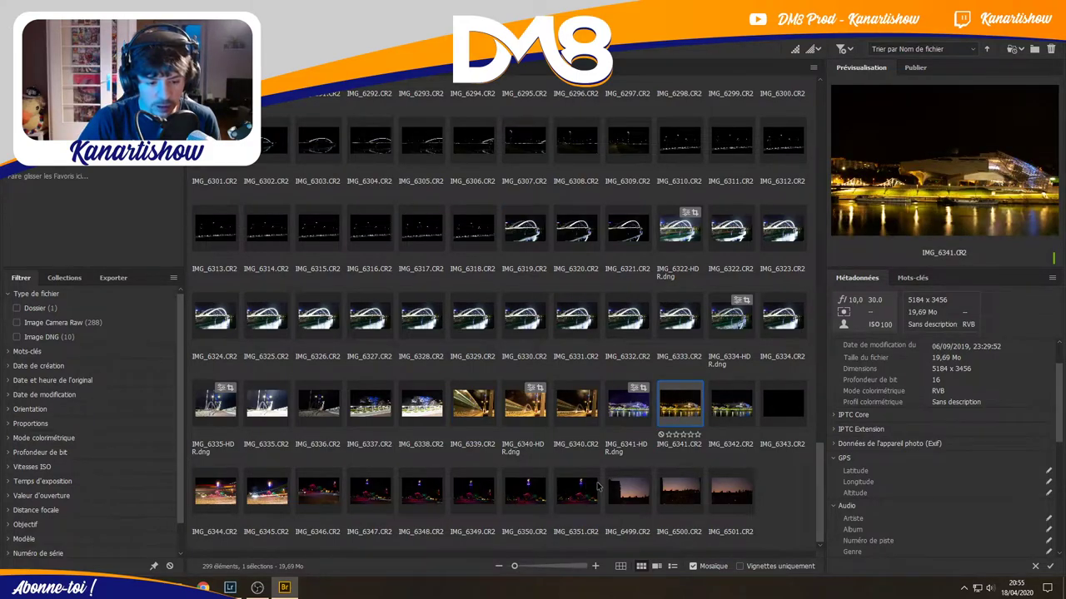
click(631, 490)
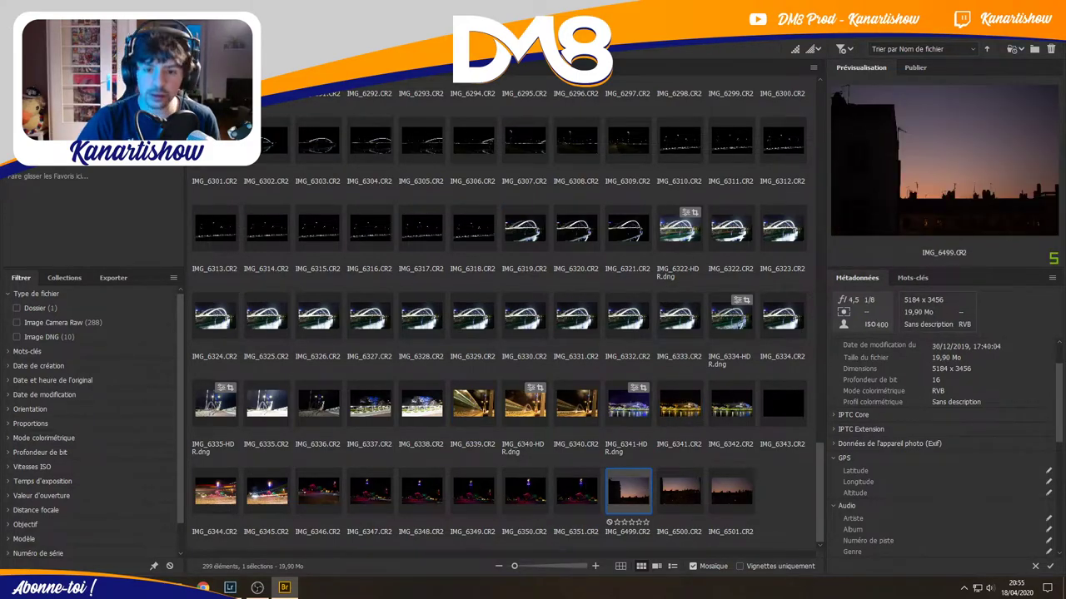
double_click(924, 41)
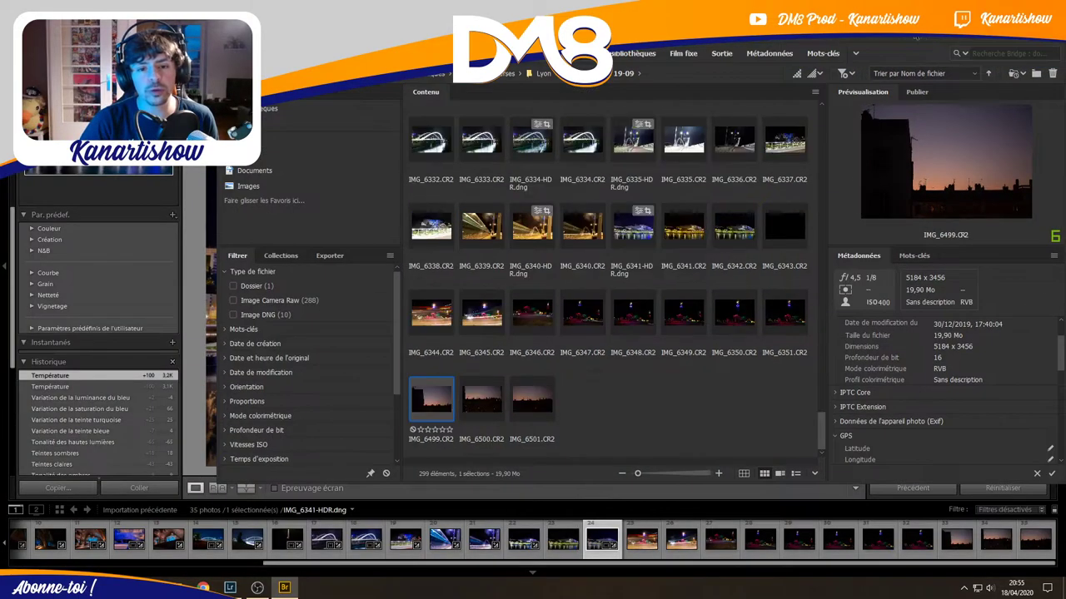
Back in Lightroom, lower the HSL Blue saturation on IMG_6341-HDR from +66 to -11.
key(alt+Tab)
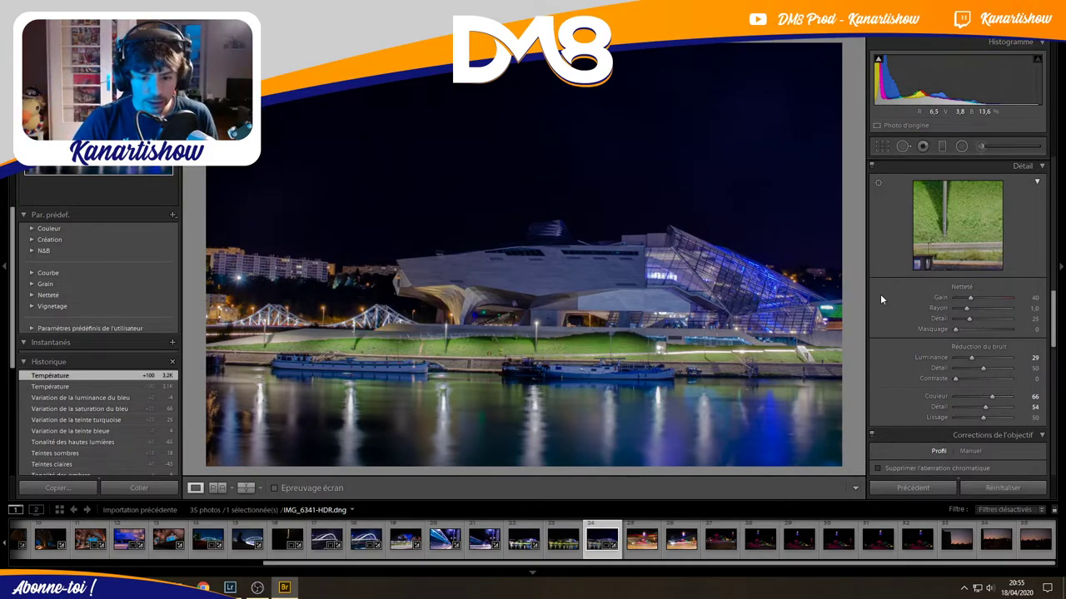
scroll(907, 371, down, 2)
scroll(907, 372, down, 2)
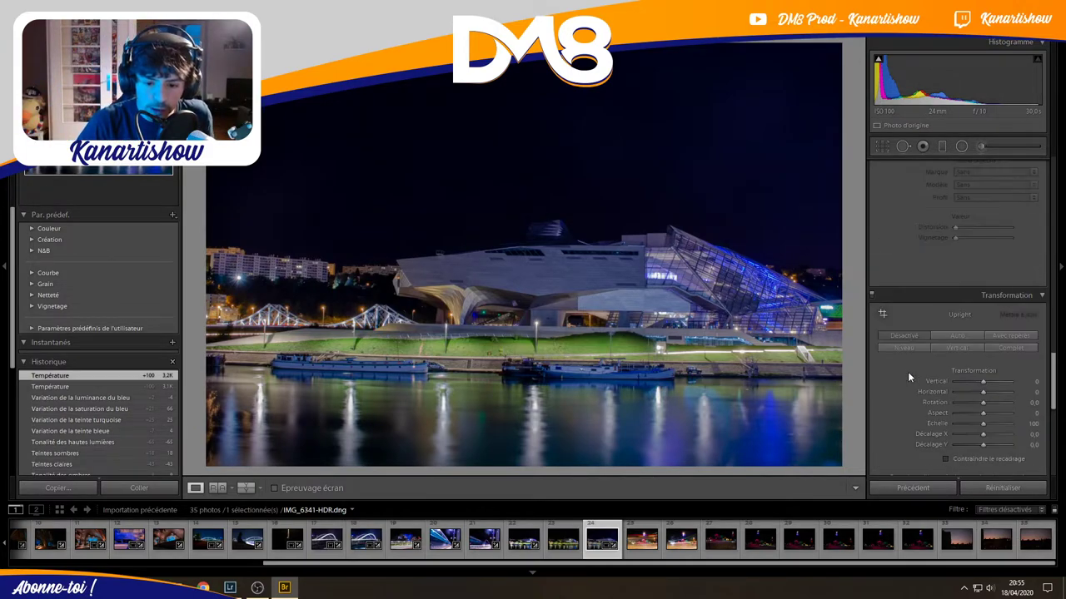
scroll(907, 372, down, 3)
scroll(908, 371, down, 2)
scroll(907, 371, up, 3)
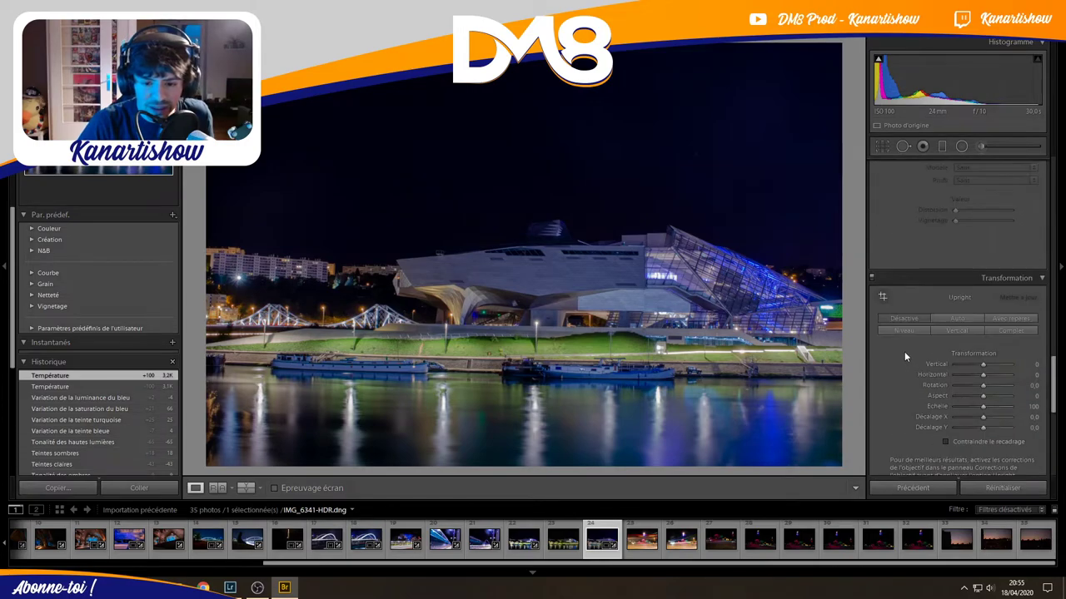
scroll(904, 352, up, 3)
scroll(902, 347, down, 2)
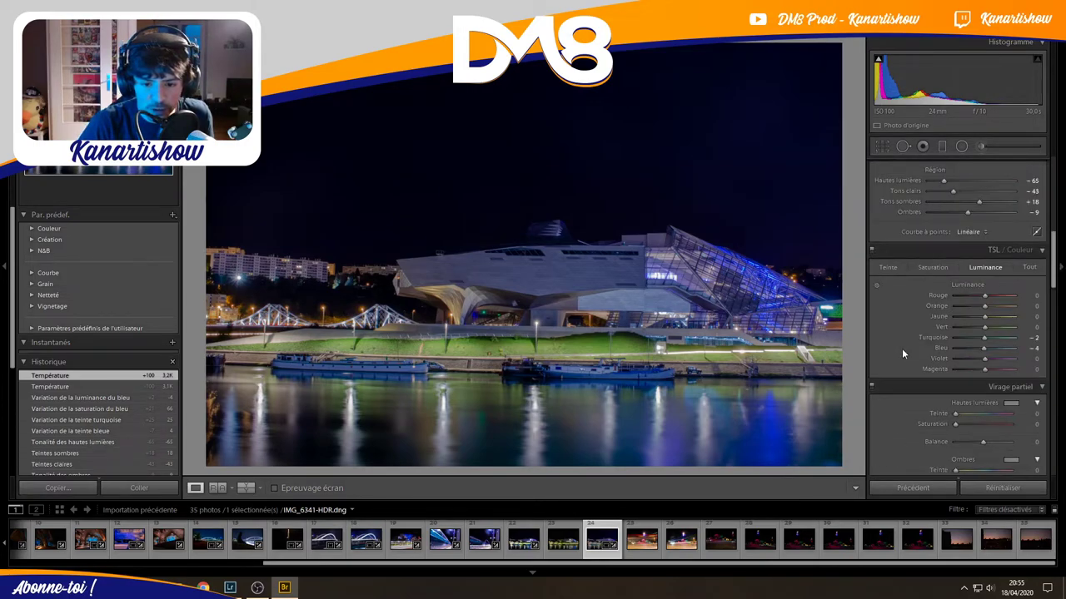
click(925, 266)
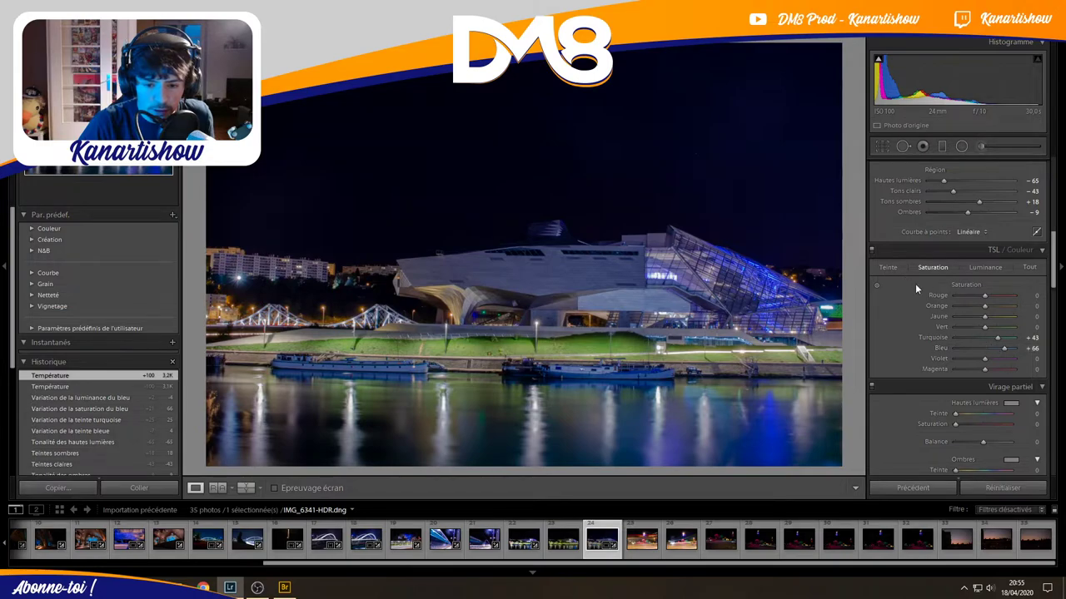
drag(1004, 348, 981, 349)
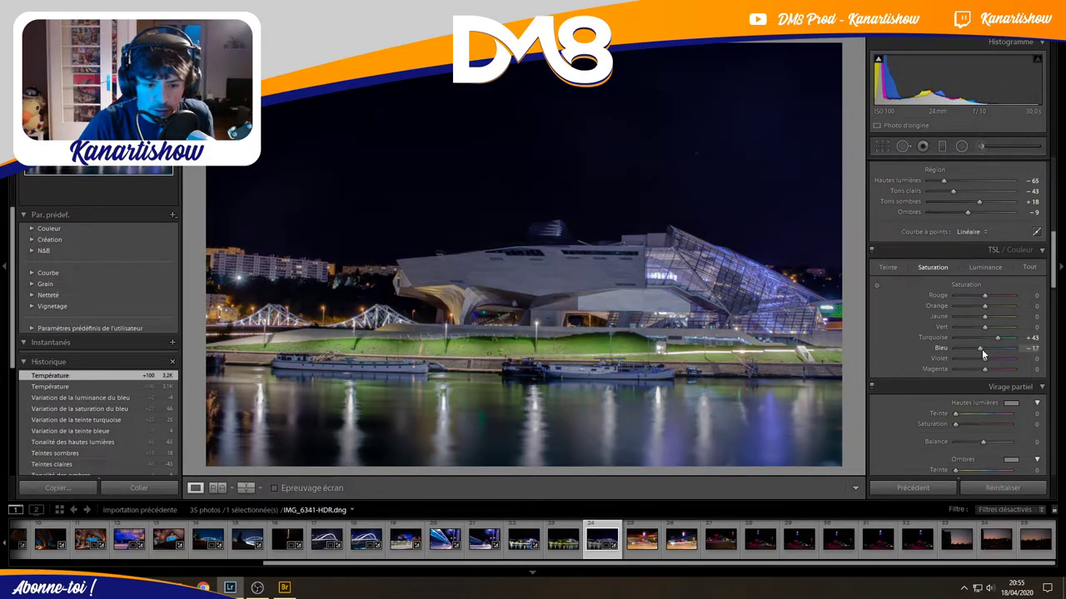
drag(981, 348, 983, 350)
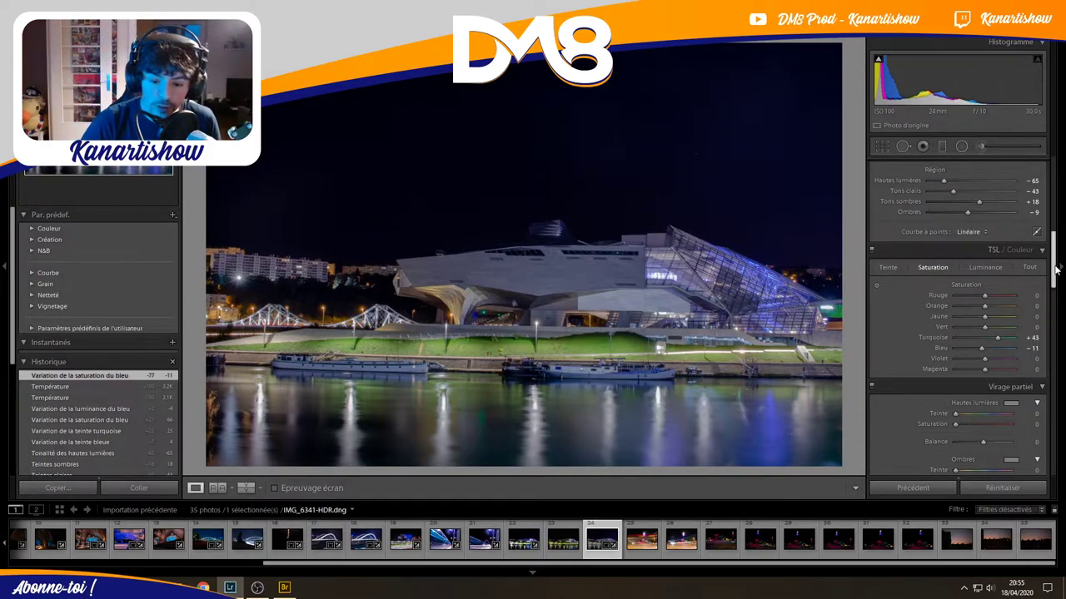
drag(1055, 268, 1055, 458)
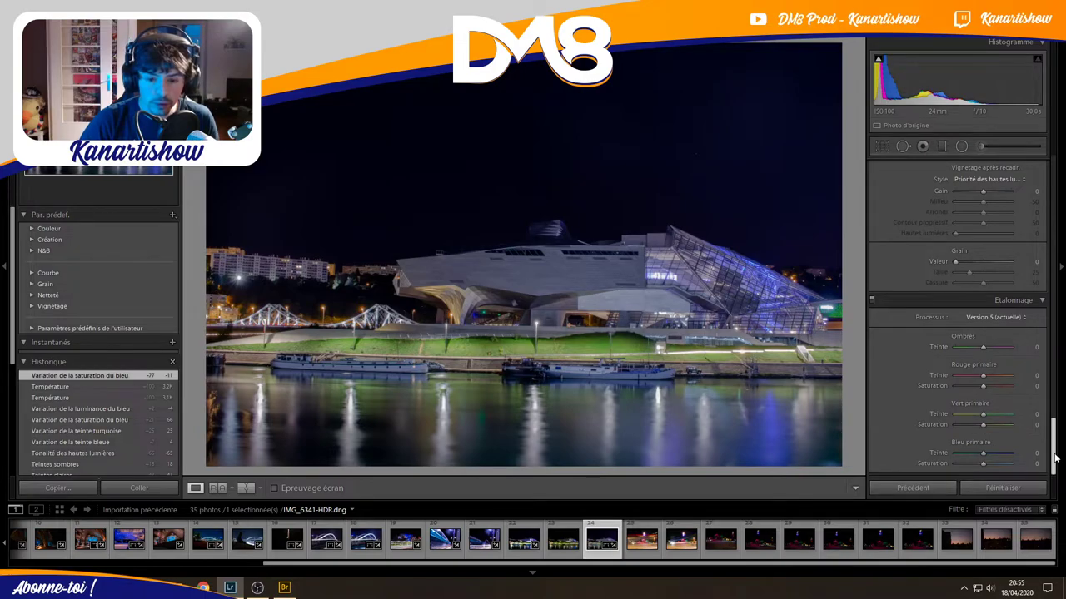
Zoom into the glass roof and try luminance noise reduction from 37 up to 78, lowering colour noise.
click(808, 287)
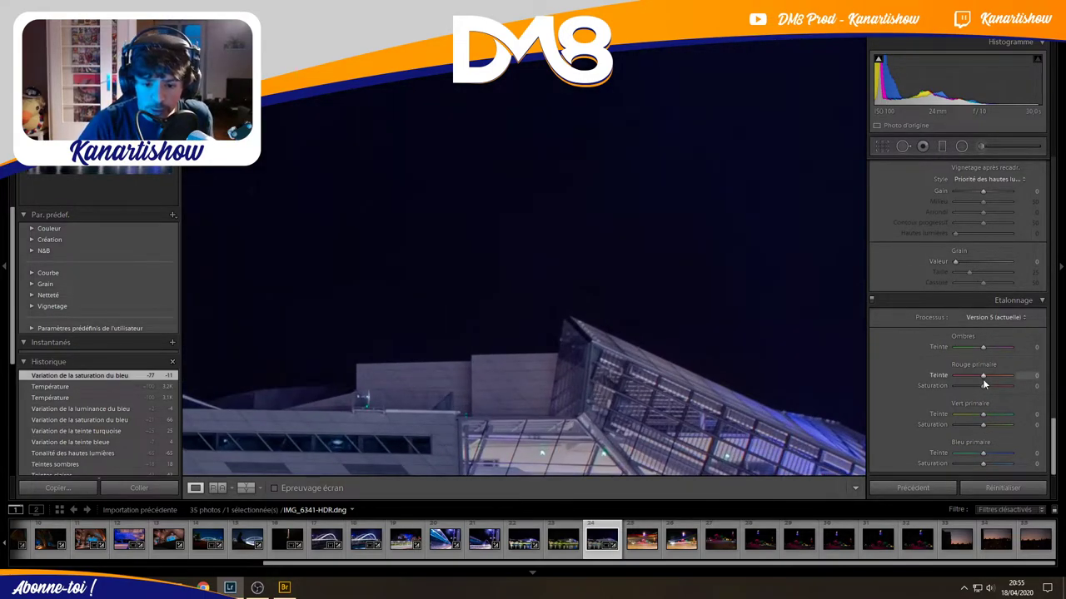
scroll(889, 290, up, 5)
scroll(889, 291, up, 5)
scroll(889, 291, up, 2)
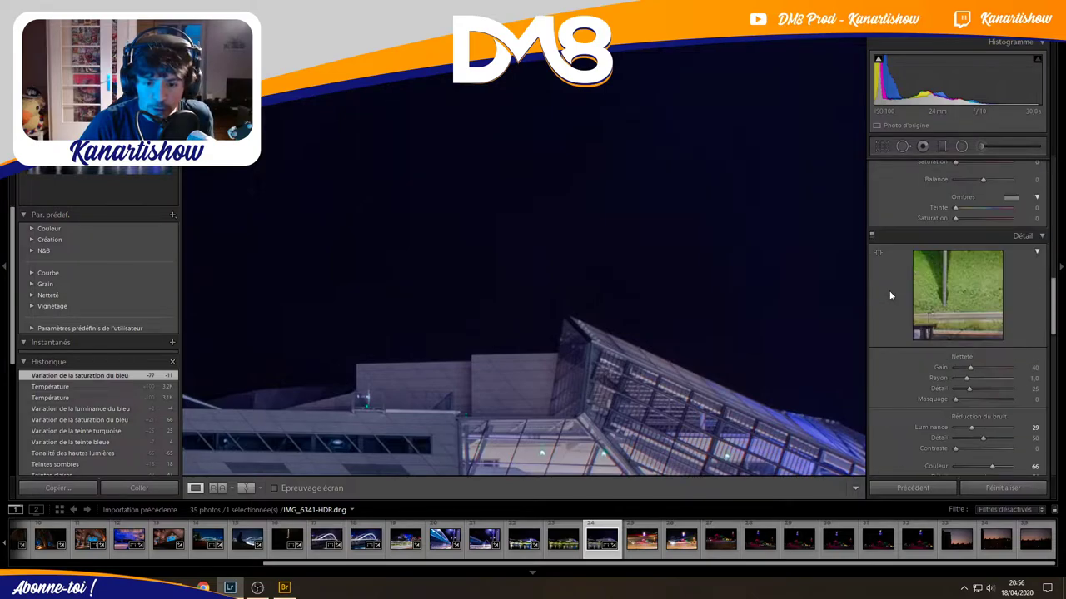
scroll(889, 290, up, 2)
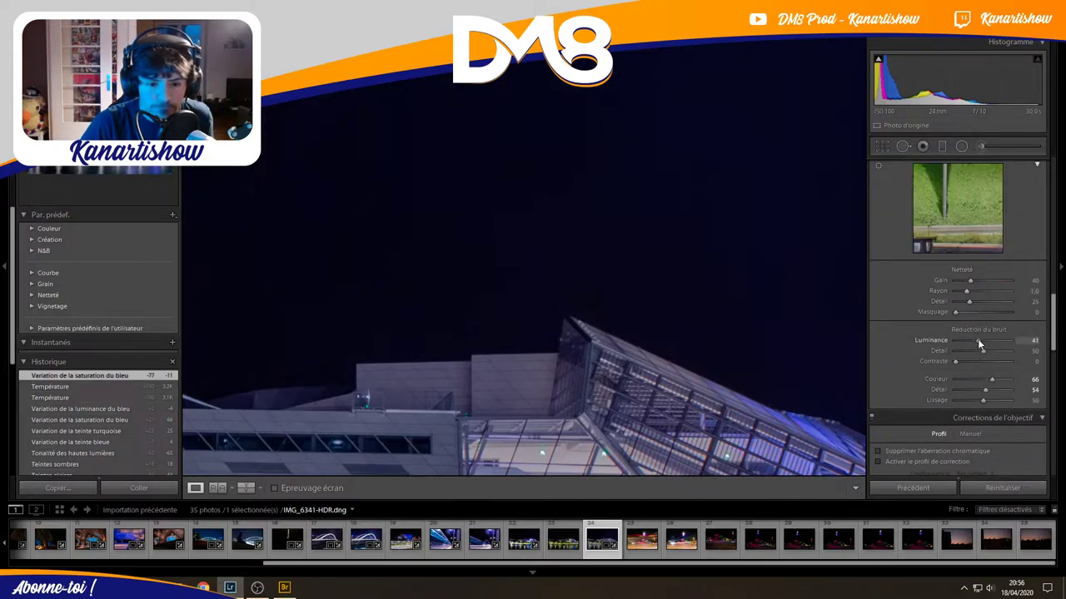
drag(977, 339, 974, 340)
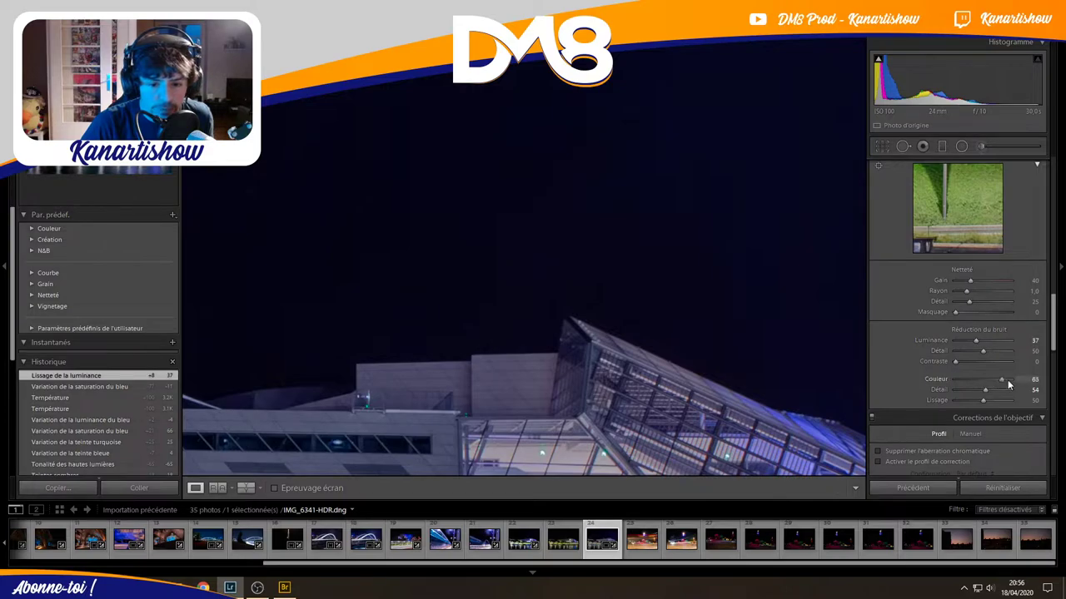
drag(1010, 379, 971, 351)
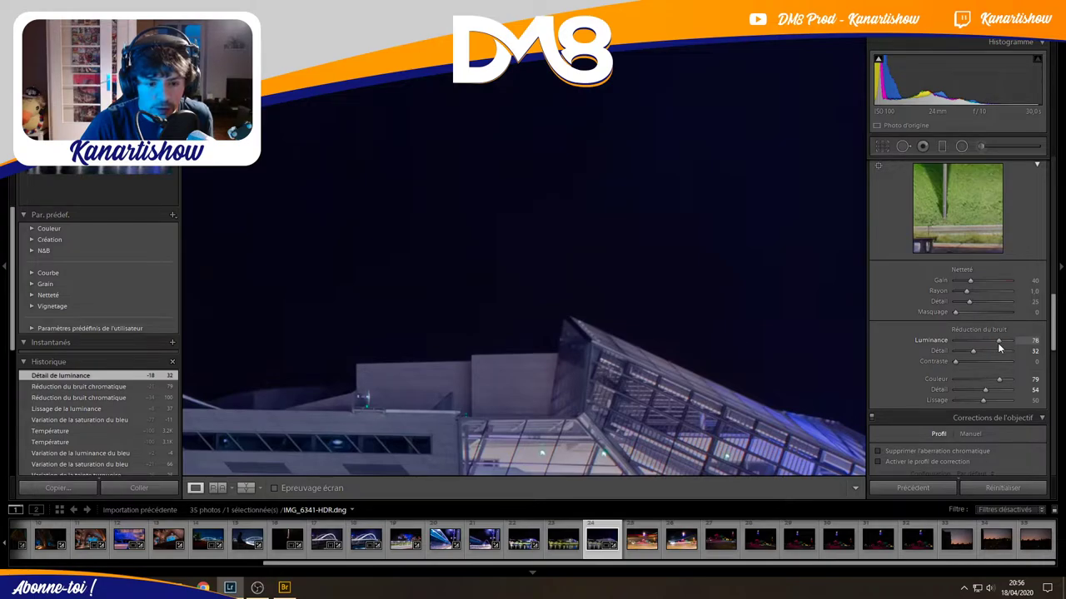
drag(999, 348, 999, 348)
Check the boat and stairs close up, settle luminance noise reduction at 75, and fit the photo.
click(630, 269)
click(599, 366)
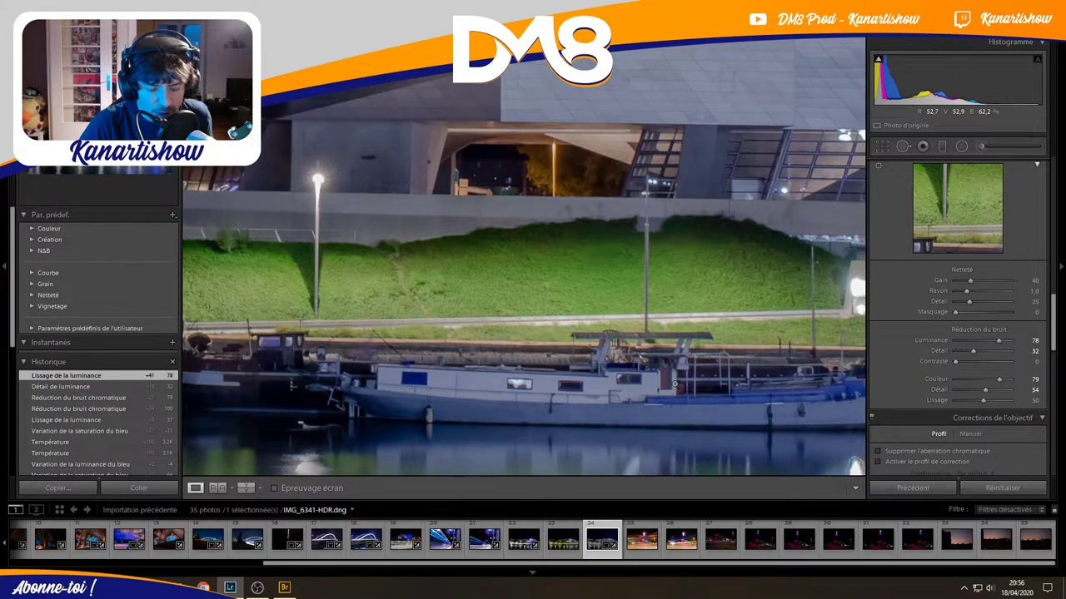
click(460, 397)
click(767, 369)
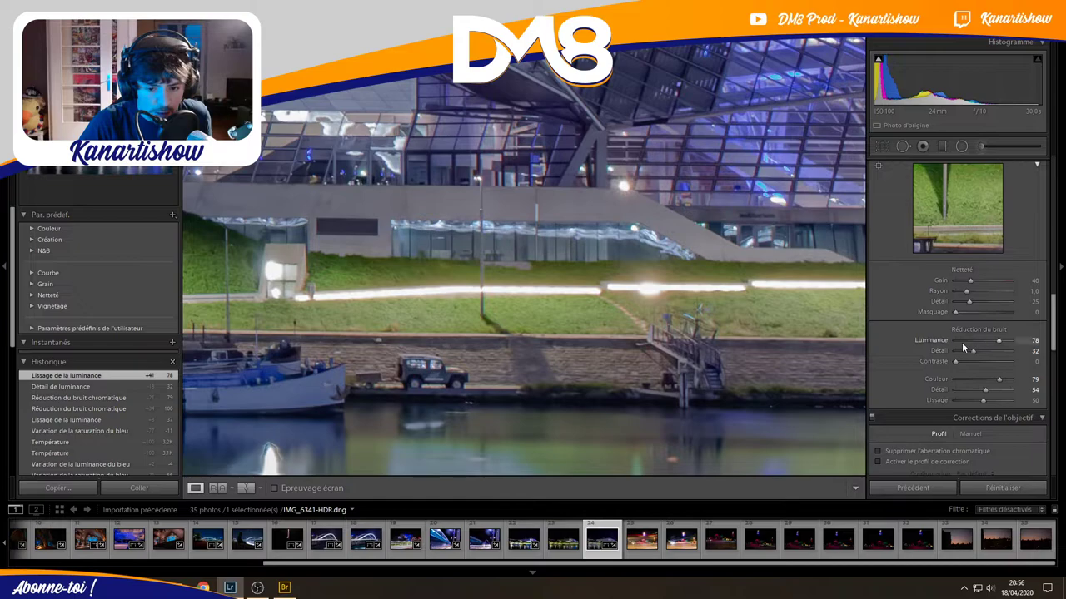
drag(972, 343, 997, 347)
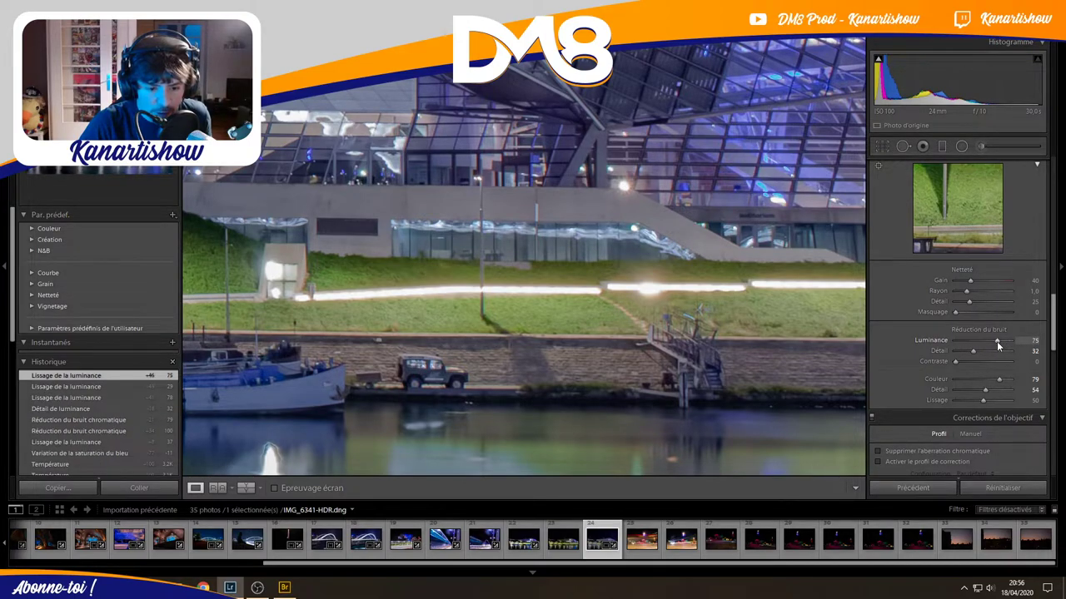
click(528, 299)
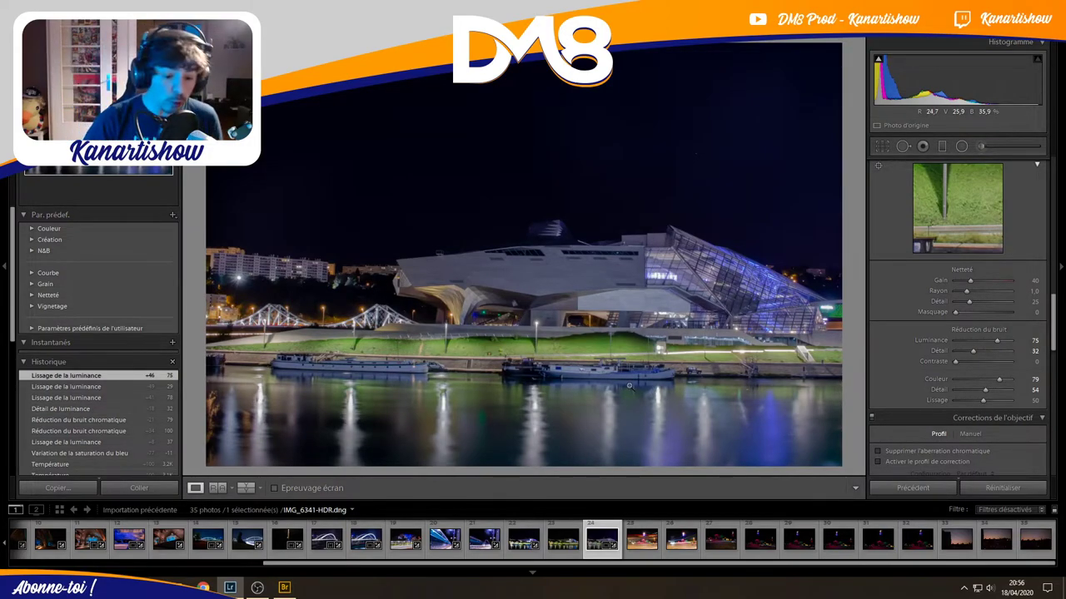
Remove the blurry dark roundabout photo from the catalogue, keeping the file.
click(641, 541)
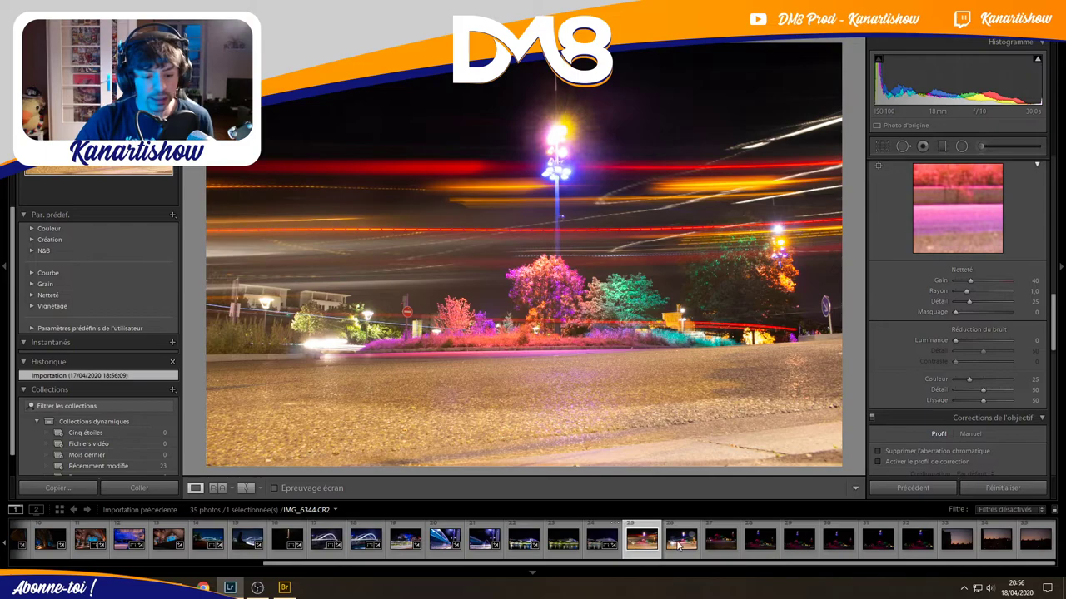
click(679, 543)
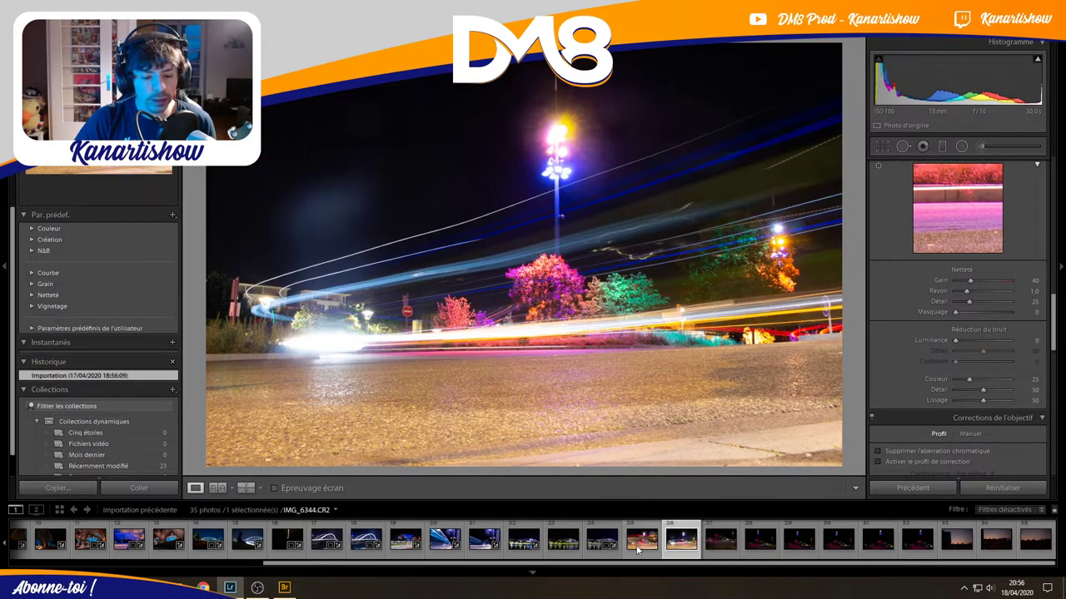
ctrl+click(719, 543)
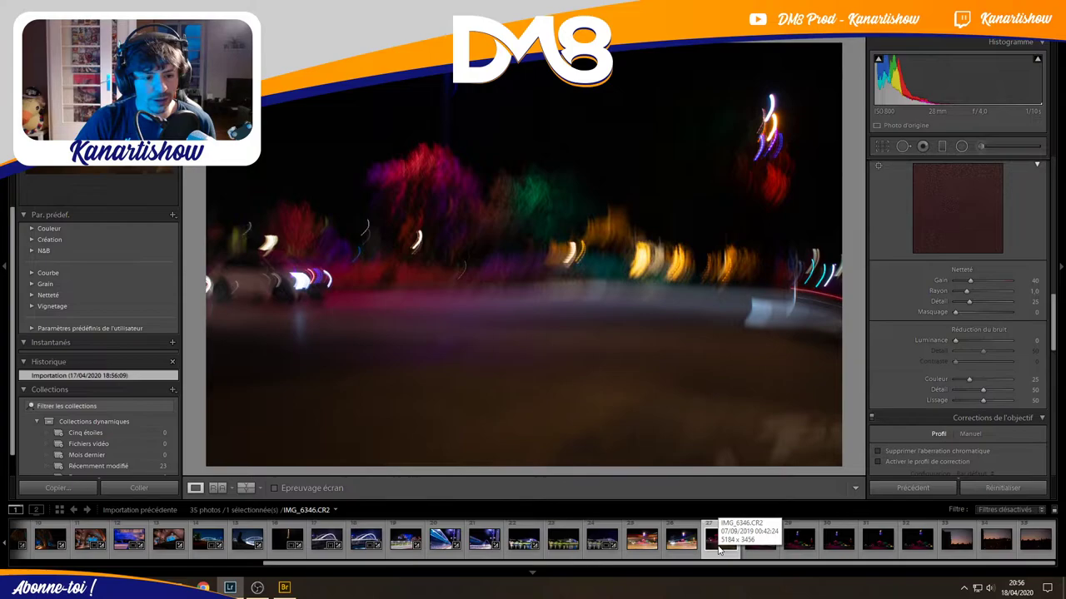
click(721, 547)
right_click(723, 547)
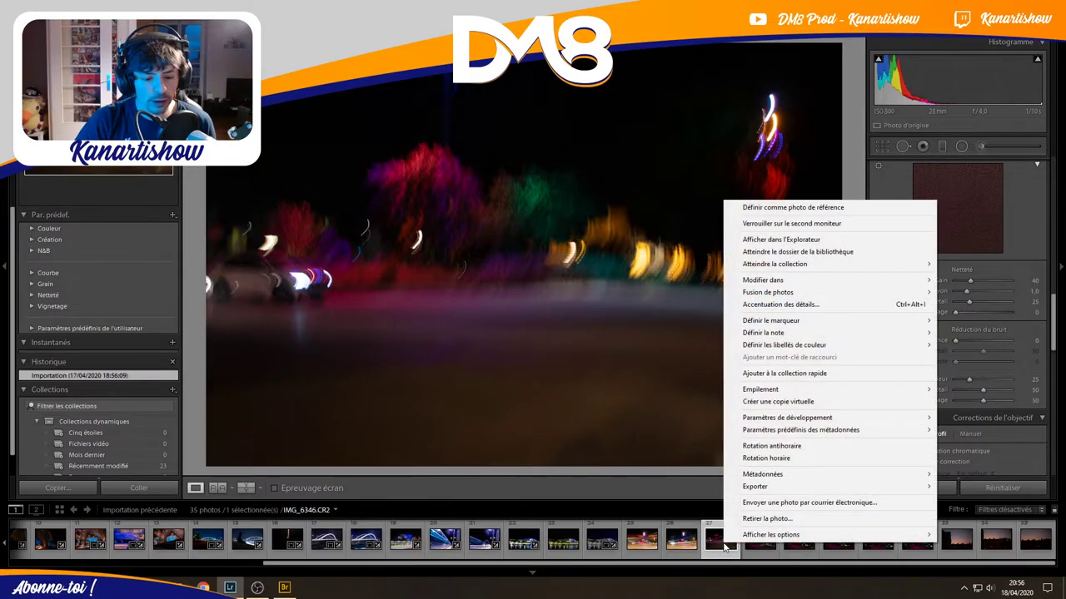
click(767, 518)
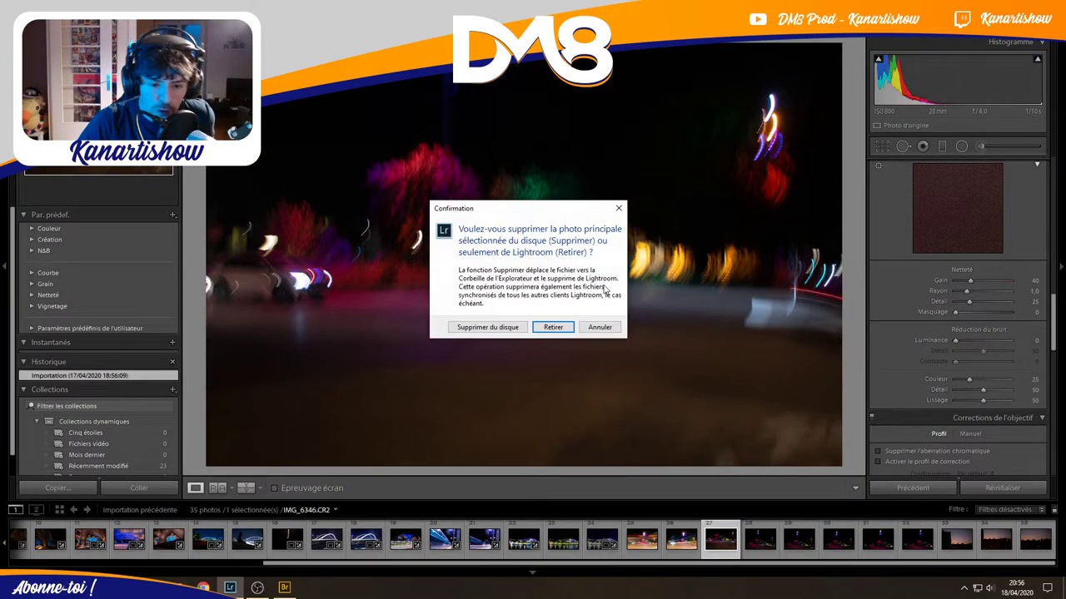
click(556, 326)
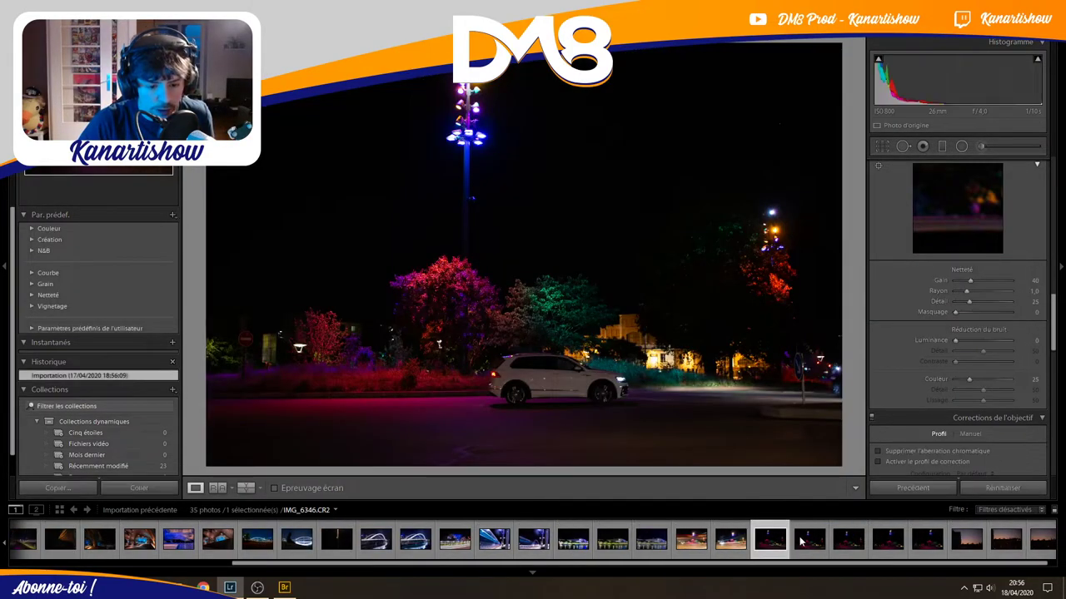
Remove the white car photo from the catalogue only.
click(801, 542)
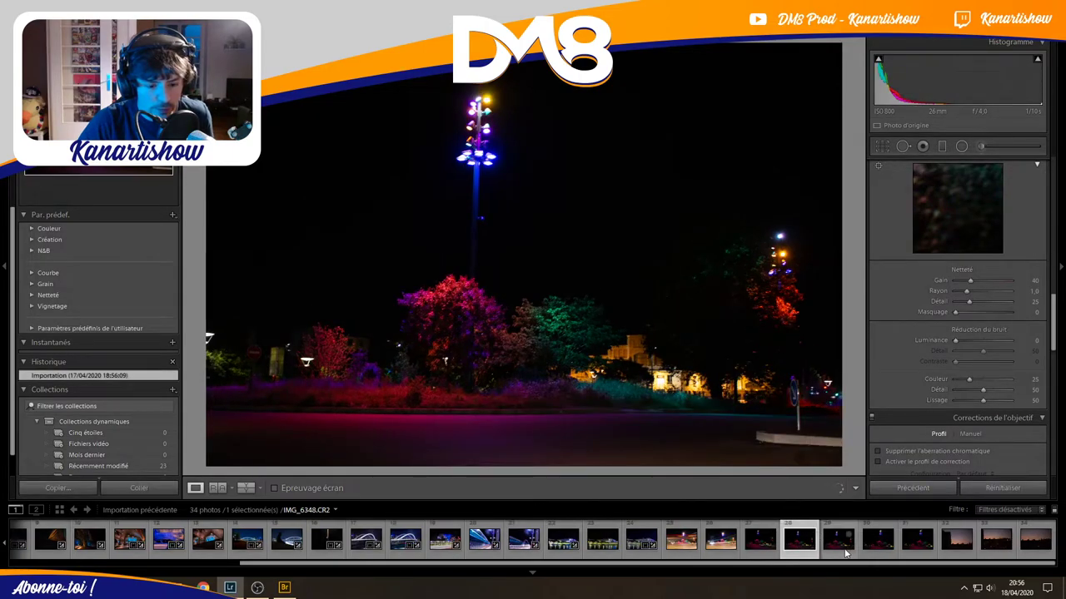
click(836, 547)
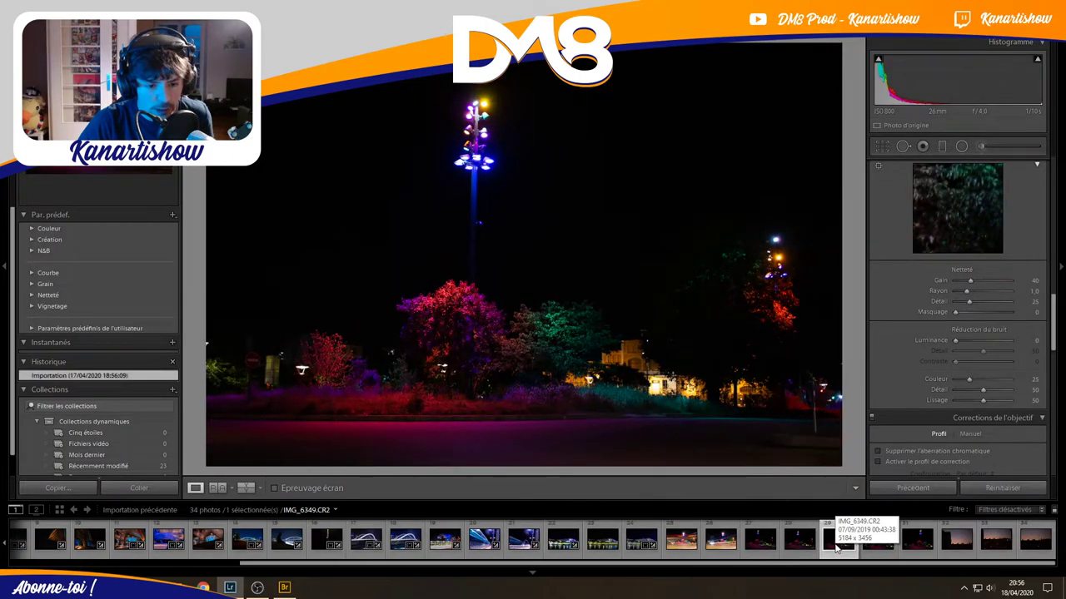
click(756, 543)
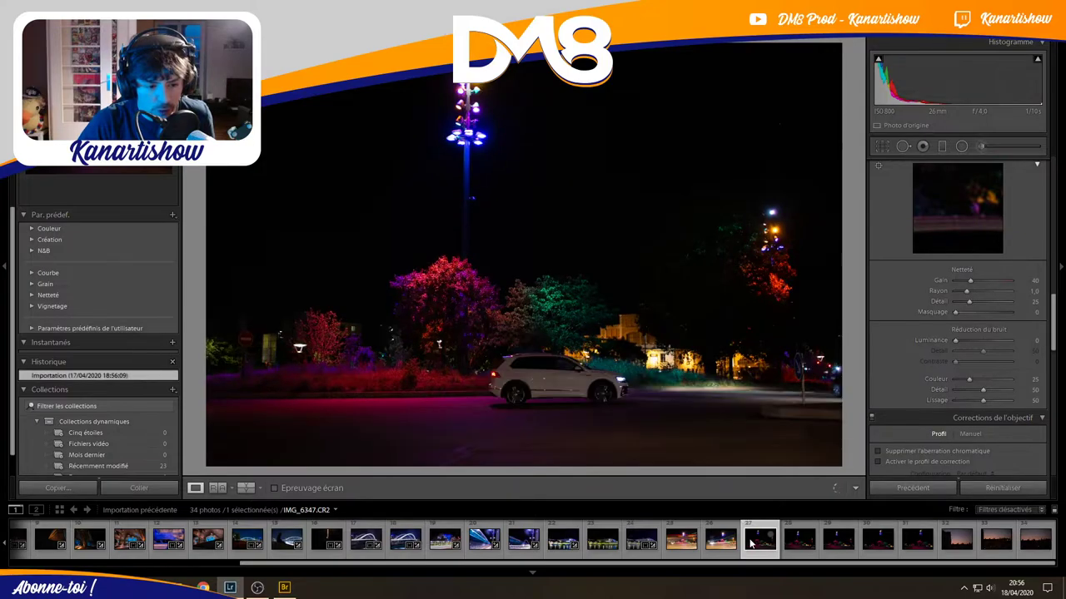
right_click(751, 543)
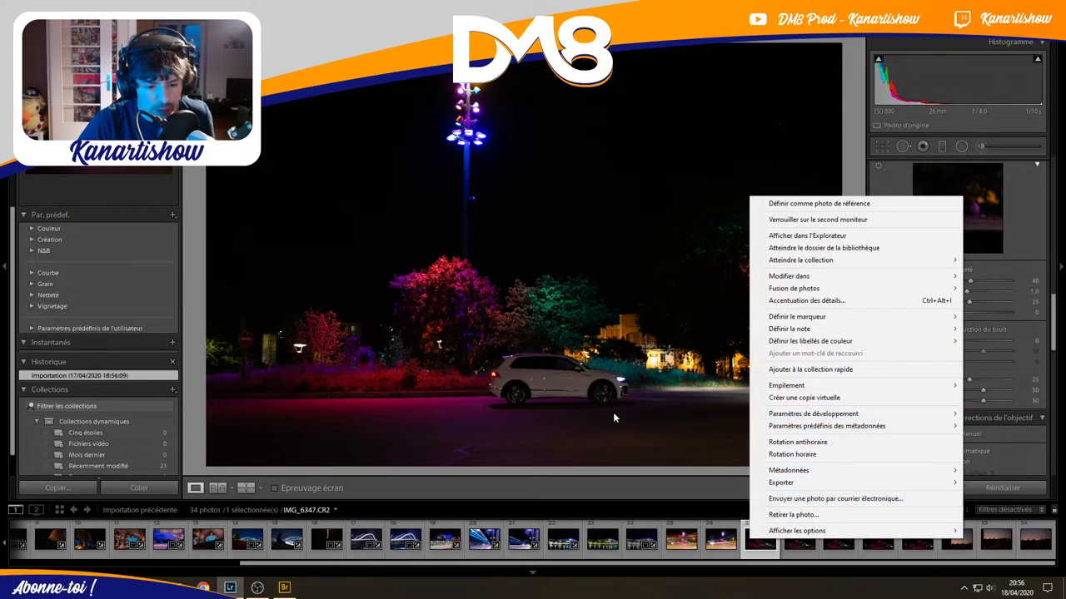
click(822, 517)
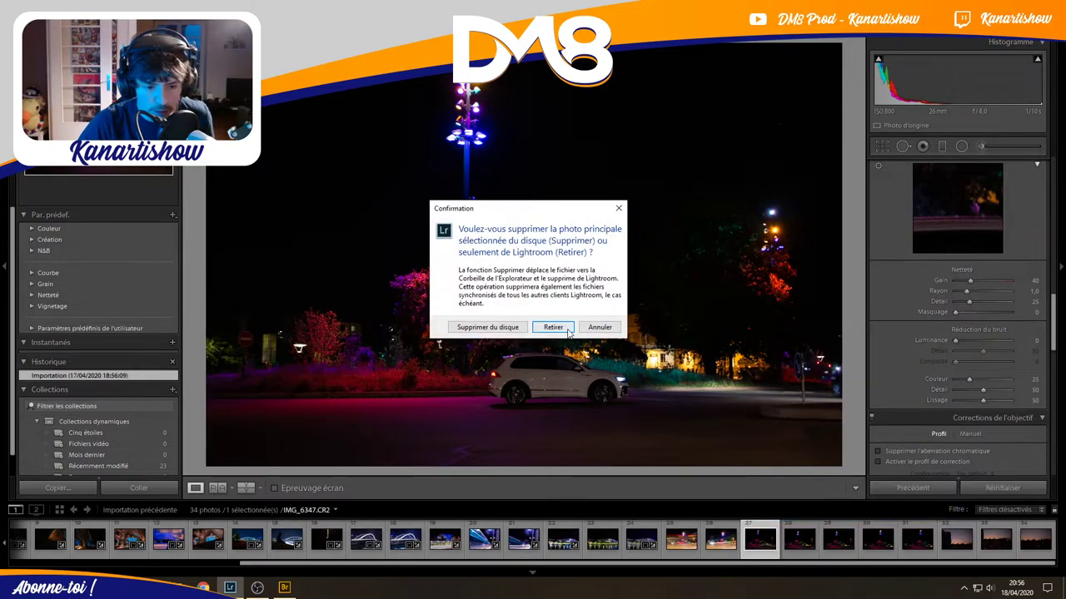
click(553, 327)
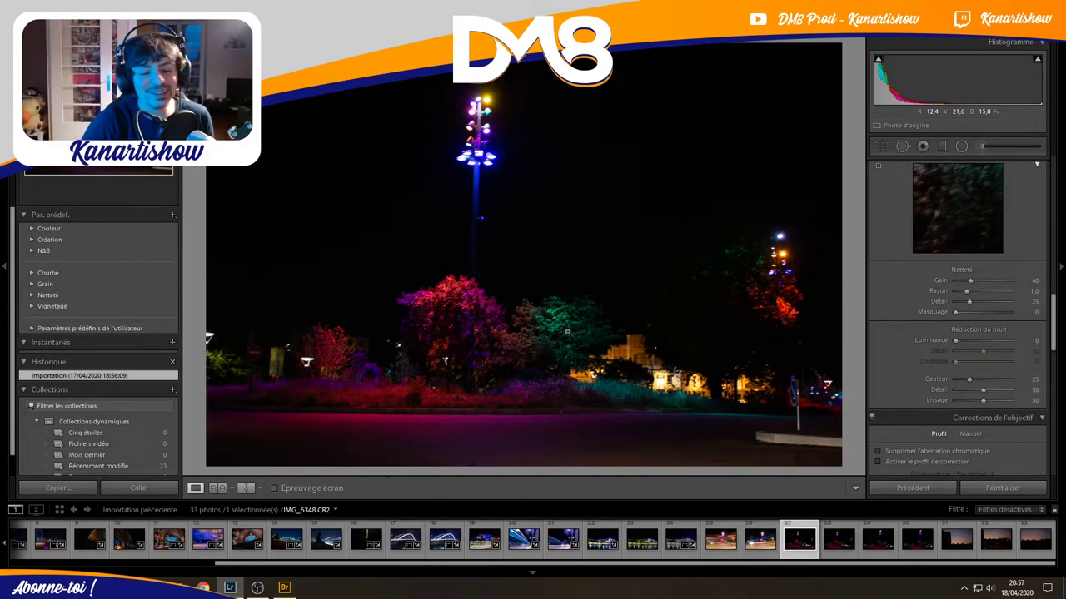
Compare the night tree shots and remove IMG_6348 from the catalogue only.
click(914, 541)
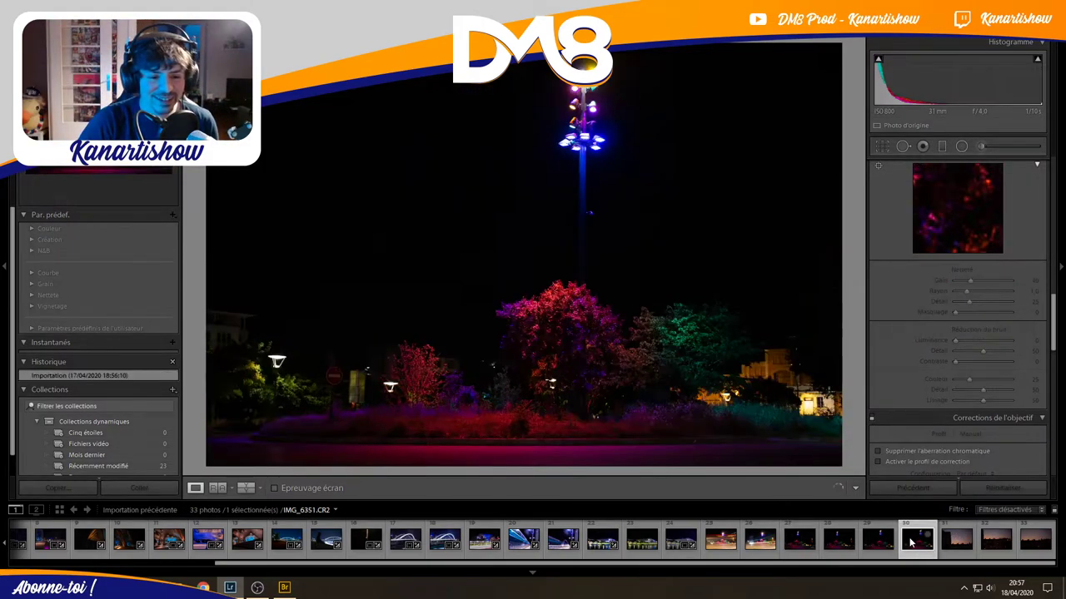
click(879, 541)
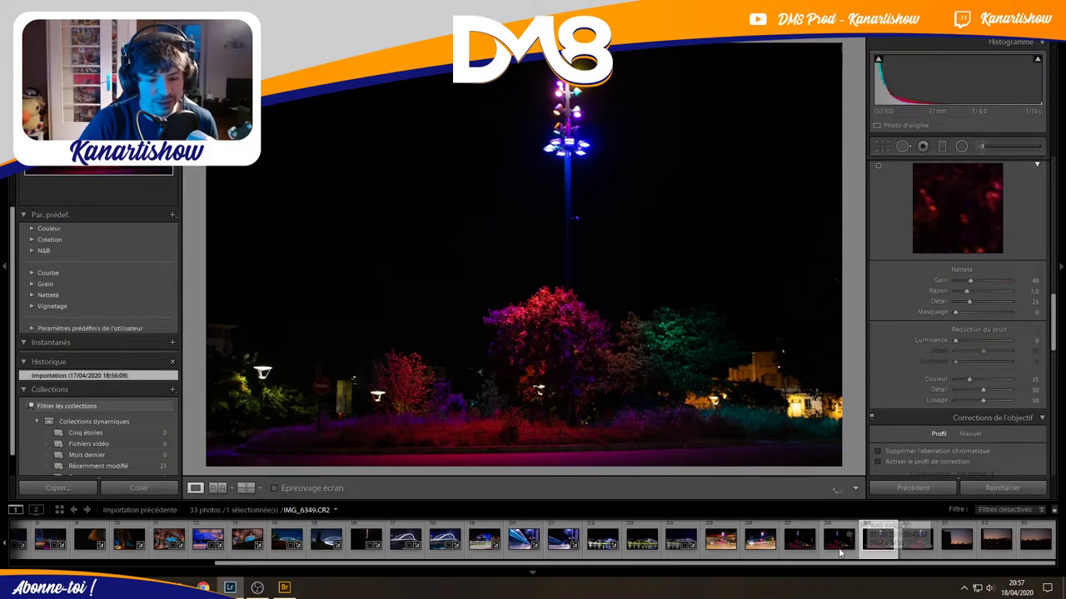
click(835, 548)
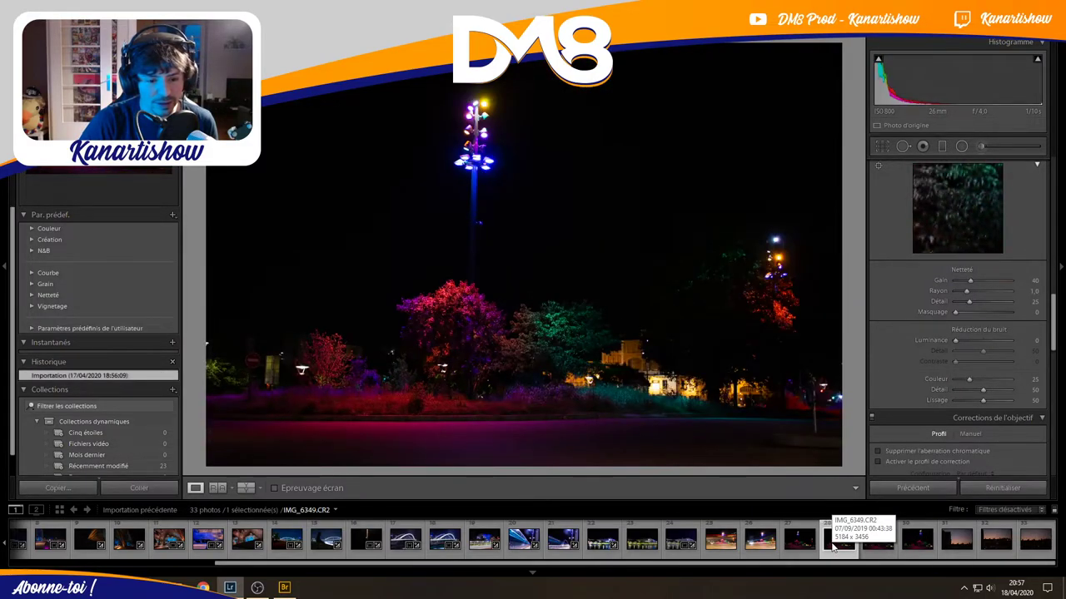
click(801, 545)
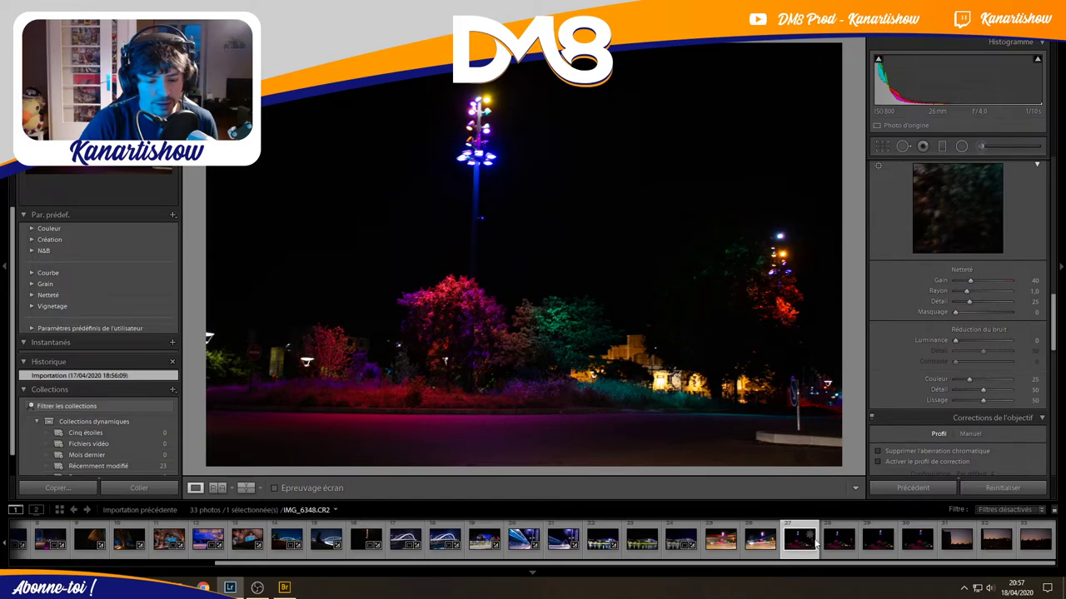
click(836, 543)
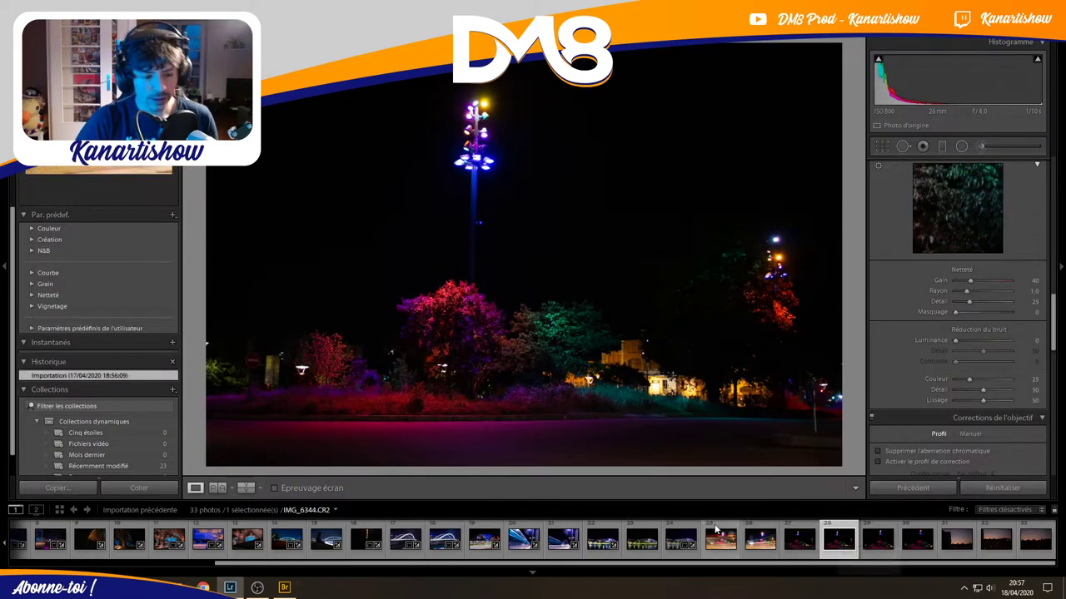
click(793, 542)
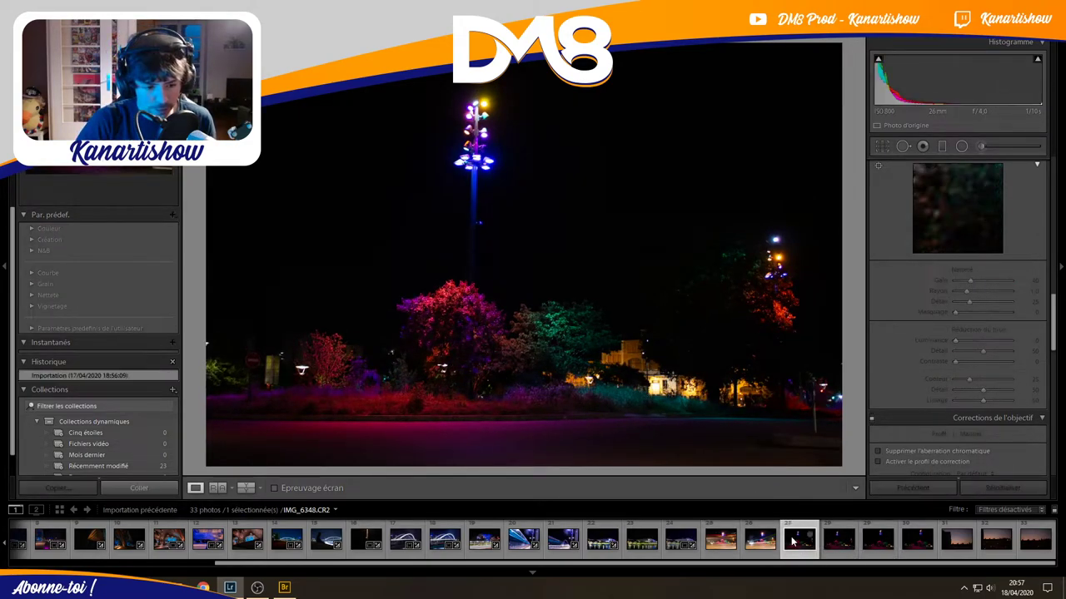
right_click(793, 542)
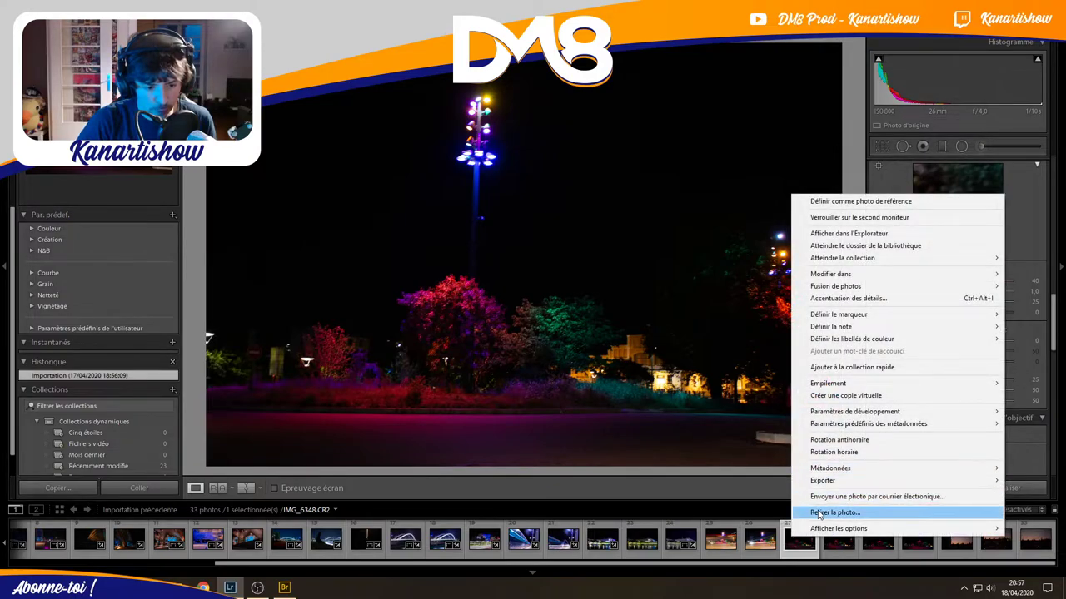
click(834, 512)
click(554, 327)
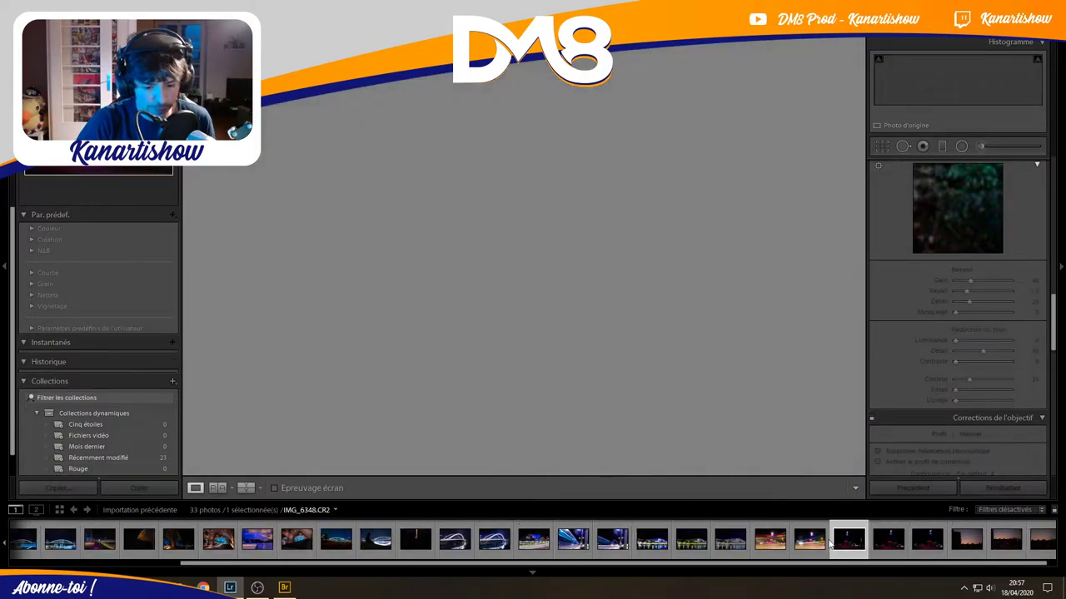
Remove IMG_6350 from the catalogue, then bring up light-trail photo IMG_6344.
click(887, 546)
click(916, 543)
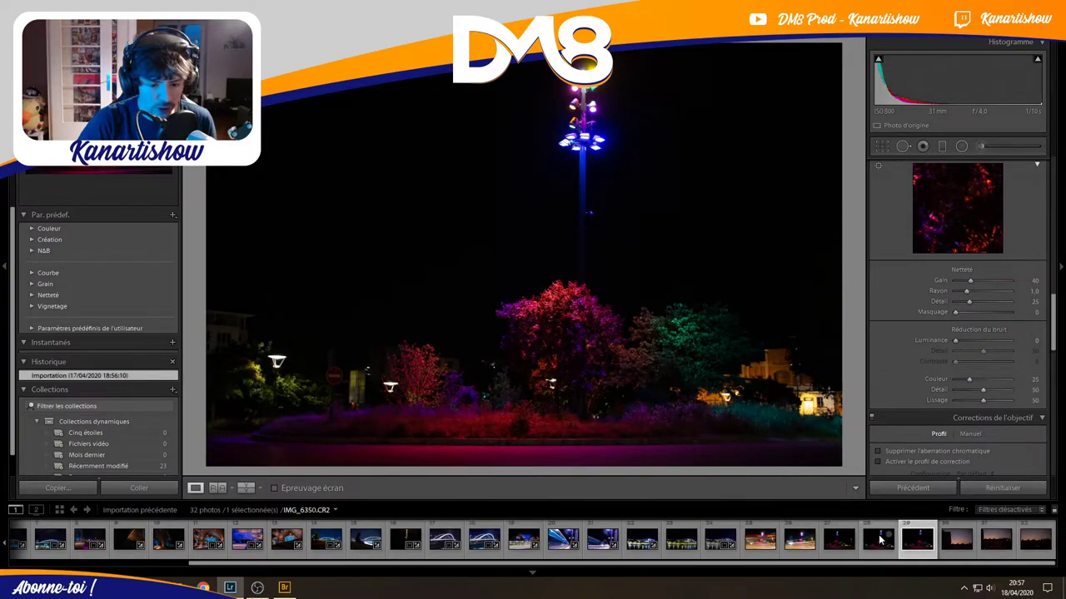
click(876, 544)
right_click(876, 544)
click(880, 516)
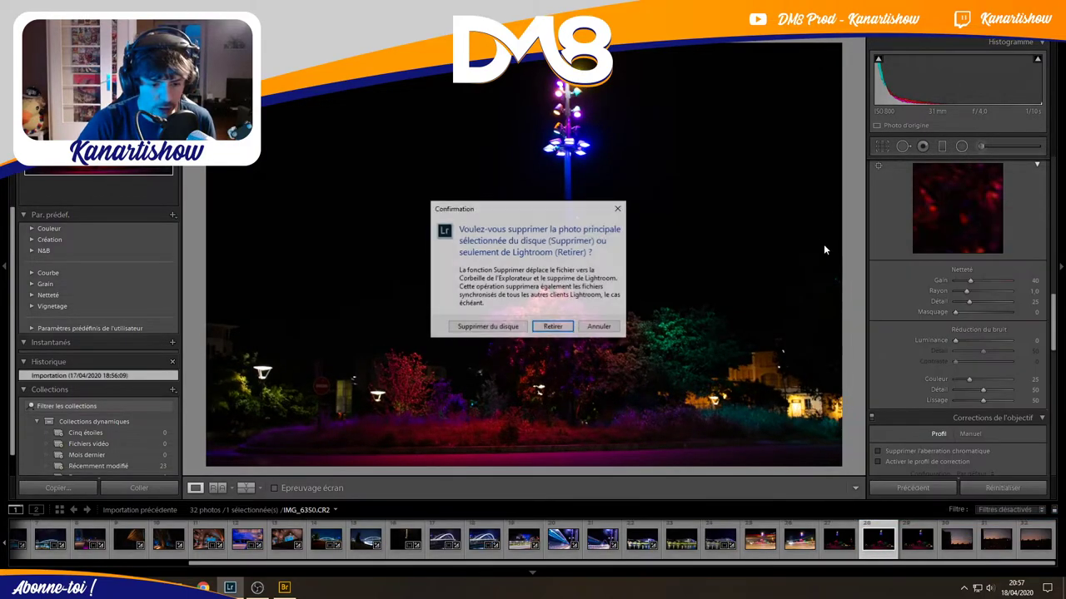
click(542, 330)
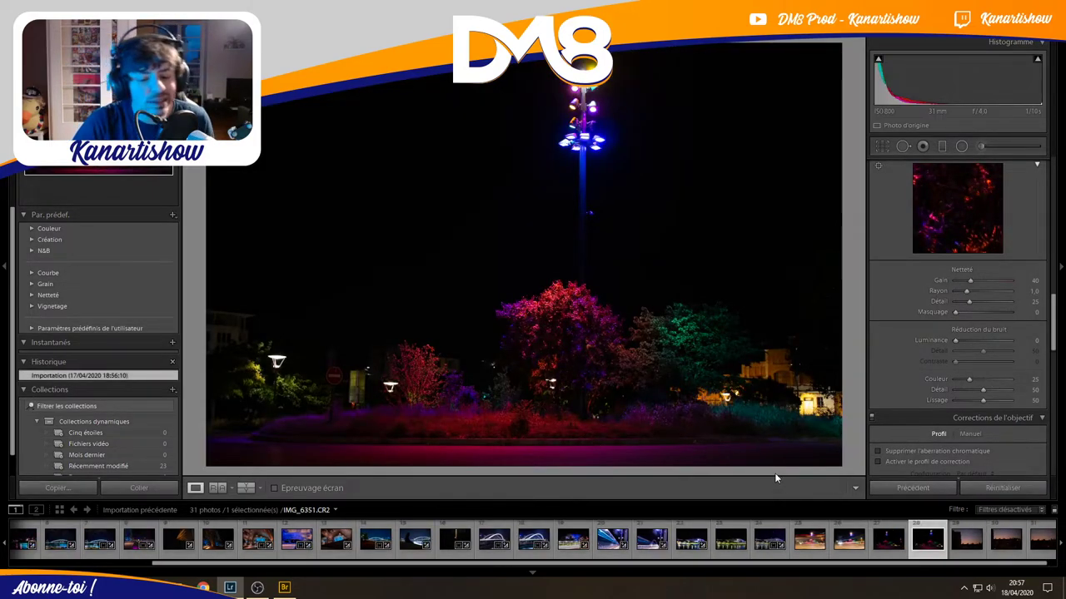
click(809, 540)
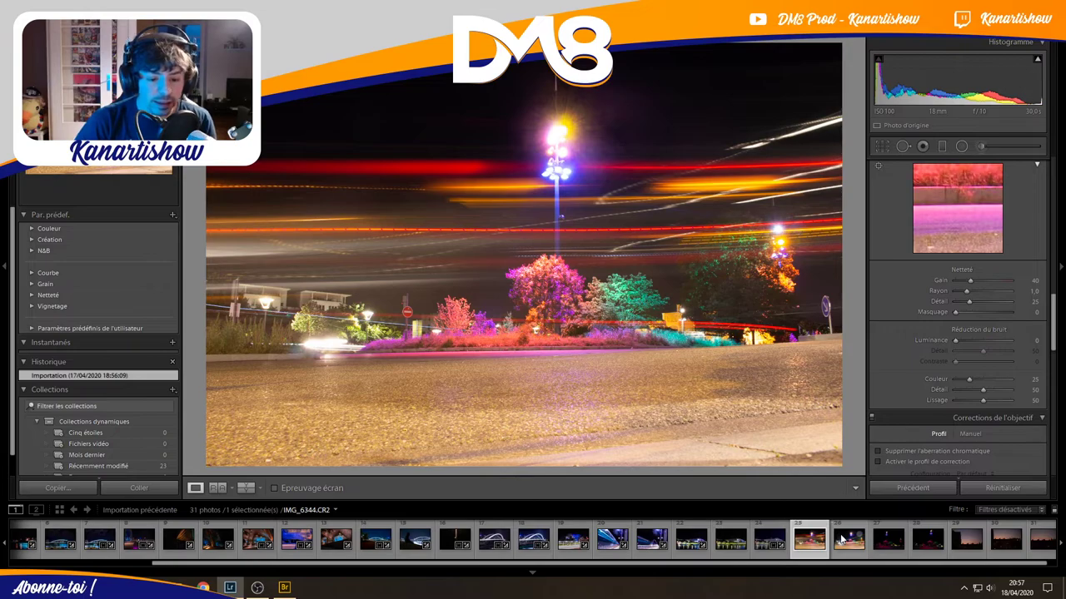
click(841, 539)
Select the two light-trail exposures and preview their HDR merge, zooming in and out.
ctrl+click(808, 549)
right_click(807, 549)
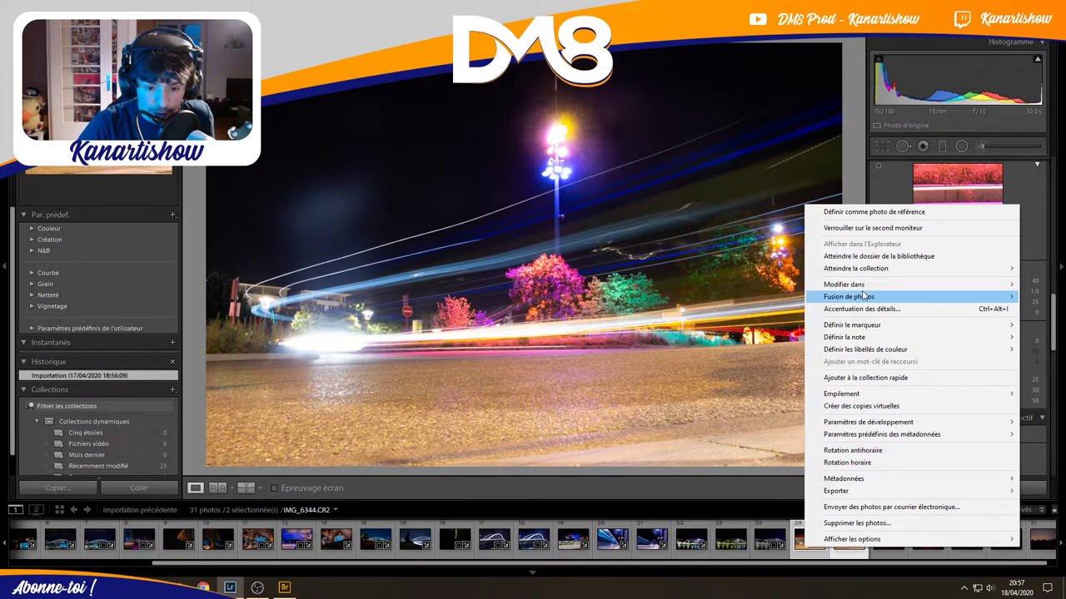
mouse_move(847, 296)
click(713, 297)
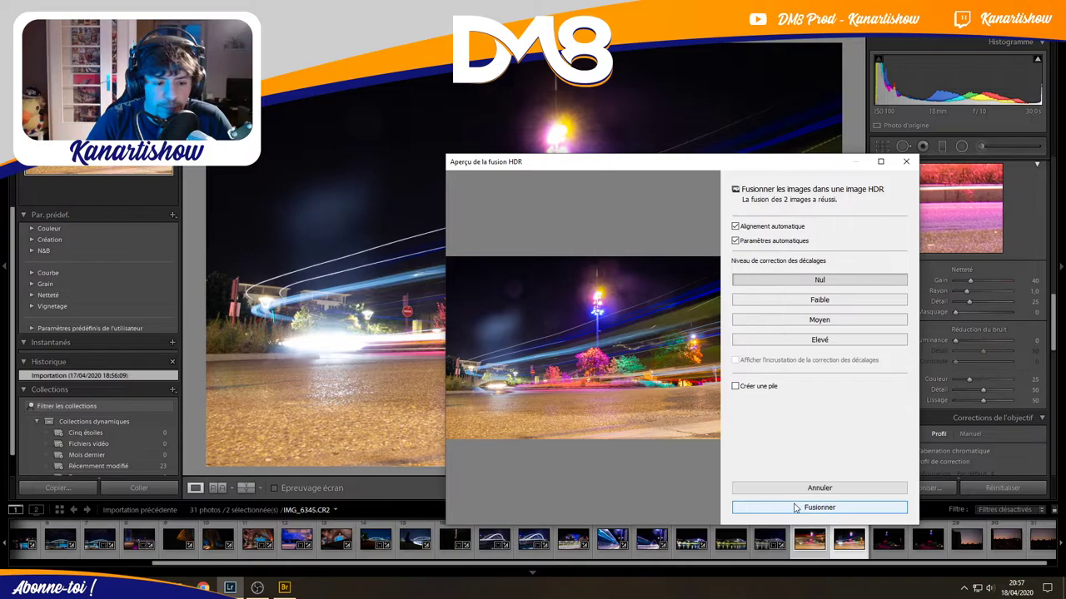
click(496, 387)
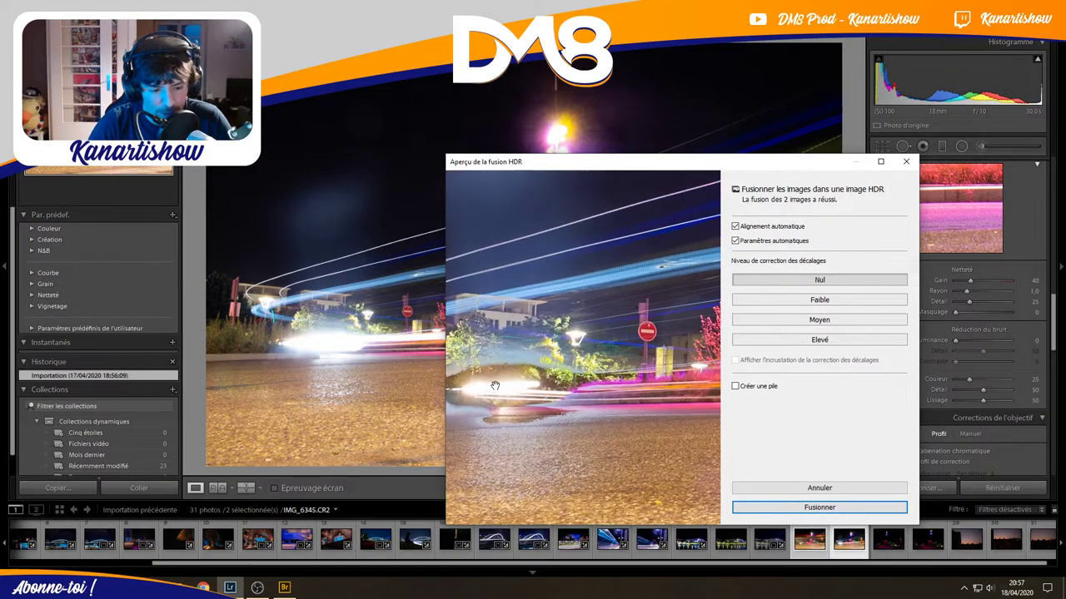
click(506, 392)
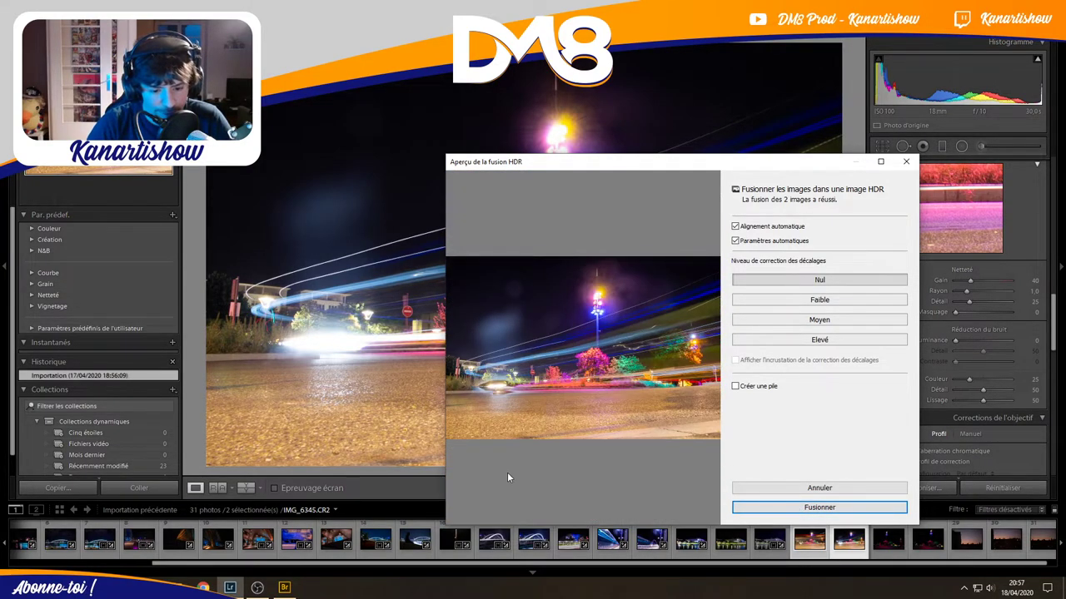
Create the merged HDR image and compare it with the blue-trail original.
click(830, 488)
click(800, 531)
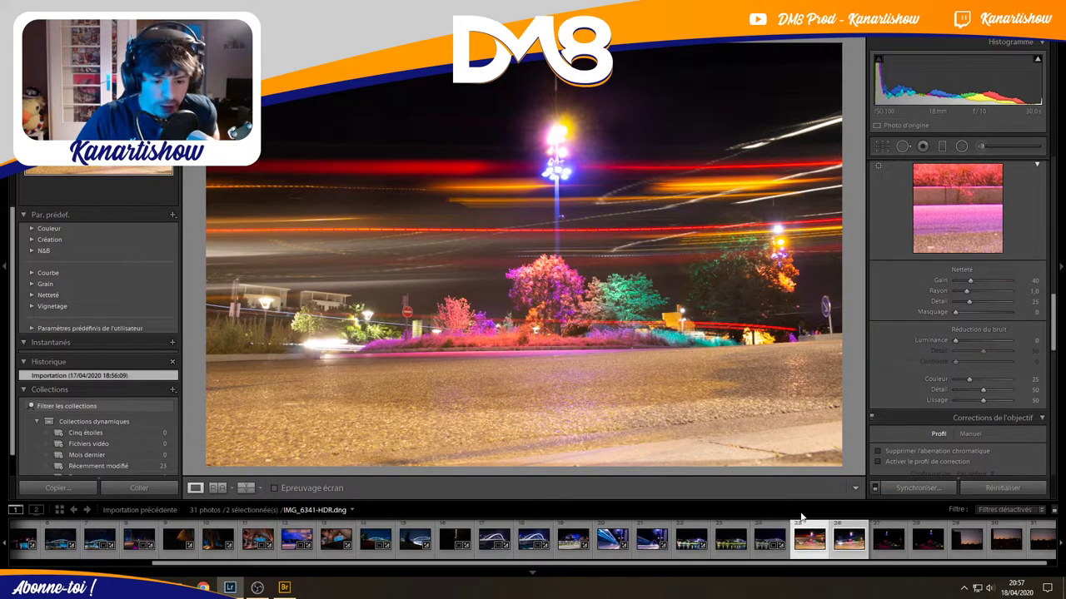
click(837, 548)
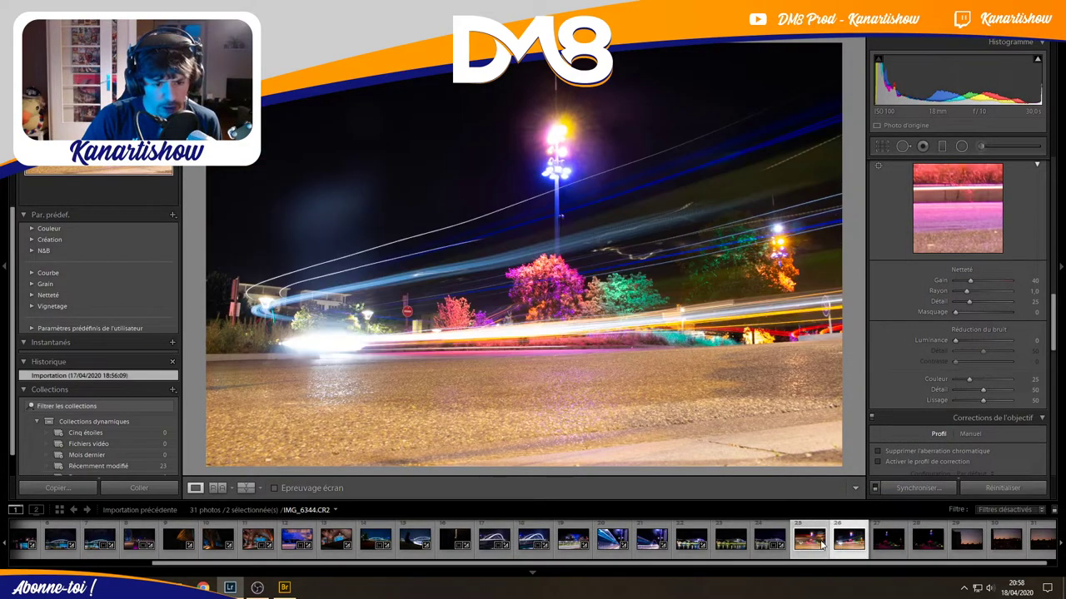
On the red-trail HDR, add dehaze, cool the temperature toward 3000, and raise contrast.
click(799, 539)
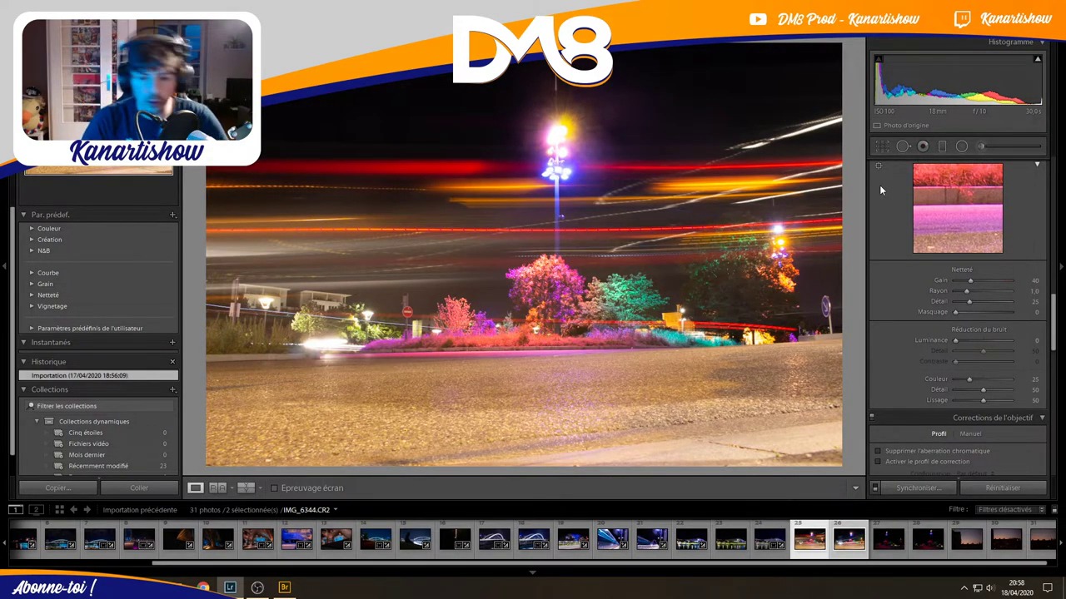
scroll(879, 216, up, 3)
scroll(880, 215, up, 3)
scroll(880, 215, up, 3)
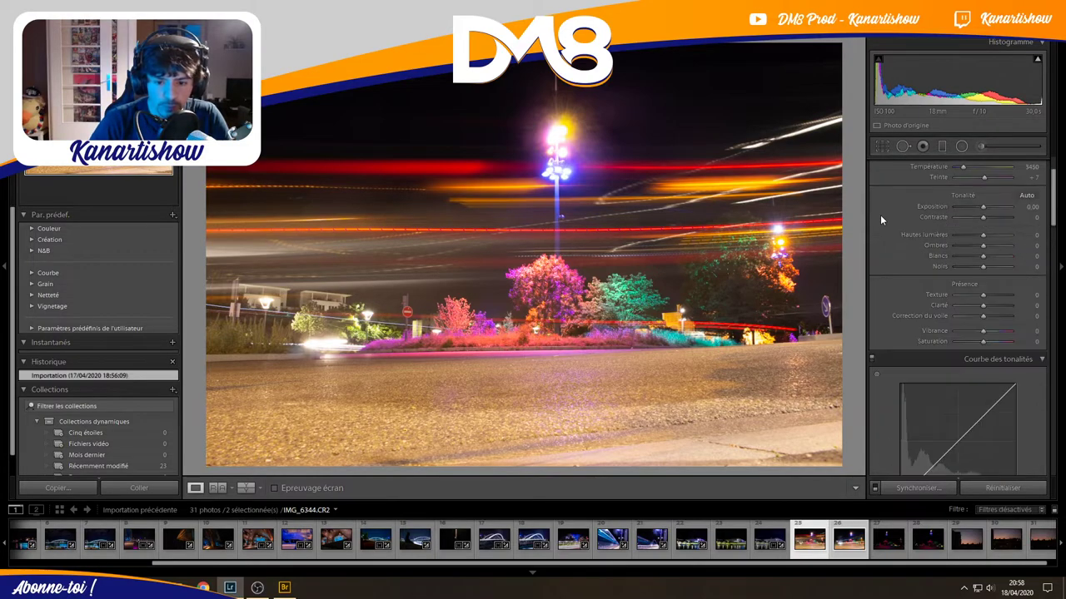
scroll(880, 215, up, 2)
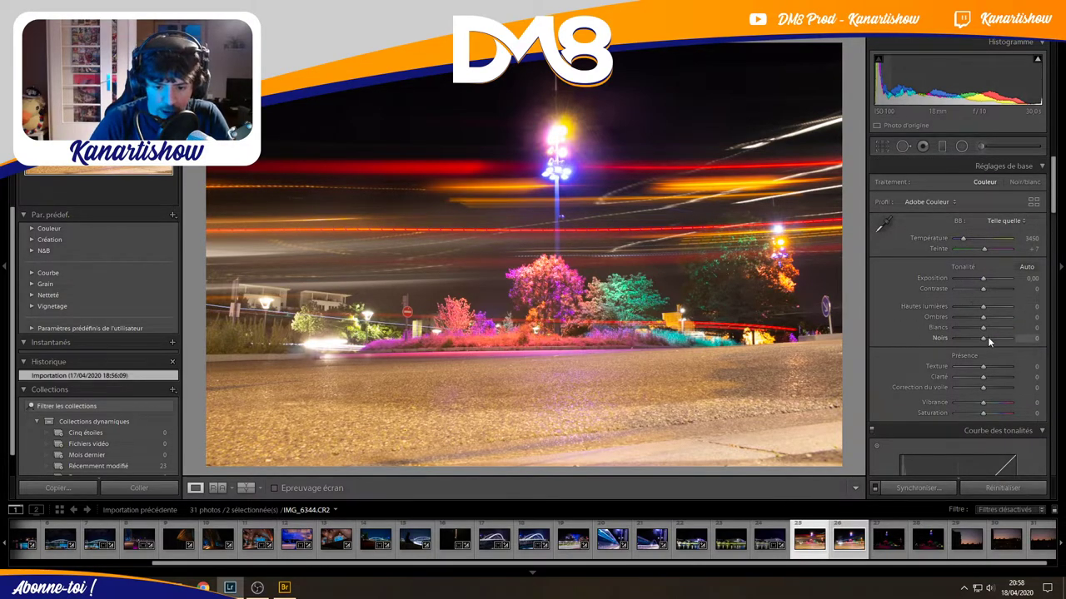
mouse_move(982, 387)
mouse_down()
mouse_move(1005, 391)
mouse_move(994, 388)
mouse_up()
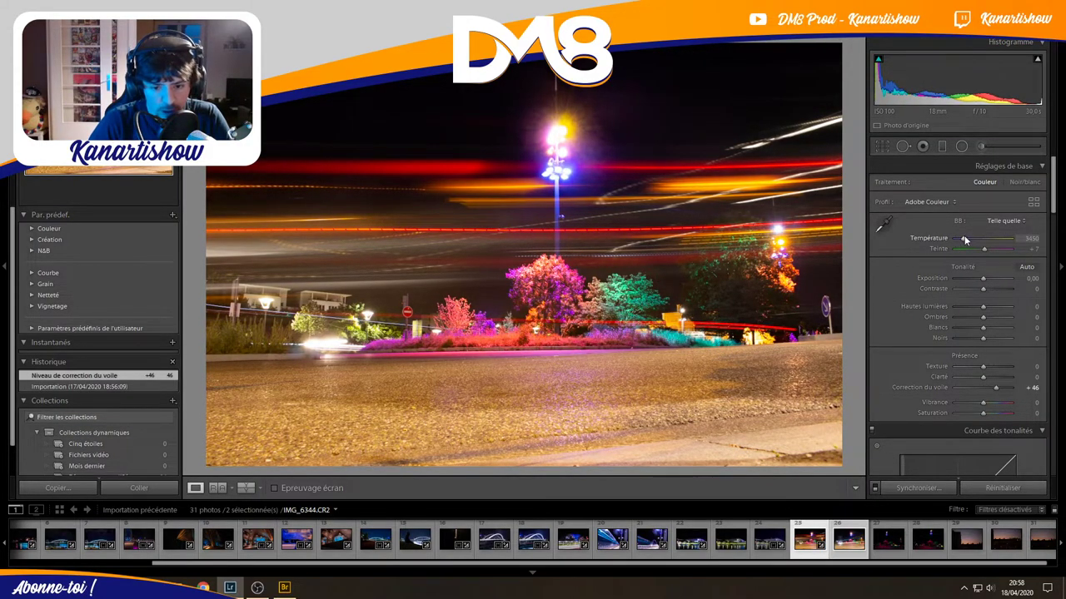
drag(963, 238, 986, 249)
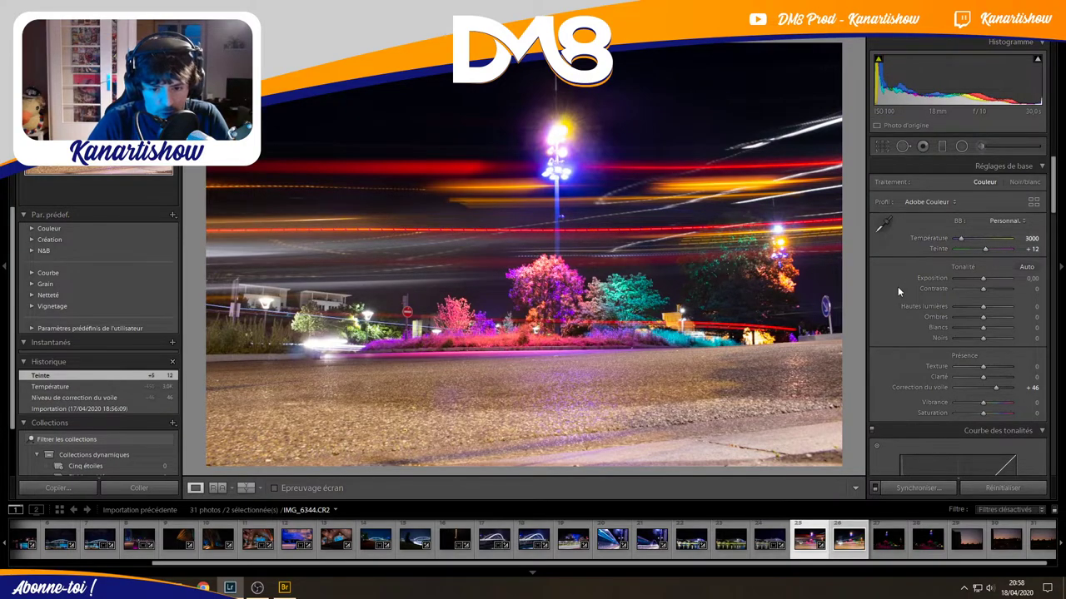
drag(983, 288, 995, 290)
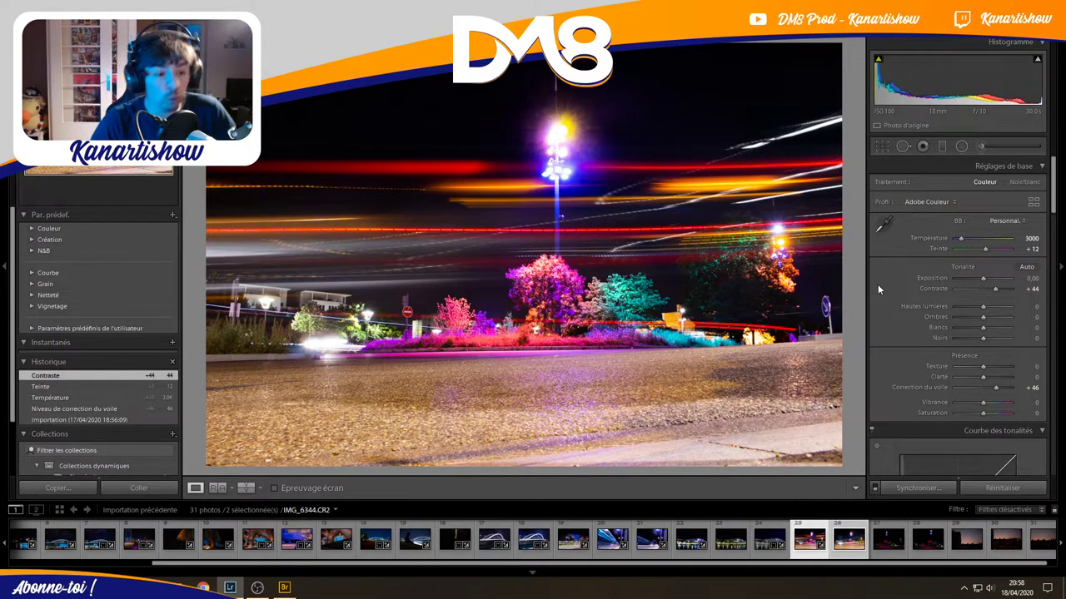
Lift the shadows to +14 and reduce texture to -4.
scroll(891, 303, down, 1)
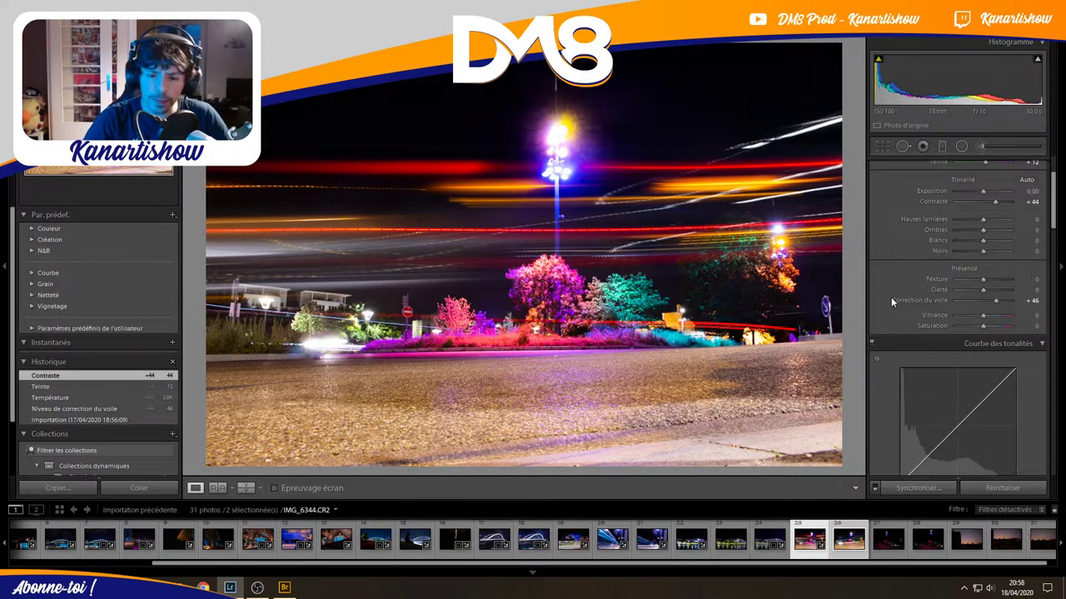
scroll(891, 307, up, 1)
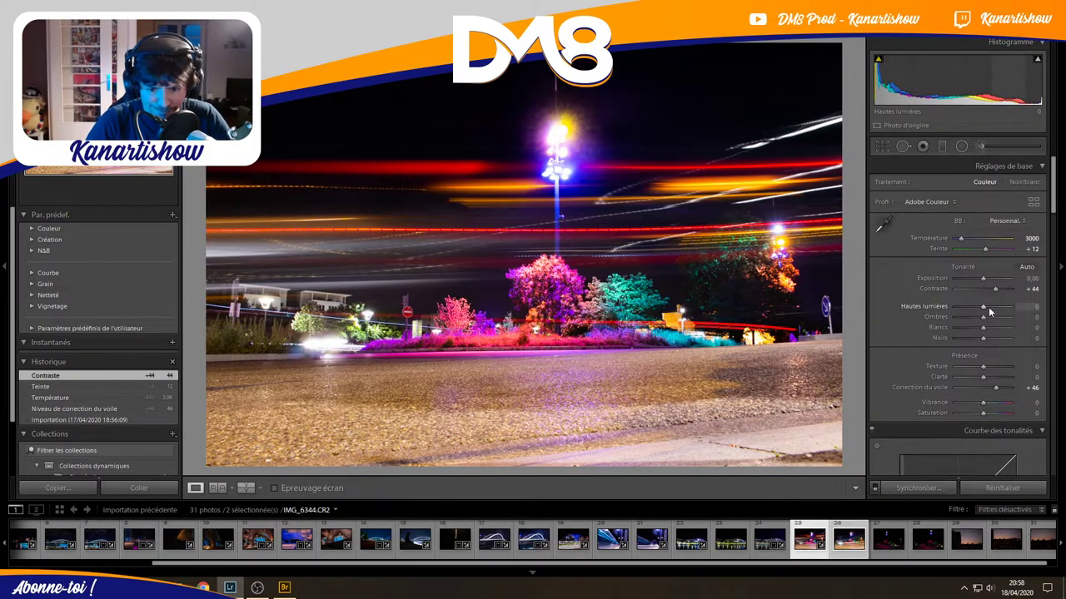
mouse_move(986, 317)
mouse_down()
mouse_move(978, 338)
mouse_move(987, 308)
mouse_up()
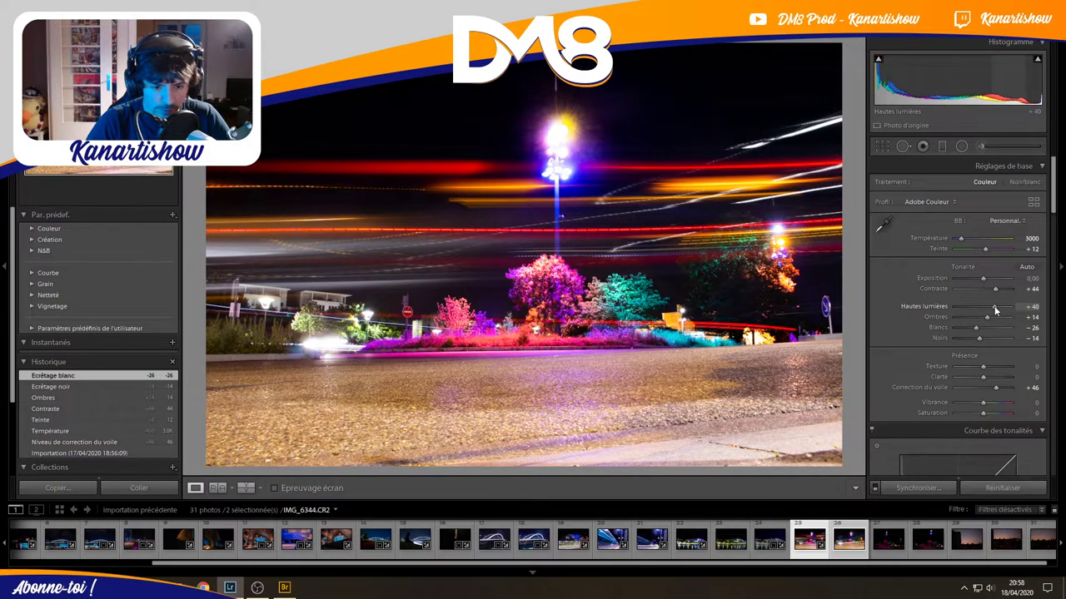
scroll(957, 333, down, 3)
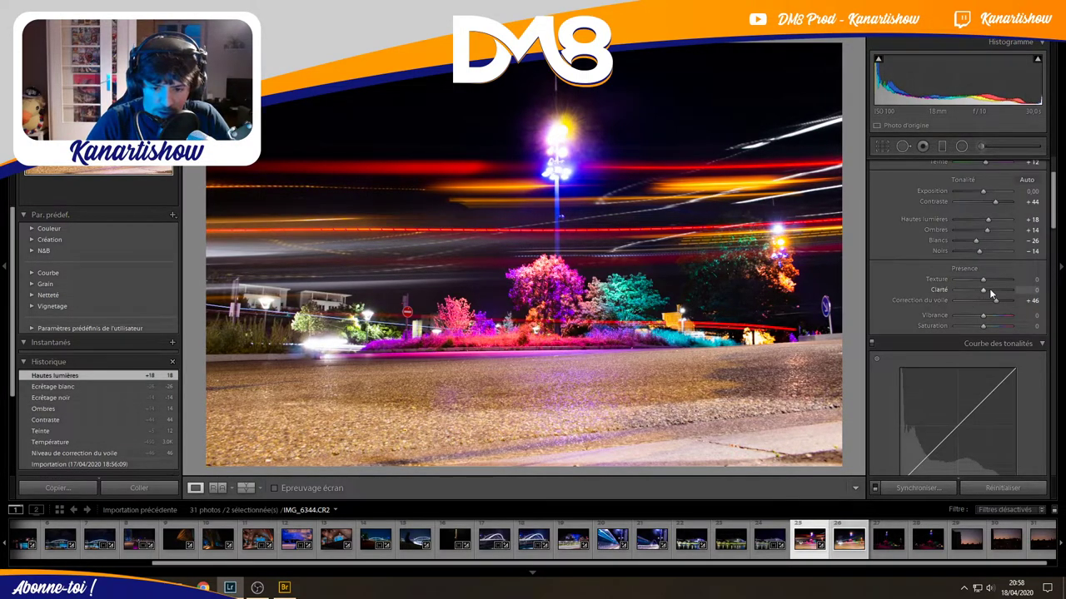
drag(982, 289, 984, 293)
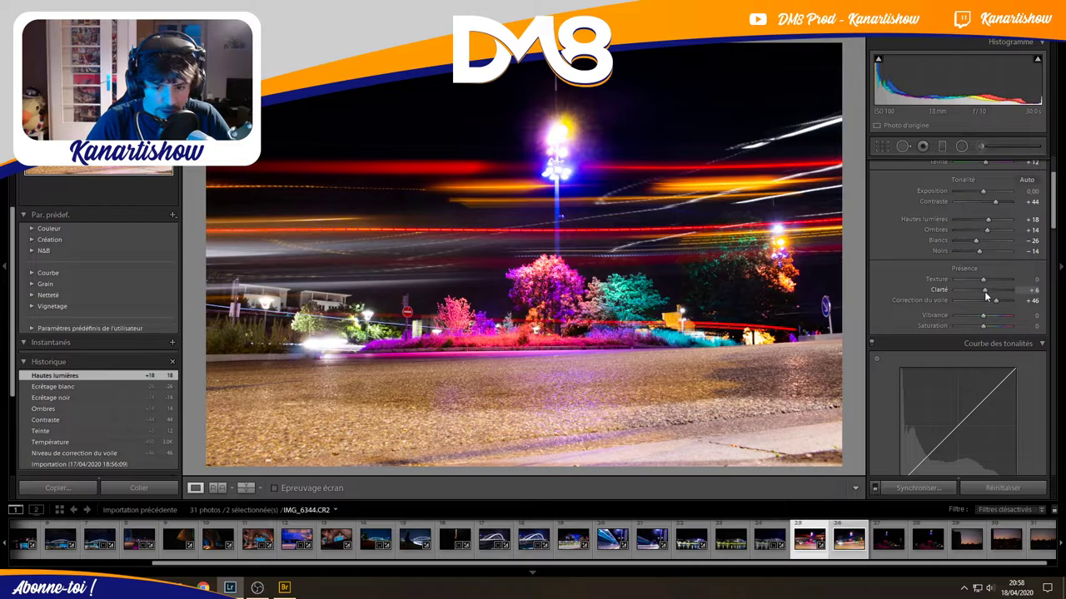
mouse_move(982, 279)
mouse_down()
mouse_move(952, 290)
mouse_move(986, 288)
mouse_up()
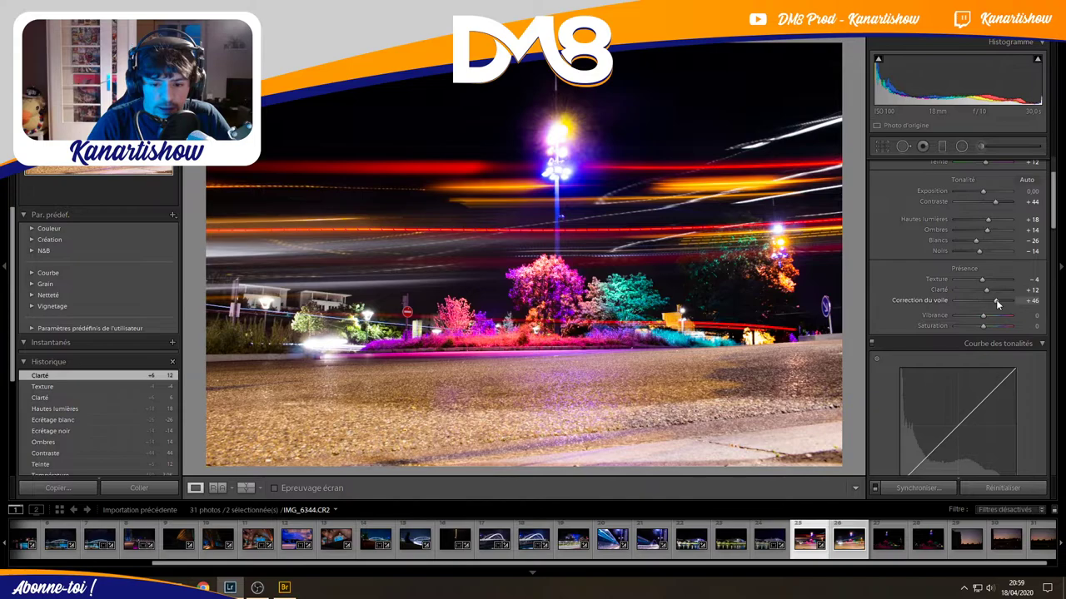
Nudge dehaze to +48, pull highlights to -38, add +10 vibrance, and settle clarity at +18.
drag(992, 300, 997, 301)
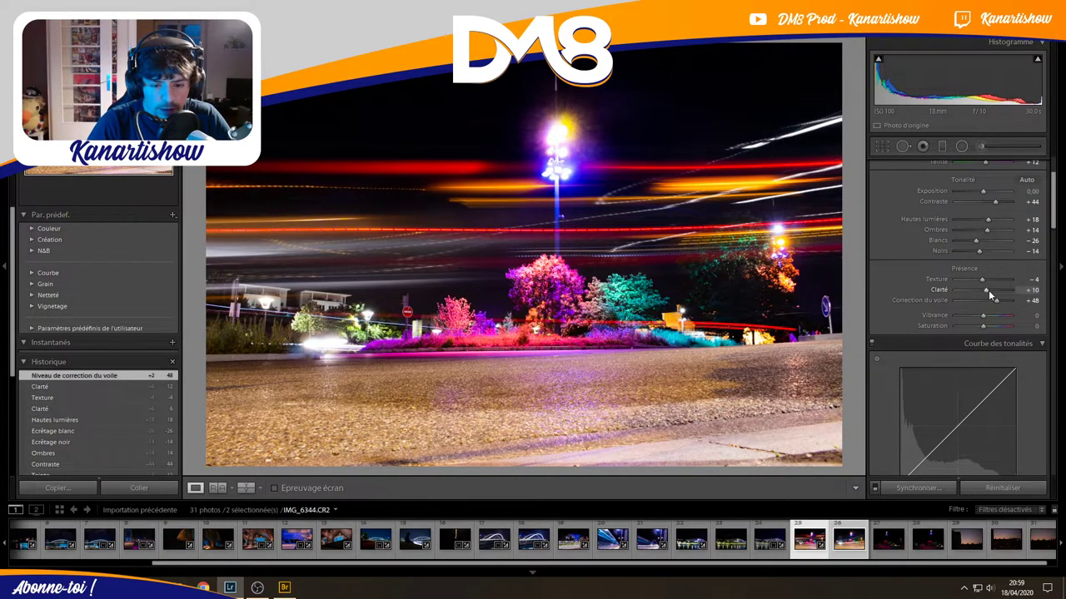
drag(986, 289, 994, 306)
scroll(887, 233, up, 3)
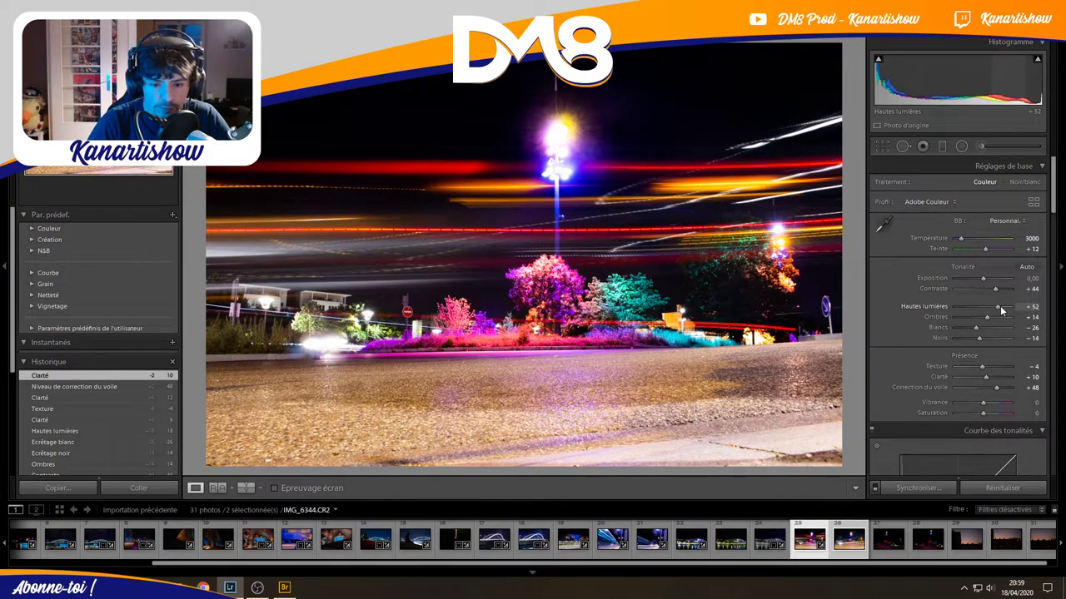
mouse_move(986, 308)
mouse_down()
mouse_move(976, 308)
mouse_move(992, 321)
mouse_up()
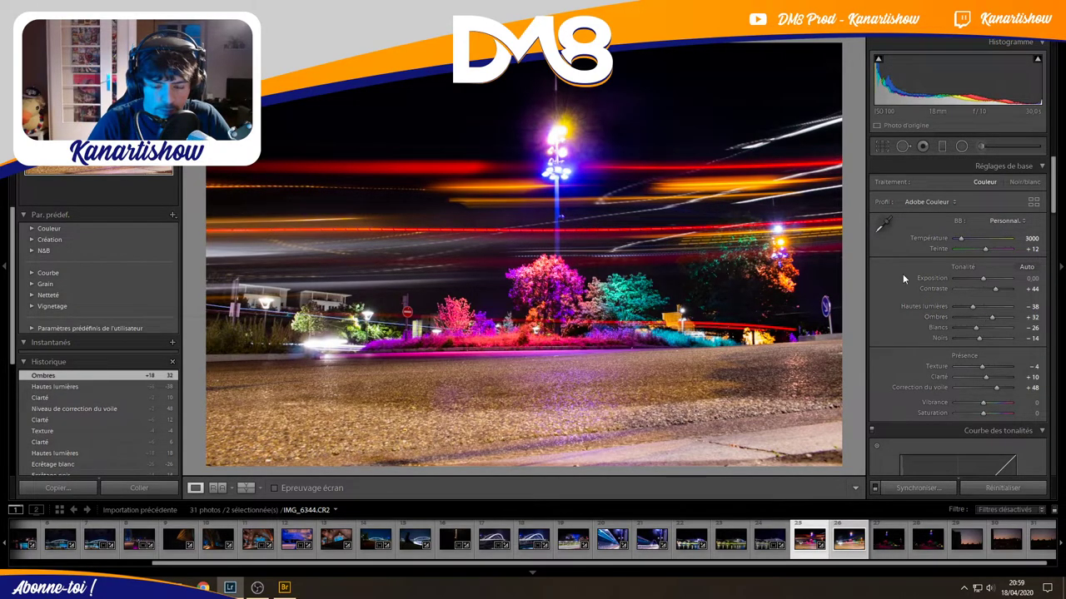
scroll(903, 274, down, 2)
scroll(898, 273, down, 2)
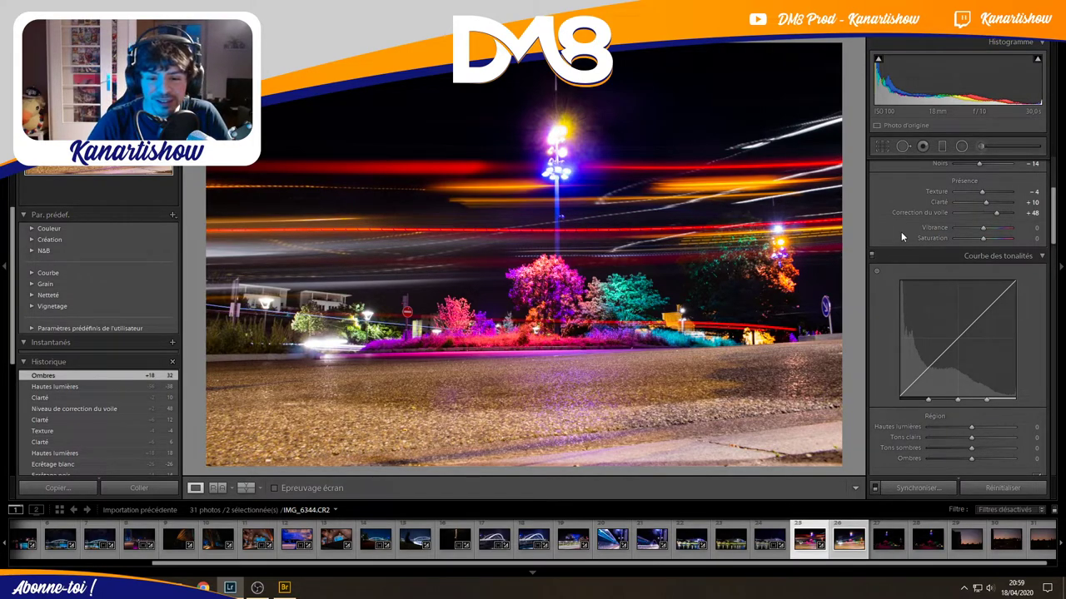
drag(982, 228, 977, 239)
scroll(874, 212, up, 2)
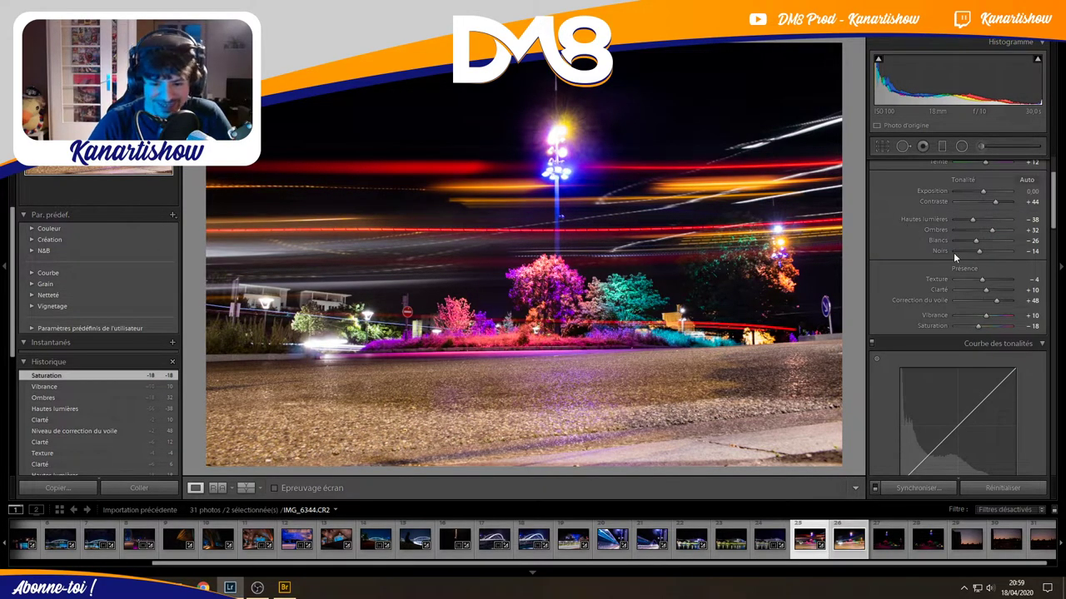
drag(981, 289, 987, 289)
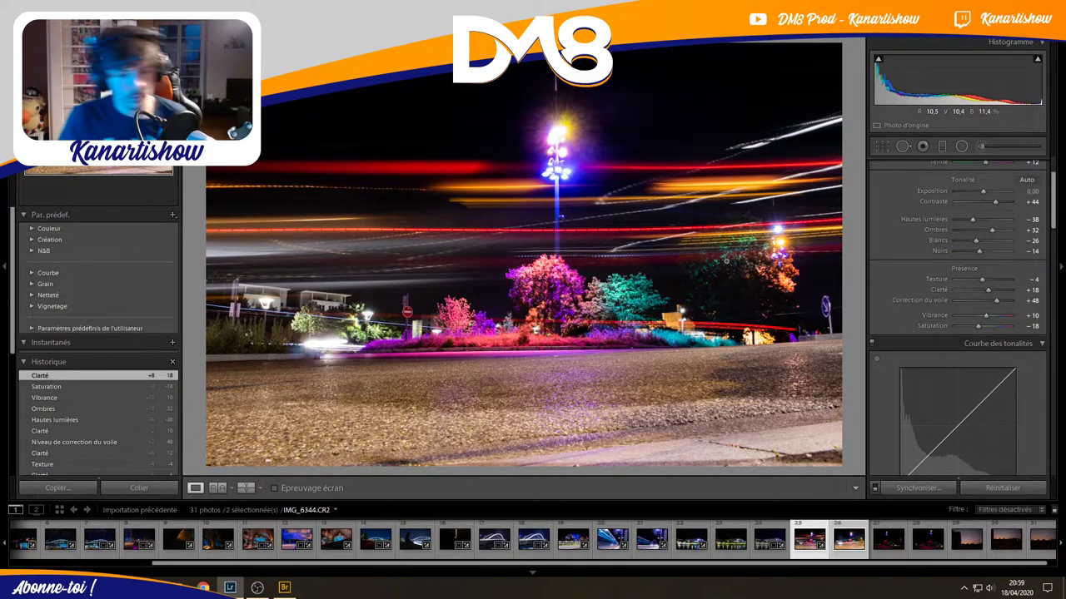
click(247, 488)
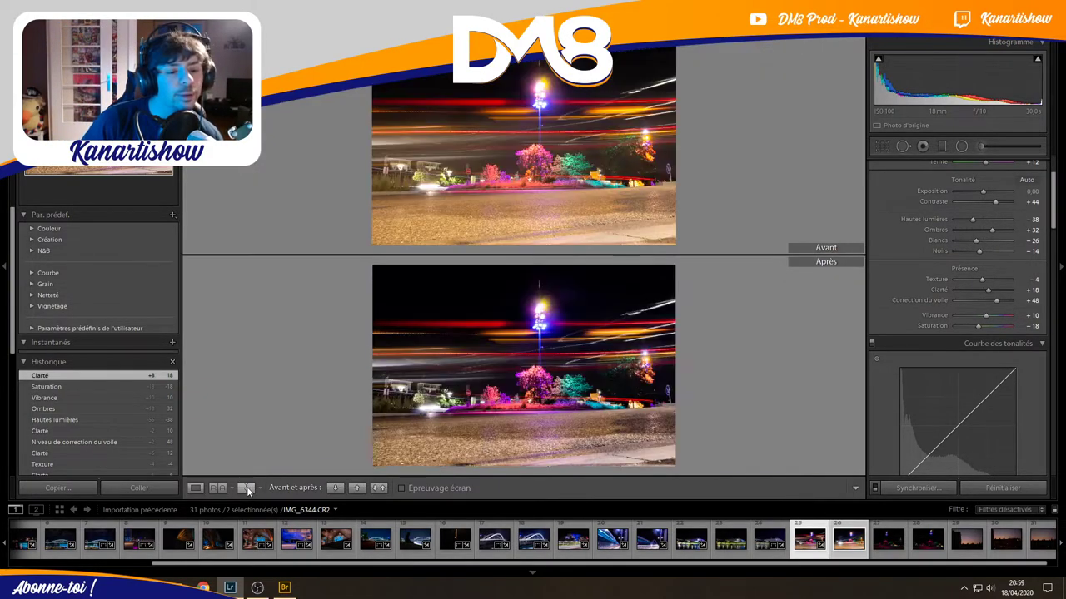
click(247, 488)
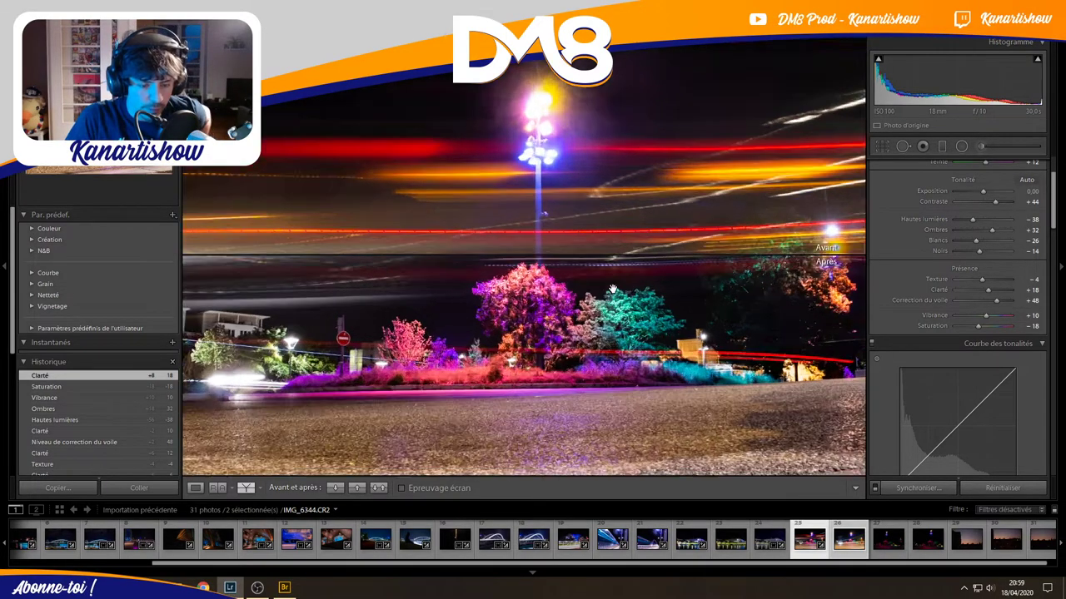
click(623, 261)
mouse_move(623, 262)
mouse_down()
mouse_move(592, 398)
mouse_move(633, 361)
mouse_move(661, 359)
mouse_move(646, 288)
mouse_up()
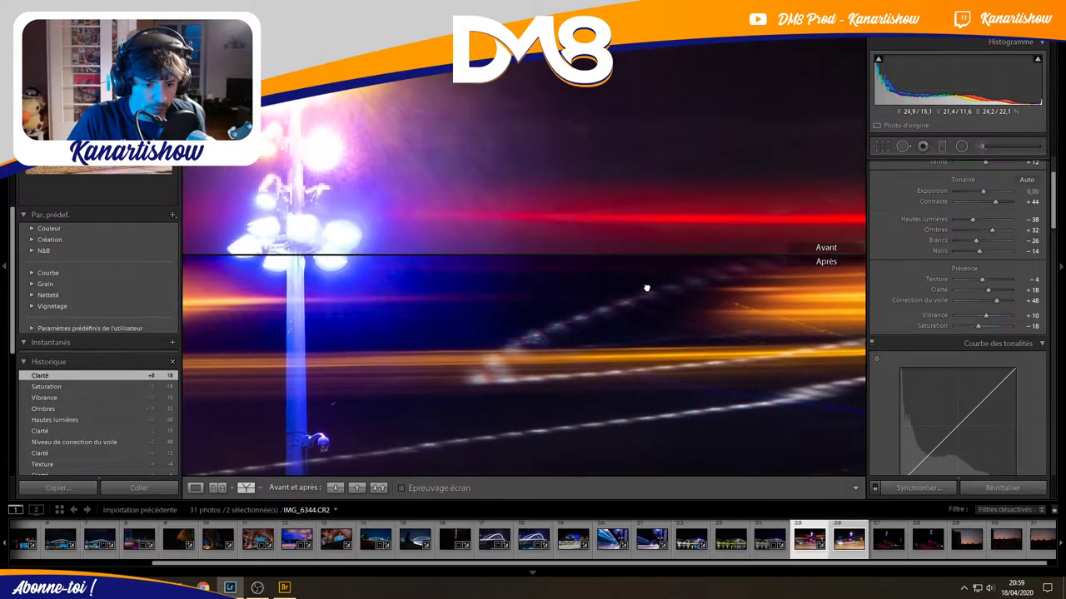
click(642, 302)
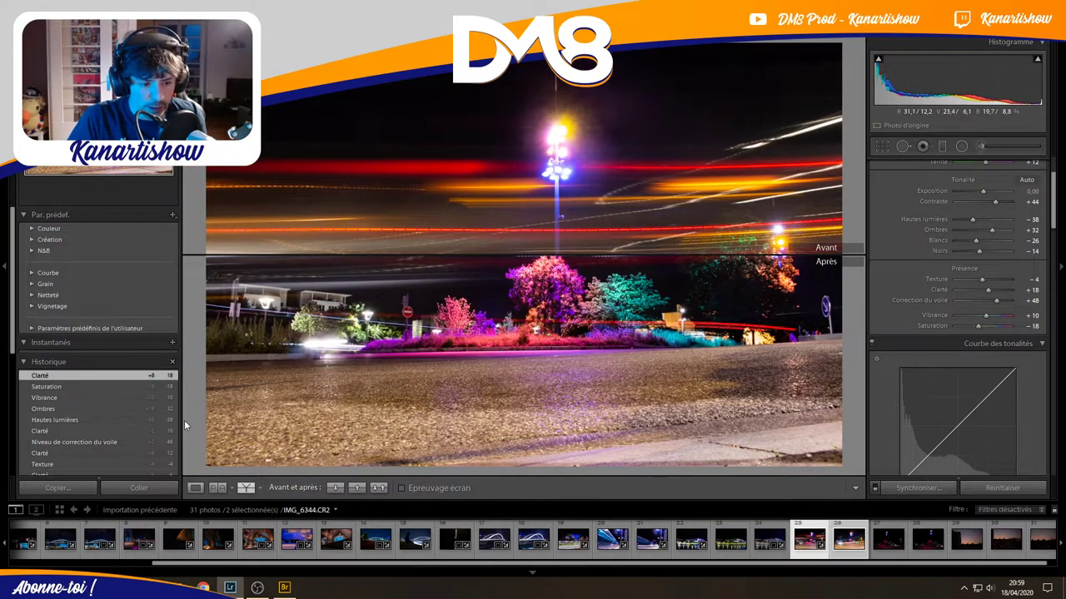
click(245, 487)
click(245, 487)
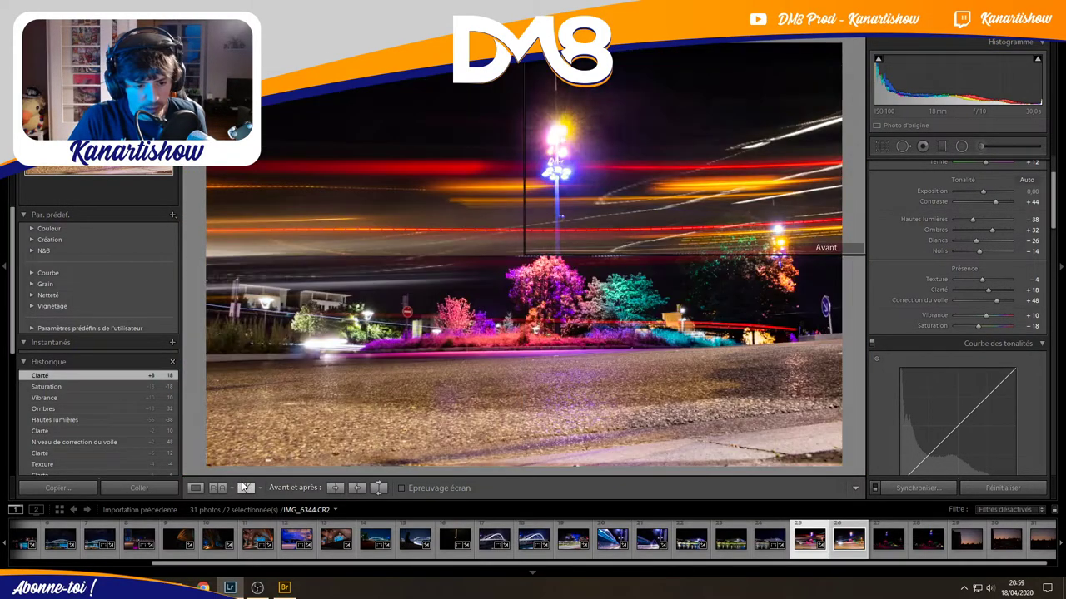
click(244, 488)
click(244, 488)
click(194, 488)
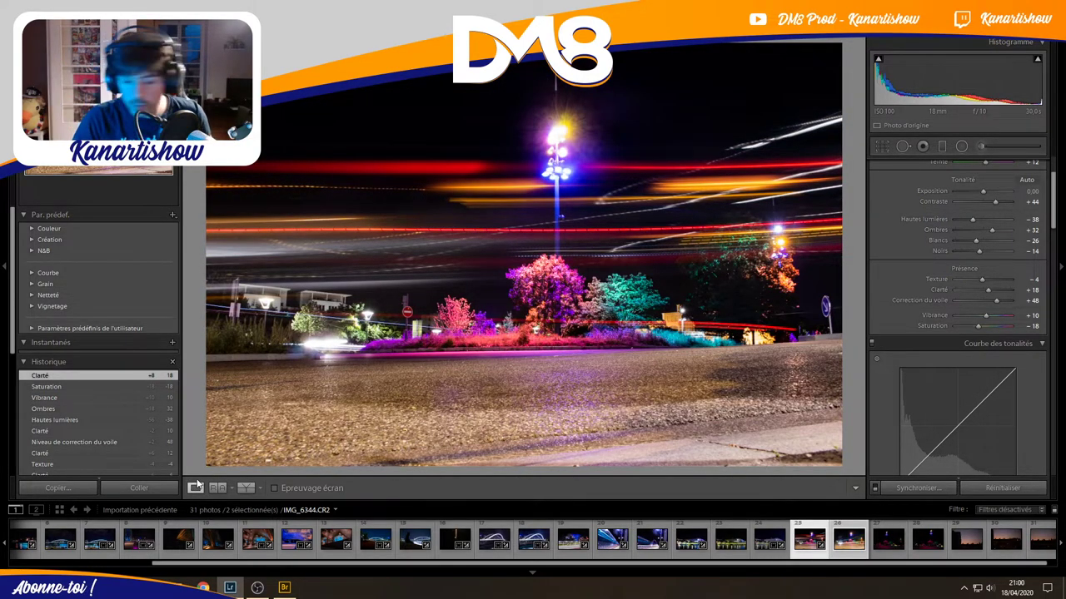
Set colour noise reduction to 45 and luminance noise reduction to 44, checking the dark sky.
scroll(897, 338, down, 5)
scroll(896, 339, down, 1)
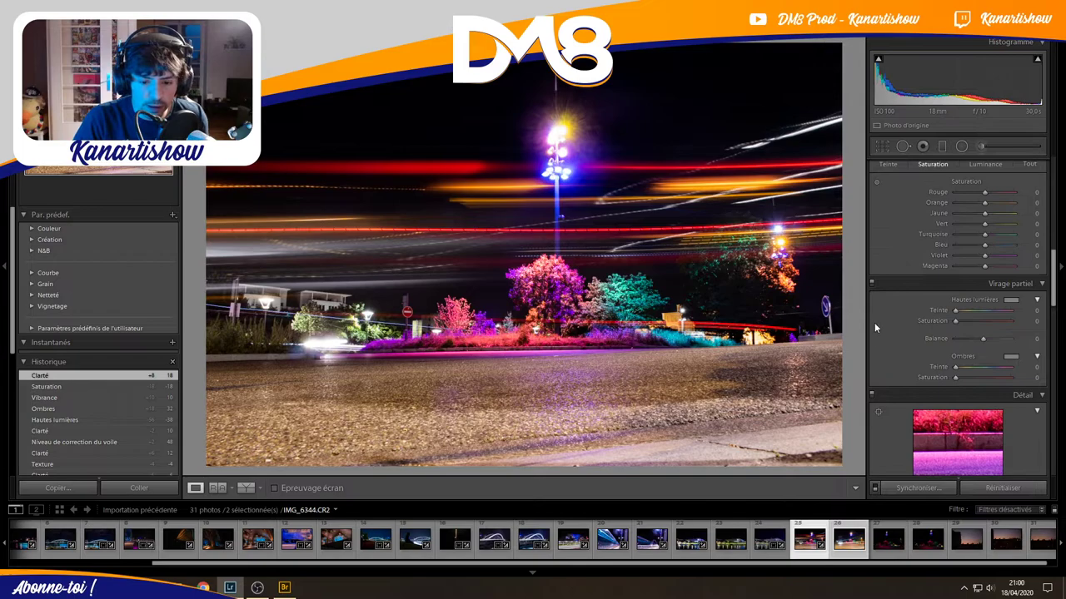
scroll(874, 323, down, 2)
scroll(885, 317, down, 1)
drag(952, 277, 947, 310)
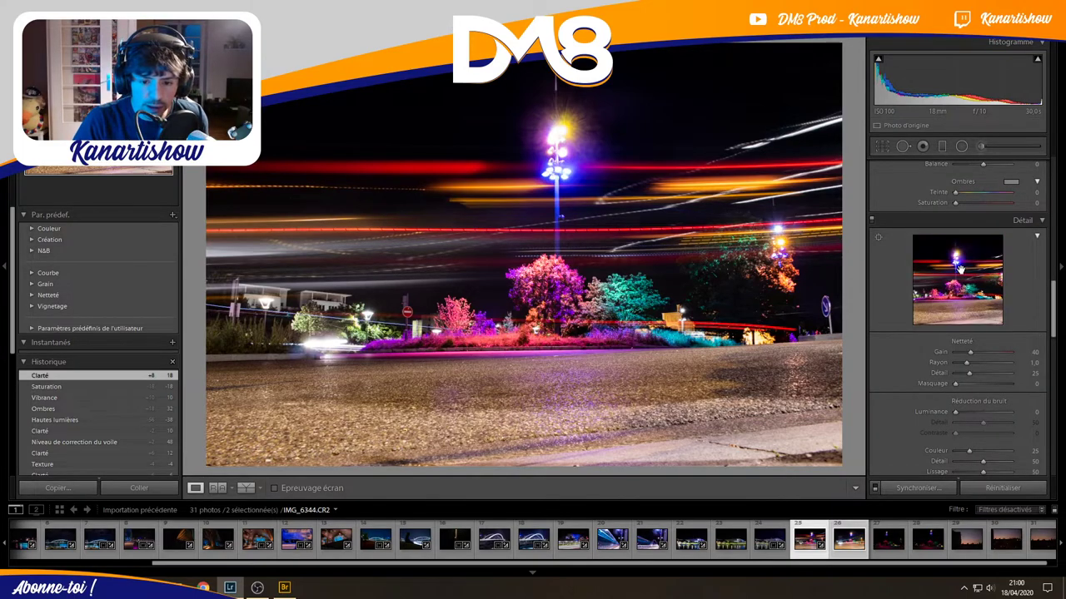
click(970, 412)
drag(973, 412, 977, 413)
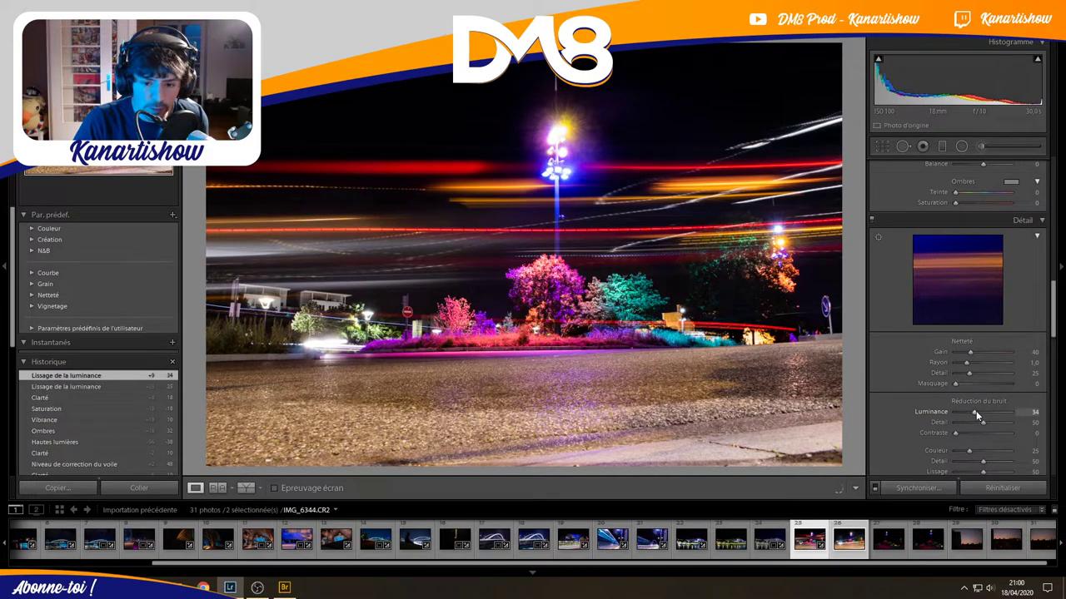
double_click(978, 412)
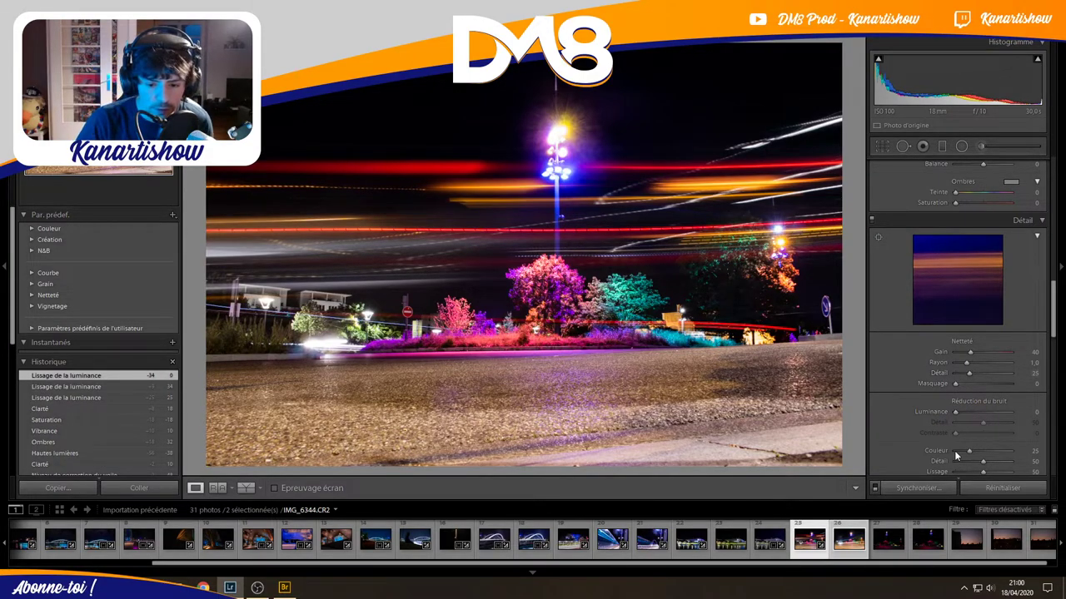
drag(970, 451, 979, 450)
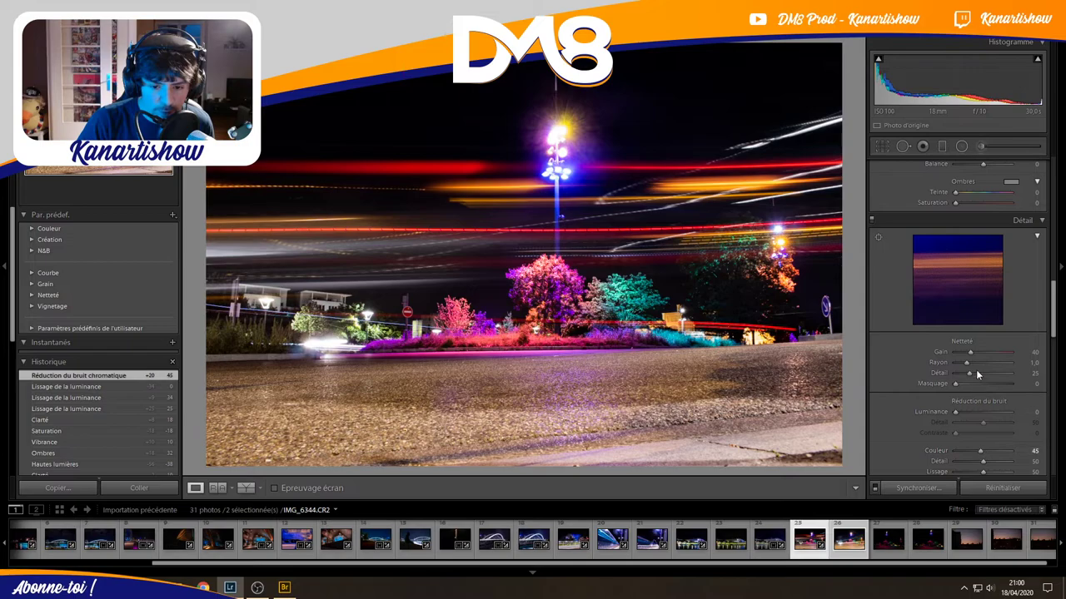
drag(962, 414, 979, 412)
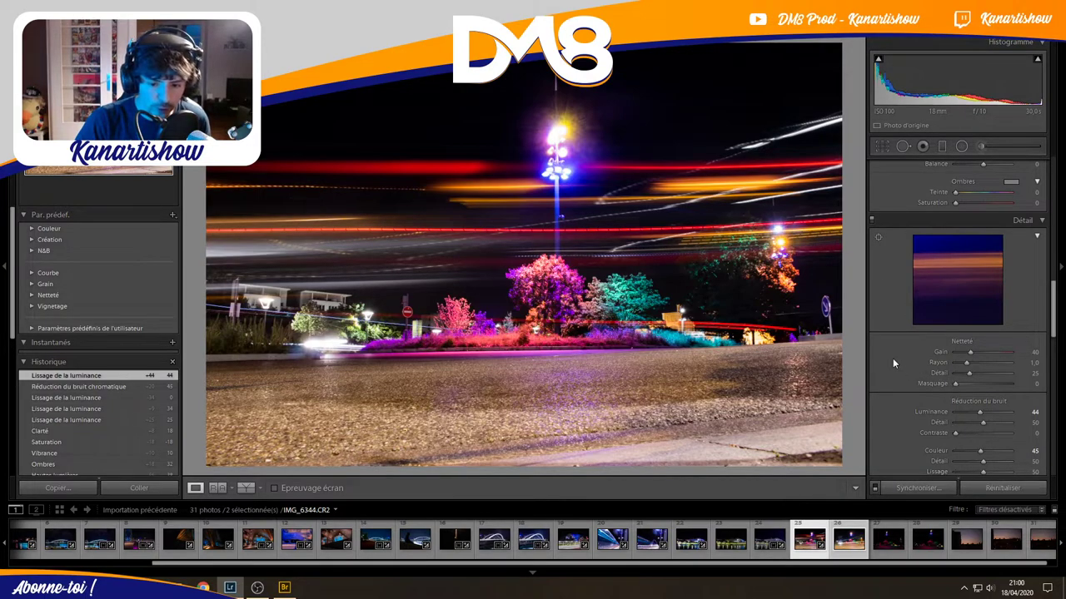
Ease the Basic panel contrast down from +44.
scroll(891, 358, down, 5)
scroll(889, 359, up, 5)
scroll(889, 359, up, 5)
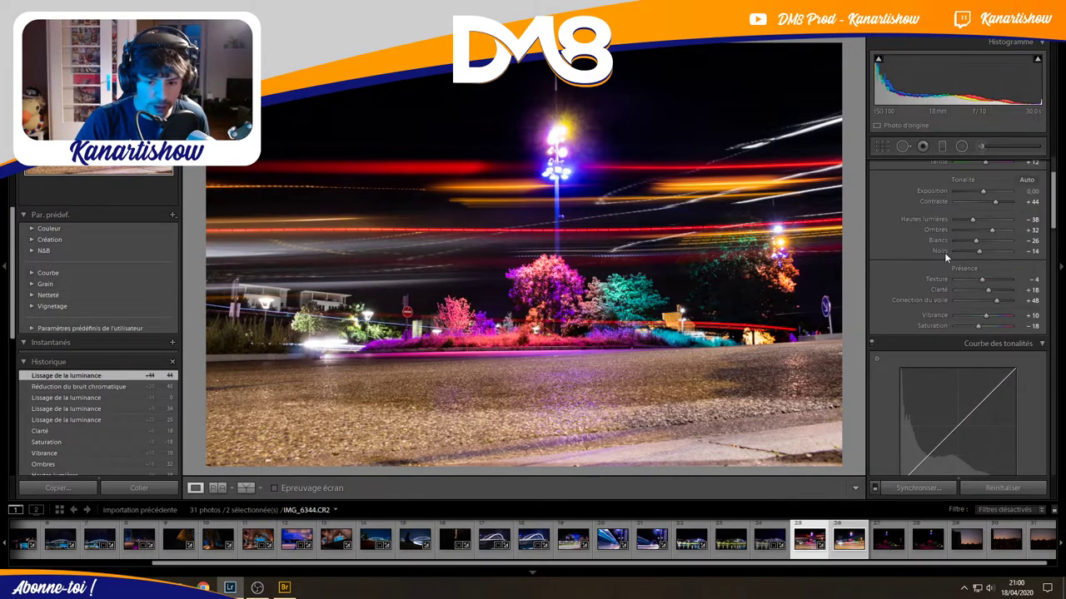
drag(994, 202, 992, 202)
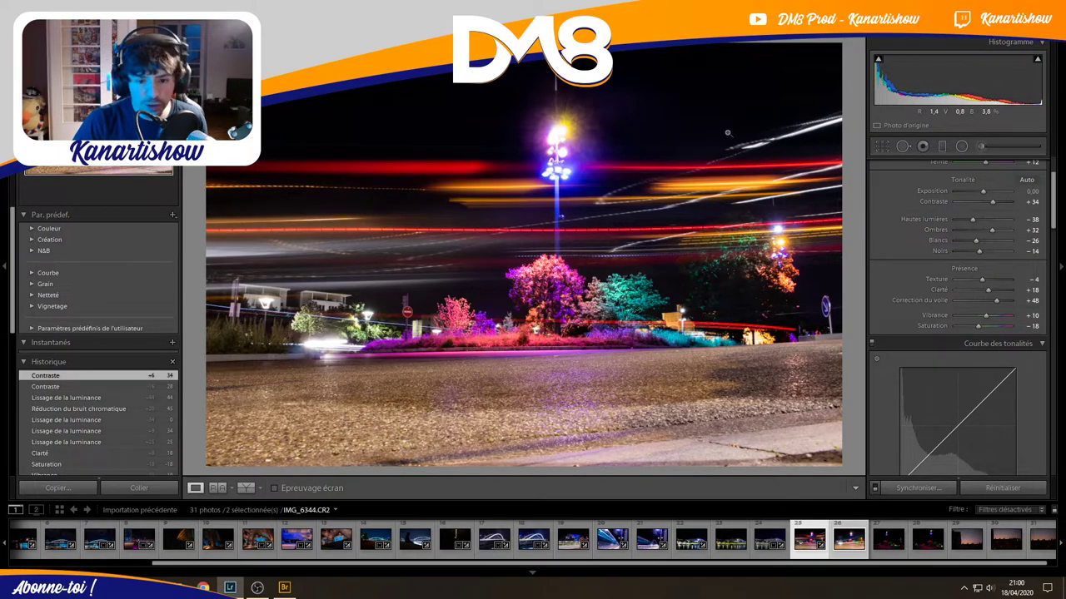
Paint an Adjustment Brush mask across the foreground road.
scroll(908, 179, up, 2)
click(981, 146)
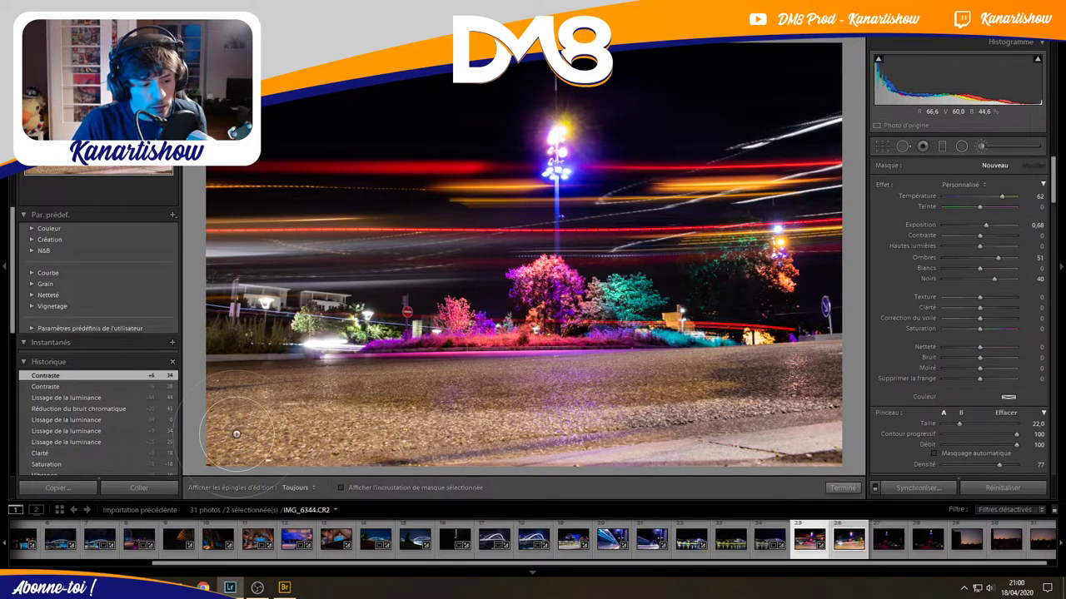
scroll(250, 412, up, 2)
mouse_move(238, 408)
mouse_down()
mouse_move(760, 390)
mouse_move(191, 406)
mouse_up()
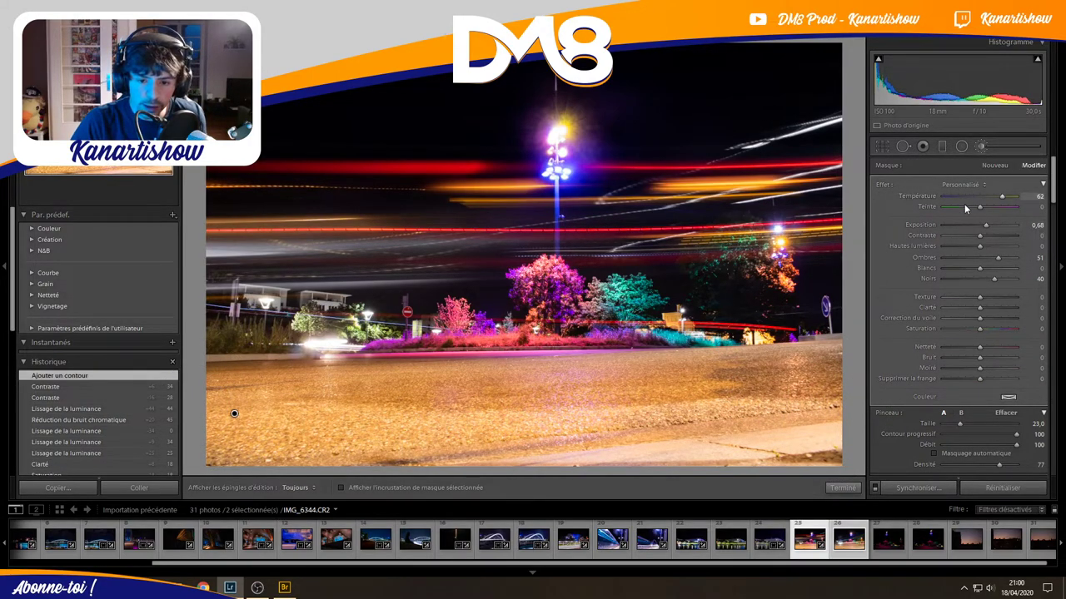
Cool the road mask to temperature -51, raise its contrast to 38, and extend it leftward.
drag(963, 196, 985, 279)
mouse_move(986, 235)
mouse_down()
mouse_move(994, 238)
mouse_move(969, 225)
mouse_up()
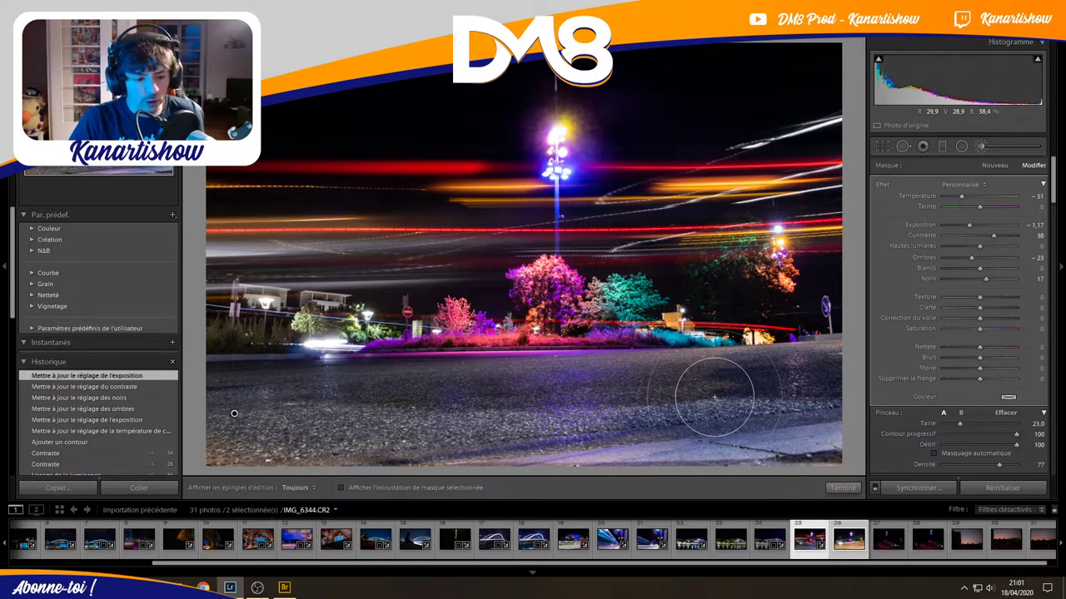
key(h)
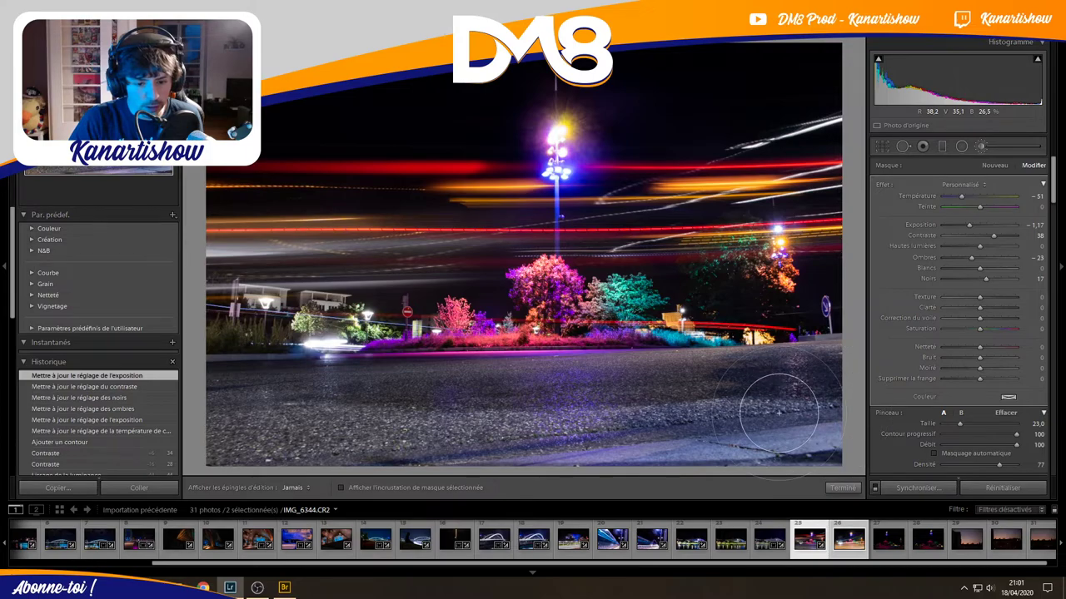
drag(630, 426, 258, 433)
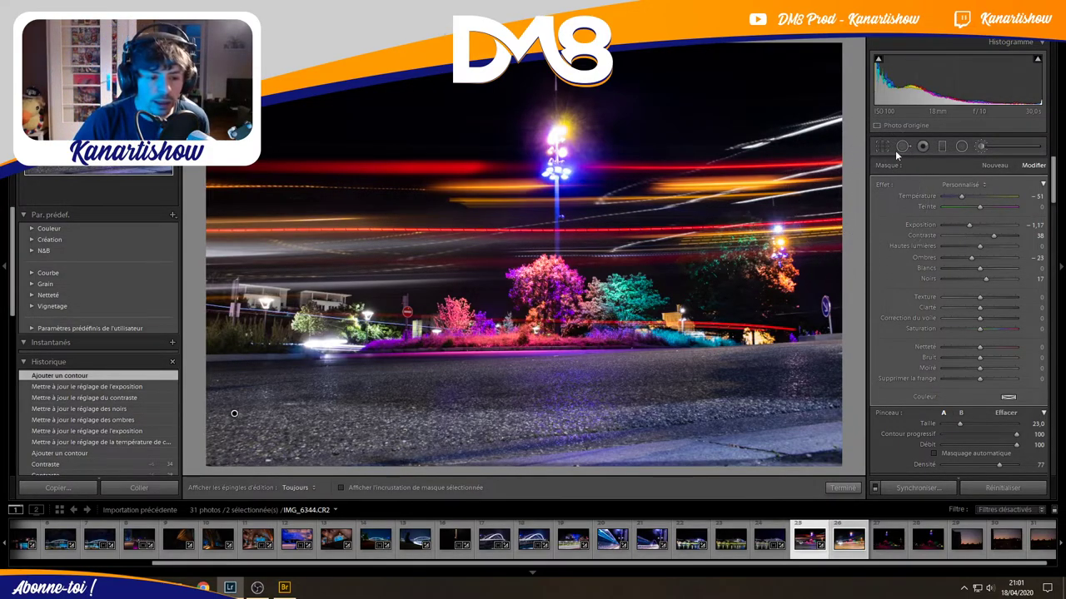
drag(1052, 177, 1059, 305)
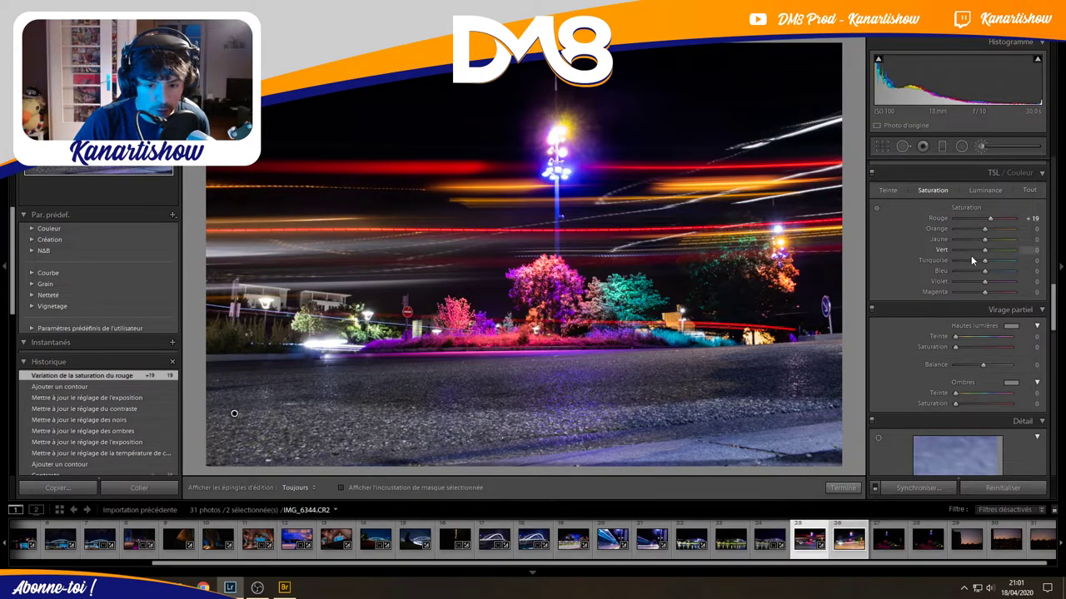
Raise violet saturation to +38, shift yellow hue to -81, and add two road brush strokes.
mouse_move(985, 282)
mouse_down()
mouse_move(997, 285)
mouse_move(990, 293)
mouse_up()
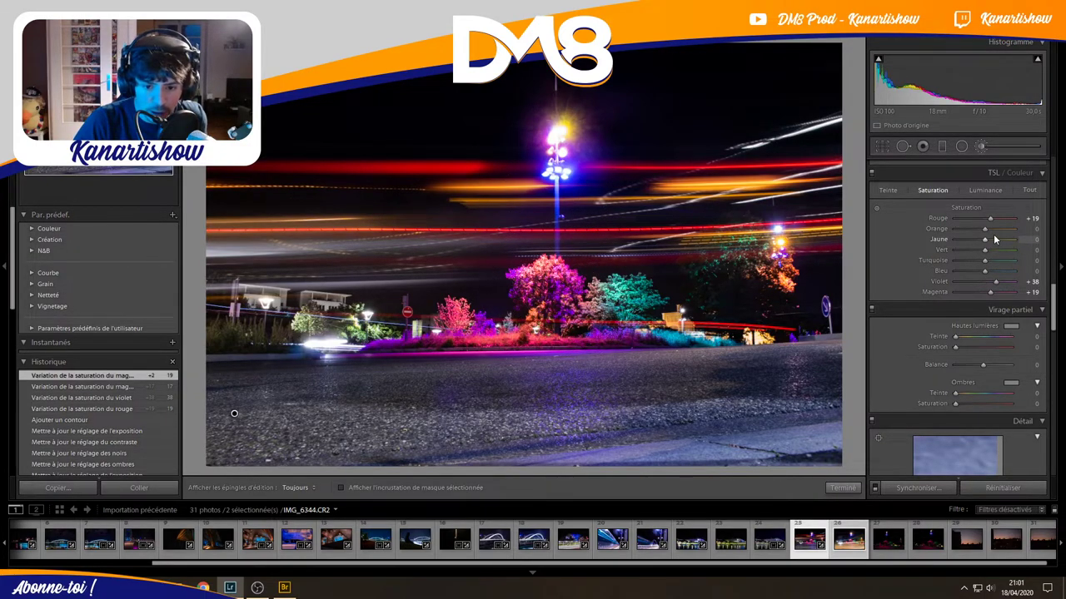
click(886, 191)
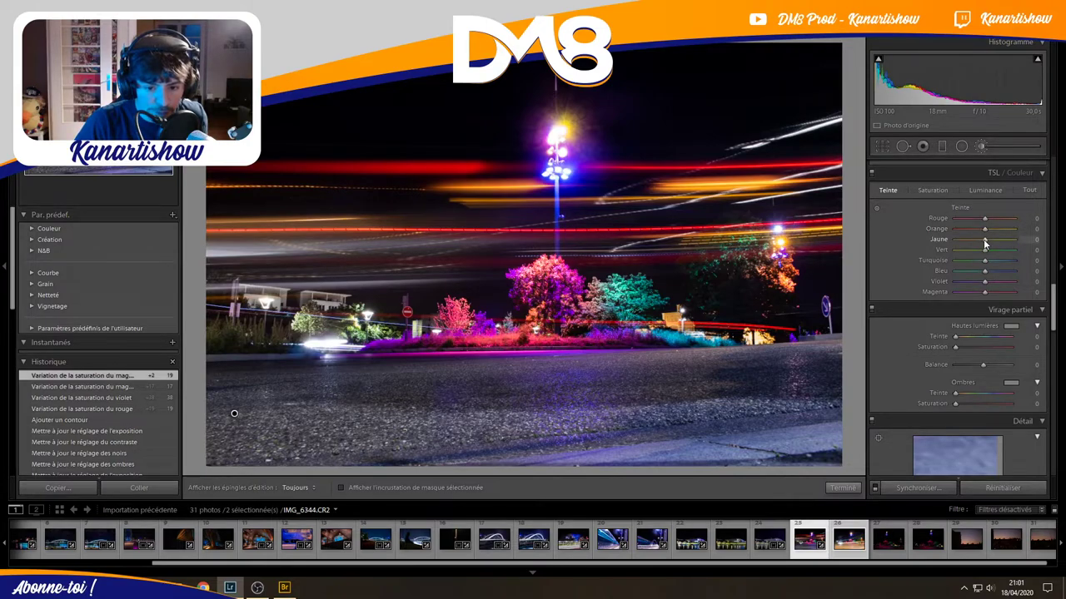
drag(983, 239, 948, 249)
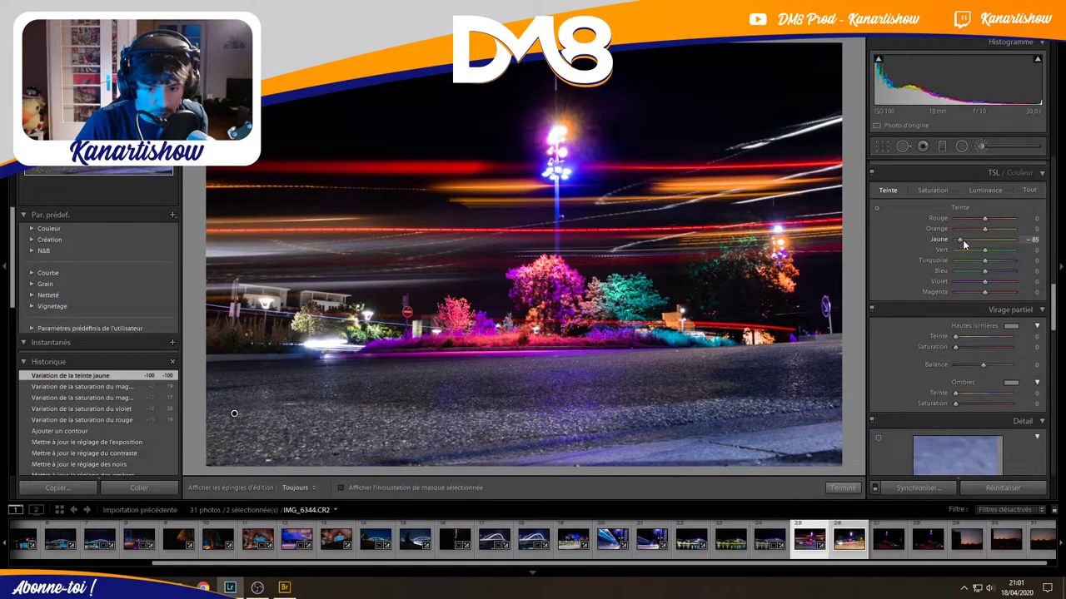
drag(963, 240, 989, 230)
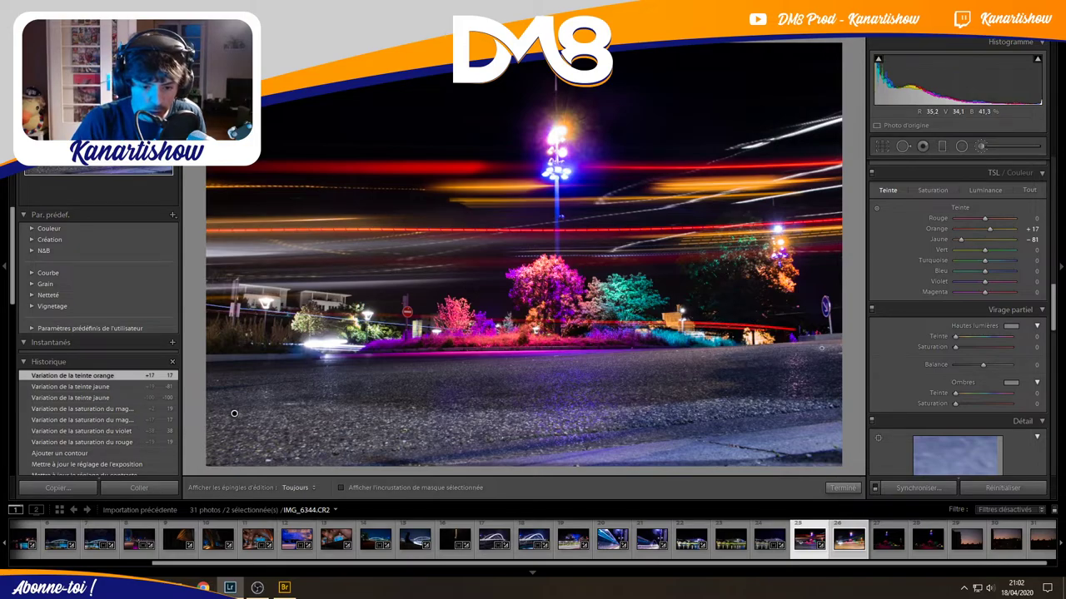
click(701, 364)
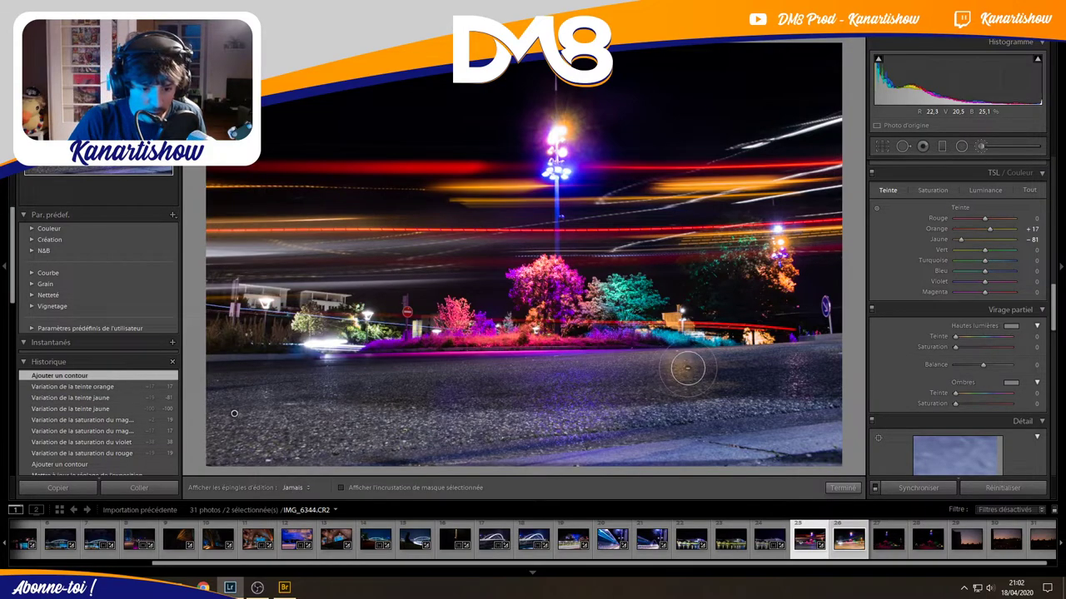
alt+click(687, 372)
Undo the two stray road brush strokes, hide the pins, and add one new road stroke.
key(ctrl+z)
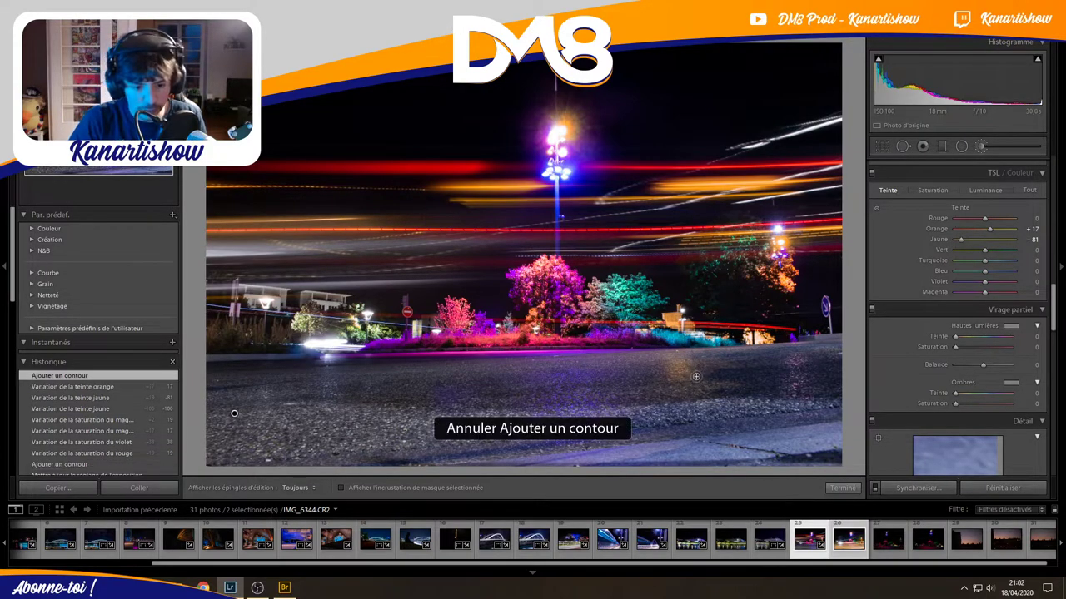
key(ctrl+z)
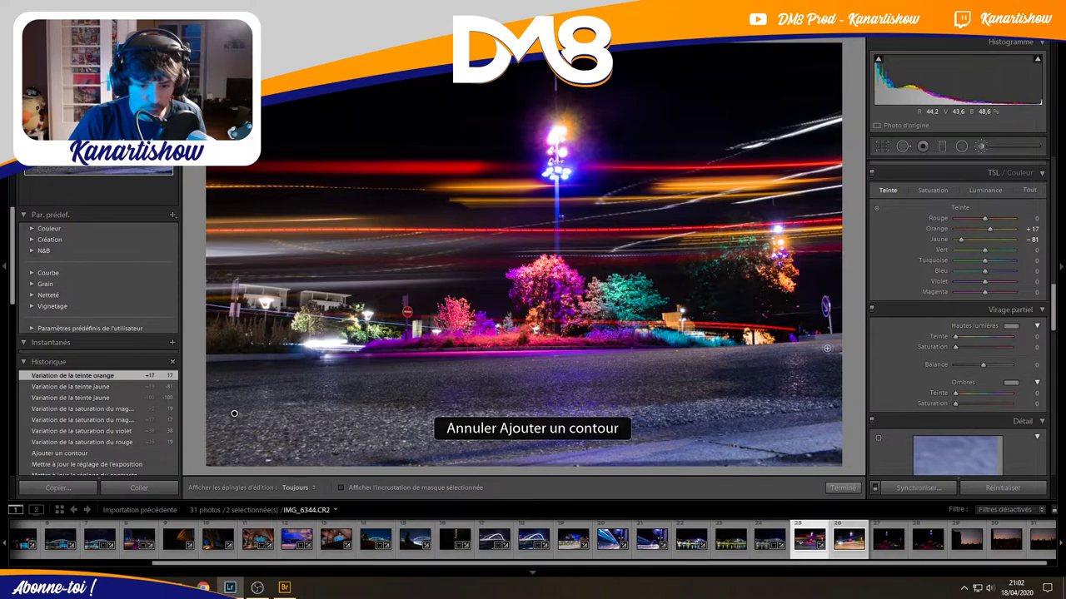
key(h)
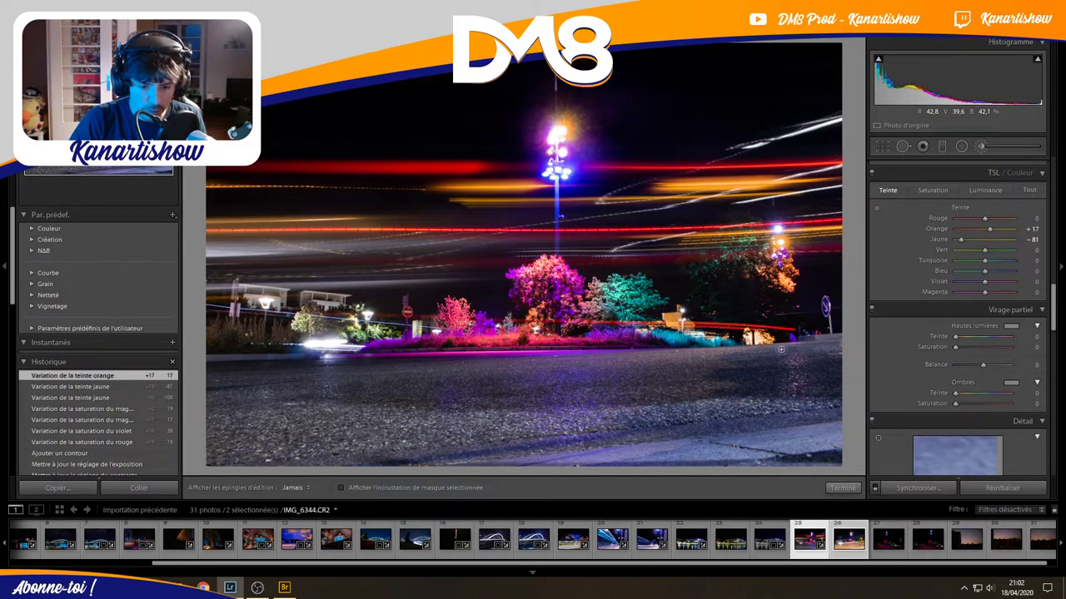
click(676, 375)
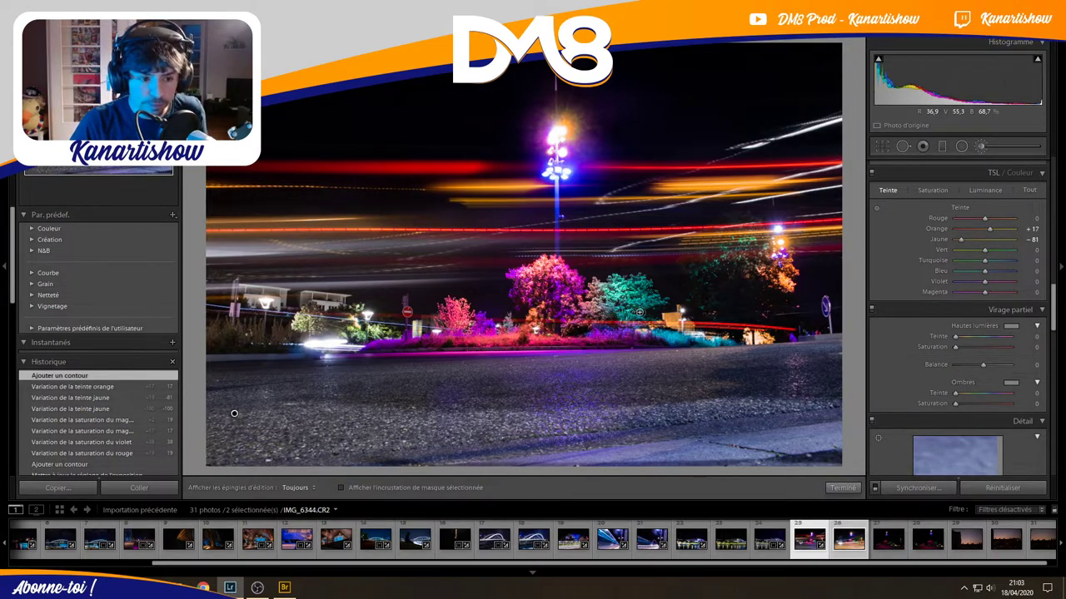
Collapse the History panel and reselect IMG_6344 after glancing at photo 26.
scroll(122, 420, down, 3)
scroll(121, 421, up, 3)
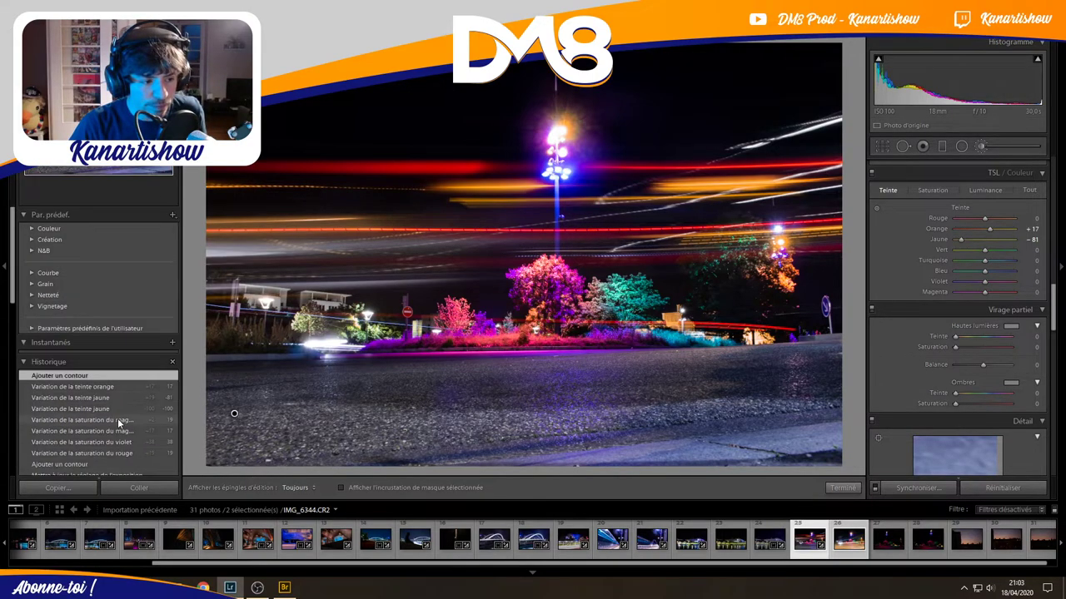
click(28, 363)
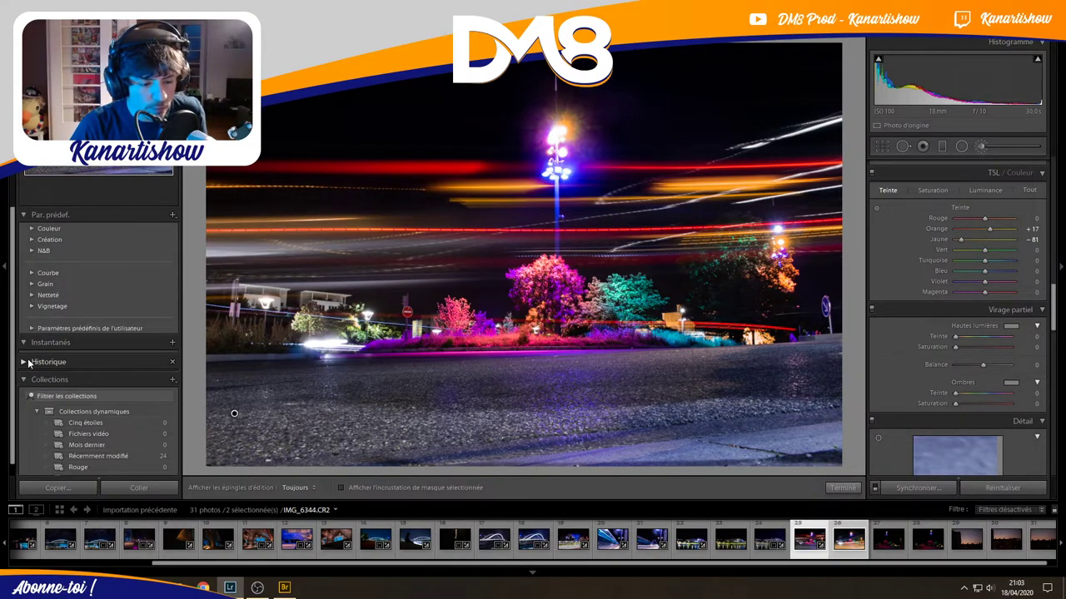
click(853, 542)
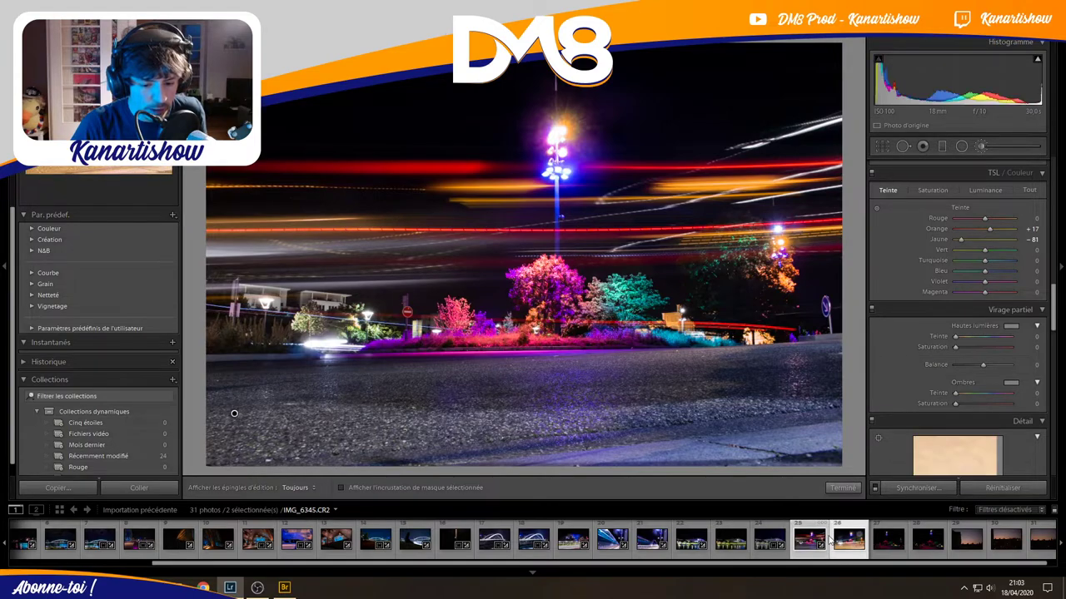
click(810, 542)
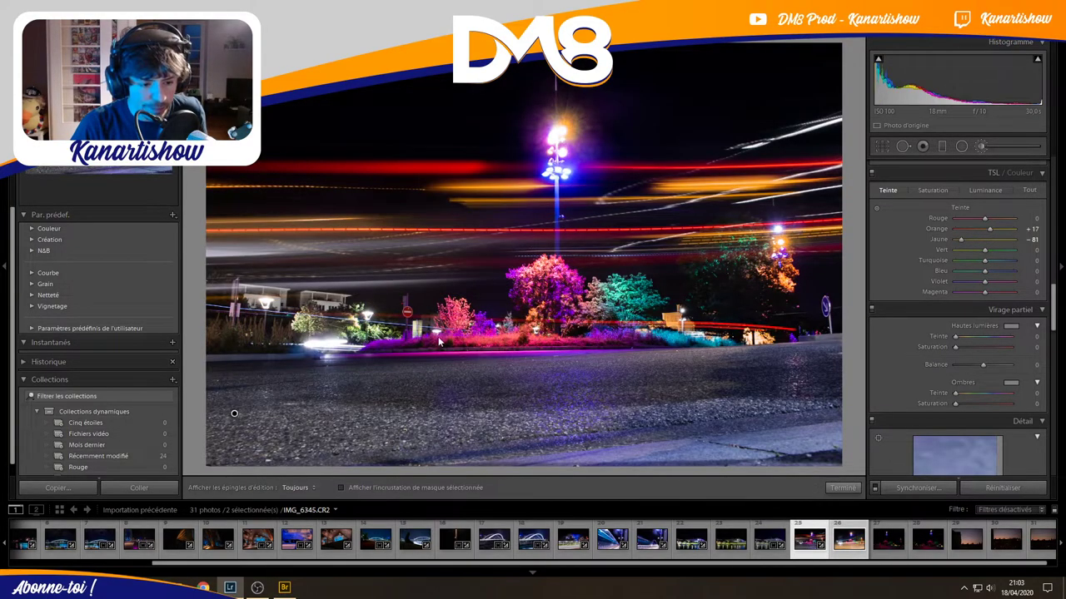
Stay in Develop, collapse the Collections panel, and close the local brush session.
key(alt+a)
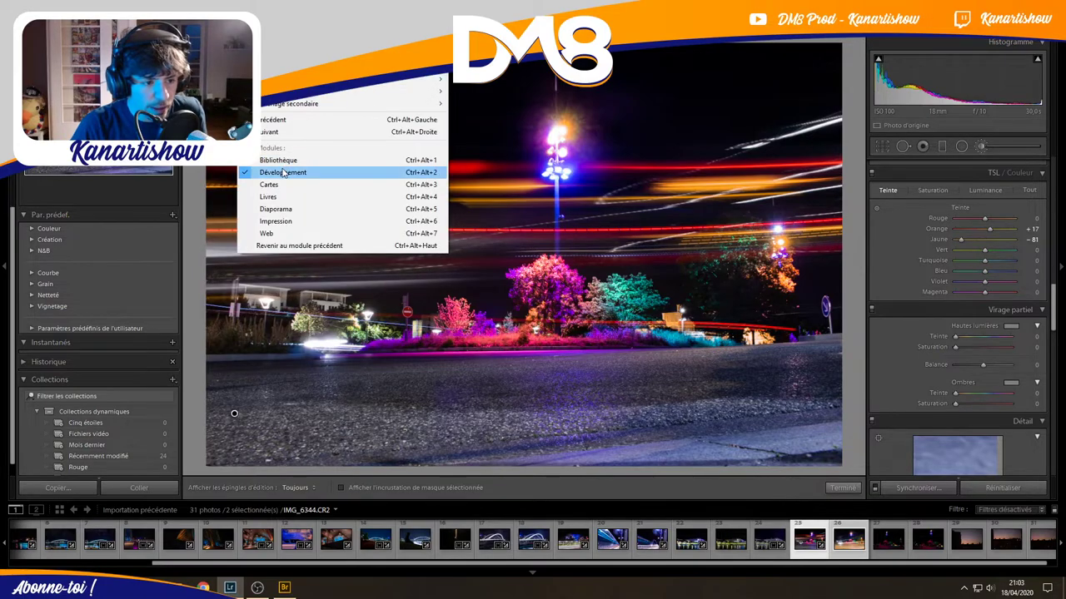
click(281, 170)
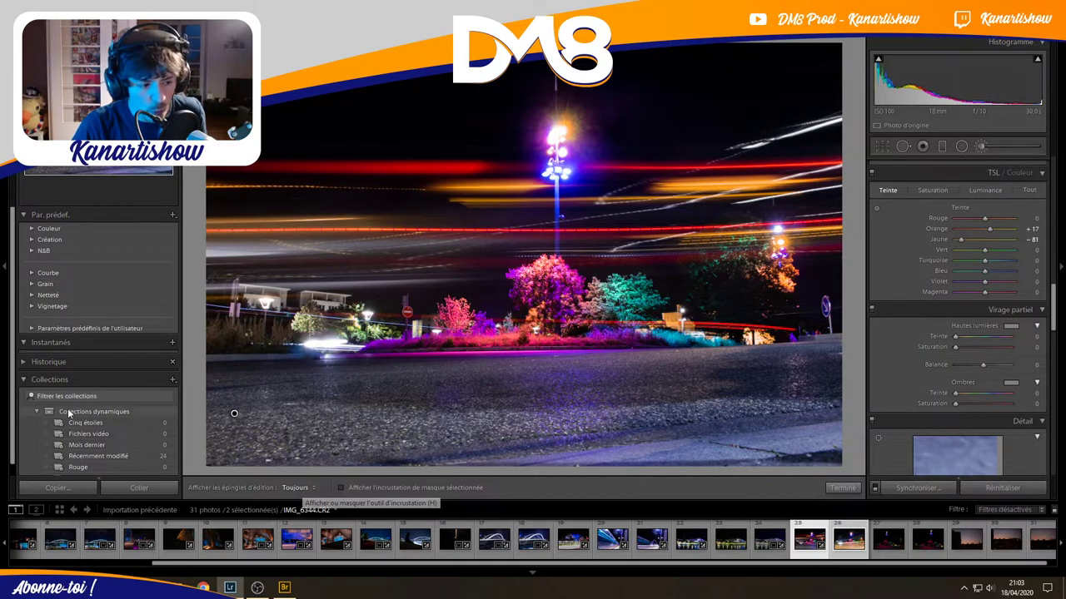
click(23, 379)
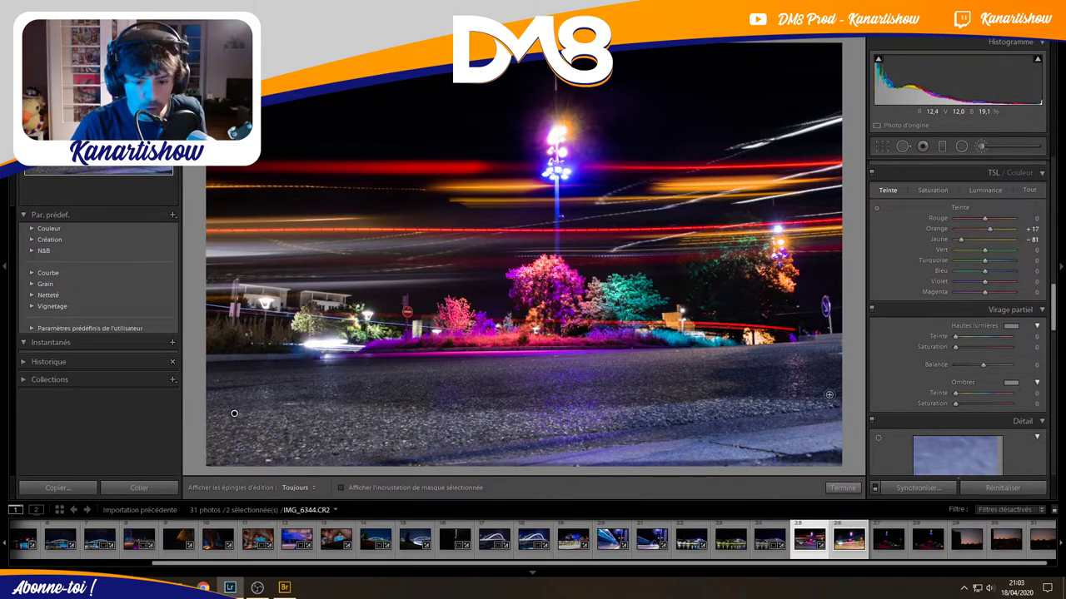
scroll(890, 432, down, 3)
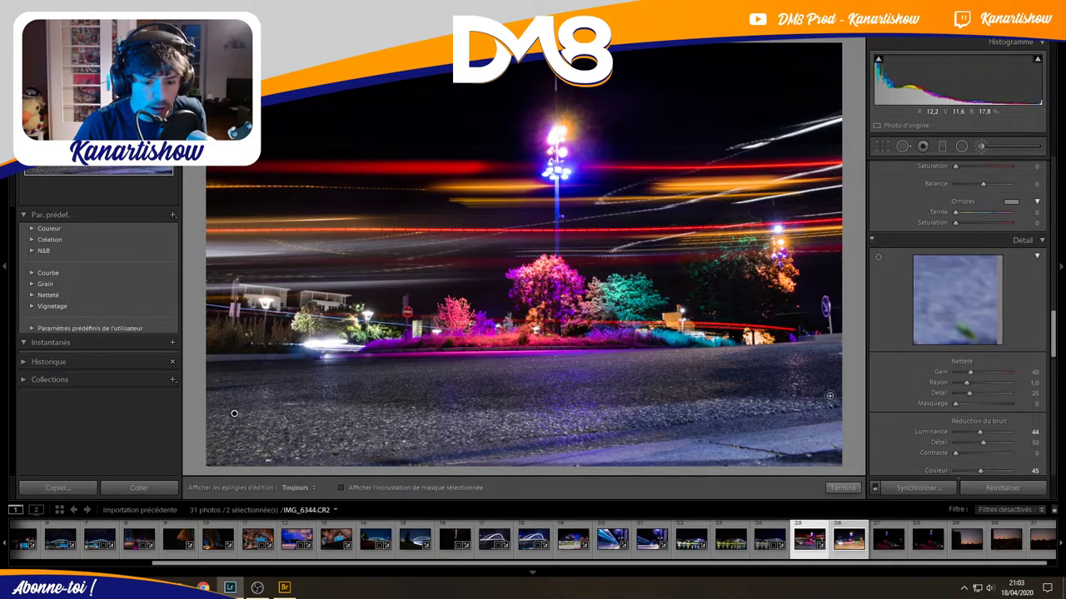
click(842, 487)
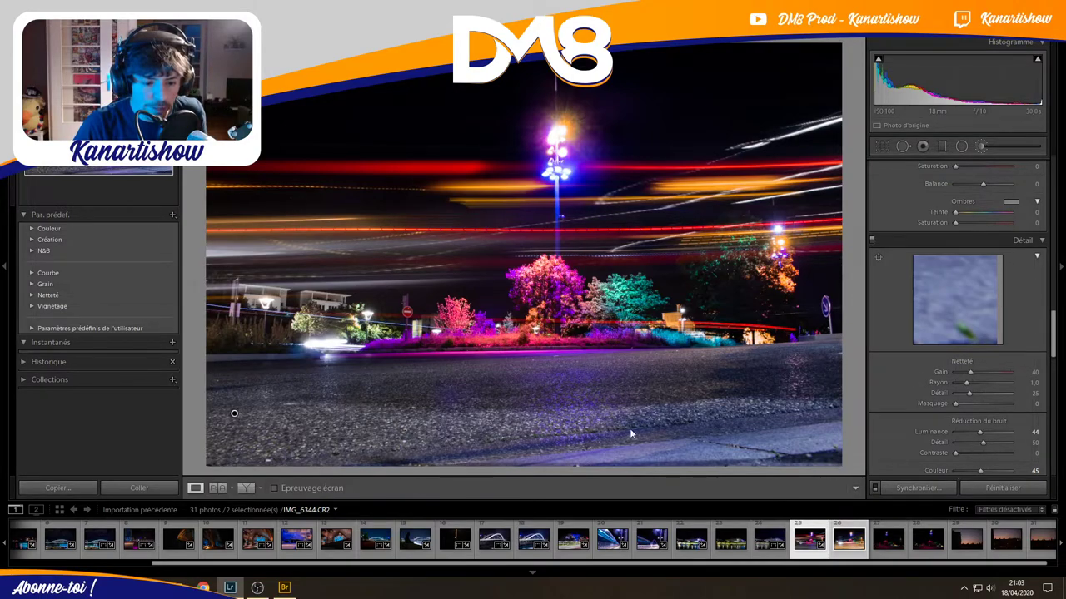
Show Before/After side by side and zoom in to compare the trees and road surface.
click(246, 487)
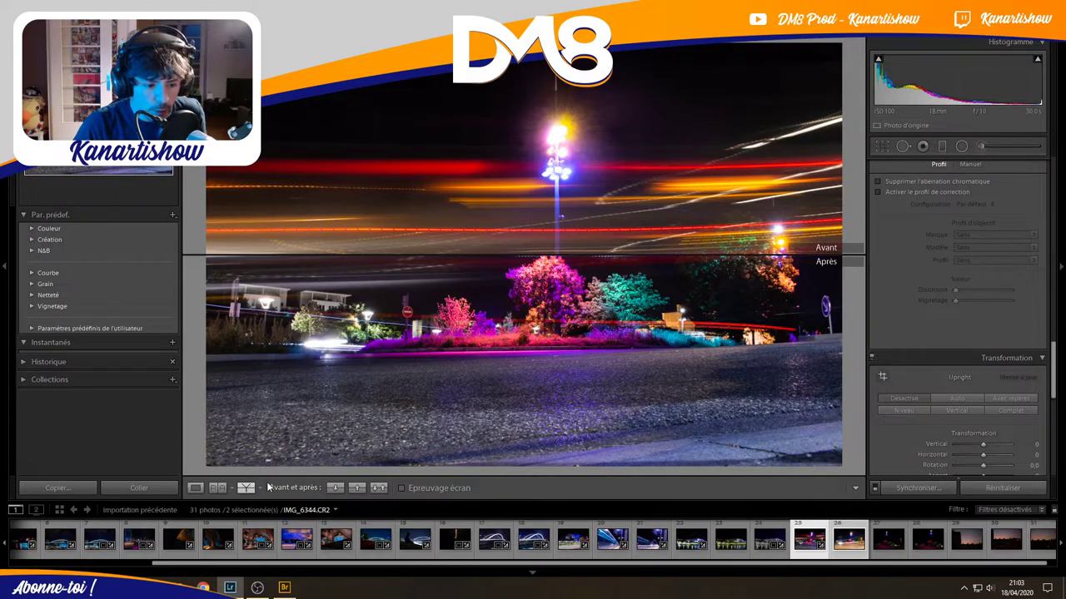
click(247, 489)
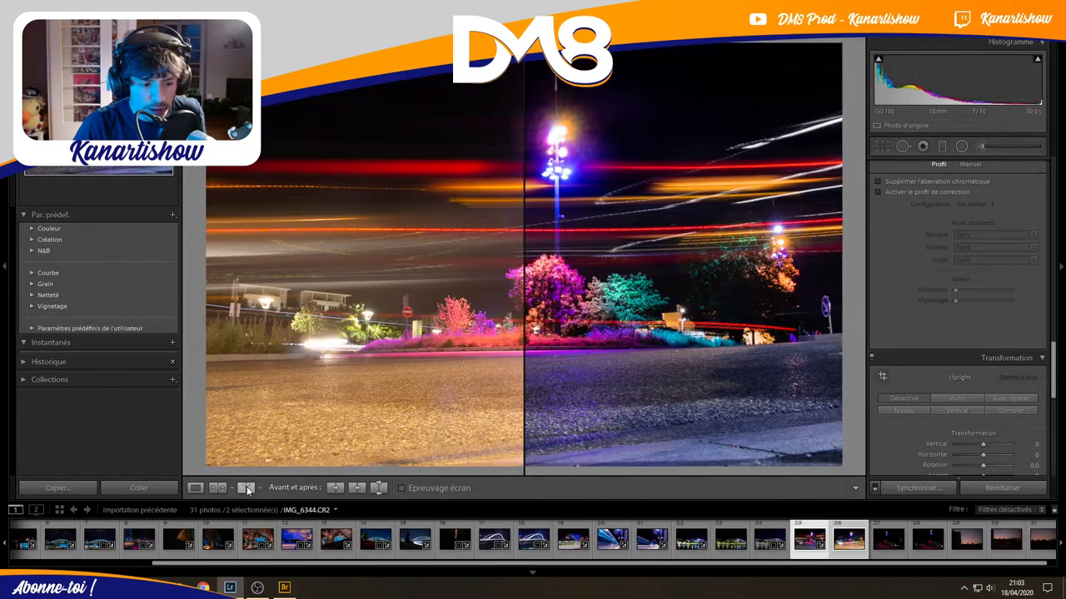
click(660, 244)
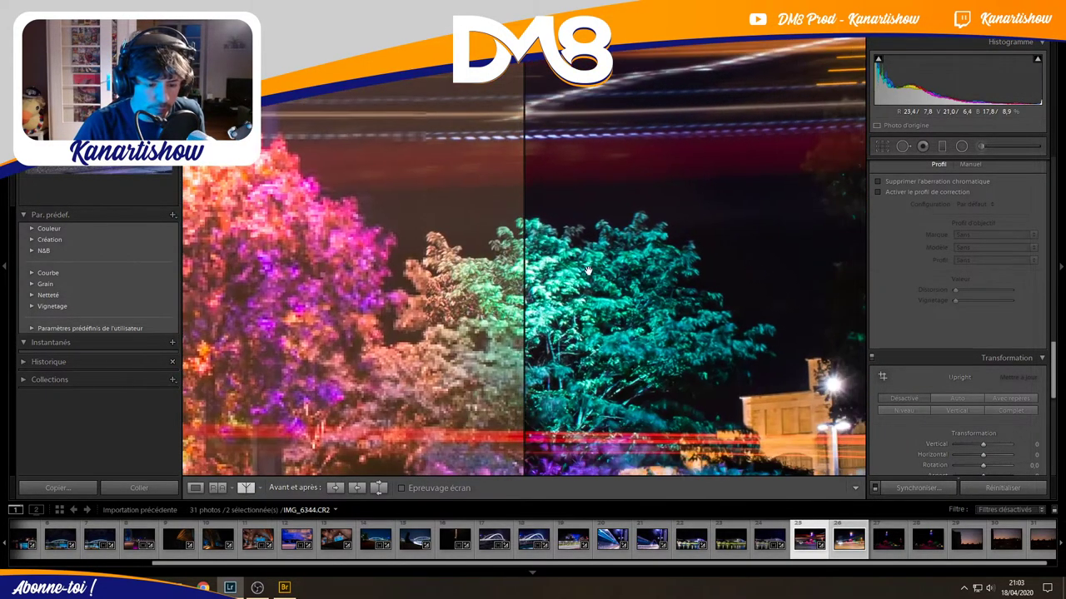
mouse_move(724, 228)
mouse_down()
mouse_move(572, 301)
mouse_move(554, 202)
mouse_move(362, 184)
mouse_move(487, 196)
mouse_move(757, 374)
mouse_move(697, 290)
mouse_move(816, 352)
mouse_move(816, 321)
mouse_move(776, 297)
mouse_move(799, 305)
mouse_move(626, 311)
mouse_move(688, 313)
mouse_up()
click(688, 313)
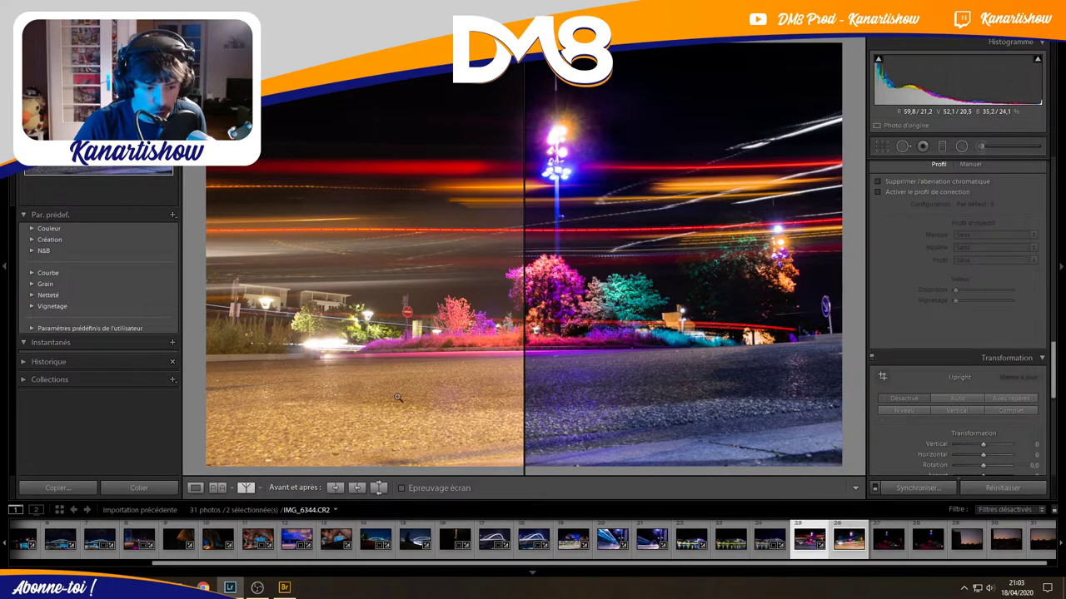
click(570, 390)
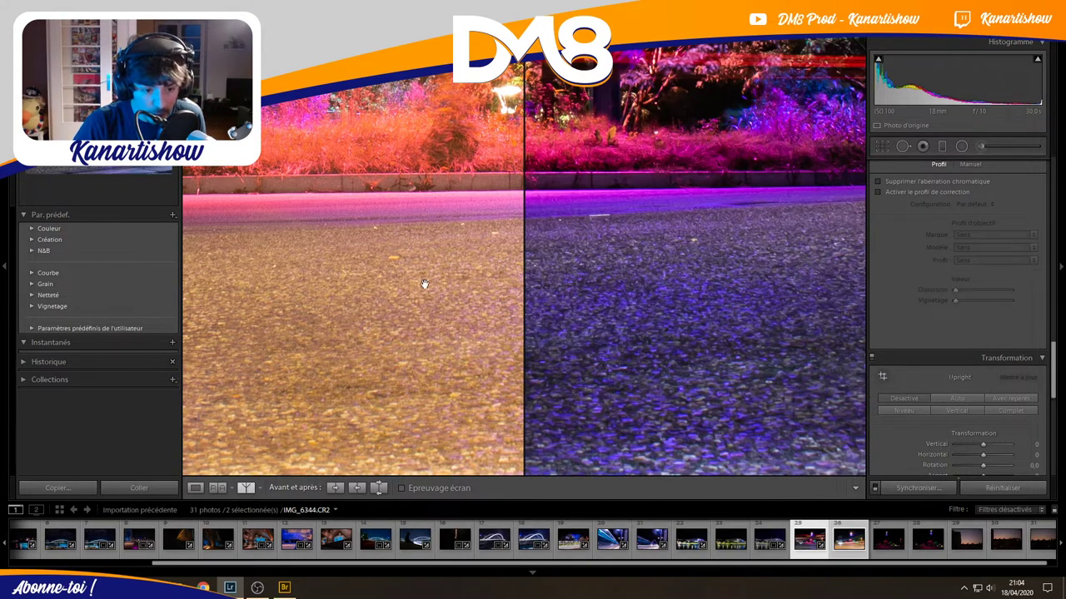
click(671, 290)
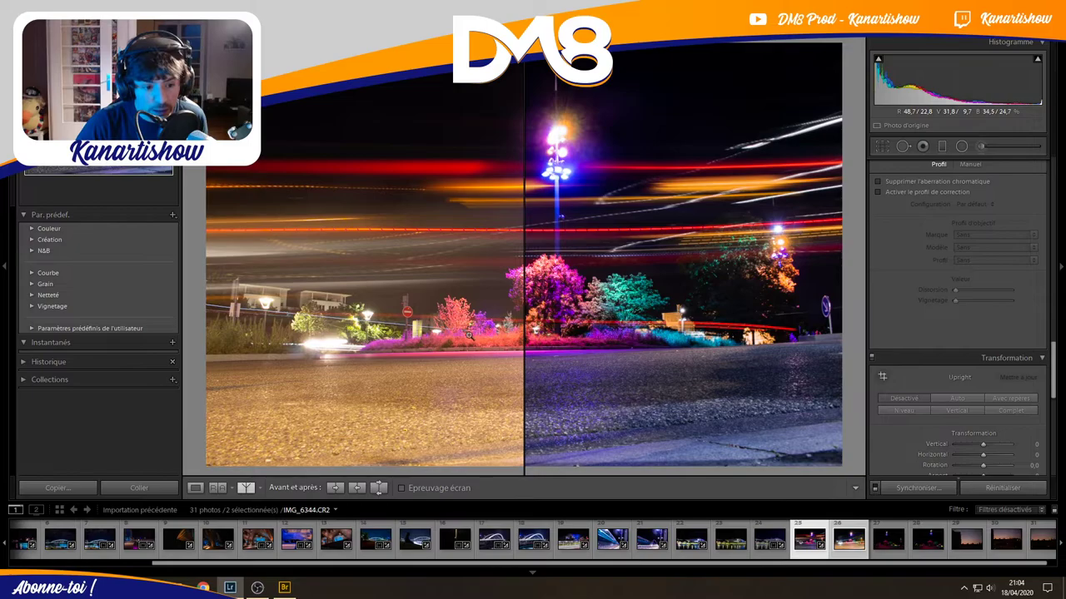
Inspect the trees and lamp post up close, stack Before/After top and bottom, then return to single view.
click(646, 346)
drag(706, 341, 732, 297)
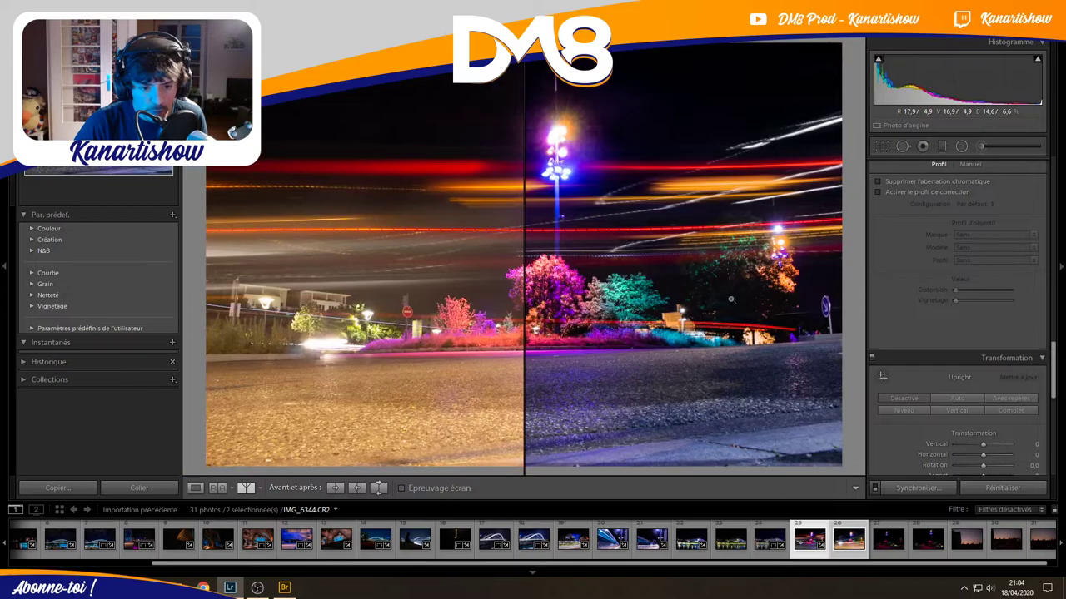
click(730, 298)
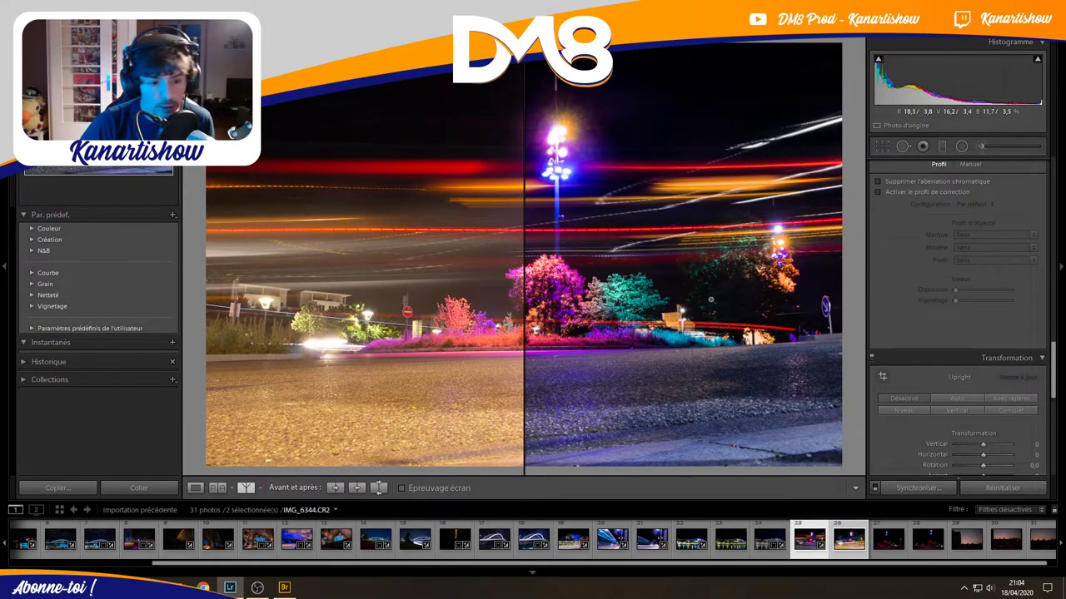
click(710, 300)
mouse_move(692, 202)
mouse_down()
mouse_move(756, 312)
mouse_move(738, 357)
mouse_up()
click(739, 340)
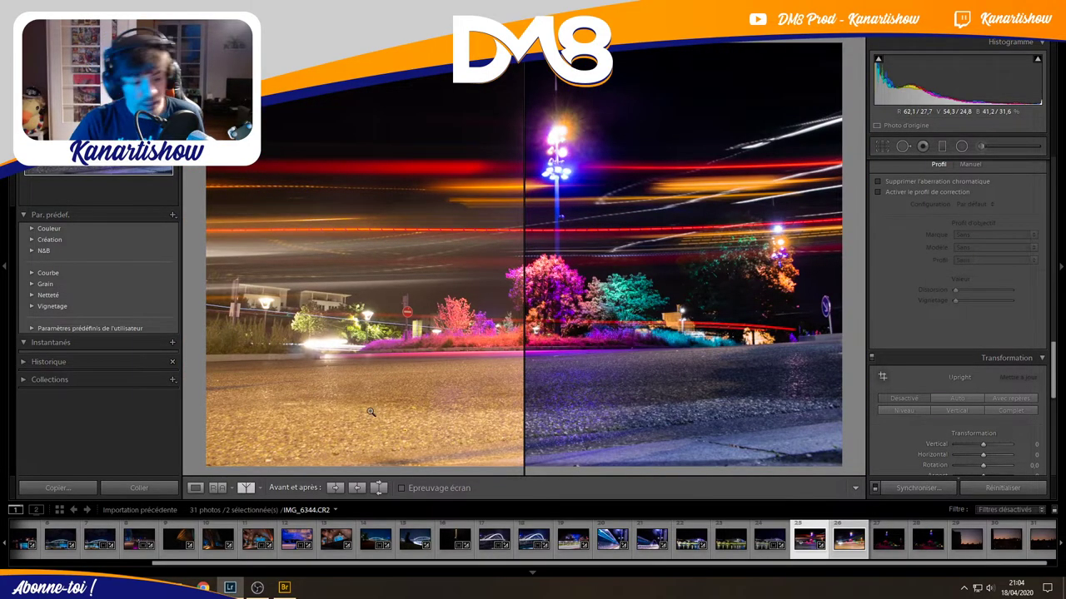
key(alt+y)
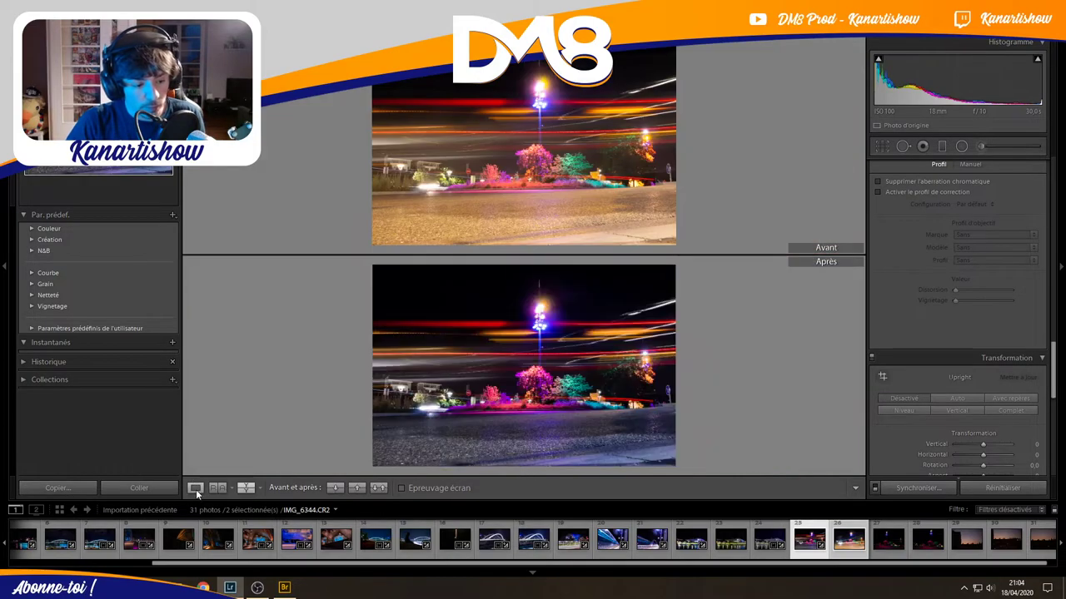
click(196, 490)
Copy IMG_6344's develop settings and select IMG_6345.
right_click(801, 539)
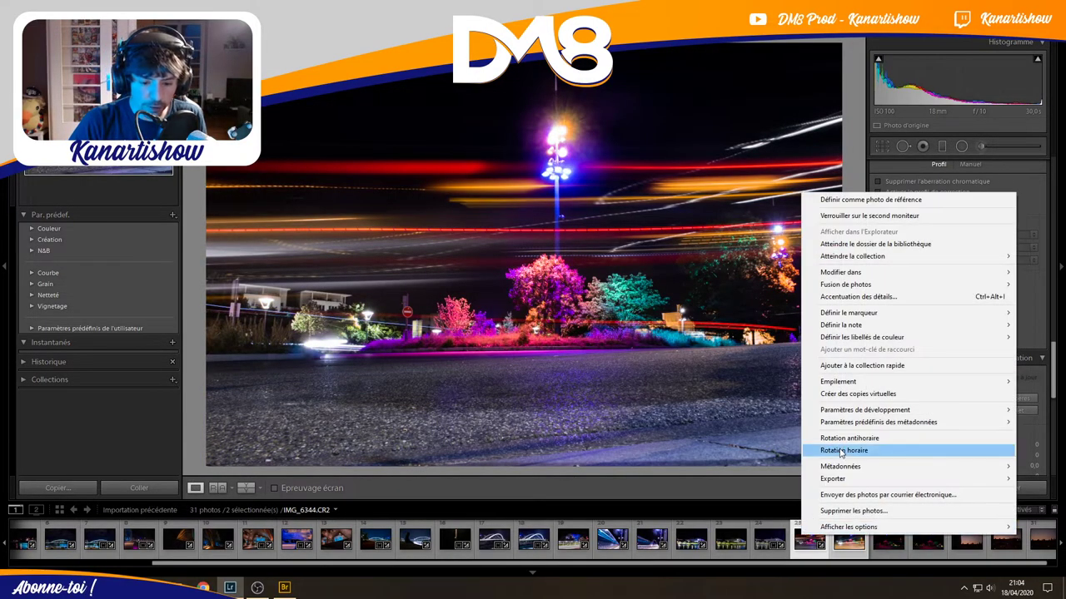
mouse_move(865, 410)
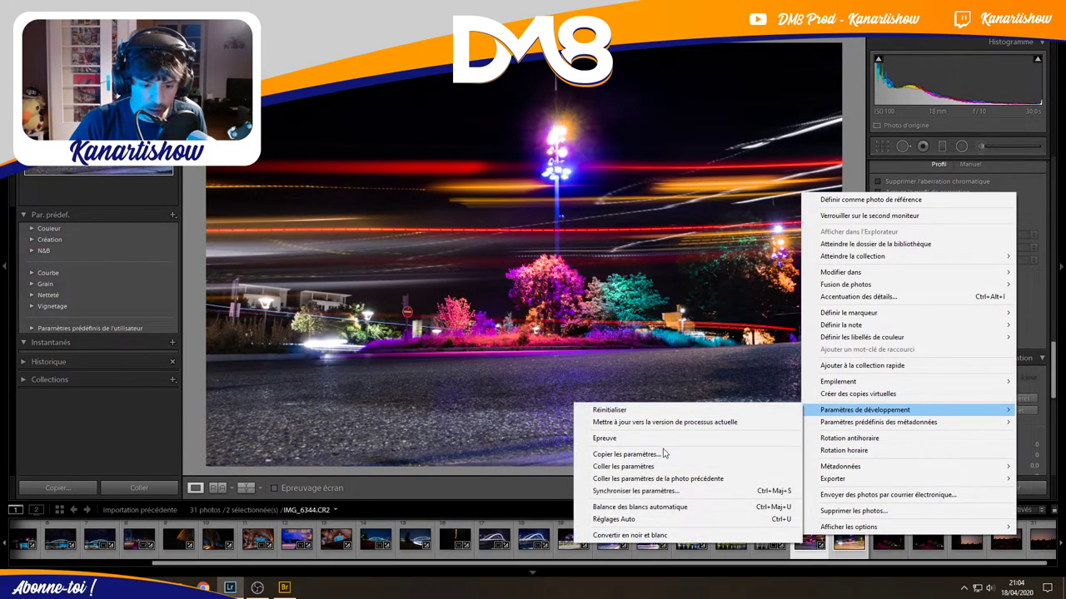
click(664, 453)
click(711, 416)
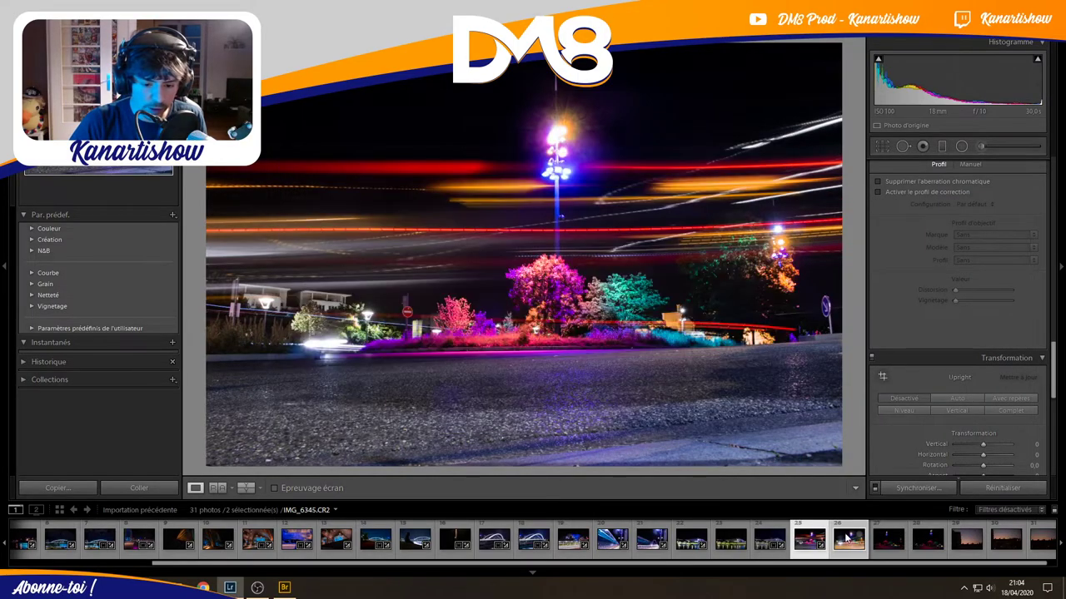
click(849, 540)
right_click(558, 375)
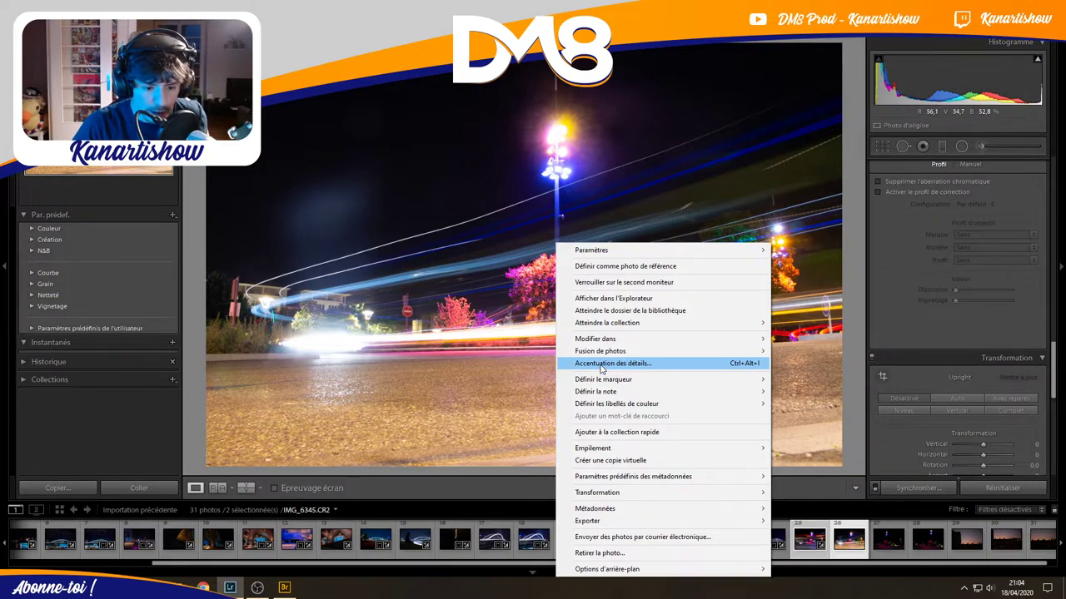
mouse_move(632, 476)
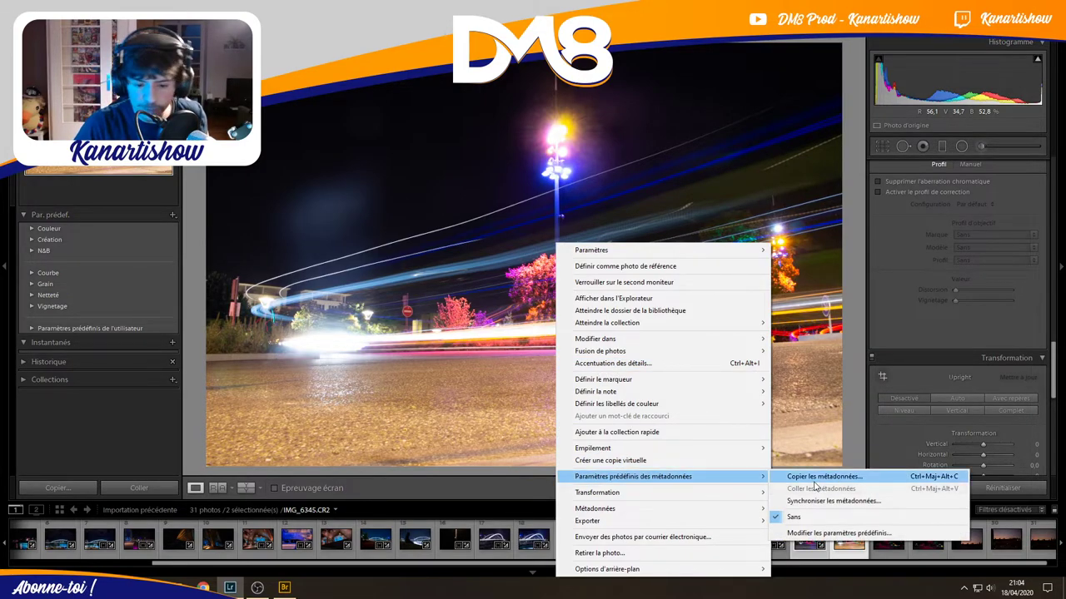
click(810, 558)
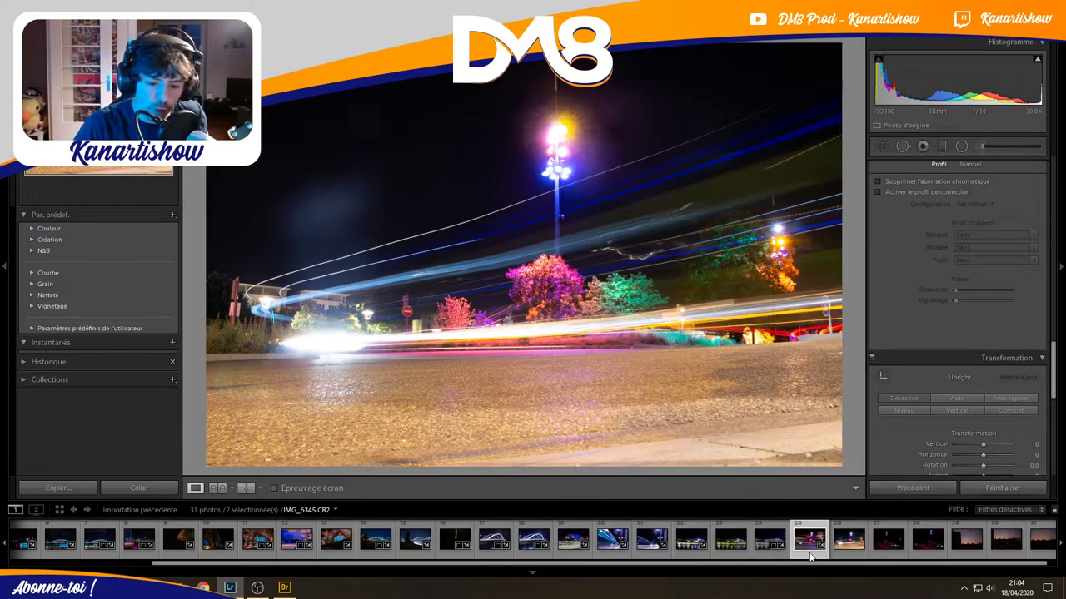
Copy IMG_6344's develop settings again and paste them onto IMG_6345.
click(810, 545)
right_click(802, 543)
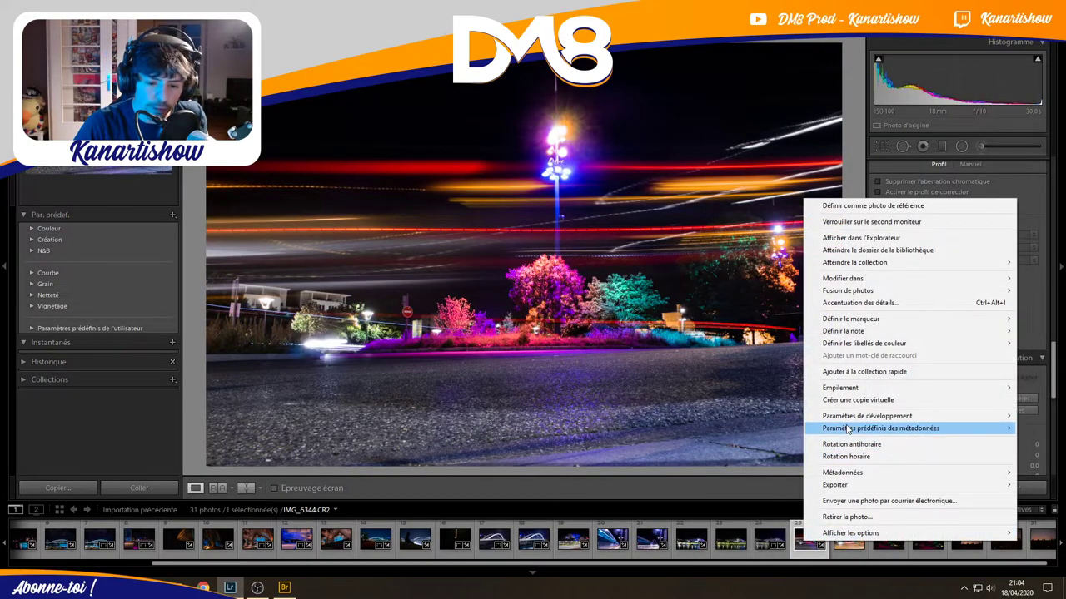
click(662, 462)
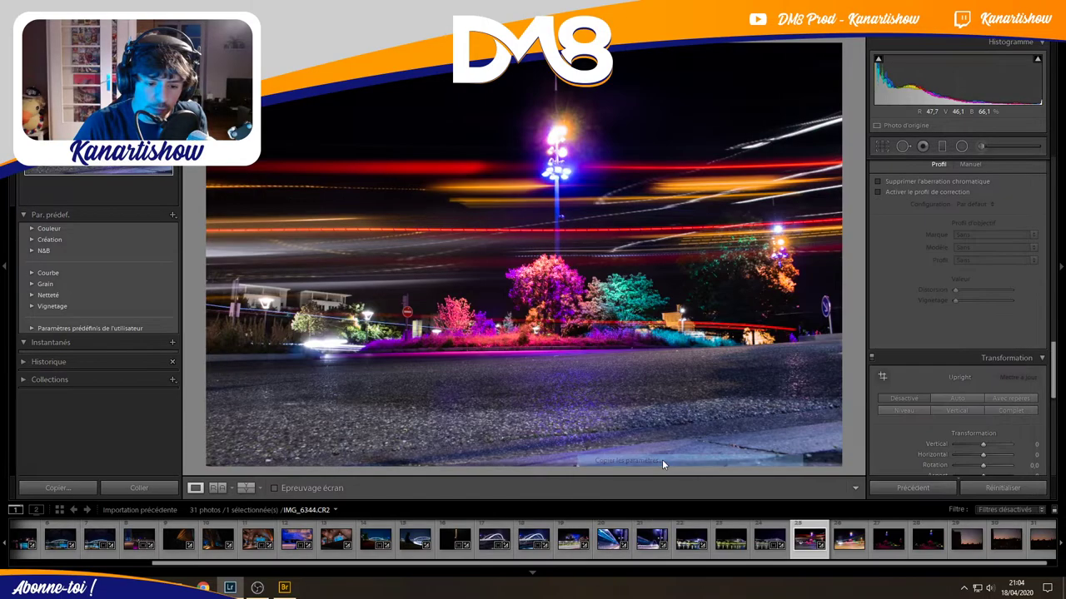
click(713, 416)
click(839, 539)
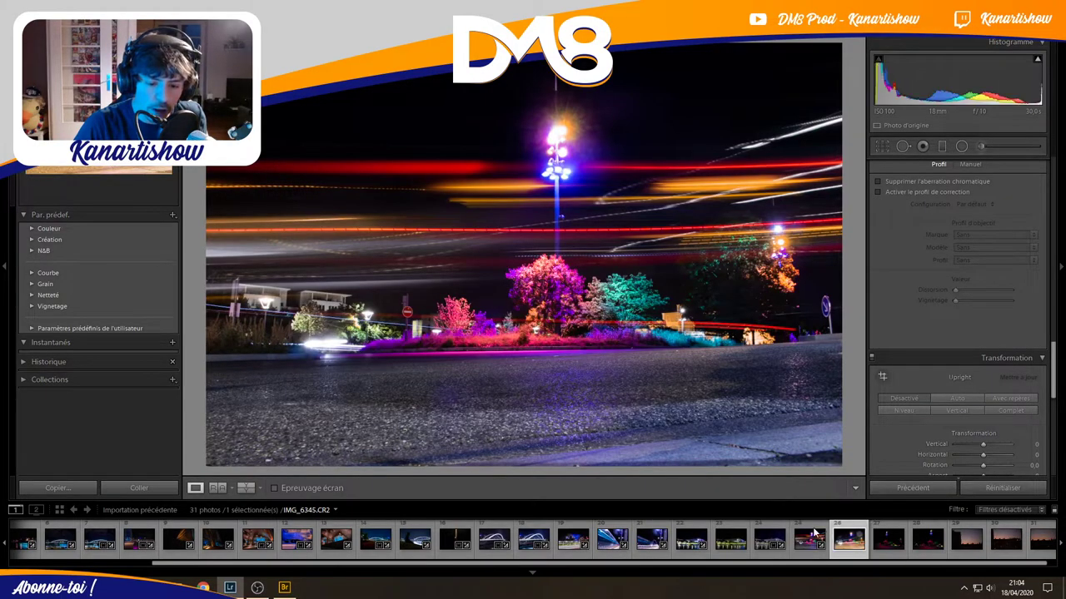
click(815, 533)
right_click(844, 546)
mouse_move(908, 418)
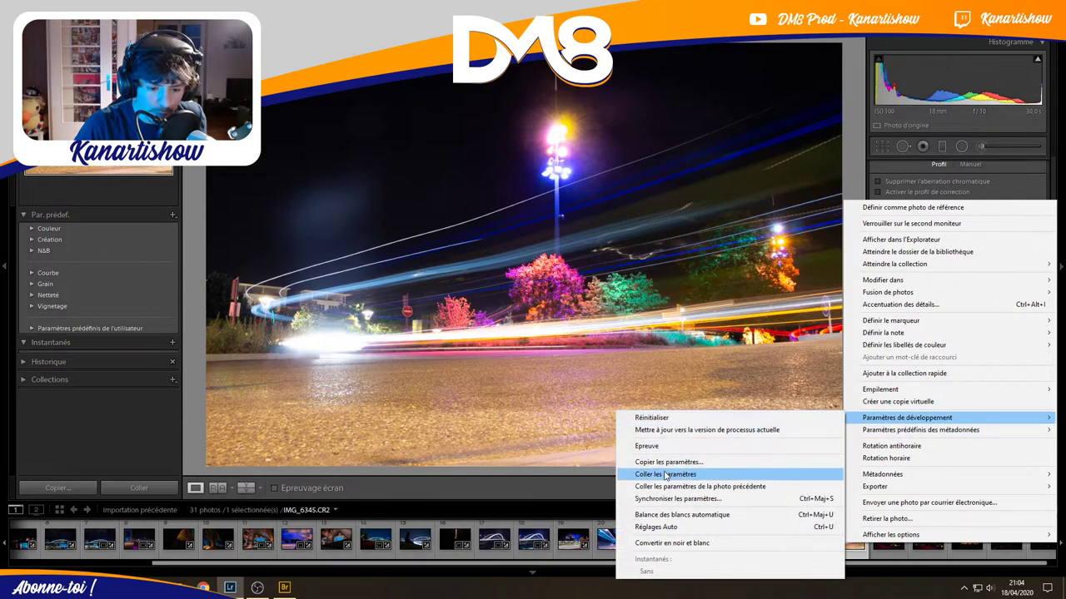
click(649, 473)
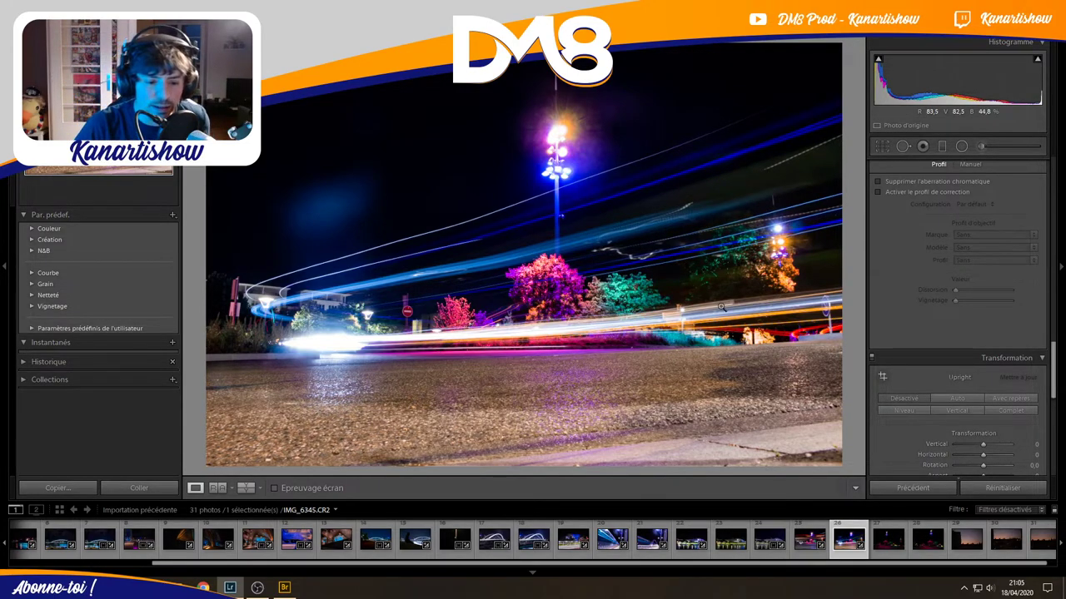
Paint the road with the Adjustment Brush and cool its temperature to −54.
click(983, 141)
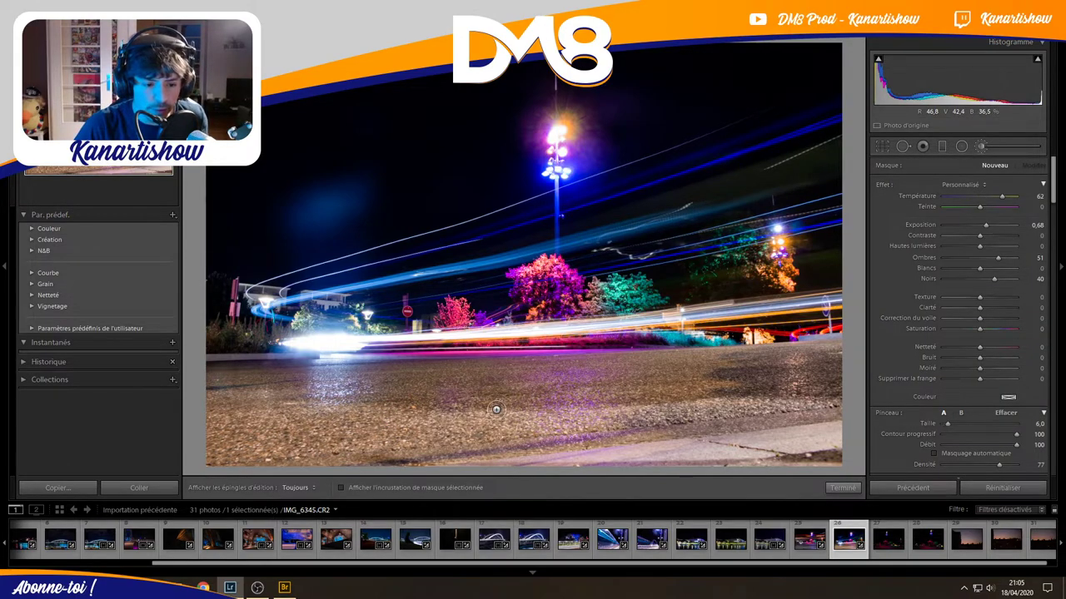
scroll(477, 399, up, 5)
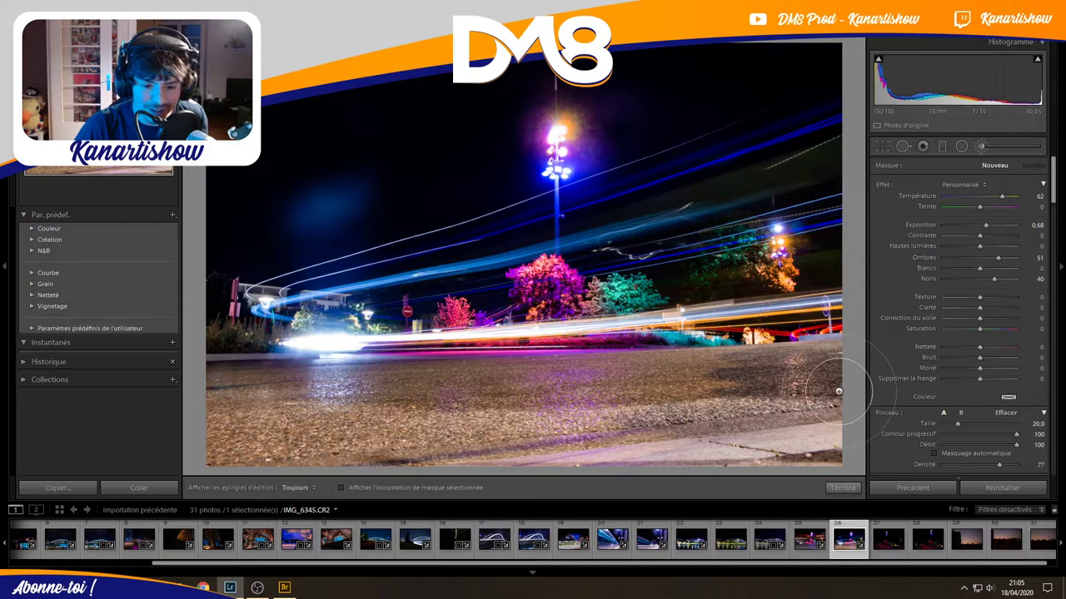
key(h)
mouse_move(839, 391)
mouse_down()
mouse_move(443, 410)
mouse_move(721, 471)
mouse_up()
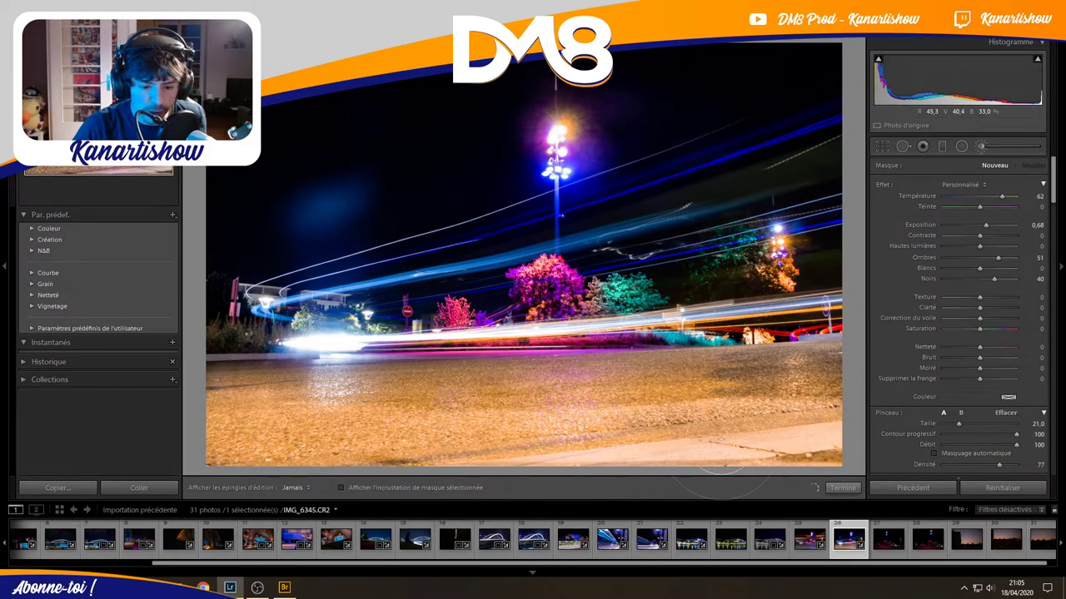
key(h)
click(962, 195)
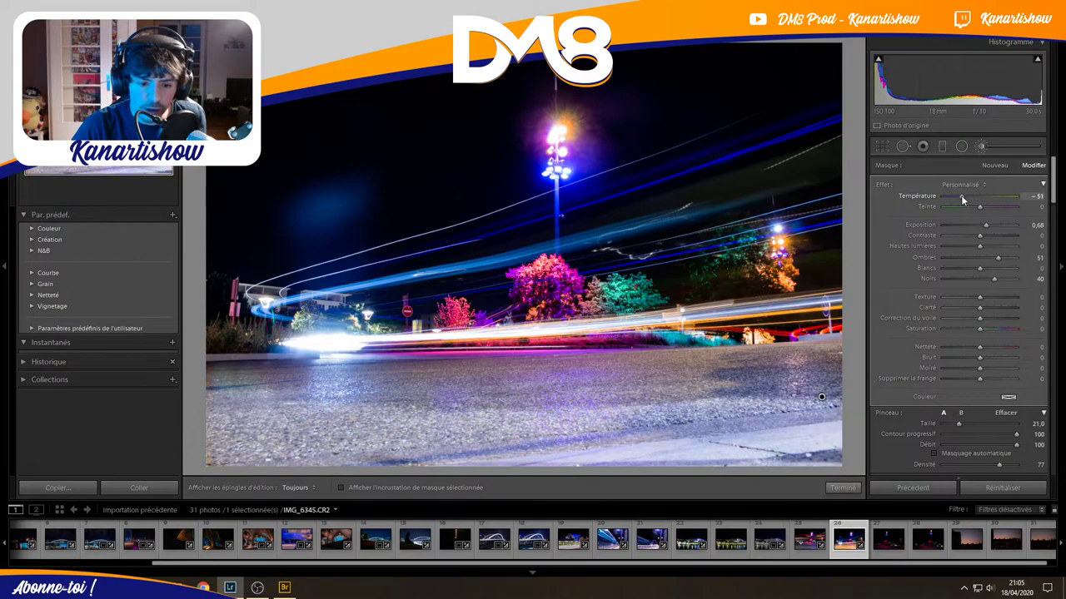
click(960, 195)
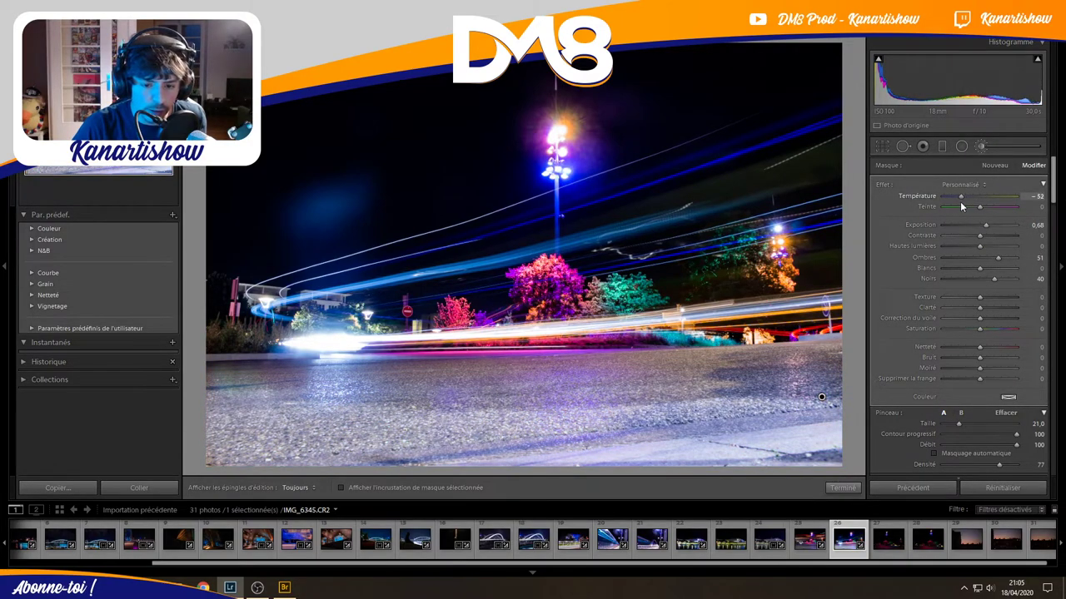
click(959, 200)
Tint the road toward magenta, lower exposure to −1.23, add clarity +26, and reselect IMG_6344.
drag(975, 207, 988, 208)
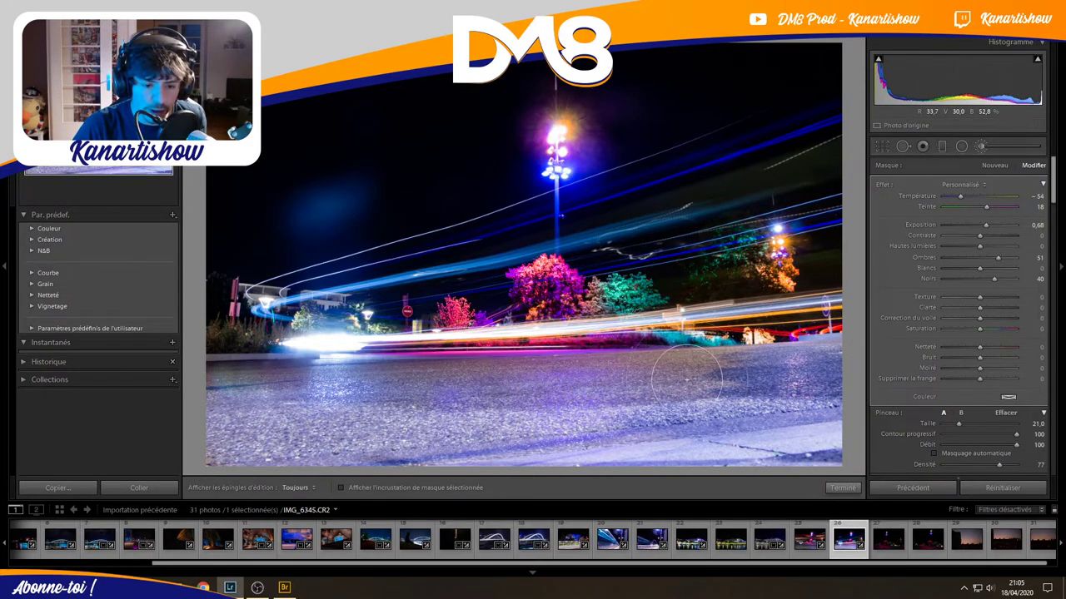
key(h)
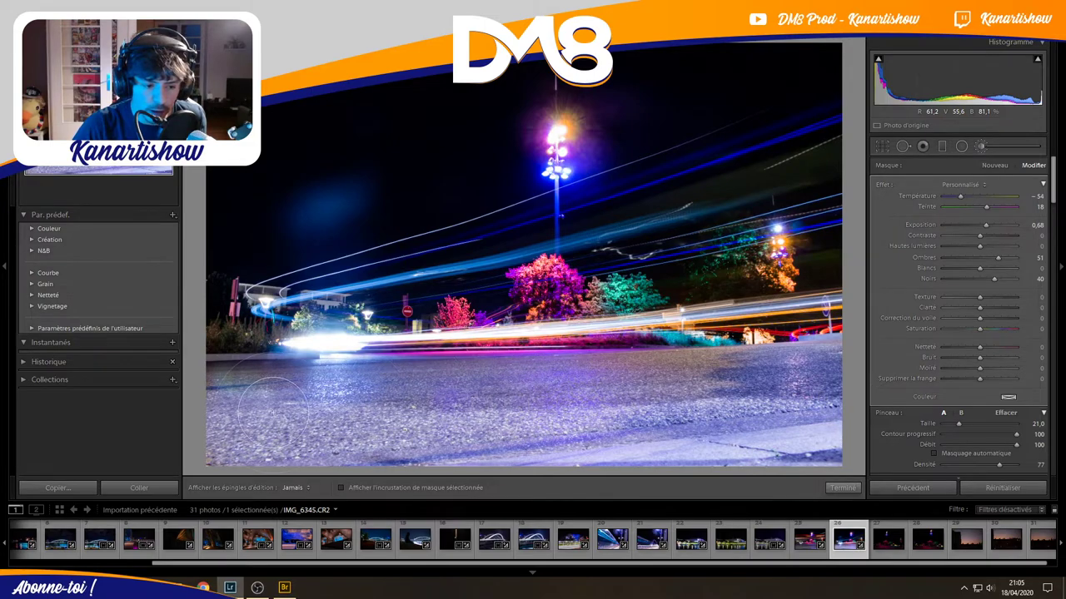
mouse_move(986, 225)
mouse_down()
mouse_move(966, 226)
mouse_move(1001, 238)
mouse_move(988, 236)
mouse_move(983, 256)
mouse_up()
key(h)
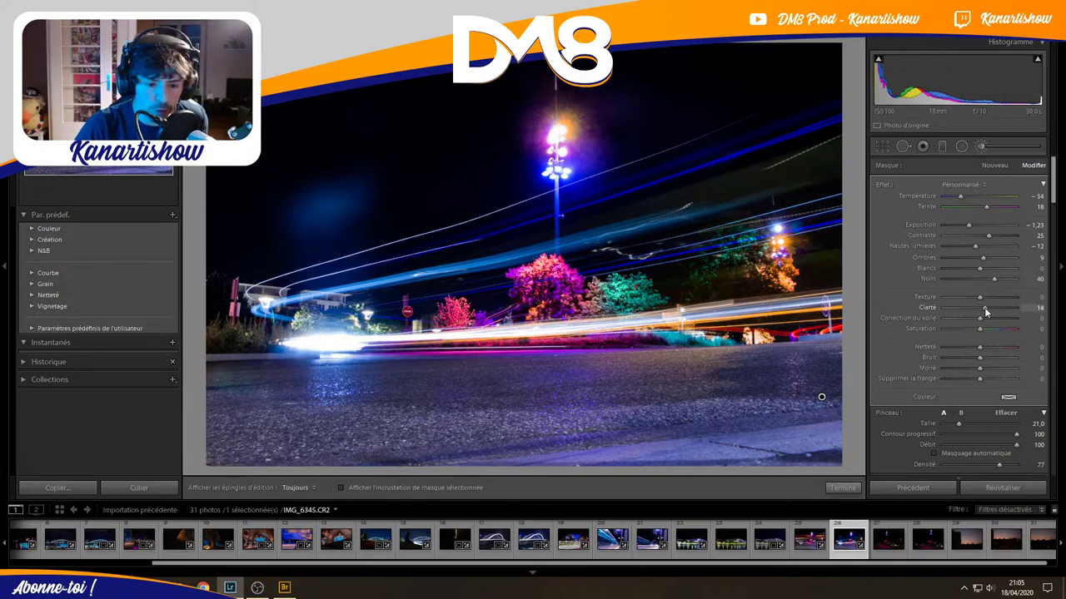
drag(984, 307, 988, 308)
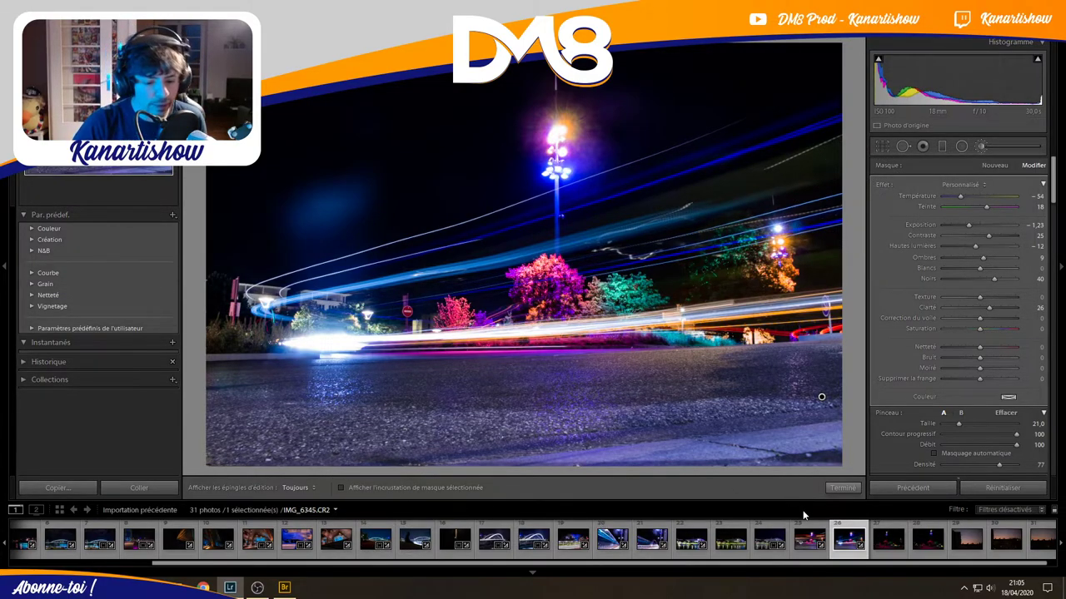
click(809, 540)
click(842, 538)
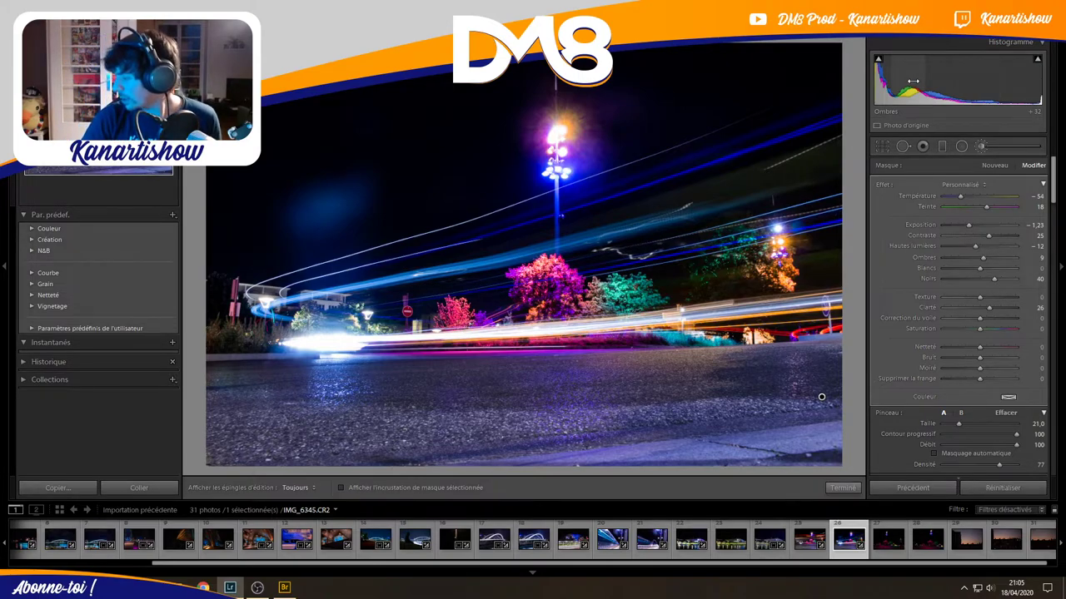
click(804, 547)
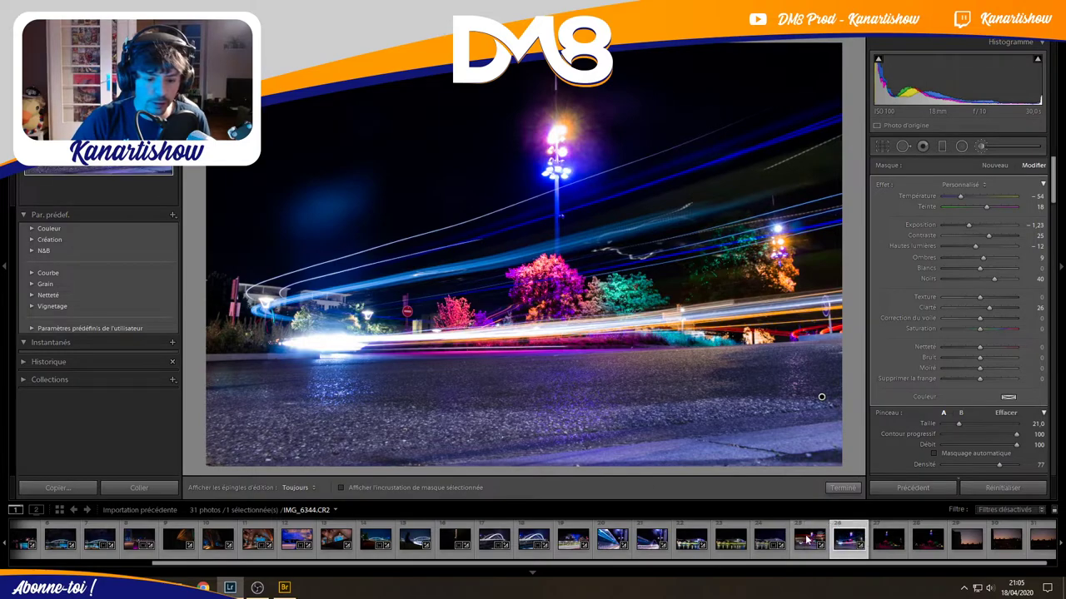
Select both light-trail exposures and merge them into one HDR image via Photo Merge > HDR.
click(804, 542)
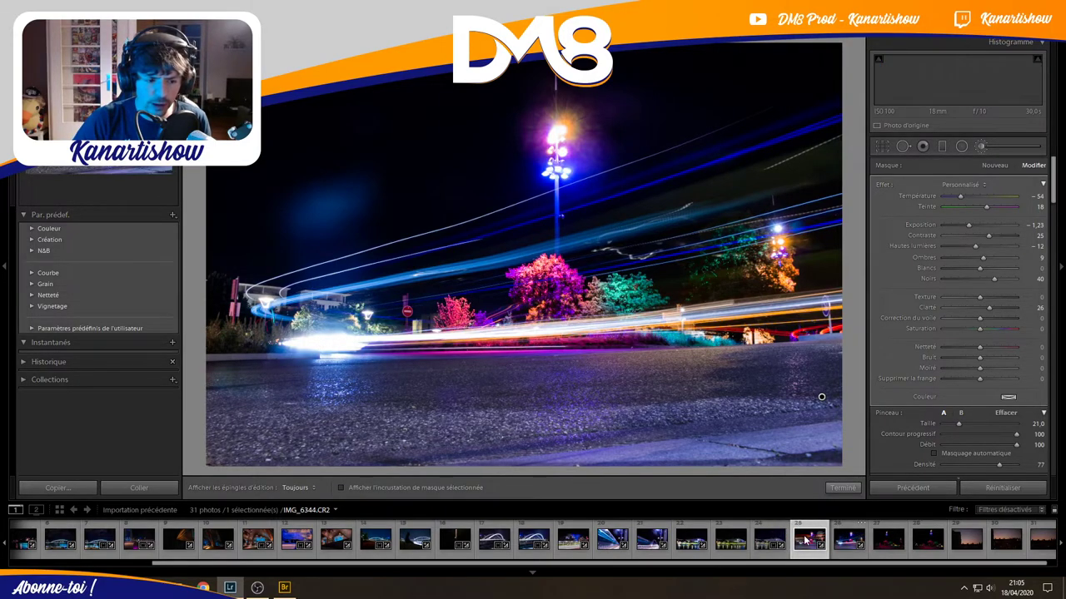
ctrl+click(842, 543)
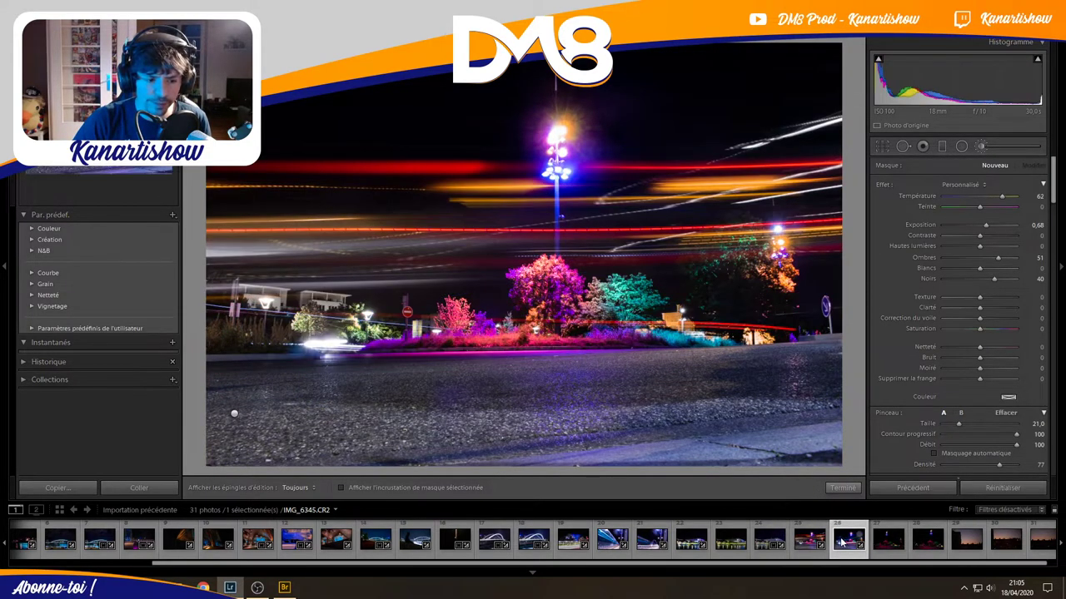
right_click(802, 543)
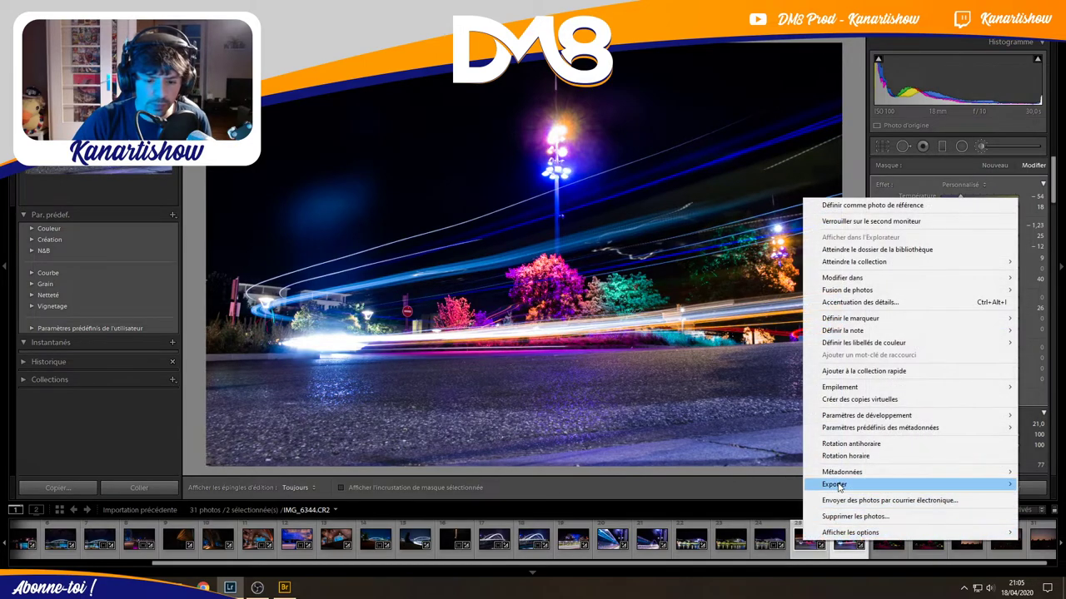
mouse_move(847, 289)
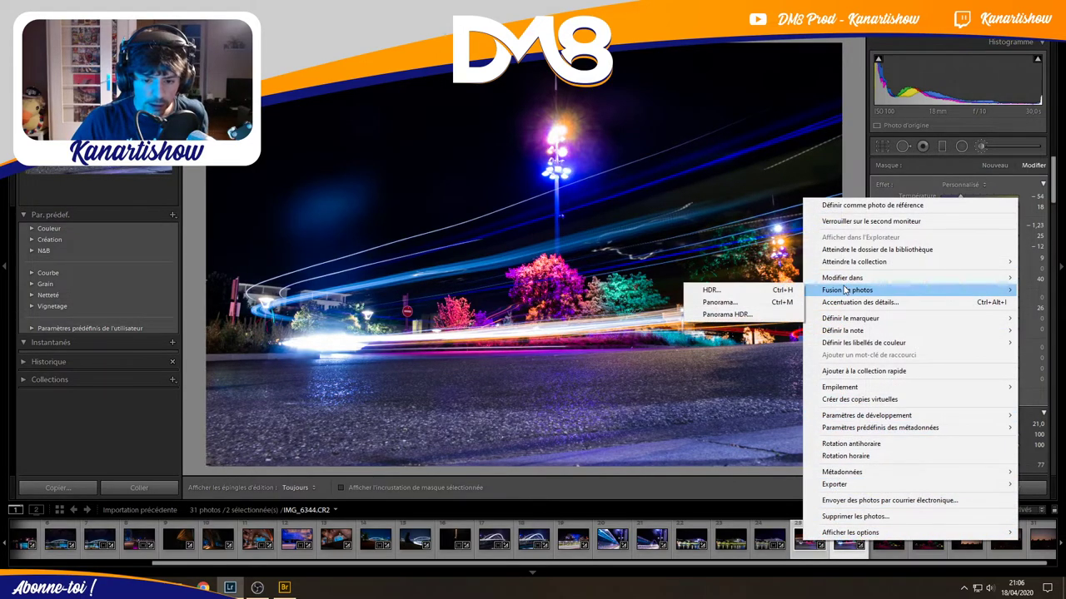
click(737, 290)
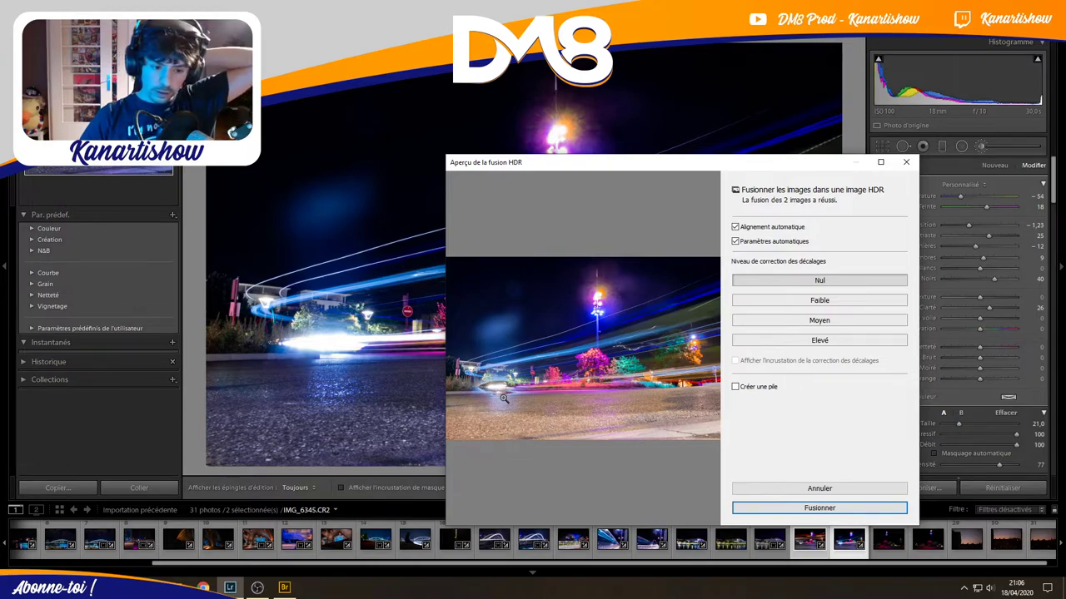
click(491, 389)
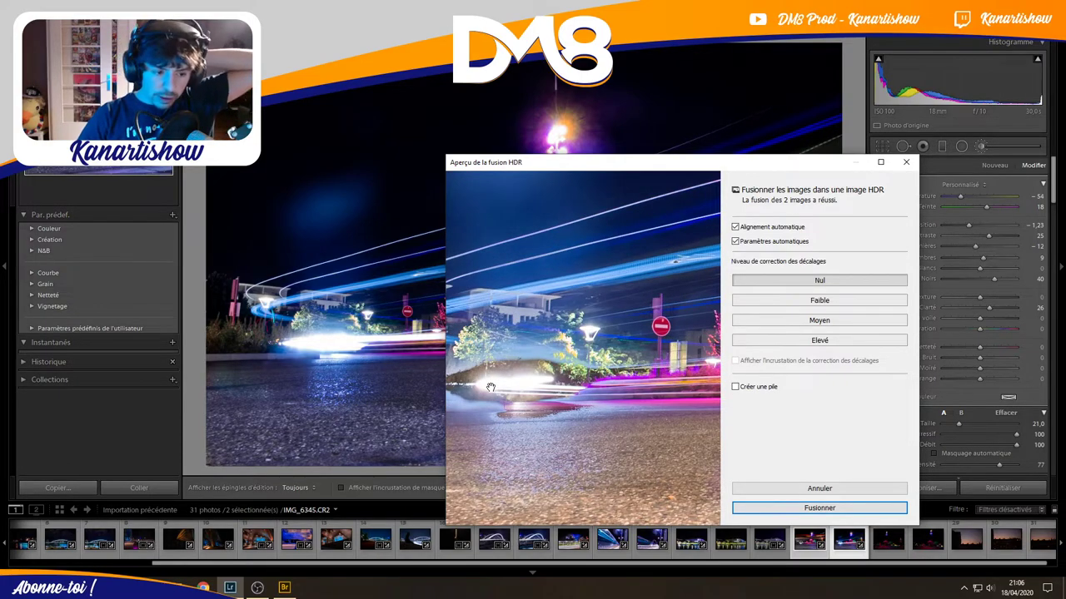
click(819, 508)
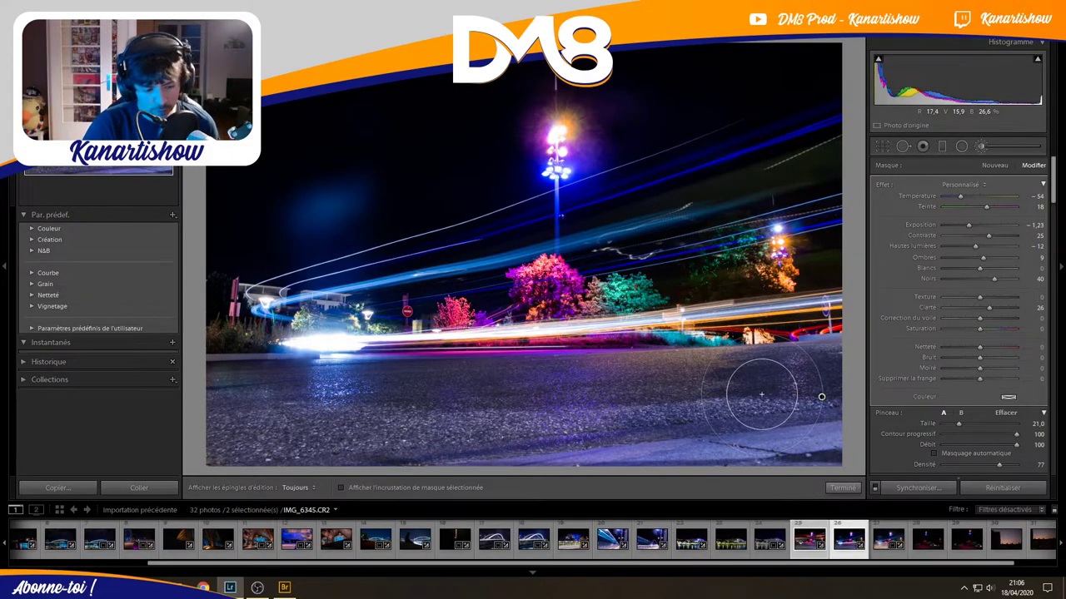
Paste the copied develop settings onto IMG_6345-HDR.dng and close the brush panel.
click(887, 542)
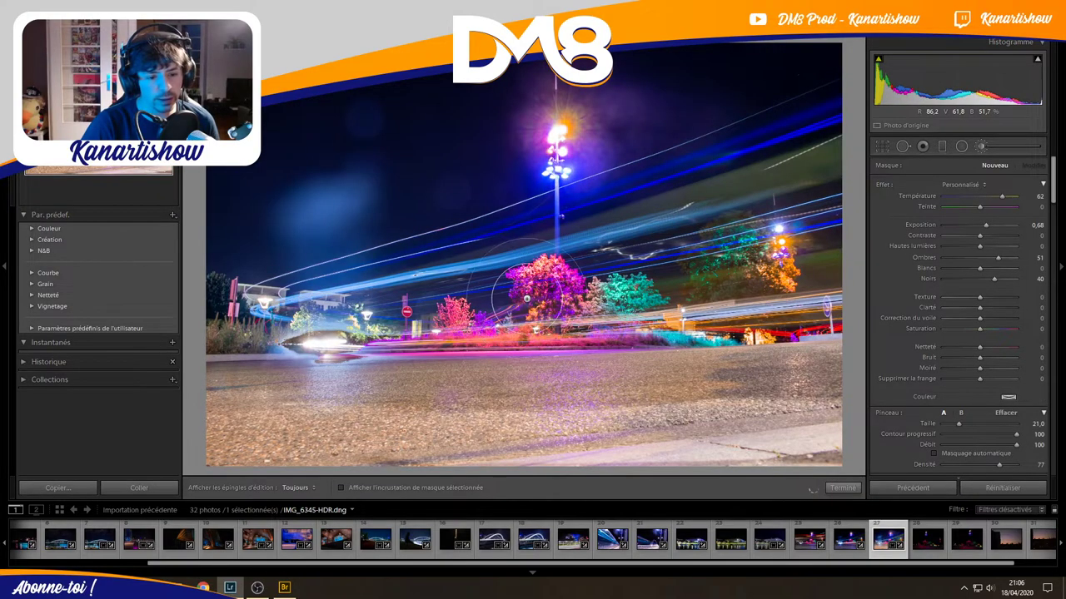
right_click(526, 301)
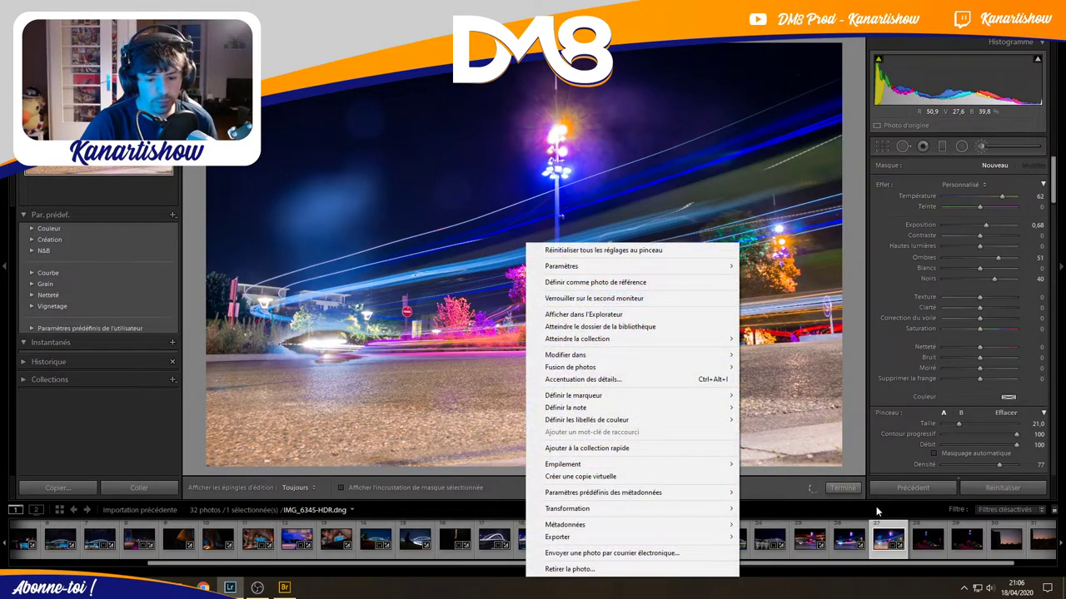
mouse_move(603, 493)
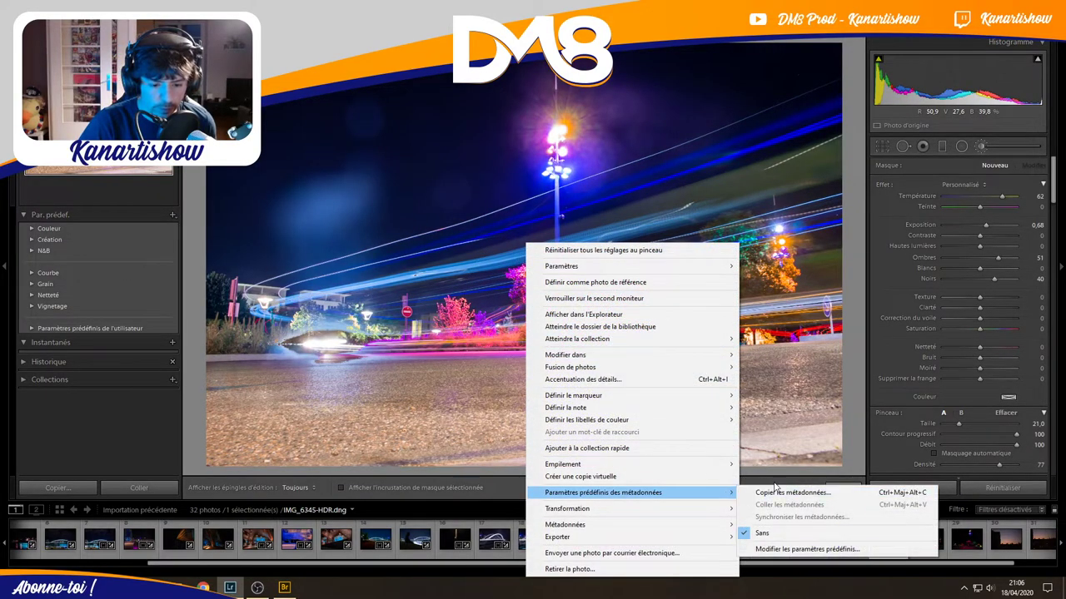
click(877, 506)
right_click(872, 541)
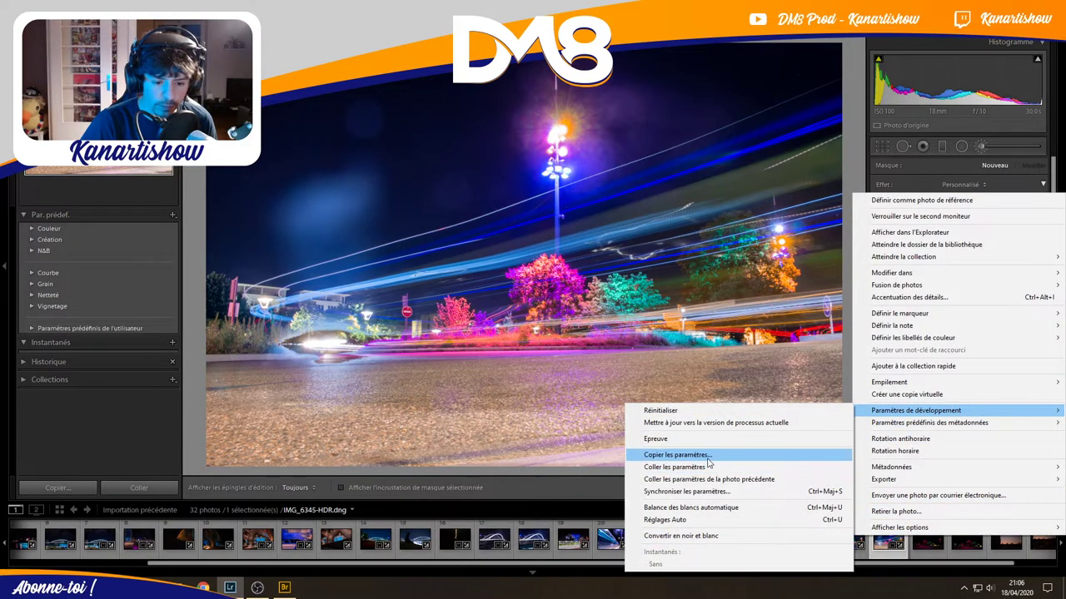
click(698, 469)
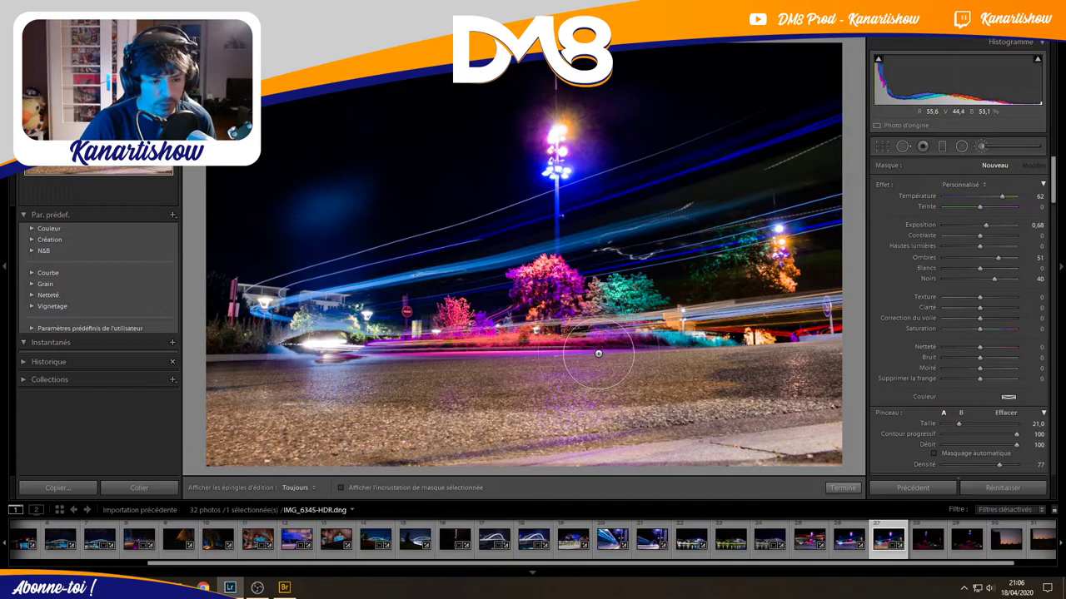
scroll(265, 350, down, 3)
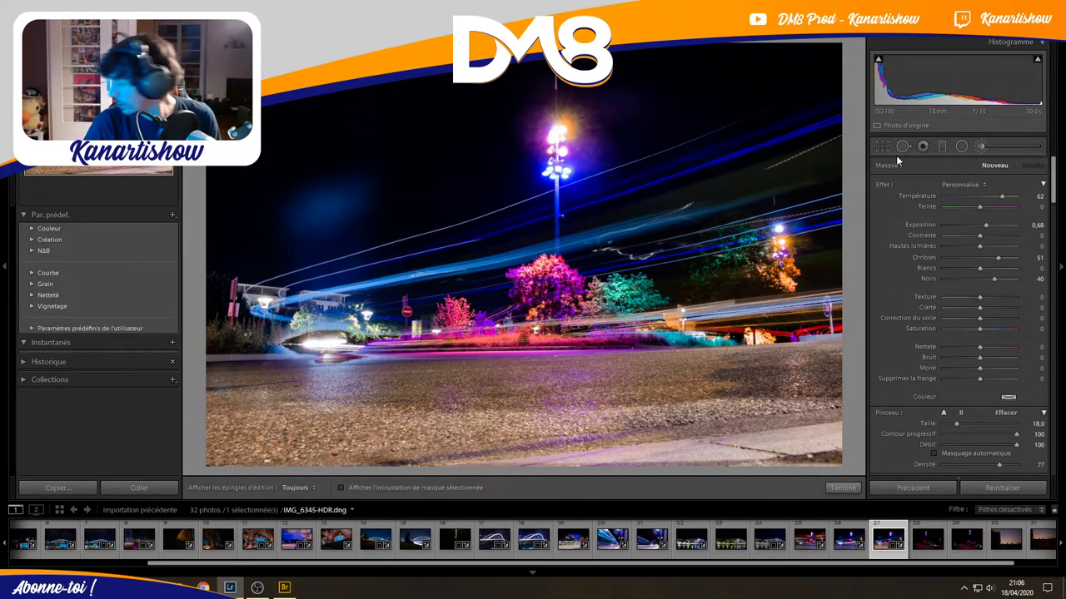
click(981, 145)
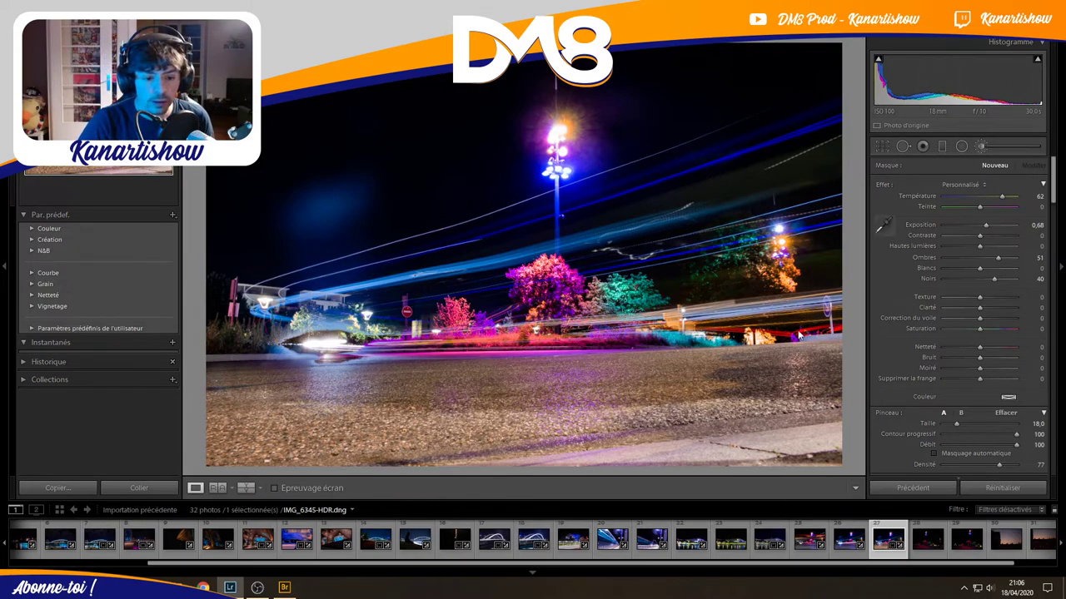
Brush the HDR road with temperature −74, exposure −1.97, contrast 14, shadows 8, clarity 32.
click(981, 147)
mouse_move(811, 384)
mouse_down()
mouse_move(566, 408)
mouse_move(208, 420)
mouse_move(517, 450)
mouse_move(820, 454)
mouse_move(759, 381)
mouse_move(413, 389)
mouse_up()
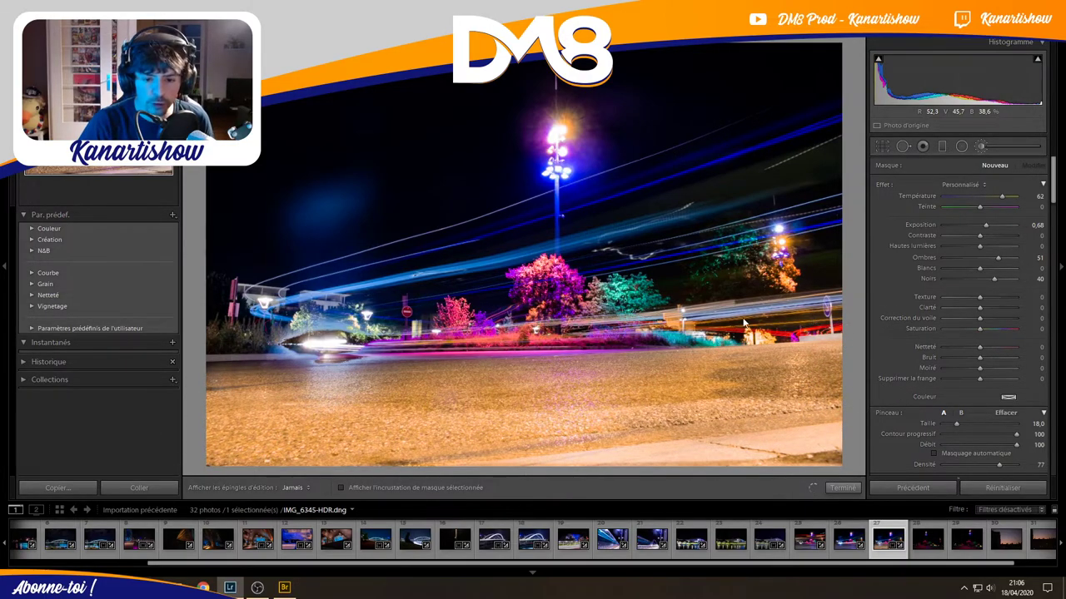
click(951, 196)
drag(953, 194, 951, 196)
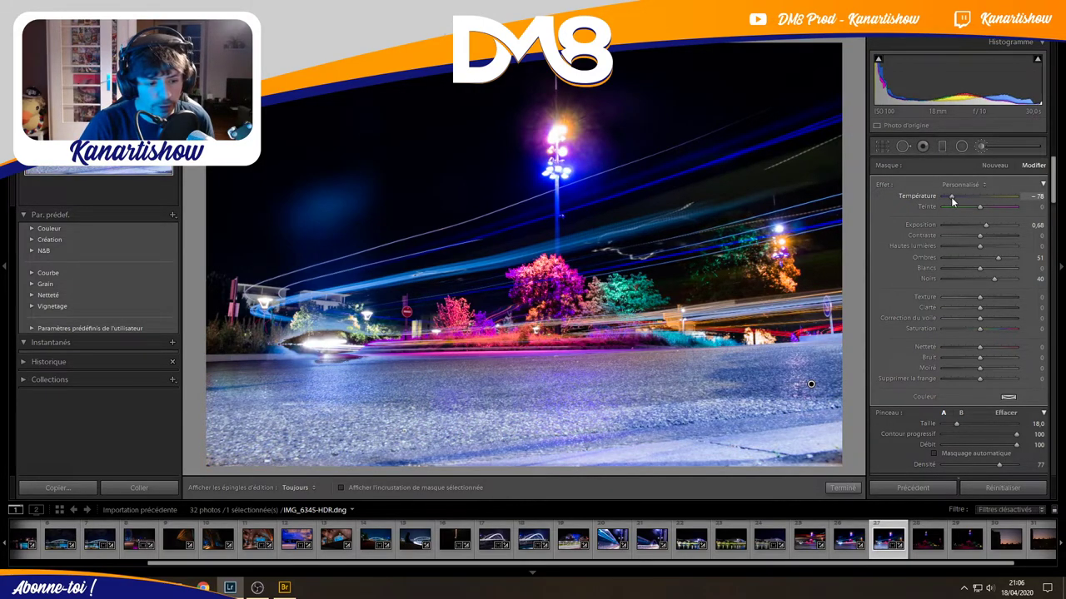
click(961, 224)
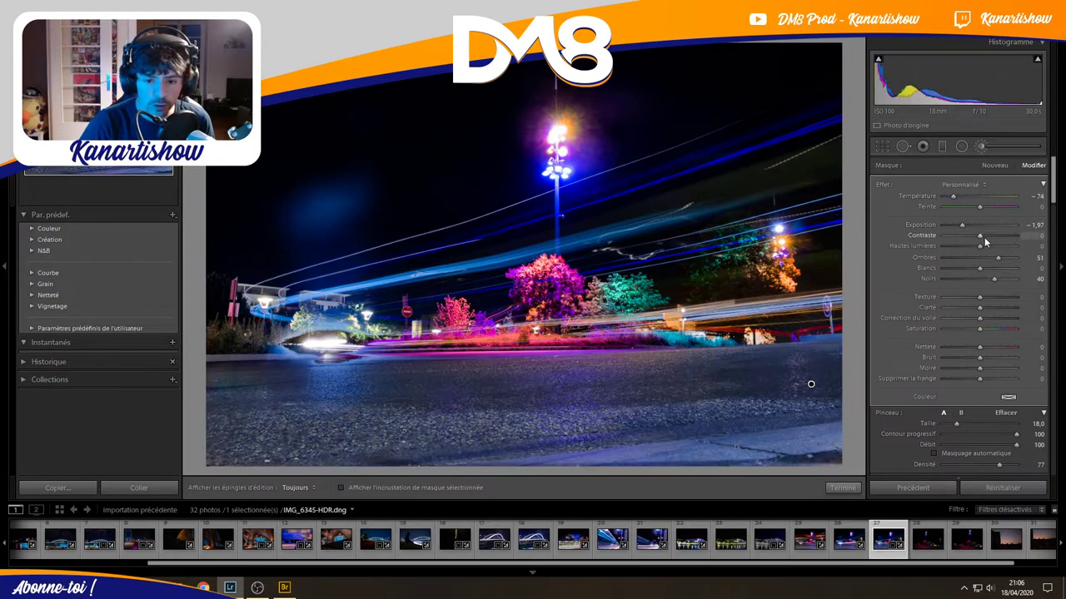
drag(984, 236, 988, 237)
click(982, 259)
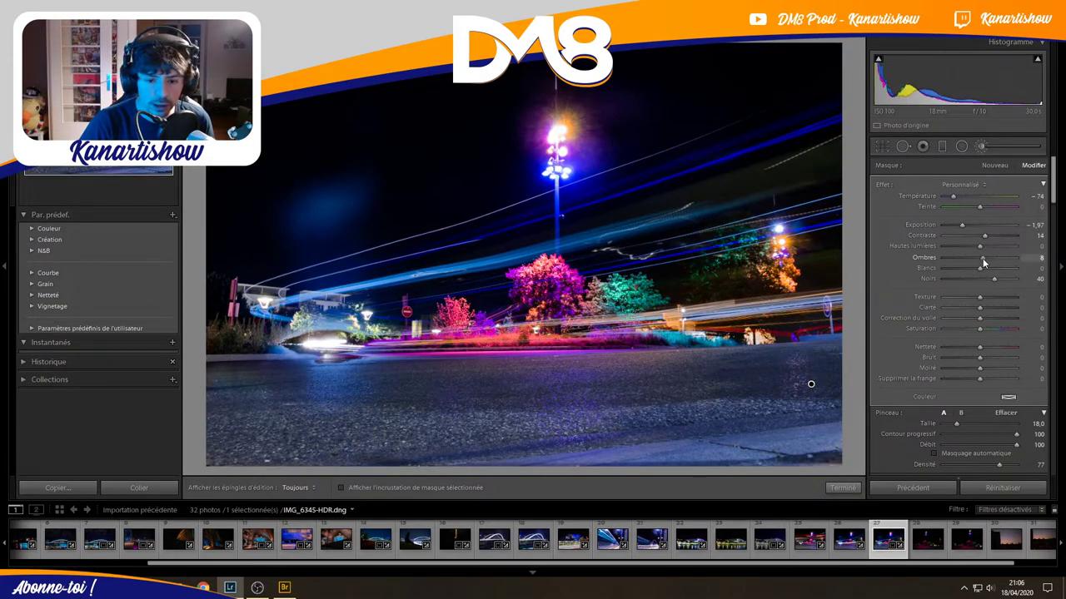
drag(983, 307, 992, 310)
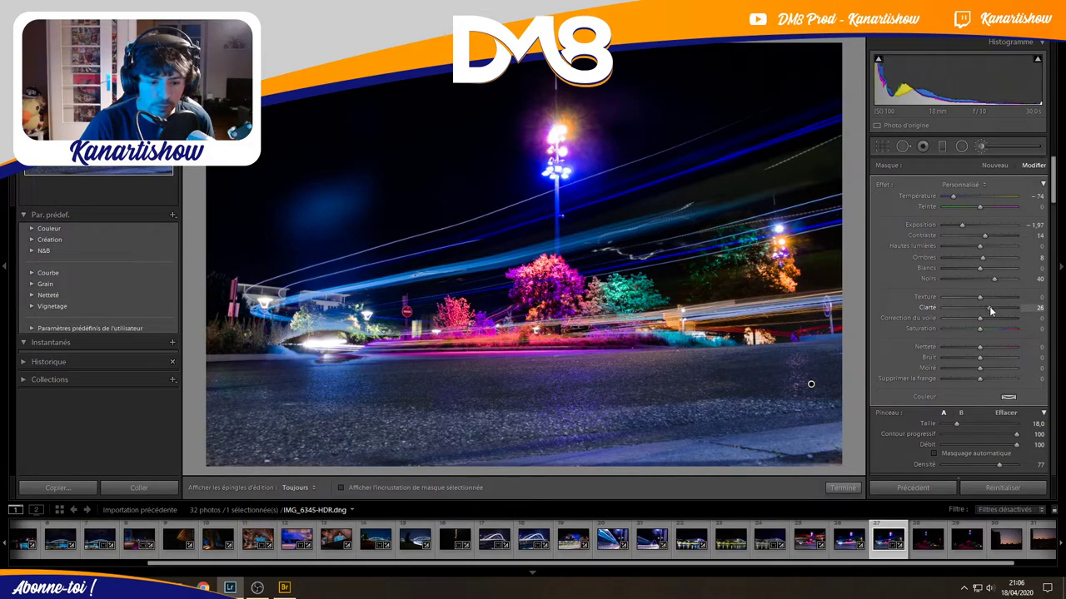
key(alt)
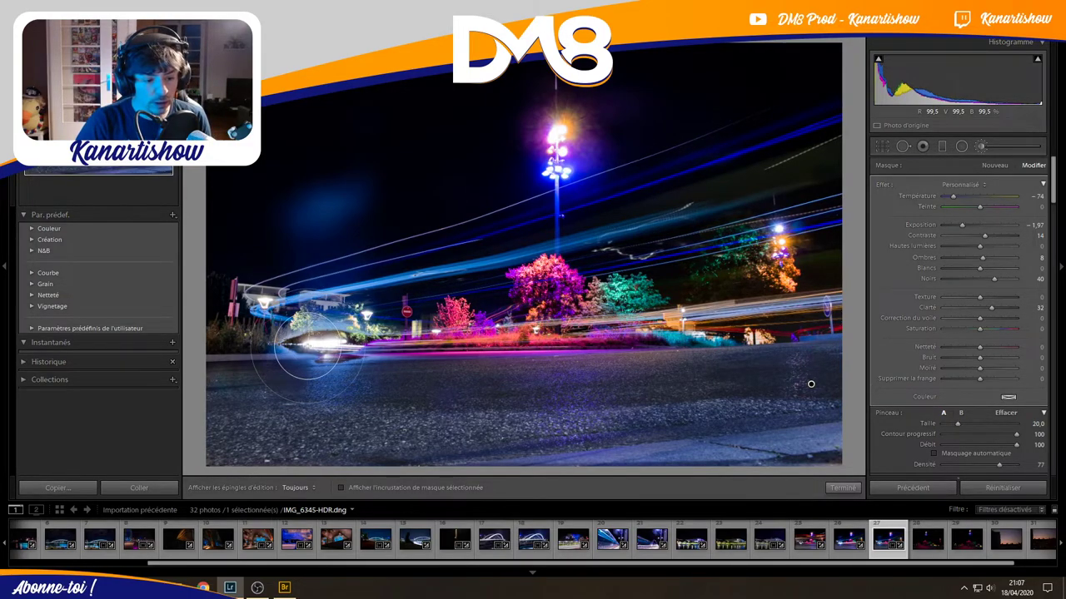
scroll(308, 350, down, 2)
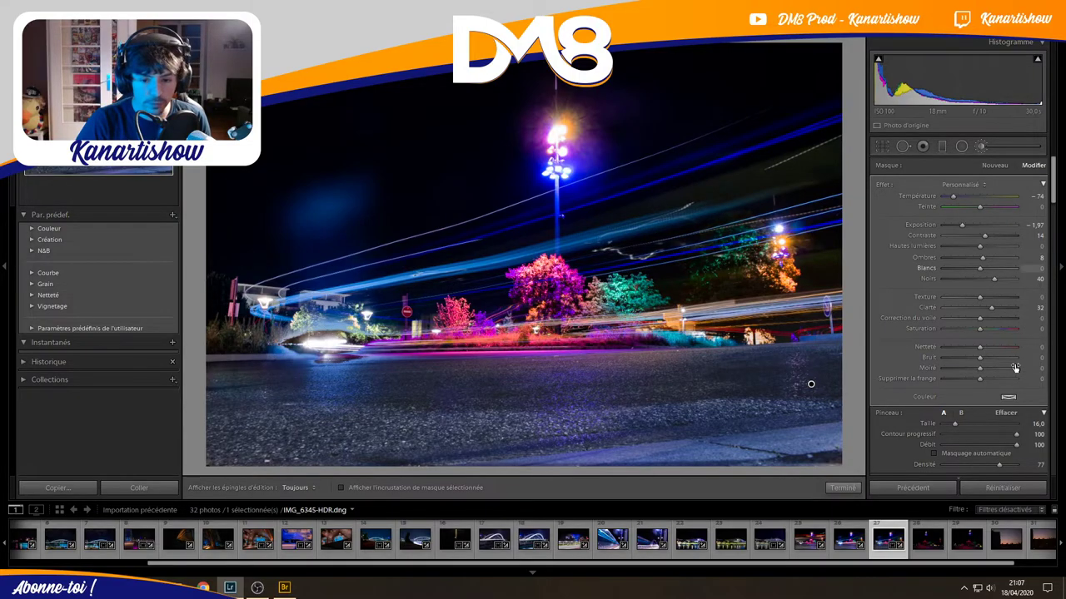
click(841, 488)
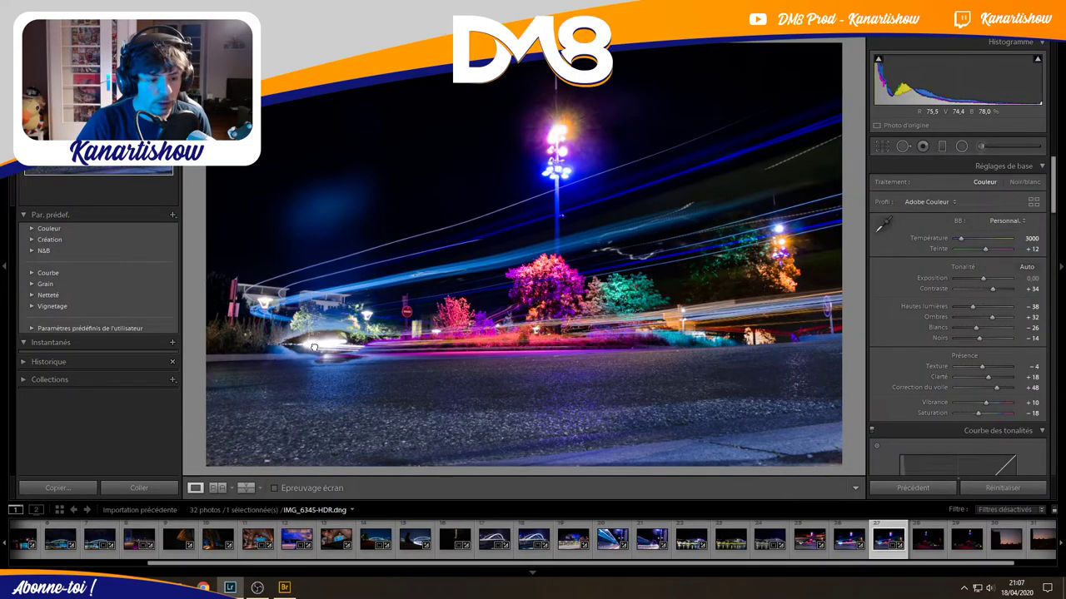
Zoom in on the car-light area, brush the dark car patch, and raise its exposure to 4.00.
click(324, 342)
click(364, 322)
click(365, 322)
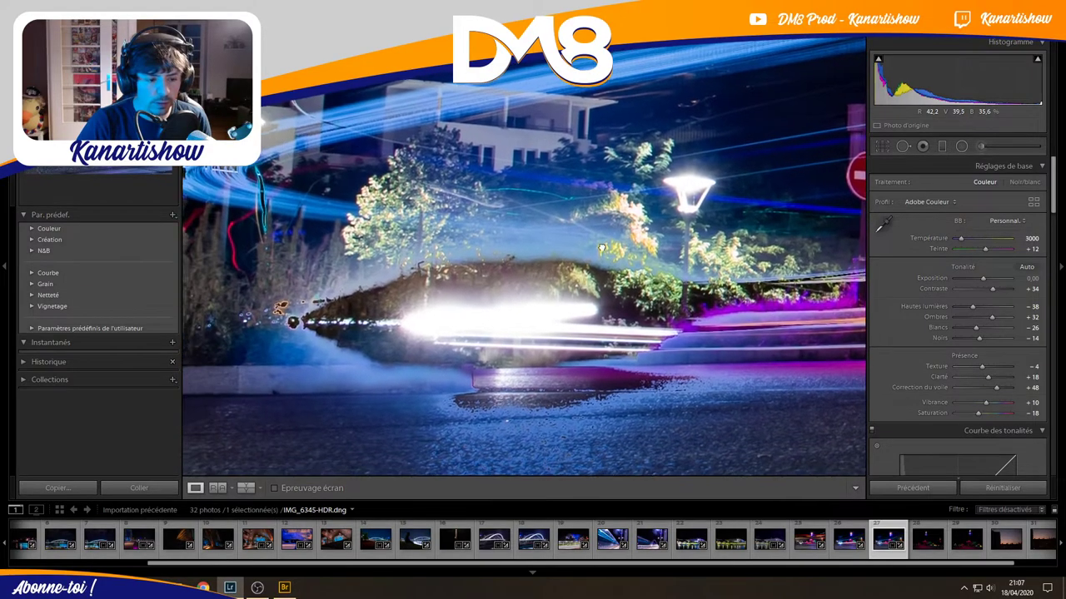
click(804, 175)
key(z)
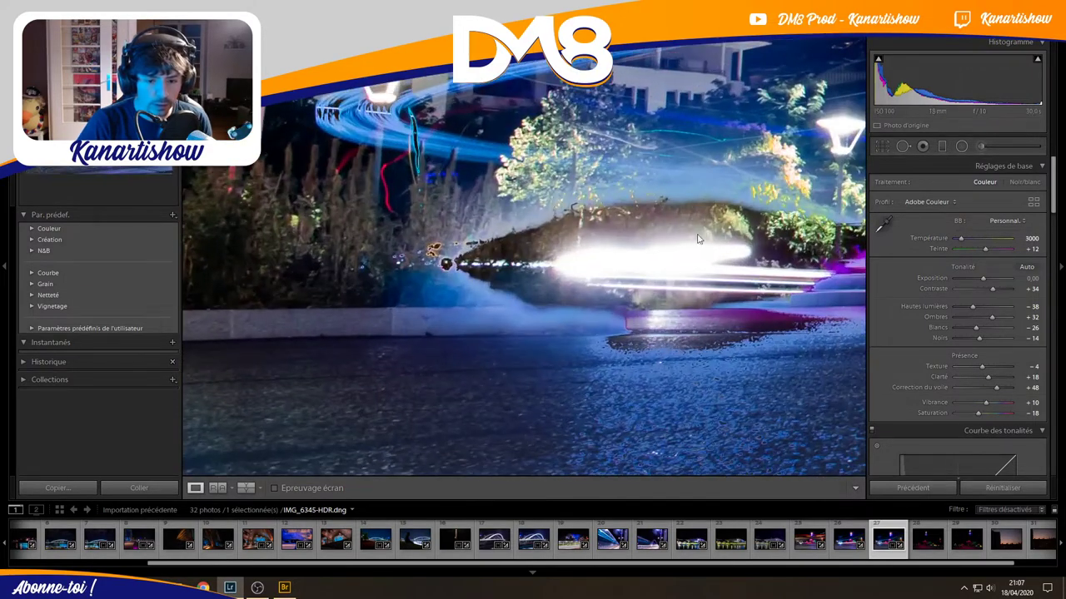
click(981, 146)
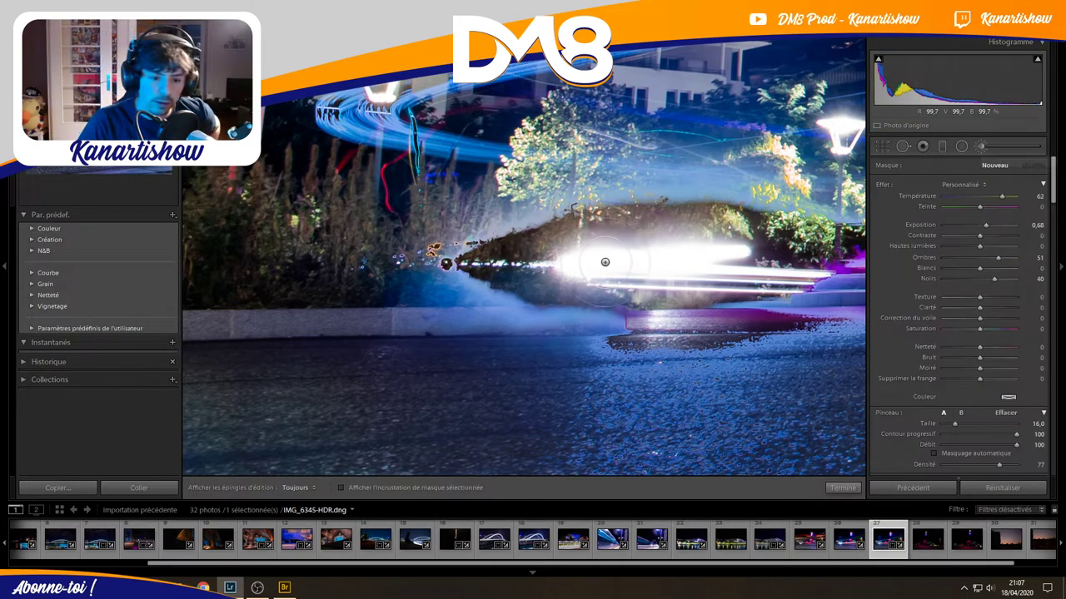
scroll(482, 266, up, 2)
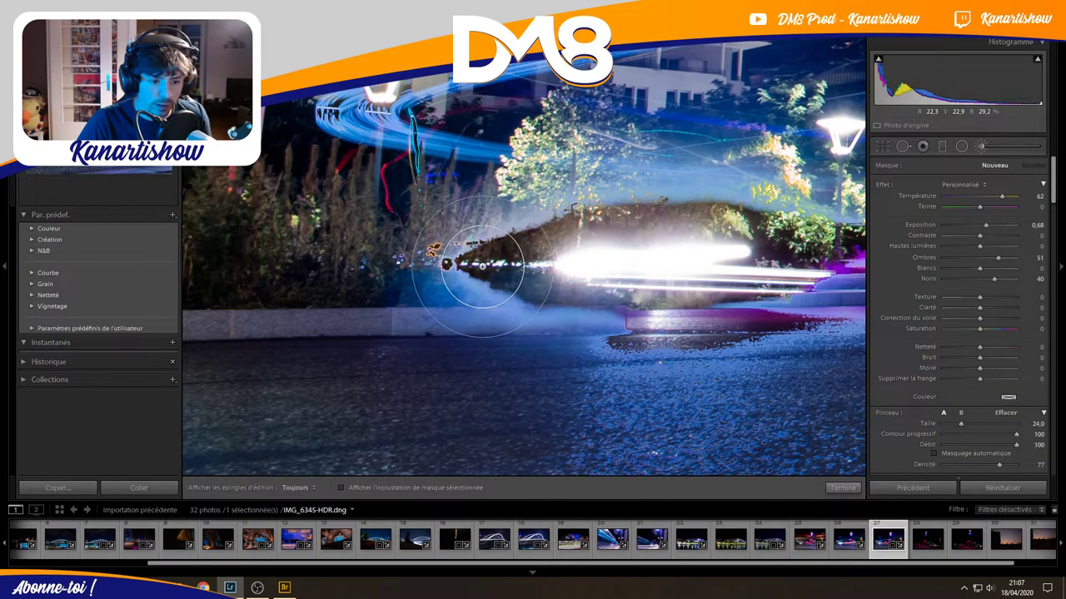
drag(449, 263, 606, 285)
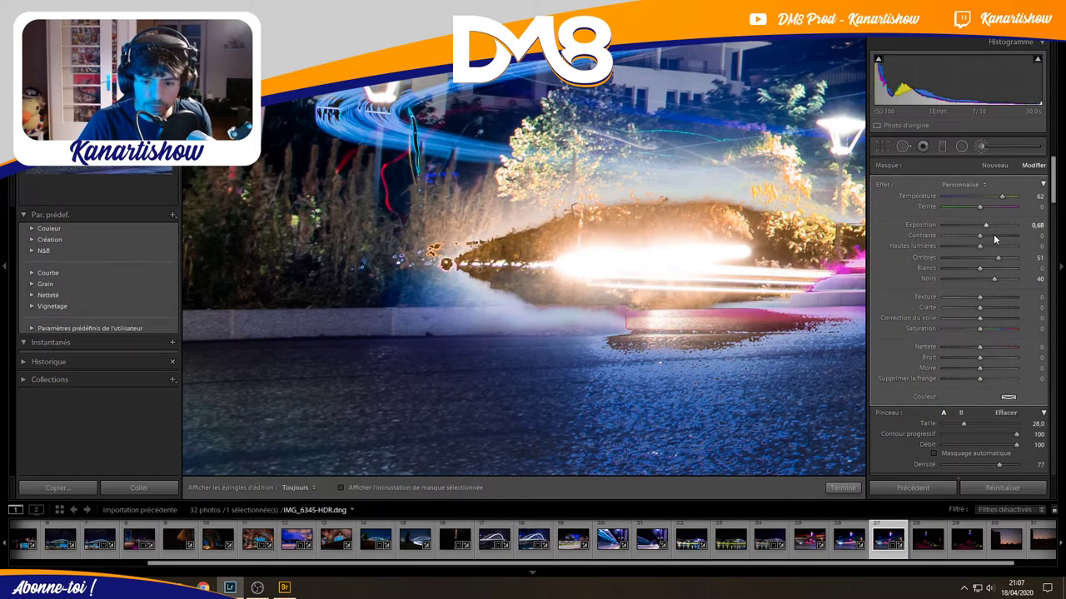
drag(1008, 227, 1029, 227)
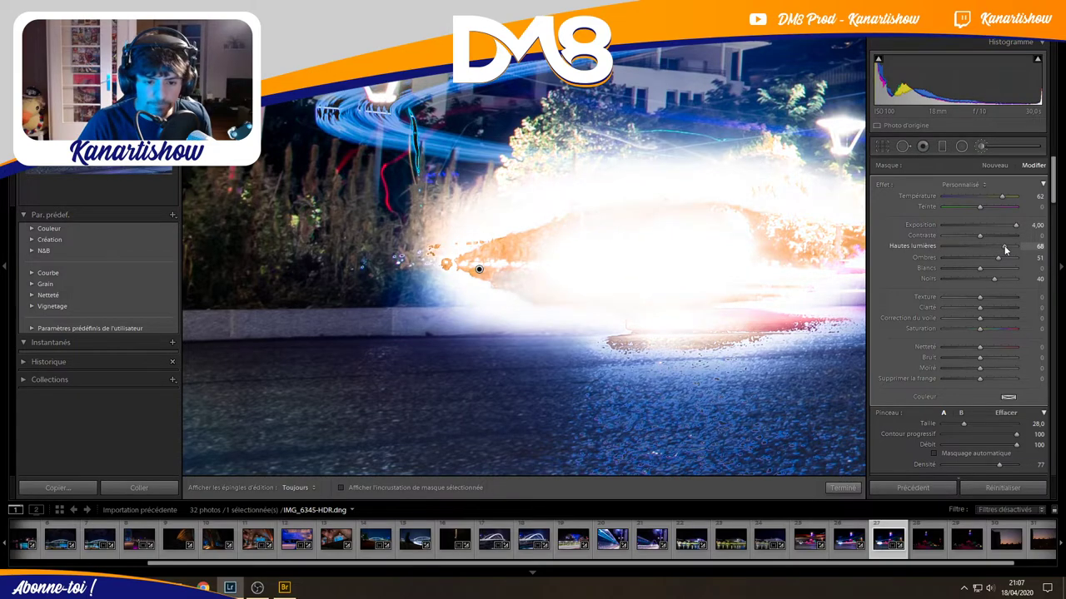
Heal the orange streak beside the car-light glow with Spot Removal, then return to Fit view.
click(903, 147)
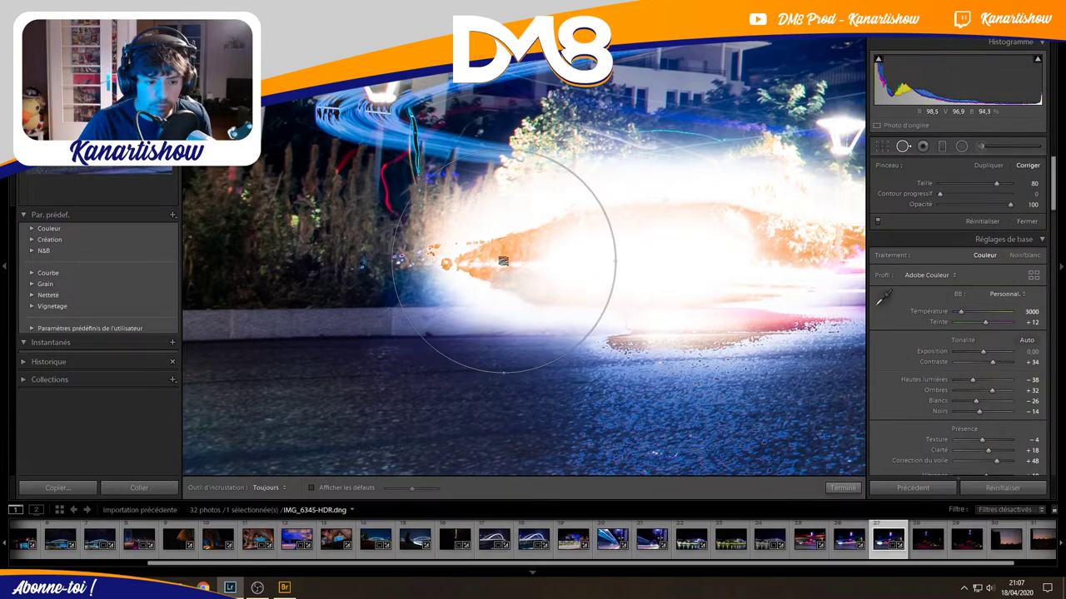
scroll(508, 258, down, 2)
scroll(516, 258, down, 1)
scroll(521, 258, down, 1)
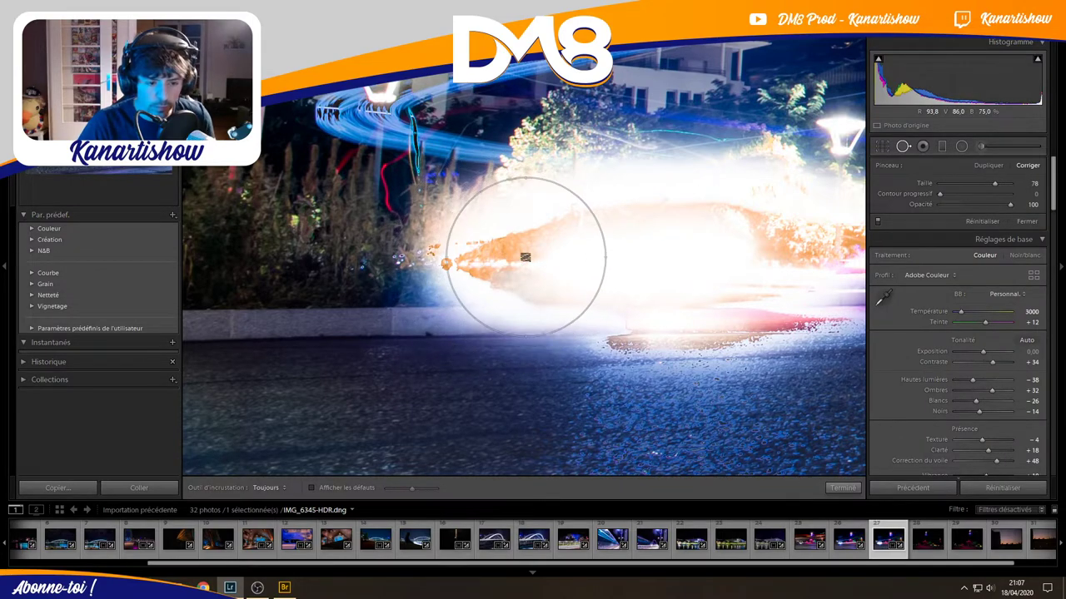
scroll(525, 259, down, 1)
click(482, 259)
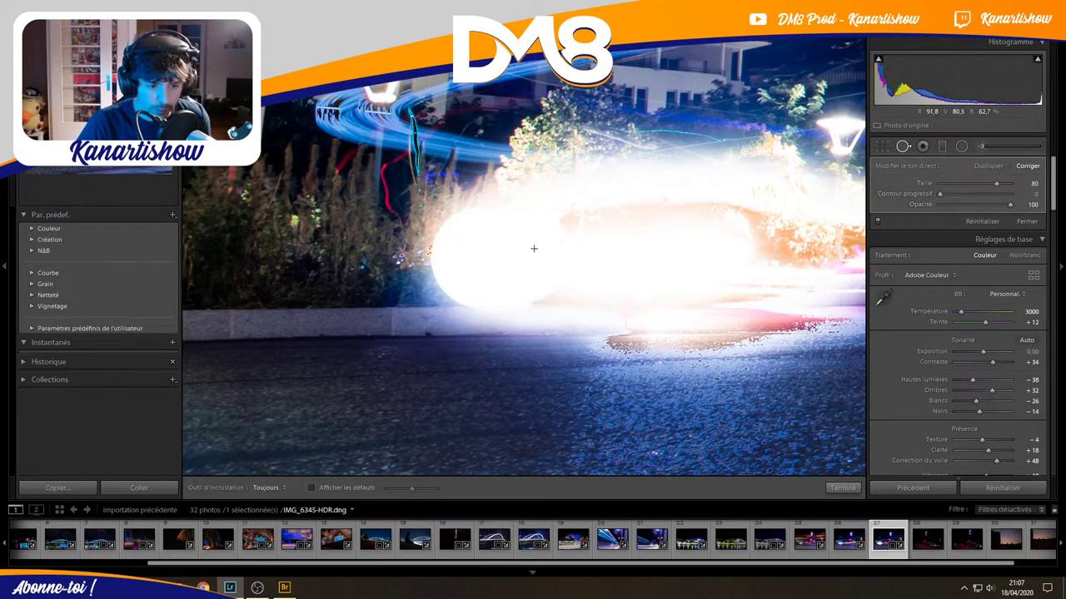
drag(763, 237, 853, 243)
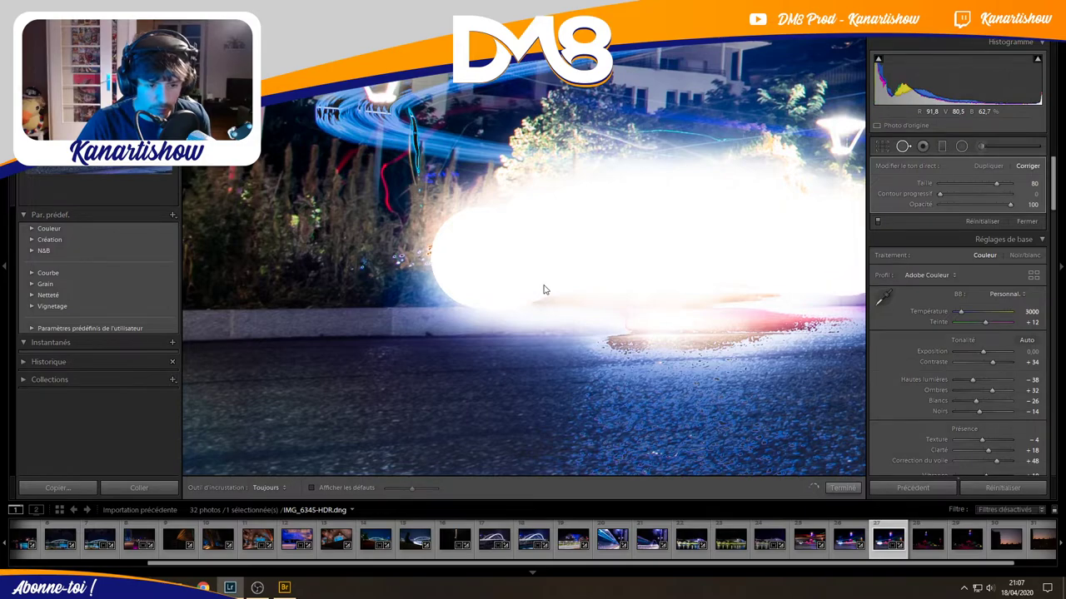
click(672, 228)
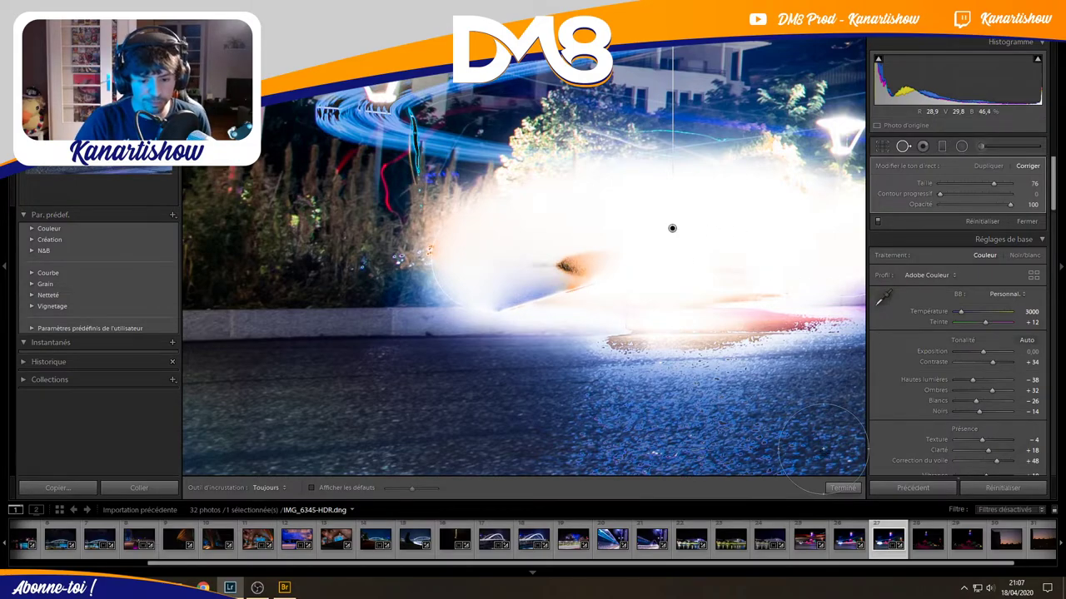
click(843, 487)
click(676, 288)
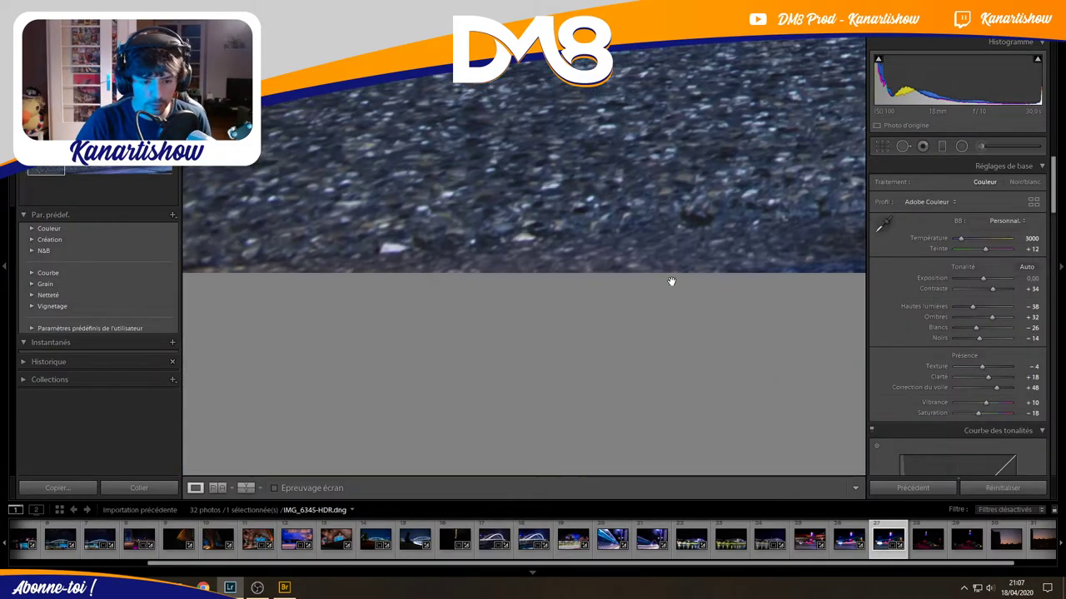
click(673, 283)
Raise the exposure of the brushed car-light glow mask to 4,00.
click(656, 395)
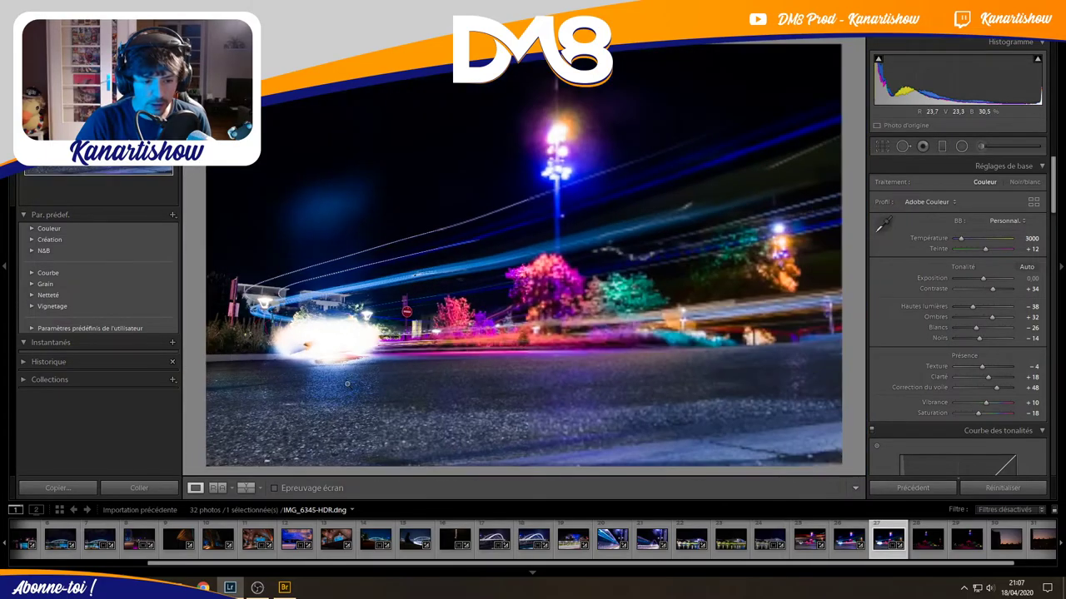
click(280, 348)
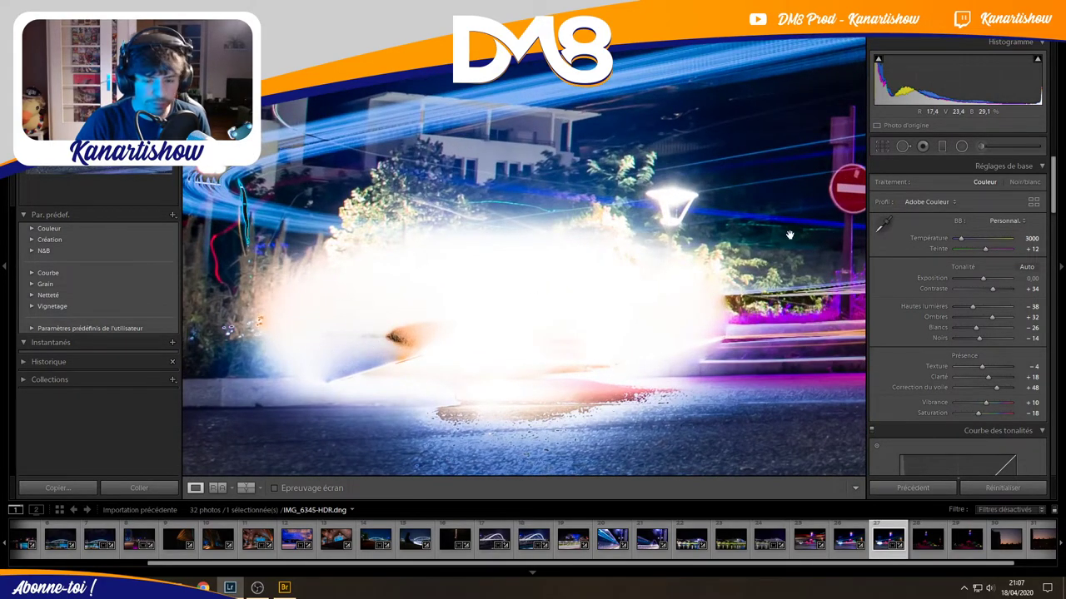
click(492, 296)
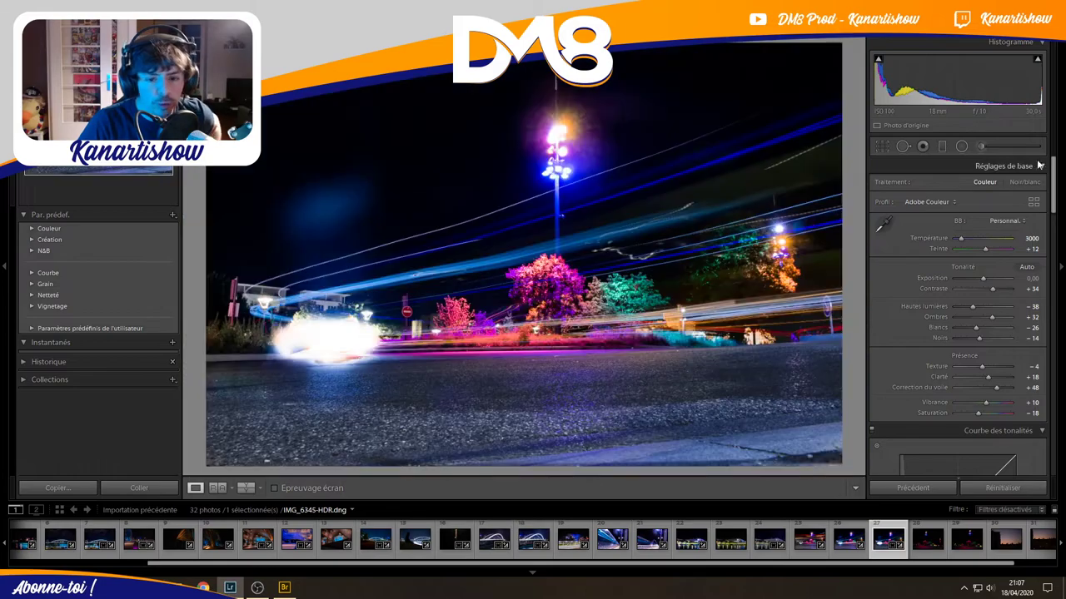
click(981, 145)
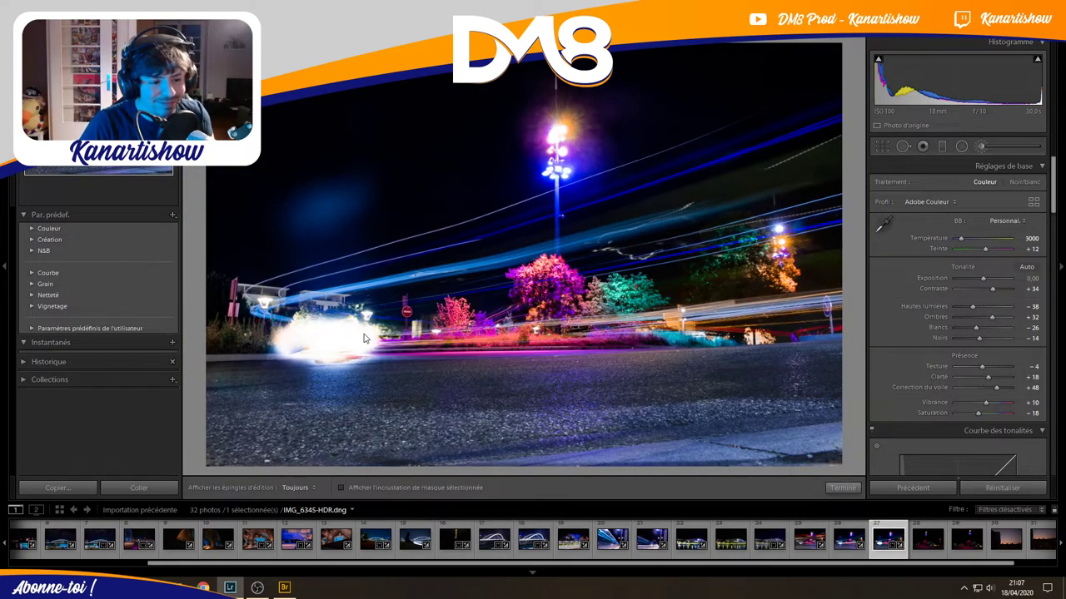
click(285, 346)
drag(999, 223, 999, 228)
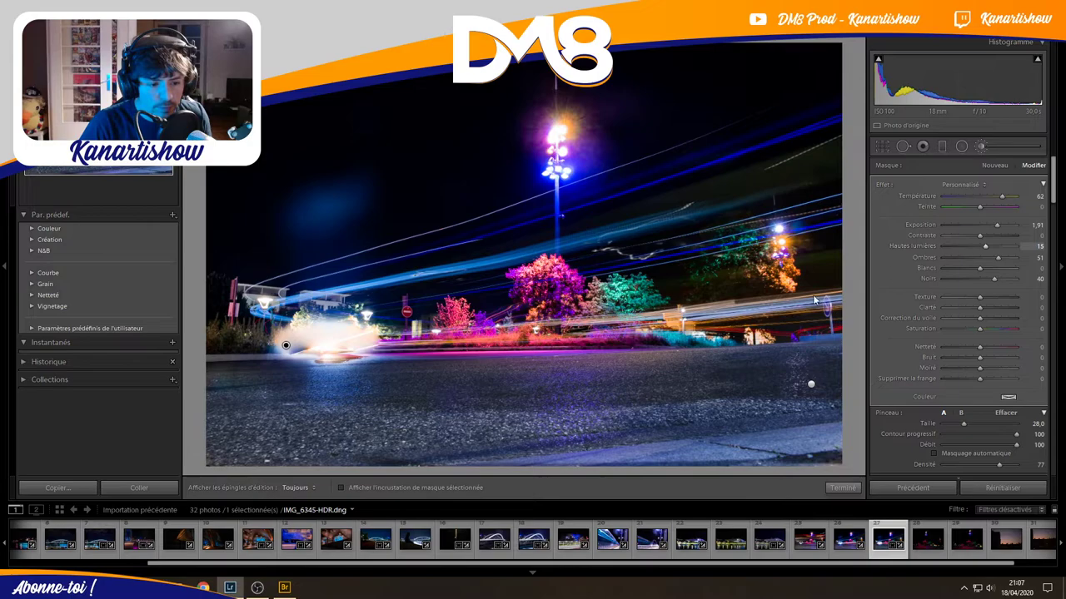
scroll(317, 341, up, 4)
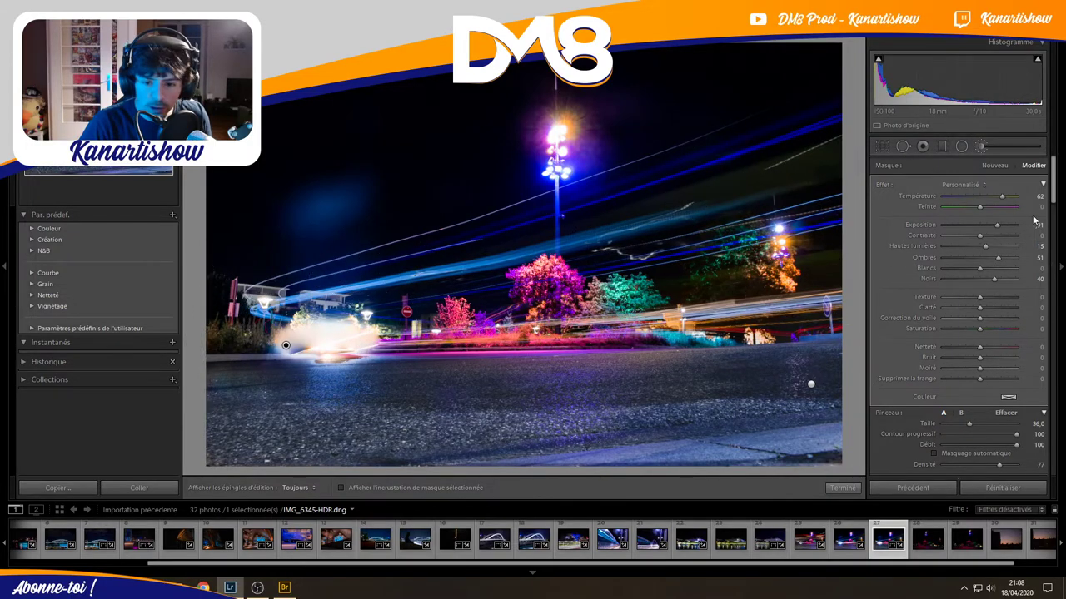
mouse_move(1009, 224)
mouse_down()
mouse_move(1018, 226)
mouse_move(974, 258)
mouse_up()
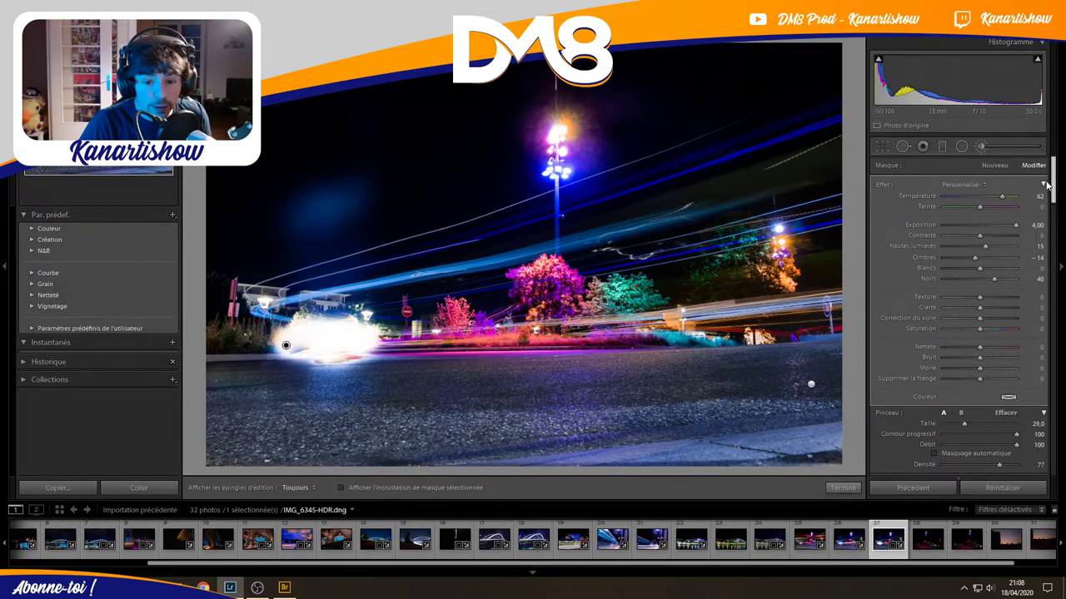
Spot-heal the ragged lower-left edge of the car-light glow.
key(k)
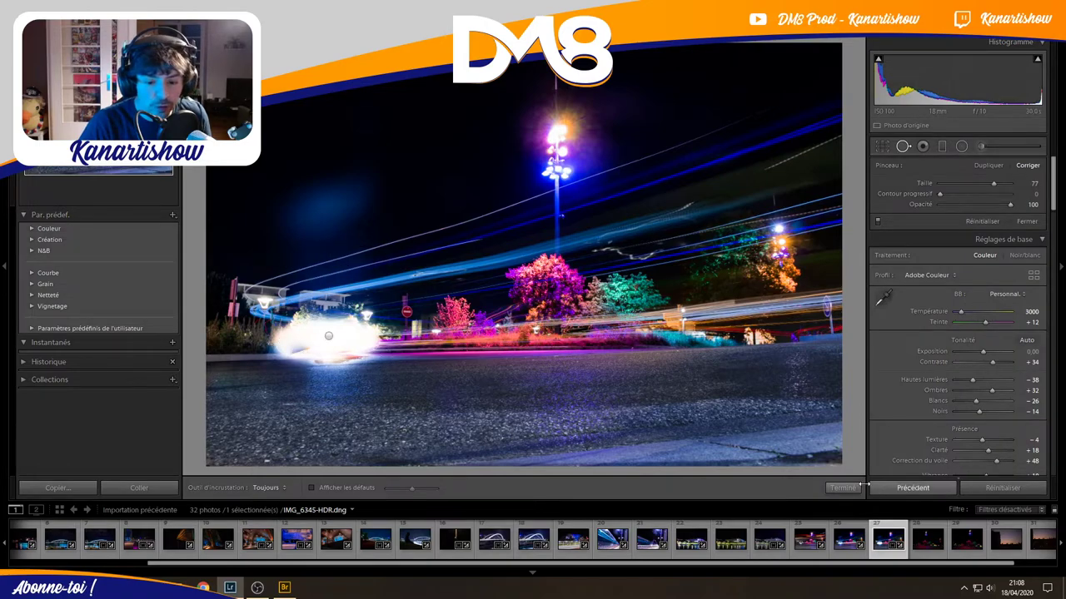
key(k)
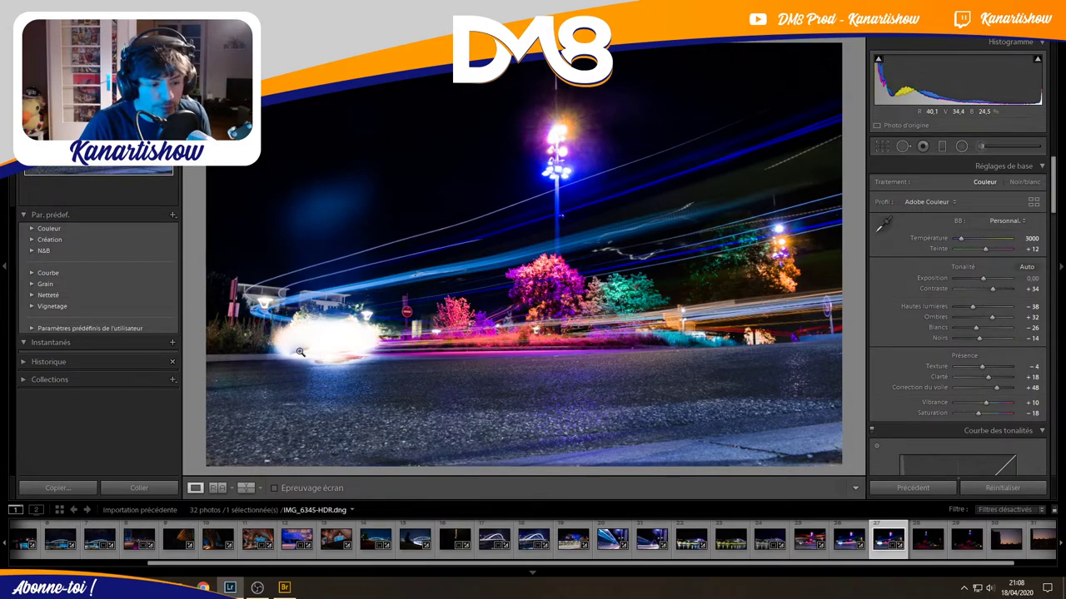
click(904, 146)
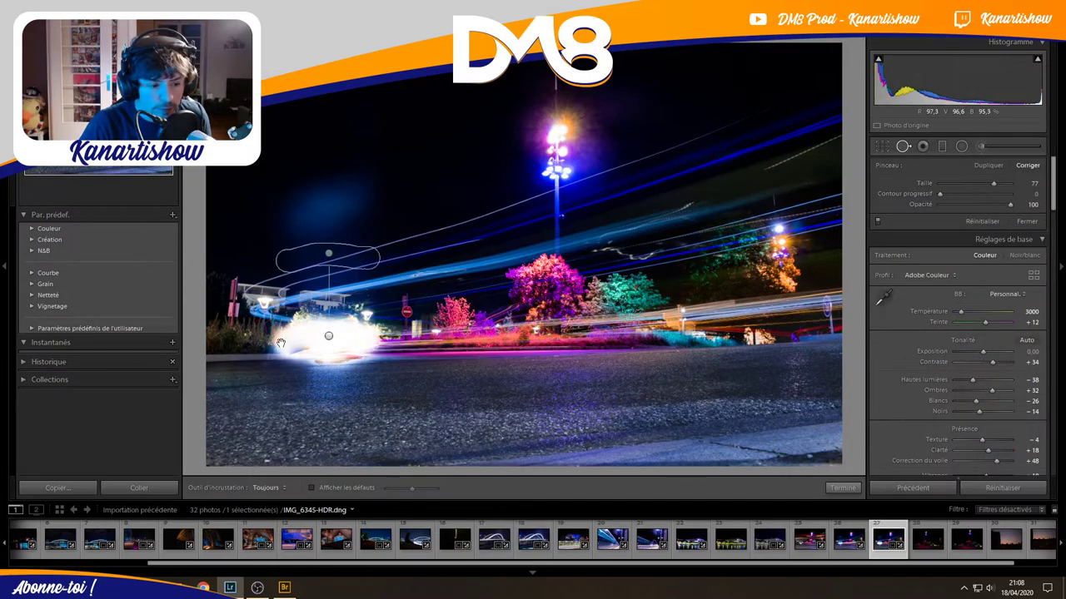
click(329, 338)
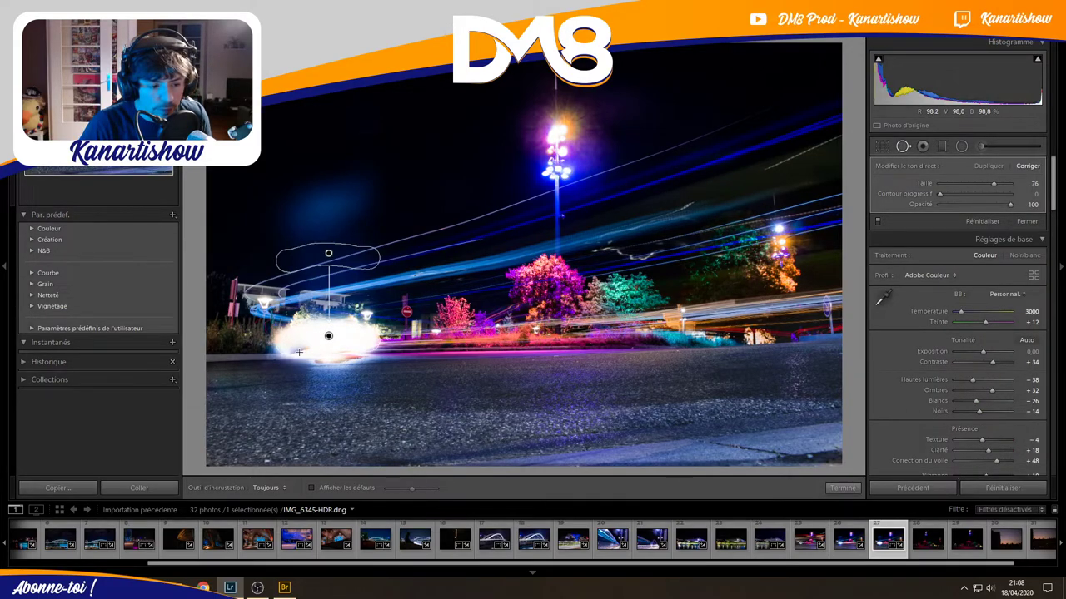
drag(299, 352, 308, 349)
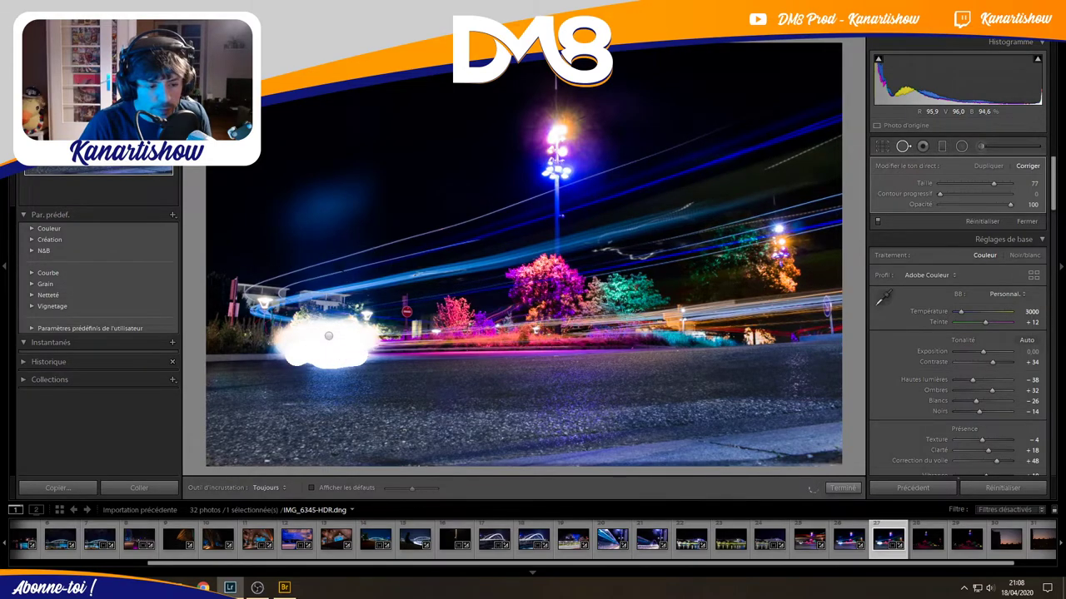
scroll(339, 267, up, 1)
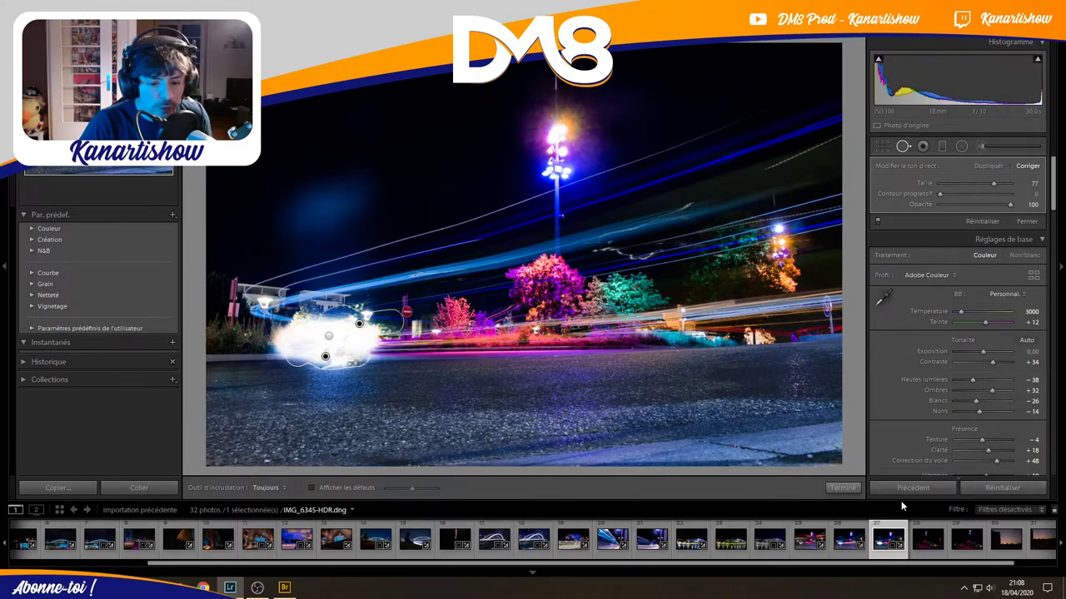
Finish retouching and remove the light-trail photo from the catalogue, leaving 31 photos.
click(841, 488)
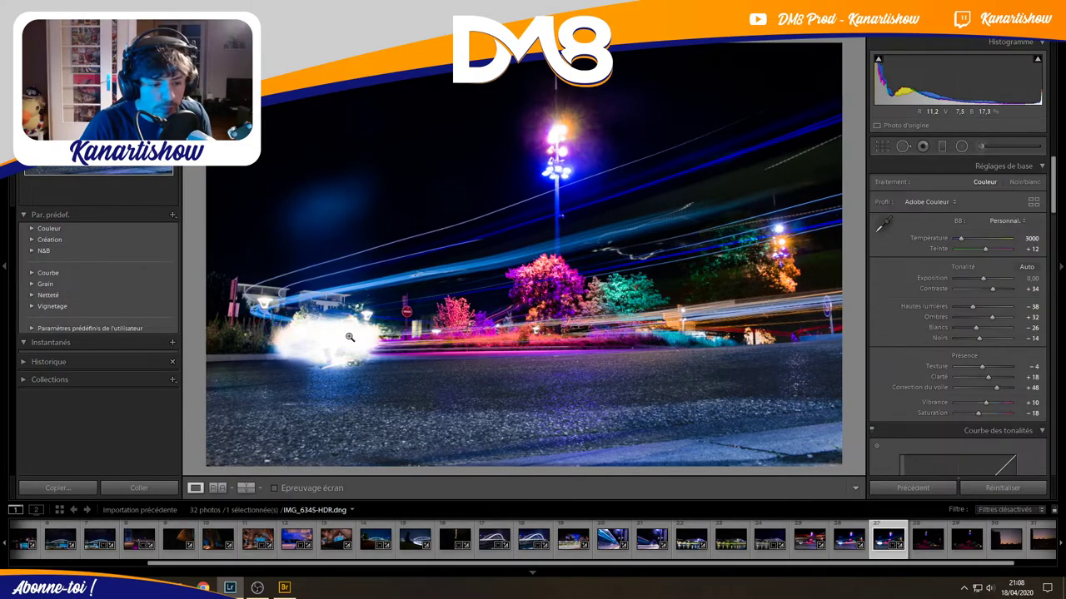
click(318, 358)
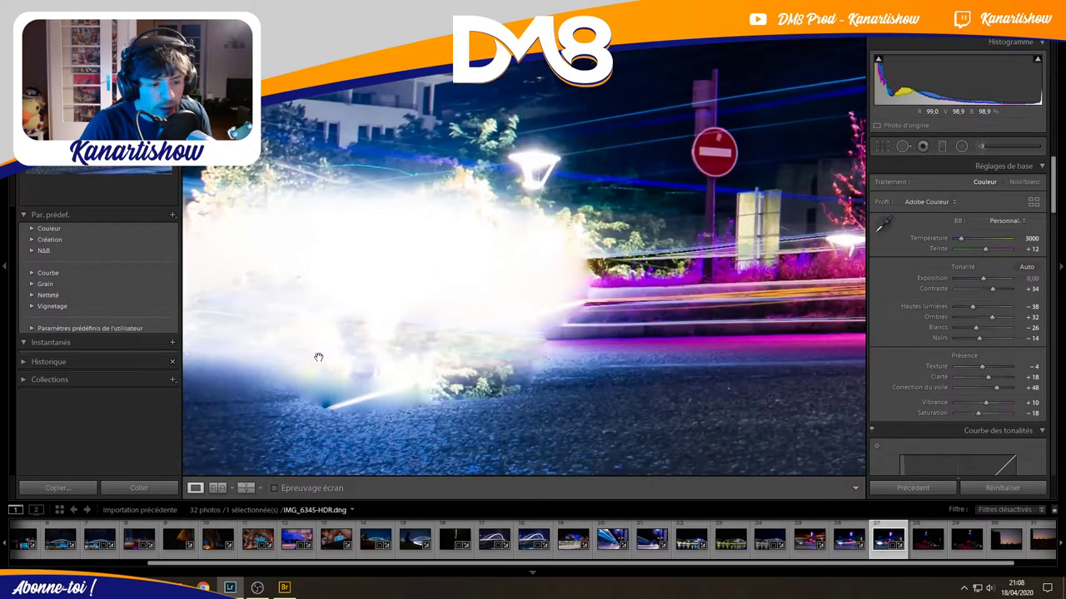
click(325, 347)
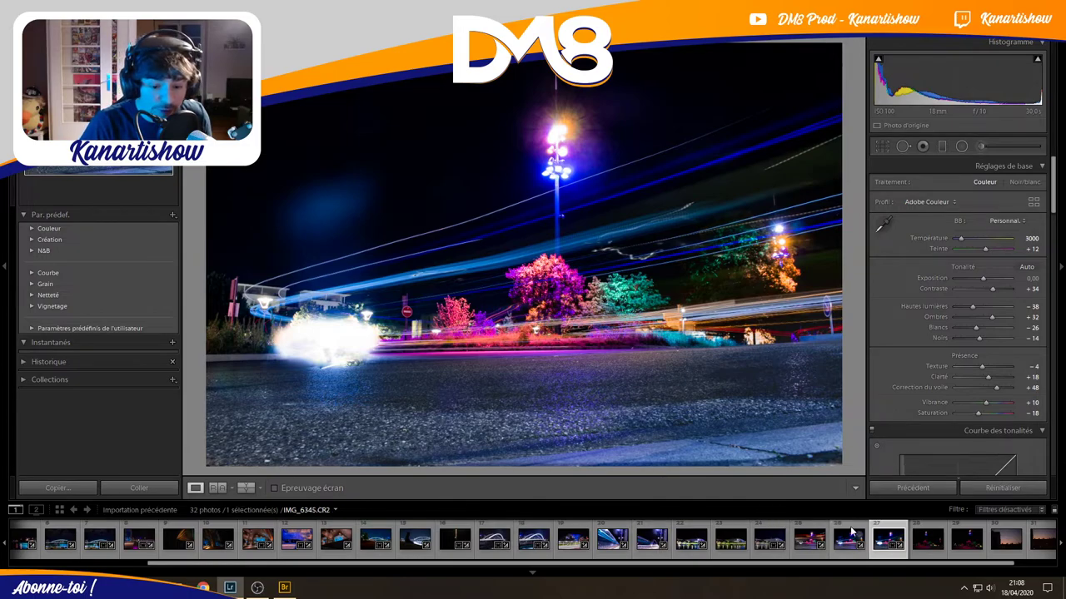
right_click(878, 537)
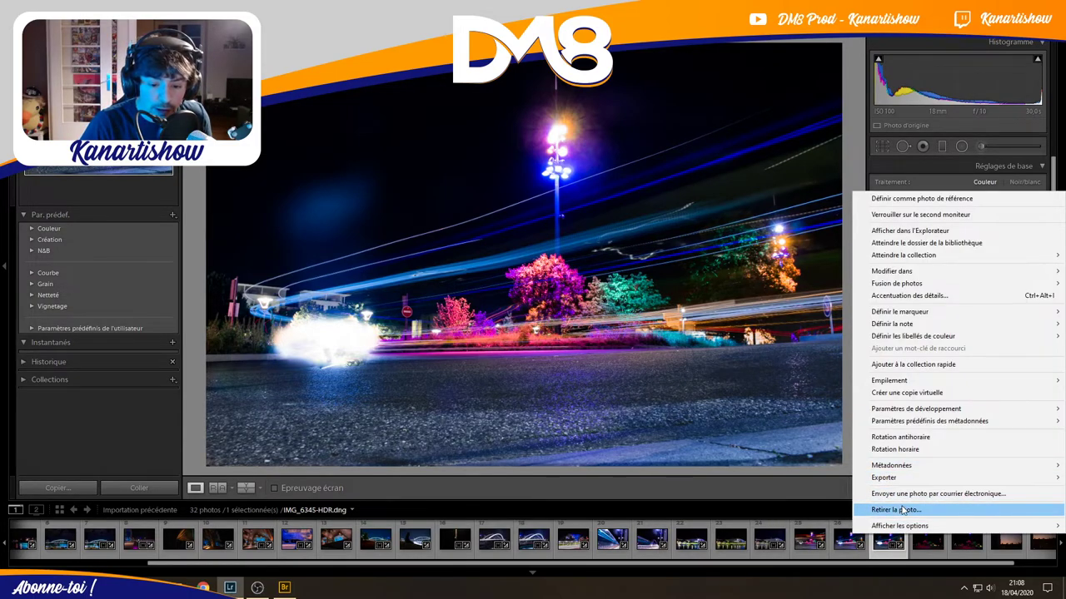
click(895, 510)
click(553, 327)
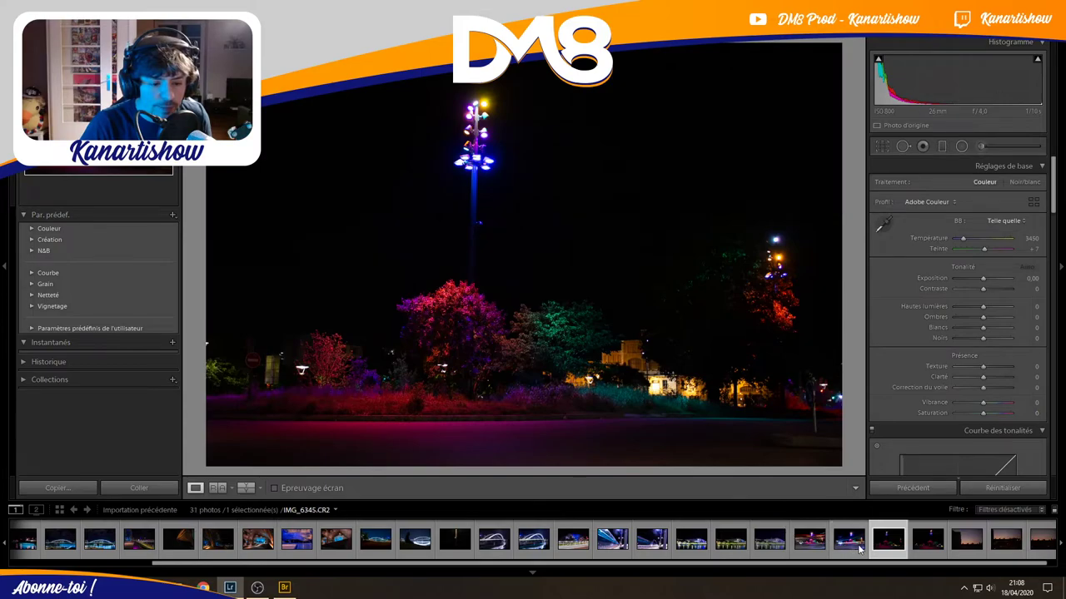
Open the night tree-and-light-tower shot IMG_6349.CR2 from the filmstrip.
click(859, 548)
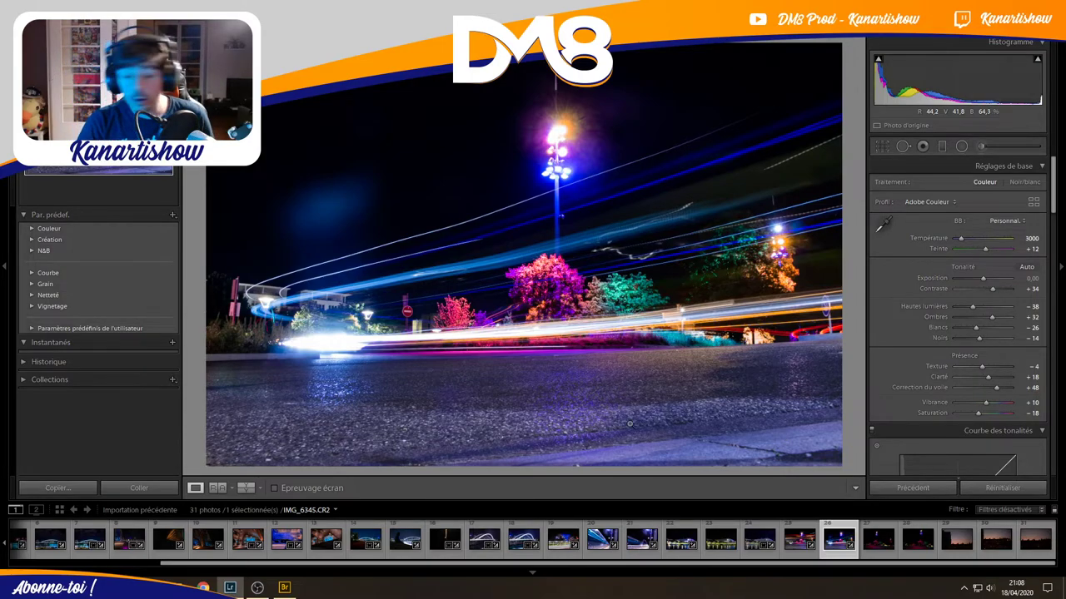
click(880, 543)
click(909, 545)
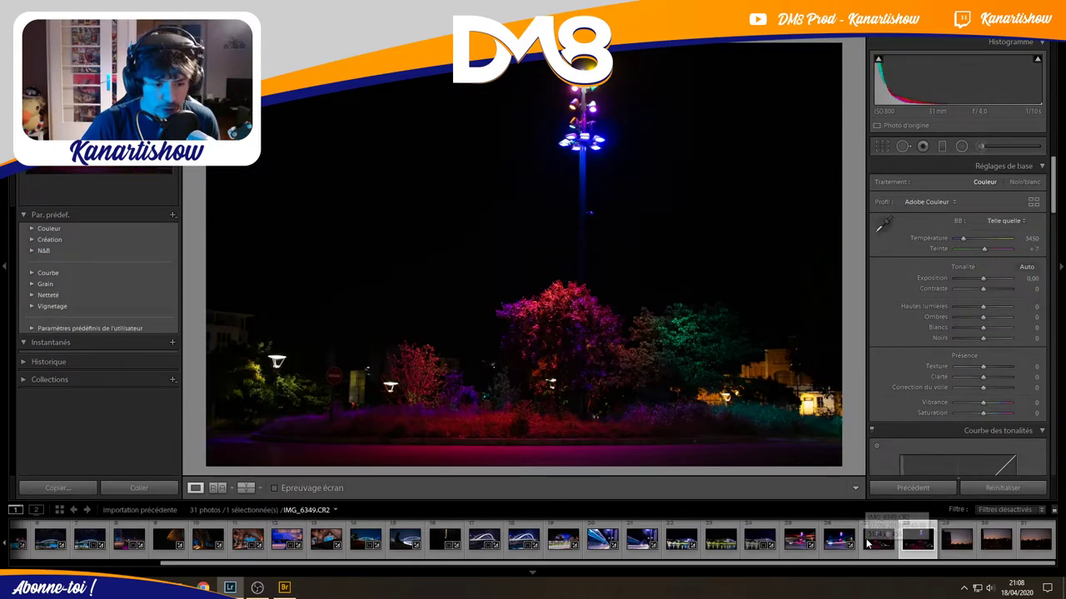
Open IMG_6349, raise exposure to +0,80 and add a little contrast.
click(868, 543)
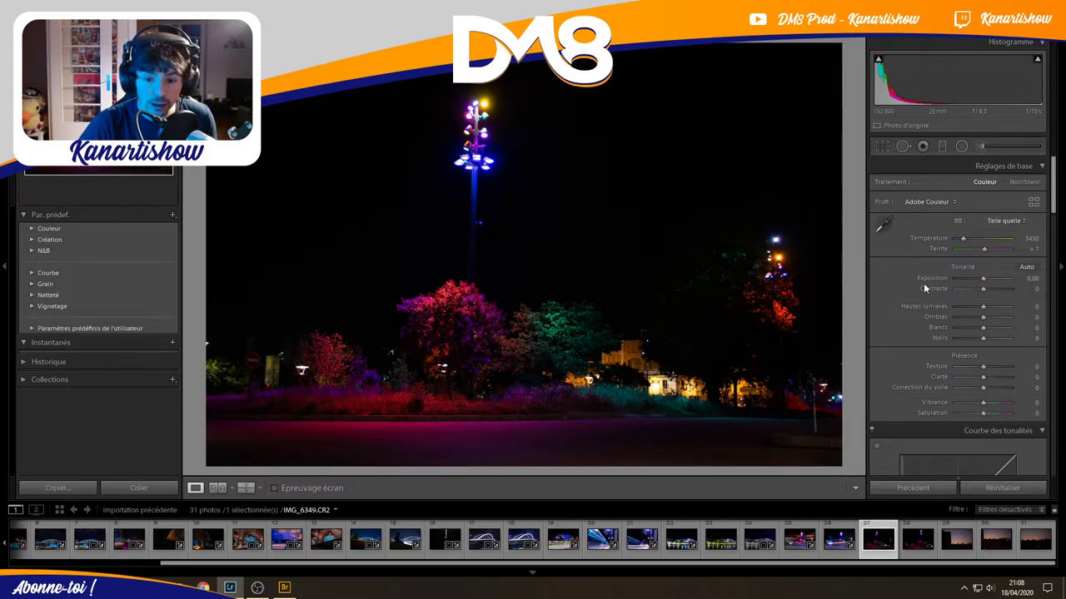
drag(986, 277, 990, 277)
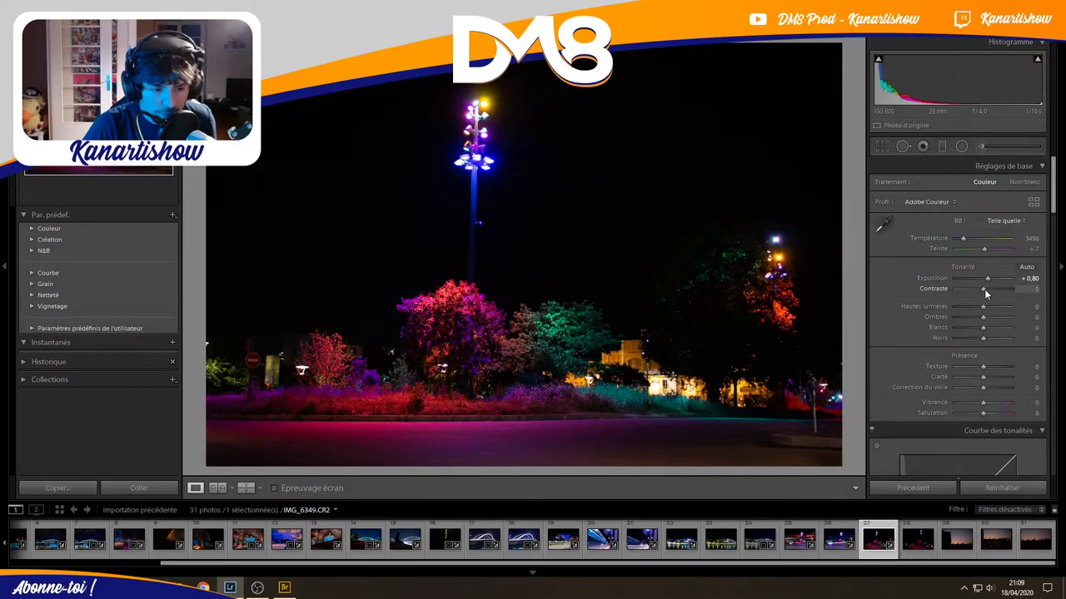
mouse_move(984, 289)
mouse_down()
mouse_move(980, 307)
mouse_move(992, 310)
mouse_move(979, 338)
mouse_move(989, 336)
mouse_up()
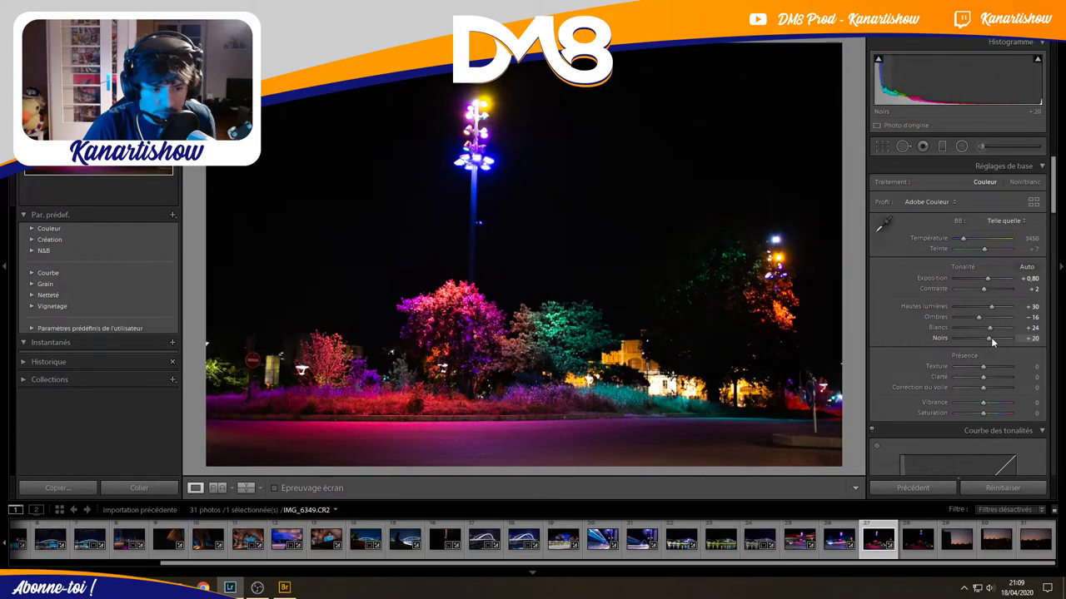
Set Clarity +8, Dehaze -10, Vibrance +38 and Saturation -4.
scroll(879, 342, down, 3)
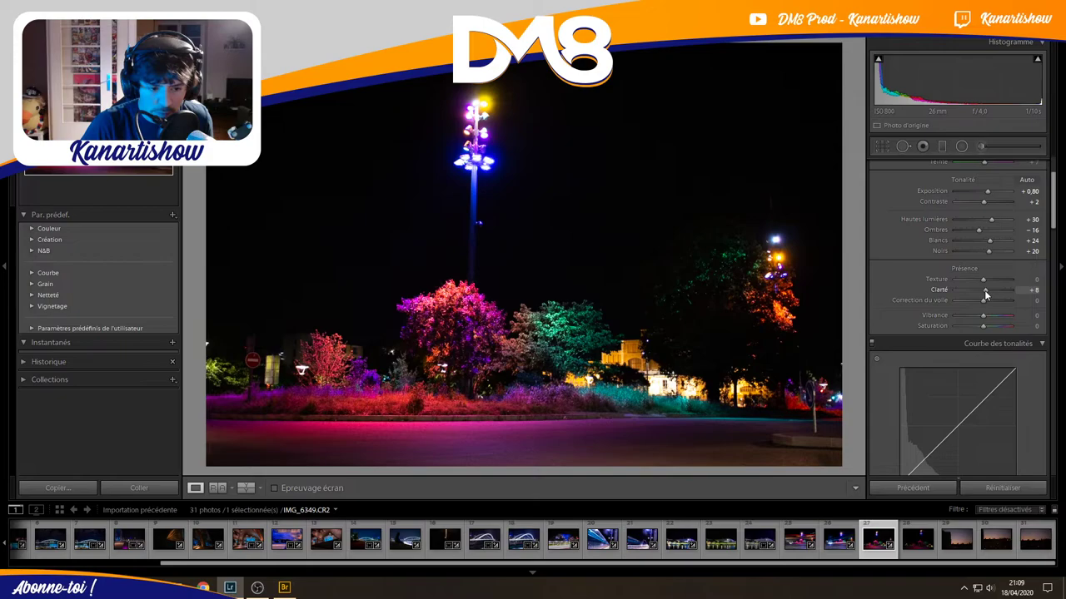
drag(984, 292, 986, 291)
drag(984, 303, 982, 315)
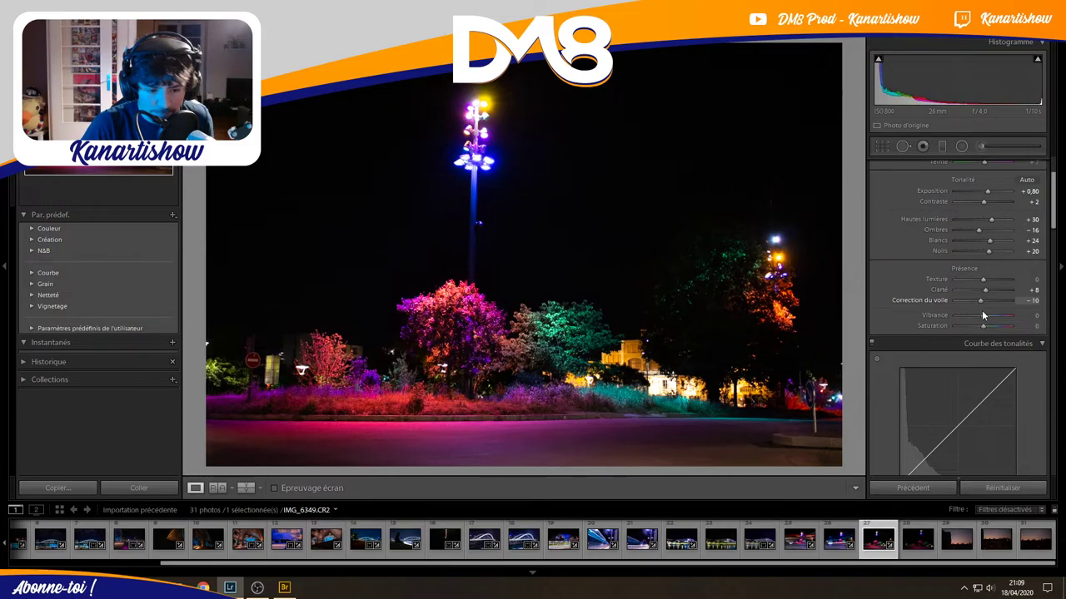
scroll(899, 317, down, 2)
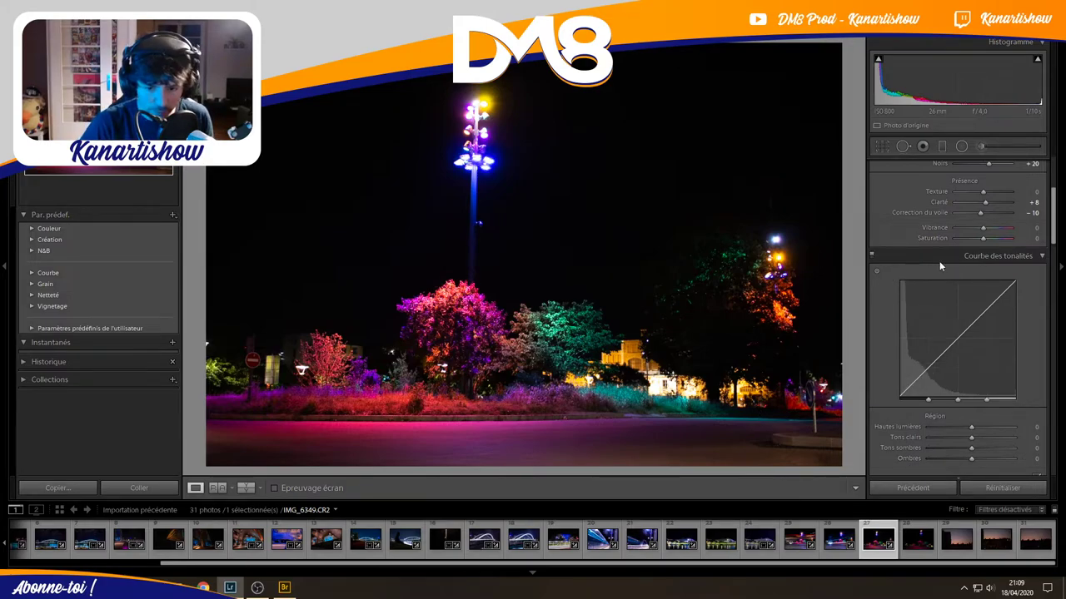
click(989, 228)
drag(989, 228, 993, 228)
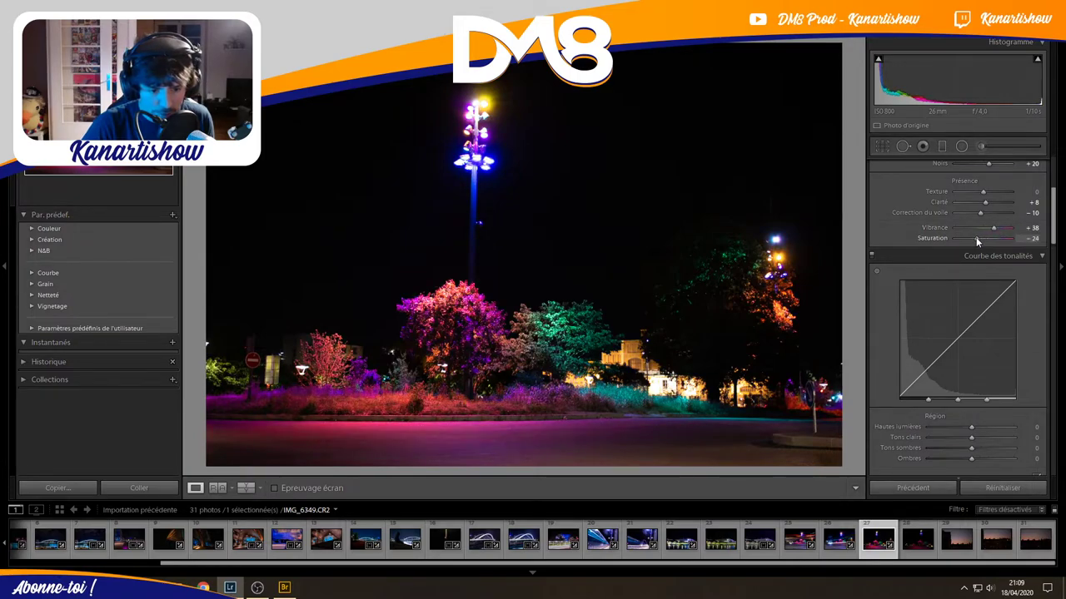
drag(983, 239, 982, 240)
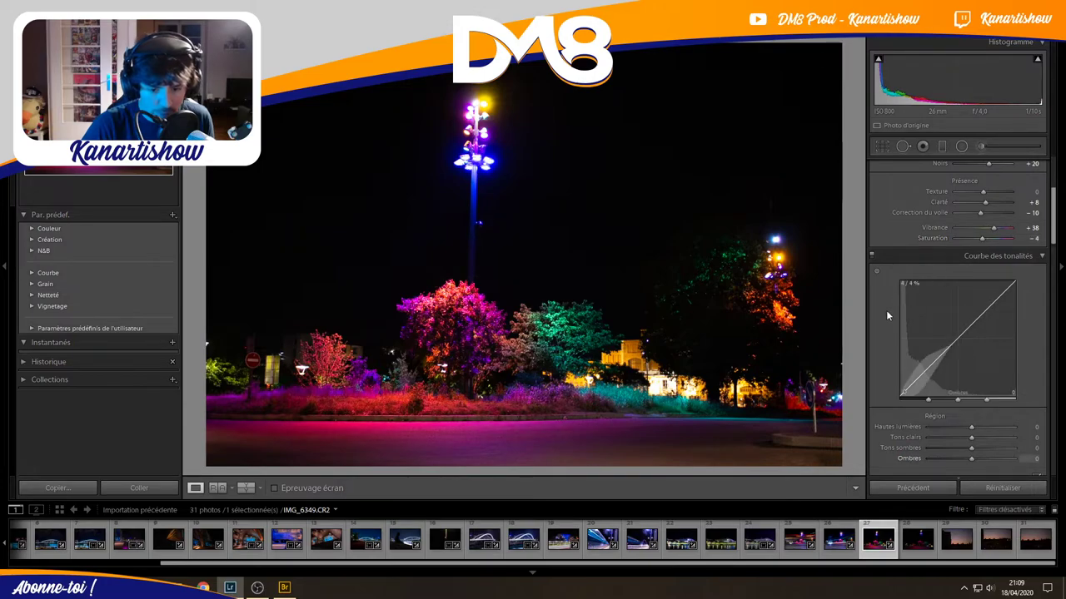
Set HSL hues: Orange -49, Yellow -70, Green +8, Aqua +58.
scroll(879, 335, down, 3)
scroll(876, 334, down, 2)
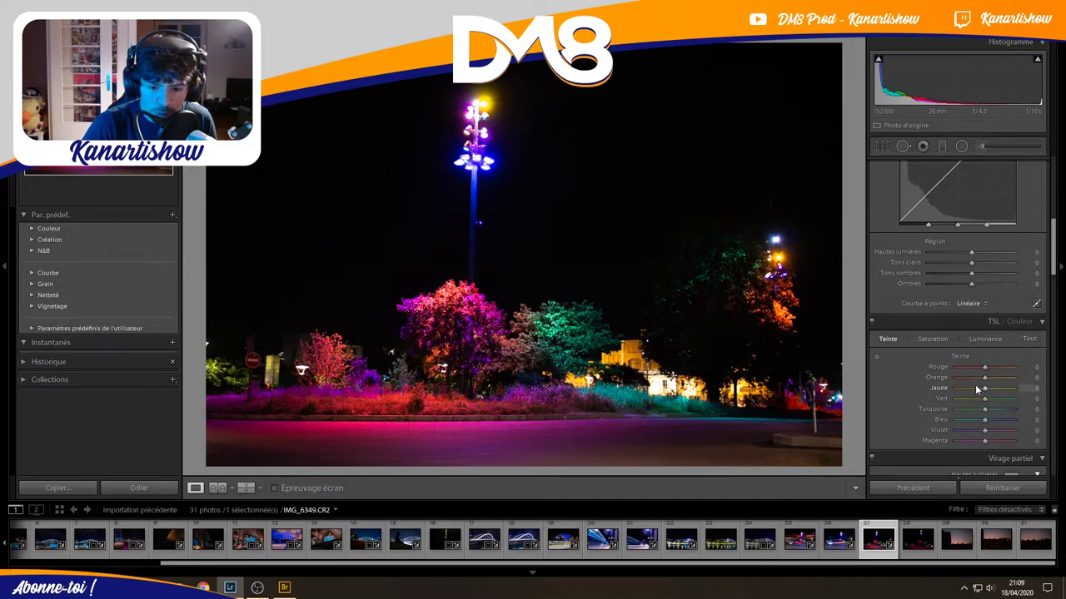
mouse_move(975, 386)
mouse_down()
mouse_move(964, 391)
mouse_move(970, 384)
mouse_up()
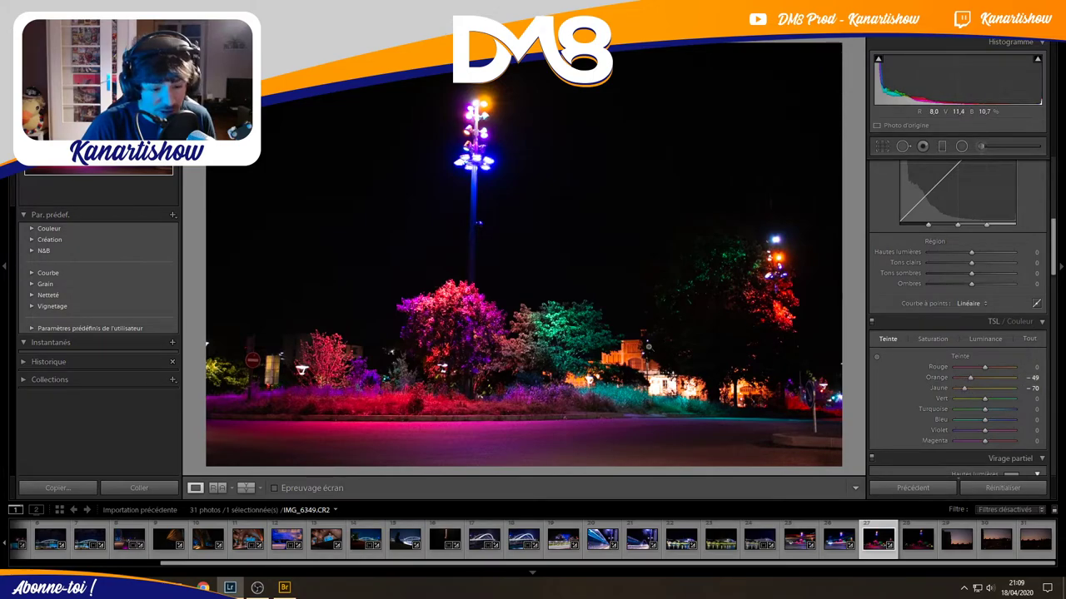
mouse_move(955, 398)
mouse_down()
mouse_move(1036, 402)
mouse_move(983, 411)
mouse_up()
click(1005, 410)
click(1001, 414)
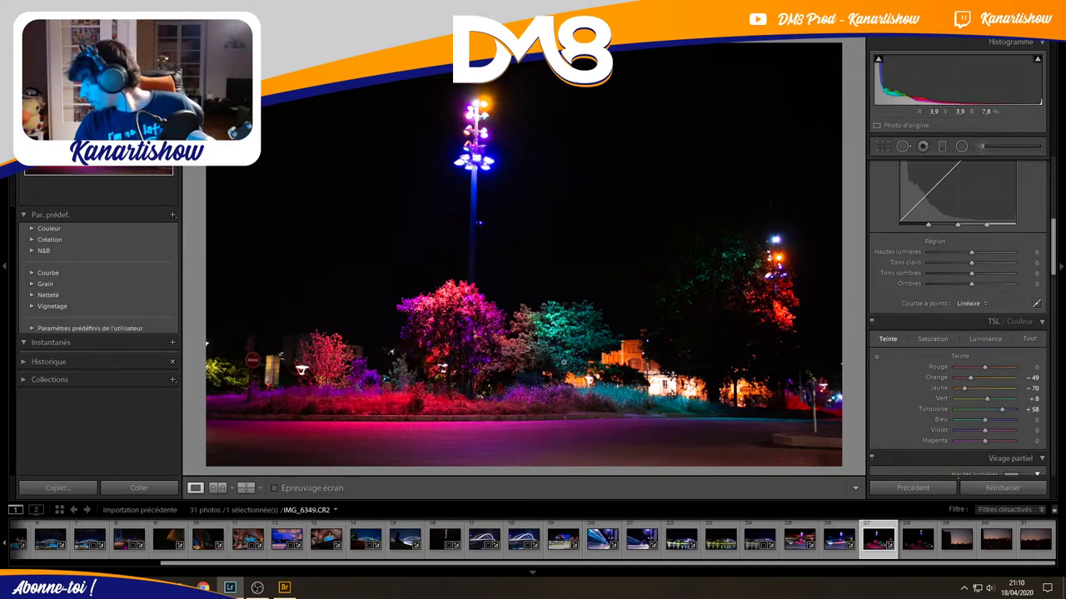
Set yellow saturation to -77 and yellow luminance to -17.
click(932, 340)
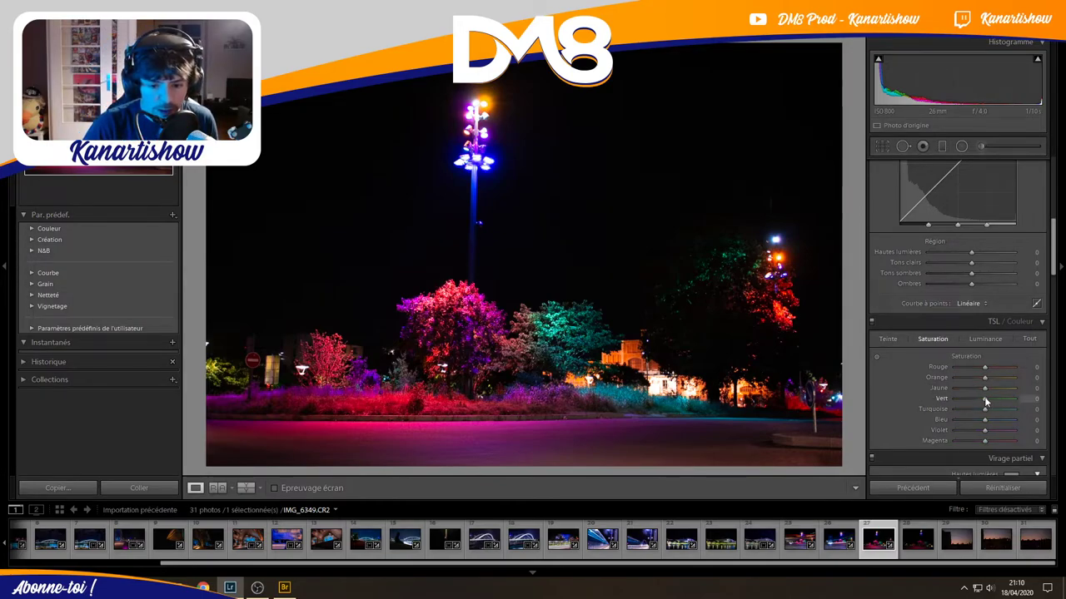
drag(984, 388, 961, 389)
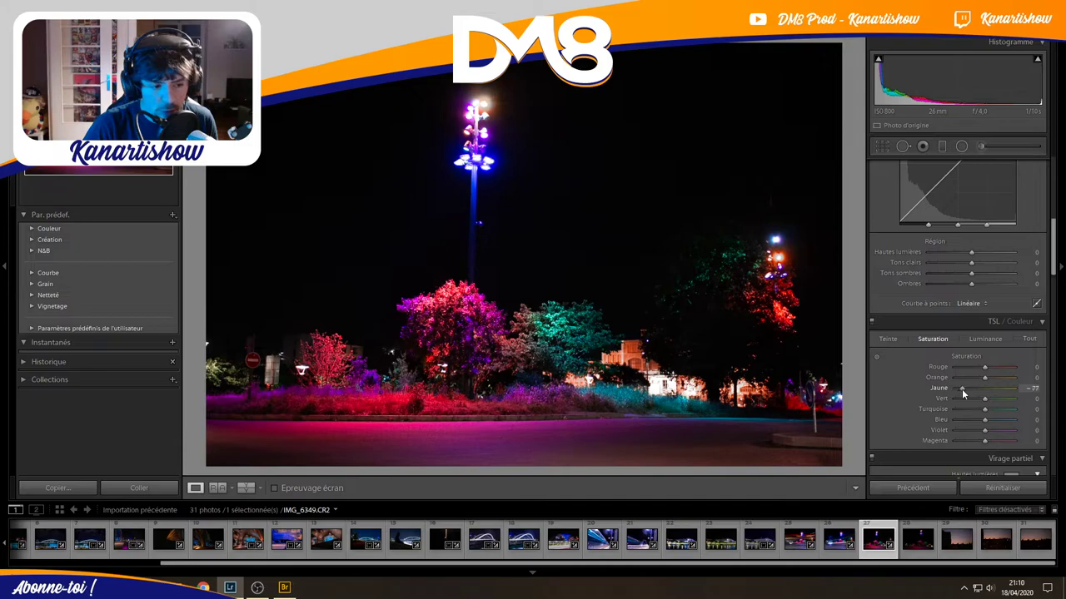
click(986, 339)
mouse_move(973, 386)
mouse_down()
mouse_move(955, 387)
mouse_move(981, 390)
mouse_up()
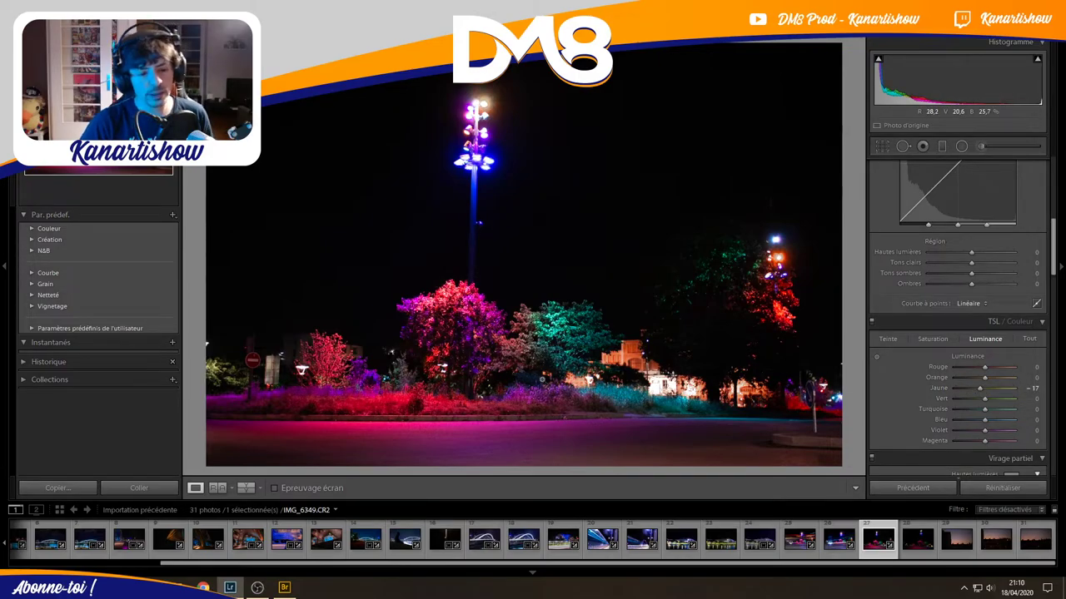
click(513, 382)
click(513, 382)
Set luminance noise reduction to 41 and colour noise reduction to 61.
click(513, 382)
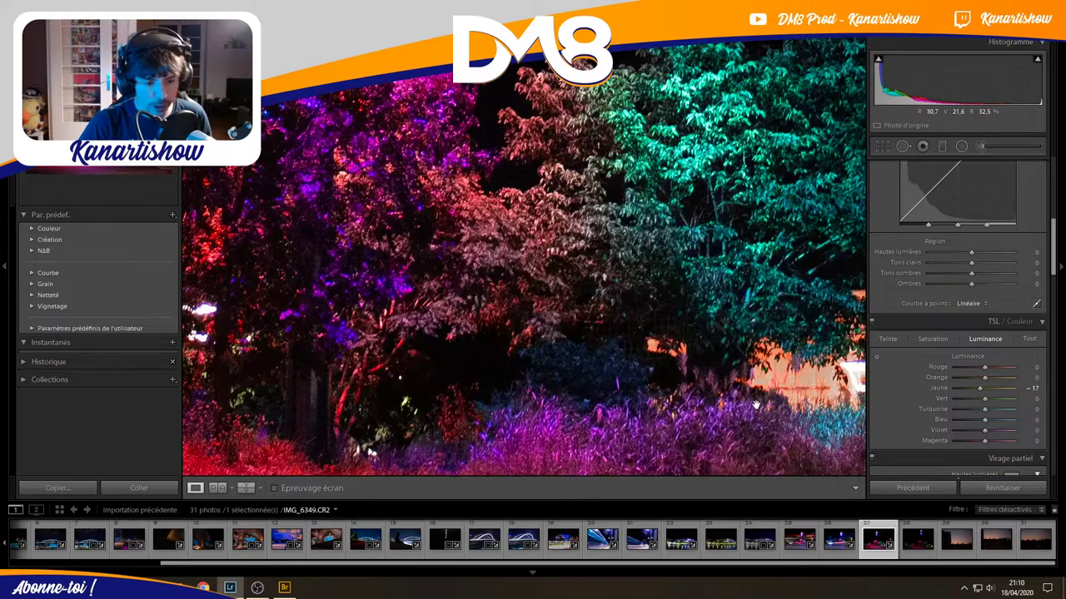
scroll(895, 426, down, 5)
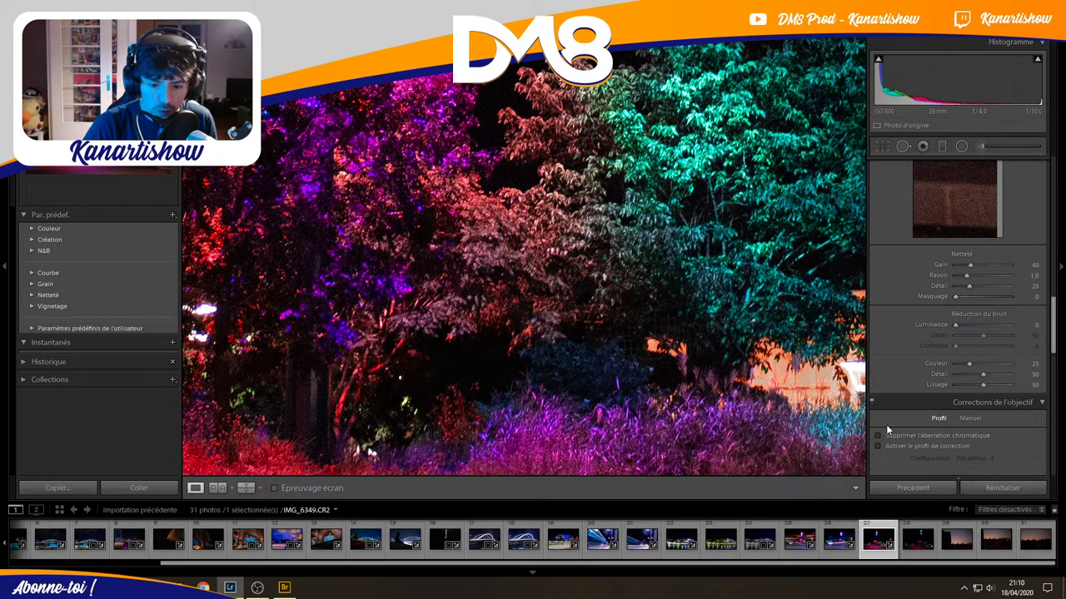
click(979, 326)
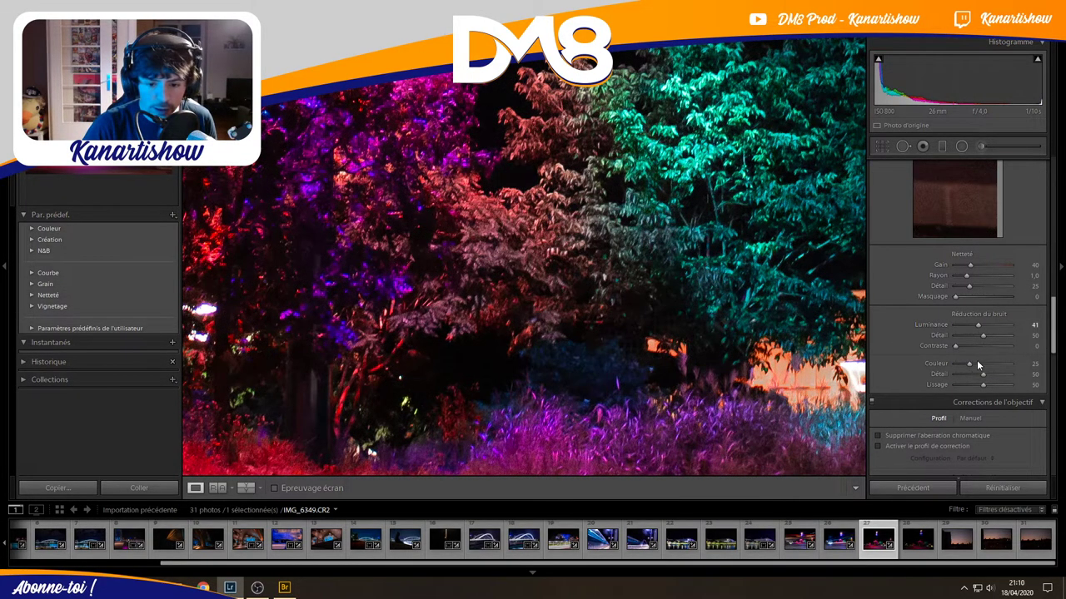
drag(981, 363, 989, 367)
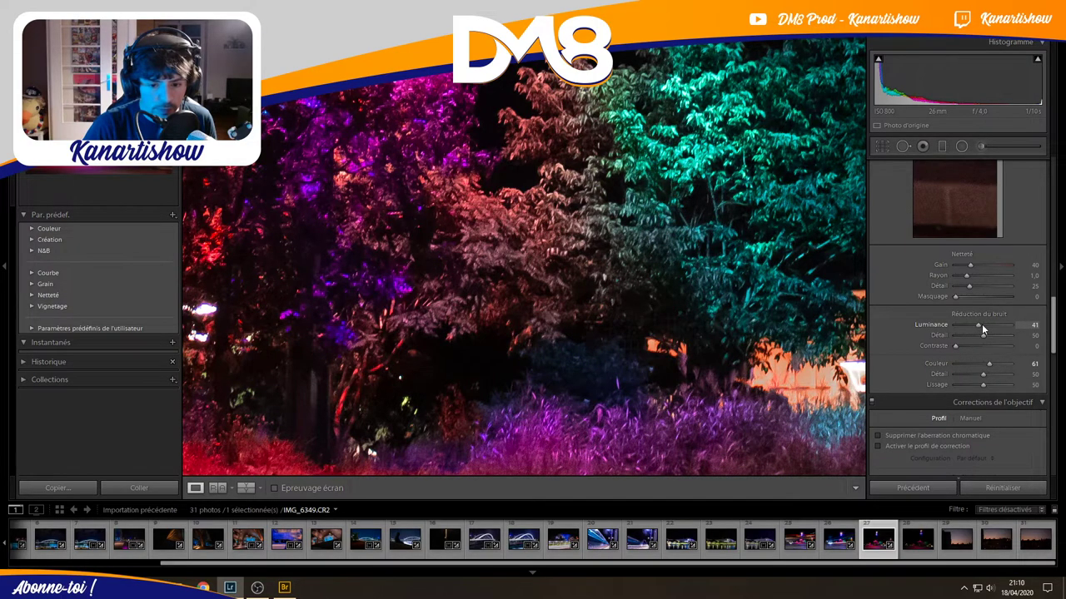
key(z)
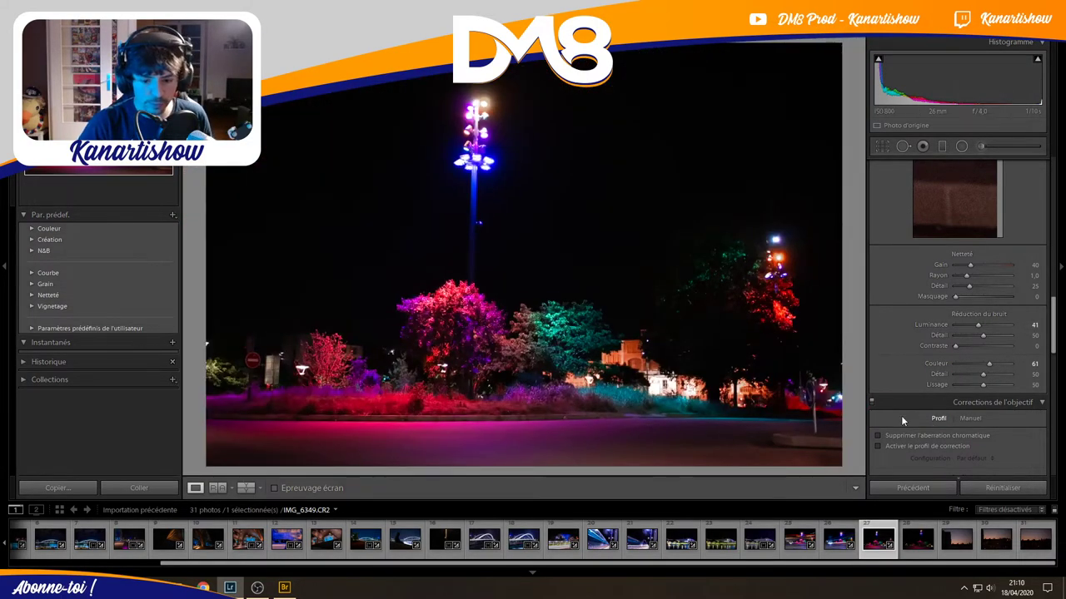
scroll(891, 392, down, 5)
scroll(886, 387, down, 1)
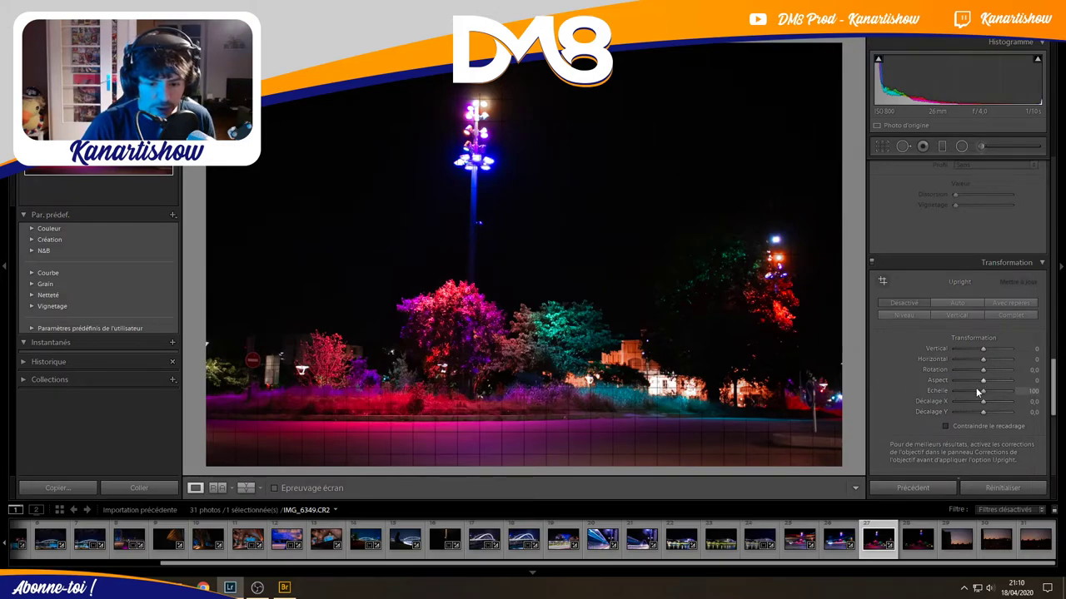
Enable Constrain Crop and set the Transform X Offset to +6.0.
click(945, 426)
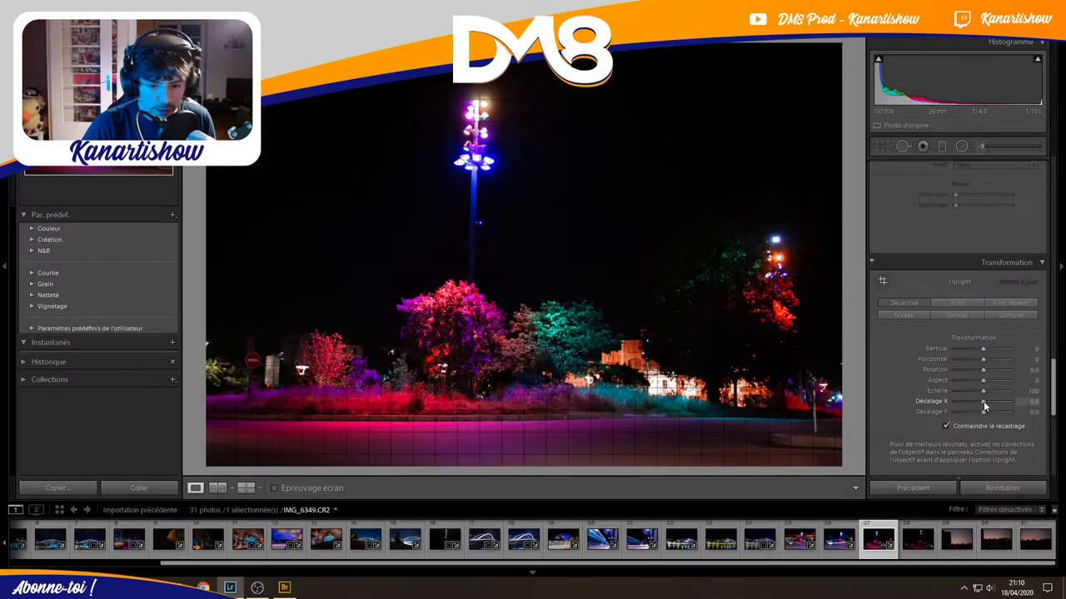
drag(983, 401, 985, 404)
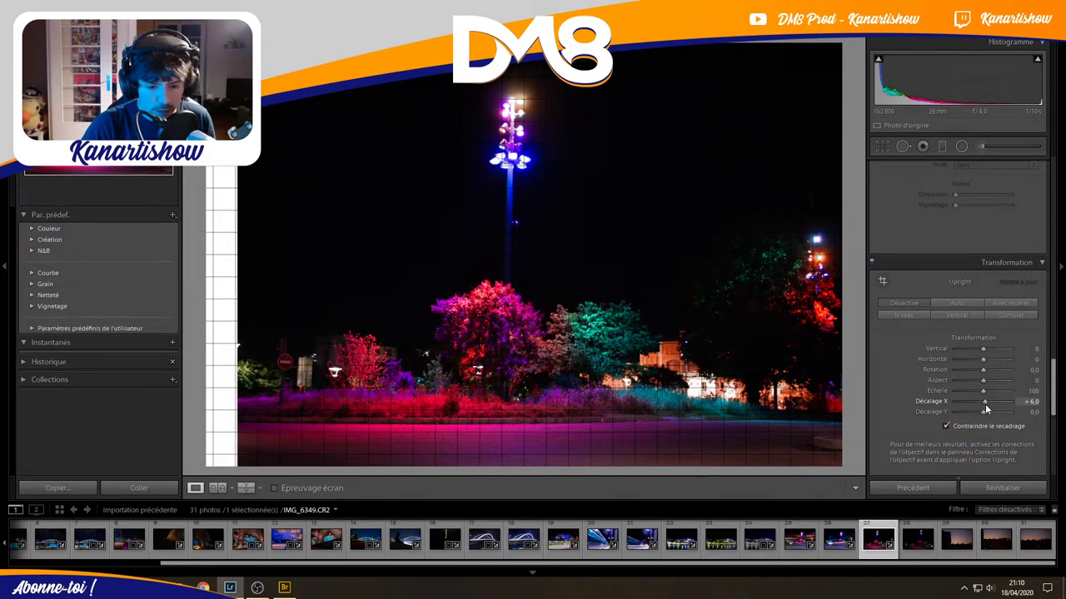
drag(985, 403, 984, 404)
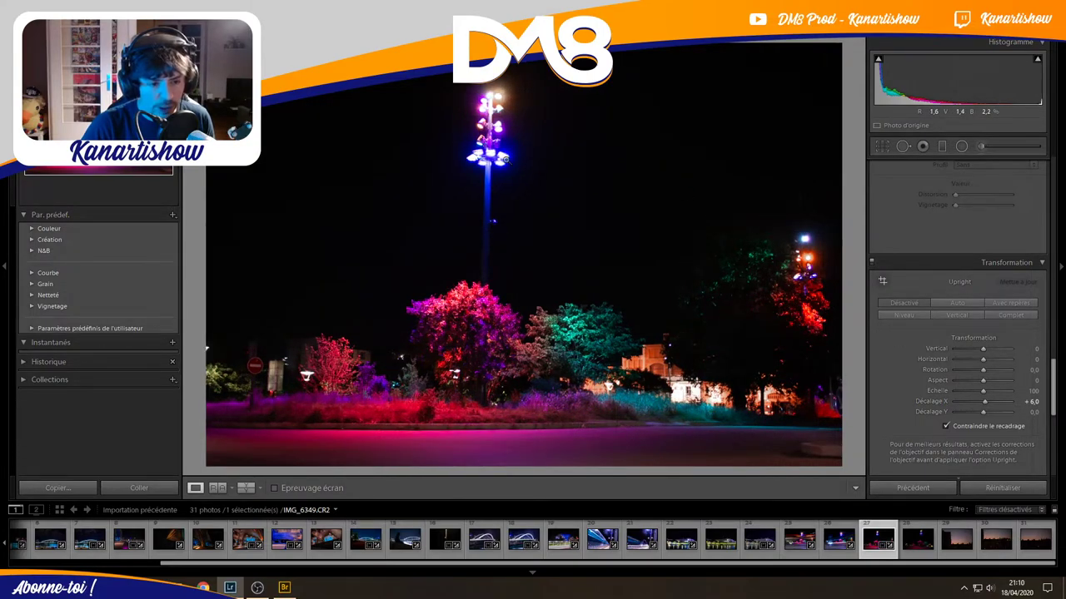
click(486, 147)
click(486, 147)
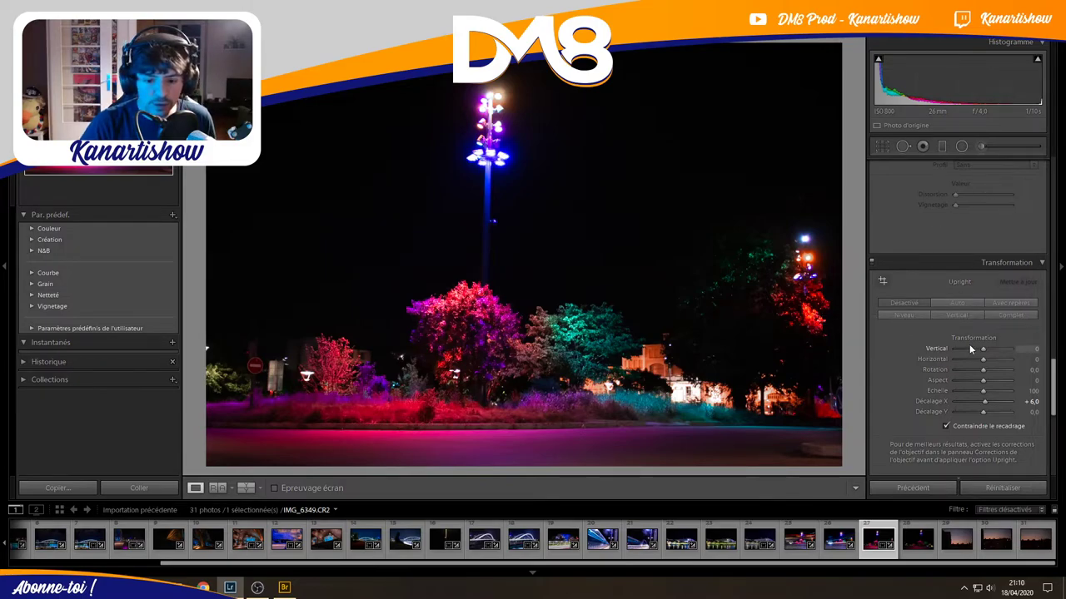
Raise the white-balance tint to +30.
scroll(927, 378, up, 3)
scroll(936, 342, up, 3)
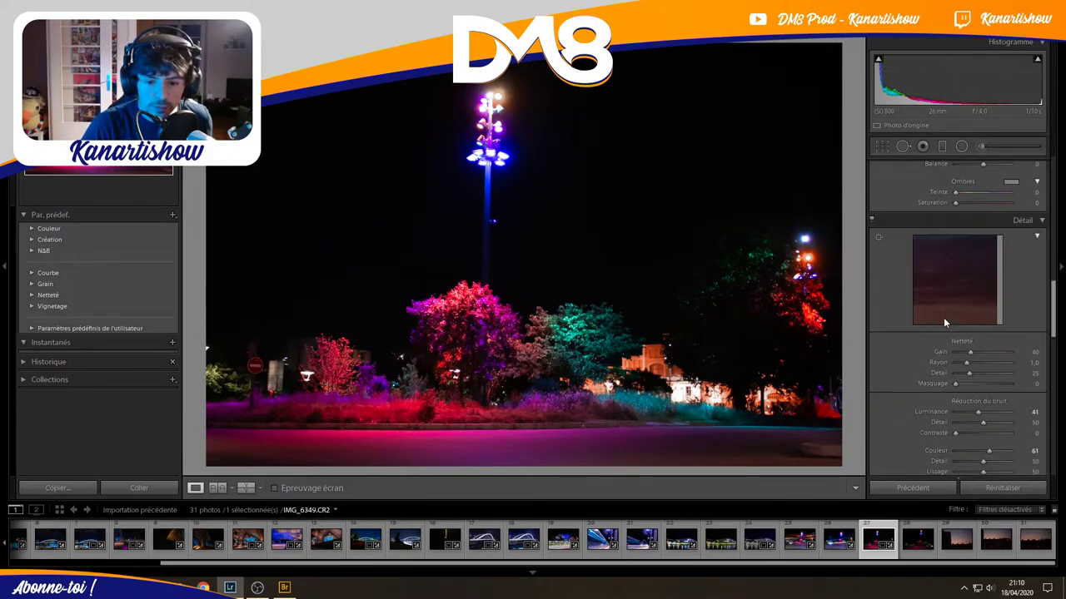
scroll(943, 318, up, 2)
scroll(965, 338, down, 3)
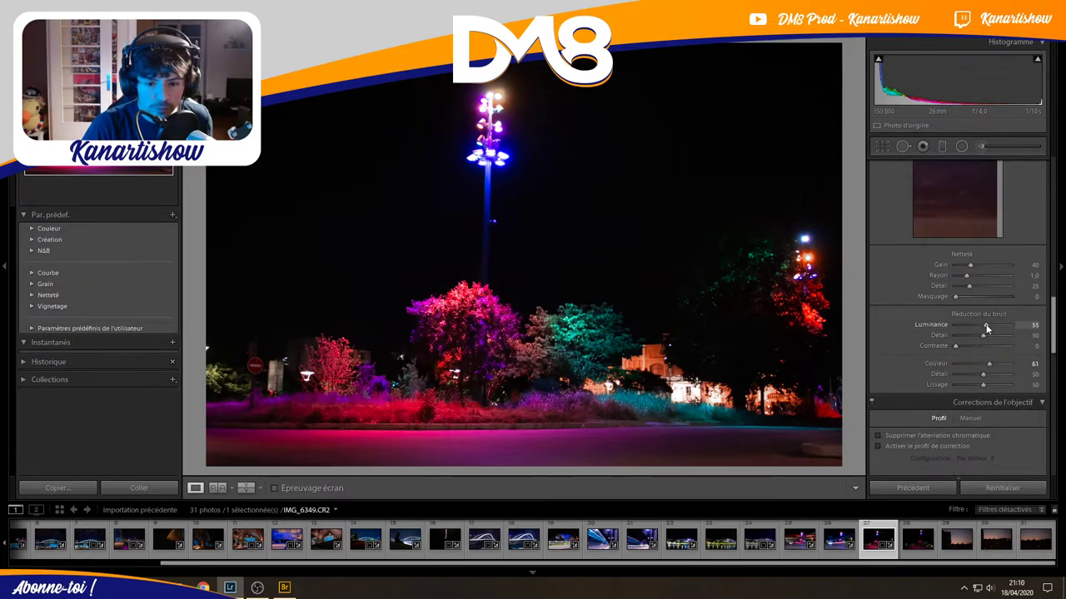
scroll(916, 288, up, 1)
scroll(916, 288, up, 2)
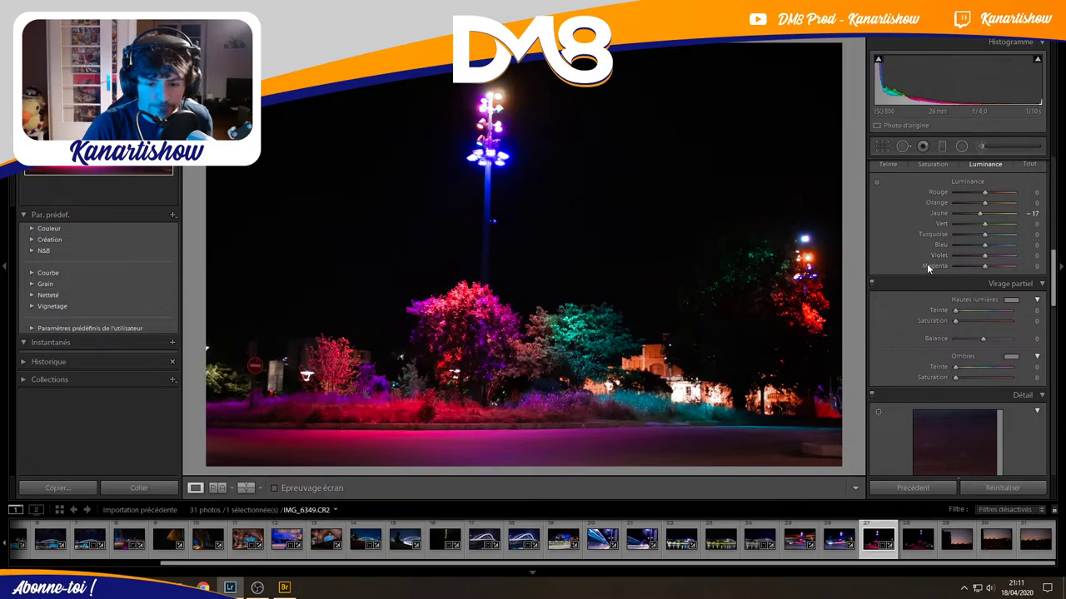
scroll(927, 266, up, 2)
scroll(926, 266, down, 2)
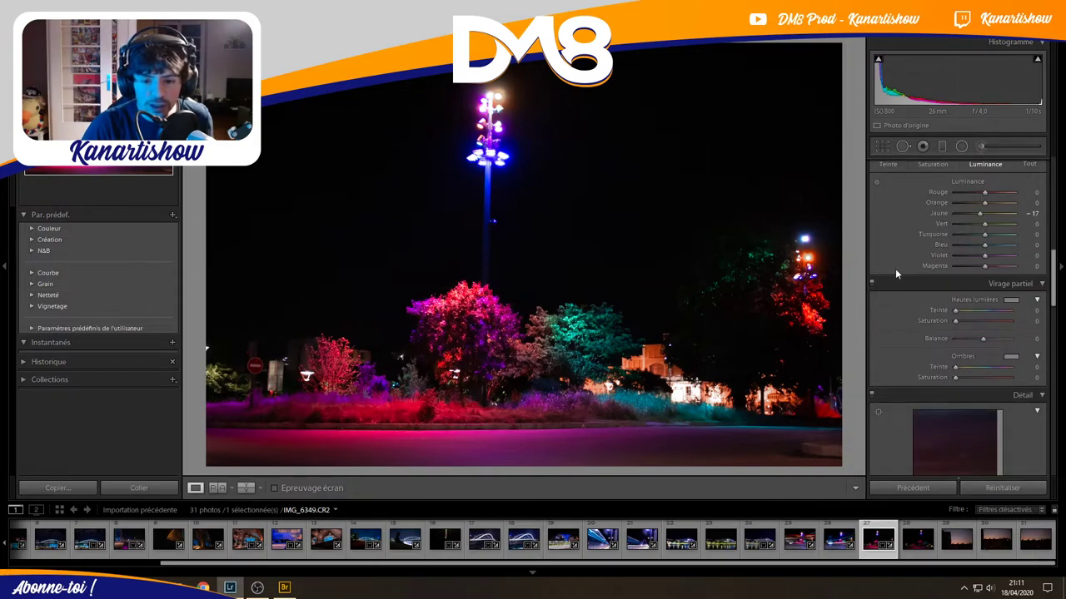
scroll(894, 268, up, 3)
scroll(896, 268, up, 3)
scroll(961, 241, up, 2)
drag(983, 249, 985, 249)
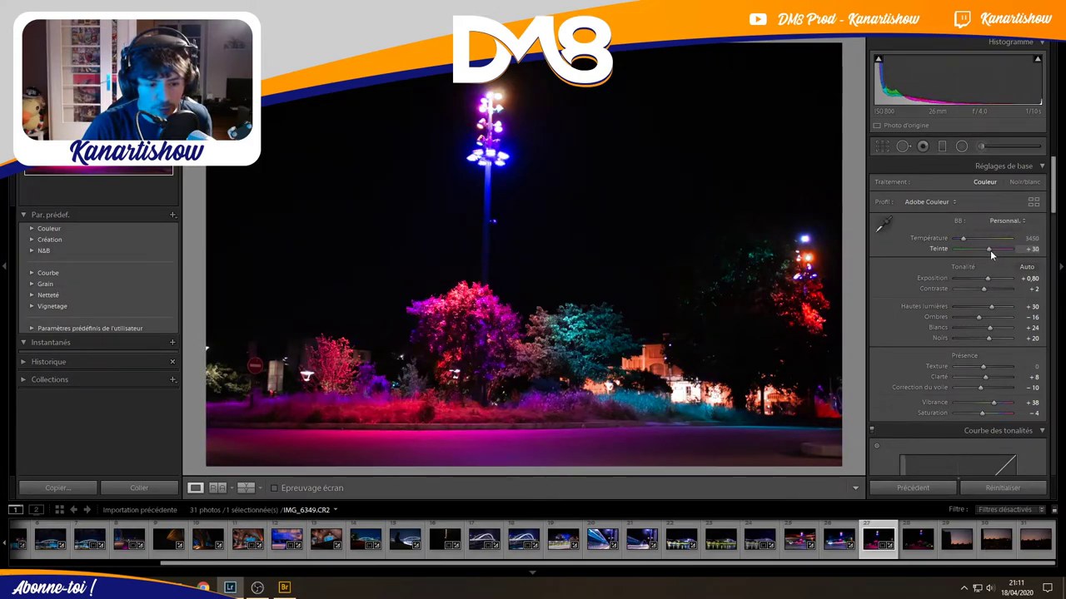
Set the HSL green hue to +53.
scroll(914, 282, down, 5)
scroll(913, 282, down, 5)
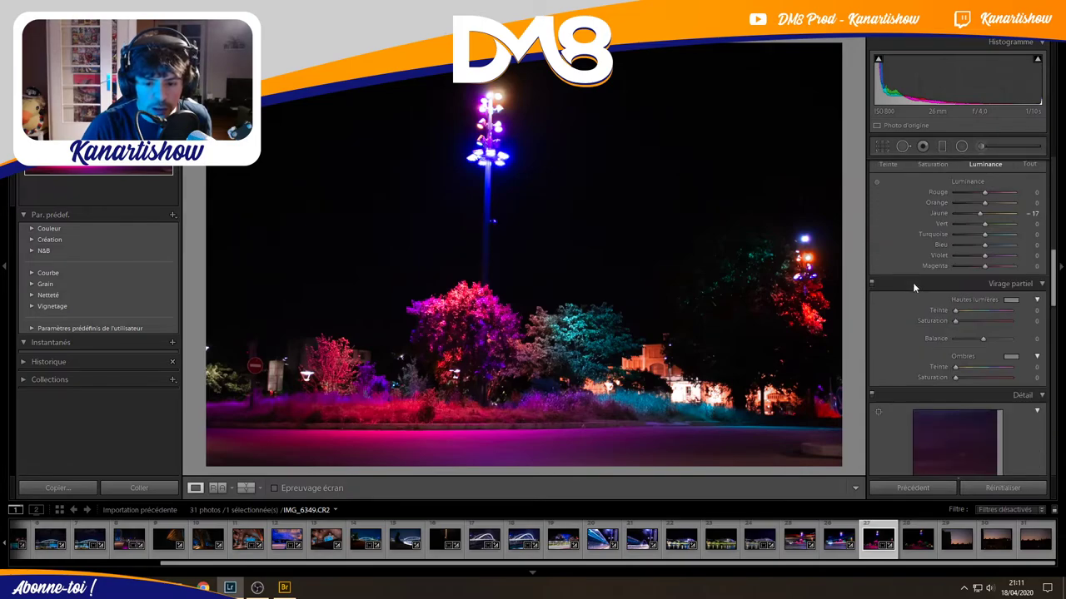
scroll(912, 282, up, 1)
click(928, 252)
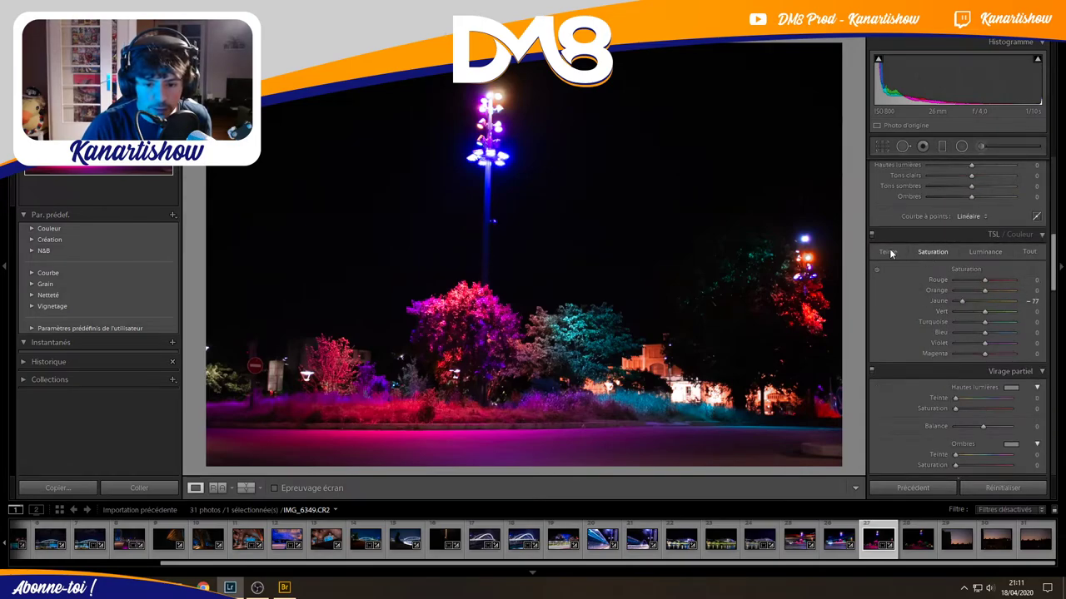
click(888, 253)
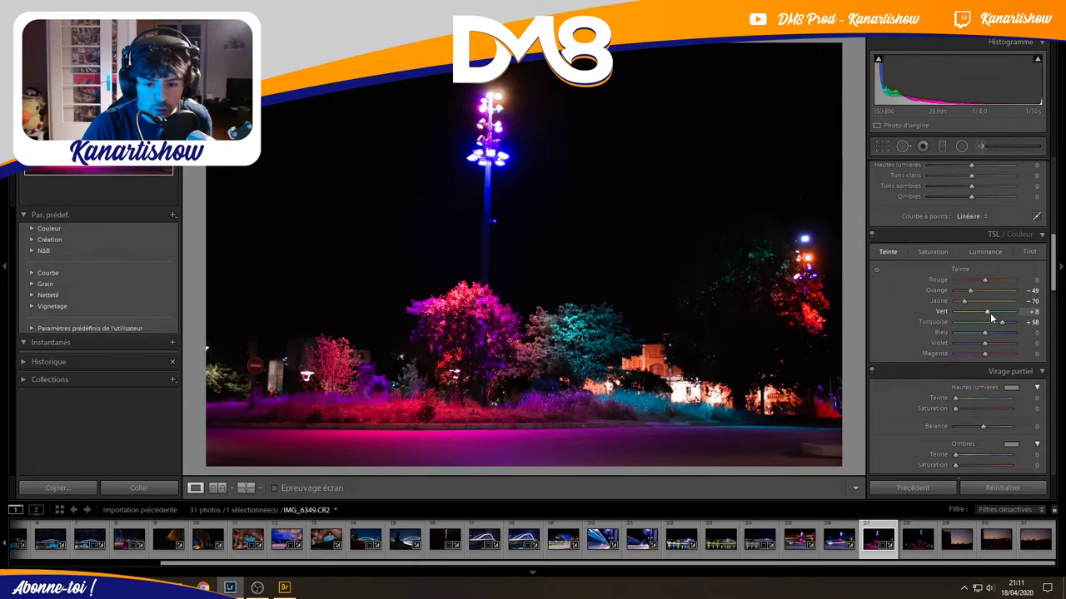
drag(990, 313, 1000, 315)
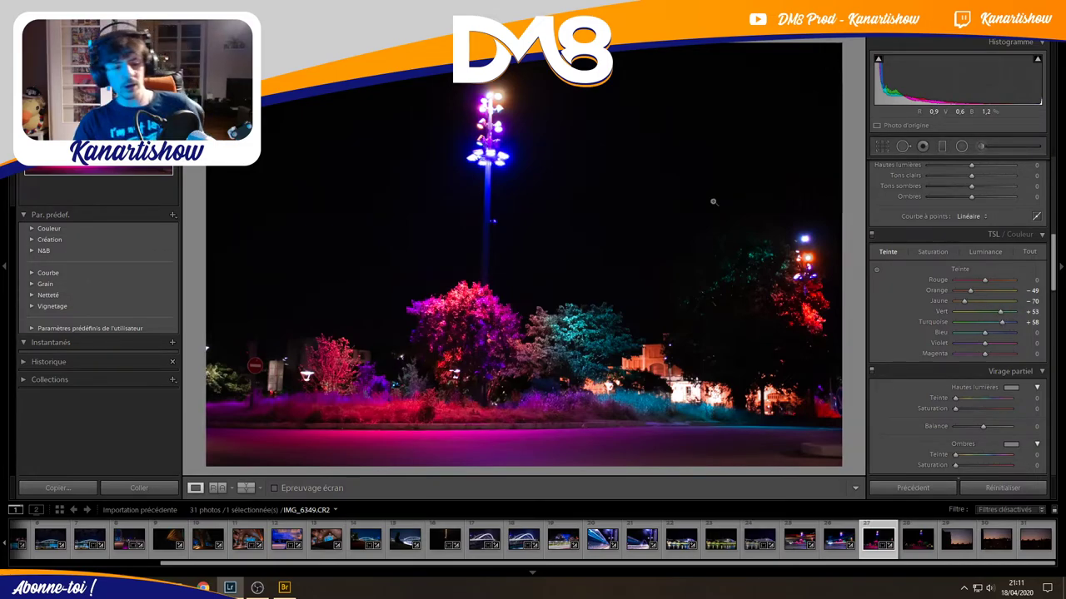
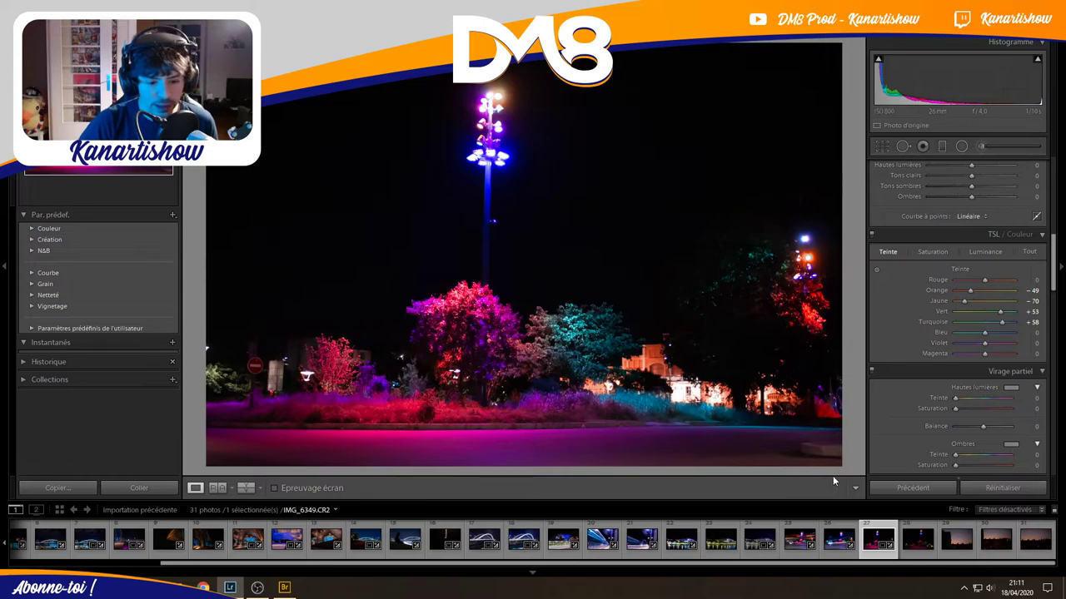
Copy the edited photo's develop settings and paste them onto the next photo, IMG_6351.
right_click(872, 552)
mouse_move(916, 413)
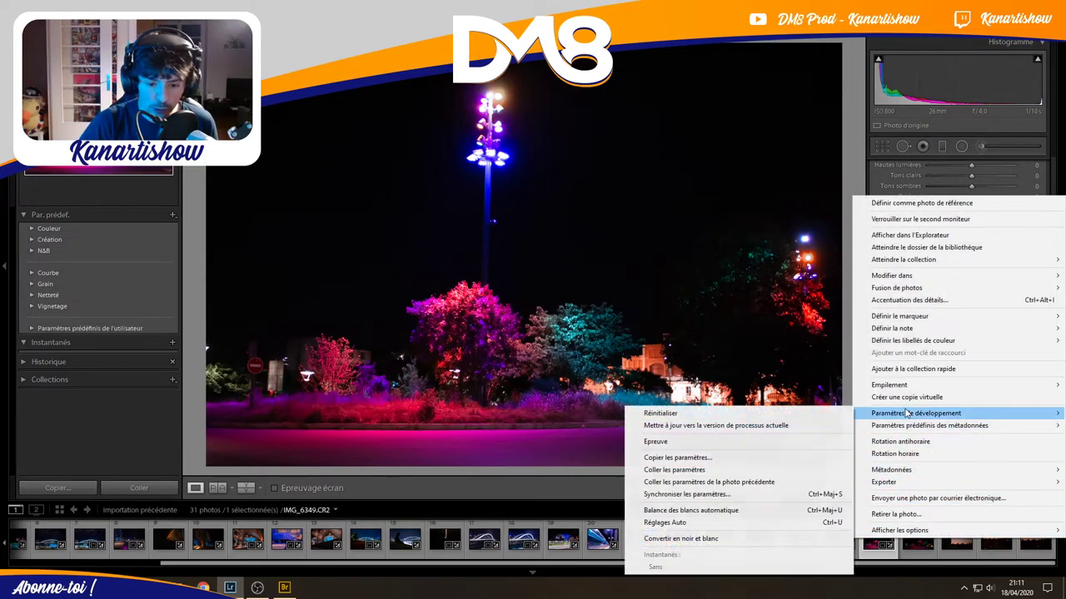
click(676, 457)
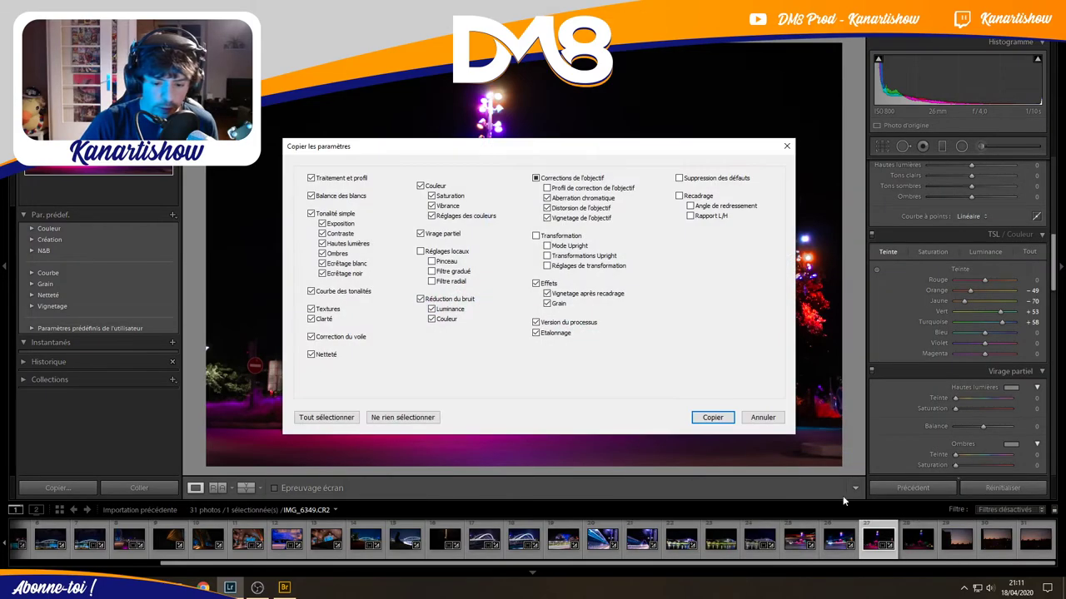
click(712, 417)
key(Right)
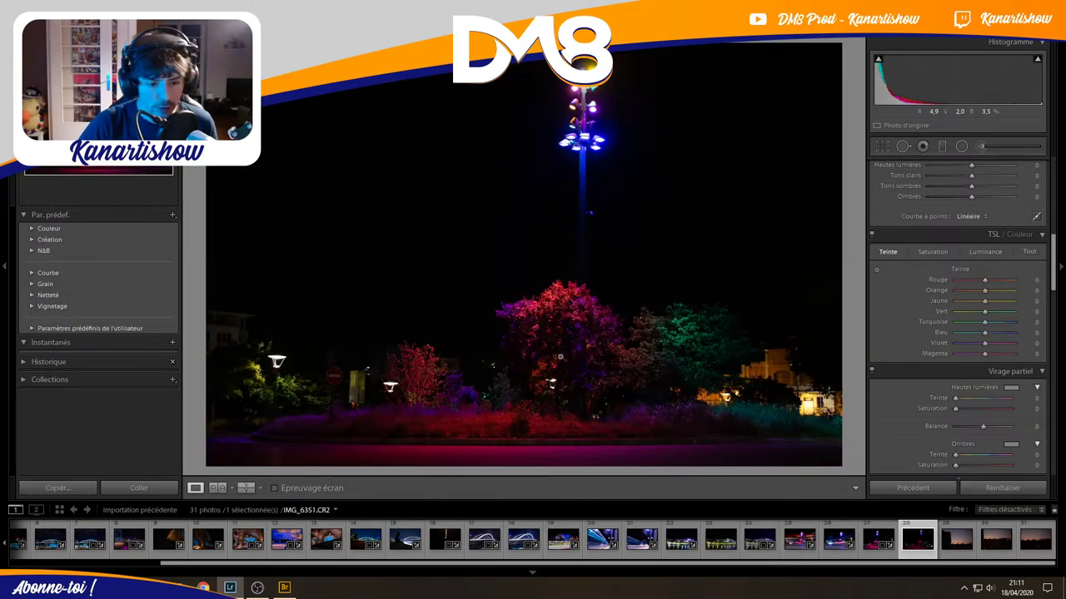
right_click(576, 391)
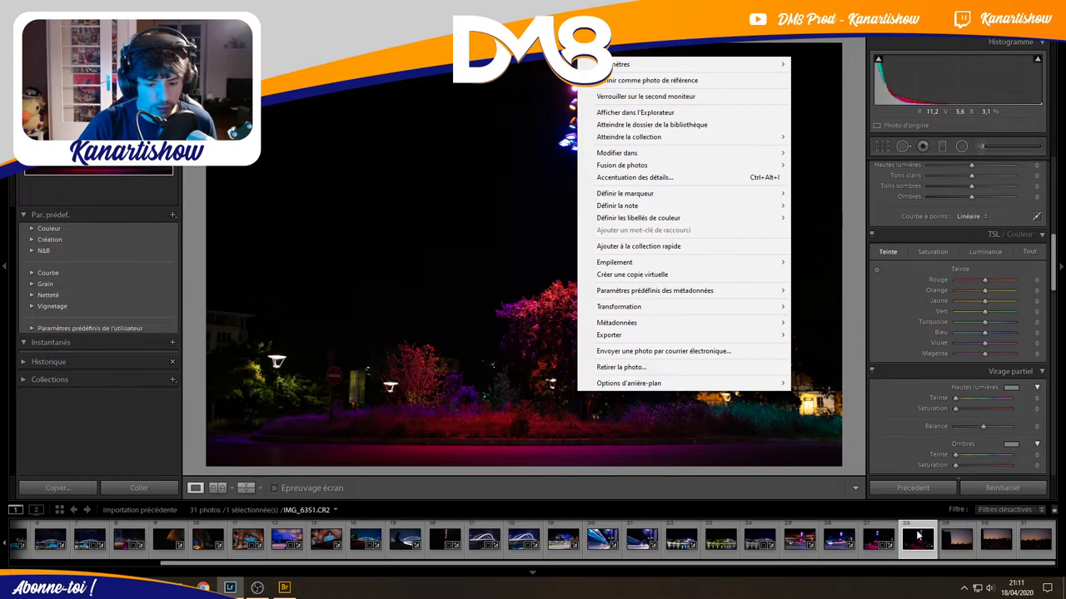
right_click(918, 536)
mouse_move(916, 416)
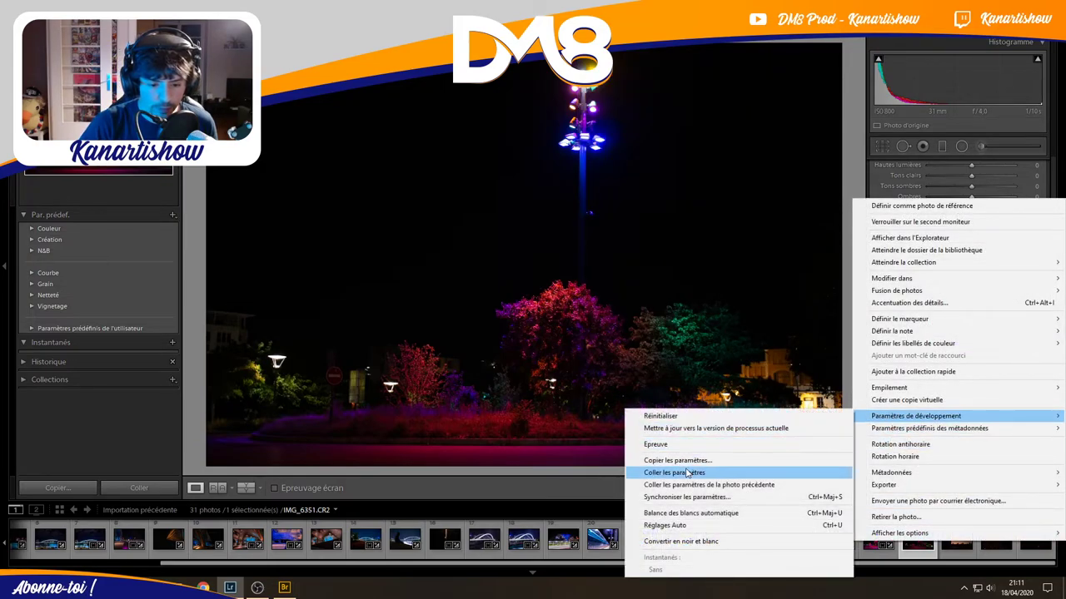
click(688, 472)
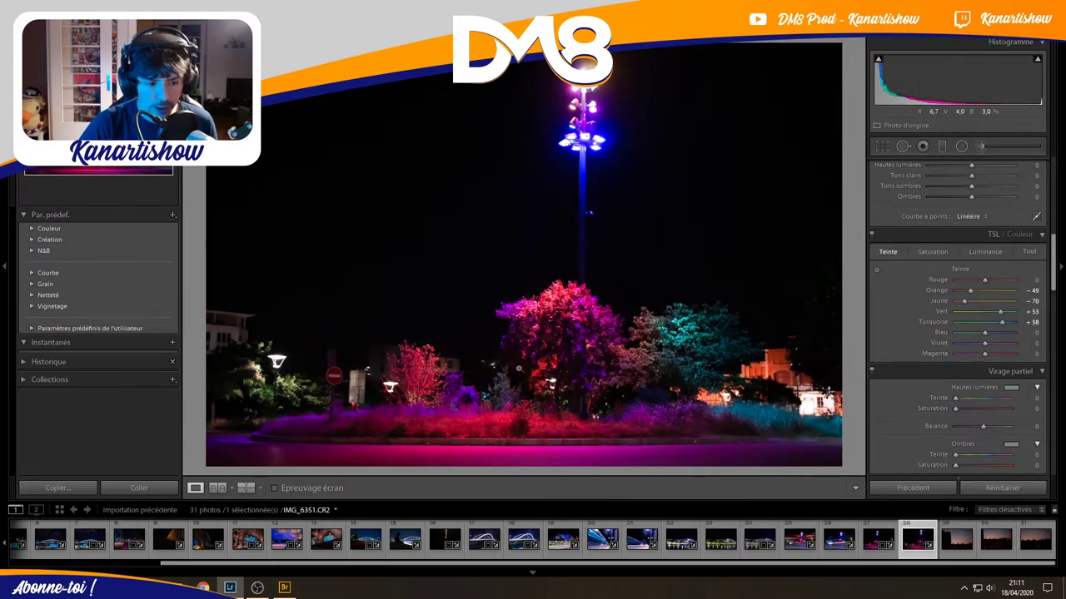
Raise luminance noise reduction to 61 in the Detail panel.
scroll(885, 382, down, 5)
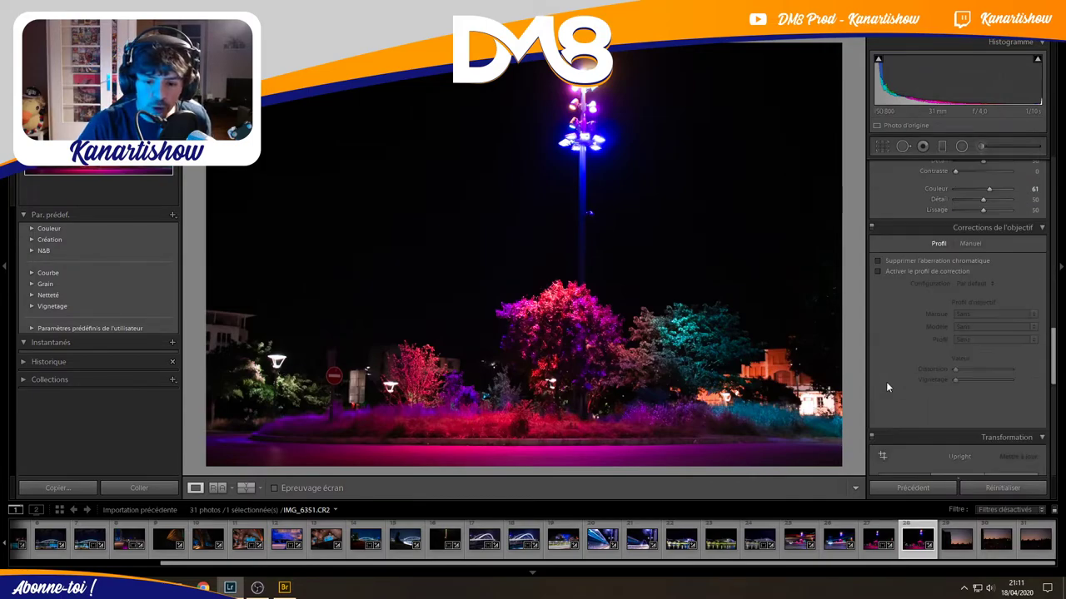
scroll(886, 381, down, 1)
scroll(886, 381, up, 3)
scroll(886, 380, down, 2)
scroll(884, 377, down, 2)
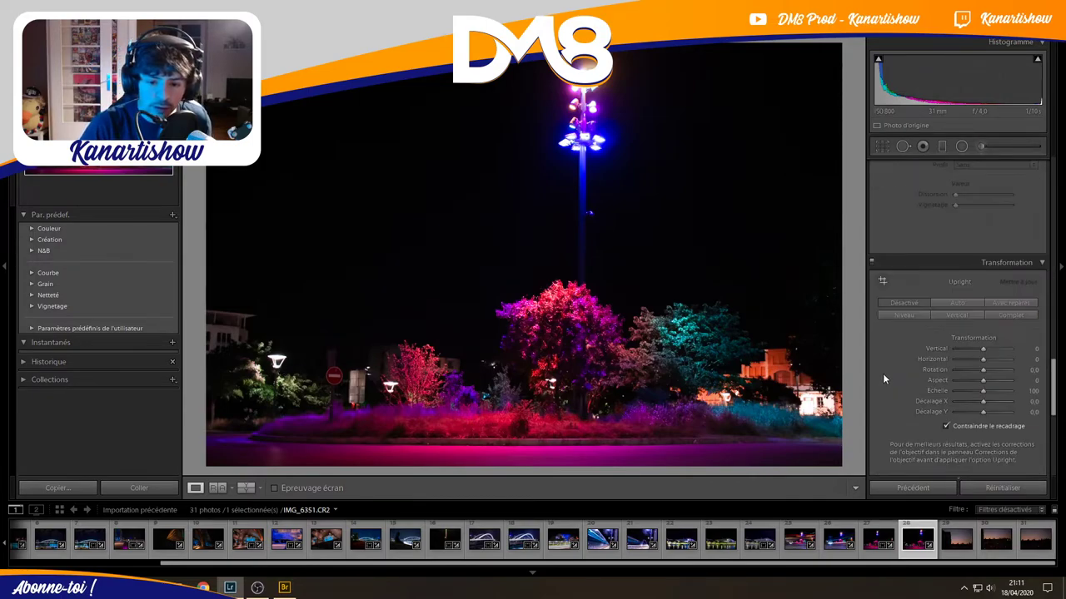
scroll(884, 377, up, 3)
scroll(884, 371, up, 2)
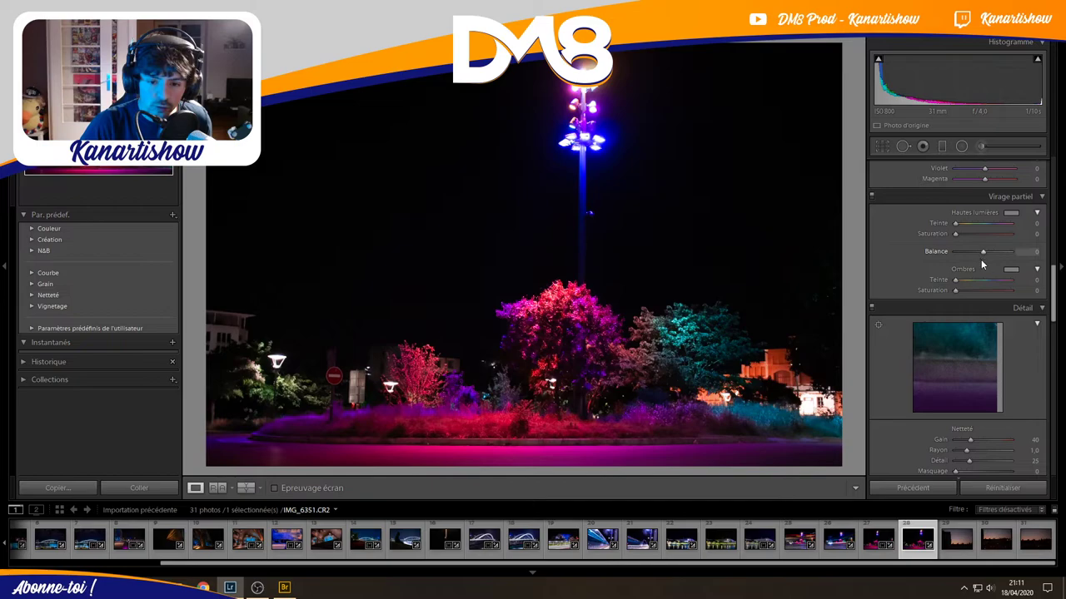
scroll(876, 400, down, 2)
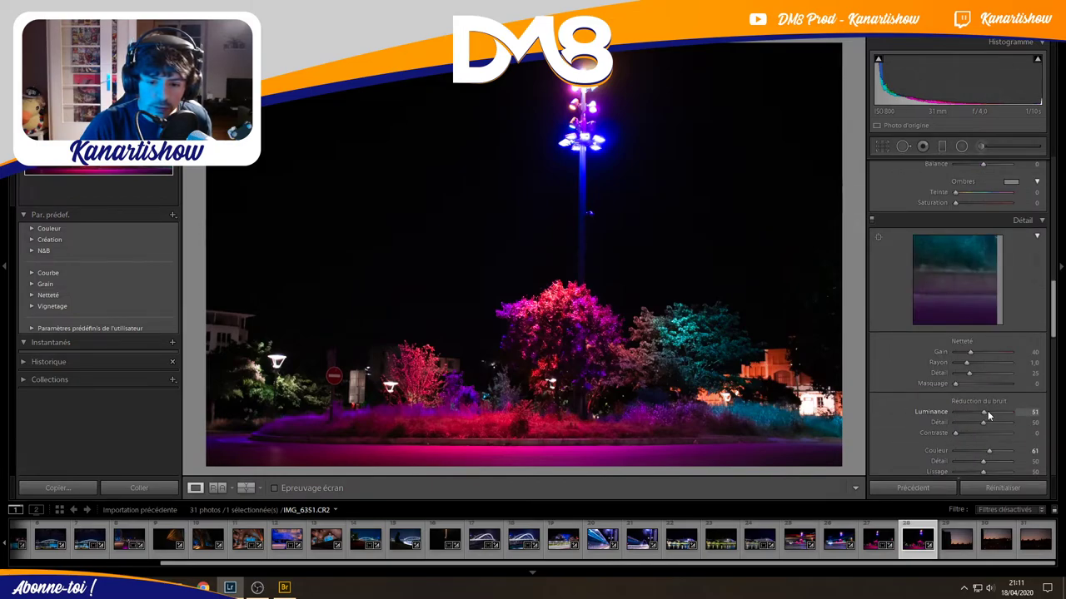
drag(988, 415, 990, 415)
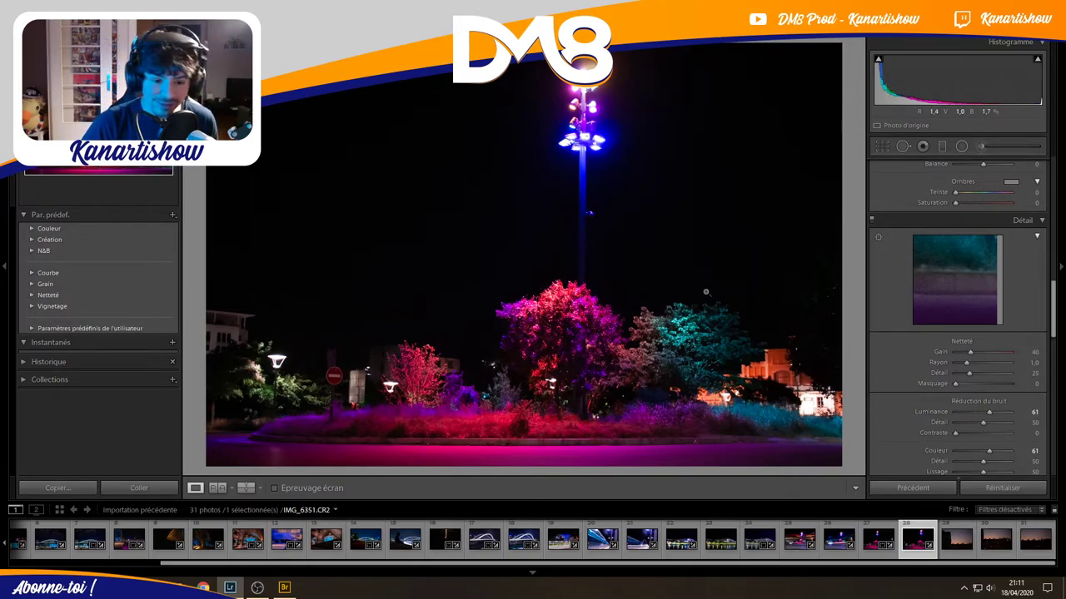
Set the Transform horizontal (X) offset to −20 to centre the lamp post.
scroll(896, 401, down, 5)
scroll(880, 398, down, 5)
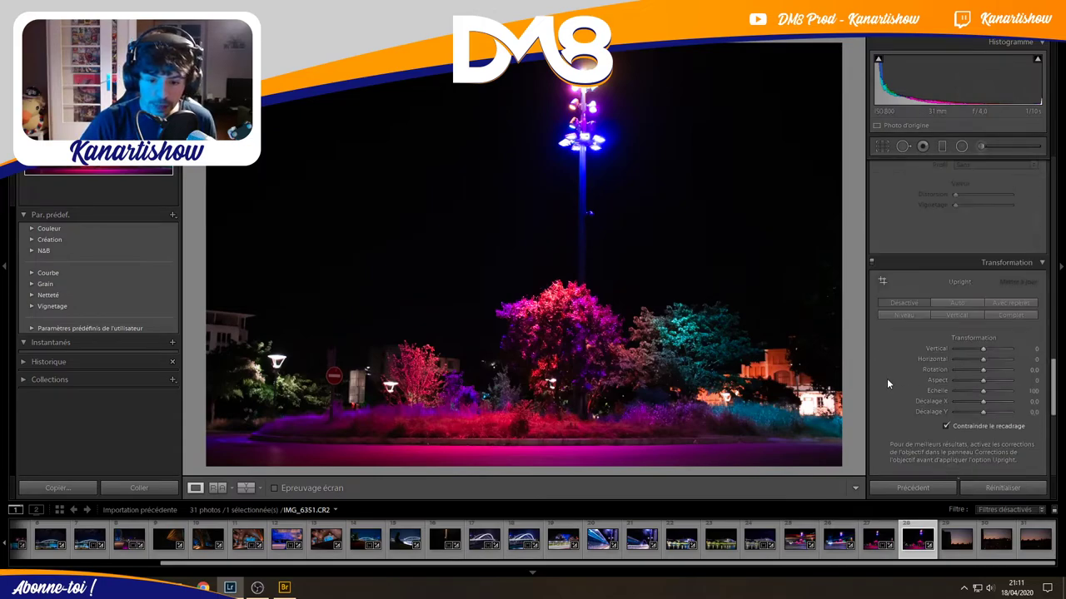
scroll(887, 378, down, 3)
drag(979, 322, 979, 318)
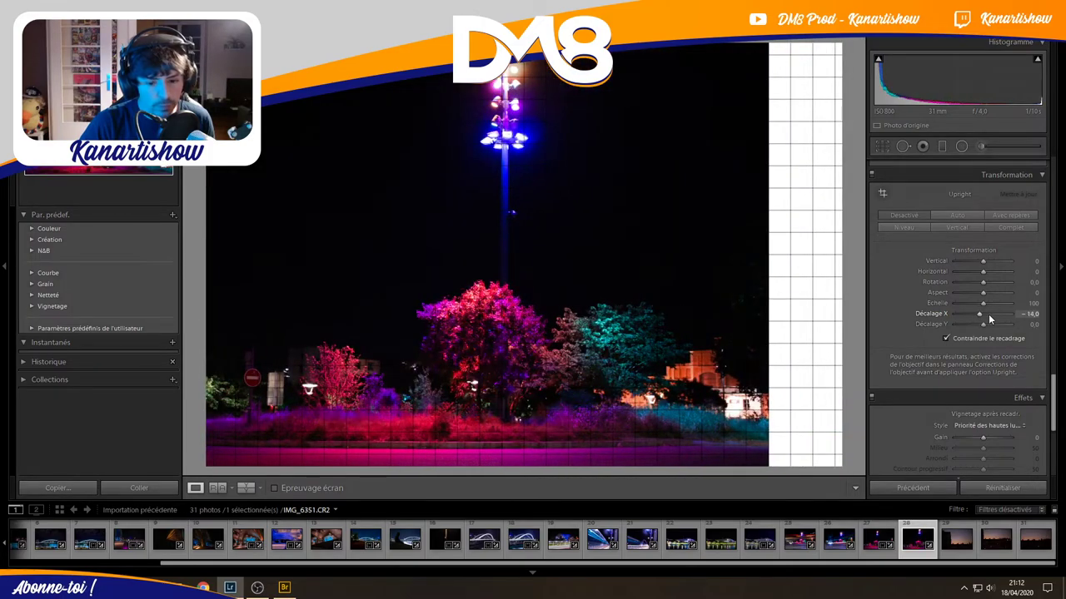
drag(979, 314, 988, 313)
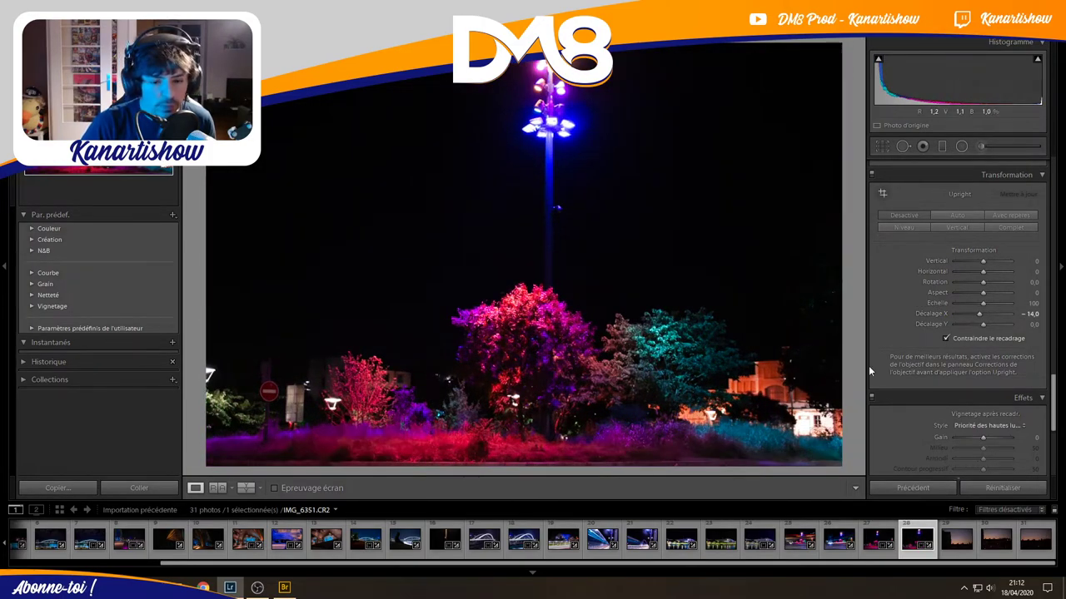
drag(979, 316, 979, 315)
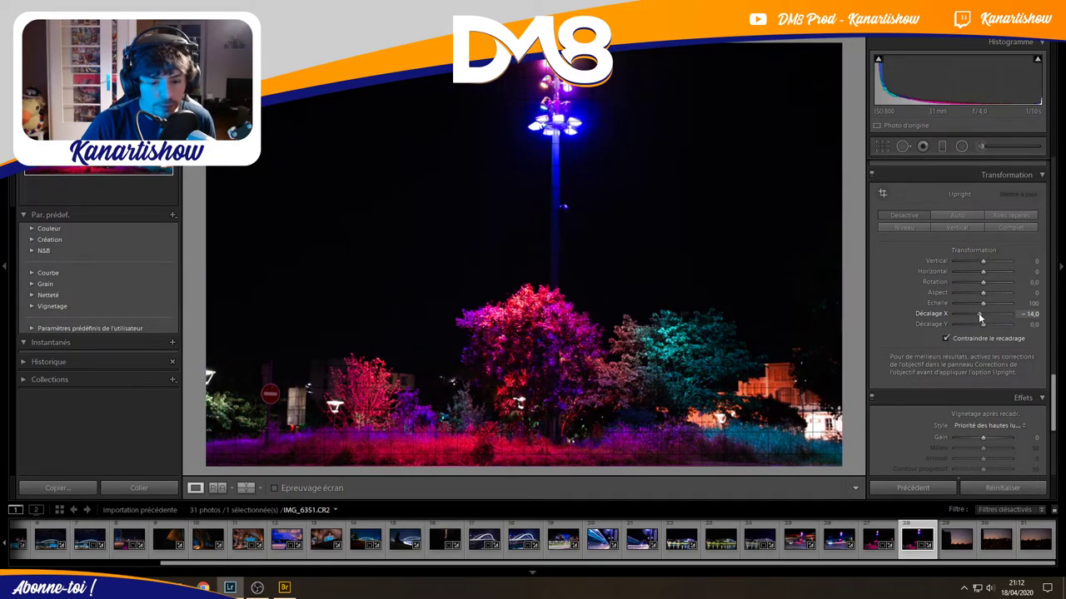
drag(978, 315, 976, 314)
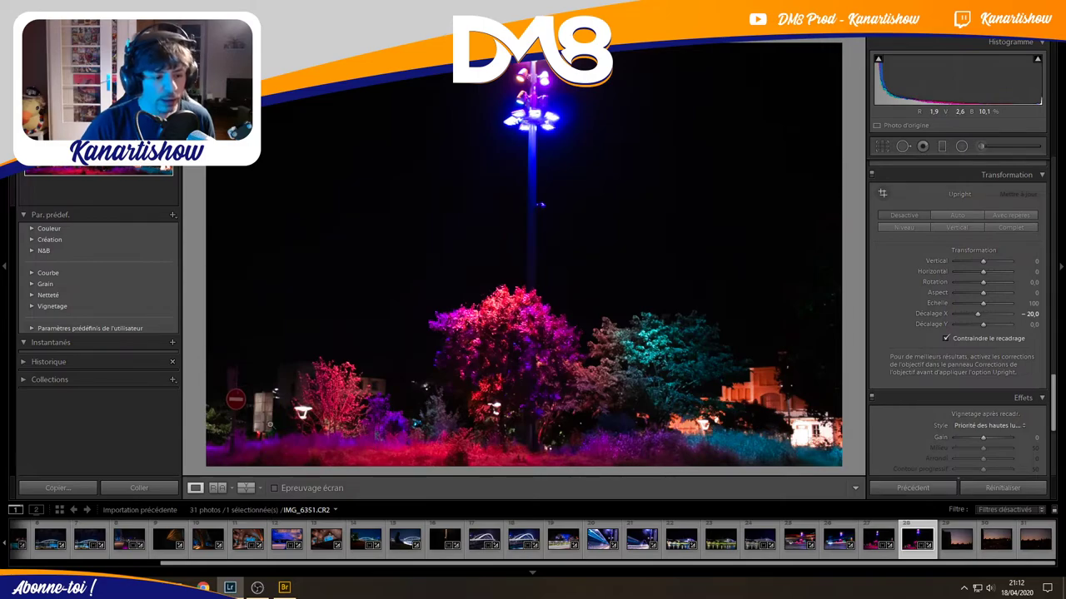
Compare IMG_6351 in the Before/After layouts, then return to Loupe view.
click(242, 489)
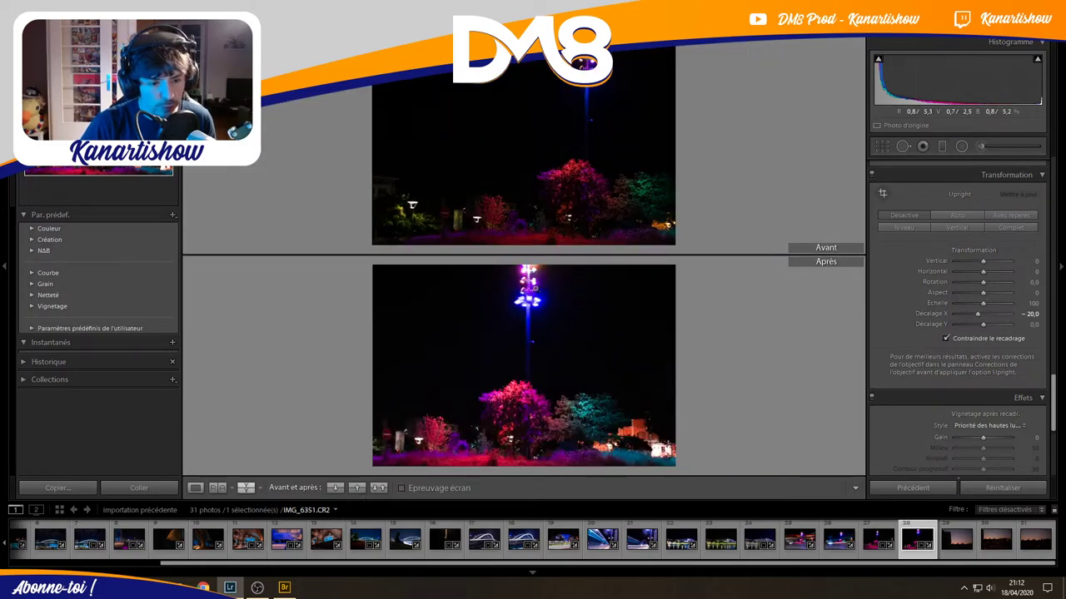
click(247, 489)
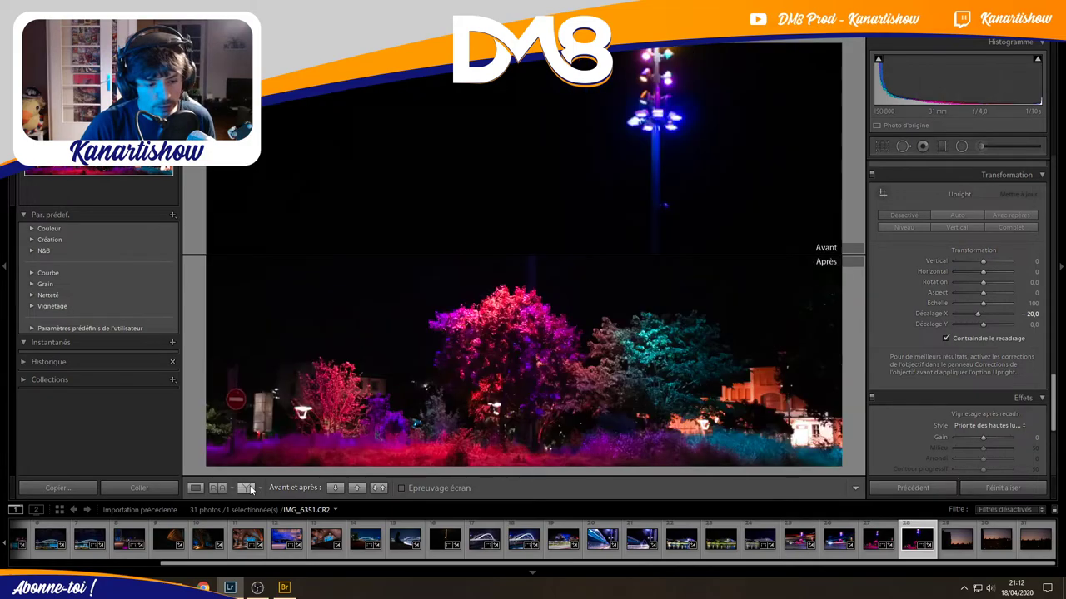
click(249, 489)
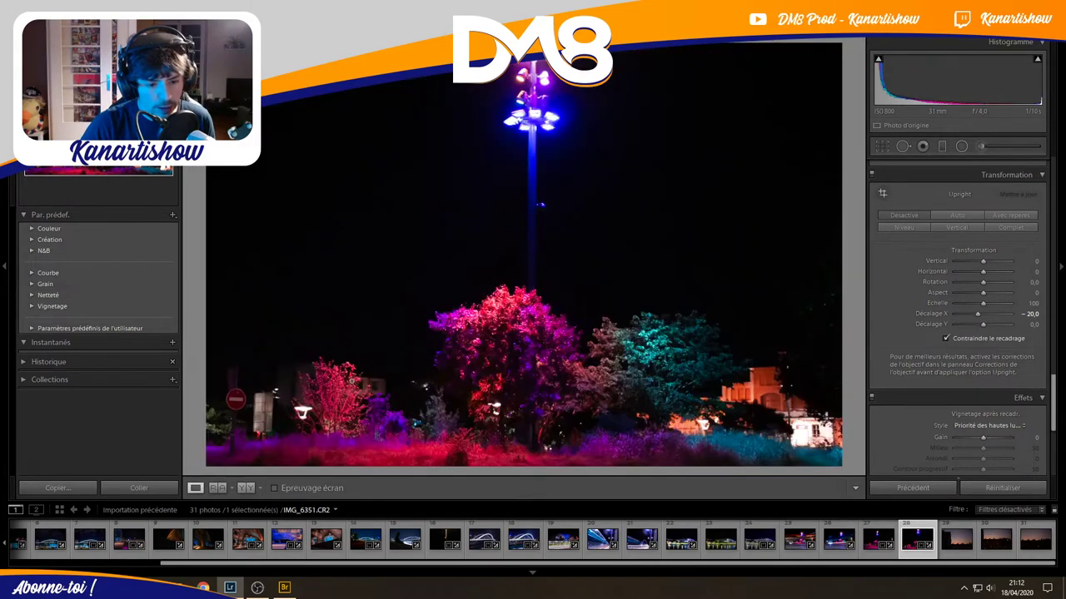
click(194, 487)
Raise Clarity to +18 and deepen Shadows to −34, then select the sunset skyline photo.
scroll(895, 284, up, 10)
scroll(908, 258, up, 5)
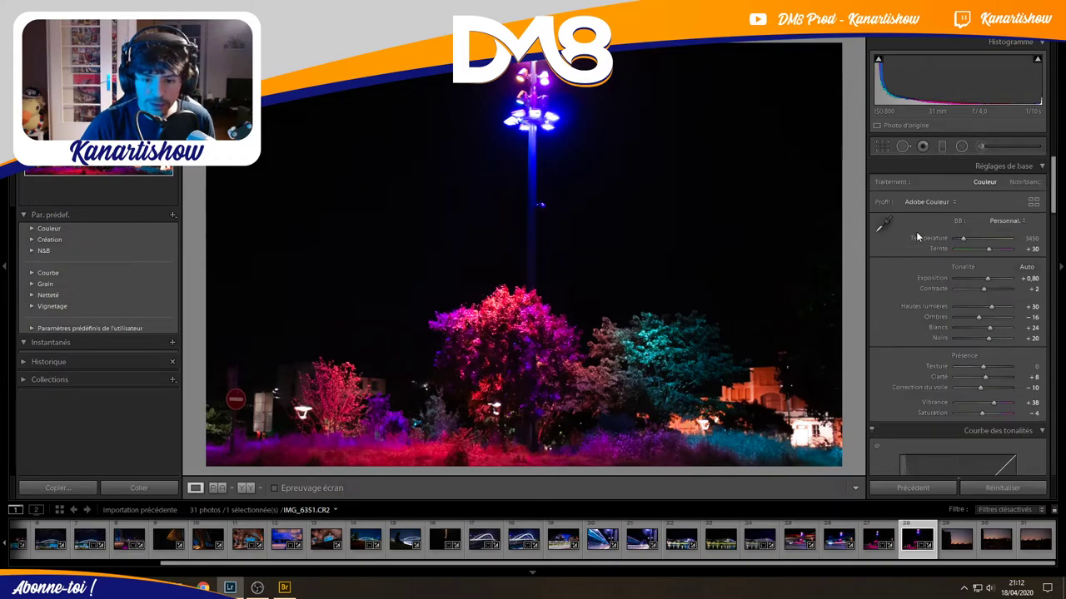
drag(985, 376, 989, 376)
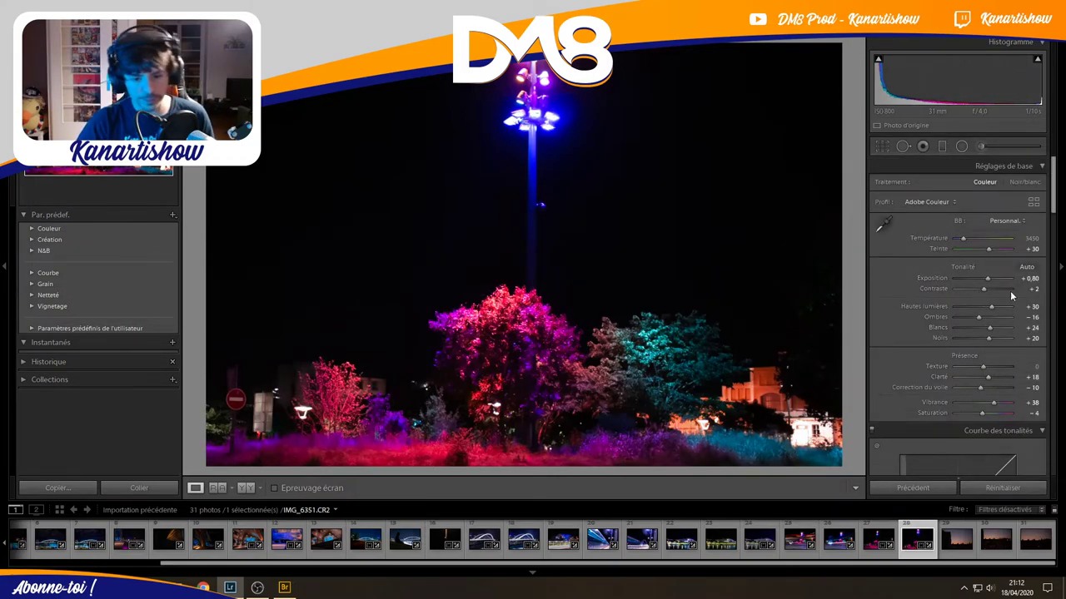
drag(977, 318, 982, 307)
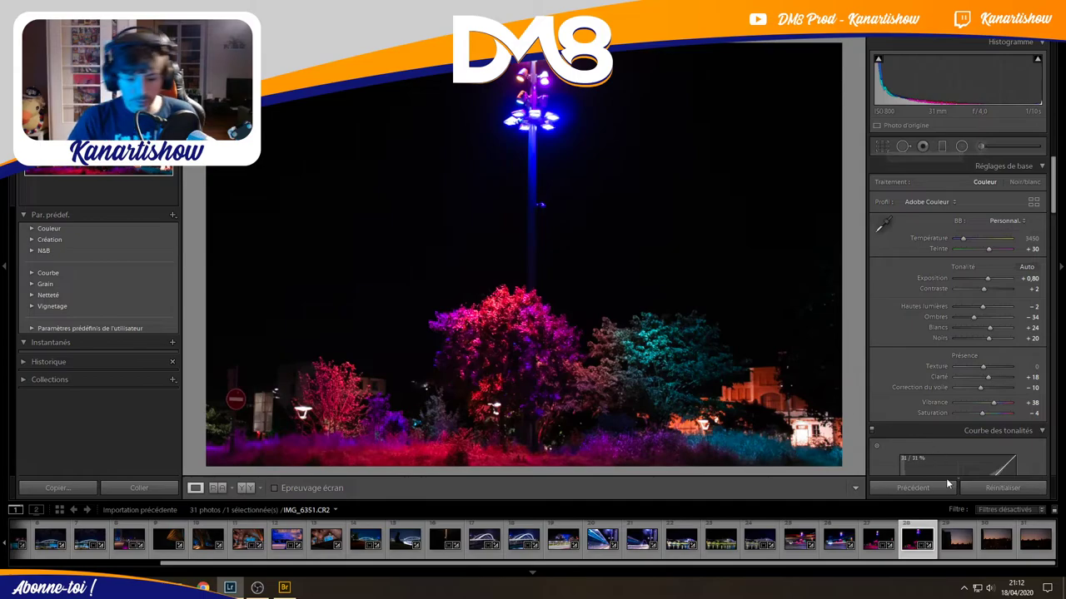
click(958, 539)
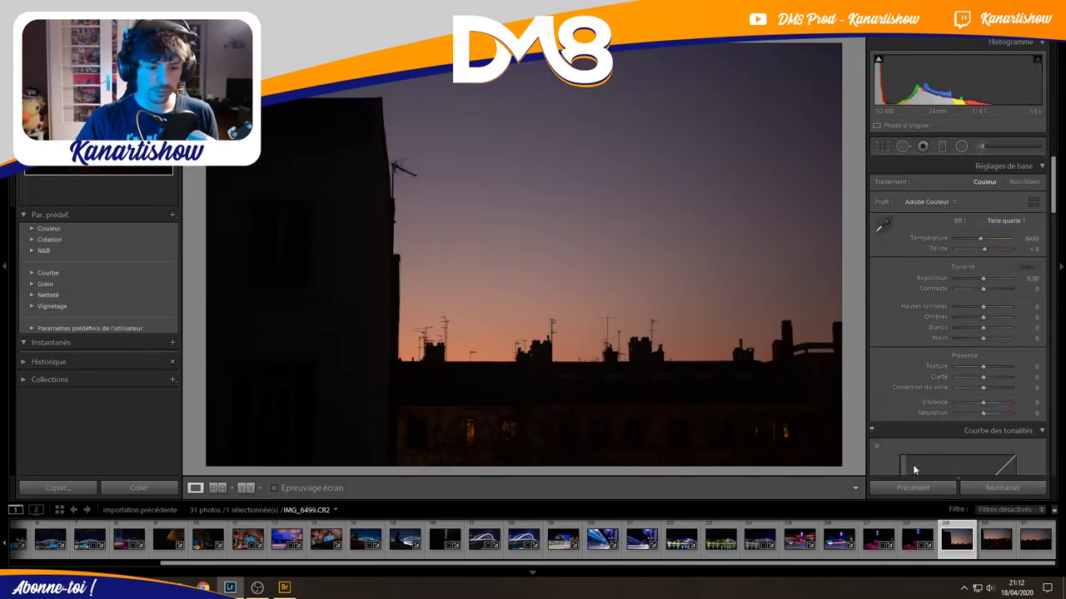
Select IMG_6499 and set its white balance to Tint +72 and Temperature 7700.
click(996, 539)
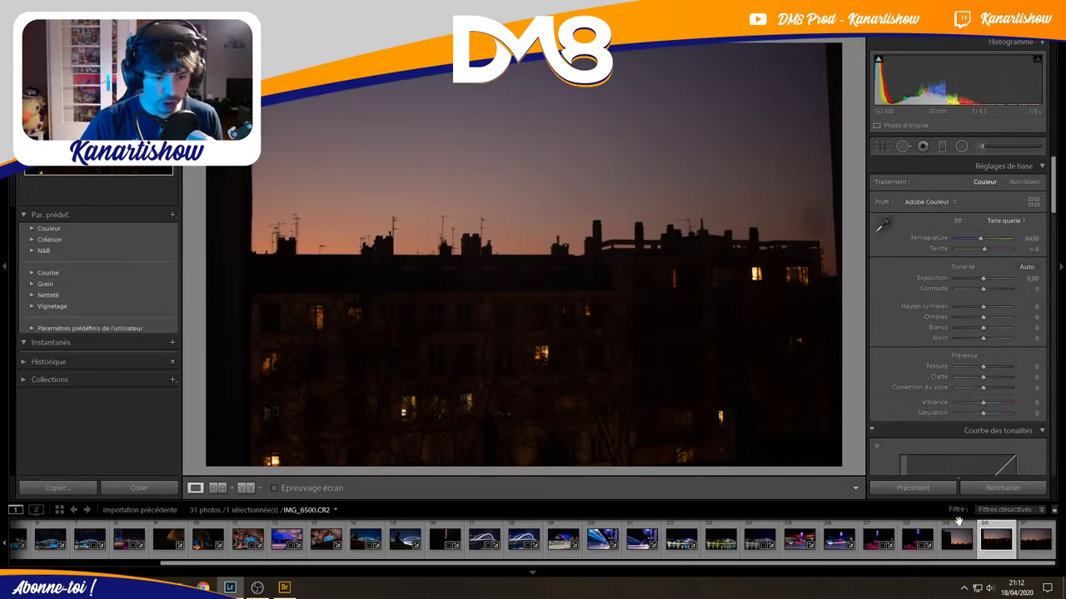
click(1032, 545)
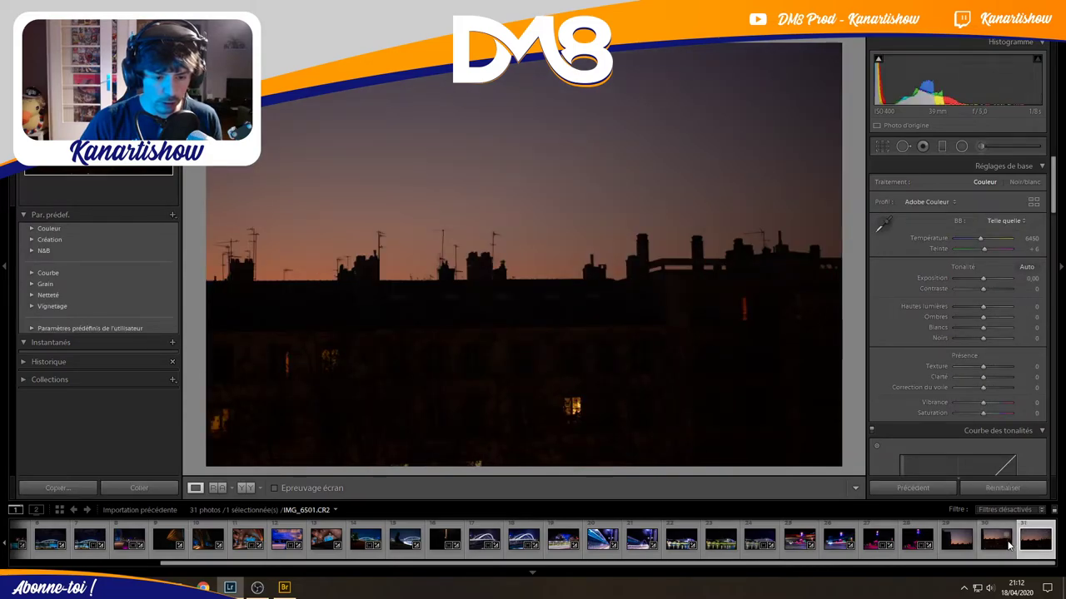
click(959, 545)
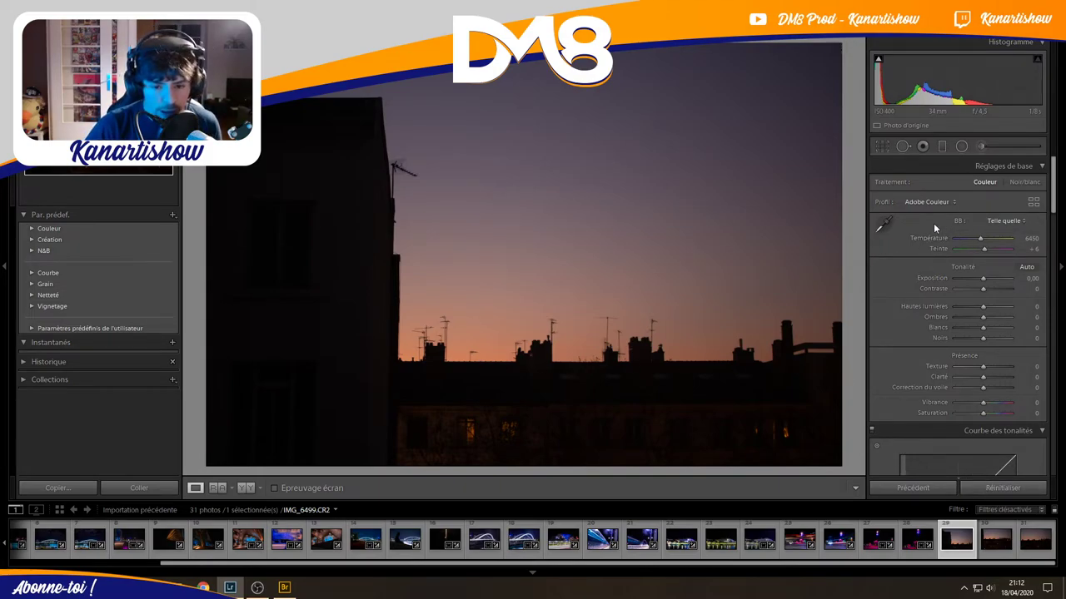
drag(984, 249, 996, 250)
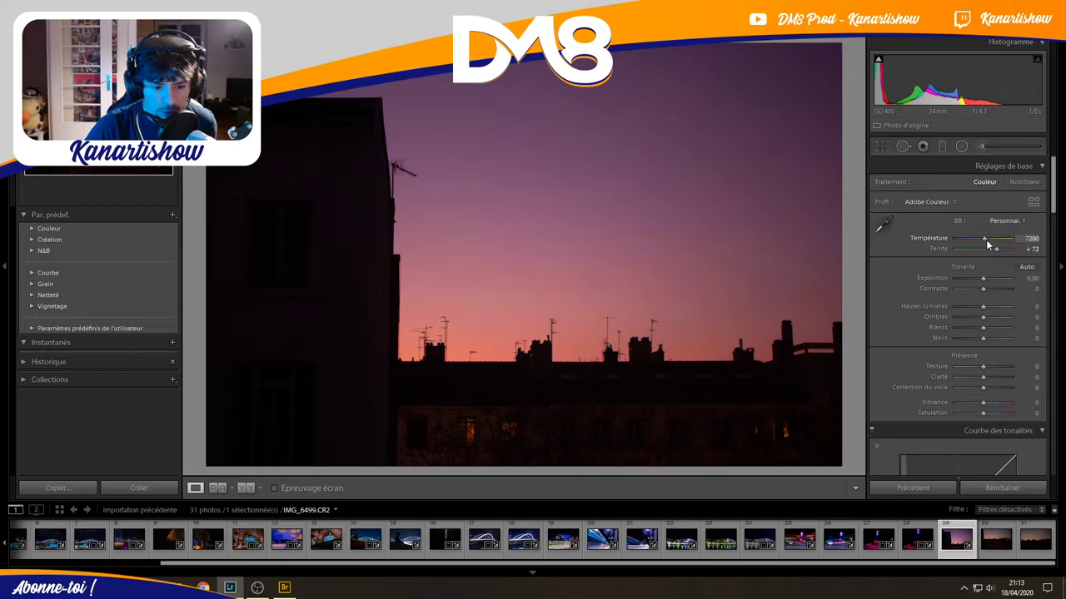
drag(985, 242, 992, 246)
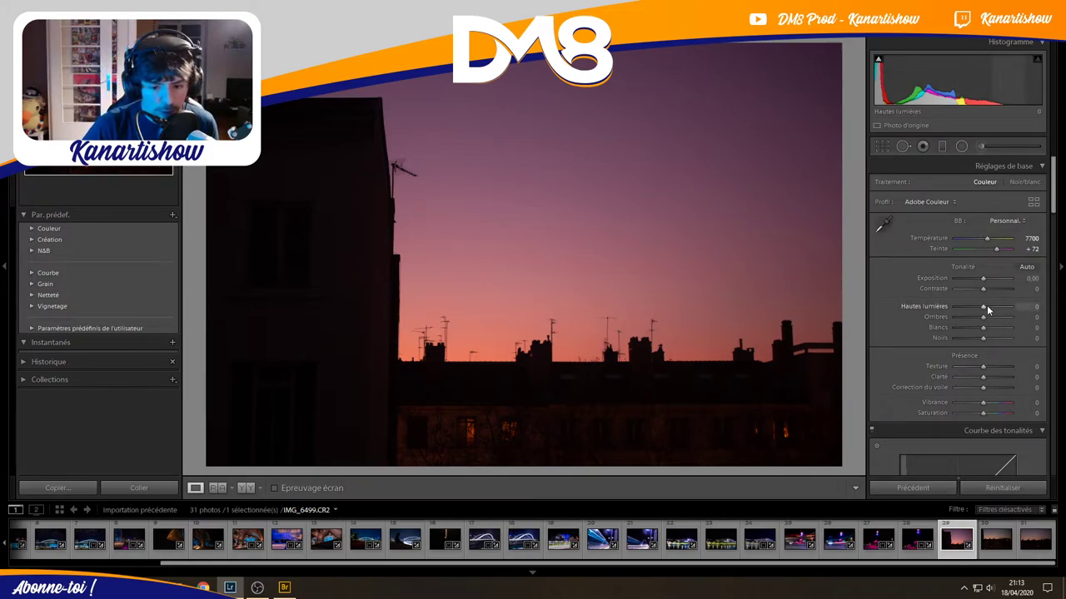
Lift Shadows to +44, Whites +20 and Blacks +34, and add Clarity +26.
drag(984, 317, 996, 324)
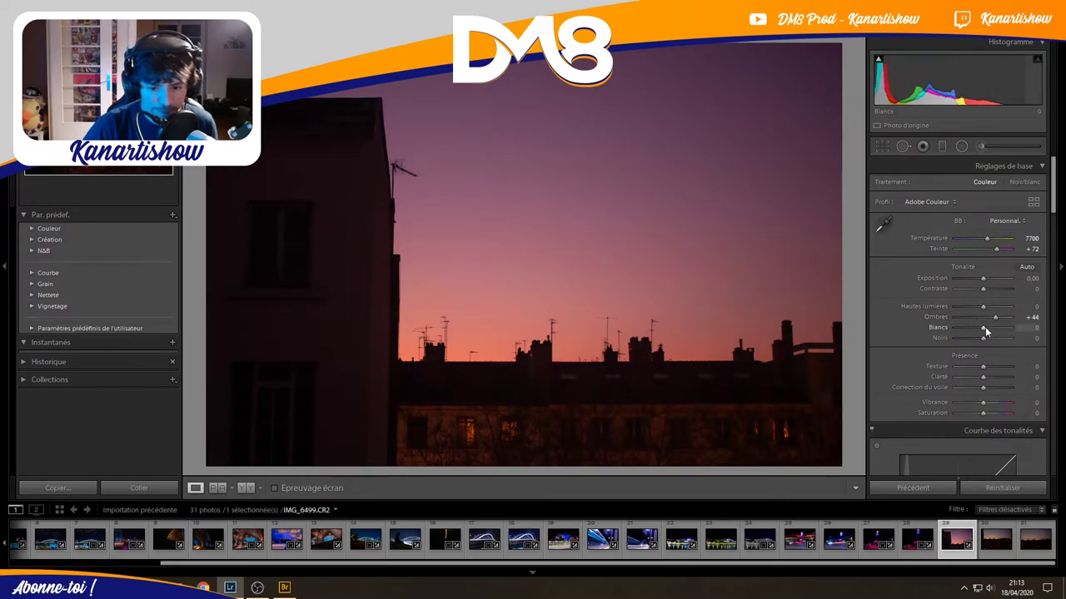
drag(983, 327, 991, 342)
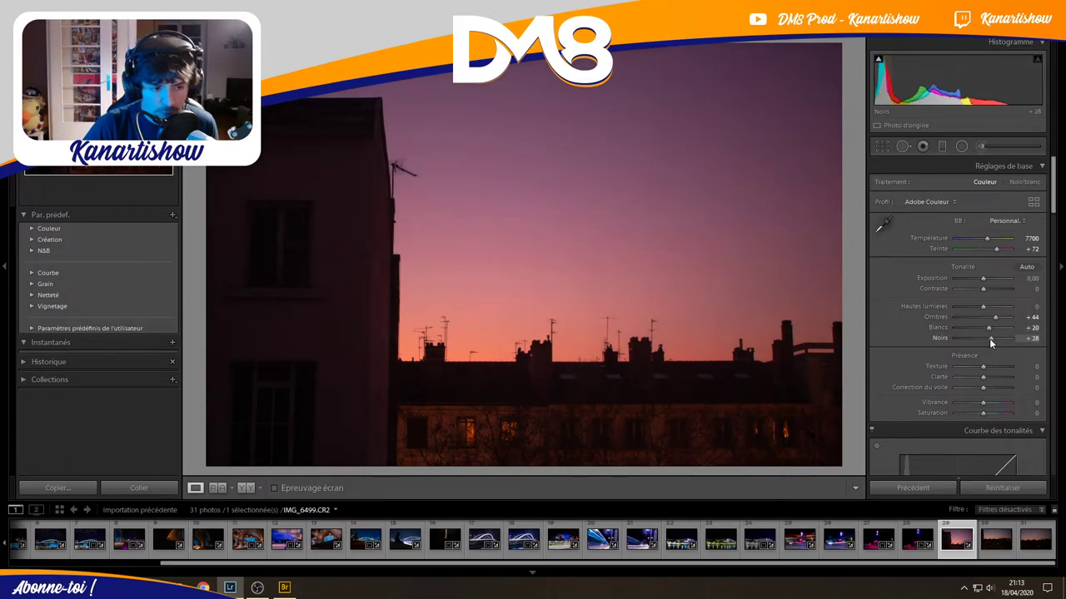
scroll(889, 341, down, 3)
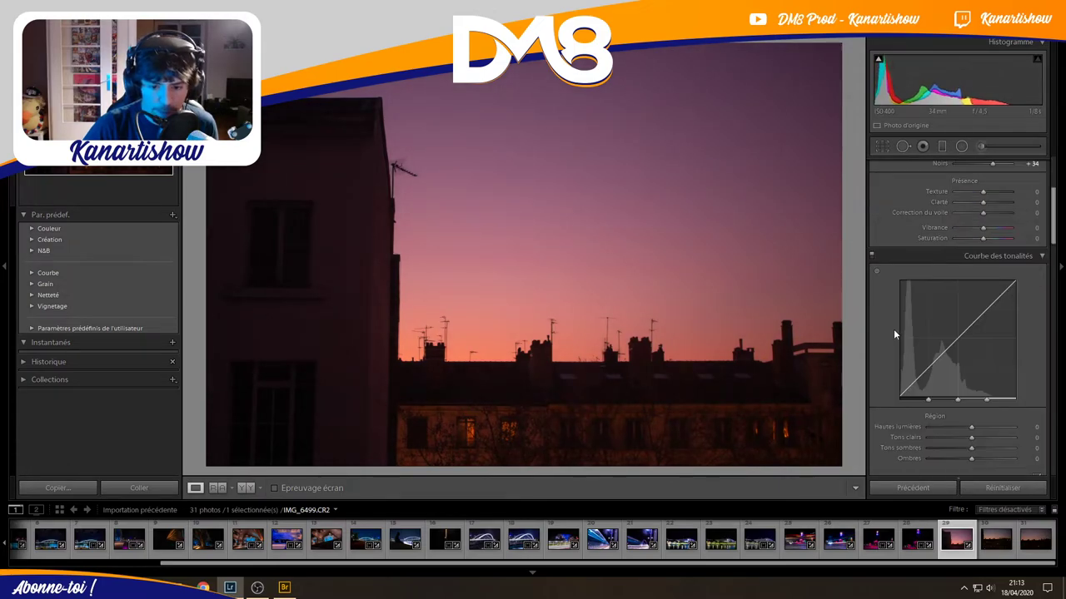
scroll(893, 329, up, 1)
drag(983, 290, 989, 290)
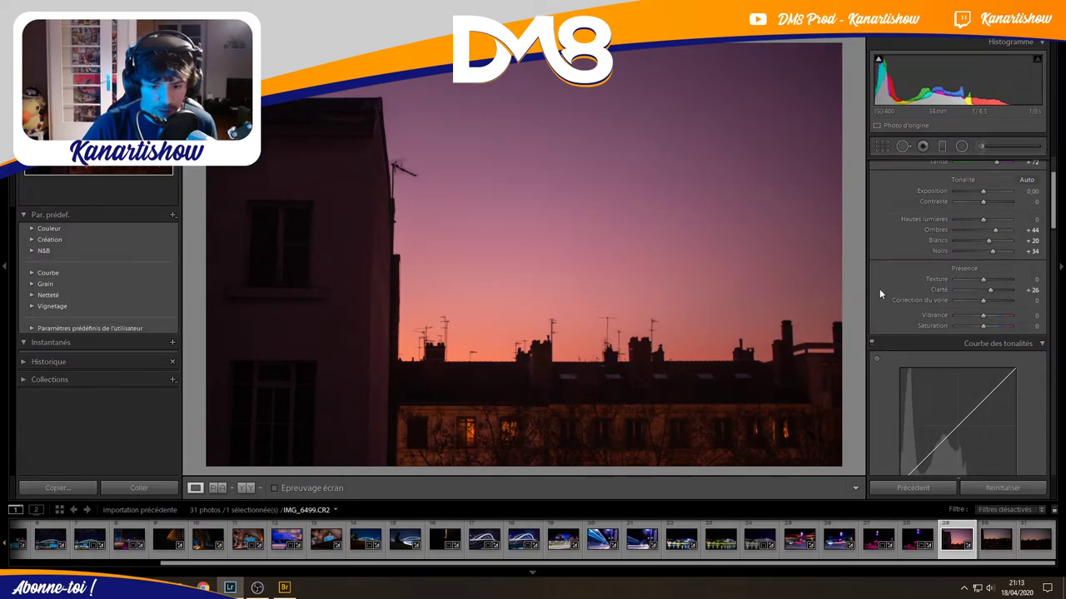
scroll(896, 295, down, 2)
drag(984, 228, 996, 232)
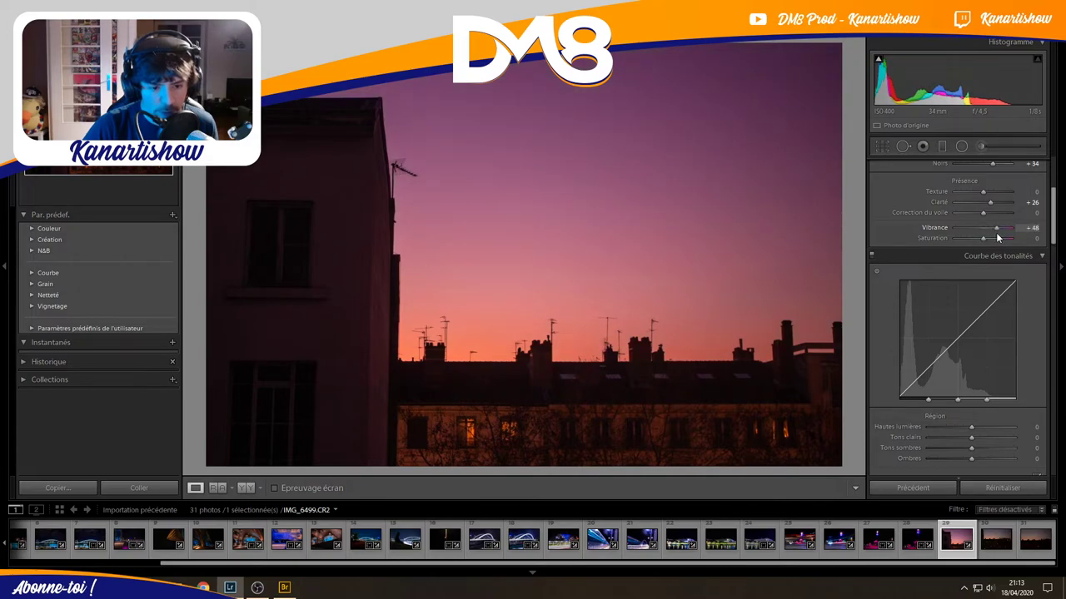
Shift the HSL hues to Orange −15, Yellow −34 and Red −11.
scroll(874, 293, down, 3)
scroll(874, 293, down, 3)
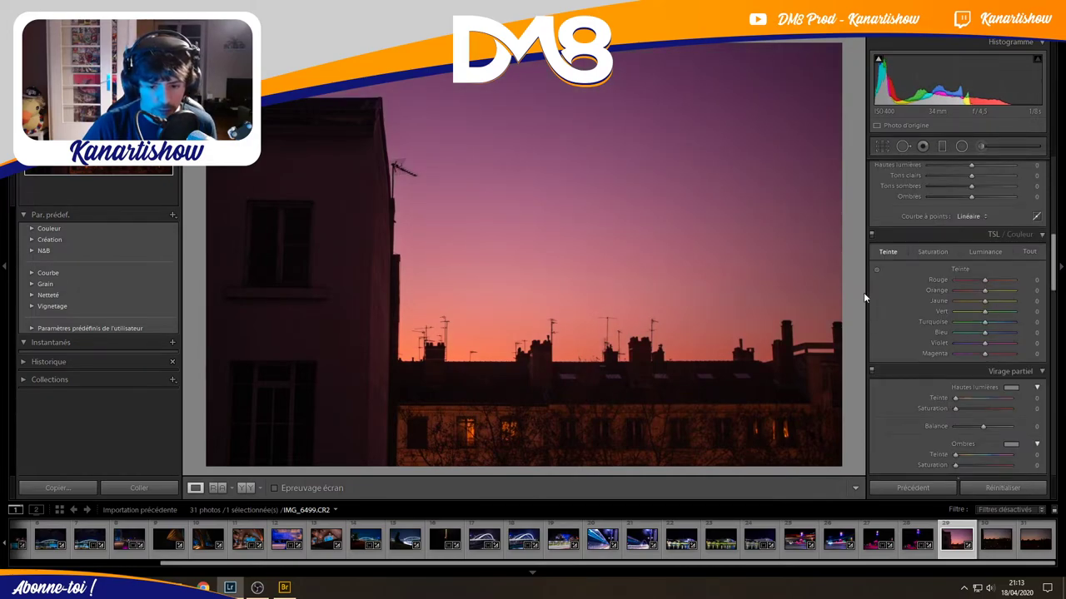
mouse_move(985, 290)
mouse_down()
mouse_move(999, 293)
mouse_move(975, 297)
mouse_up()
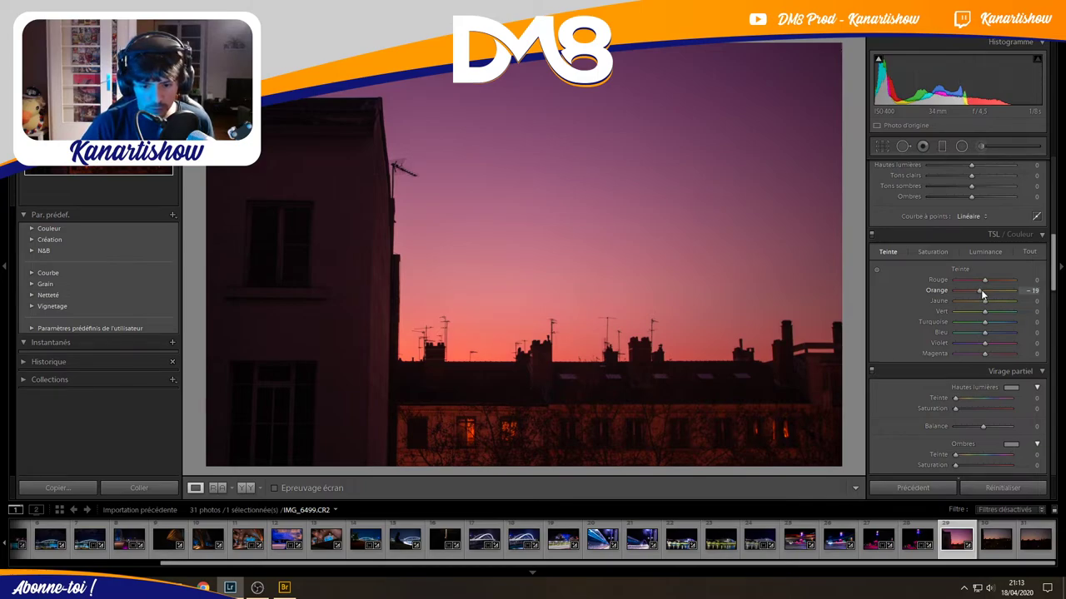
mouse_move(985, 300)
mouse_down()
mouse_move(956, 306)
mouse_move(976, 304)
mouse_up()
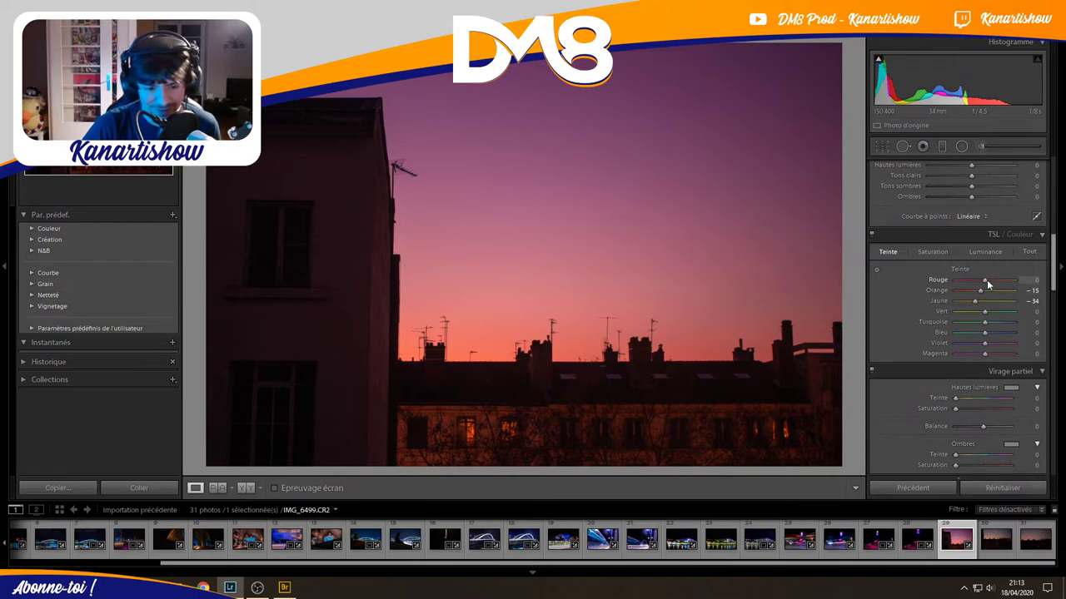
drag(987, 280, 982, 284)
scroll(928, 334, down, 2)
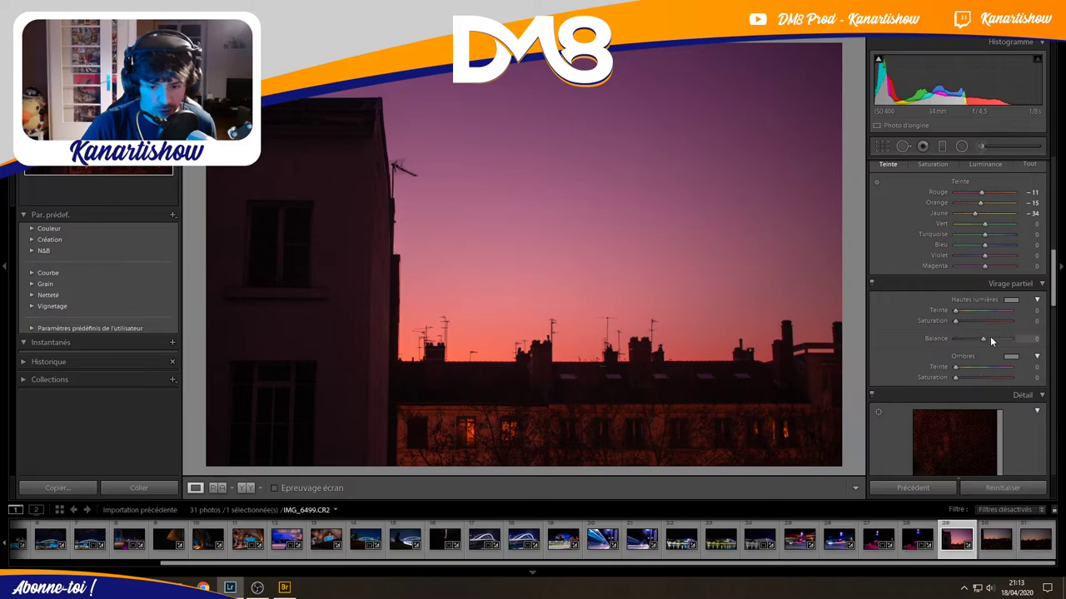
Set split-tone highlight saturation to 10 with a balance of −18.
drag(990, 337, 966, 323)
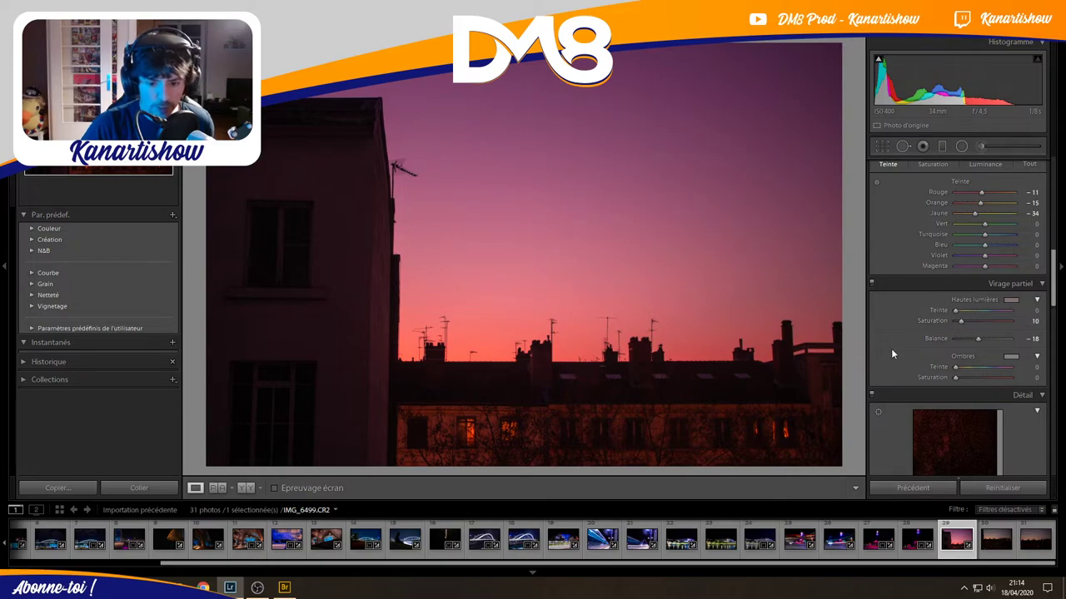
scroll(889, 349, down, 4)
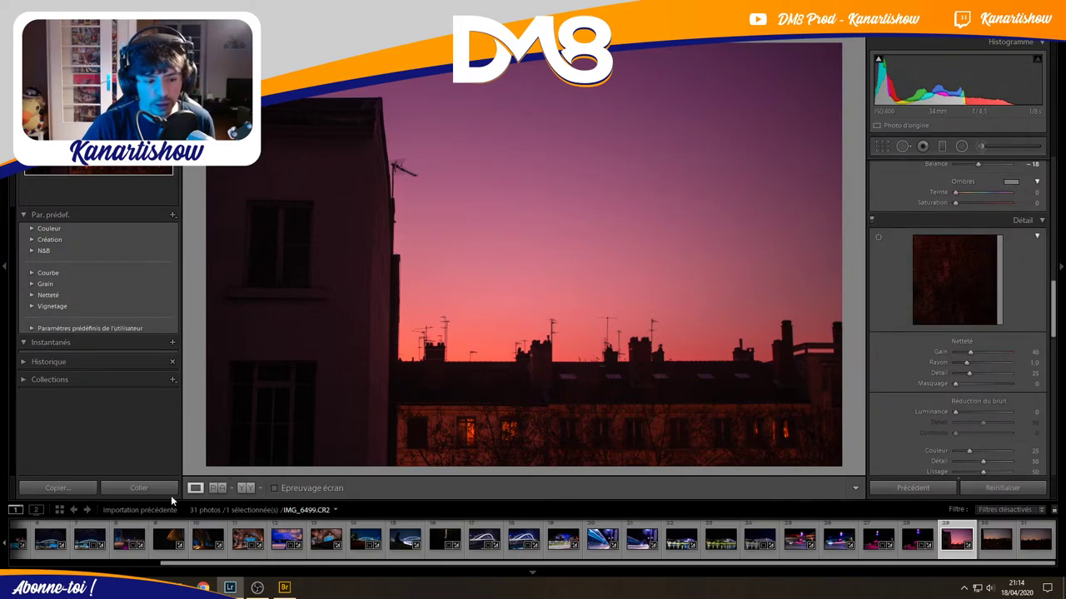
click(244, 488)
click(245, 488)
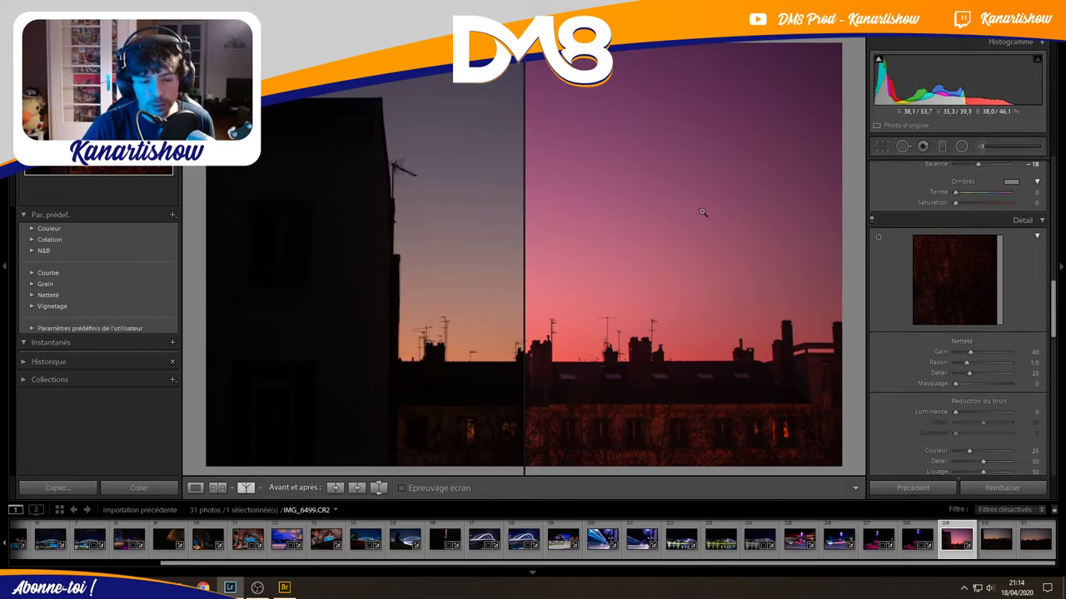
click(248, 489)
click(248, 489)
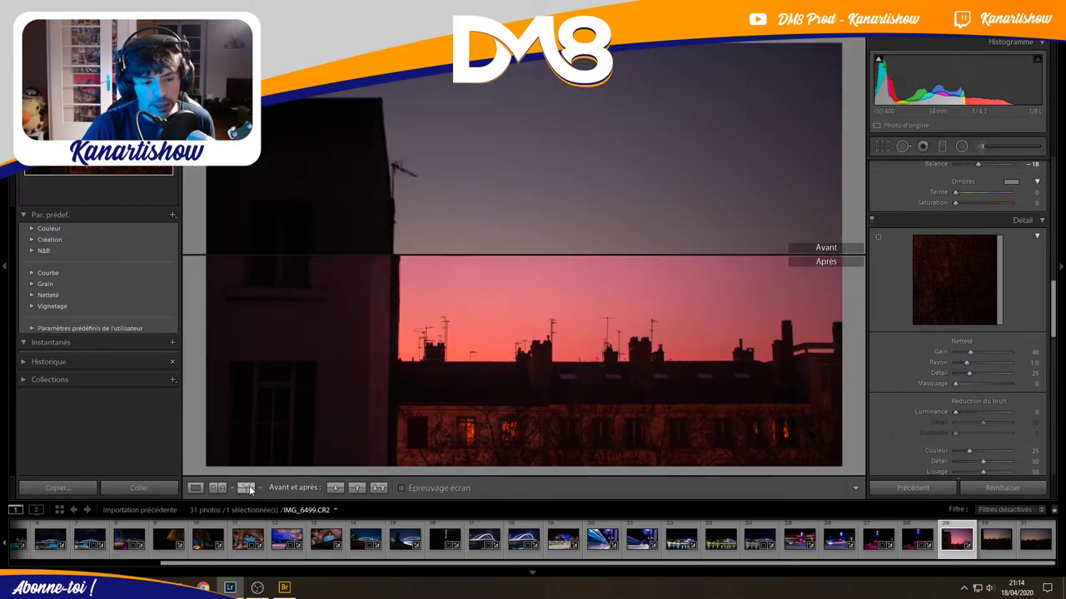
click(248, 489)
click(248, 489)
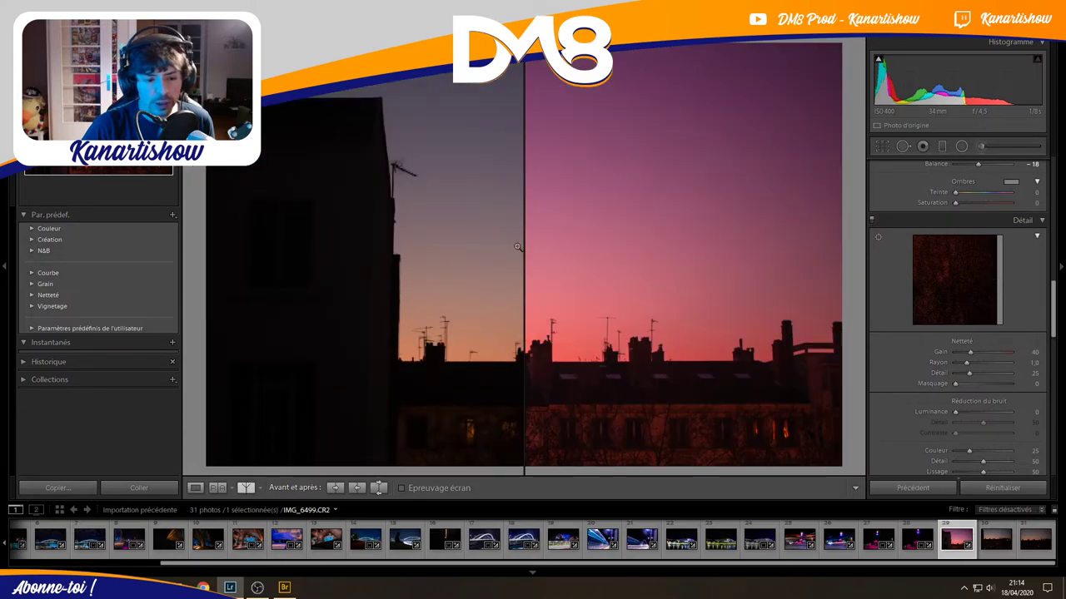
click(195, 488)
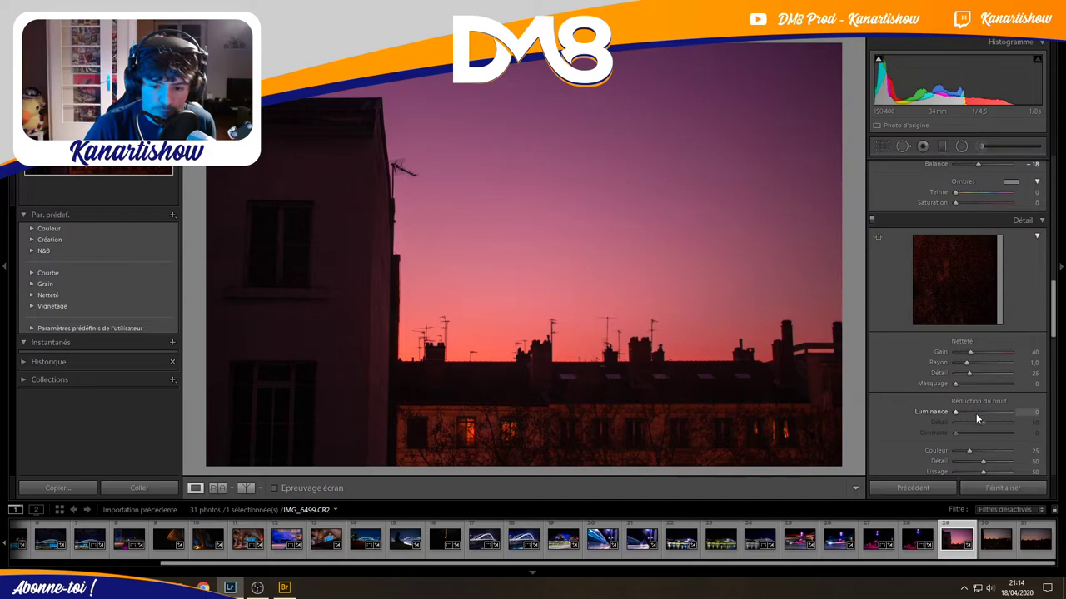
Set noise reduction to luminance 14 and colour 70.
drag(976, 413, 989, 411)
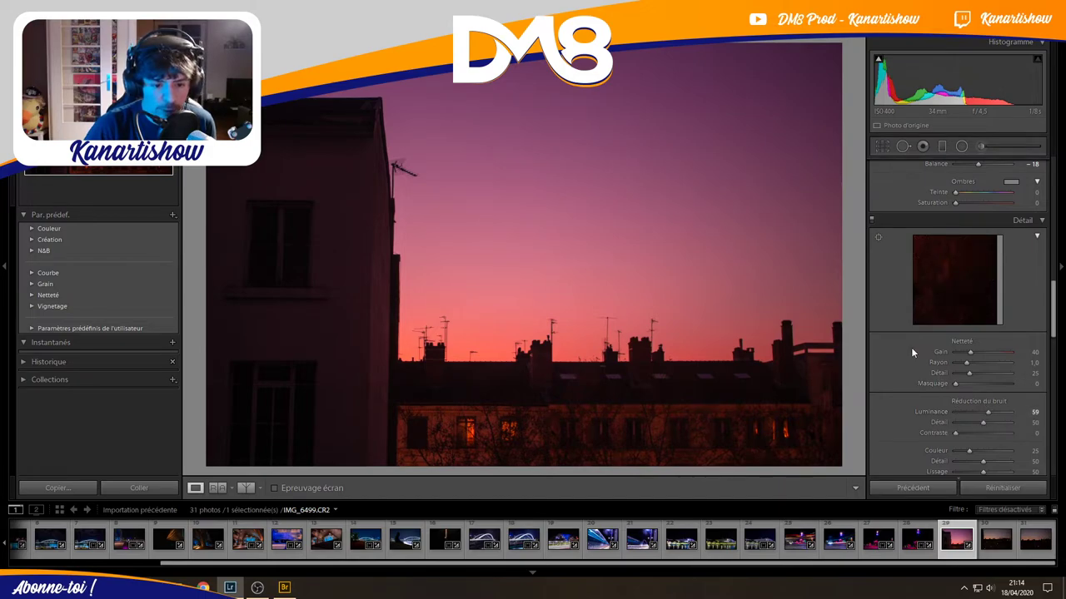
drag(966, 409, 976, 412)
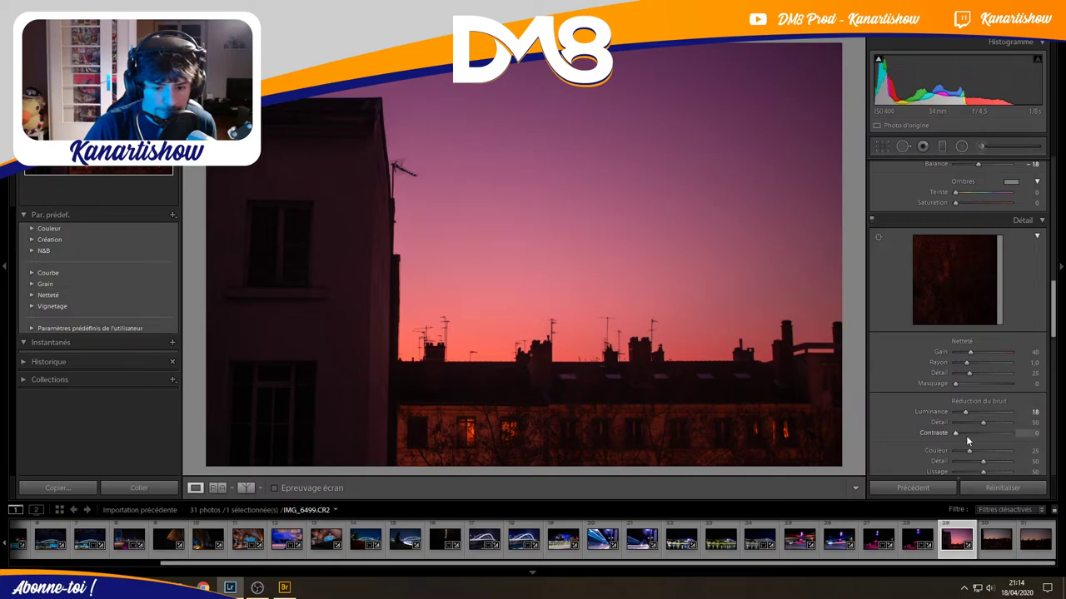
drag(968, 451, 996, 452)
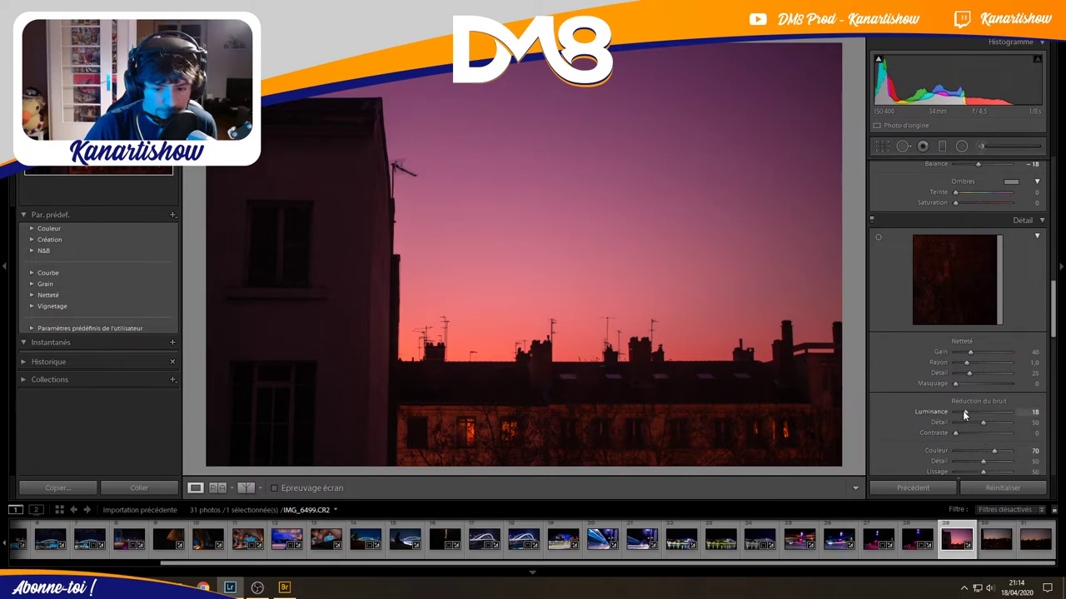
drag(964, 411, 961, 412)
Zoom in to check the rooftop noise, then raise Contrast to +20.
click(672, 370)
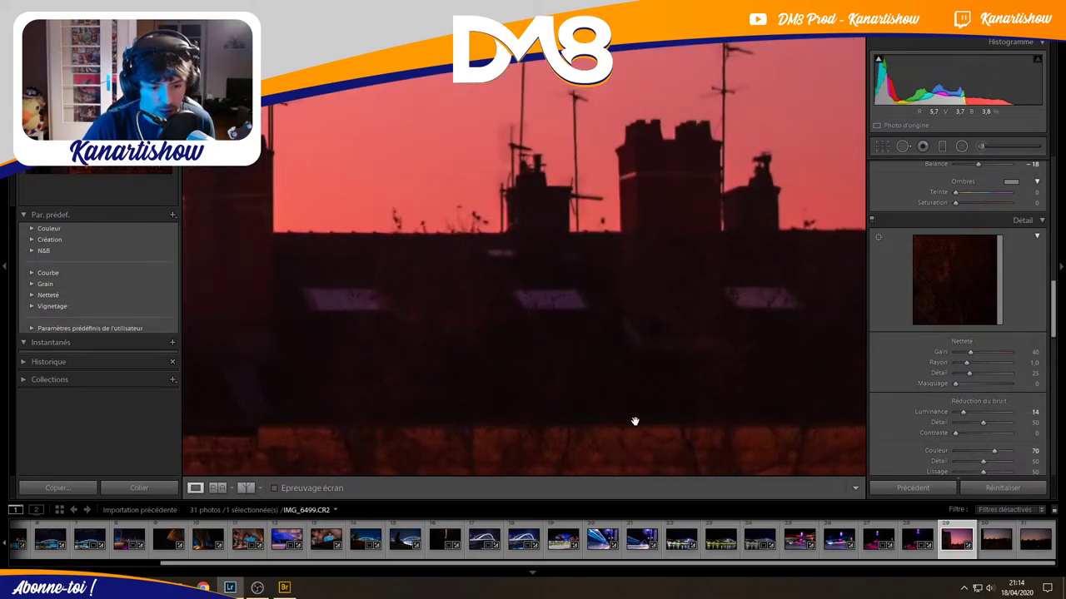
click(634, 421)
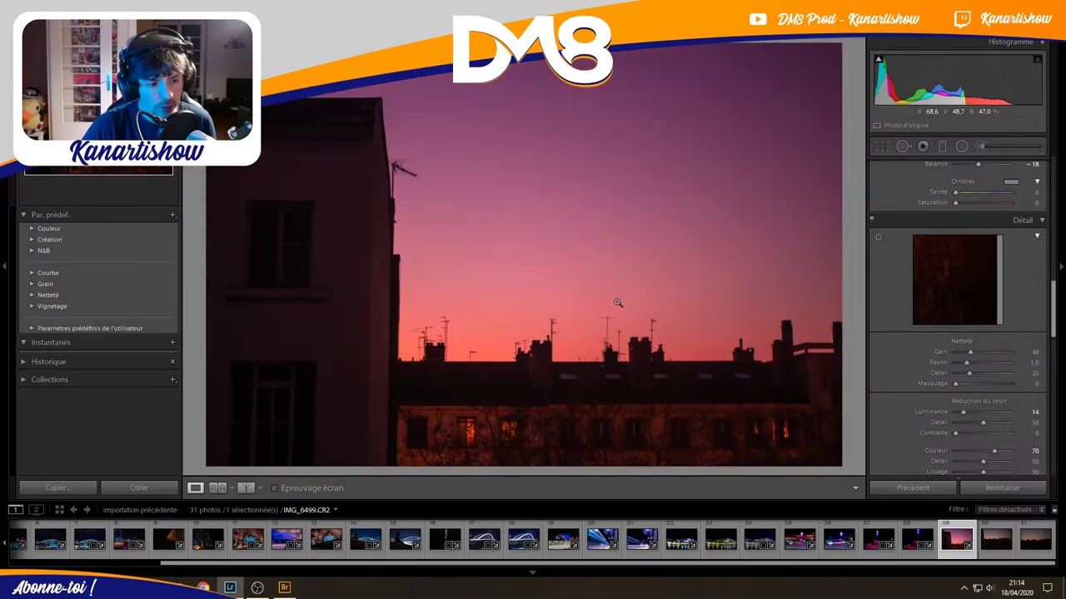
drag(1049, 303, 1037, 181)
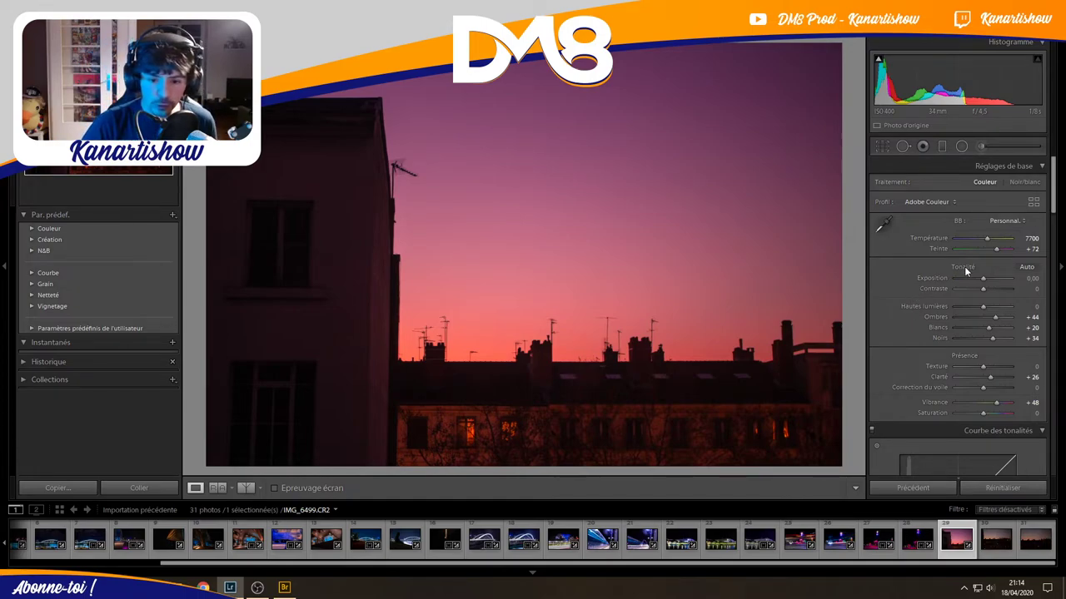
drag(984, 289, 989, 288)
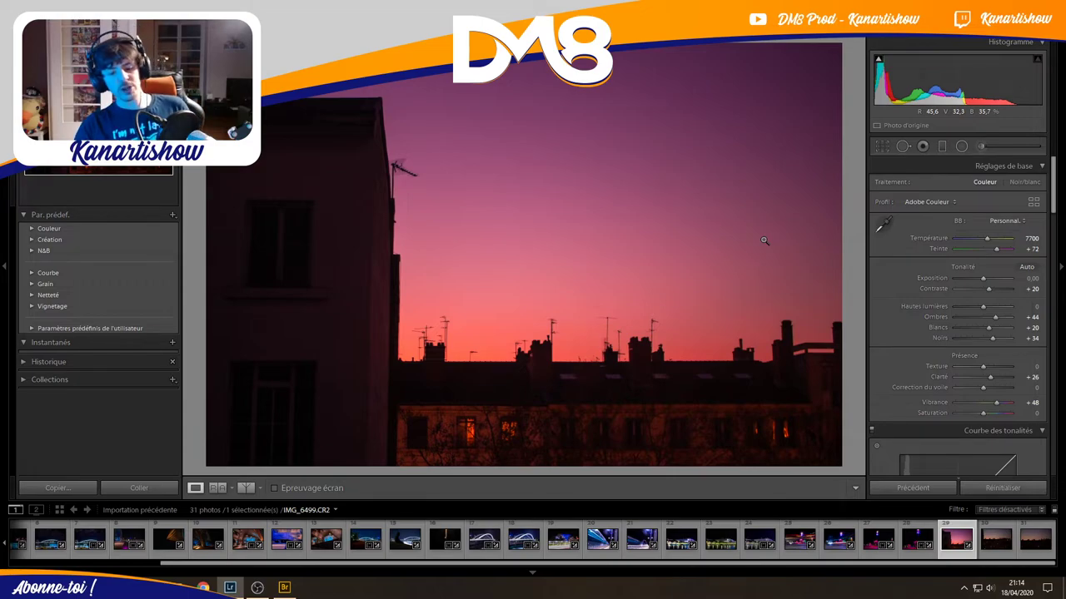
Copy IMG_6499's develop settings and paste them onto IMG_6500 and IMG_6501.
right_click(968, 524)
mouse_move(916, 410)
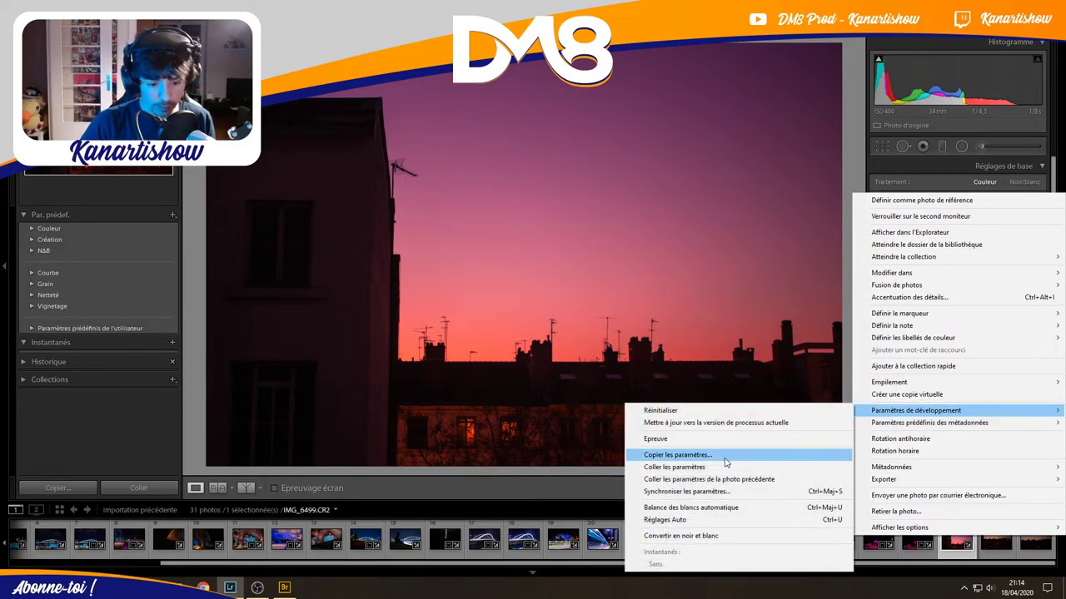
click(677, 454)
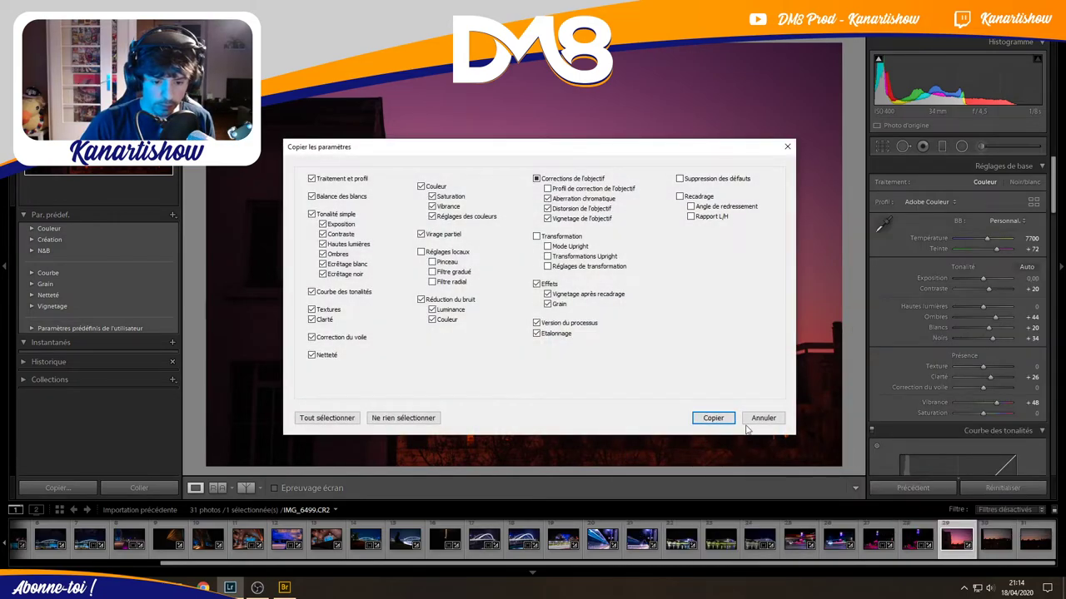
click(713, 418)
click(1029, 541)
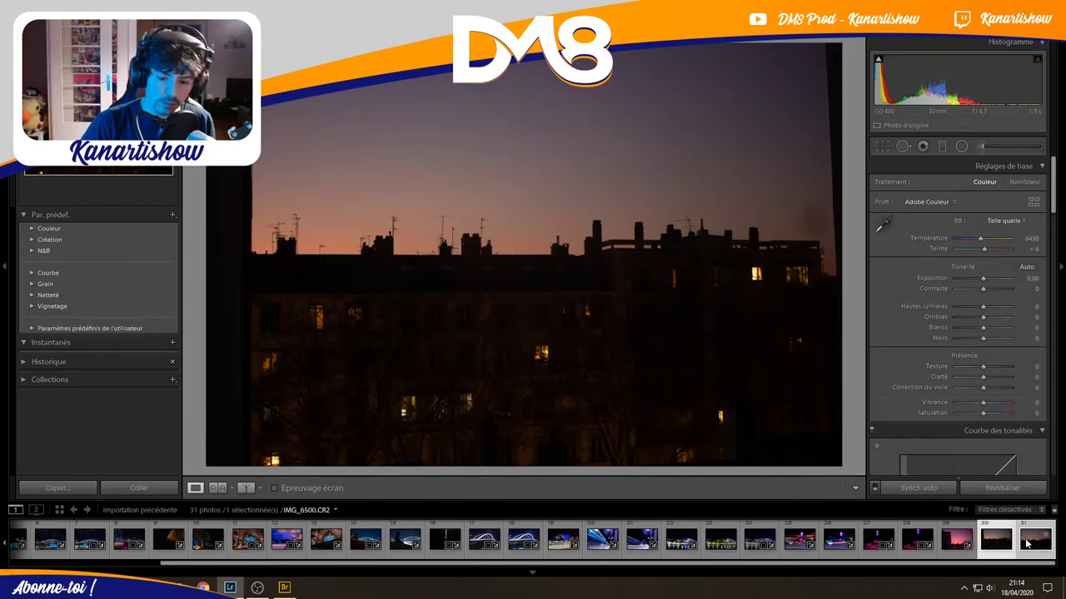
ctrl+click(1027, 543)
right_click(1027, 543)
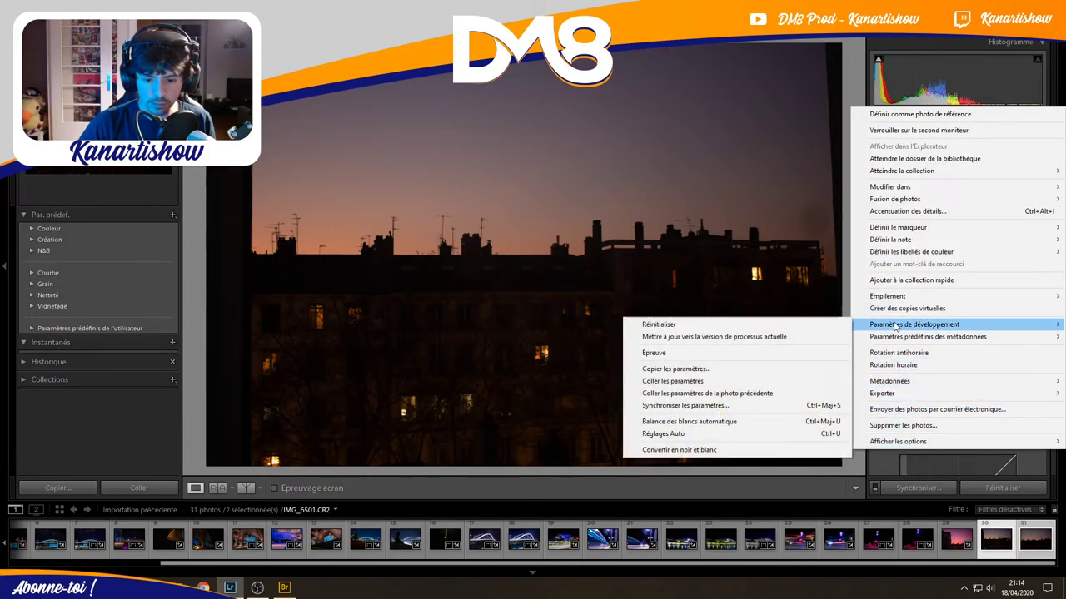
click(708, 381)
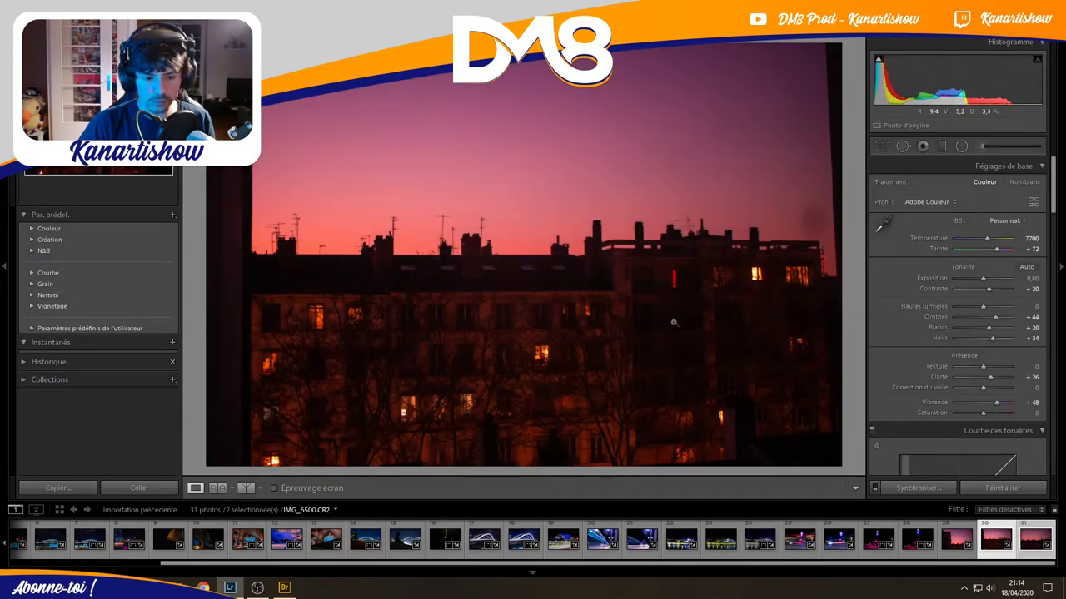
View IMG_6500 and IMG_6501 individually to check their pasted pink sunset look.
click(957, 540)
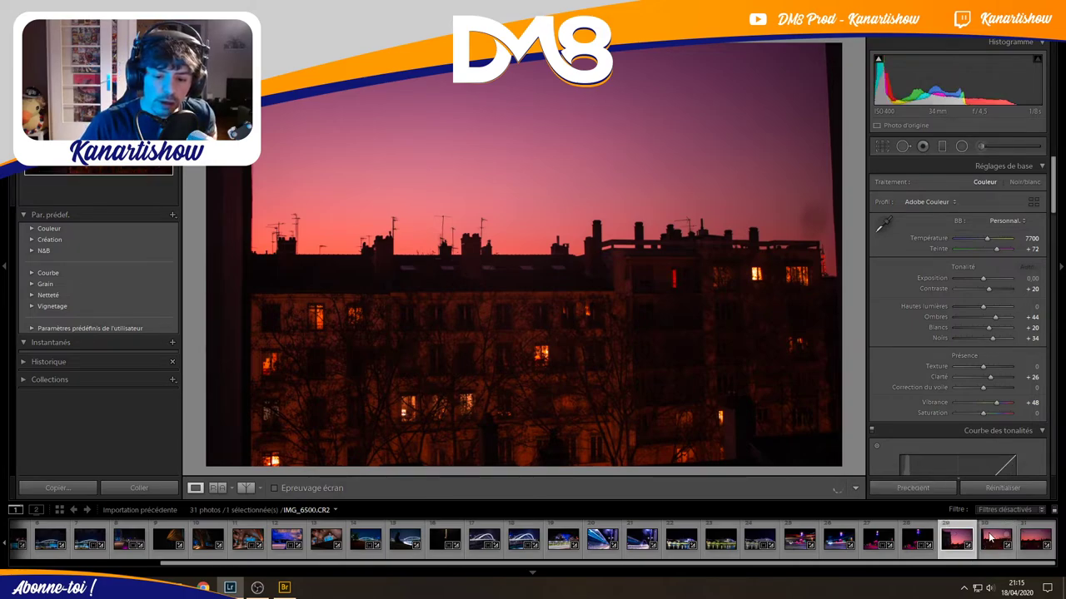
click(992, 539)
click(1031, 543)
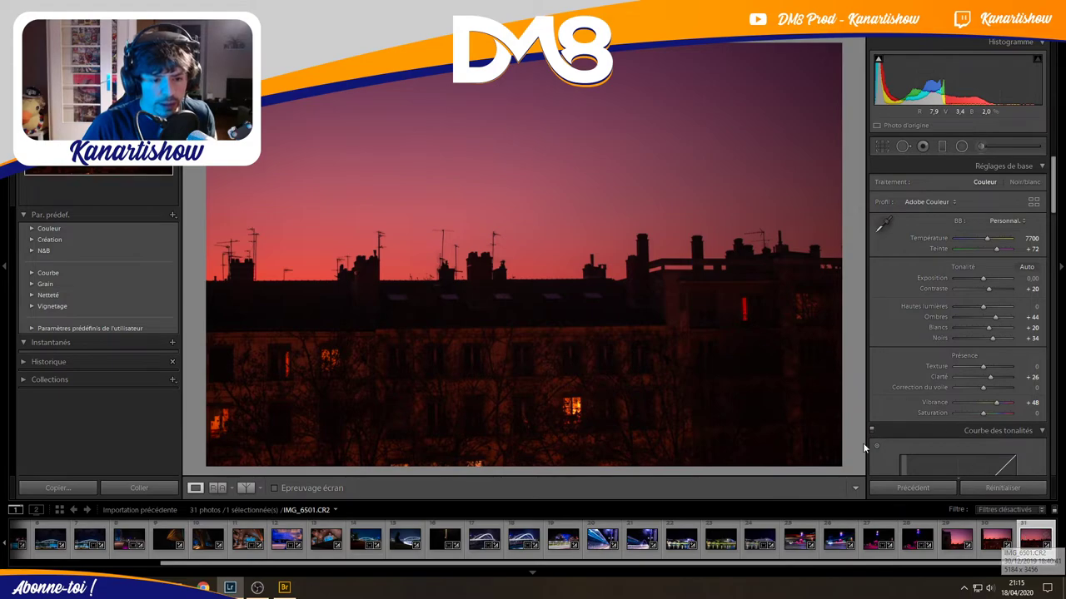
Remove IMG_6500 from the catalog and confirm the removal.
right_click(991, 539)
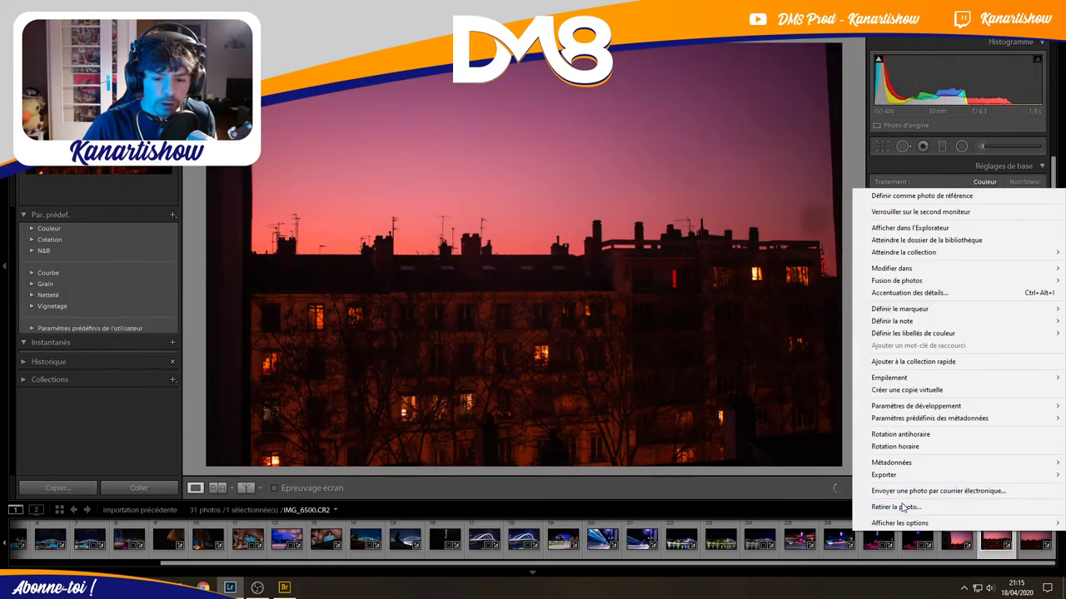
click(904, 507)
click(553, 328)
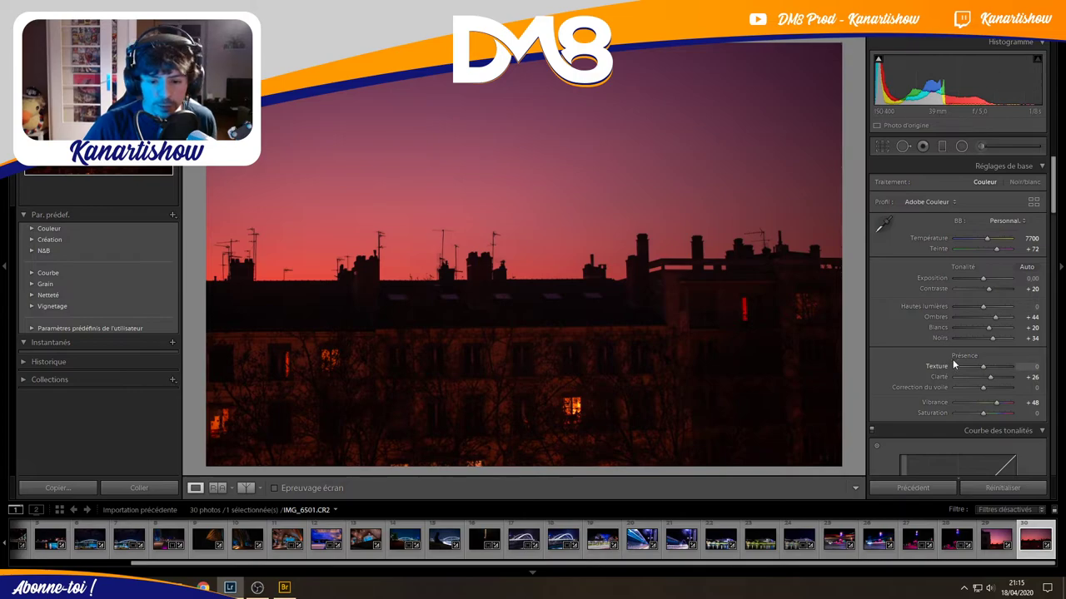
Scroll the Develop panels past Detail and Lens Corrections down to Transform for IMG_6501.
scroll(896, 376, down, 2)
scroll(896, 375, down, 3)
scroll(897, 375, down, 2)
scroll(896, 376, down, 2)
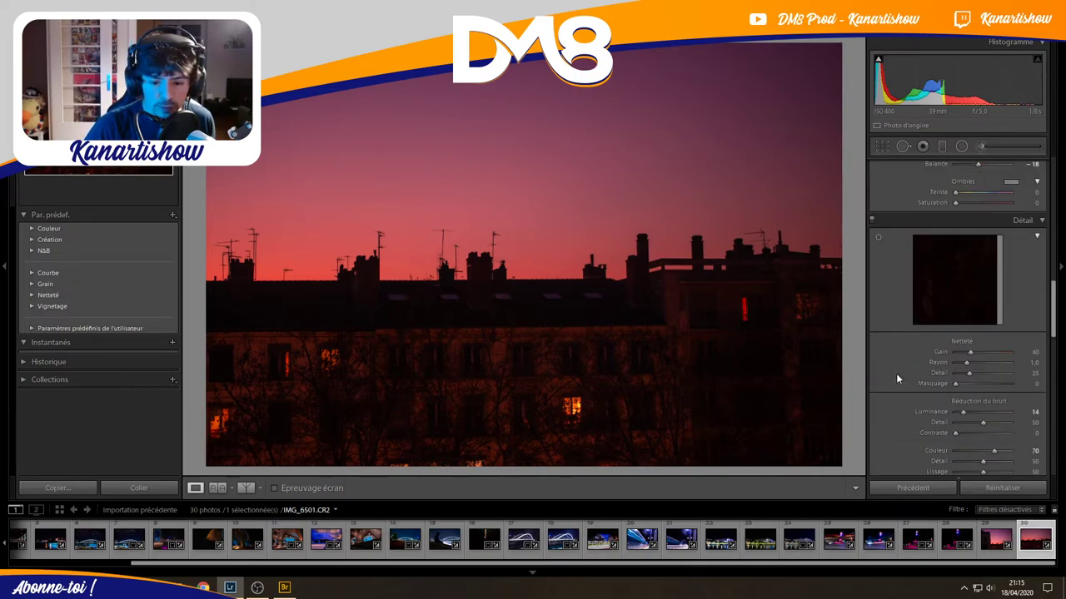
scroll(897, 376, down, 2)
scroll(897, 375, down, 2)
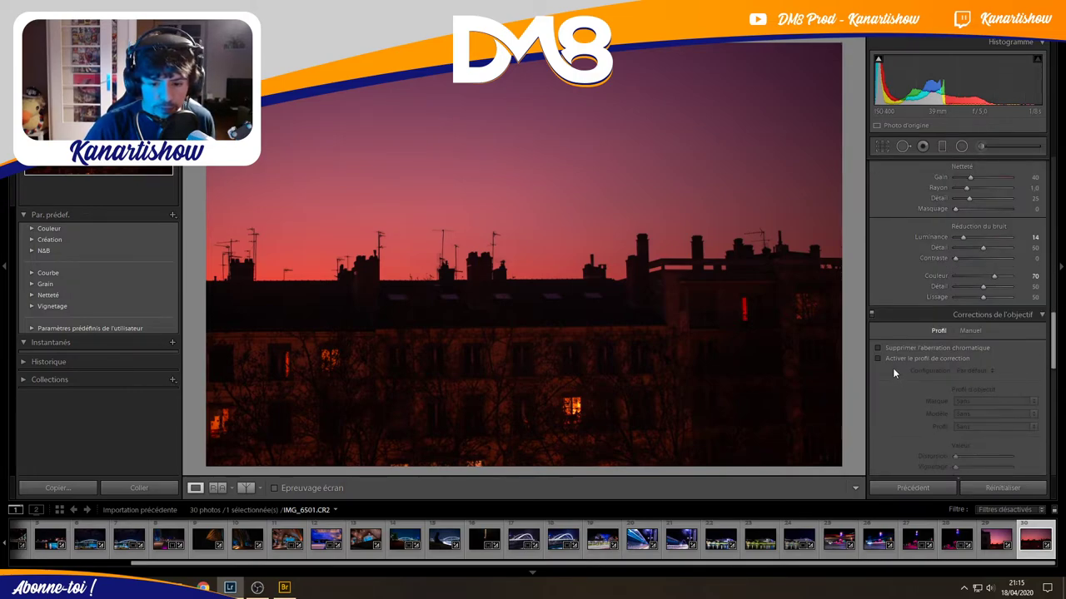
scroll(893, 368, up, 1)
scroll(892, 372, up, 1)
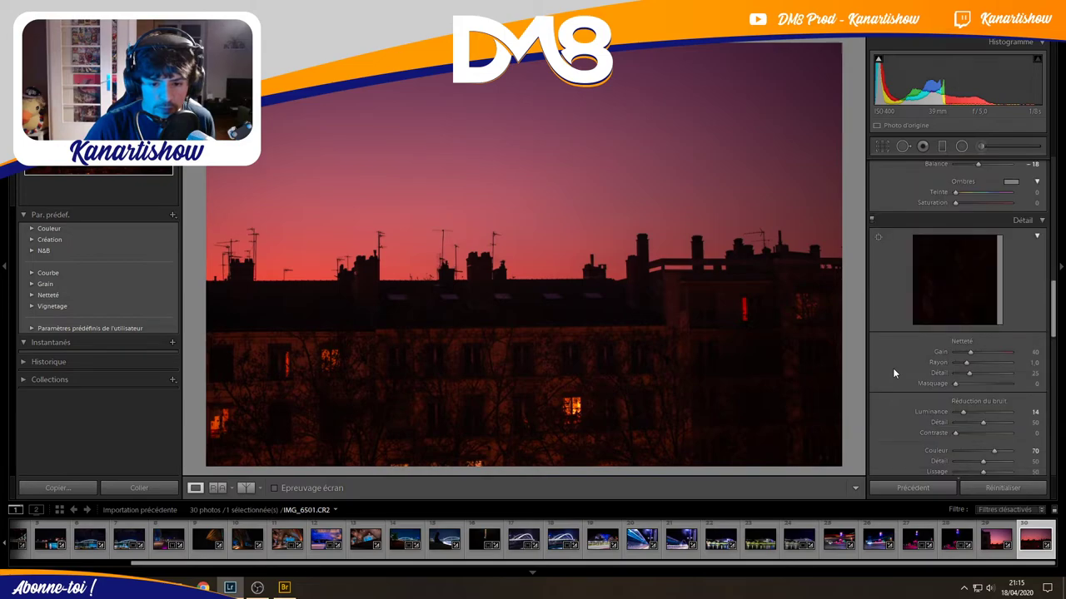
scroll(893, 372, down, 2)
scroll(893, 372, down, 2)
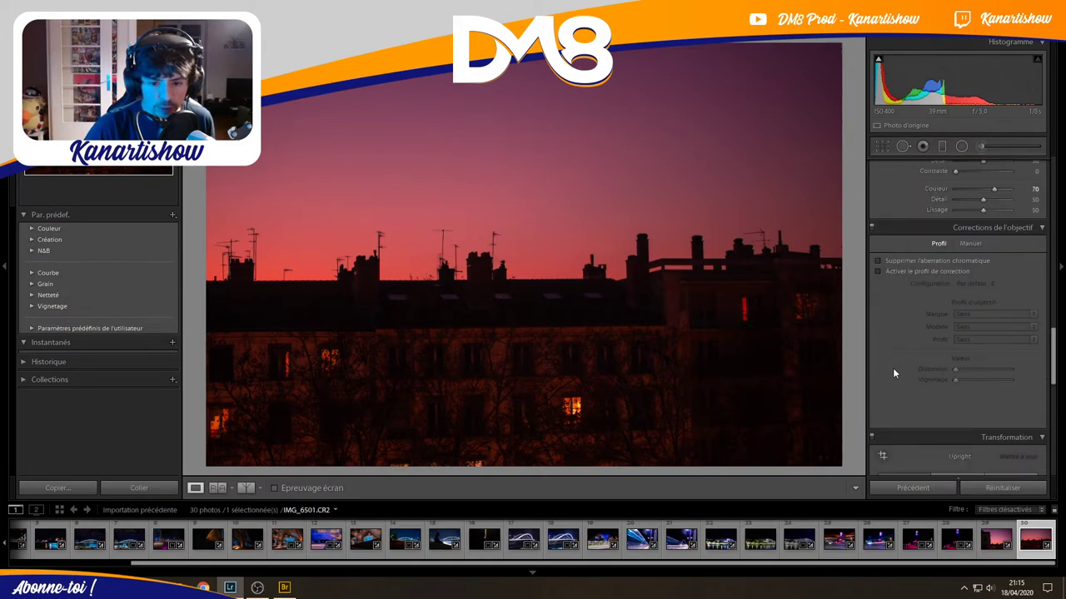
scroll(894, 373, down, 2)
With Constrain Crop on, undo the +2.0 tilt and rotate IMG_6501 to +0.6.
click(947, 338)
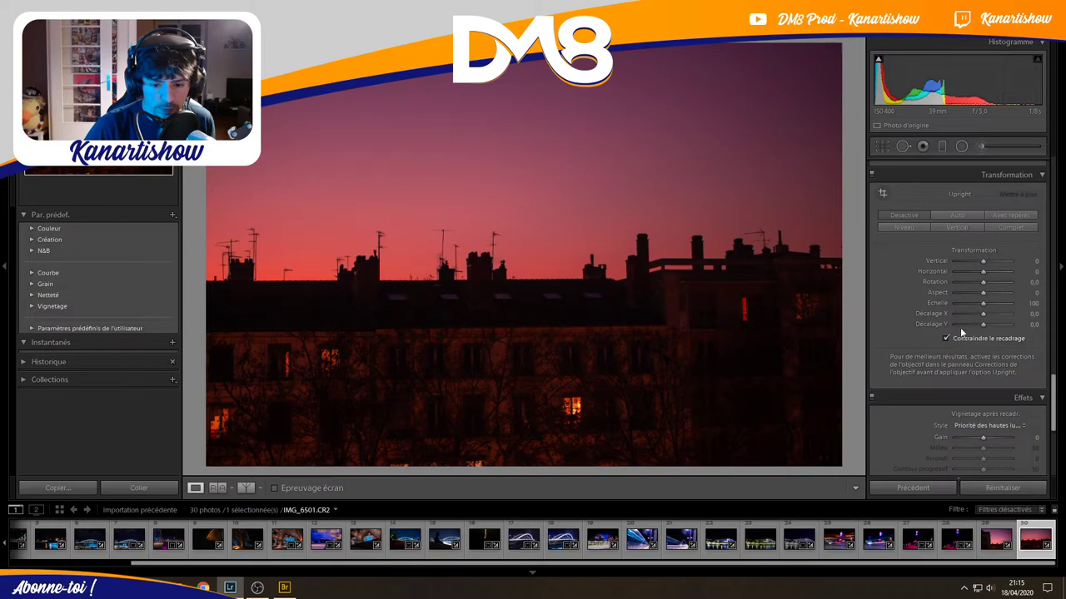
drag(987, 285, 989, 282)
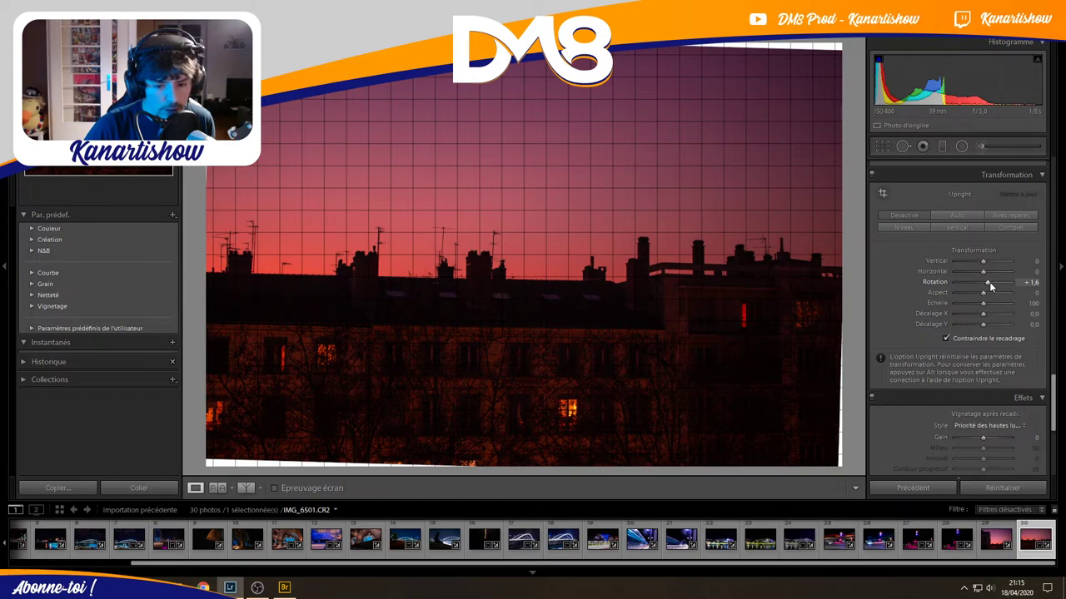
drag(989, 281, 989, 281)
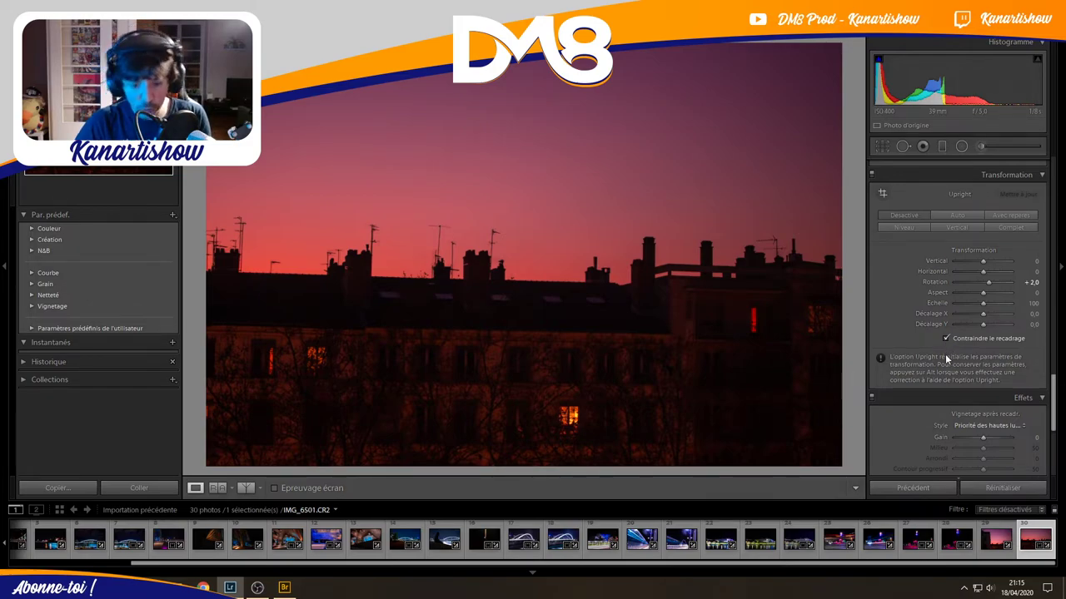
key(ctrl+z)
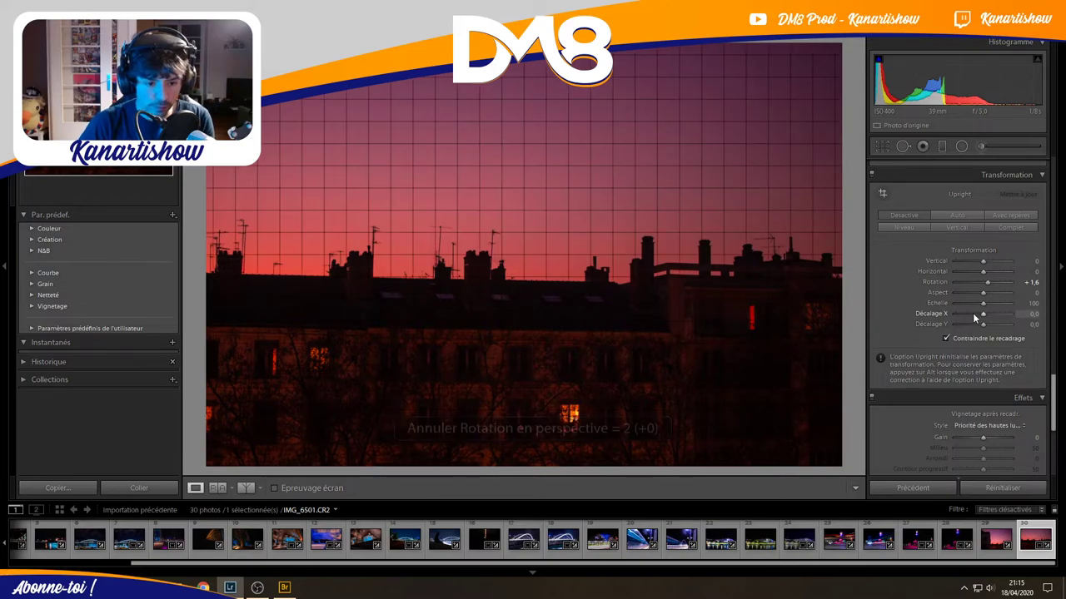
key(ctrl+z)
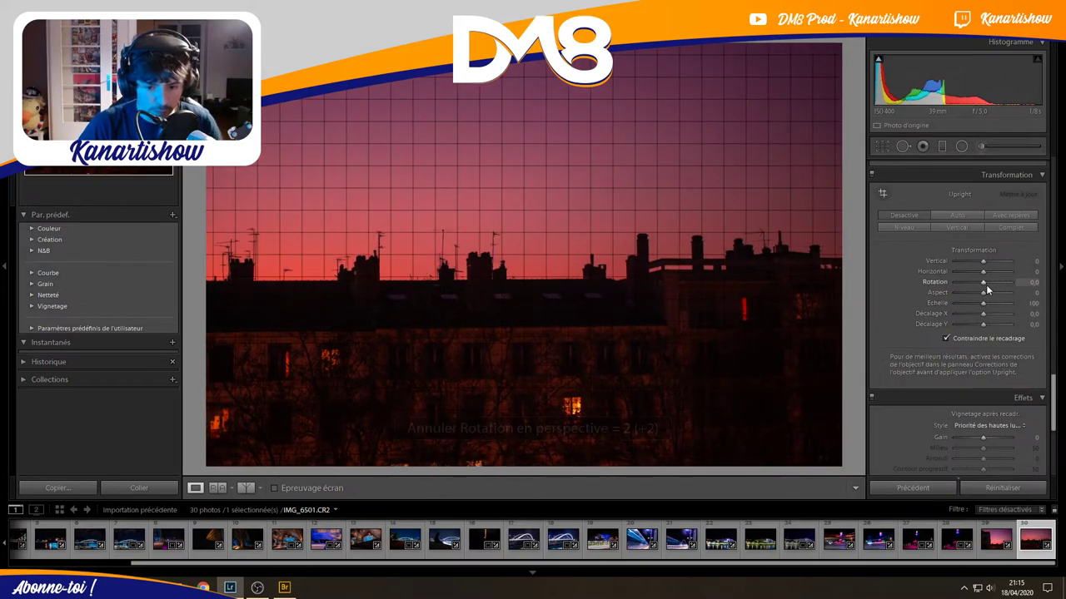
double_click(983, 284)
drag(983, 286, 985, 288)
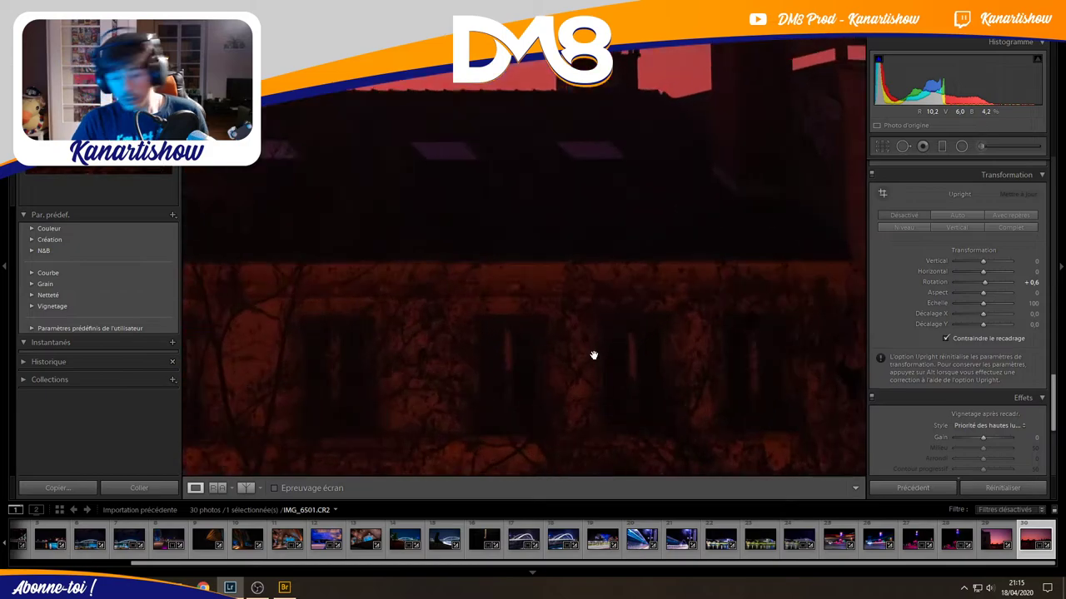
Compare IMG_6501 before/after left-right and top-bottom, then return to IMG_6499 in Loupe view.
click(595, 356)
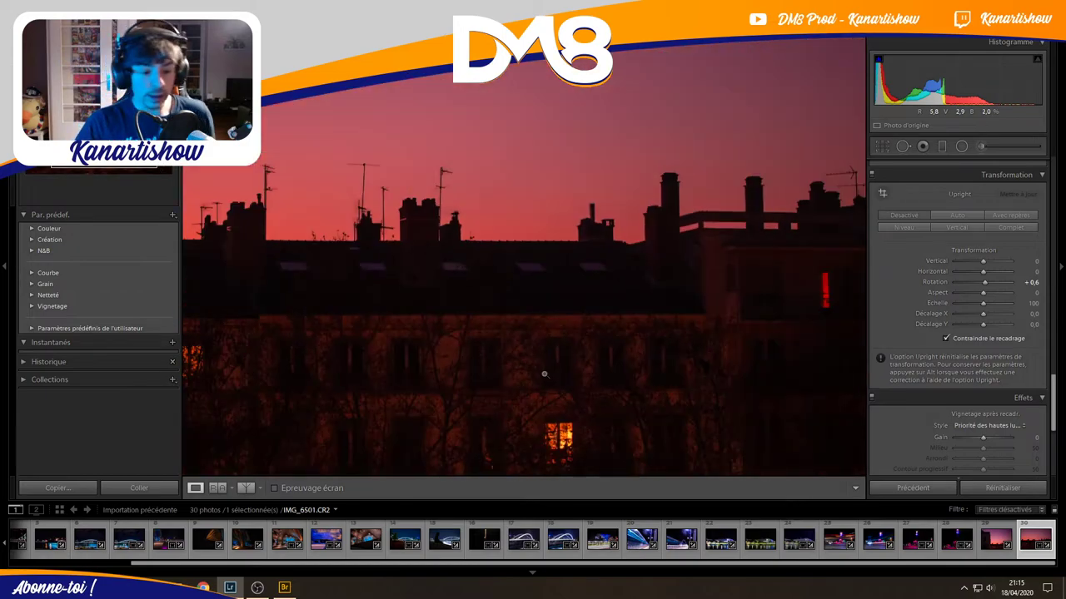
click(244, 489)
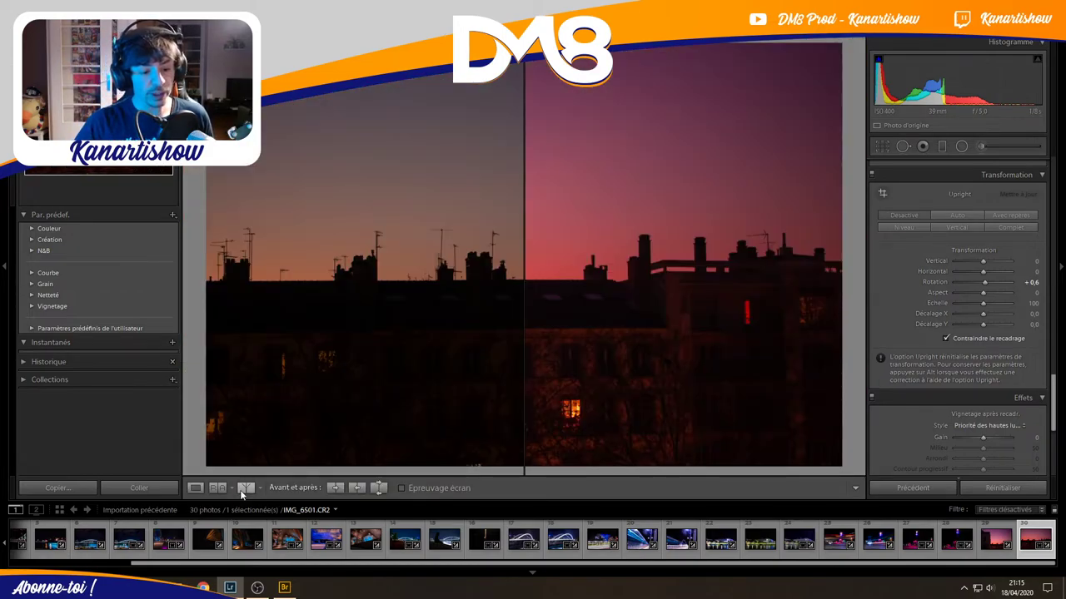
click(243, 491)
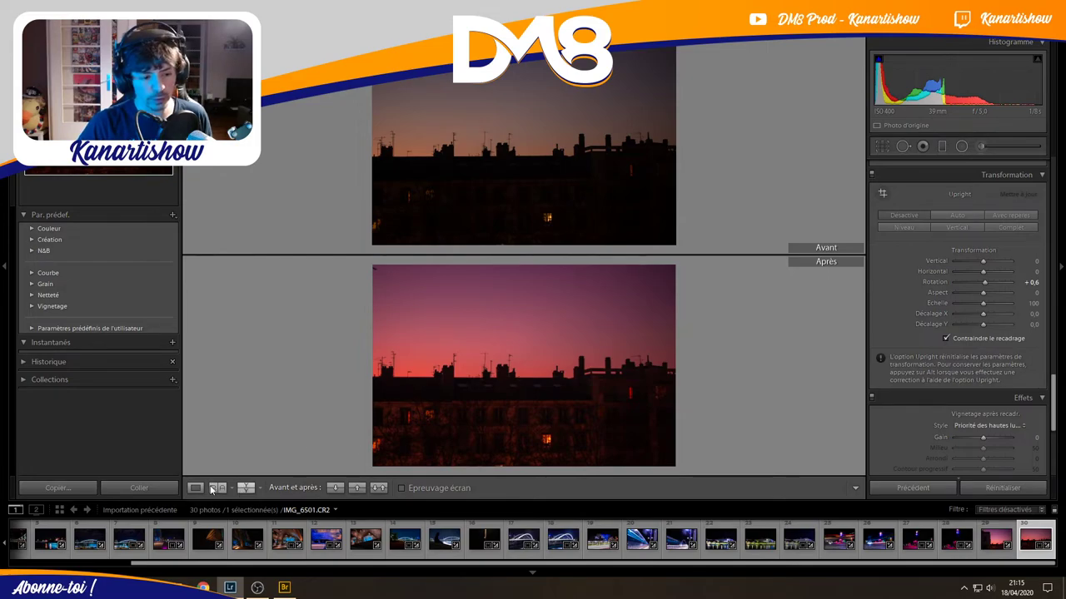
click(201, 491)
click(985, 542)
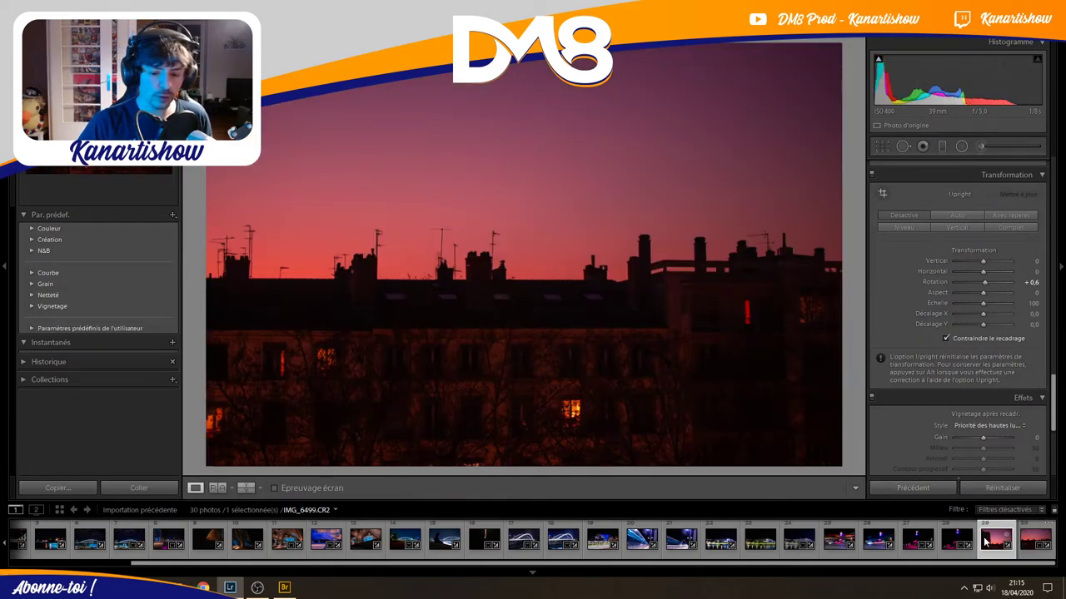
Step back through the light-trail, museum and bridge photos to IMG_6319.
key(Left)
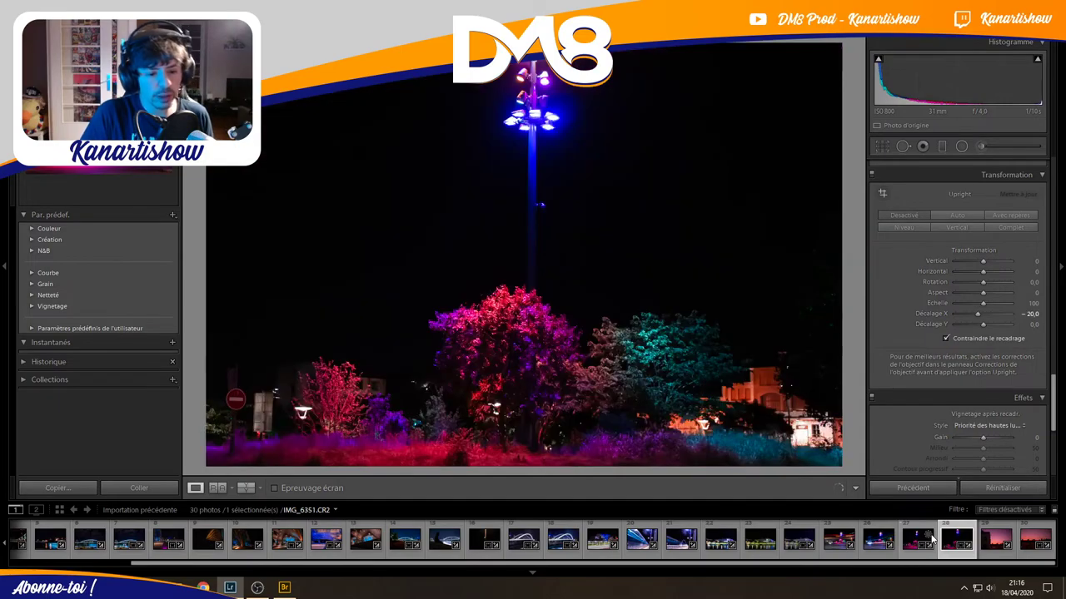
key(Left)
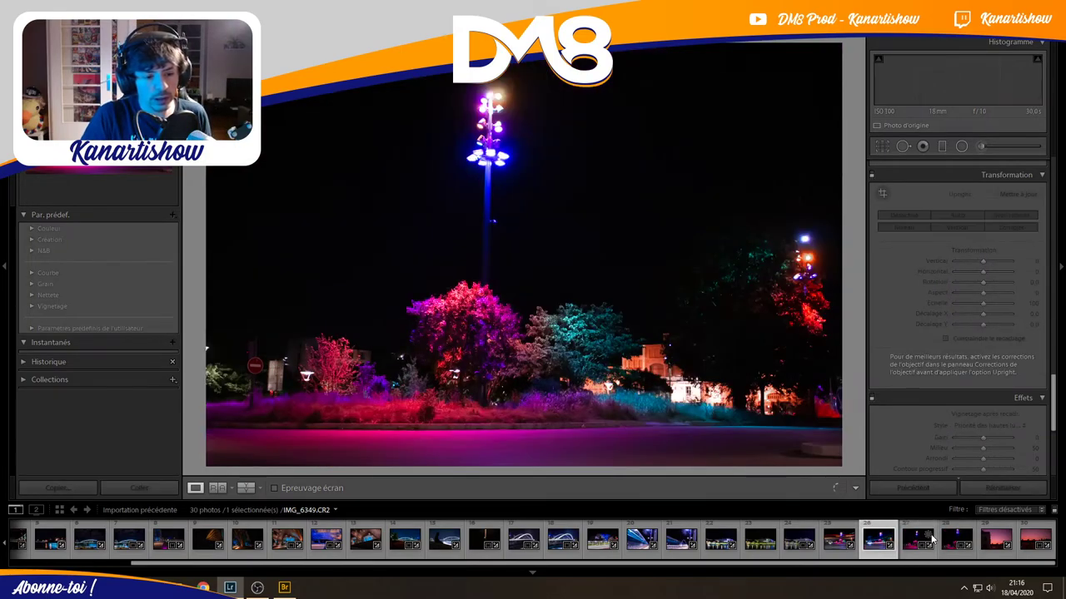
key(Left)
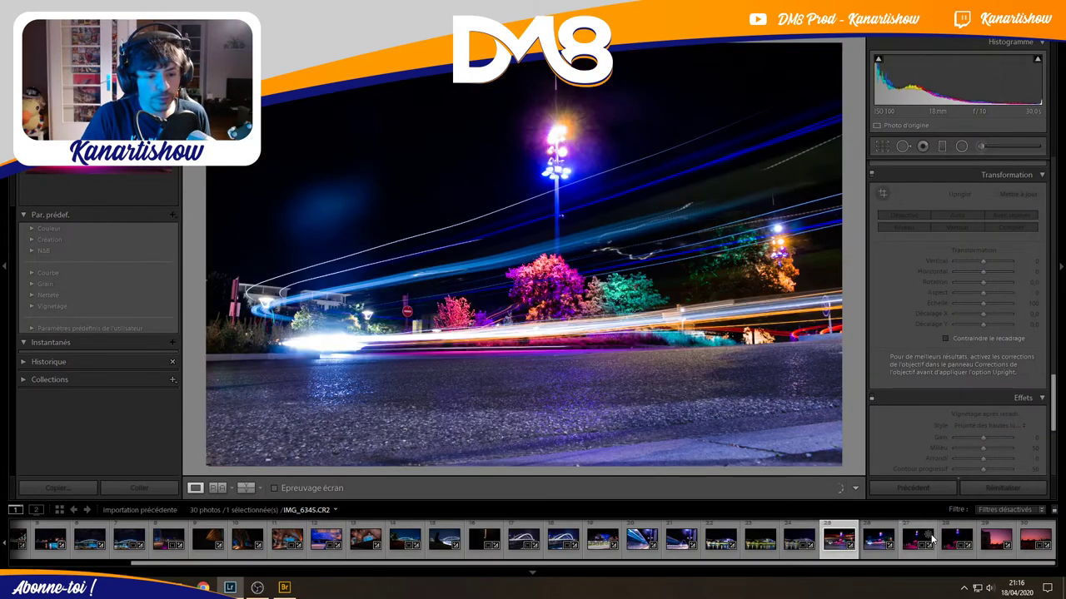
key(Left)
key(Left)
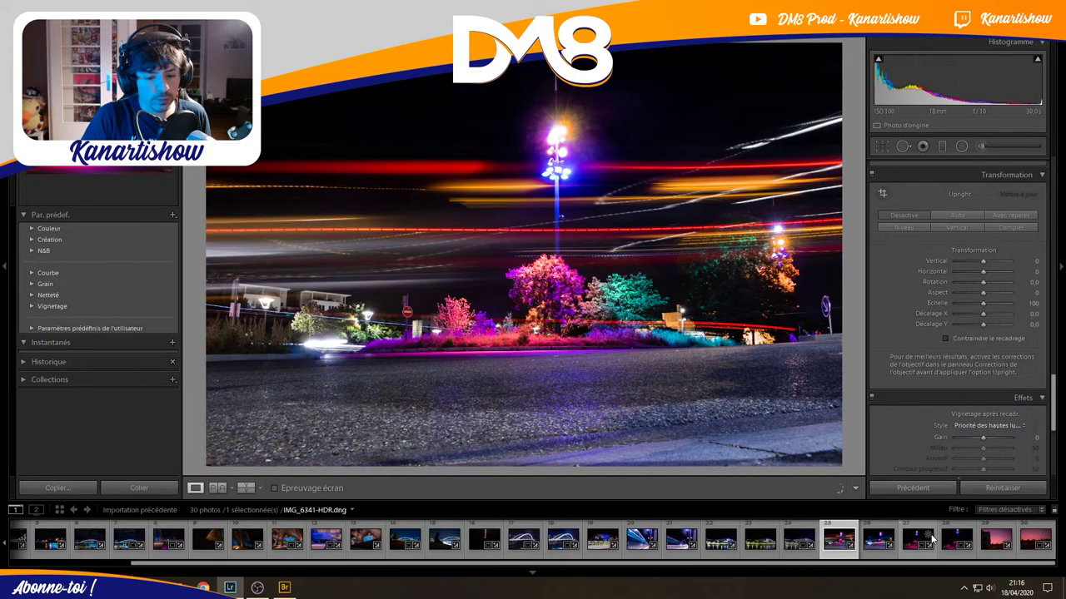
key(Left)
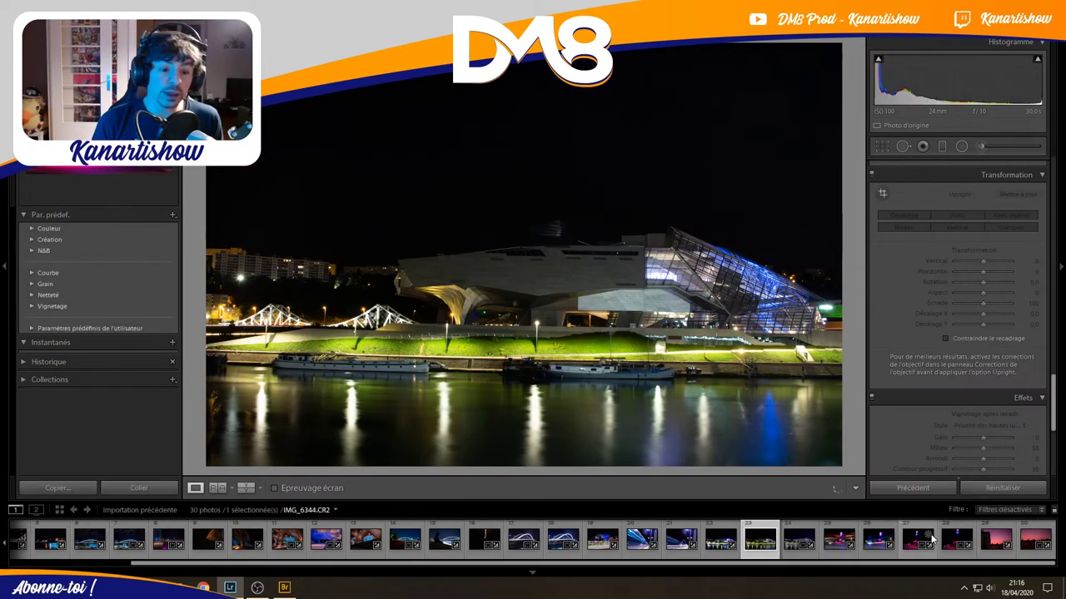
key(Left)
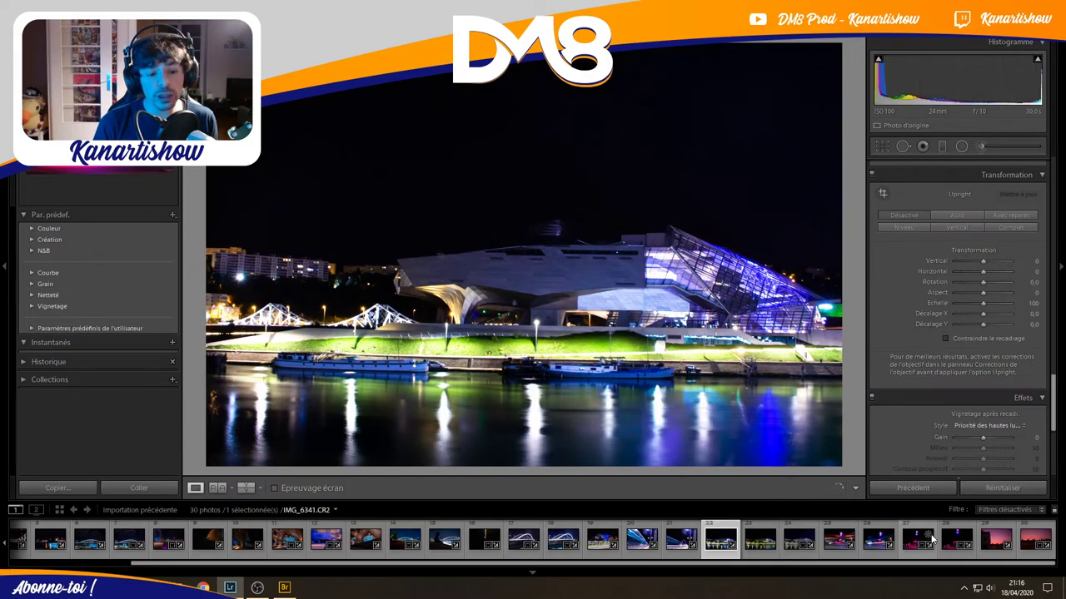
key(Left)
key(Left)
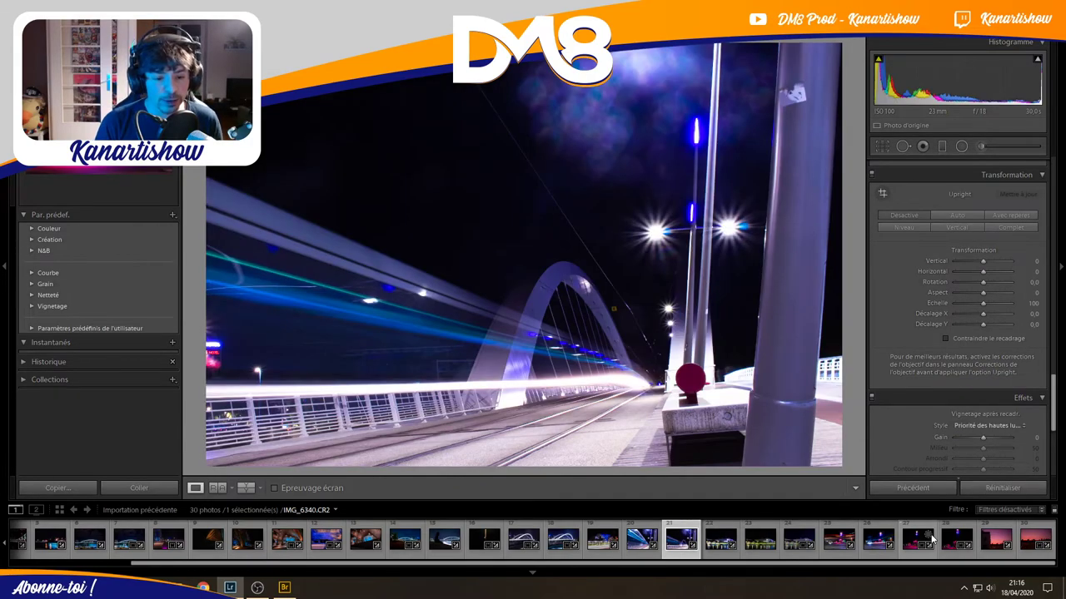
key(Left)
key(Left)
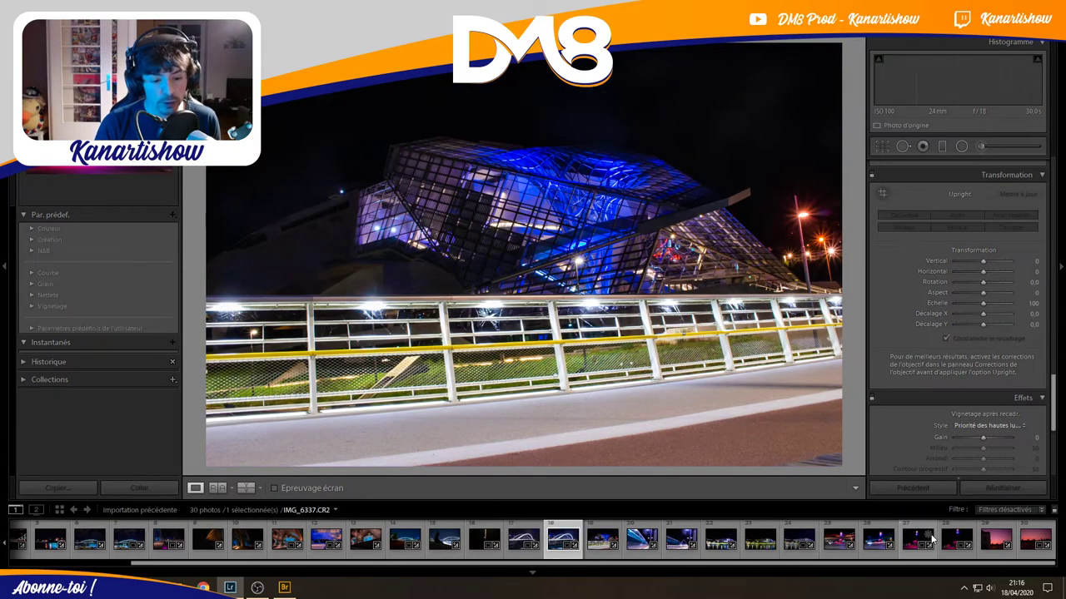
key(Left)
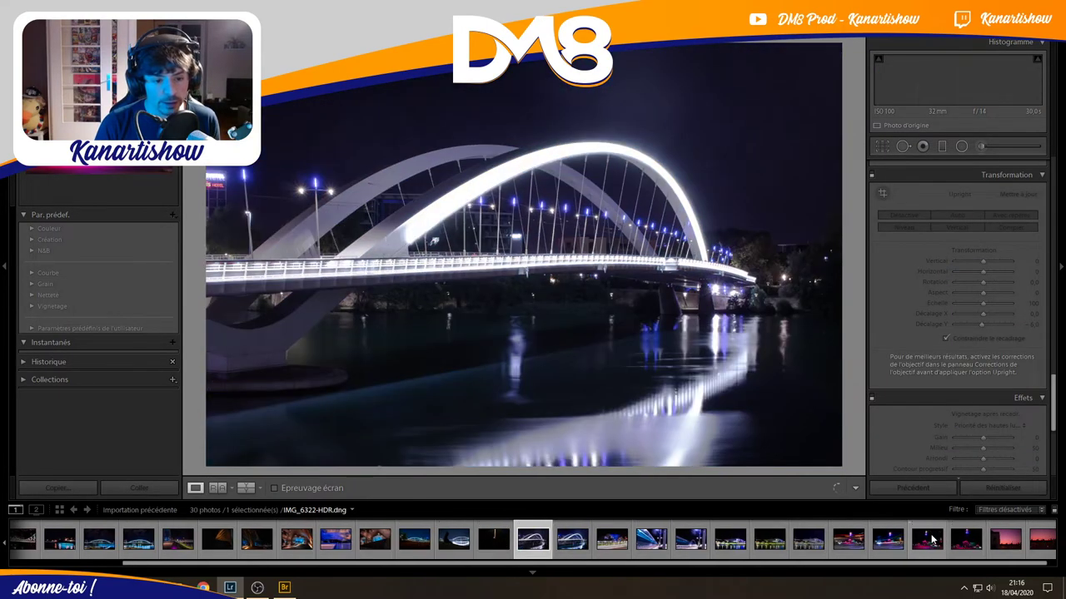
key(Left)
Continue back past the staircase, building and river photos to IMG_6241, the street-light highway shot.
key(Right)
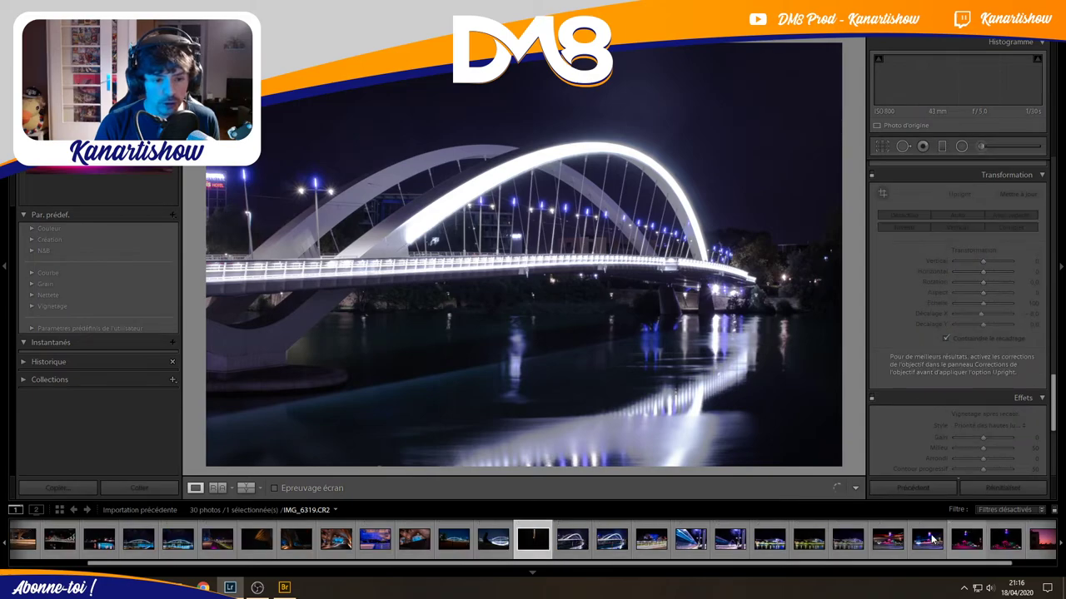
key(Left)
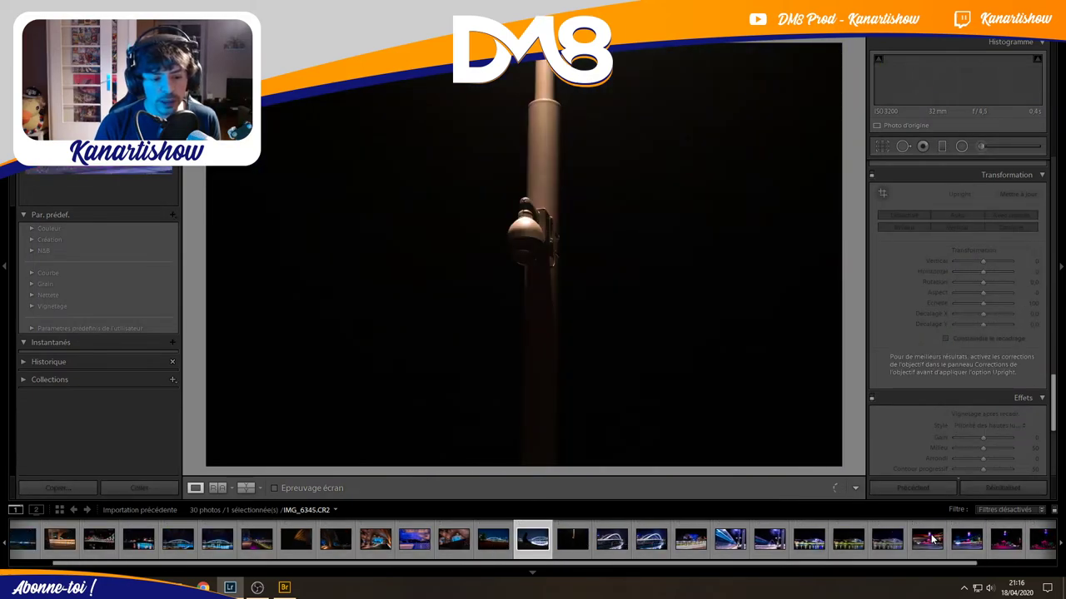
key(Left)
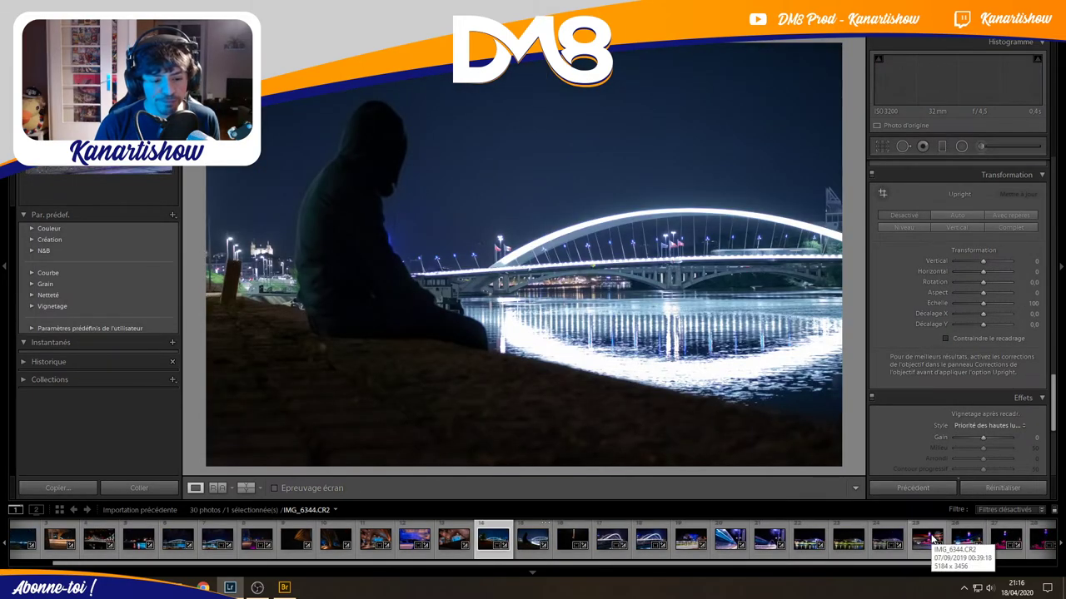
key(Left)
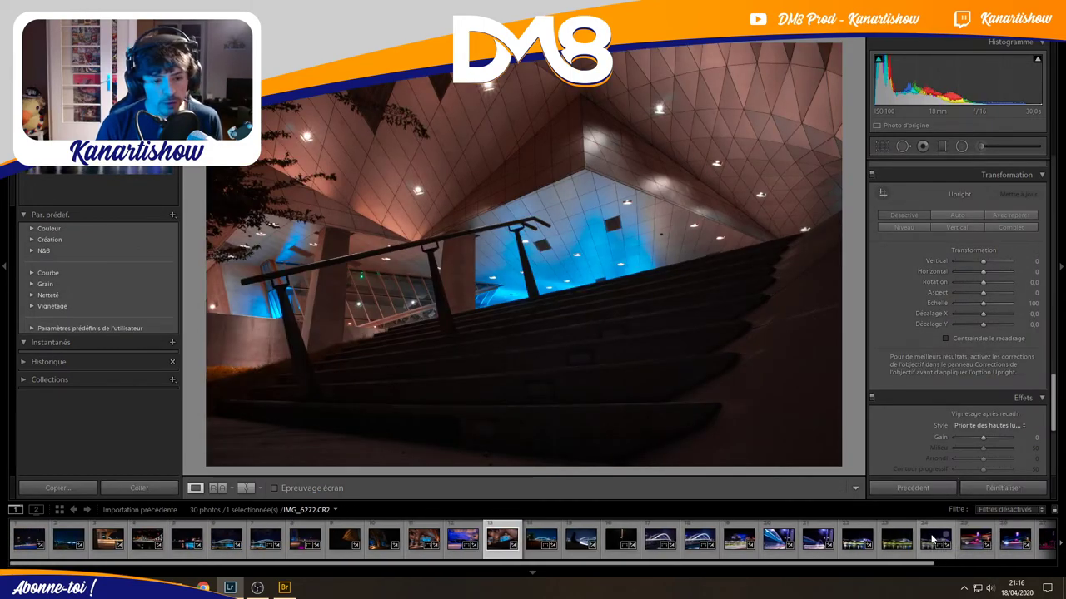
key(Left)
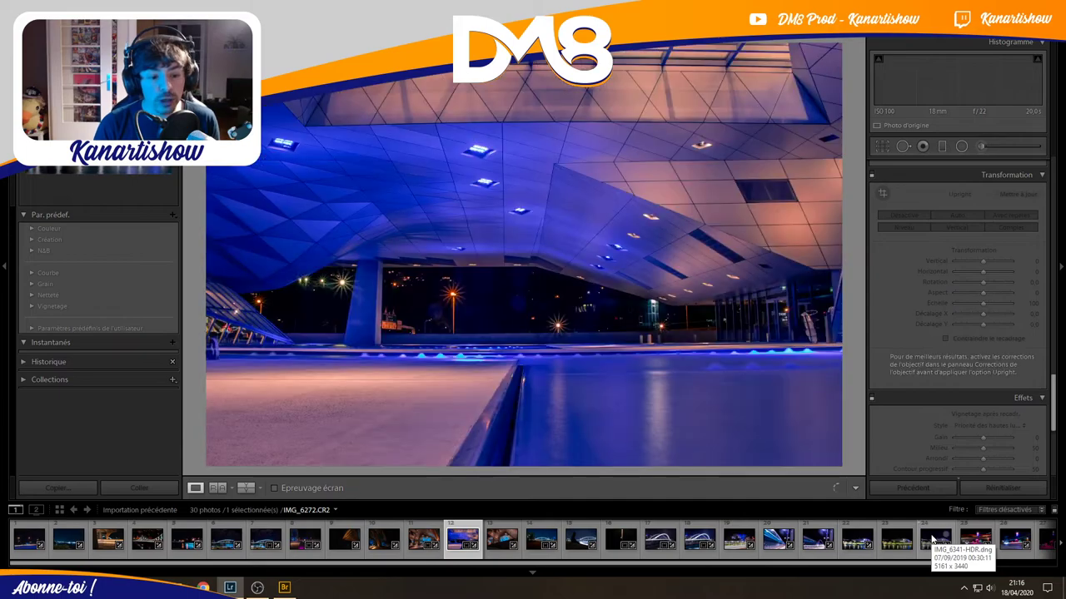
key(Left)
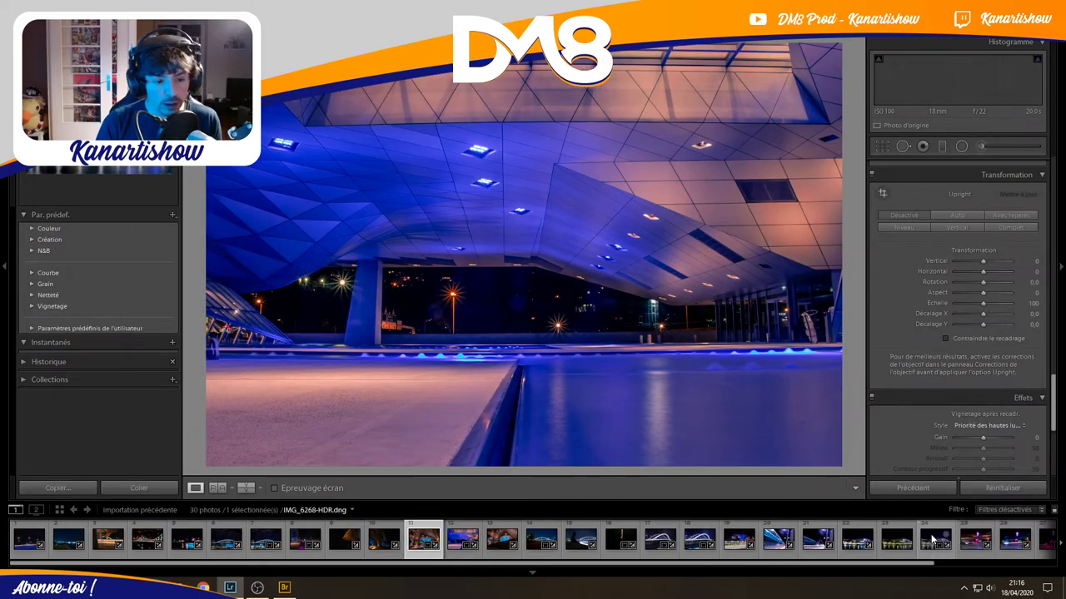
key(Left)
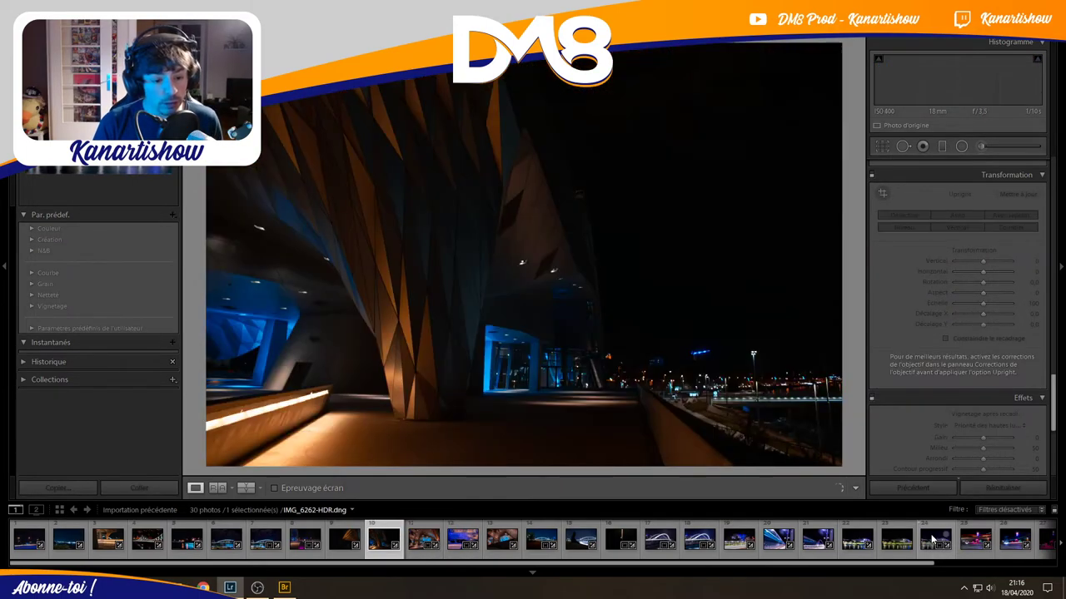
key(Left)
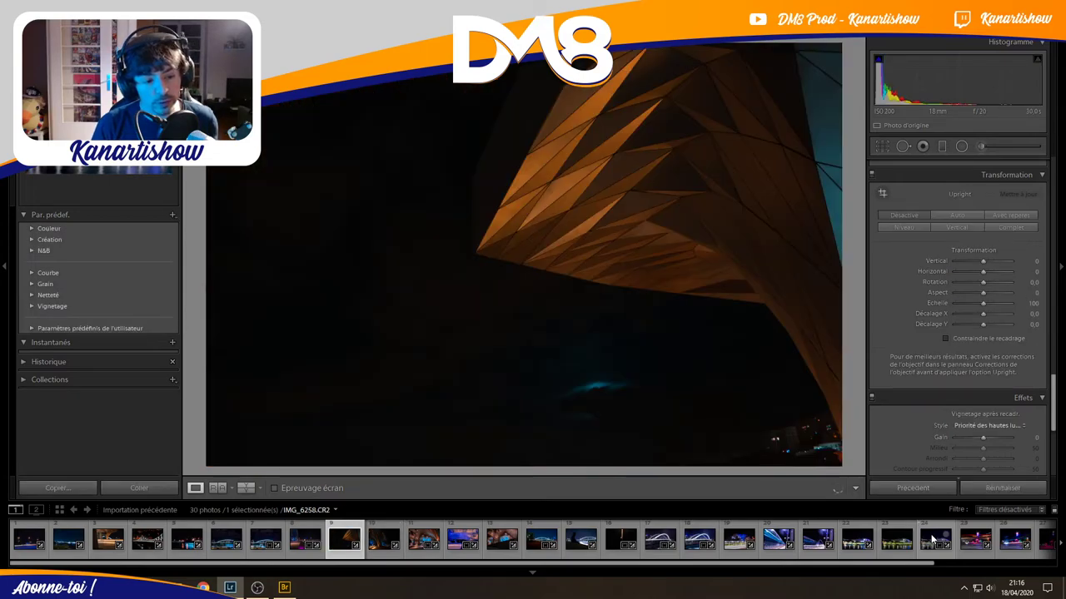
key(Right)
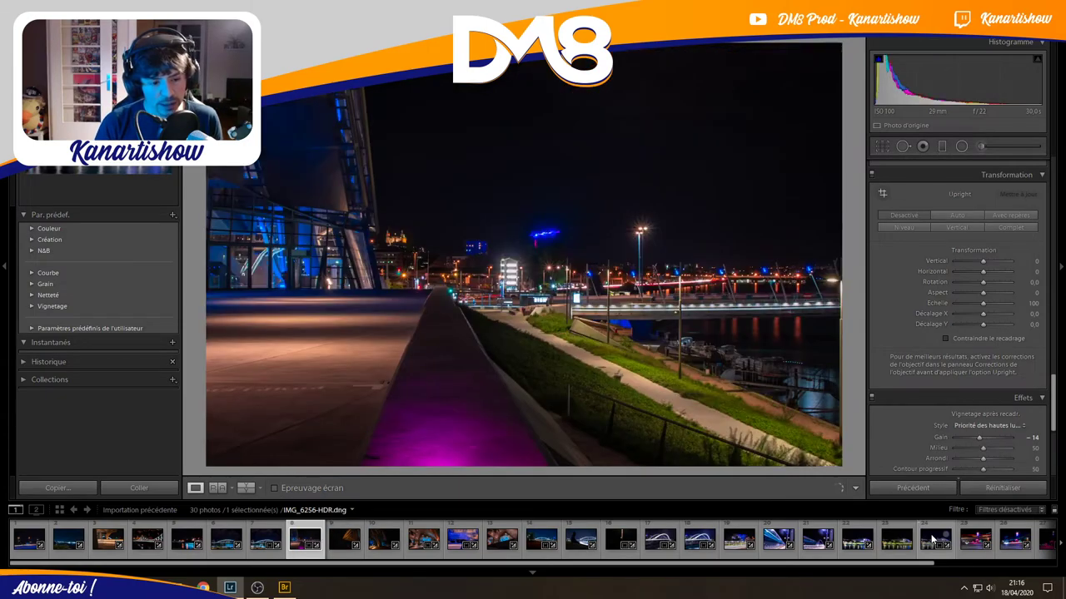
key(Right)
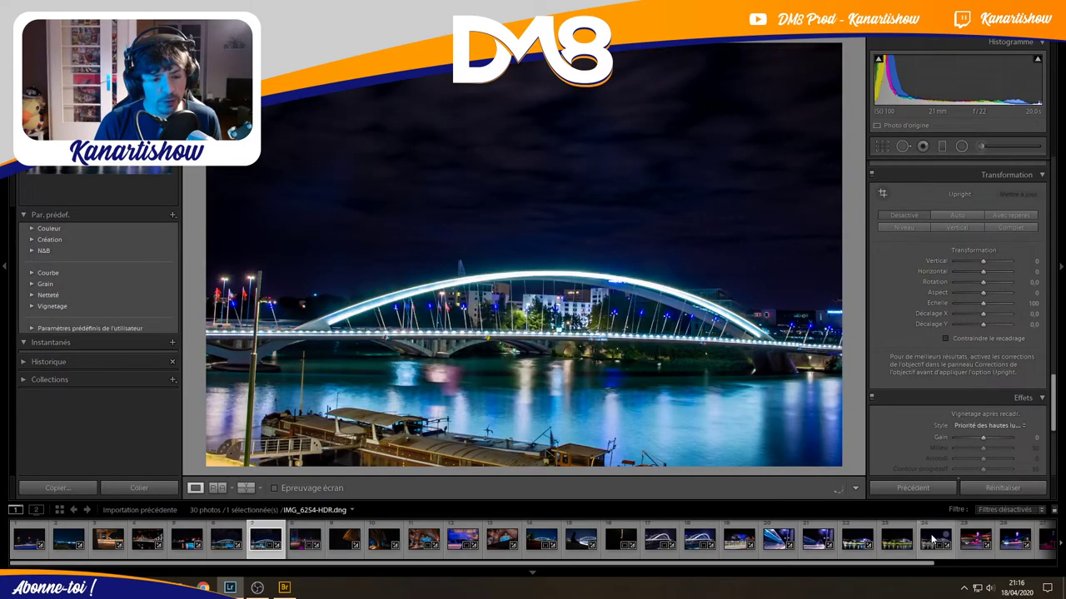
key(Left)
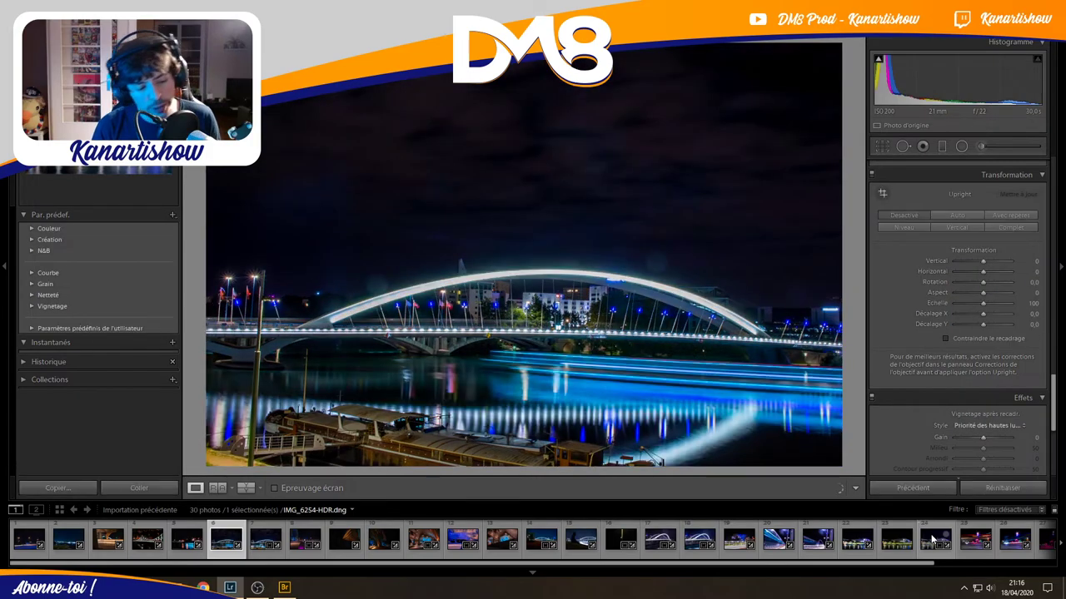
key(Left)
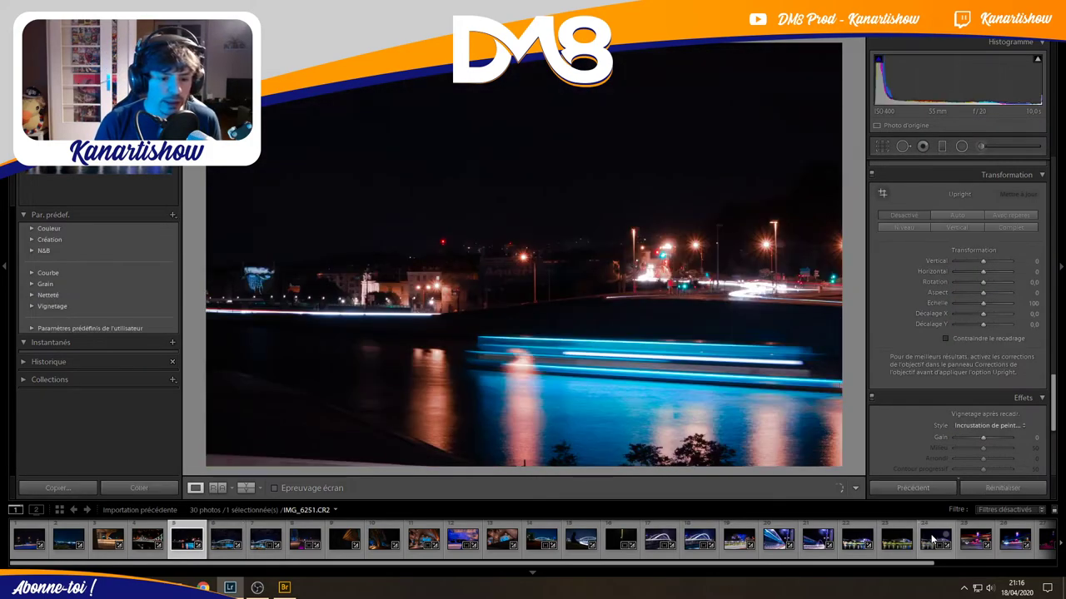
key(Left)
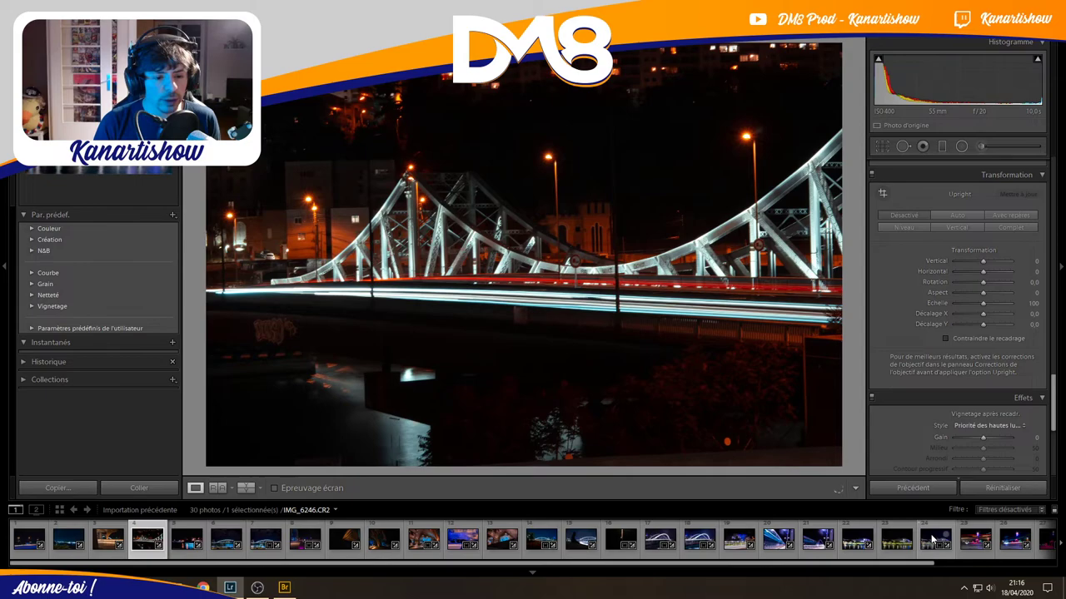
key(Left)
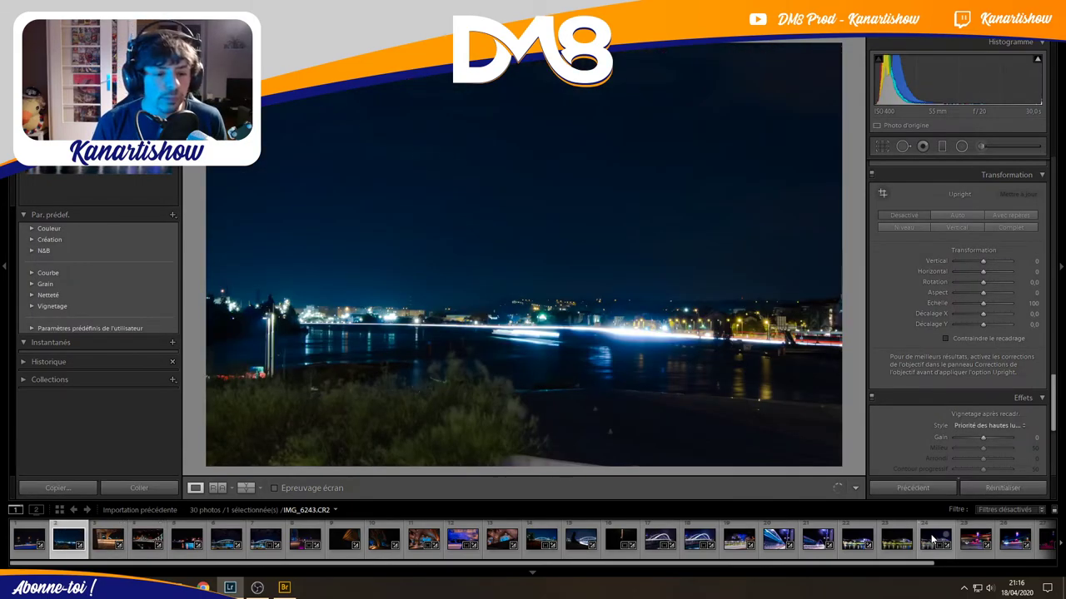
key(Left)
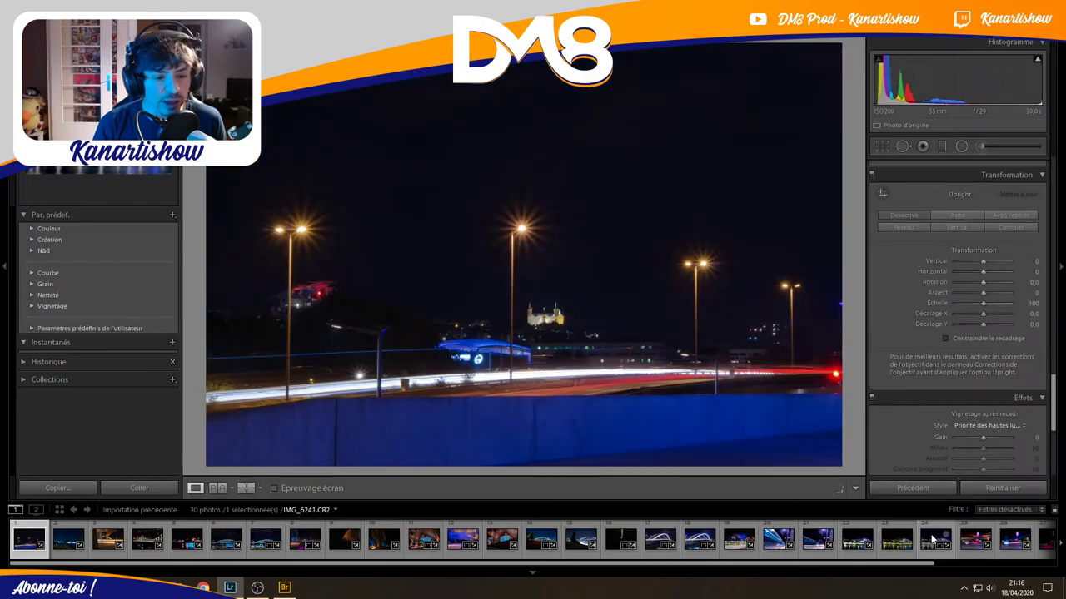